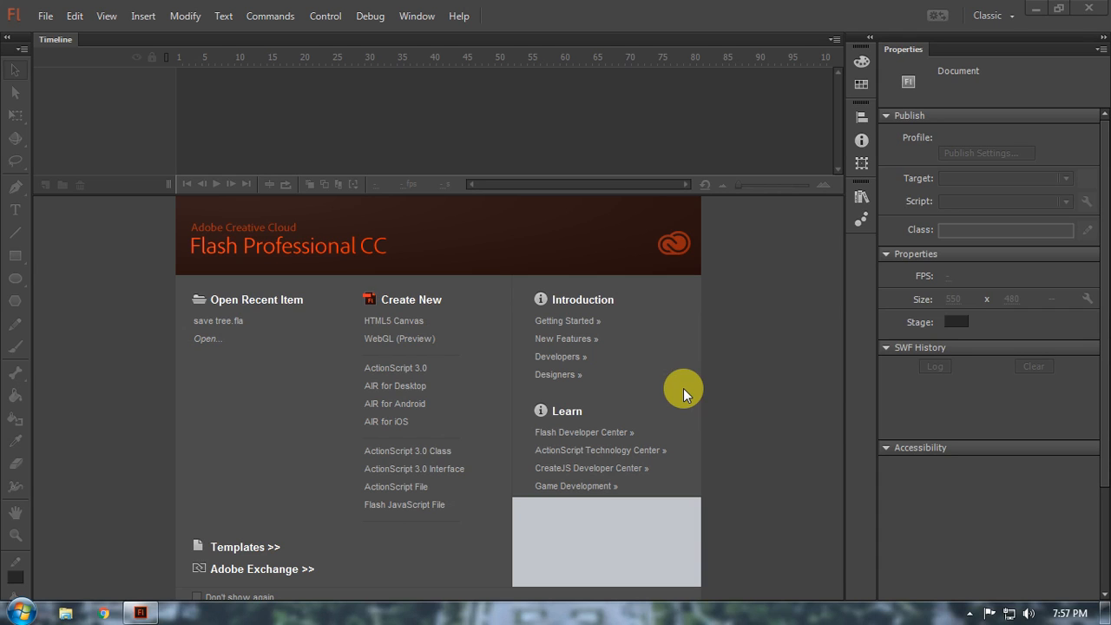
{"action": "left_click", "coordinate": [56, 19]}
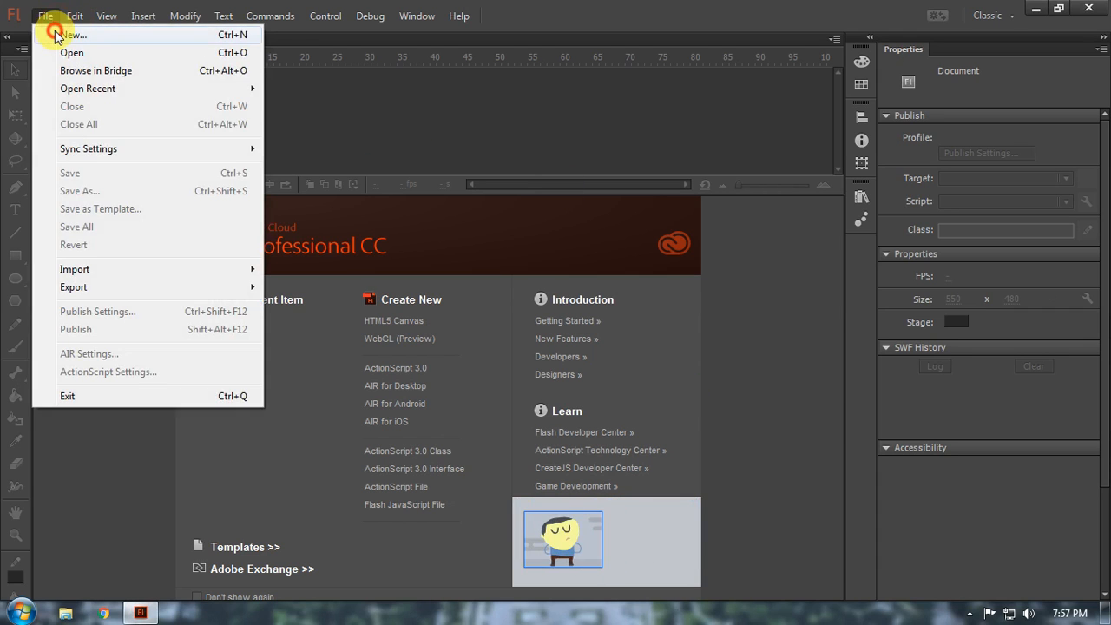
{"action": "left_click", "coordinate": [54, 32]}
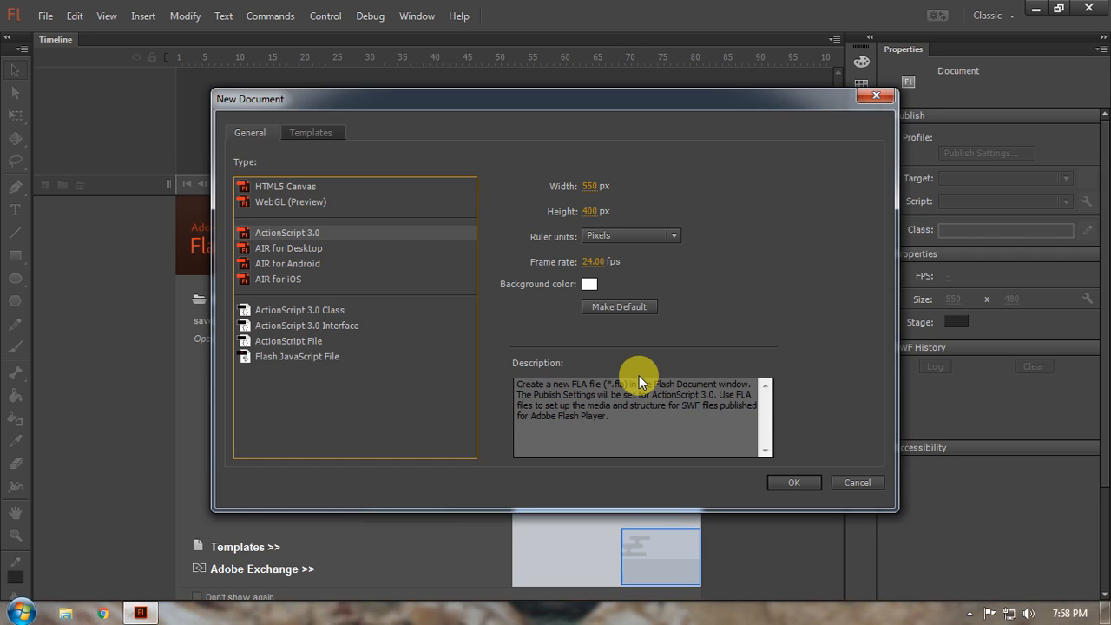
{"action": "key", "text": "Escape"}
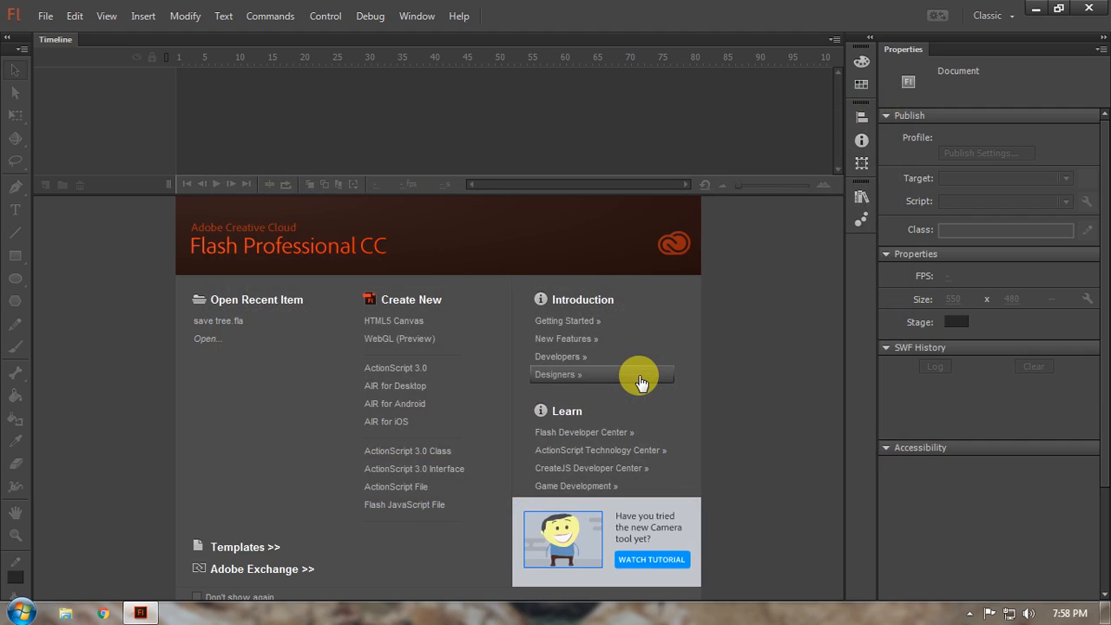
Step: Create a new ActionScript 3.0 document with a 550 × 400 px stage at 24 fps
{"action": "key", "text": "ctrl+n"}
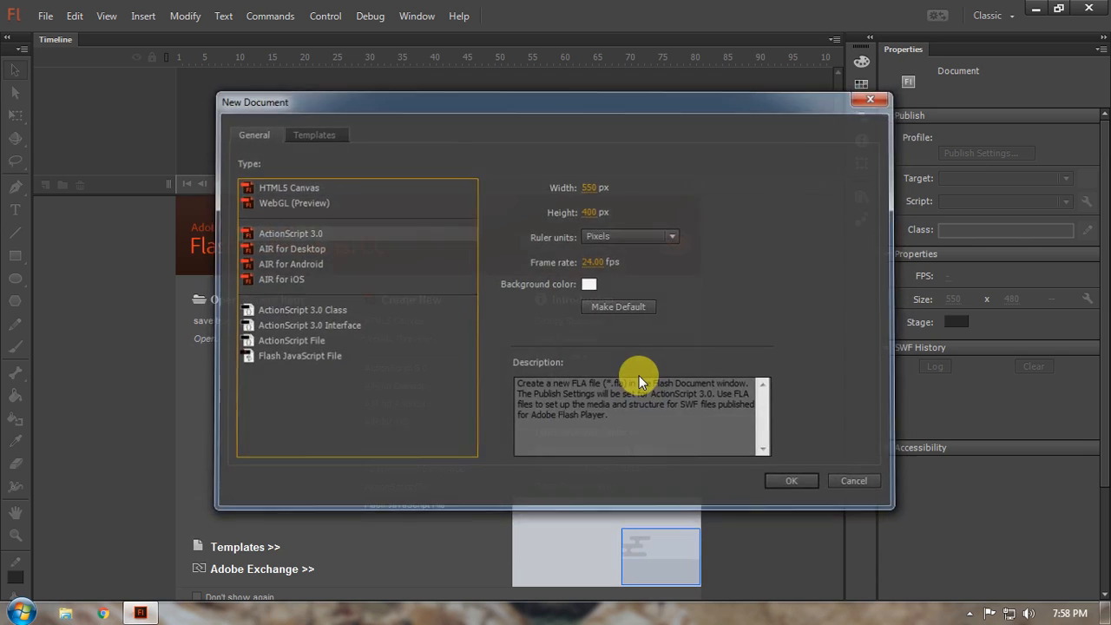
{"action": "key", "text": "Return"}
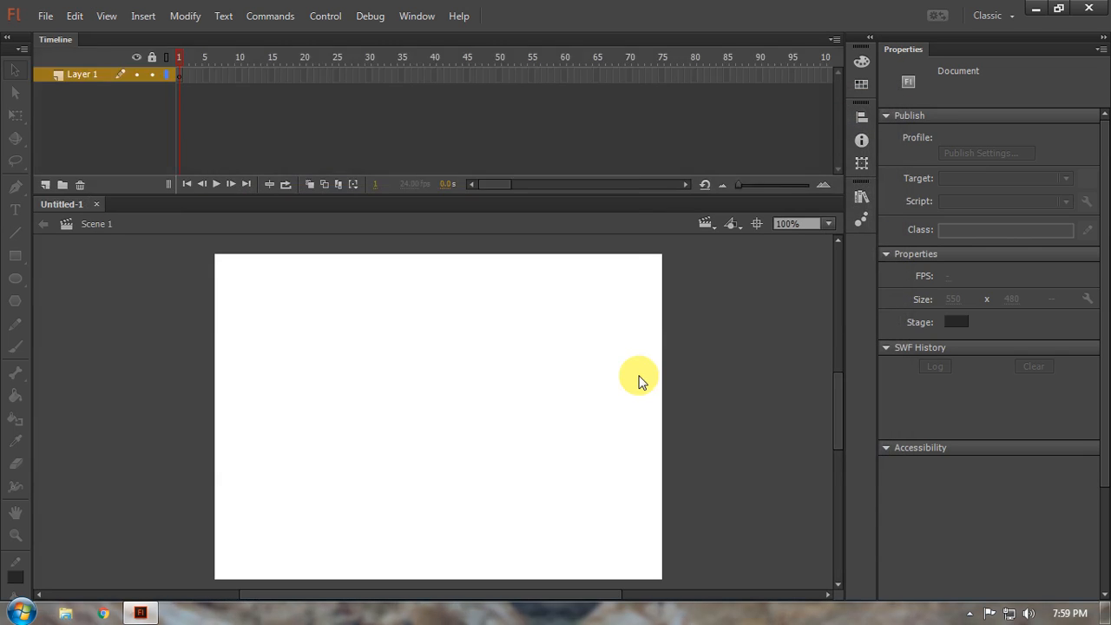
Step: Try to save the document as Untitled-1.fla in the Documents library
{"action": "key", "text": "ctrl+s"}
{"action": "key", "text": "Escape"}
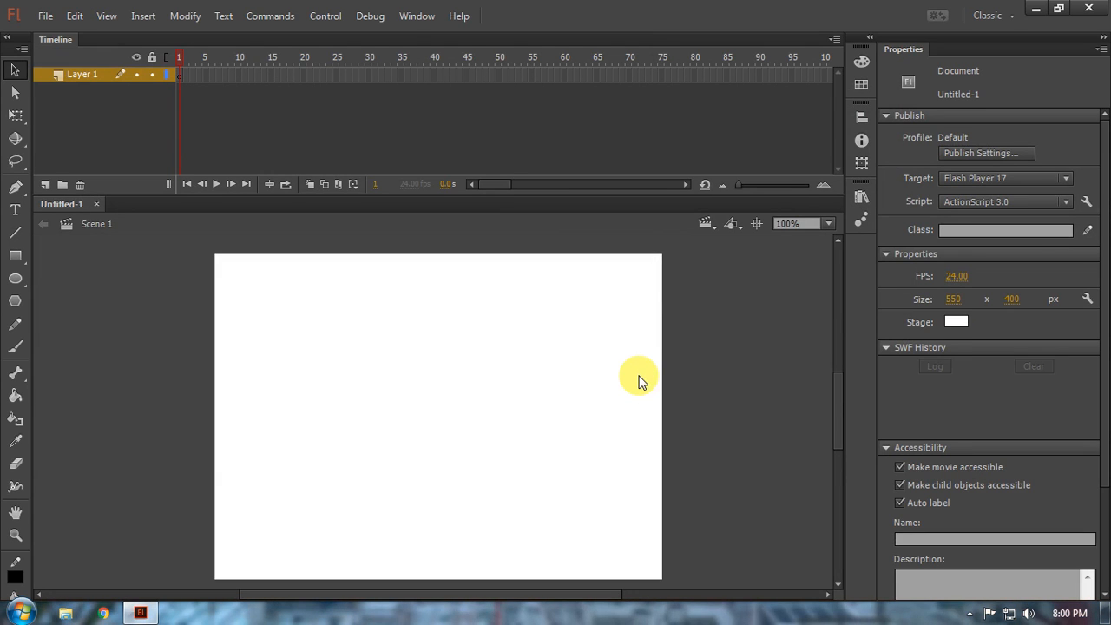
{"action": "key", "text": "ctrl+s"}
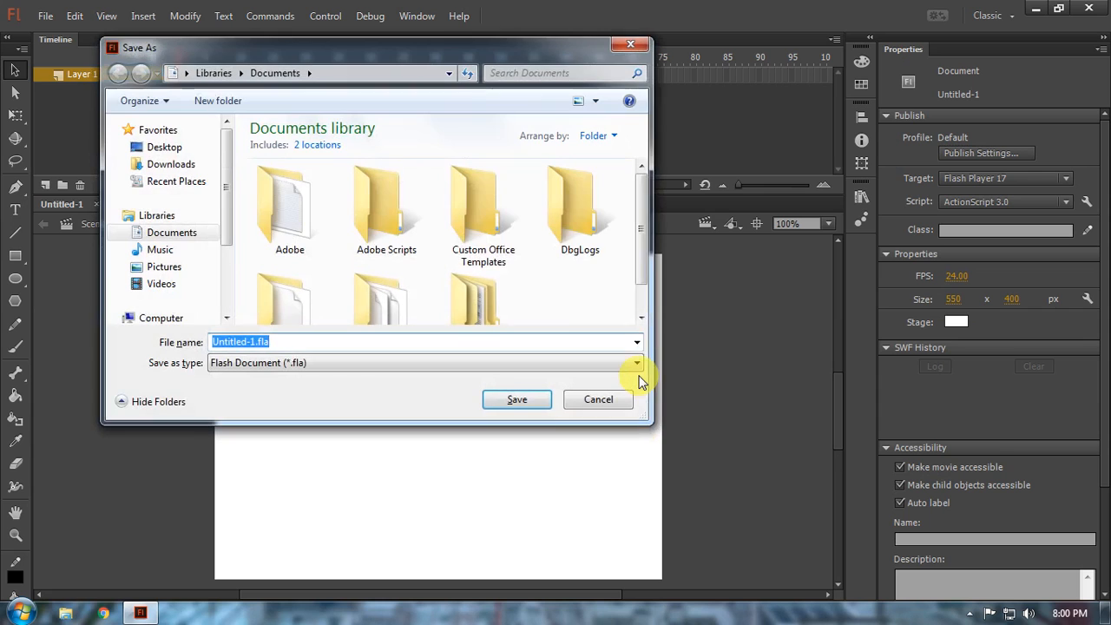
{"action": "left_click", "coordinate": [350, 342]}
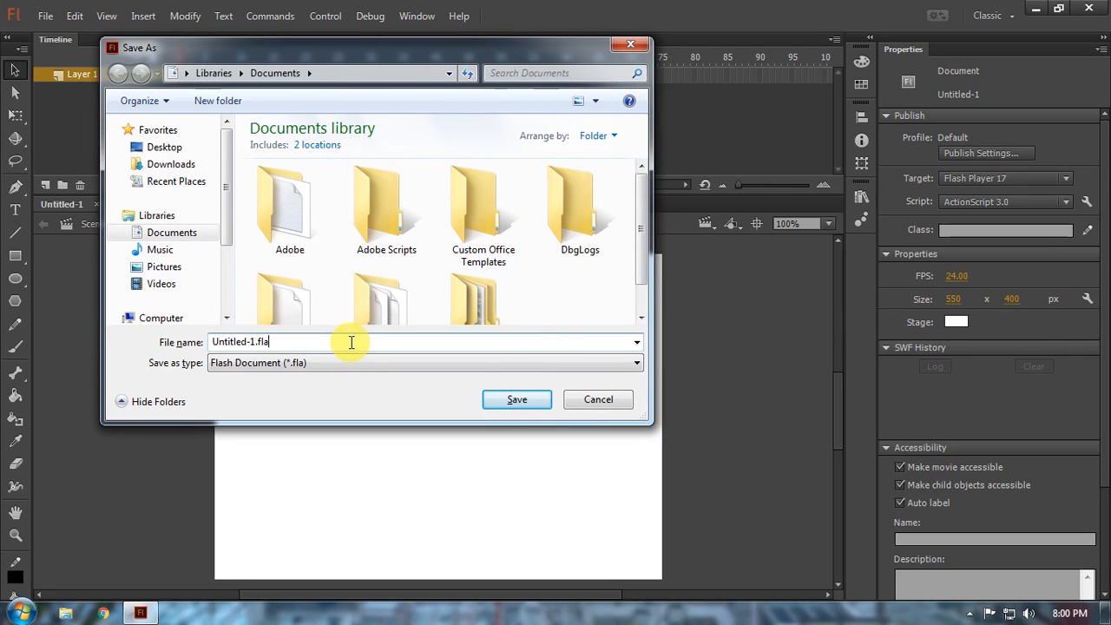
{"action": "key", "text": "Return"}
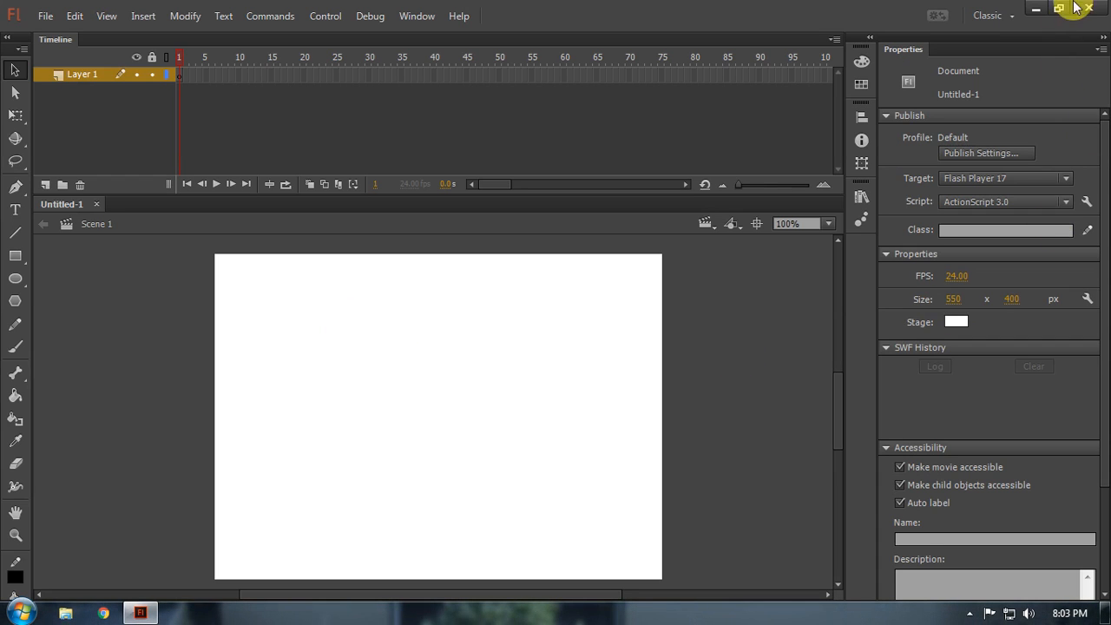
Step: Switch to the Animator workspace and bring the stage into view
{"action": "left_click", "coordinate": [989, 15]}
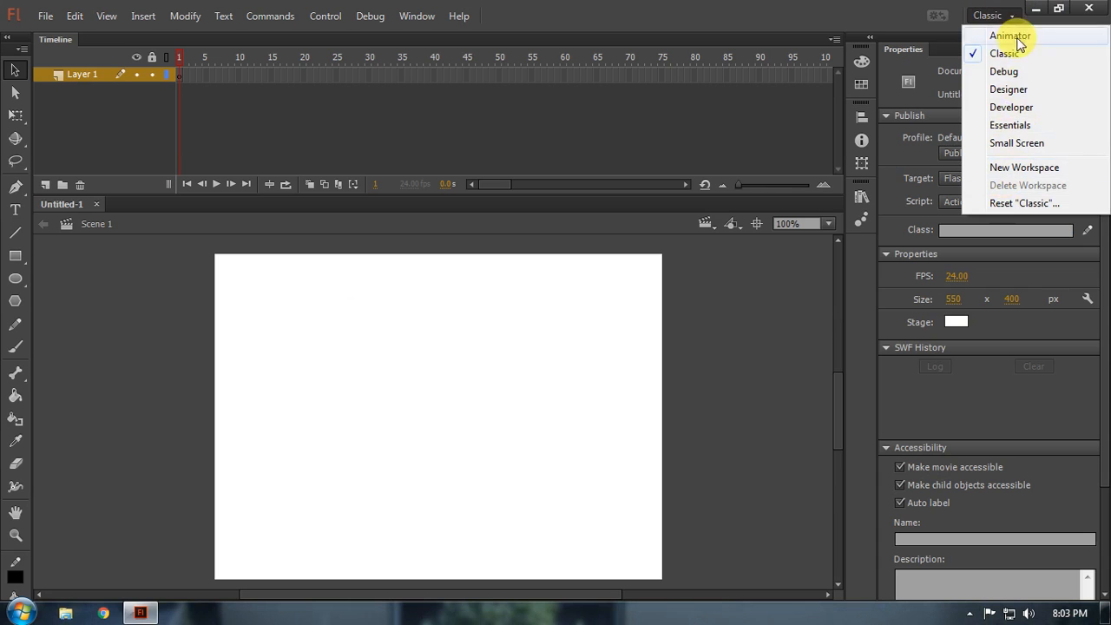
{"action": "left_click", "coordinate": [1014, 37]}
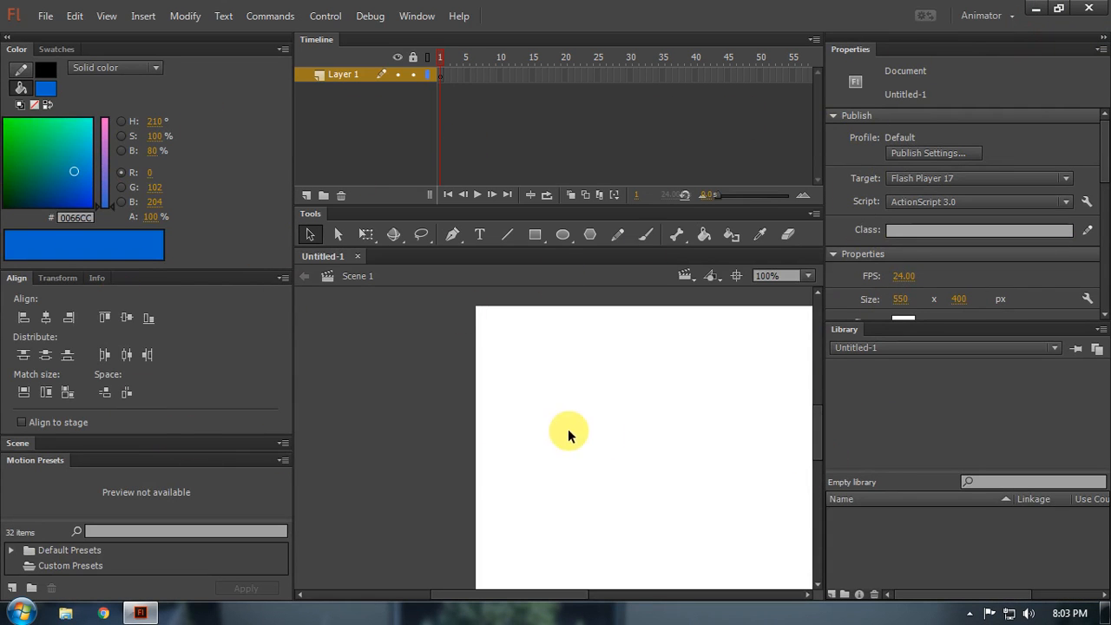
{"action": "left_click_drag", "start_coordinate": [471, 434], "coordinate": [521, 399]}
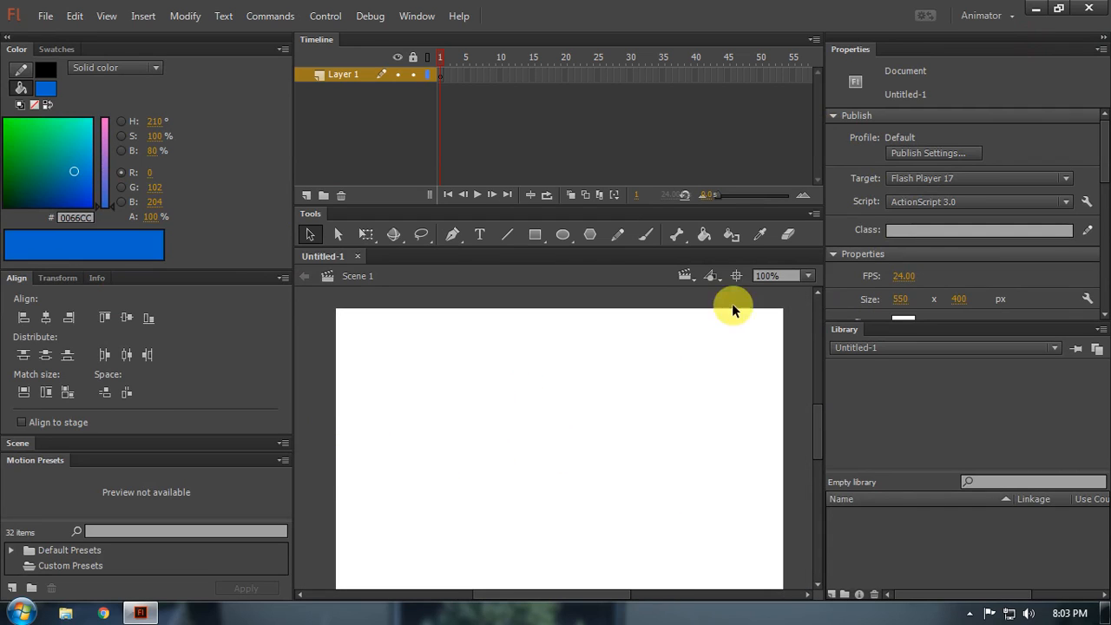
Step: Return to the Classic workspace and centre the stage in the document view
{"action": "left_click", "coordinate": [972, 15]}
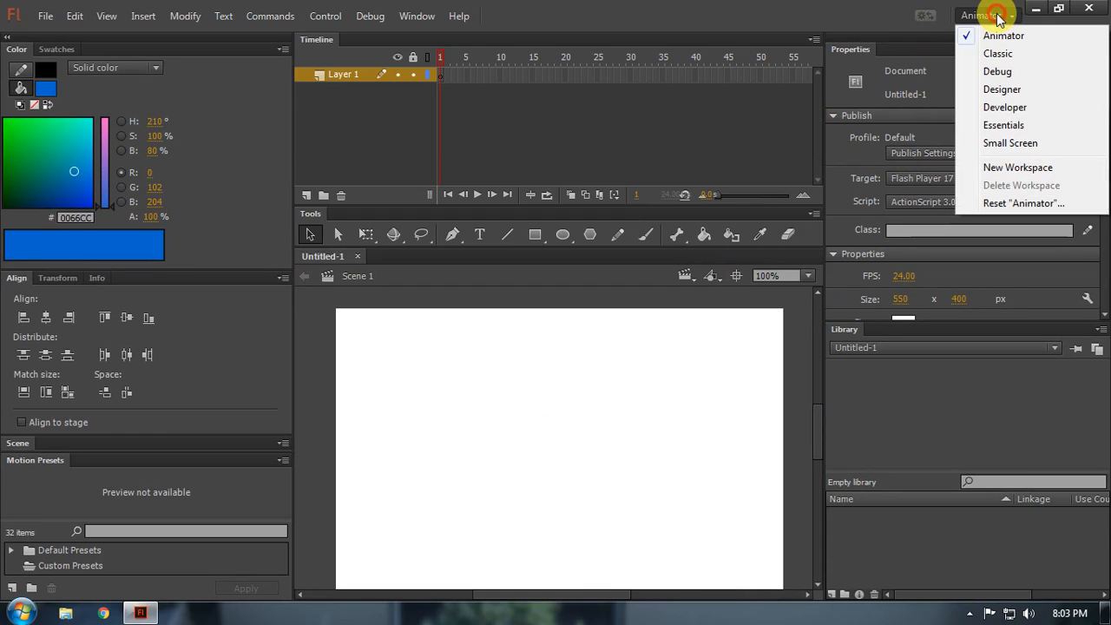
{"action": "left_click", "coordinate": [999, 54]}
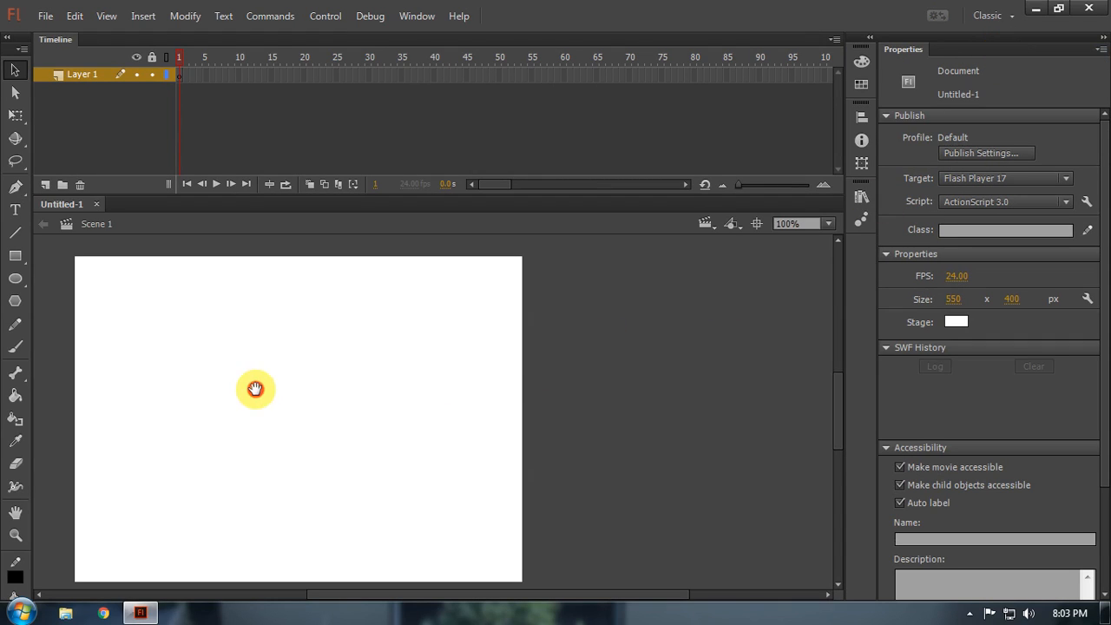
{"action": "left_click_drag", "start_coordinate": [256, 389], "coordinate": [432, 372]}
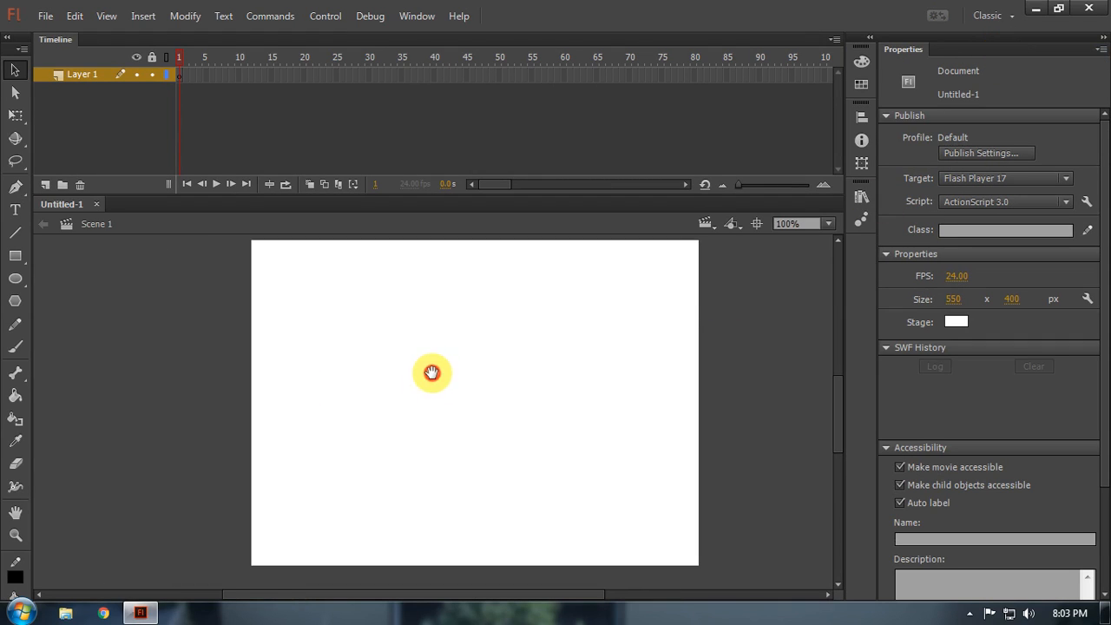
{"action": "left_click", "coordinate": [426, 442]}
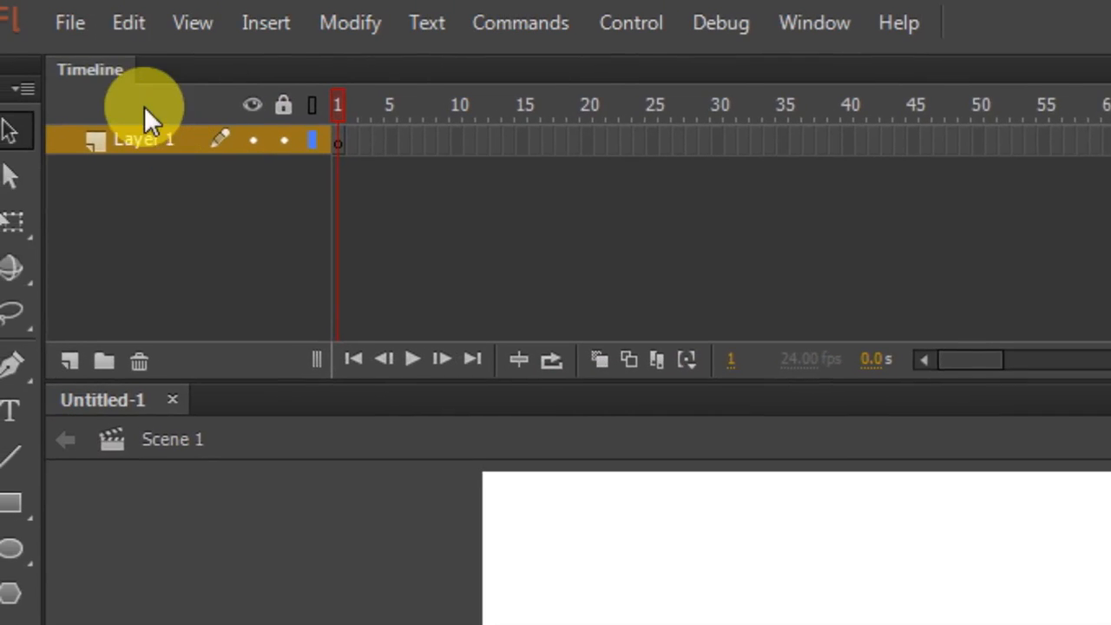
Step: Close the Timeline panel
{"action": "left_click", "coordinate": [651, 78]}
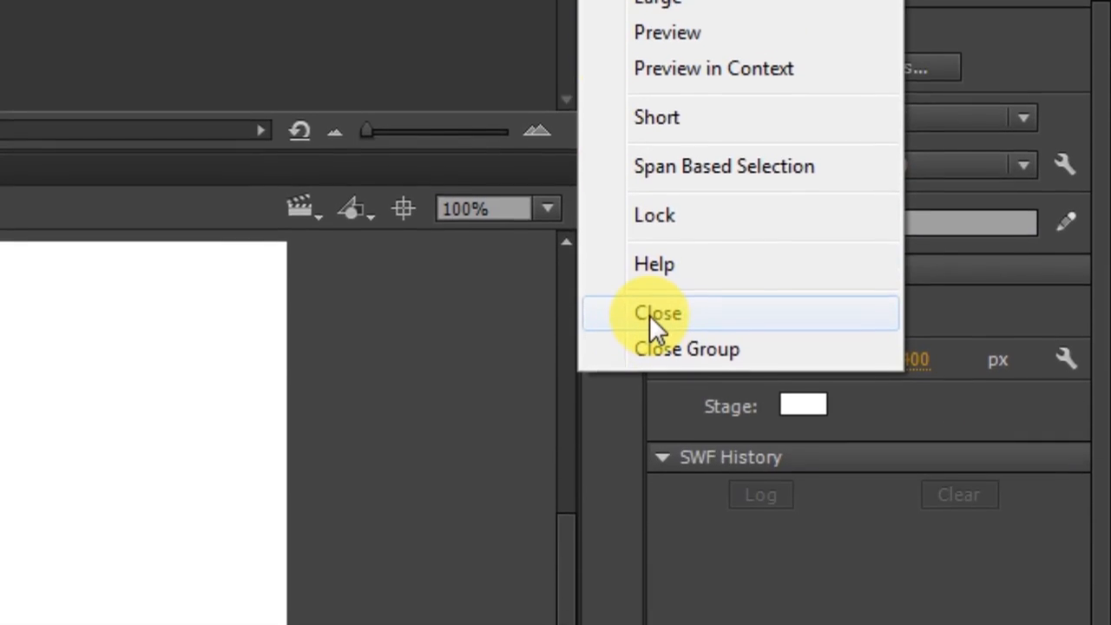
{"action": "left_click", "coordinate": [651, 314]}
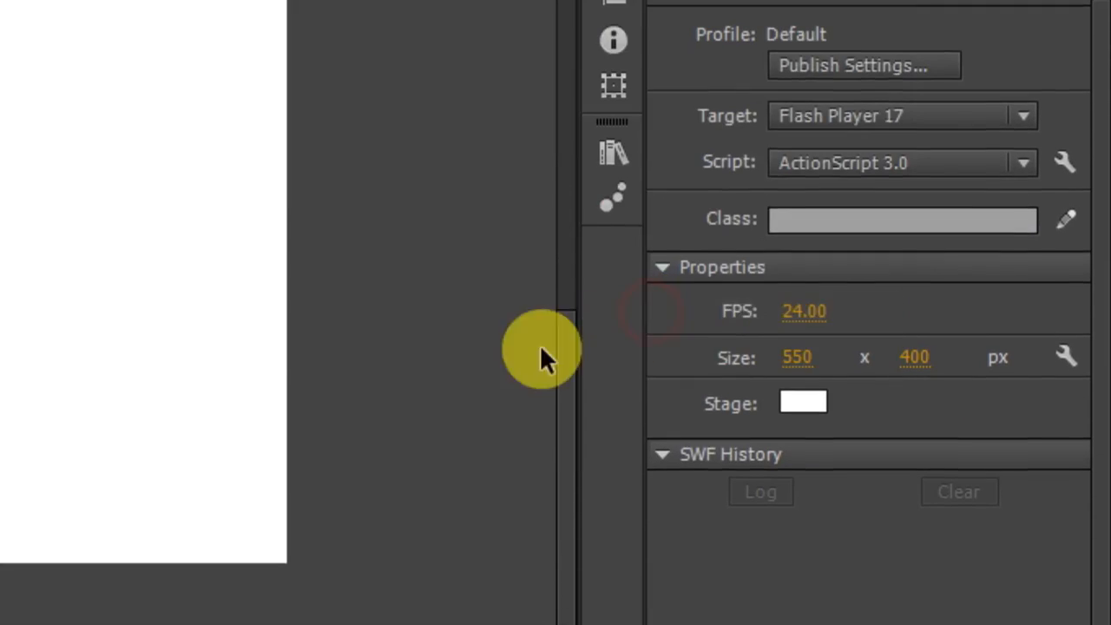
{"action": "left_click", "coordinate": [550, 329]}
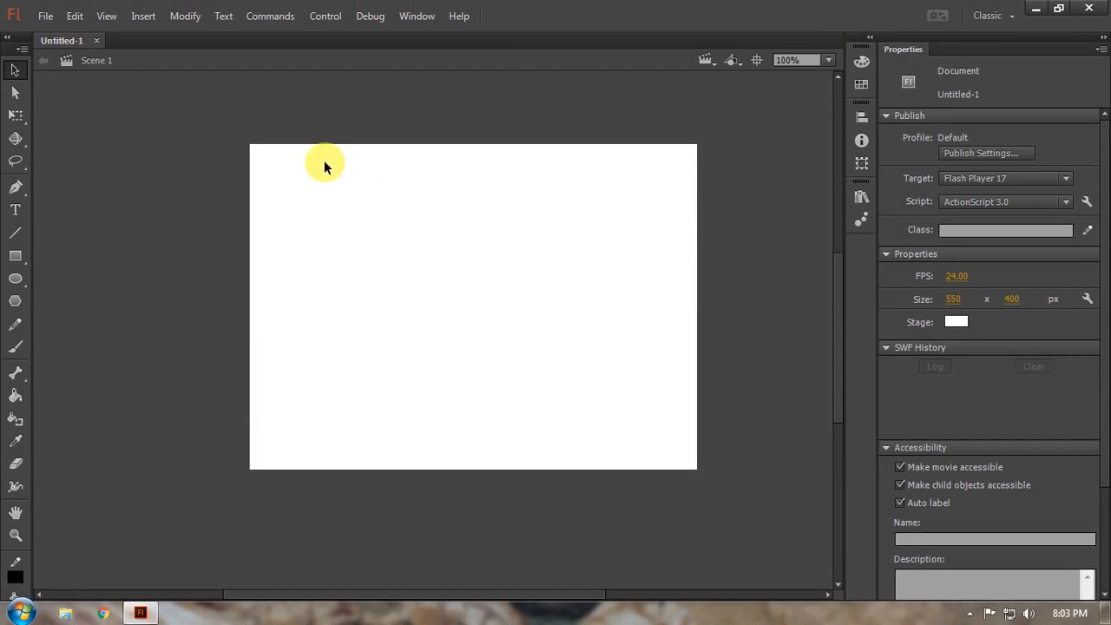
{"action": "left_click", "coordinate": [984, 16]}
{"action": "left_click", "coordinate": [564, 305]}
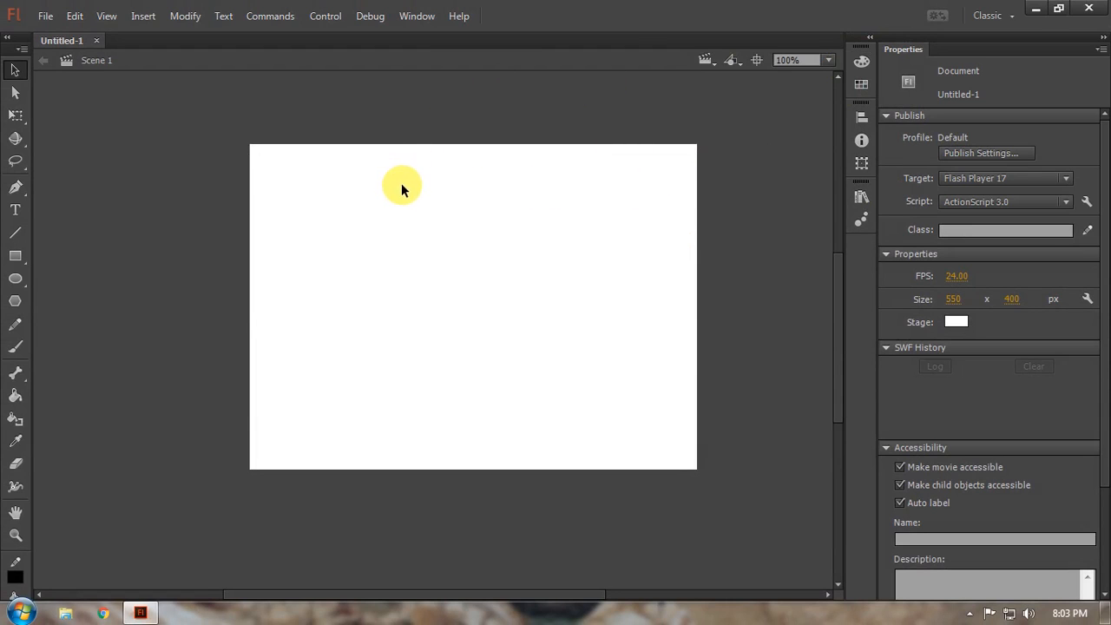
{"action": "left_click", "coordinate": [991, 16]}
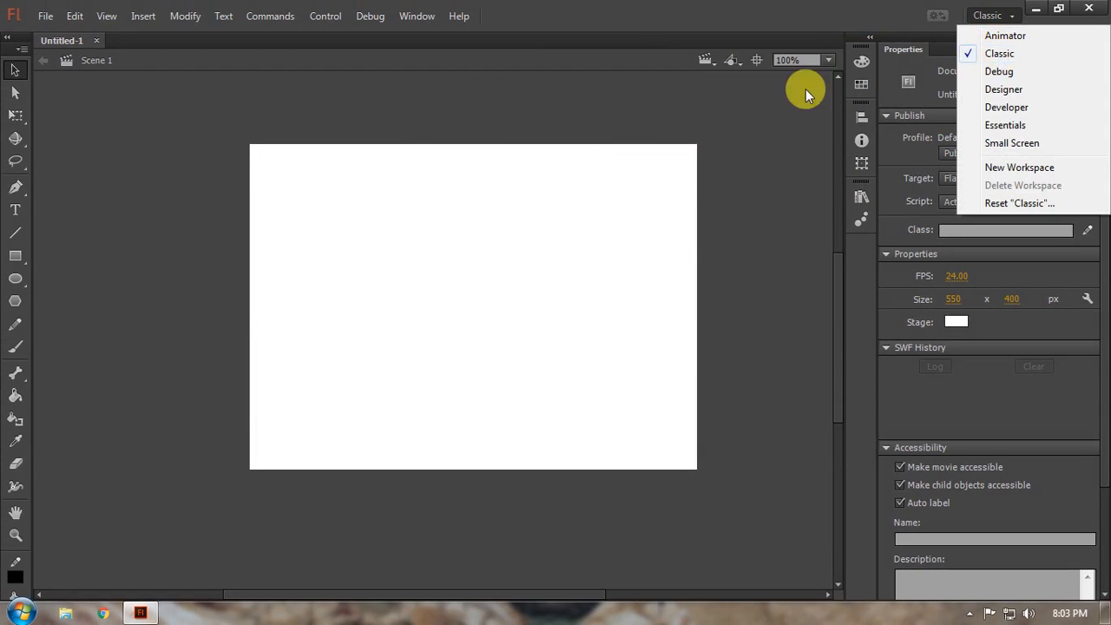
{"action": "left_click", "coordinate": [436, 156]}
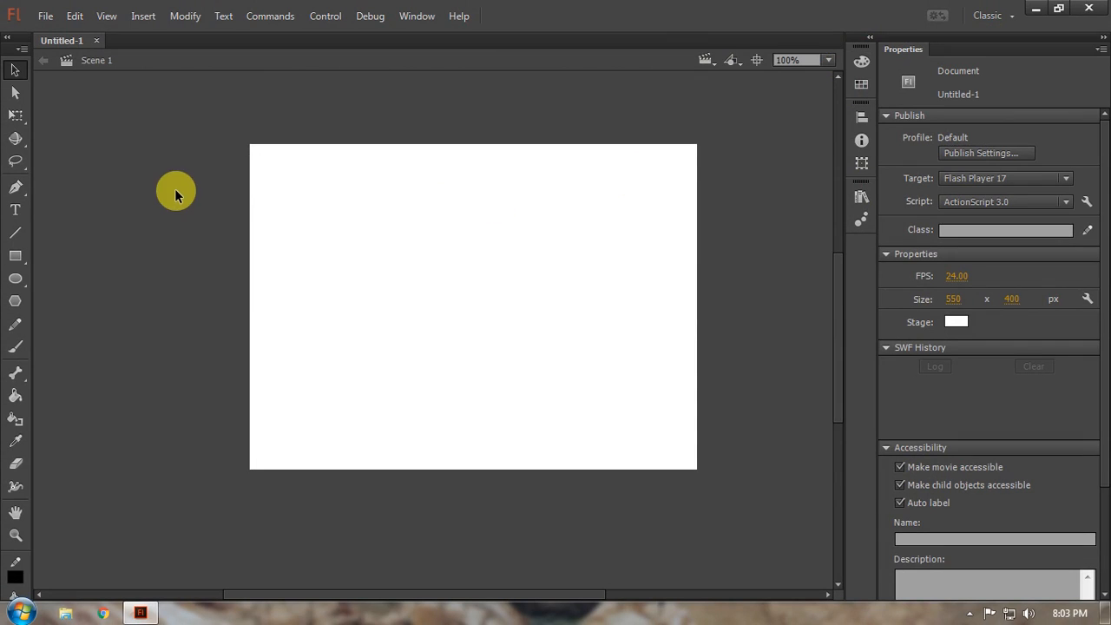
Step: Reopen the Timeline panel and toggle its visibility off and on twice
{"action": "left_click", "coordinate": [418, 16]}
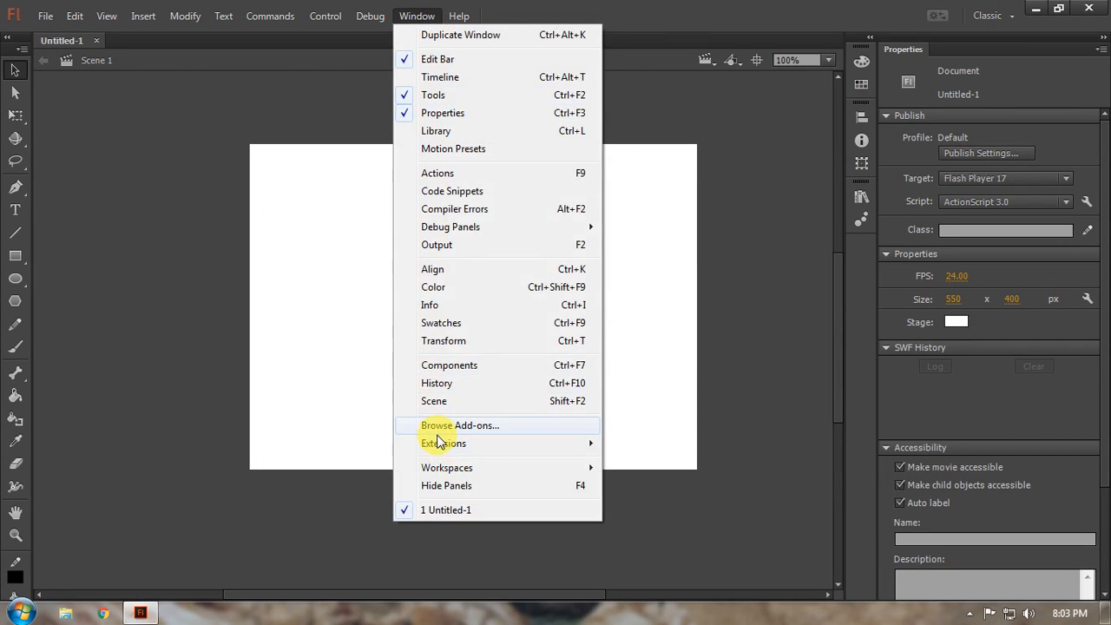
{"action": "left_click", "coordinate": [460, 79]}
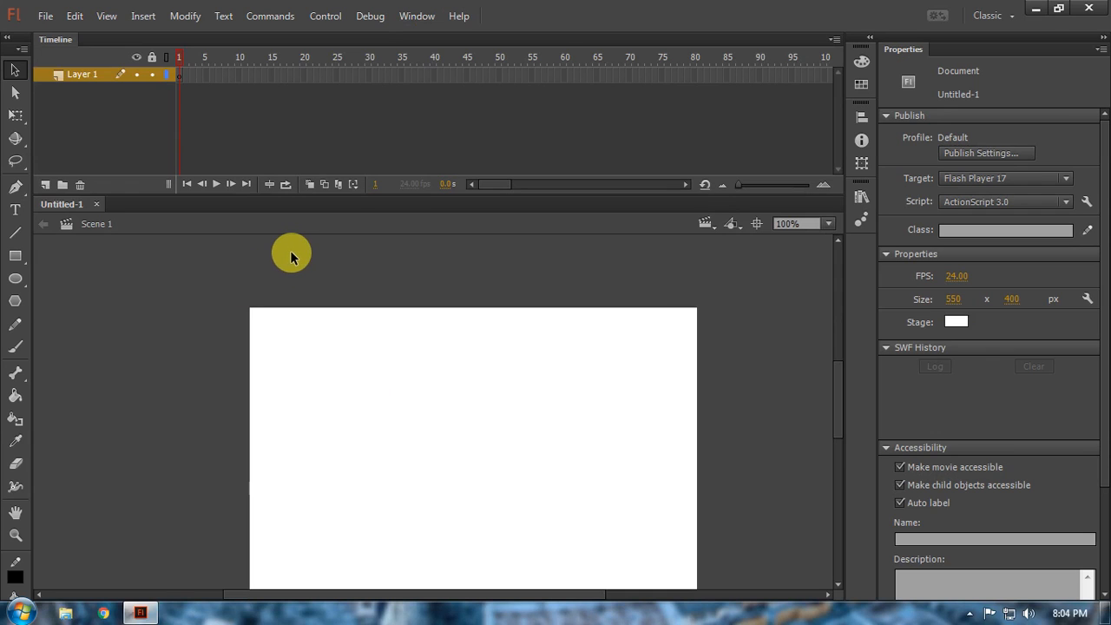
{"action": "key", "text": "ctrl+alt+t"}
{"action": "key", "text": "ctrl+alt+t"}
{"action": "key", "text": "ctrl+alt+t"}
{"action": "key", "text": "ctrl+alt+t"}
Step: Pan the stage until it sits fully within the area below the Timeline
{"action": "key", "text": "space"}
{"action": "left_click_drag", "start_coordinate": [340, 404], "coordinate": [337, 363]}
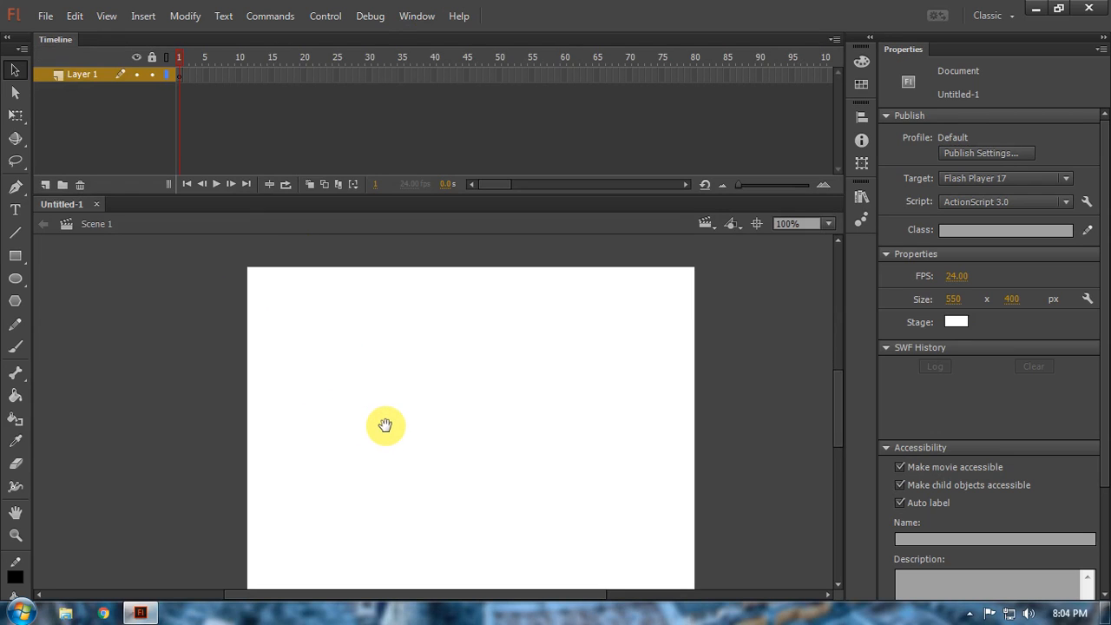
{"action": "mouse_move", "coordinate": [446, 441]}
{"action": "left_mouse_down"}
{"action": "mouse_move", "coordinate": [443, 416]}
{"action": "mouse_move", "coordinate": [440, 449]}
{"action": "left_mouse_up"}
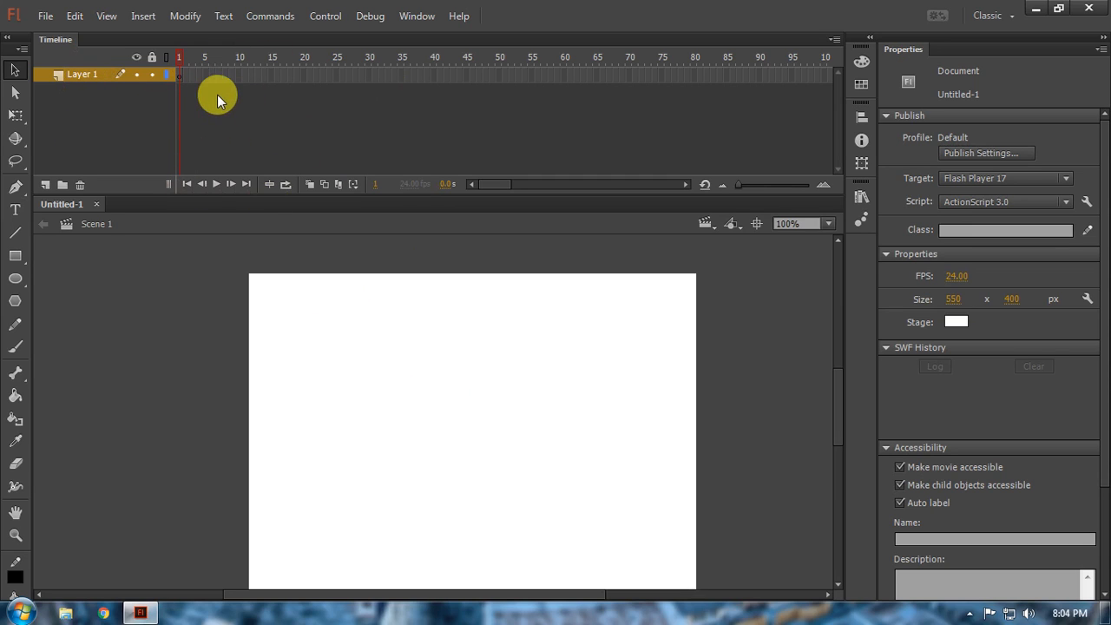
{"action": "scroll", "coordinate": [327, 416], "scroll_direction": "down", "scroll_amount": 1}
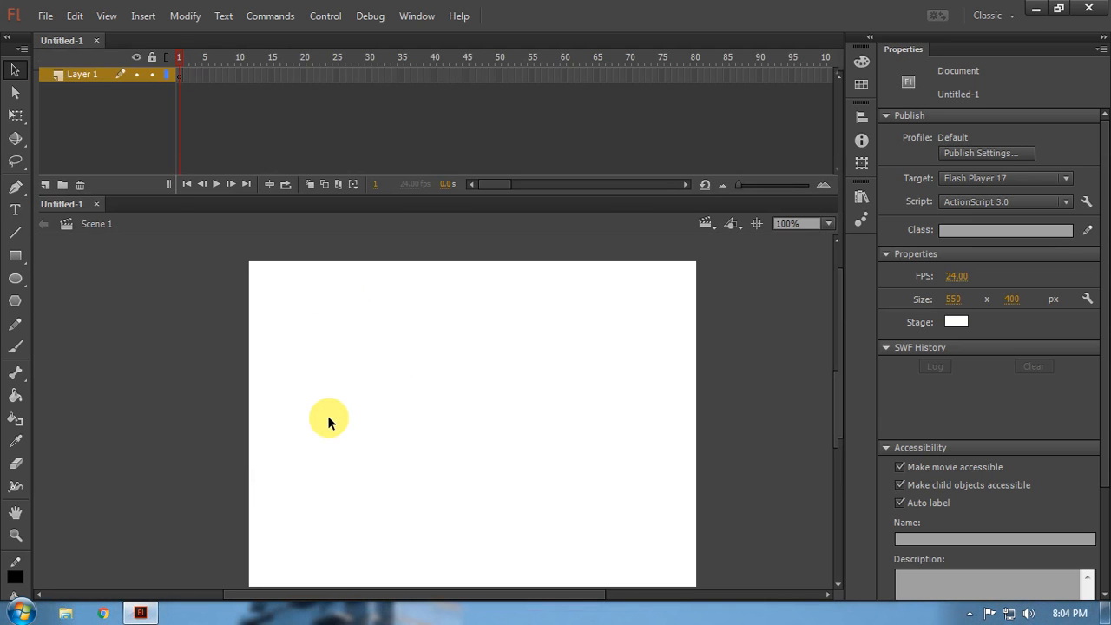
Step: Zoom in on part of the stage, and zoom out until the view is at 11%
{"action": "key", "text": "ctrl+space"}
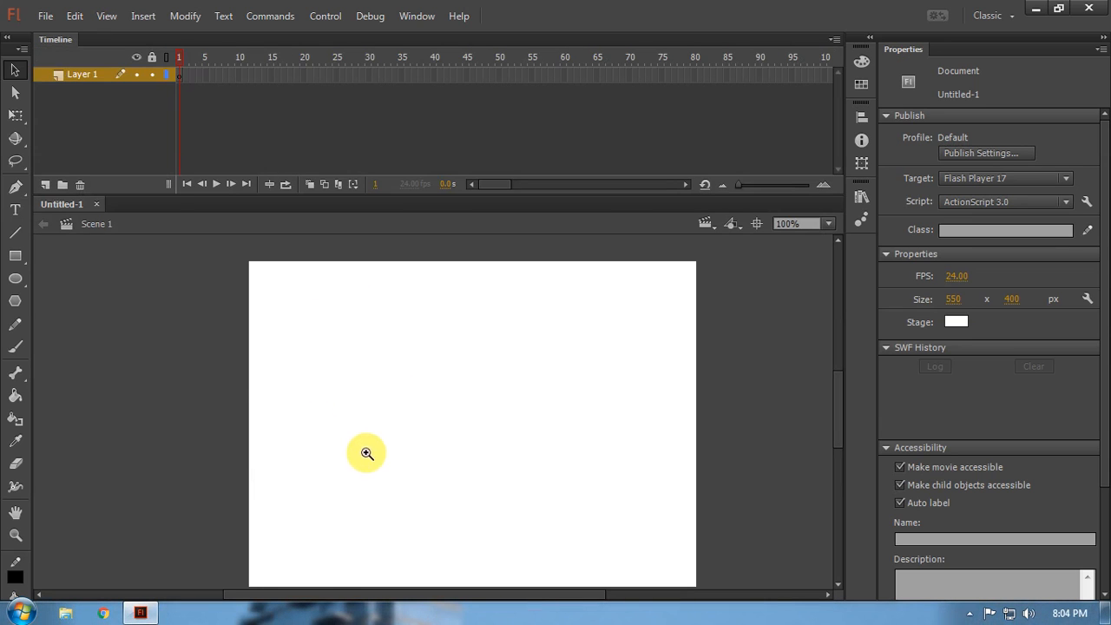
{"action": "left_click", "coordinate": [263, 309]}
{"action": "left_click_drag", "start_coordinate": [524, 468], "coordinate": [688, 460]}
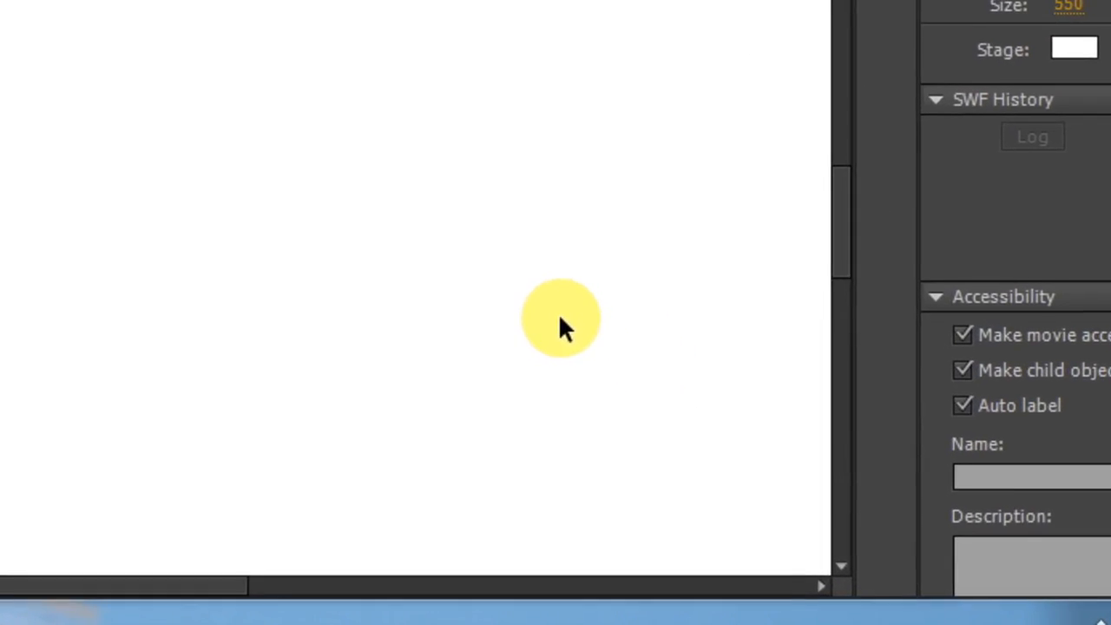
{"action": "left_click", "coordinate": [560, 318]}
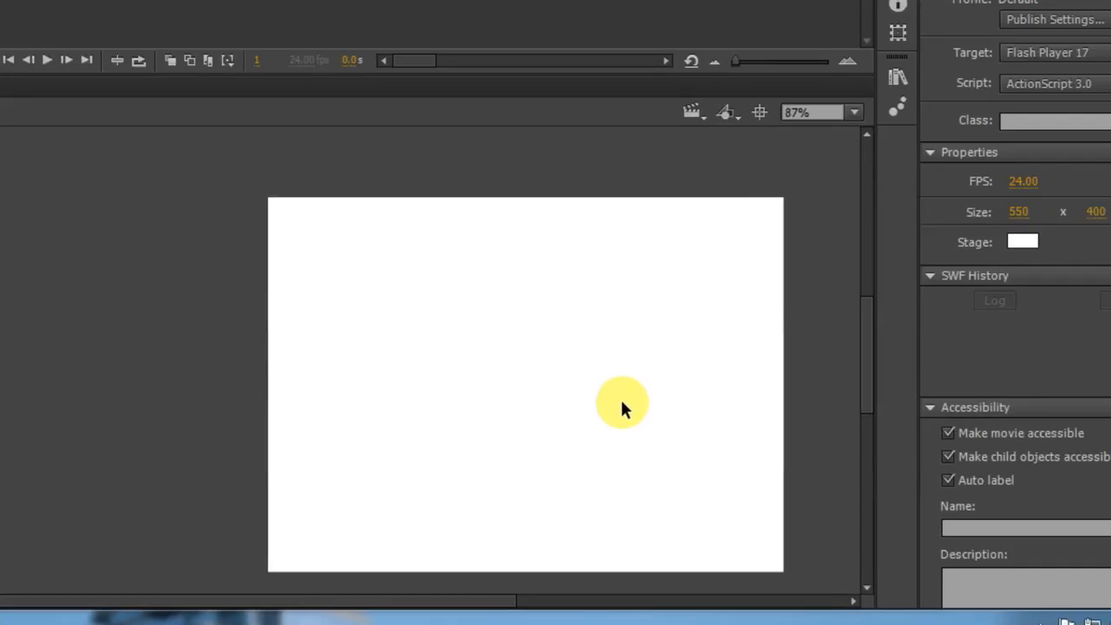
{"action": "left_click", "coordinate": [581, 305]}
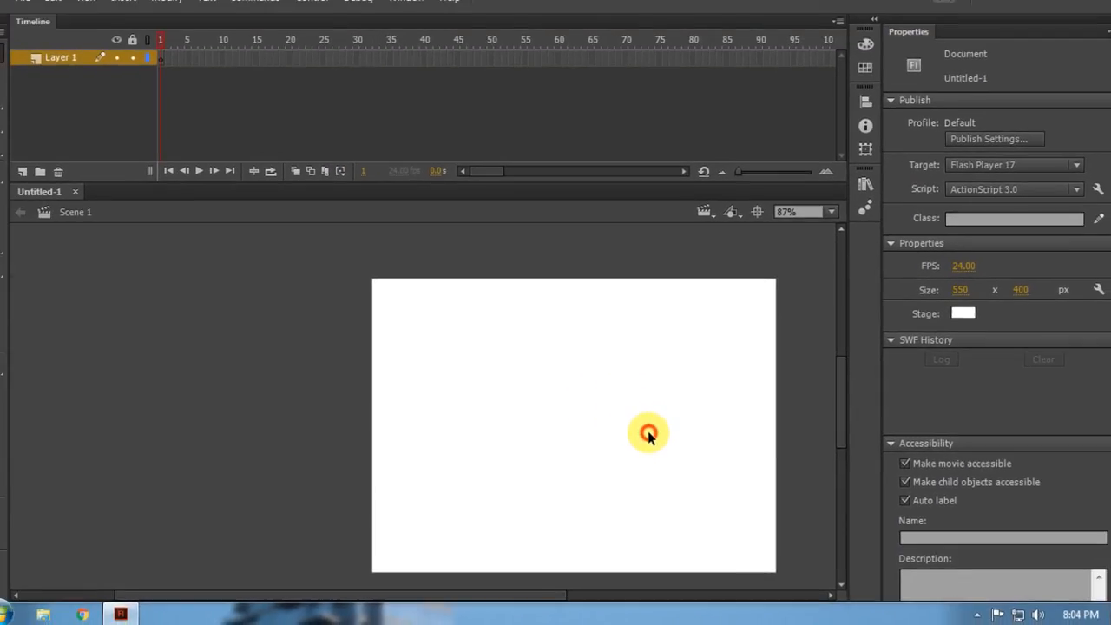
{"action": "key", "text": "ctrl+minus"}
{"action": "key", "text": "ctrl+minus"}
{"action": "key", "text": "ctrl+minus"}
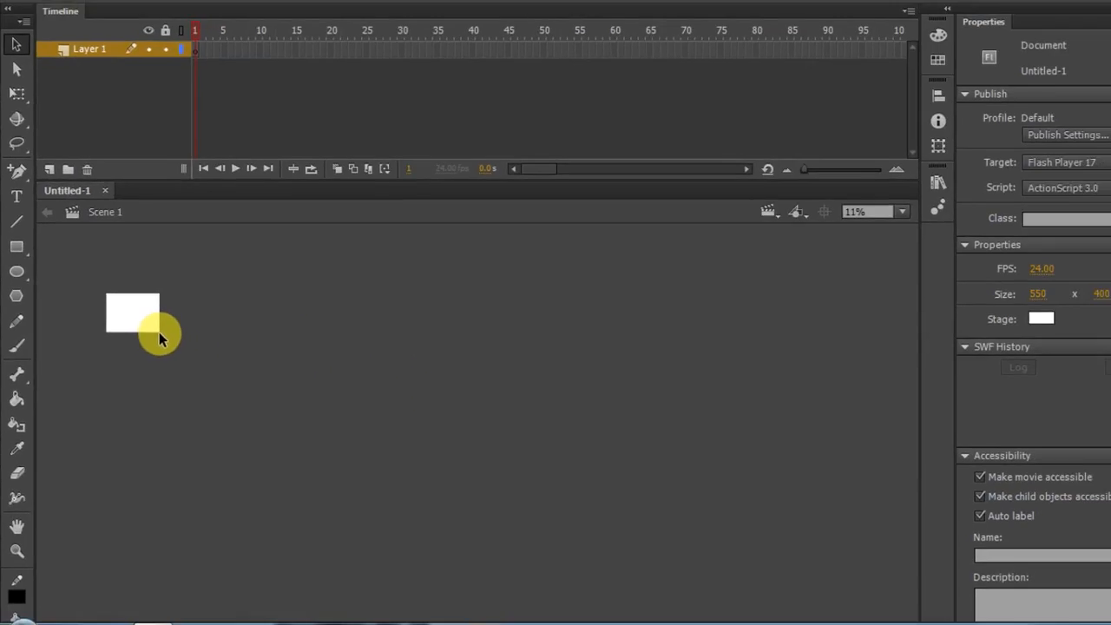
Step: Enlarge and scroll the stage view, ending at 158% magnification around the stage's upper edge
{"action": "scroll", "coordinate": [146, 339], "scroll_direction": "up", "scroll_amount": 5}
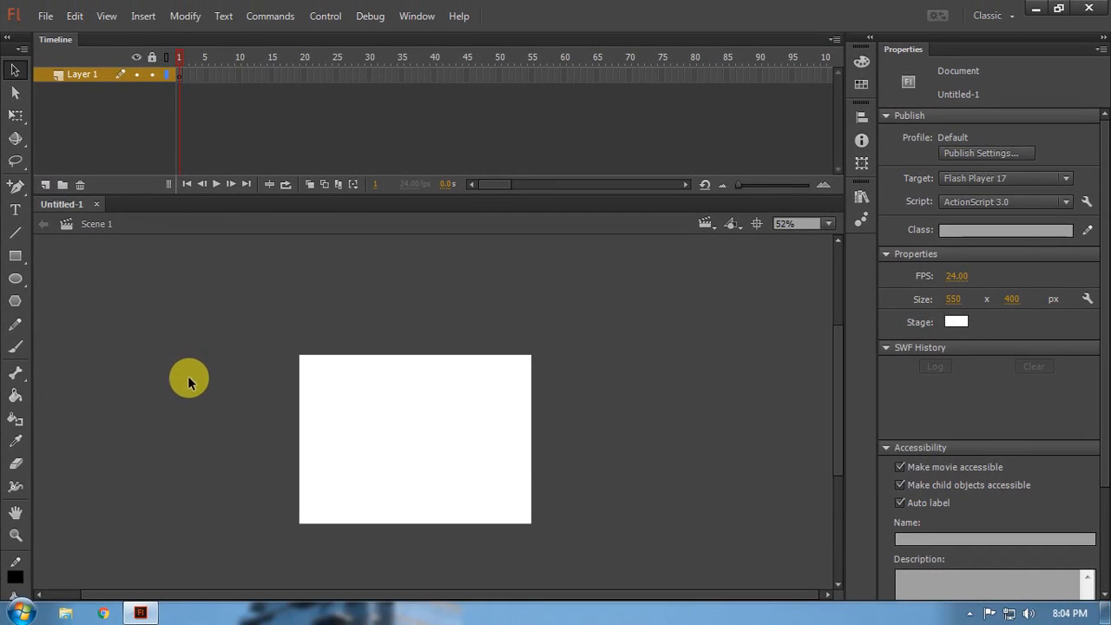
{"action": "scroll", "coordinate": [372, 451], "scroll_direction": "up", "scroll_amount": 2}
{"action": "scroll", "coordinate": [372, 449], "scroll_direction": "down", "scroll_amount": 5}
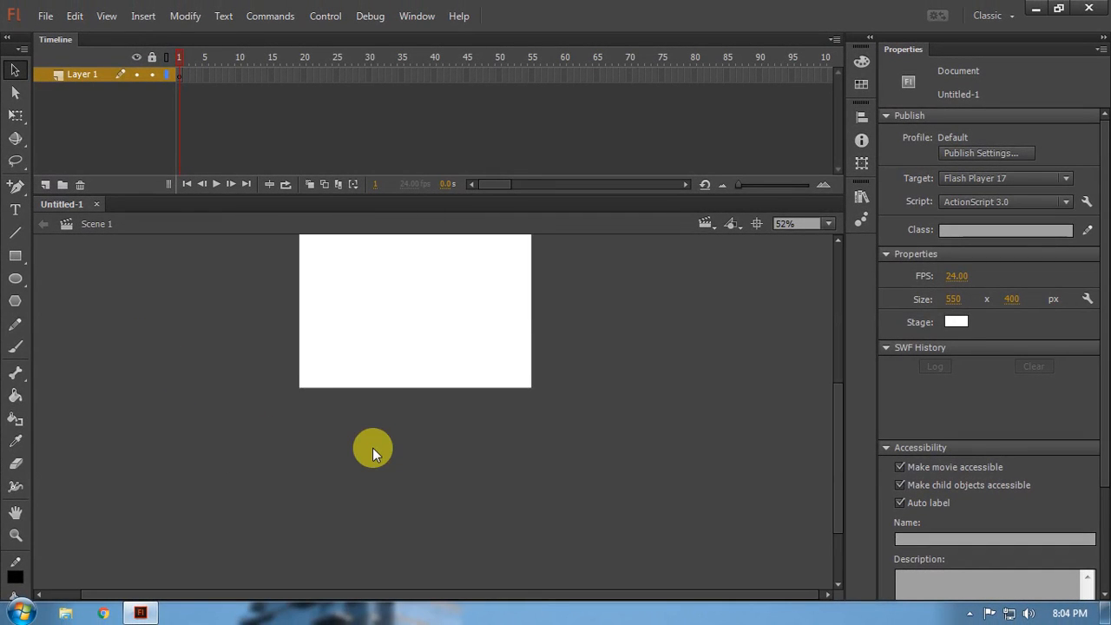
{"action": "scroll", "coordinate": [372, 391], "scroll_direction": "up", "scroll_amount": 5}
{"action": "scroll", "coordinate": [375, 429], "scroll_direction": "up", "scroll_amount": 3}
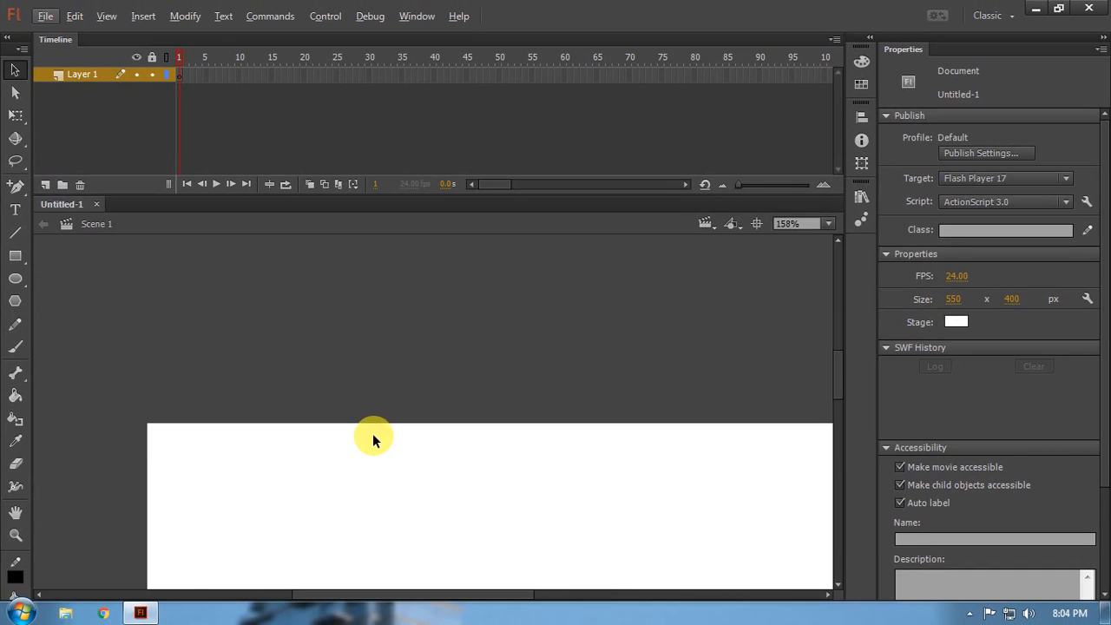
Step: Zoom the stage view out and back in to 197%, and shift it so the stage sits higher
{"action": "scroll", "coordinate": [373, 435], "scroll_direction": "down", "scroll_amount": 3}
{"action": "scroll", "coordinate": [373, 438], "scroll_direction": "up", "scroll_amount": 2}
{"action": "scroll", "coordinate": [373, 439], "scroll_direction": "down", "scroll_amount": 1}
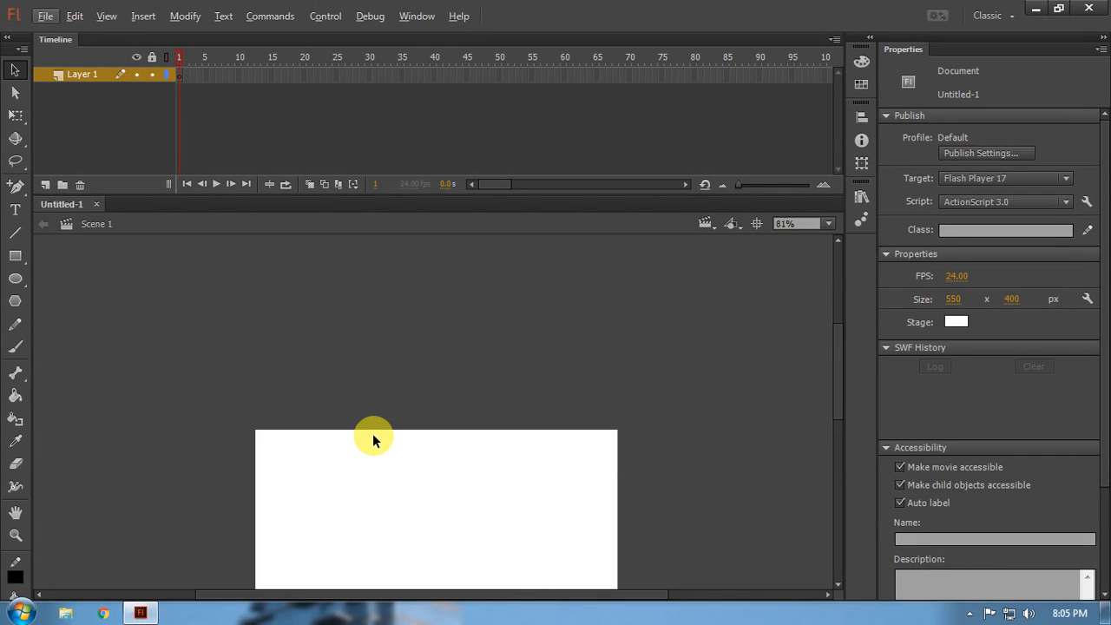
{"action": "scroll", "coordinate": [373, 438], "scroll_direction": "down", "scroll_amount": 1}
{"action": "scroll", "coordinate": [373, 439], "scroll_direction": "up", "scroll_amount": 4}
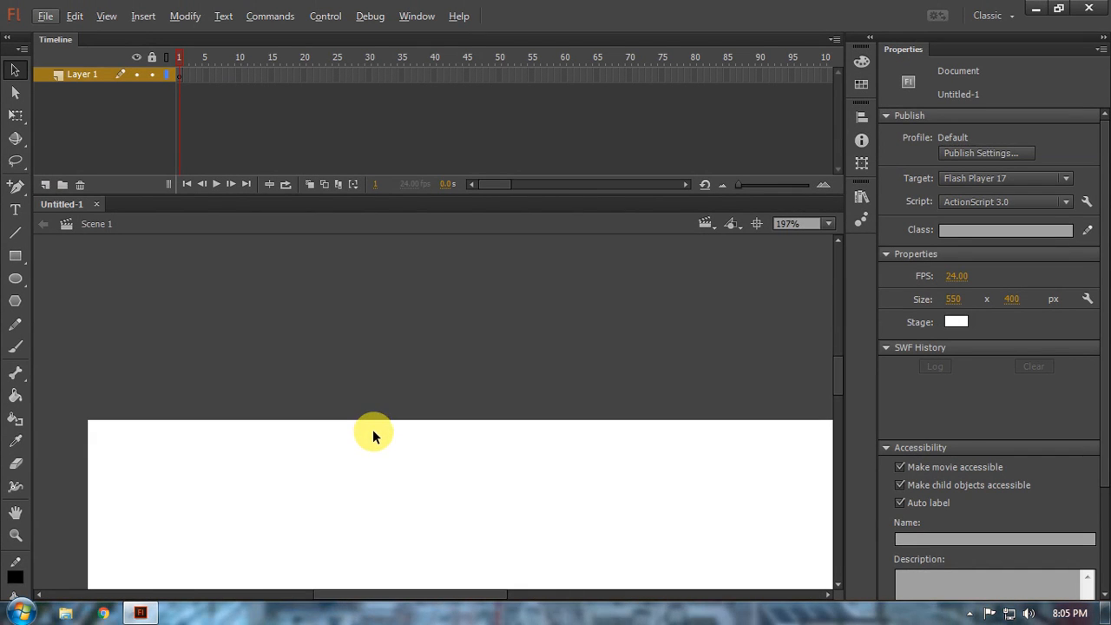
{"action": "left_click_drag", "start_coordinate": [373, 504], "coordinate": [372, 368]}
Step: Open a blank Notepad document and write the line "Flash Extension ---> .fla", with the arrow spaced into a second column
{"action": "key", "text": "super"}
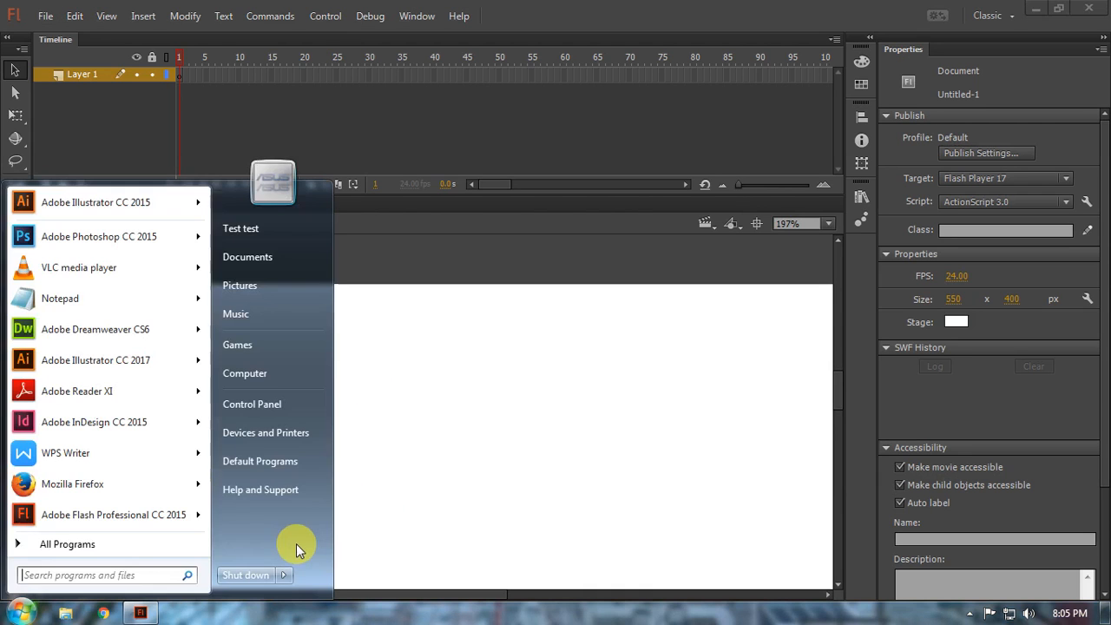
{"action": "type", "text": "note"}
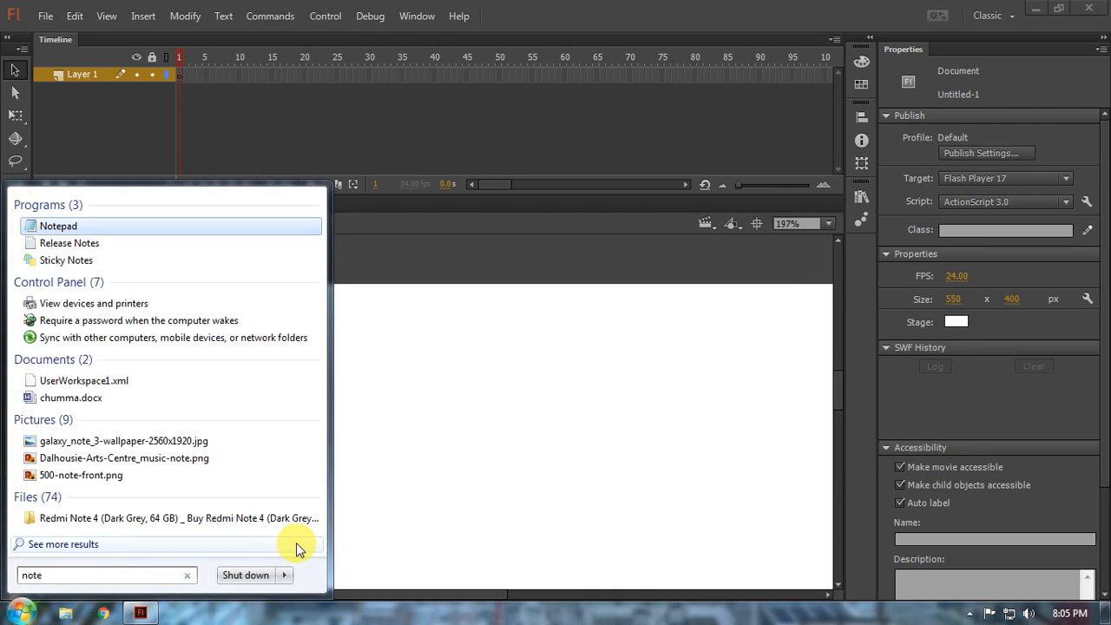
{"action": "key", "text": "Return"}
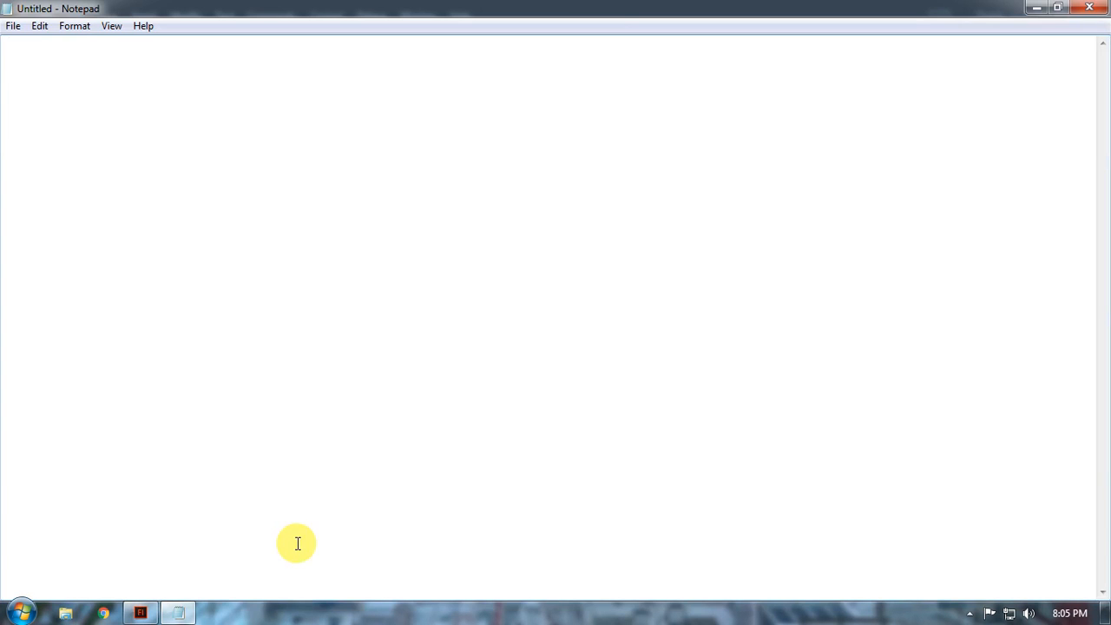
{"action": "type", "text": "Flash Extension"}
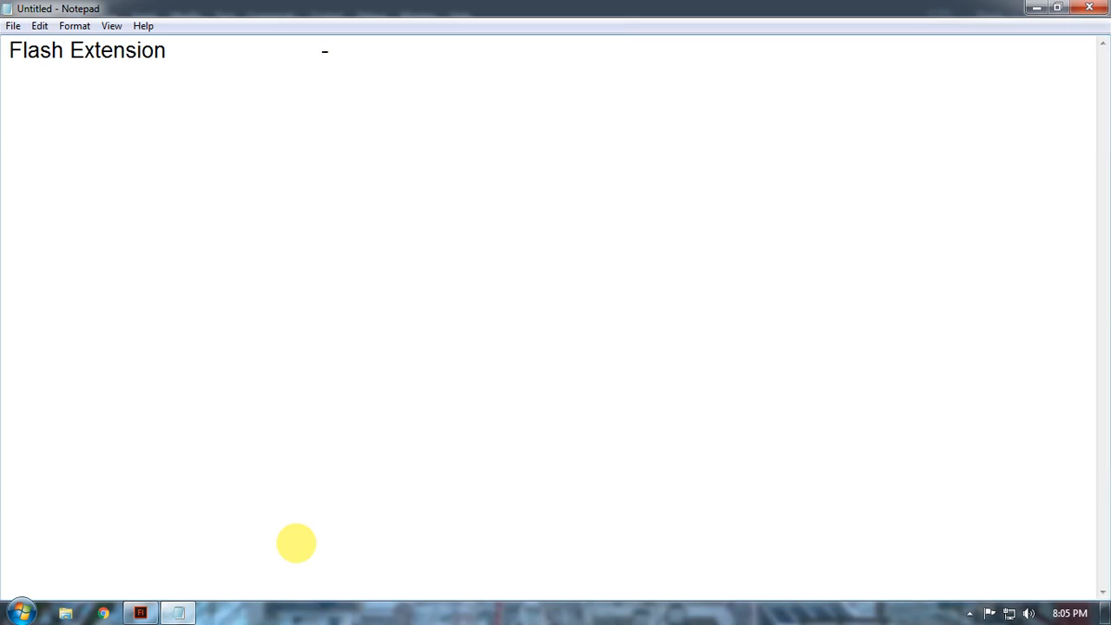
{"action": "type", "text": "\t\t---> .fla"}
{"action": "key", "text": "Return"}
Step: Add the line "Output Format" below the Flash Extension entry
{"action": "type", "text": "Outp"}
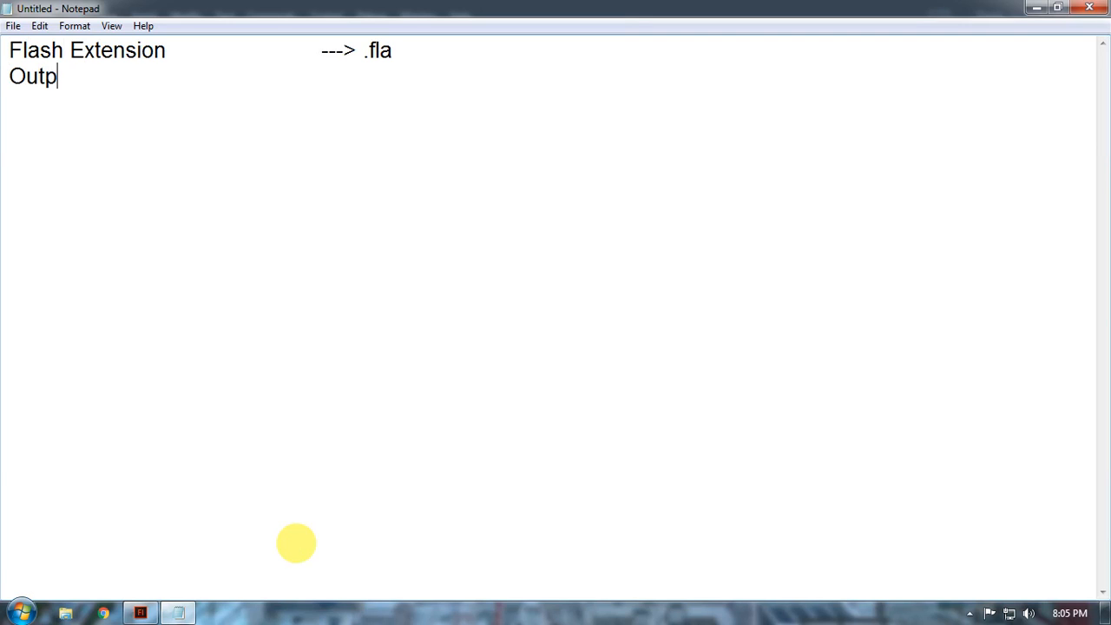
{"action": "type", "text": "ut Fore"}
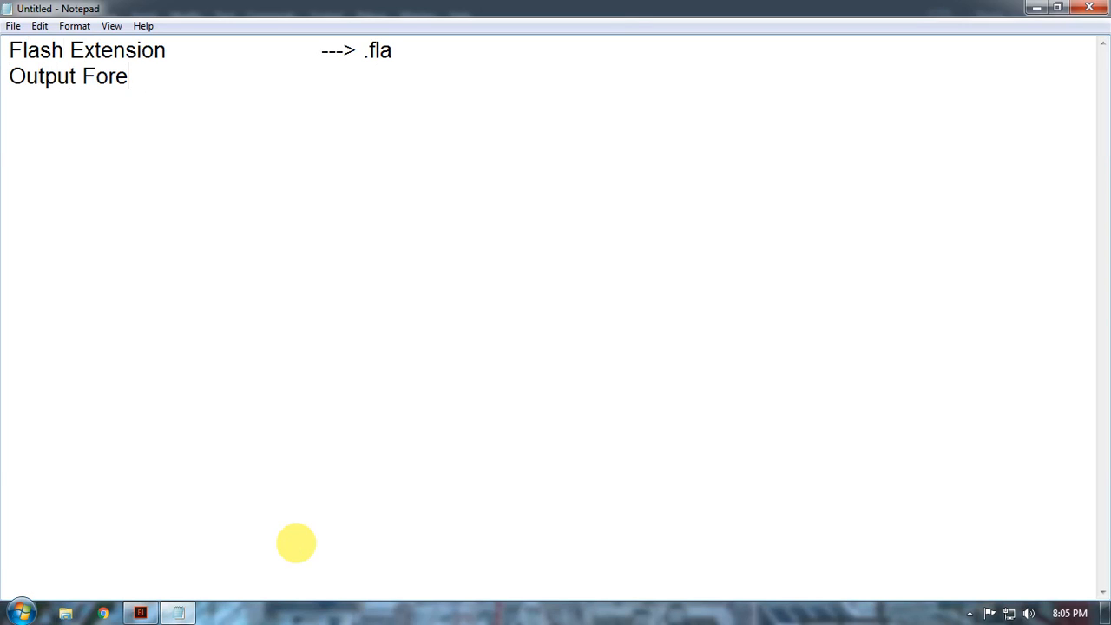
{"action": "key", "text": "BackSpace"}
{"action": "type", "text": "mat"}
{"action": "key", "text": "Return"}
Step: Write the entry "SWF --->.swf" under Output Format, aligning its arrow with the one for .fla
{"action": "type", "text": "SWF`"}
{"action": "key", "text": "Tab"}
{"action": "key", "text": "Tab"}
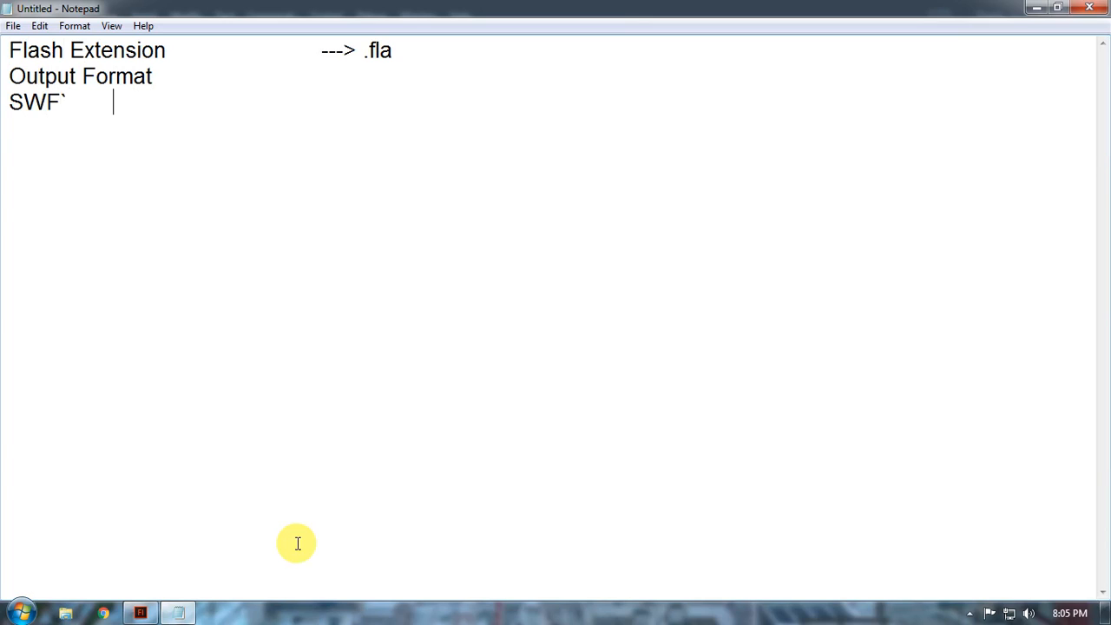
{"action": "key", "text": "BackSpace"}
{"action": "key", "text": "BackSpace"}
{"action": "key", "text": "BackSpace"}
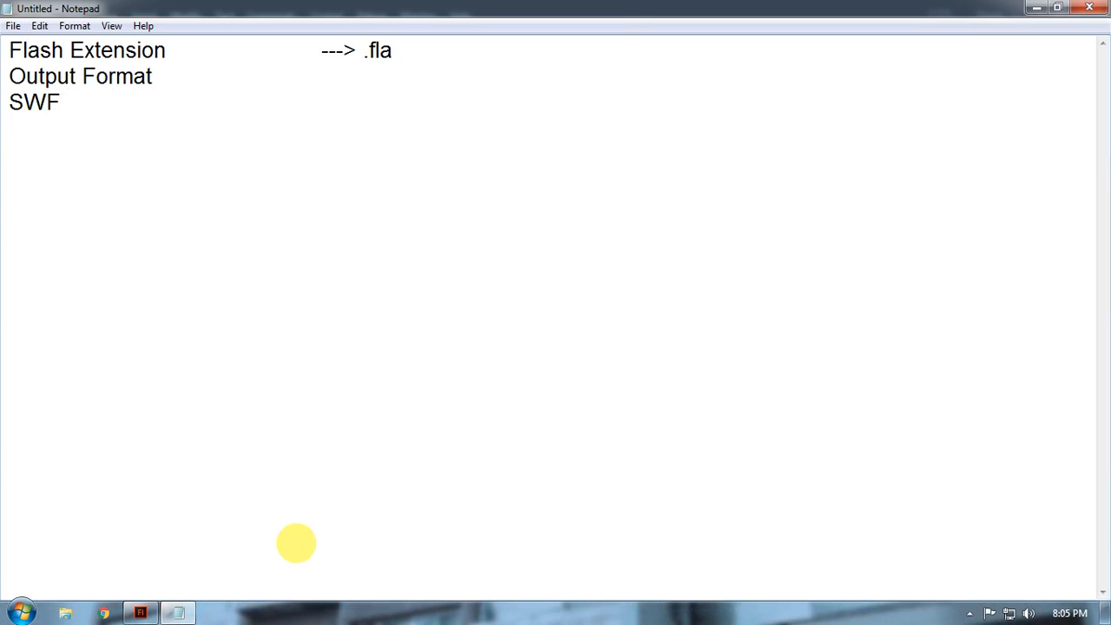
{"action": "key", "text": "Tab"}
{"action": "key", "text": "Tab"}
{"action": "key", "text": "Tab"}
{"action": "key", "text": "Tab"}
{"action": "type", "text": "--->.swf"}
Step: Insert "( Shock wave flash)" after SWF and remove the surplus spacing so the arrow lines up with the column
{"action": "key", "text": "Left"}
{"action": "key", "text": "Left"}
{"action": "key", "text": "Left"}
{"action": "key", "text": "Left"}
{"action": "key", "text": "Left"}
{"action": "key", "text": "Left"}
{"action": "key", "text": "Left"}
{"action": "key", "text": "Left"}
{"action": "key", "text": "Left"}
{"action": "key", "text": "Left"}
{"action": "key", "text": "Left"}
{"action": "key", "text": "Left"}
{"action": "key", "text": "Left"}
{"action": "key", "text": "Left"}
{"action": "key", "text": "Left"}
{"action": "key", "text": "Left"}
{"action": "key", "text": "Left"}
{"action": "key", "text": "Left"}
{"action": "key", "text": "Left"}
{"action": "key", "text": "Left"}
{"action": "key", "text": "Left"}
{"action": "key", "text": "Left"}
{"action": "type", "text": "( Sh)"}
{"action": "key", "text": "Left"}
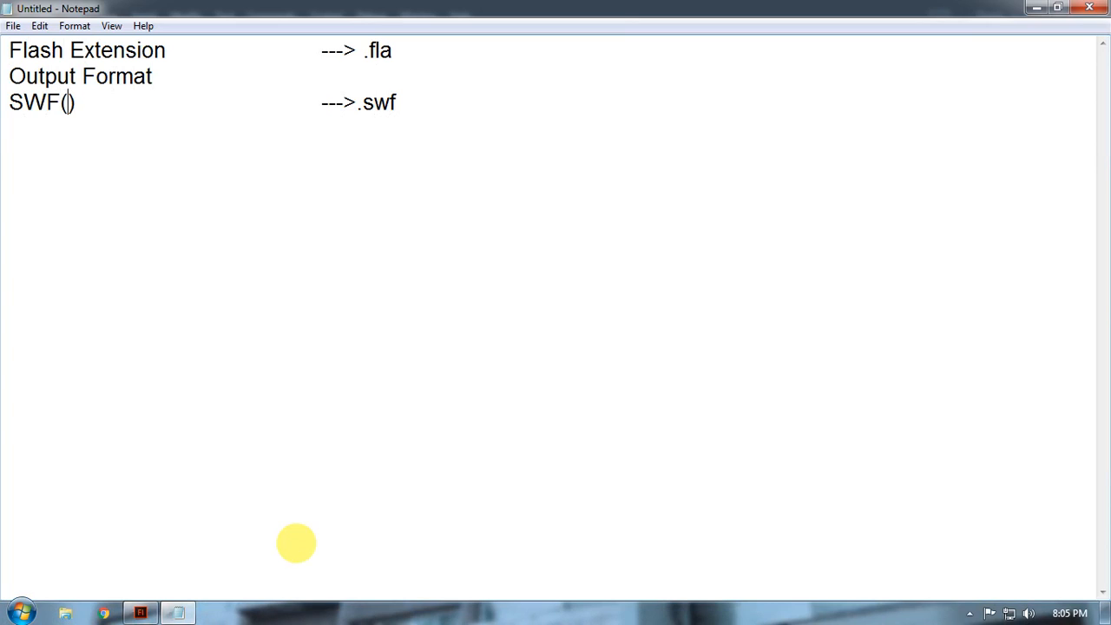
{"action": "type", "text": "Shoch"}
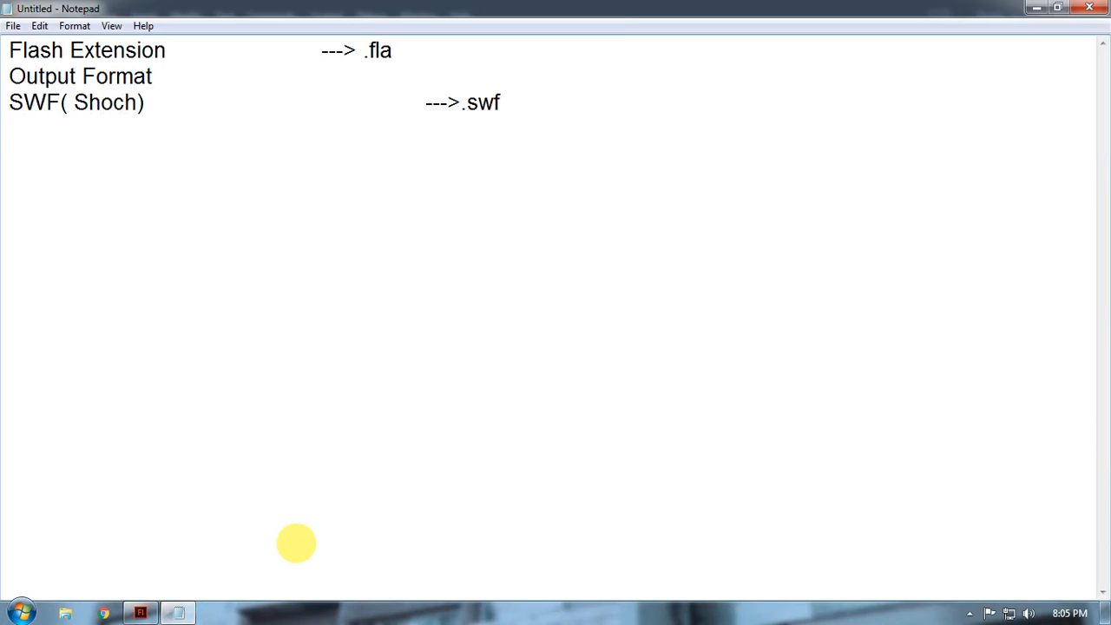
{"action": "key", "text": "BackSpace"}
{"action": "type", "text": "k wav"}
{"action": "type", "text": "e f"}
{"action": "type", "text": "lash"}
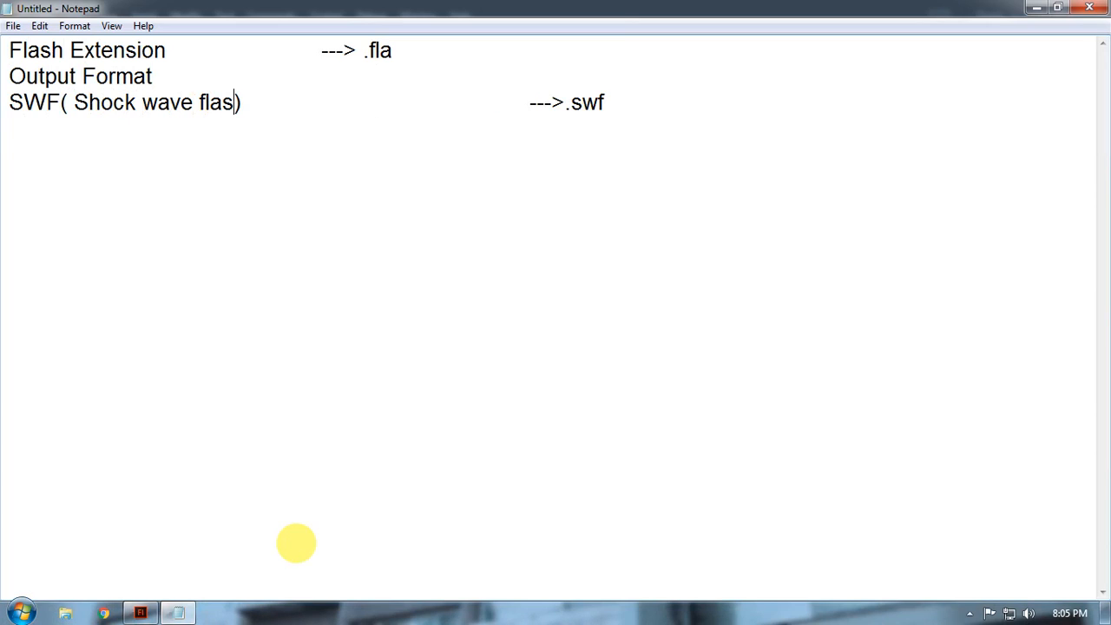
{"action": "key", "text": "Right"}
{"action": "key", "text": "Delete"}
{"action": "key", "text": "Delete"}
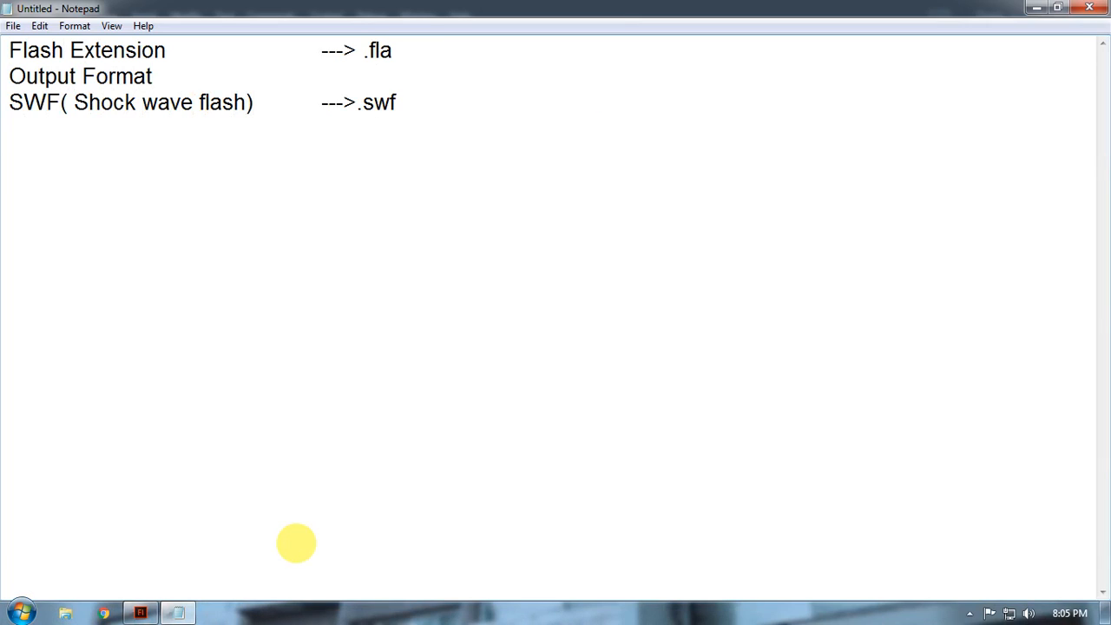
Step: Add a separate entry "Timeline --->Alt+Ctrl+T" below the SWF line, with its arrow in the same column
{"action": "key", "text": "End"}
{"action": "type", "text": "A"}
{"action": "key", "text": "BackSpace"}
{"action": "type", "text": "Timeline"}
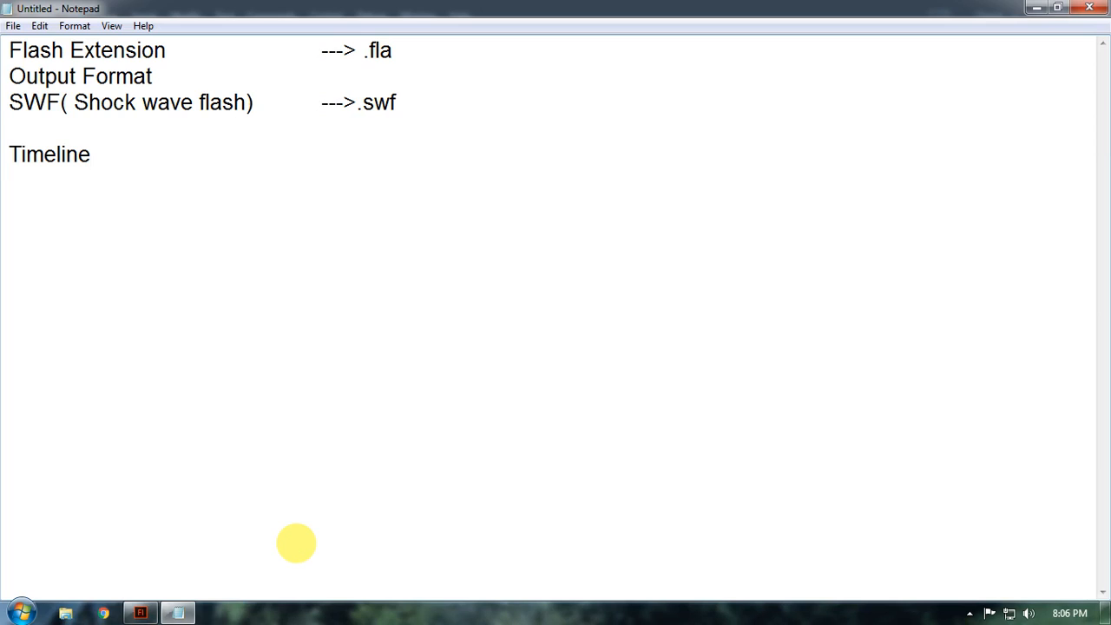
{"action": "type", "text": "   --->"}
{"action": "key", "text": "Tab"}
{"action": "type", "text": "AltCtrl"}
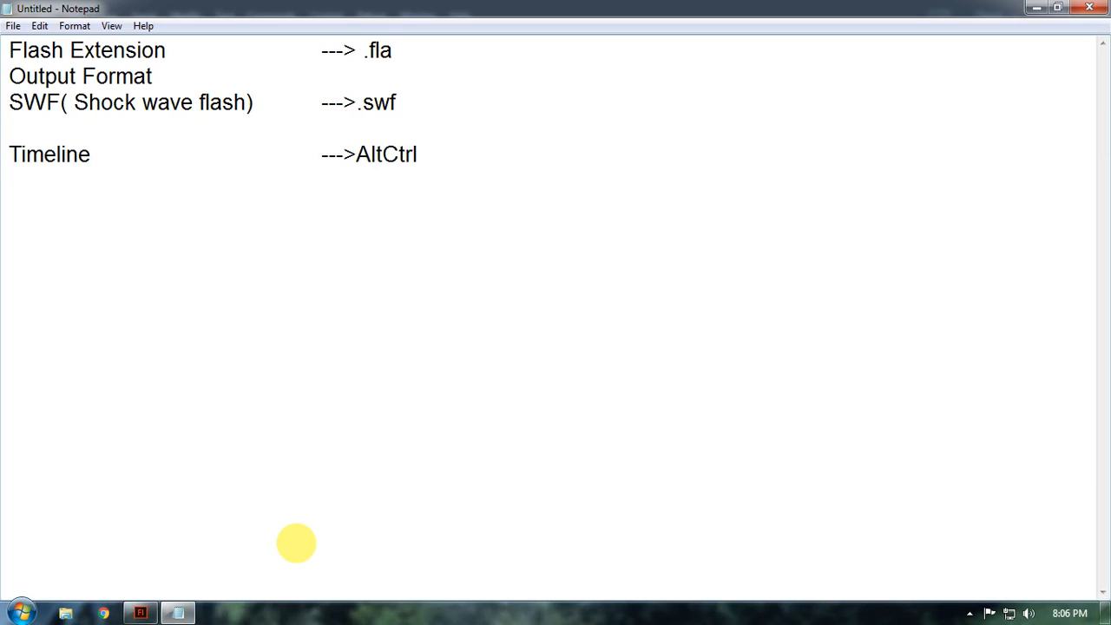
{"action": "key", "text": "BackSpace"}
{"action": "key", "text": "BackSpace"}
{"action": "key", "text": "BackSpace"}
{"action": "key", "text": "BackSpace"}
{"action": "type", "text": "+Ctrl+"}
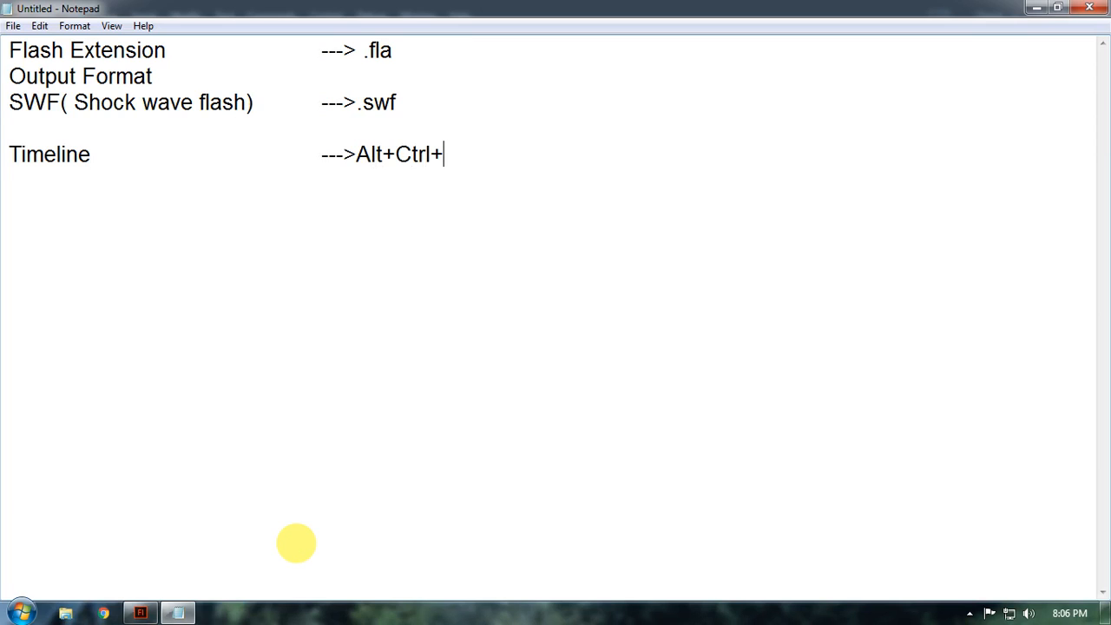
{"action": "type", "text": "T  "}
Step: List "Zoom In", "Zoom Out", "Fit in window" and "Actual Size" on separate lines below the Timeline entry
{"action": "type", "text": "Zoom"}
{"action": "type", "text": " In"}
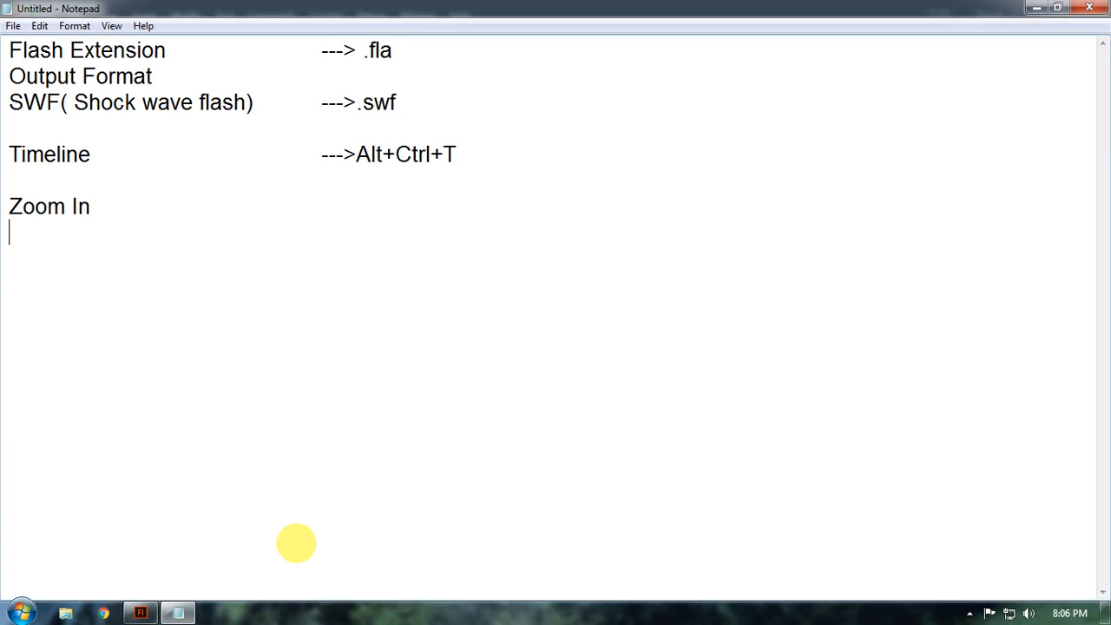
{"action": "key", "text": "Return"}
{"action": "type", "text": "Zoom Out"}
{"action": "key", "text": "Up"}
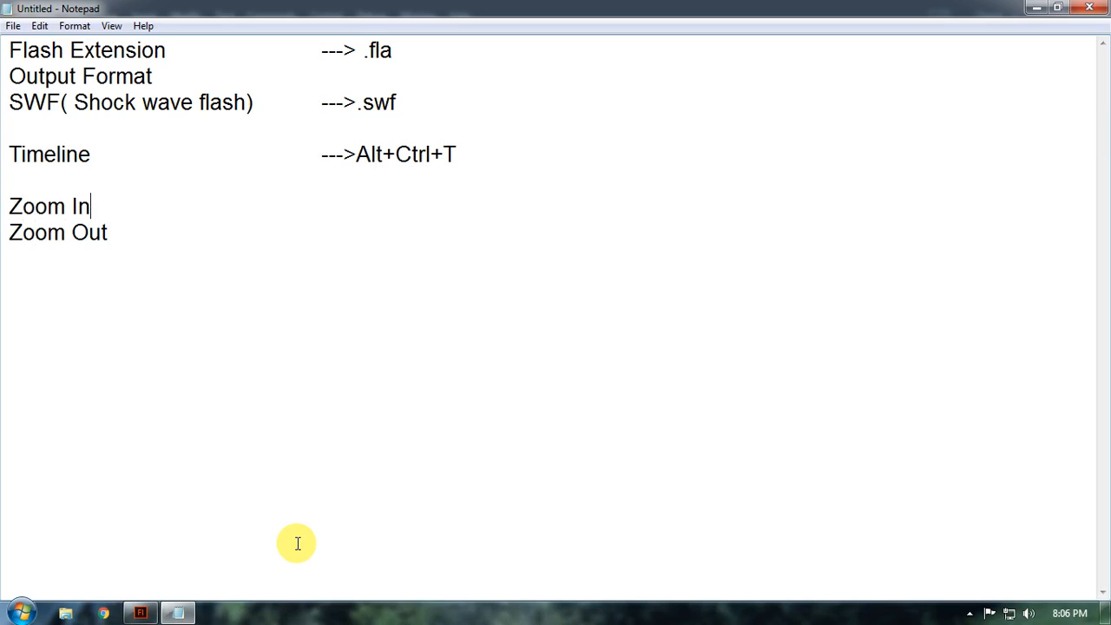
{"action": "key", "text": "Right"}
{"action": "key", "text": "Return"}
{"action": "type", "text": "Fit in window"}
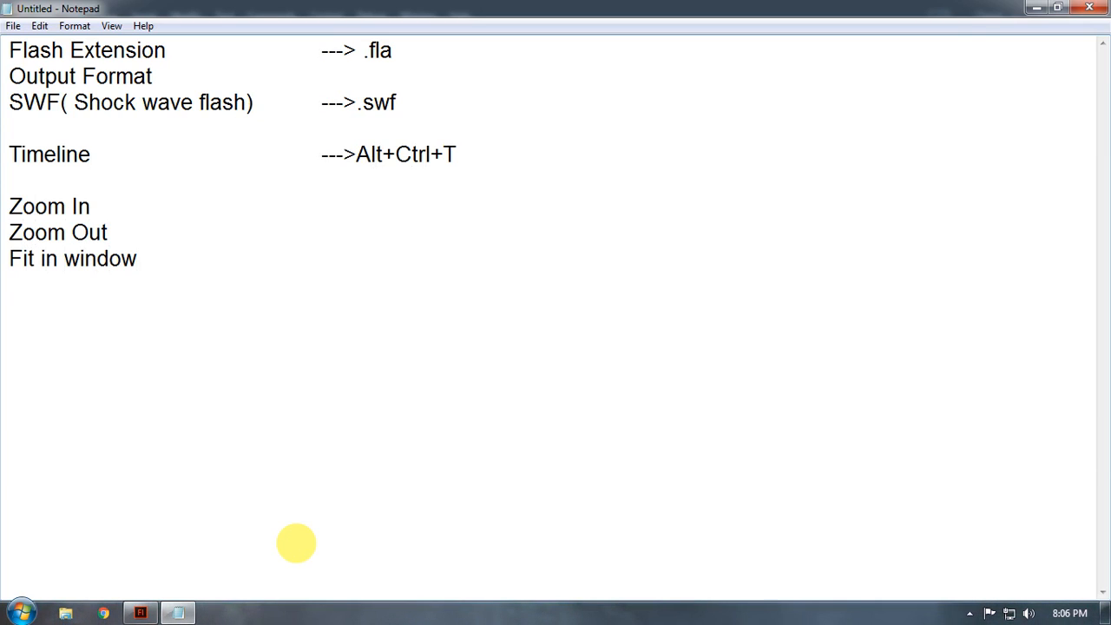
{"action": "key", "text": "Return"}
{"action": "type", "text": "Actual Size"}
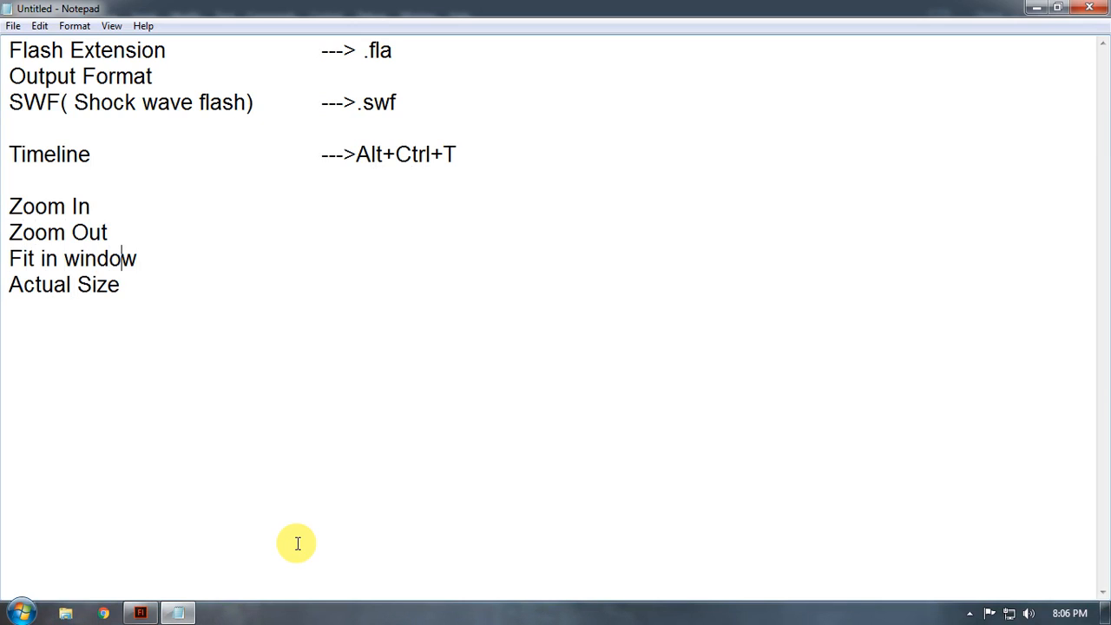
Step: Add the arrow "---->" after Zoom In, spaced into the second column
{"action": "key", "text": "Up"}
{"action": "key", "text": "Up"}
{"action": "key", "text": "Up"}
{"action": "key", "text": "Tab"}
{"action": "key", "text": "Tab"}
{"action": "key", "text": "Tab"}
{"action": "type", "text": "---->"}
Step: Repeat the spaced "---->" arrow after Zoom Out, Fit in window and Actual Size
{"action": "key", "text": "shift+Home"}
{"action": "key", "text": "shift+Right"}
{"action": "key", "text": "shift+Right"}
{"action": "key", "text": "shift+Right"}
{"action": "key", "text": "shift+Right"}
{"action": "key", "text": "shift+Right"}
{"action": "key", "text": "shift+Right"}
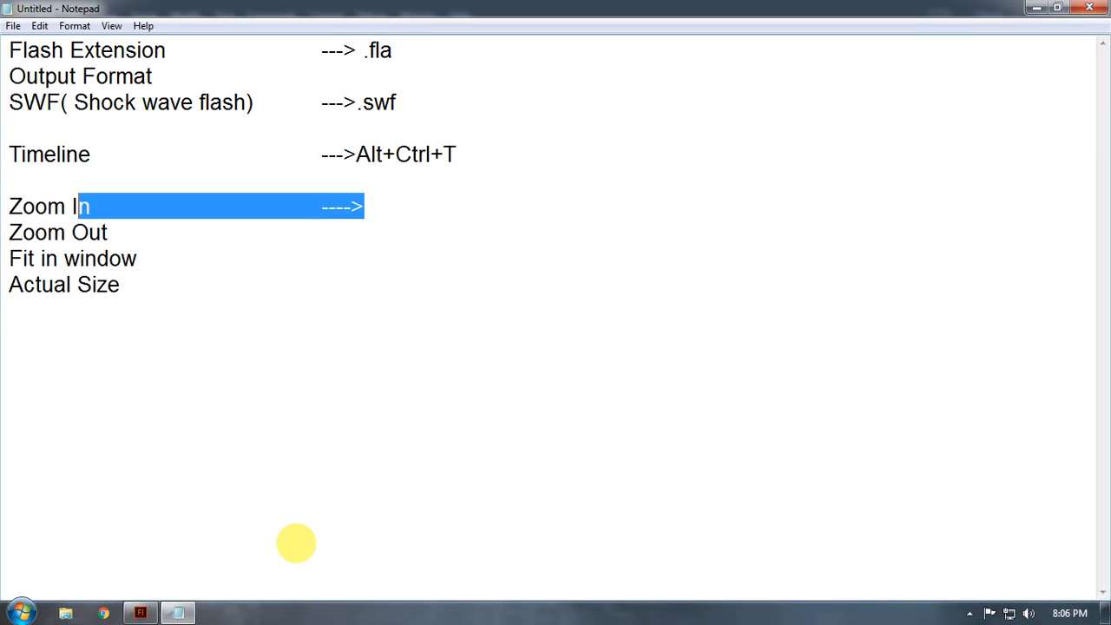
{"action": "key", "text": "shift+Right"}
{"action": "key", "text": "Down"}
{"action": "key", "text": "Right"}
{"action": "key", "text": "Right"}
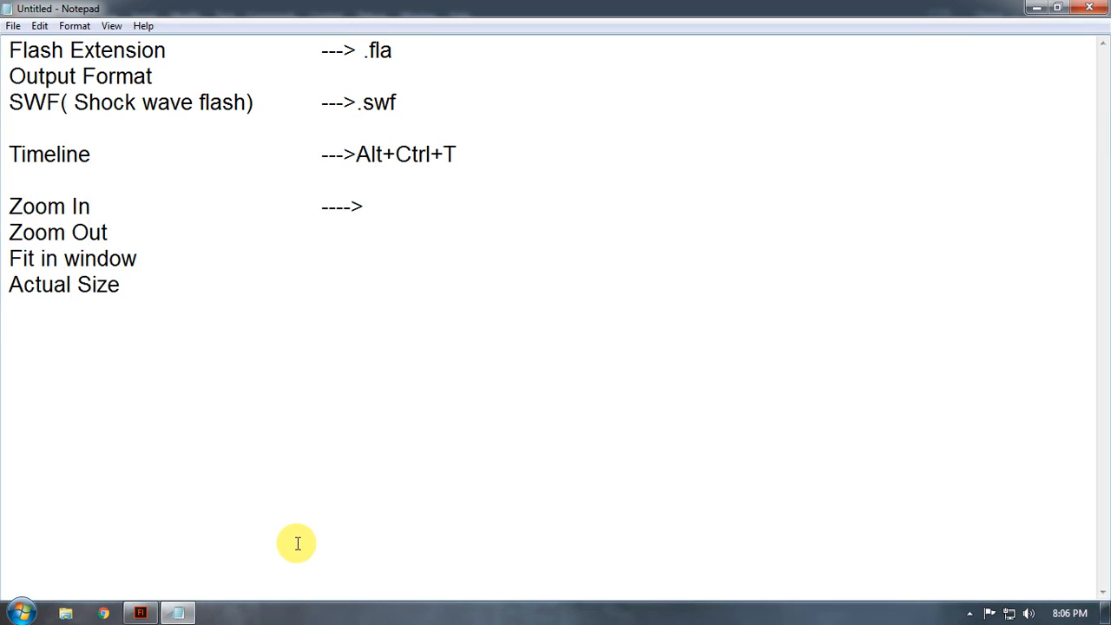
{"action": "type", "text": "---->"}
{"action": "key", "text": "Down"}
{"action": "type", "text": "---->"}
{"action": "key", "text": "Down"}
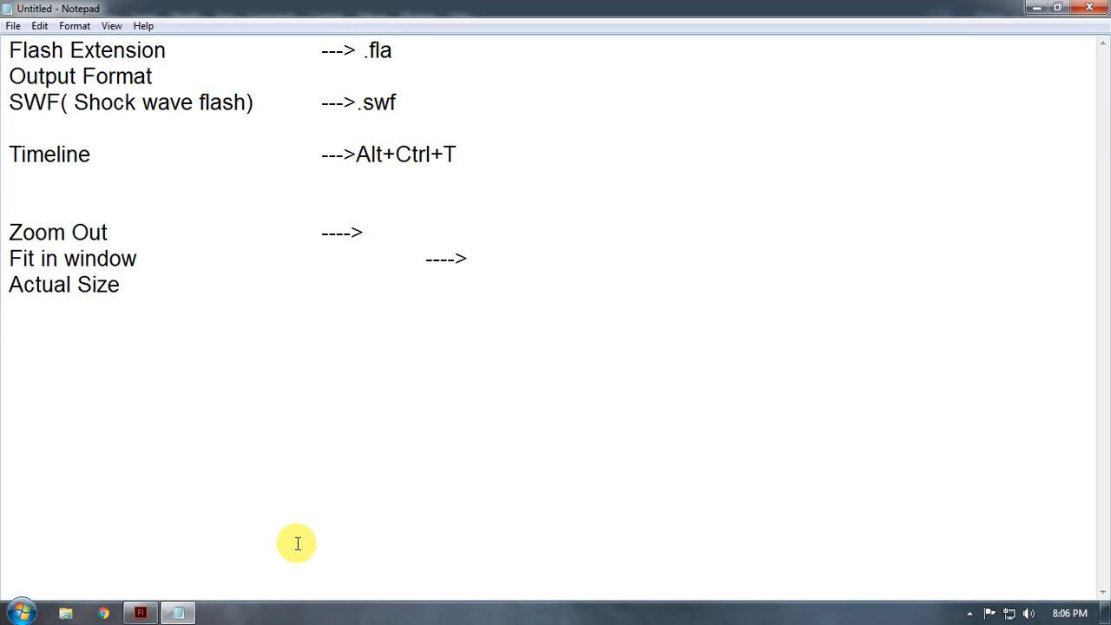
{"action": "type", "text": "---->"}
Step: Remove the extra spacing before the Fit in window and Actual Size arrows so they align with those above
{"action": "key", "text": "Up"}
{"action": "key", "text": "Left"}
{"action": "key", "text": "Left"}
{"action": "key", "text": "Left"}
{"action": "key", "text": "Left"}
{"action": "key", "text": "BackSpace"}
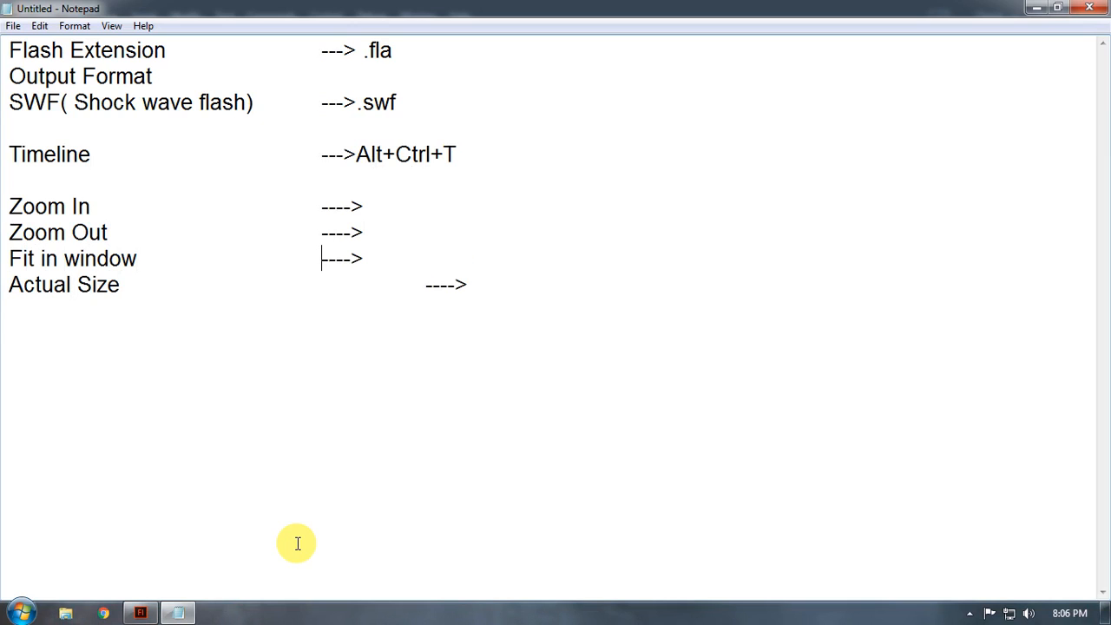
{"action": "key", "text": "Down"}
{"action": "key", "text": "Left"}
{"action": "key", "text": "Left"}
{"action": "key", "text": "Left"}
{"action": "key", "text": "Left"}
{"action": "key", "text": "Left"}
{"action": "key", "text": "BackSpace"}
Step: Enter "Ctrl+Scorll In" as the shortcut after the Zoom In arrow
{"action": "key", "text": "Up"}
{"action": "key", "text": "Up"}
{"action": "key", "text": "End"}
{"action": "type", "text": "Ctrl "}
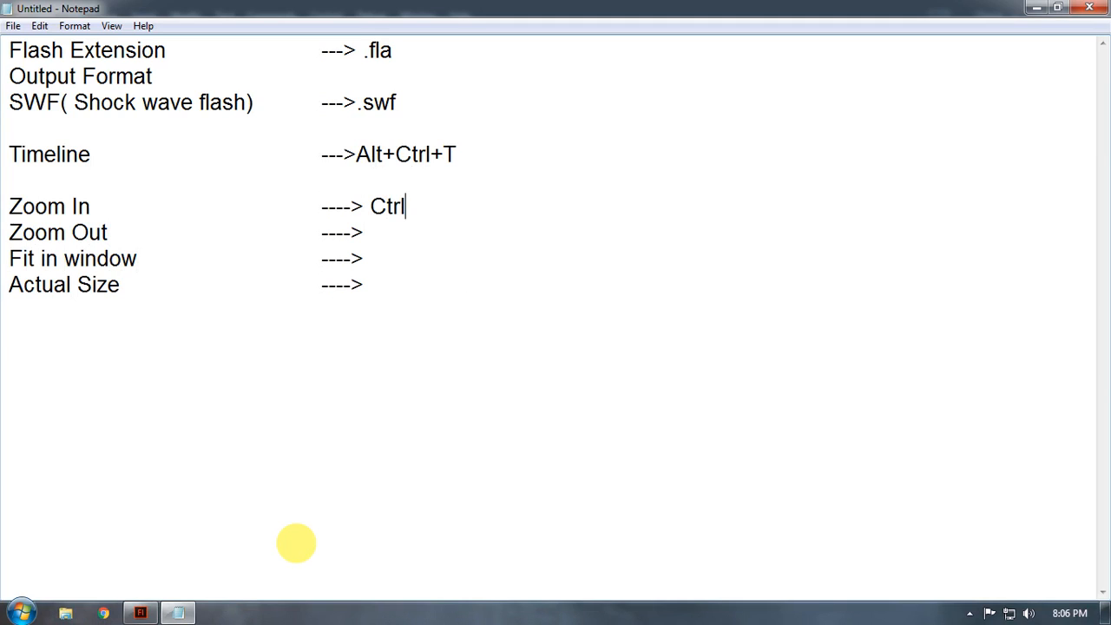
{"action": "type", "text": "+S"}
{"action": "type", "text": "c"}
{"action": "type", "text": "or"}
{"action": "key", "text": "BackSpace"}
{"action": "key", "text": "BackSpace"}
{"action": "key", "text": "BackSpace"}
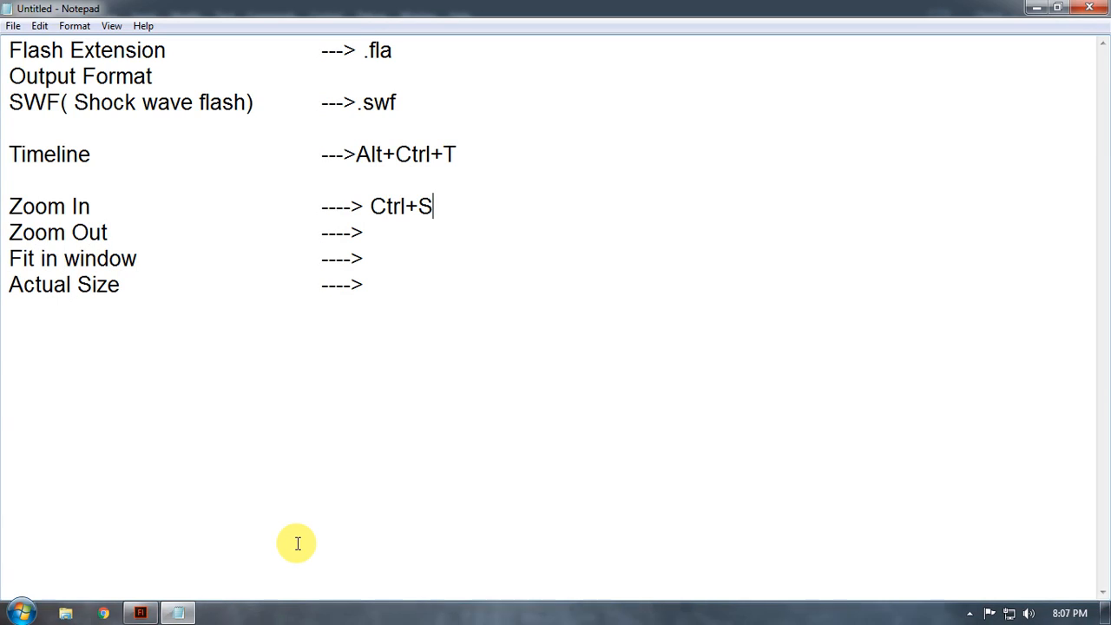
{"action": "type", "text": "corll"}
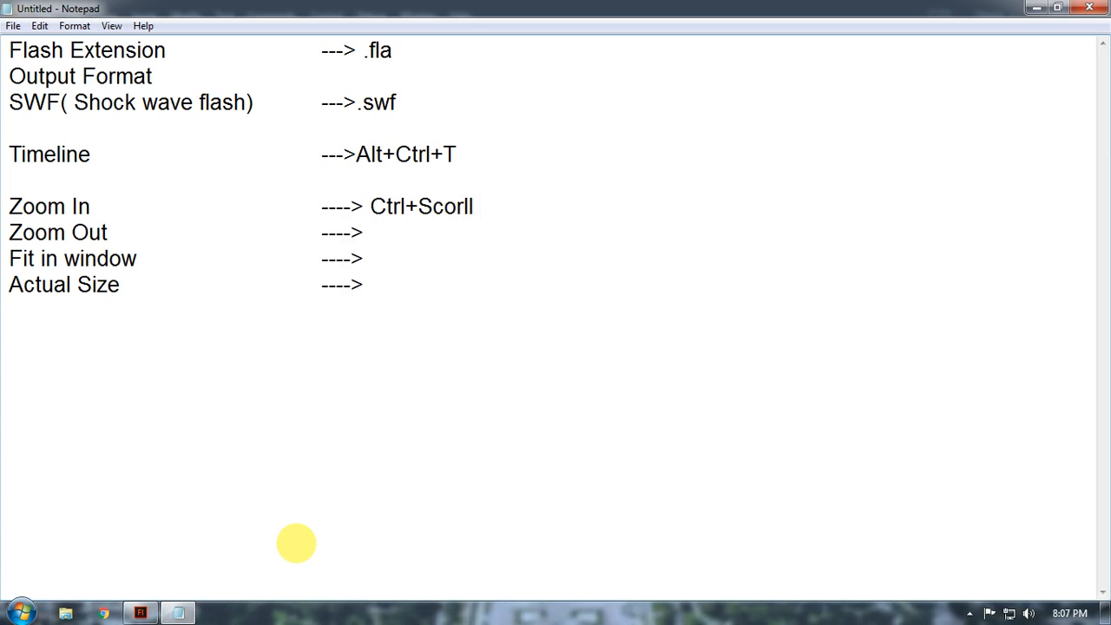
{"action": "type", "text": " In"}
{"action": "key", "text": "Return"}
{"action": "key", "text": "BackSpace"}
Step: Enter "Ctrl+Scrol" as the shortcut after the Zoom Out arrow
{"action": "key", "text": "Down"}
{"action": "type", "text": "Ctyr"}
{"action": "key", "text": "BackSpace"}
{"action": "key", "text": "BackSpace"}
{"action": "type", "text": "l"}
{"action": "key", "text": "Left"}
{"action": "key", "text": "Left"}
{"action": "key", "text": "Left"}
{"action": "key", "text": "Right"}
{"action": "type", "text": "r"}
{"action": "key", "text": "Right"}
{"action": "type", "text": "+Scrol"}
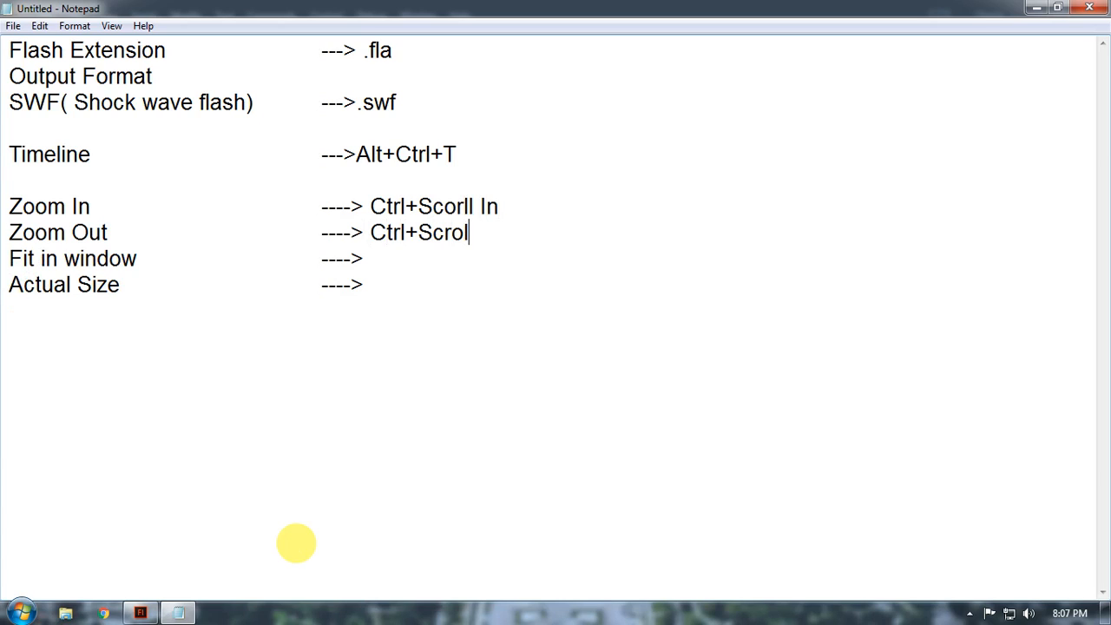
Step: Change the Zoom In shortcut's wording from "Scorll" to "Scrol"
{"action": "key", "text": "Up"}
{"action": "key", "text": "Left"}
{"action": "key", "text": "shift+Right"}
{"action": "key", "text": "Delete"}
{"action": "key", "text": "Left"}
{"action": "key", "text": "shift+Left"}
{"action": "key", "text": "Delete"}
{"action": "key", "text": "Right"}
{"action": "type", "text": "o"}
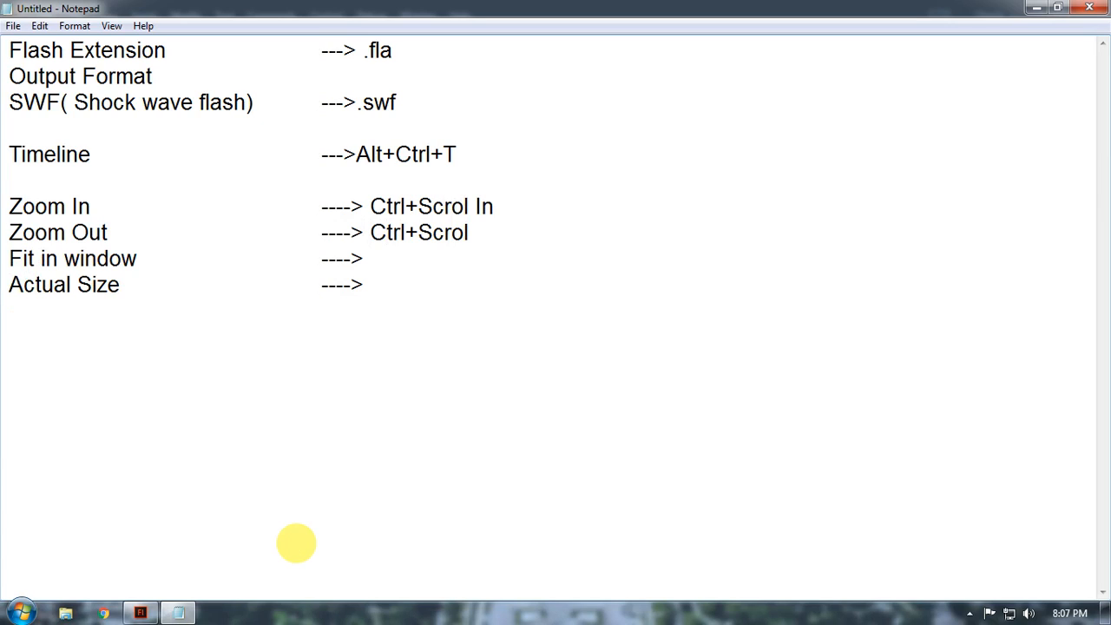
Step: Correct the Zoom In shortcut to "Ctrl+Scroll In" and copy the end of the word "Scroll" for reuse
{"action": "type", "text": "l"}
{"action": "key", "text": "shift+Left"}
{"action": "key", "text": "shift+Left"}
{"action": "key", "text": "shift+Left"}
{"action": "key", "text": "shift+Left"}
{"action": "key", "text": "shift+Left"}
{"action": "key", "text": "ctrl+c"}
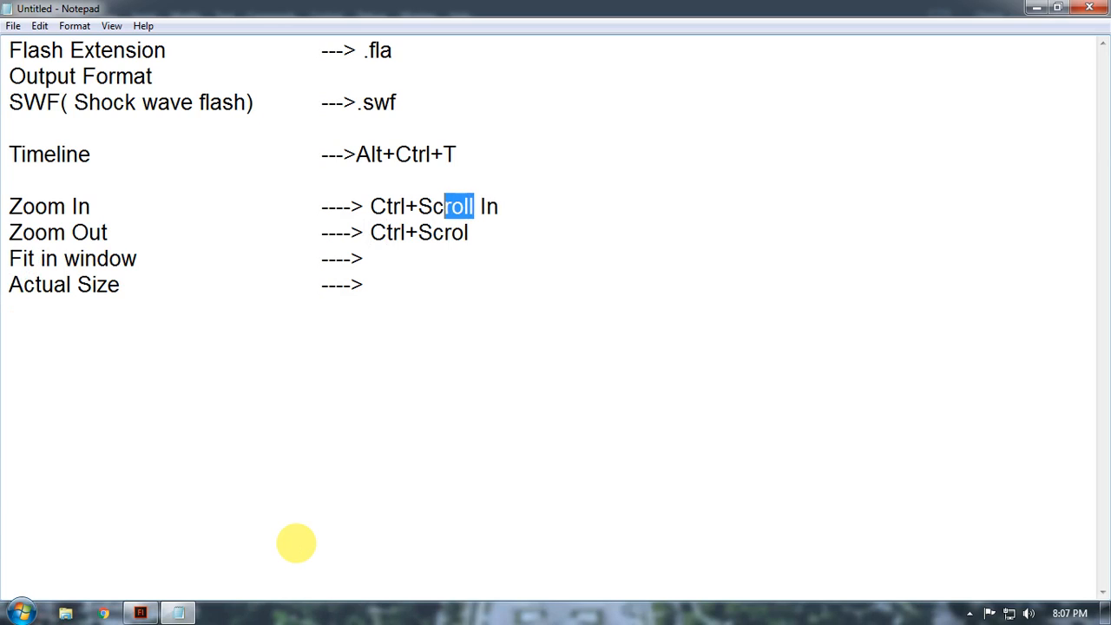
Step: Complete the Zoom Out shortcut as "Ctrl+Scroll Out", reusing the copied ending
{"action": "key", "text": "Down"}
{"action": "key", "text": "shift+Right"}
{"action": "key", "text": "shift+Right"}
{"action": "key", "text": "shift+Right"}
{"action": "key", "text": "shift+Right"}
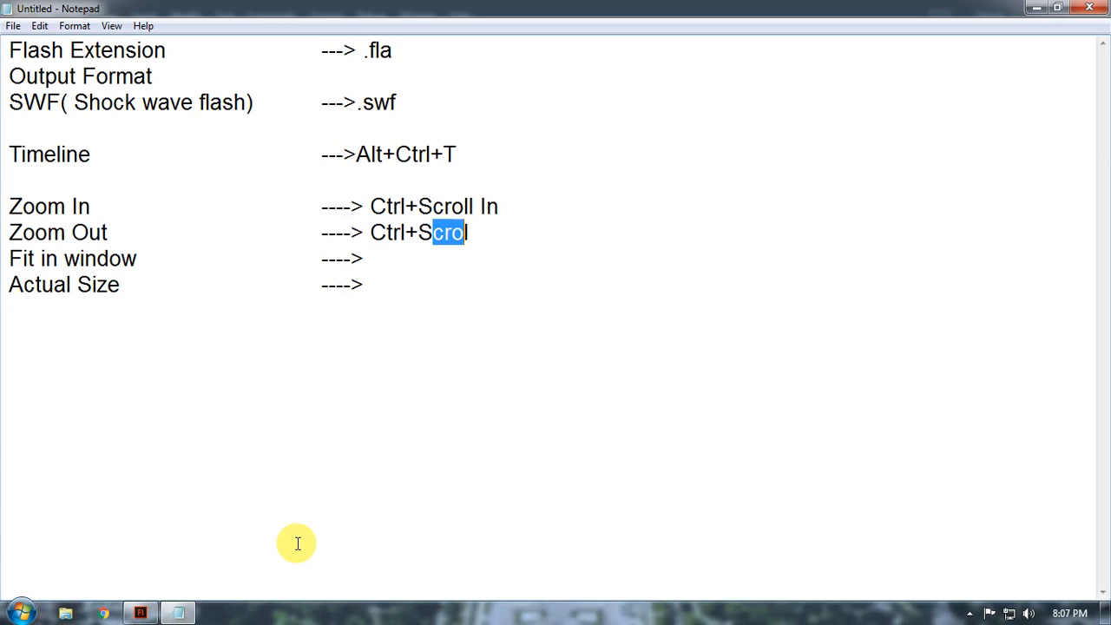
{"action": "key", "text": "ctrl+v"}
{"action": "type", "text": "O"}
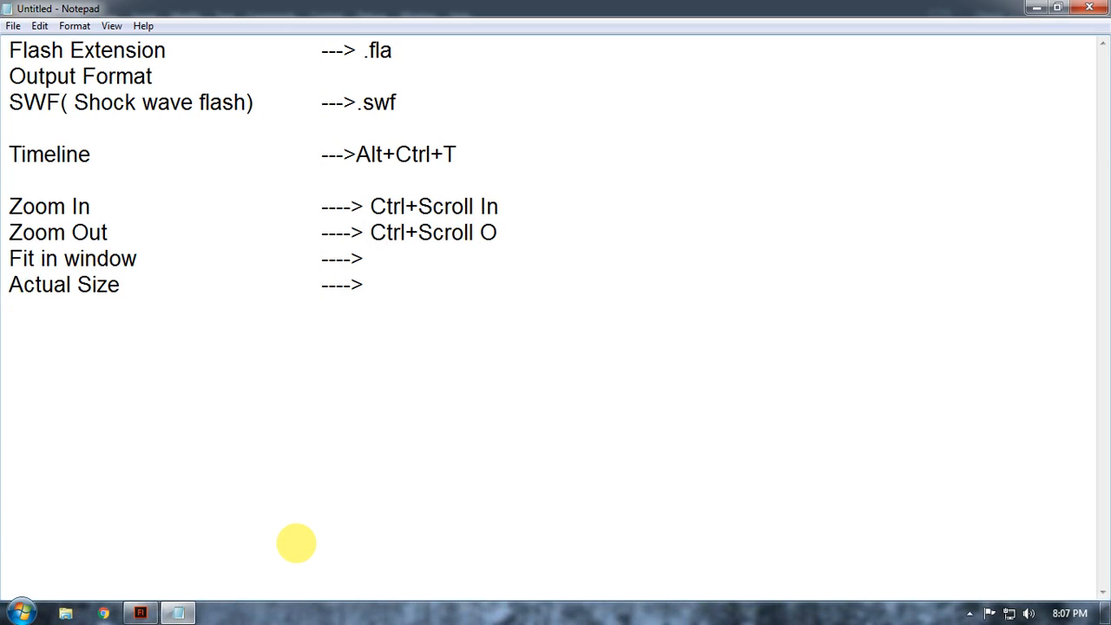
{"action": "type", "text": "ut"}
Step: Fit the stage in the window in Flash, and note "Ctrl+2" after the Fit in window arrow in Notepad
{"action": "key", "text": "Down"}
{"action": "key", "text": "alt+Tab"}
{"action": "key", "text": "ctrl+2"}
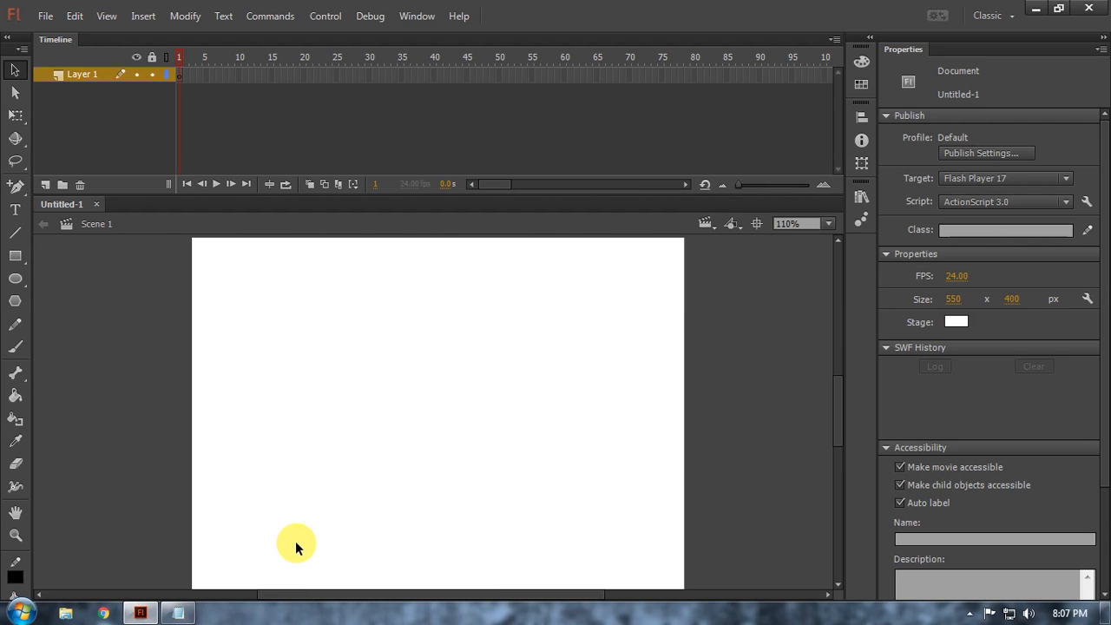
{"action": "key", "text": "alt+Tab"}
{"action": "type", "text": "C"}
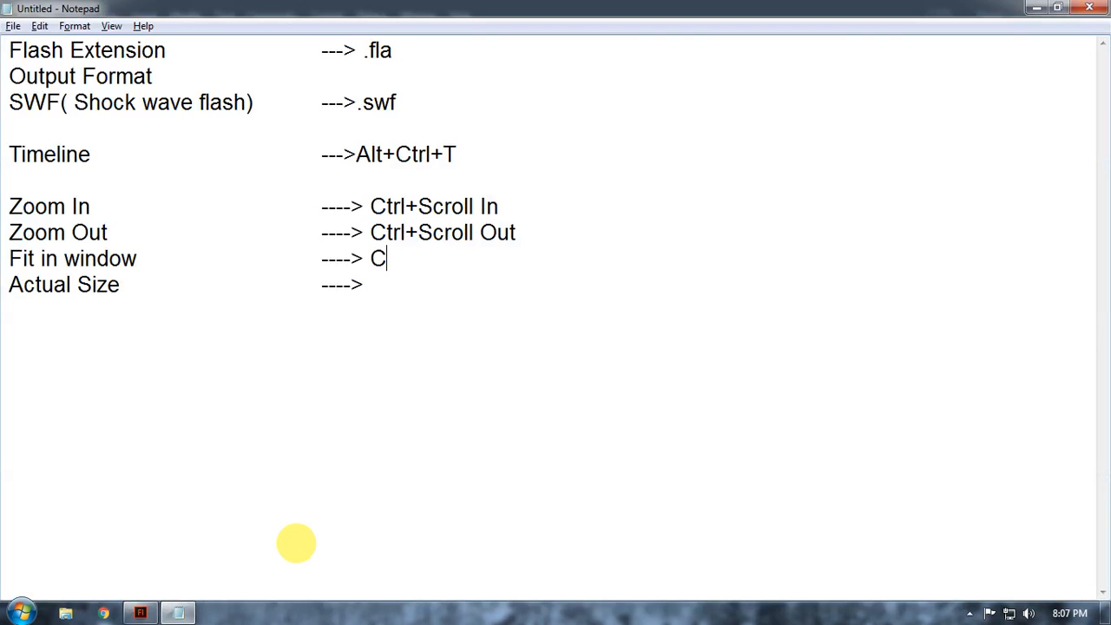
{"action": "type", "text": "trl+2"}
Step: Show the stage at actual size in Flash, and note "Ctrl+1" after the Actual Size arrow in Notepad
{"action": "key", "text": "alt+Tab"}
{"action": "key", "text": "ctrl+1"}
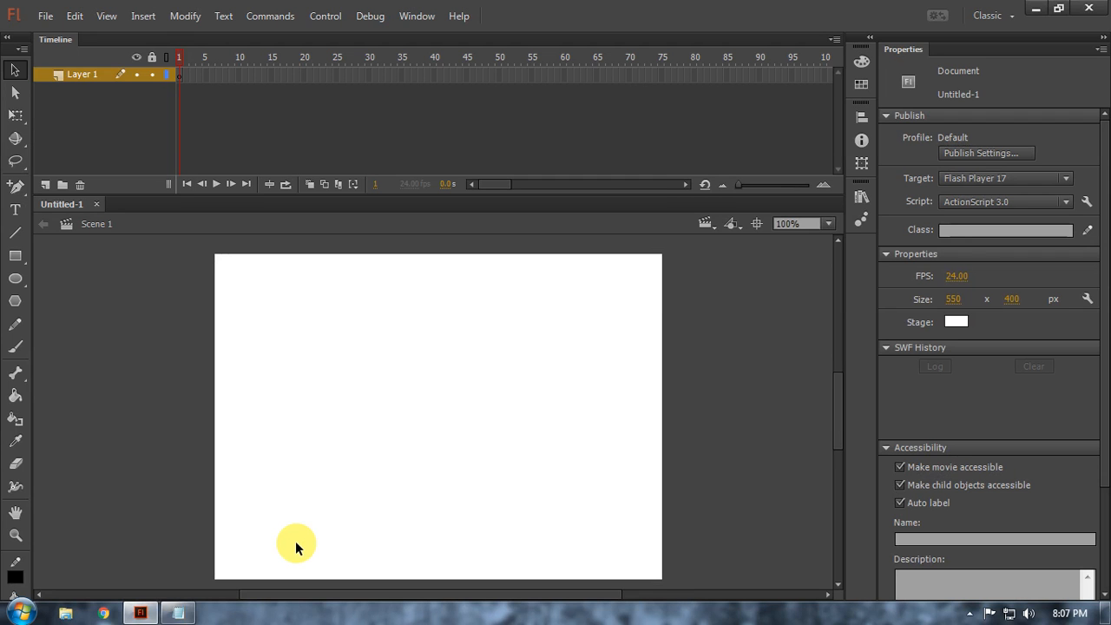
{"action": "key", "text": "alt+Tab"}
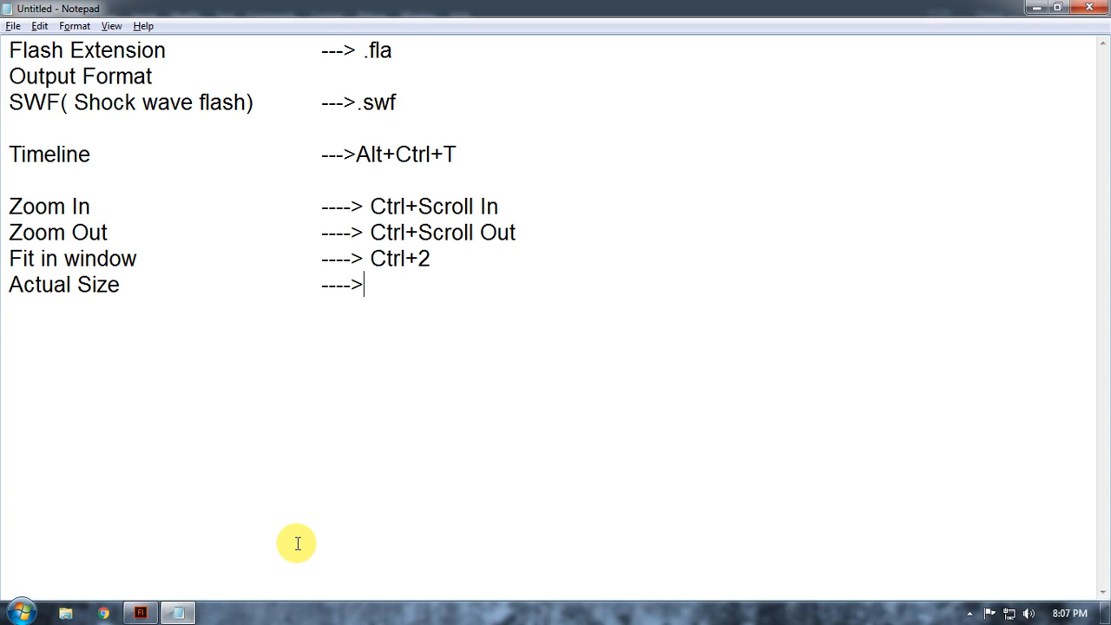
{"action": "type", "text": "Ctrl+!"}
{"action": "key", "text": "BackSpace"}
{"action": "type", "text": "1"}
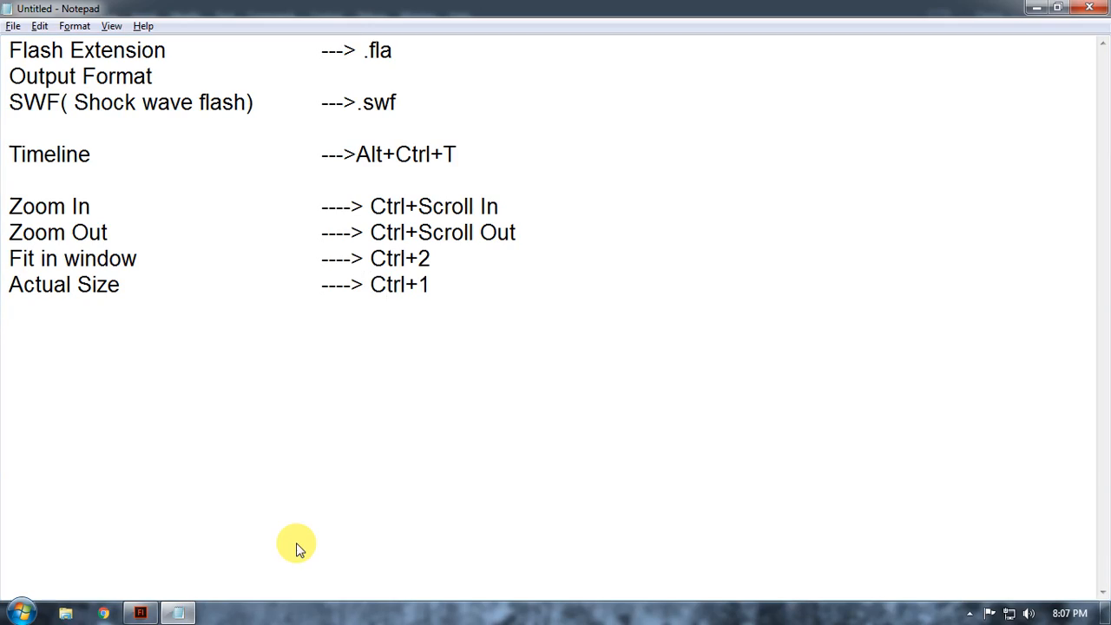
{"action": "key", "text": "ctrl+s"}
{"action": "key", "text": "Escape"}
{"action": "key", "text": "ctrl+s"}
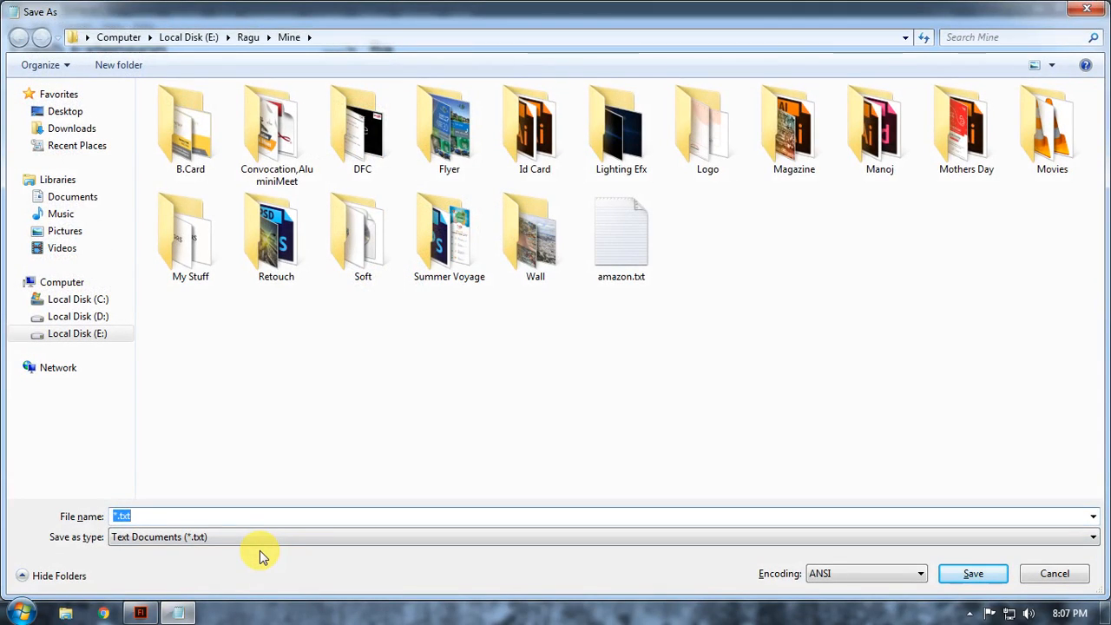
{"action": "type", "text": "\\"}
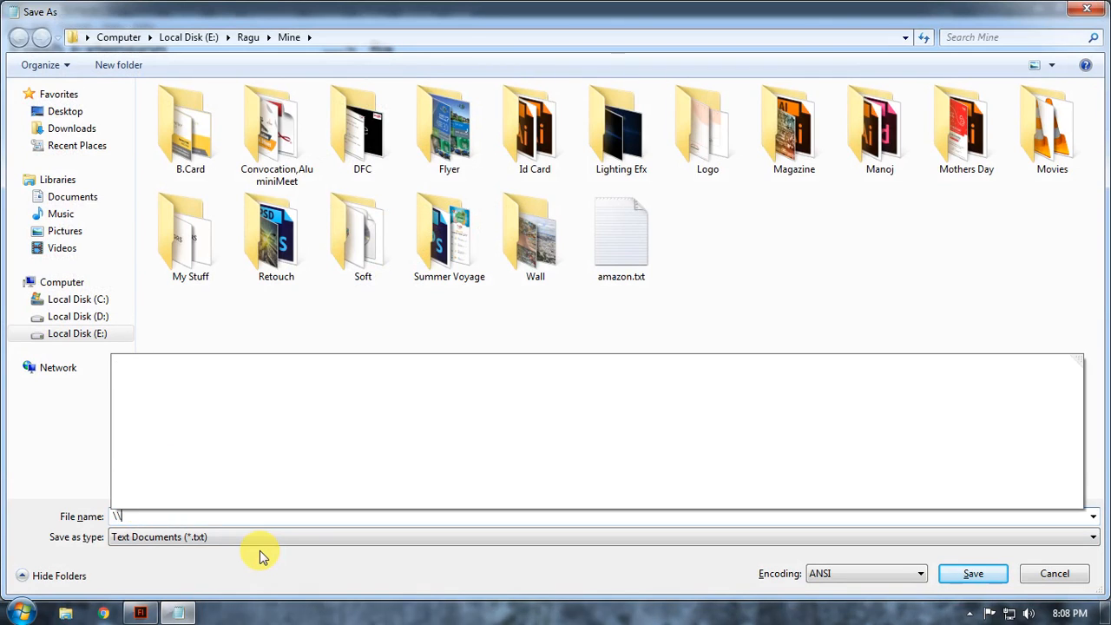
{"action": "type", "text": "192.168"}
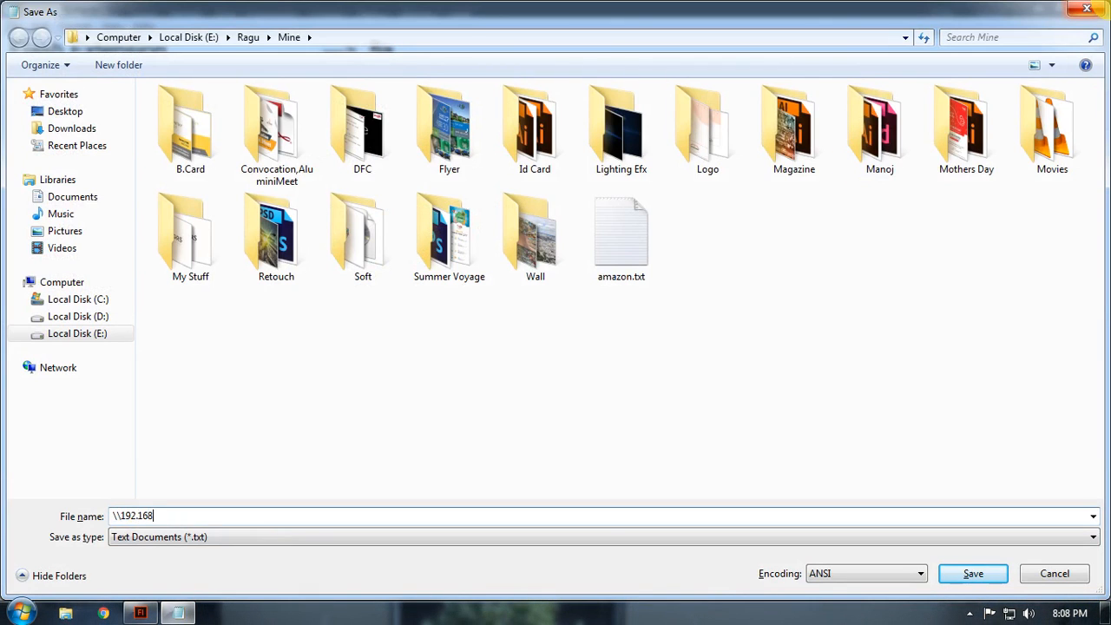
{"action": "type", "text": ".1.100"}
{"action": "key", "text": "Return"}
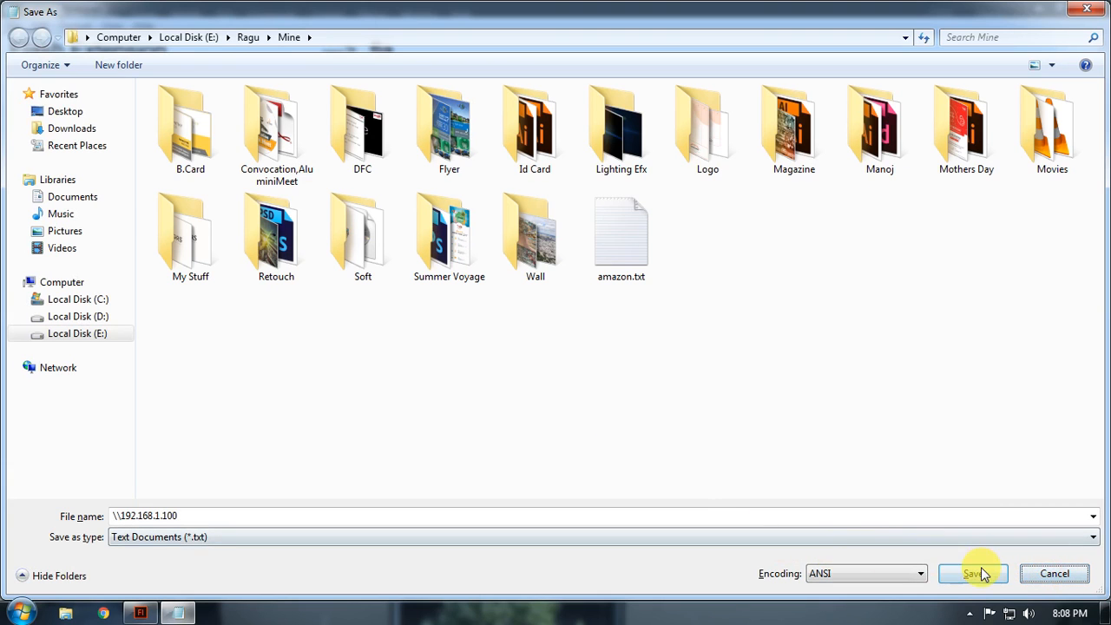
{"action": "left_click", "coordinate": [1067, 575]}
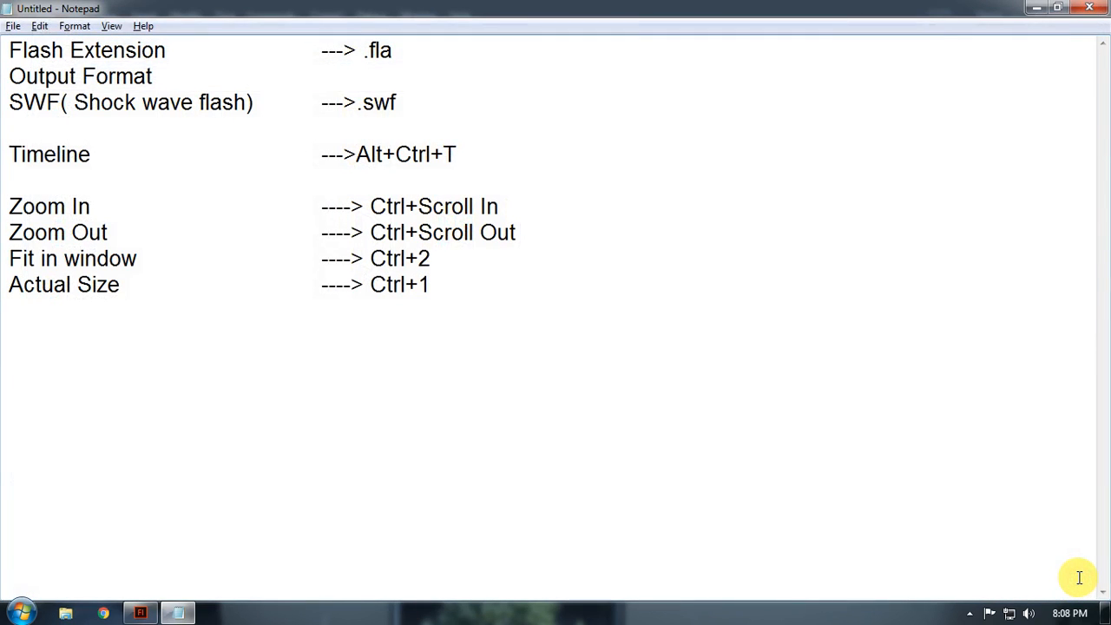
Step: Open the network server 192.168.1.100 in Windows Explorer and go through Ctech Assets and Level 2 to the 7-9\Common folder
{"action": "key", "text": "super+r"}
{"action": "key", "text": "Return"}
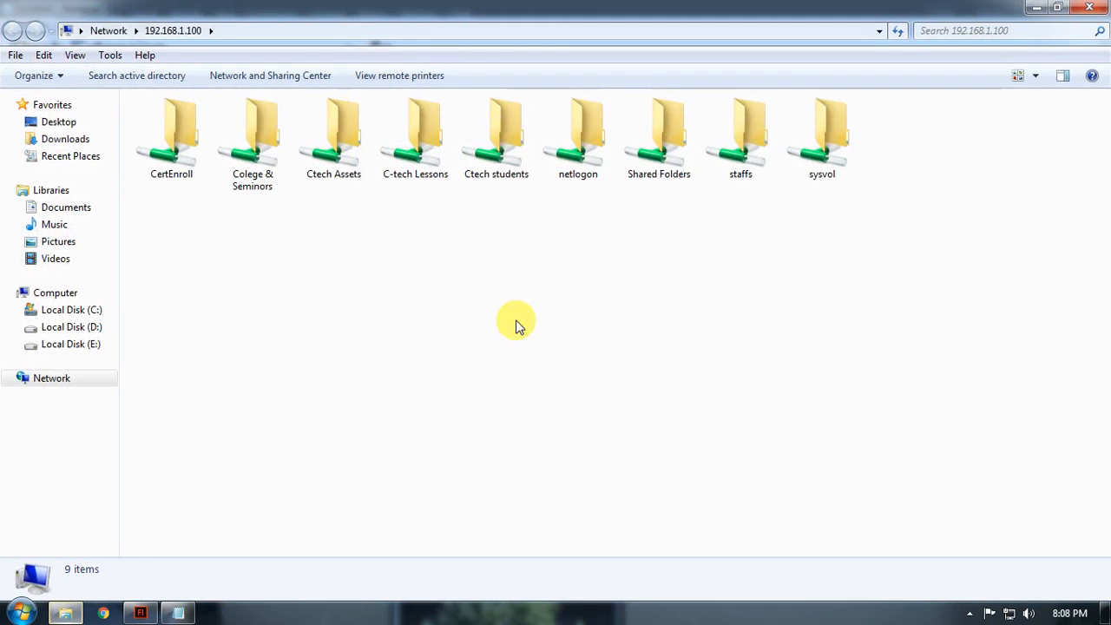
{"action": "left_click", "coordinate": [339, 161]}
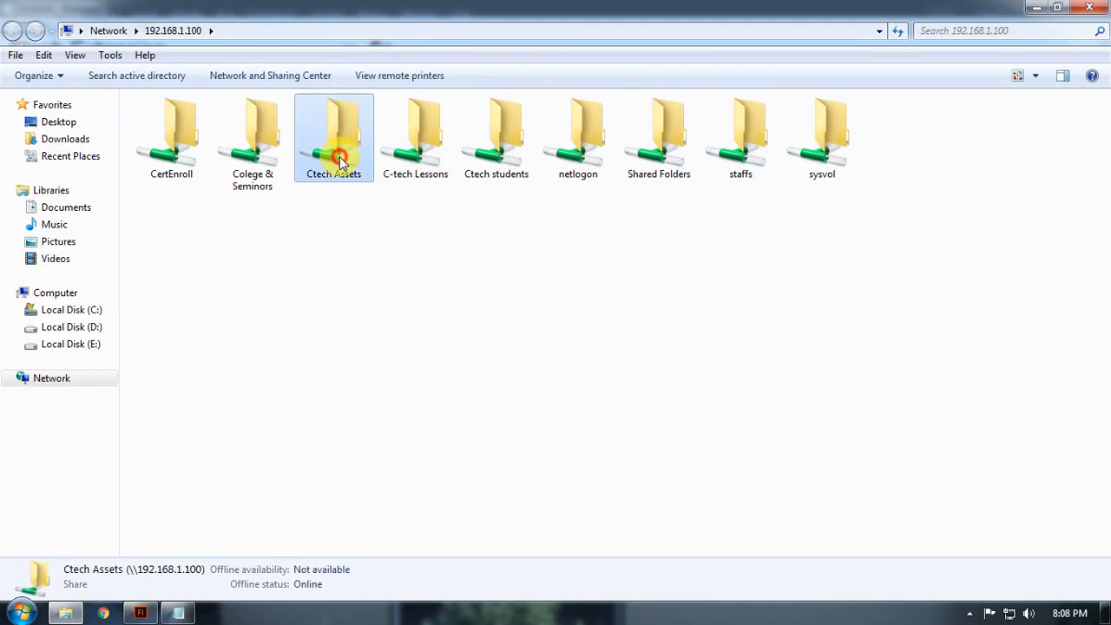
{"action": "double_click", "coordinate": [339, 161]}
{"action": "double_click", "coordinate": [708, 122]}
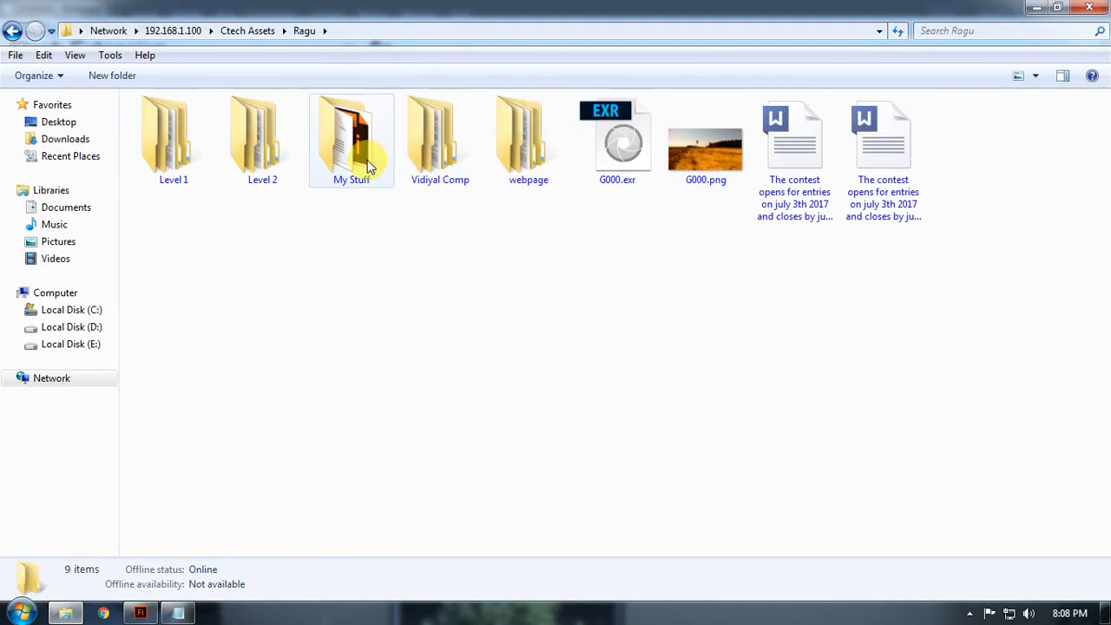
{"action": "double_click", "coordinate": [226, 168]}
{"action": "left_click", "coordinate": [164, 167]}
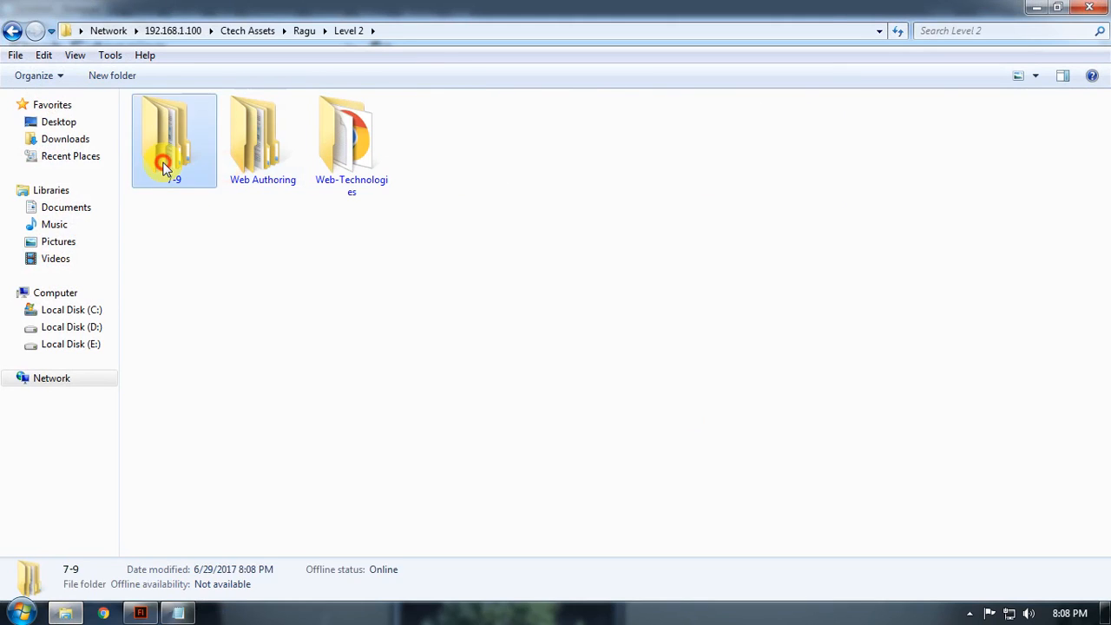
{"action": "double_click", "coordinate": [165, 168]}
{"action": "left_click", "coordinate": [257, 165]}
{"action": "double_click", "coordinate": [257, 165]}
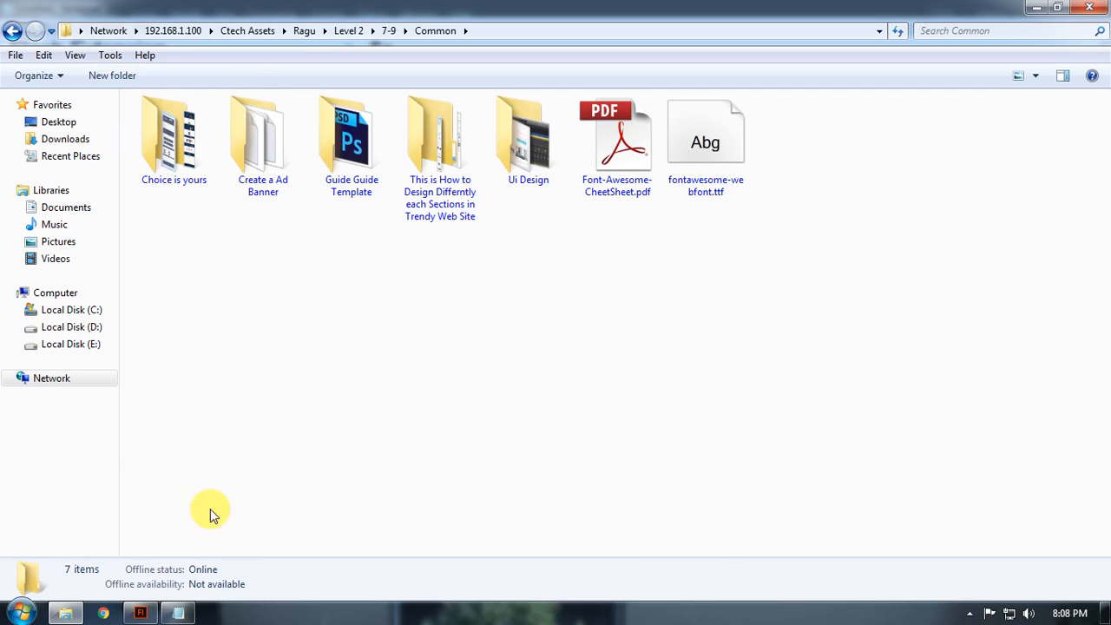
Step: Start saving the Notepad notes and set the save location to the Common folder, using its path copied from Explorer
{"action": "left_click", "coordinate": [178, 613]}
{"action": "key", "text": "ctrl+s"}
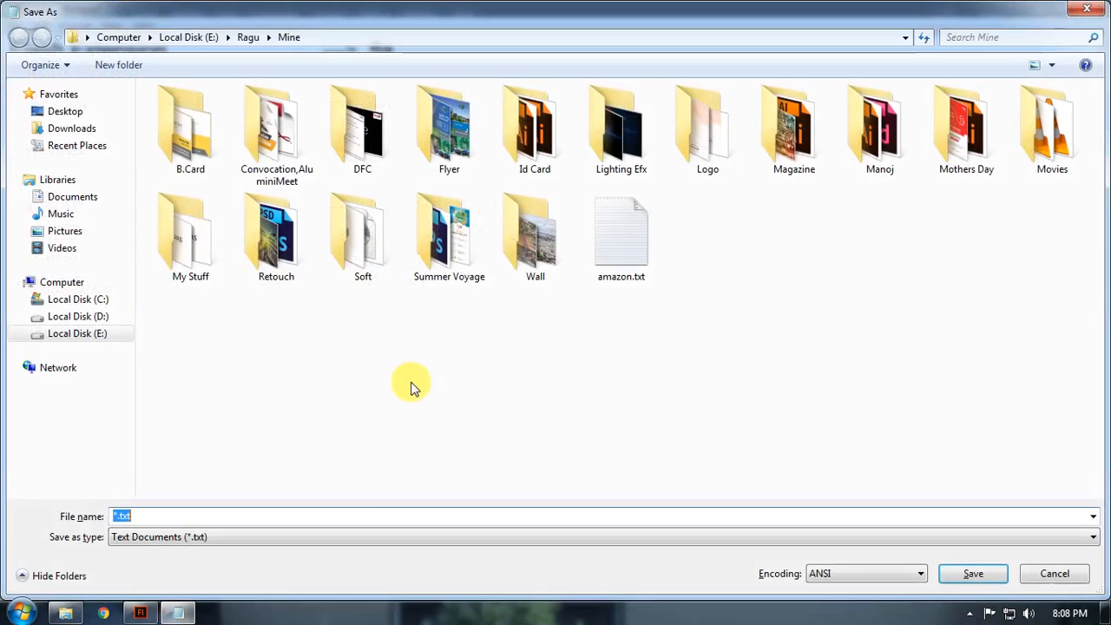
{"action": "left_click", "coordinate": [65, 612]}
{"action": "left_click", "coordinate": [515, 37]}
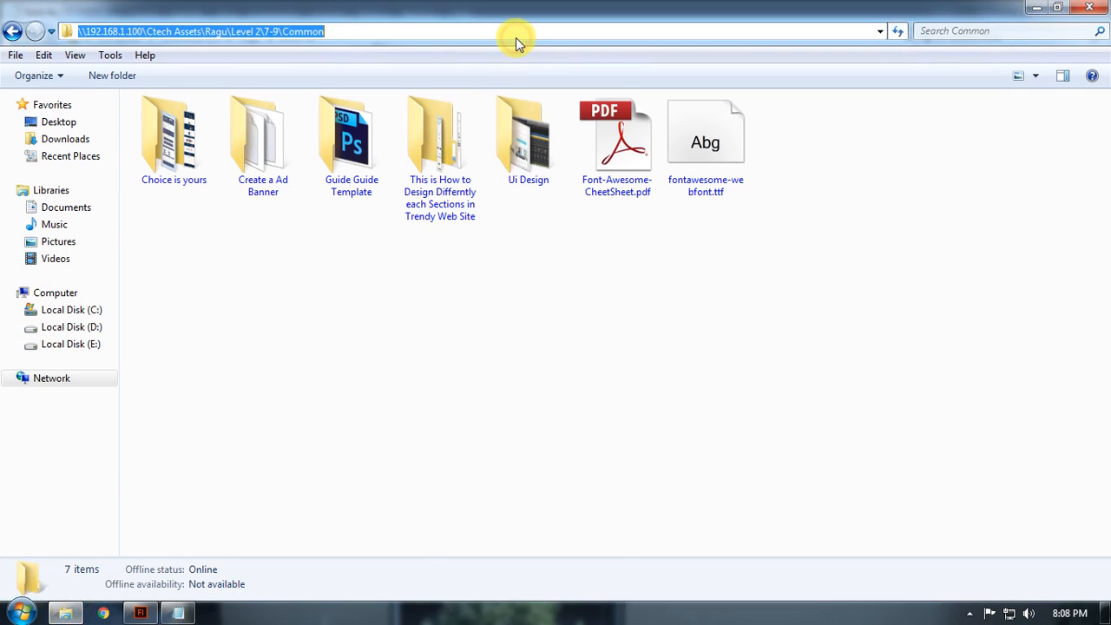
{"action": "key", "text": "ctrl+c"}
{"action": "key", "text": "alt+Tab"}
{"action": "key", "text": "ctrl+v"}
{"action": "key", "text": "Return"}
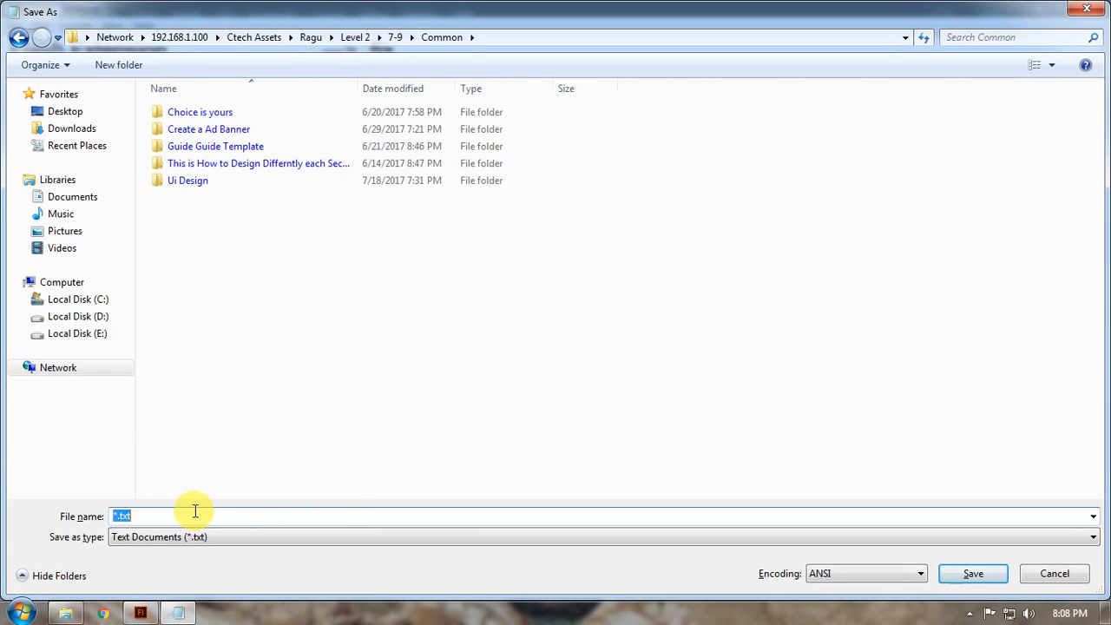
Step: Save the notes as "Interactive Animation For Web-Notes" and check for the file in the Common folder
{"action": "type", "text": "Interactive Abimation For Web"}
{"action": "key", "text": "Left"}
{"action": "key", "text": "Left"}
{"action": "key", "text": "Left"}
{"action": "key", "text": "Left"}
{"action": "key", "text": "Left"}
{"action": "key", "text": "Left"}
{"action": "key", "text": "Left"}
{"action": "key", "text": "Left"}
{"action": "key", "text": "Left"}
{"action": "key", "text": "Left"}
{"action": "key", "text": "Left"}
{"action": "key", "text": "Left"}
{"action": "key", "text": "Left"}
{"action": "key", "text": "Left"}
{"action": "key", "text": "Left"}
{"action": "key", "text": "Left"}
{"action": "key", "text": "Left"}
{"action": "key", "text": "Right"}
{"action": "key", "text": "Right"}
{"action": "key", "text": "Right"}
{"action": "key", "text": "shift+Left"}
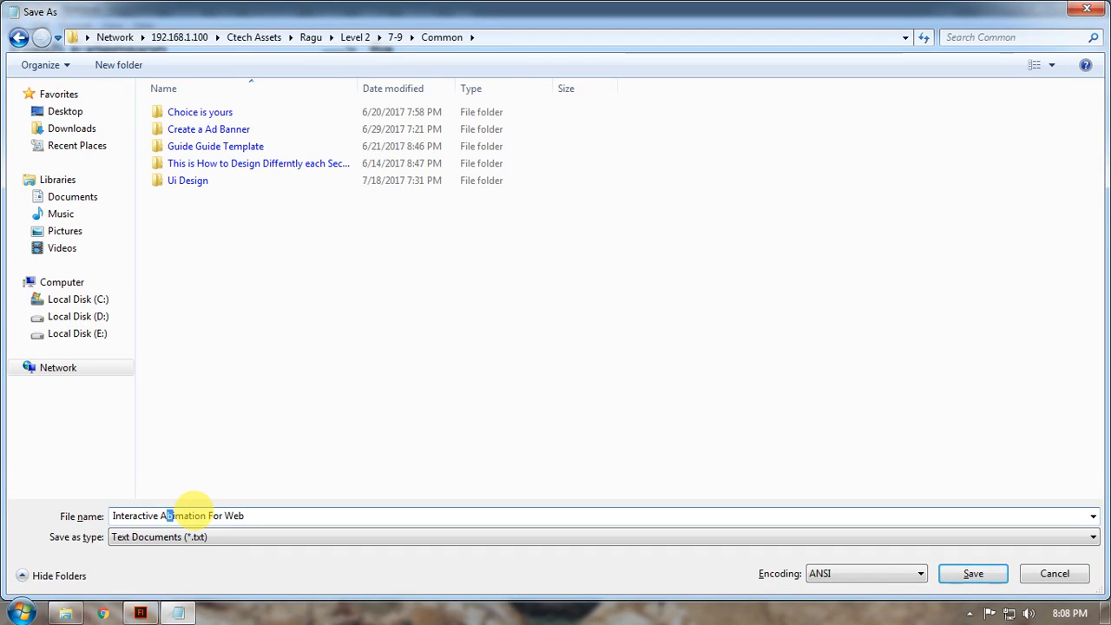
{"action": "type", "text": "n"}
{"action": "type", "text": "-Notes"}
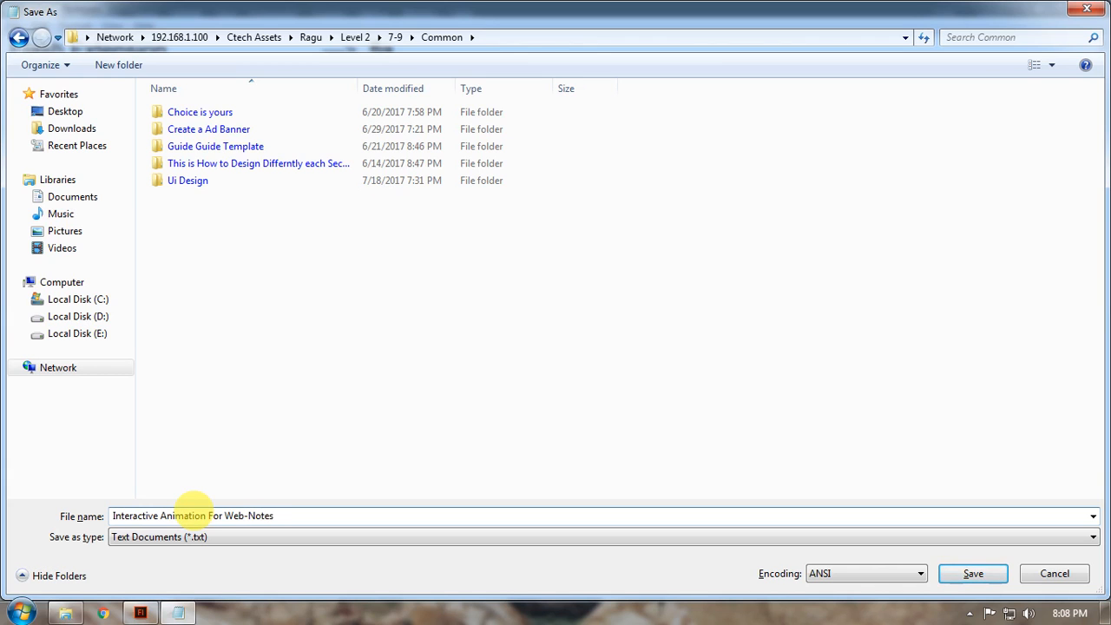
{"action": "key", "text": "Return"}
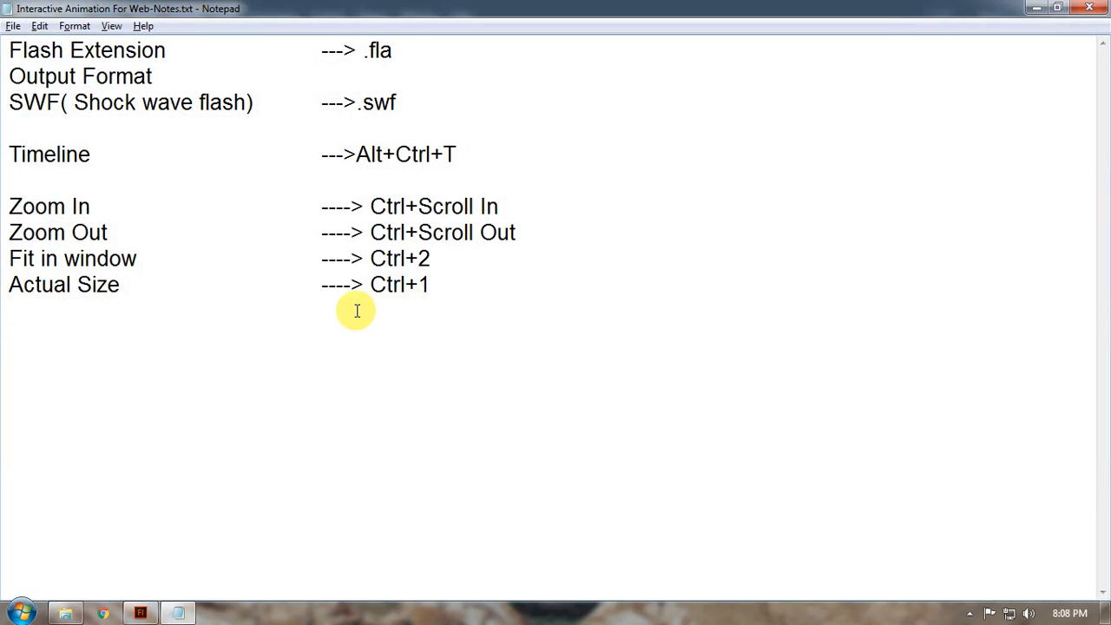
{"action": "key", "text": "alt+Tab"}
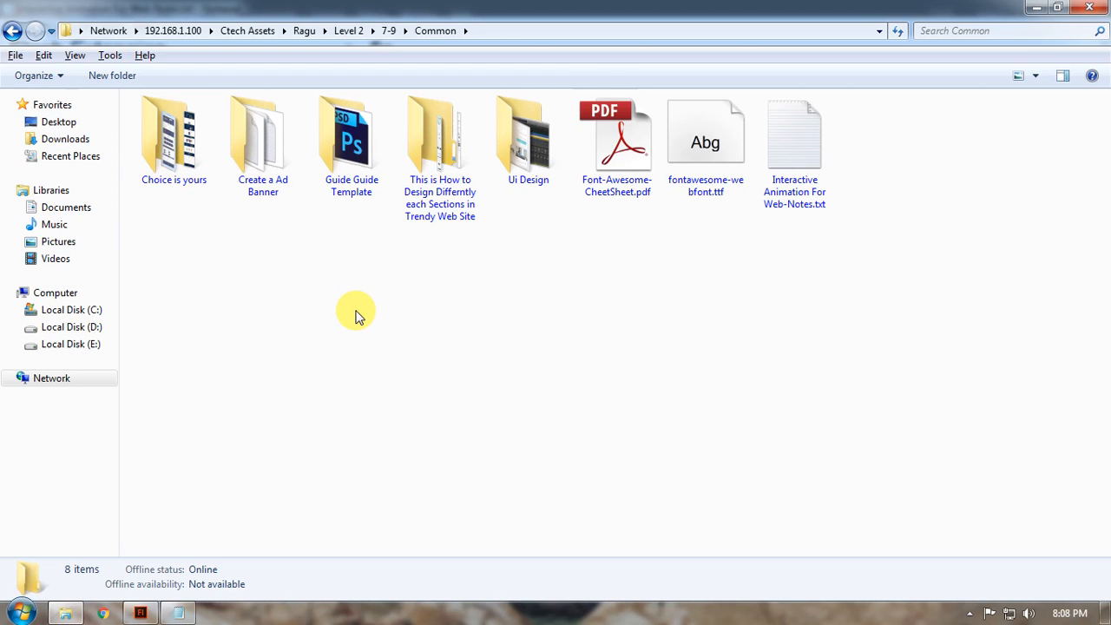
Step: Switch to Flash, activate the Pen tool, and try zooming and scrolling the stage horizontally and vertically
{"action": "key", "text": "alt+Tab"}
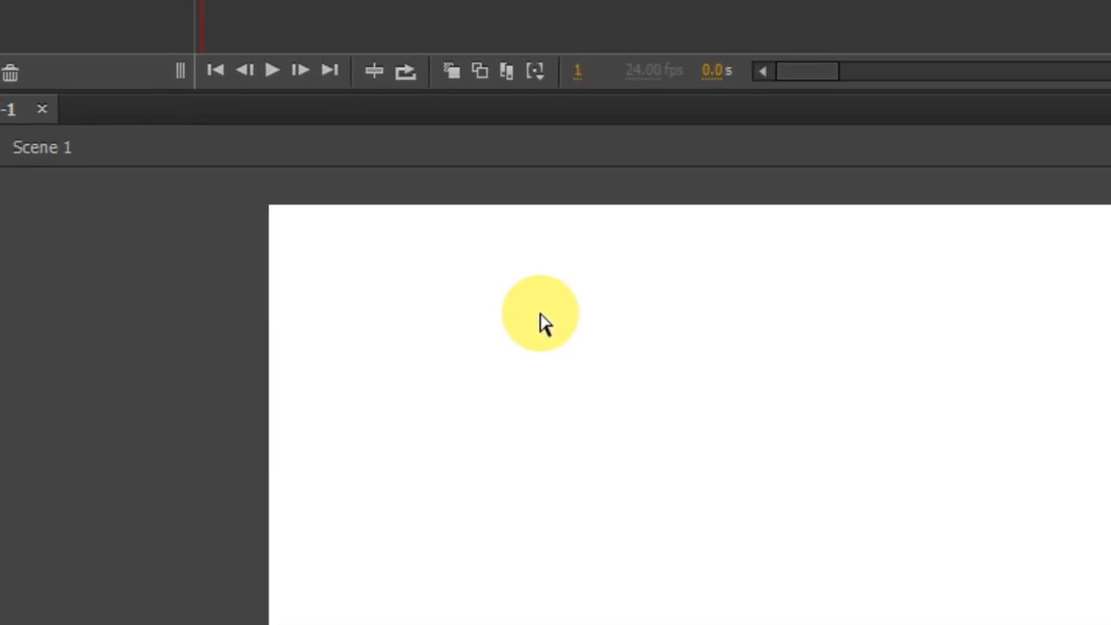
{"action": "key", "text": "p"}
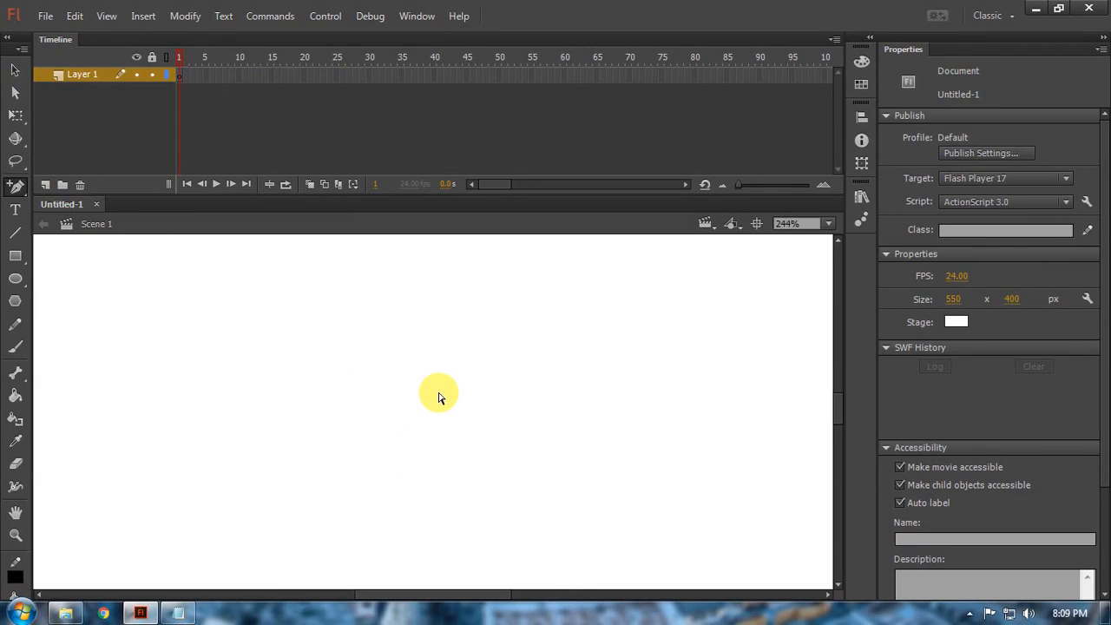
{"action": "scroll", "coordinate": [439, 397], "scroll_direction": "up", "scroll_amount": 2}
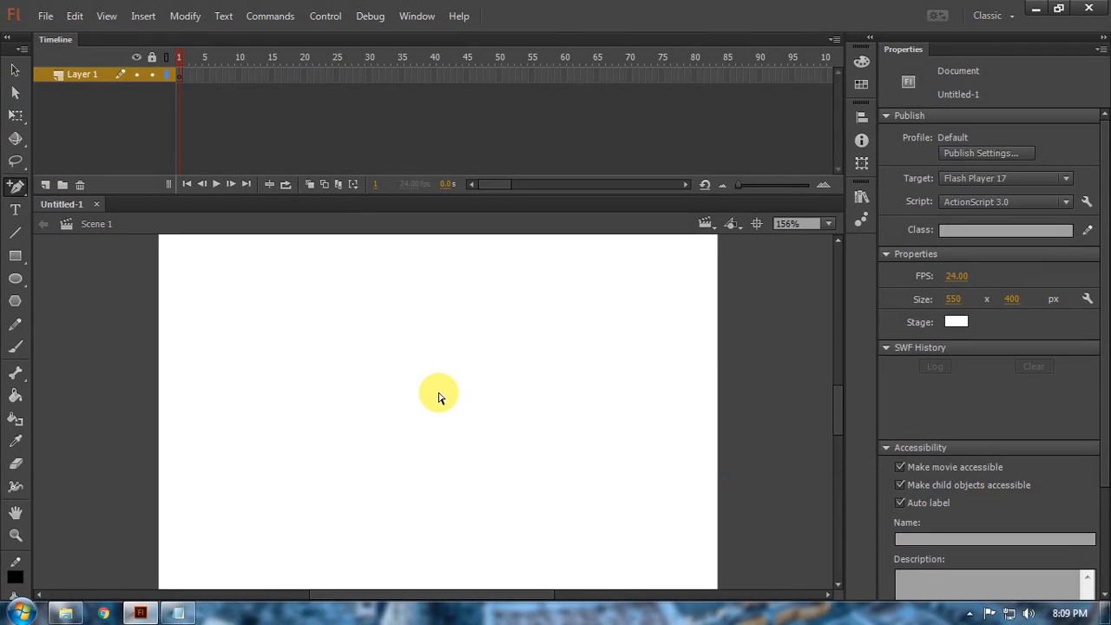
{"action": "scroll", "coordinate": [438, 398], "scroll_direction": "down", "scroll_amount": 2}
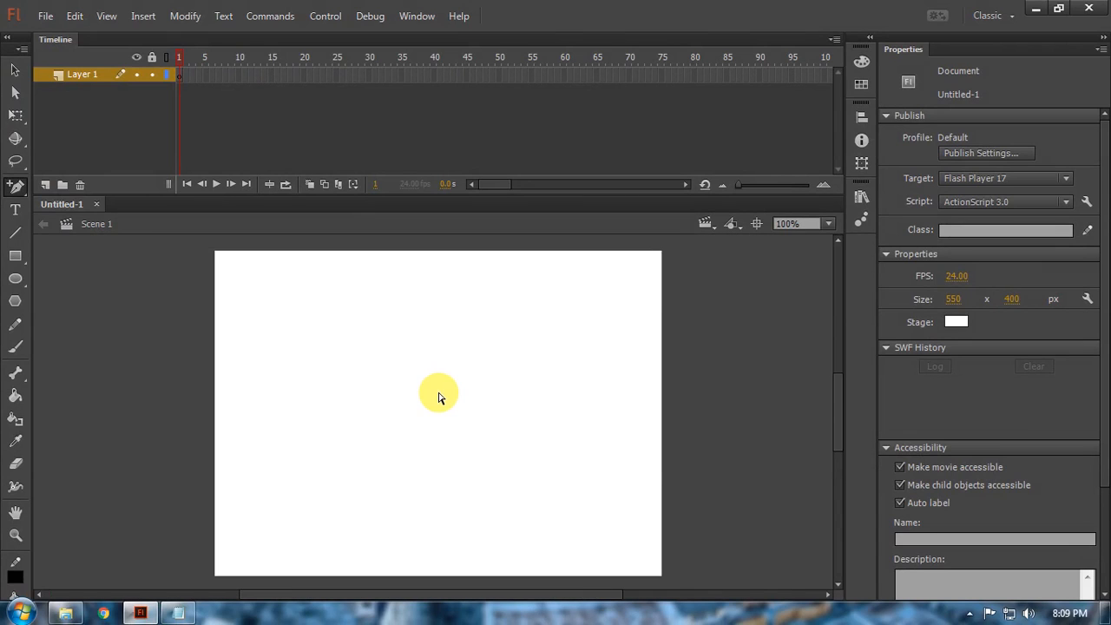
{"action": "scroll", "coordinate": [438, 397], "scroll_direction": "left", "scroll_amount": 3}
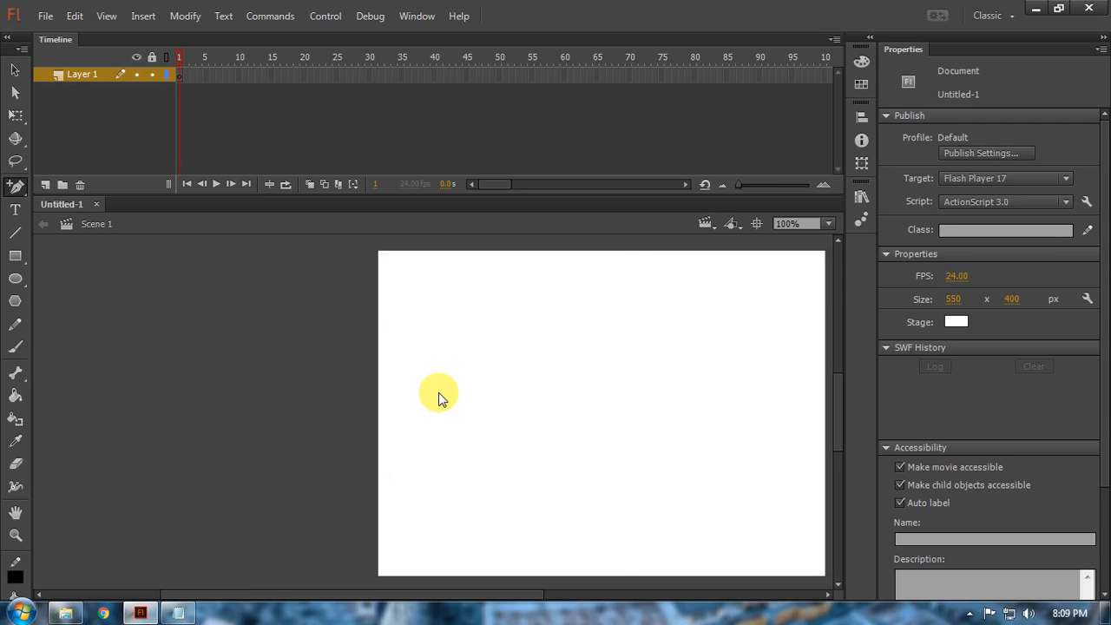
{"action": "scroll", "coordinate": [438, 398], "scroll_direction": "right", "scroll_amount": 3}
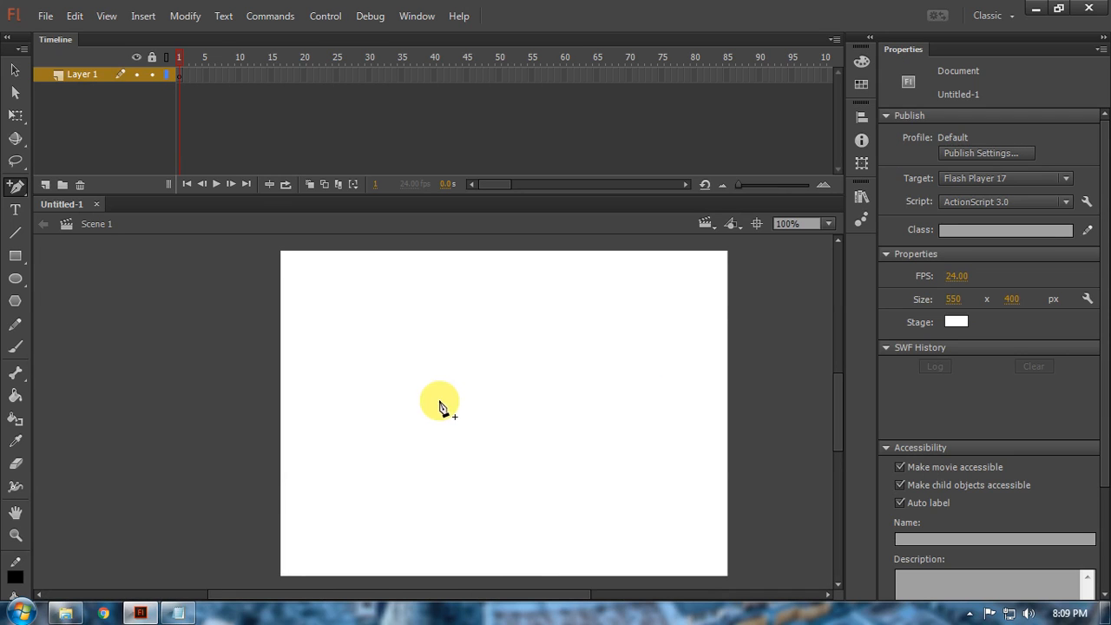
{"action": "left_click_drag", "start_coordinate": [280, 595], "coordinate": [336, 596]}
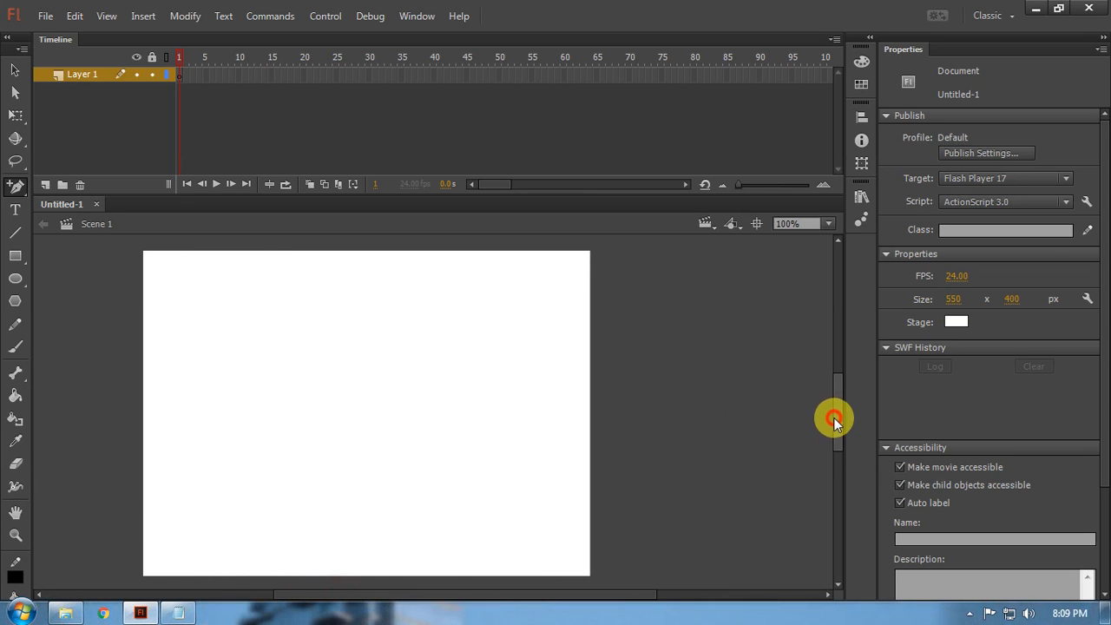
{"action": "mouse_move", "coordinate": [833, 421]}
{"action": "left_mouse_down"}
{"action": "mouse_move", "coordinate": [839, 357]}
{"action": "mouse_move", "coordinate": [837, 423]}
{"action": "left_mouse_up"}
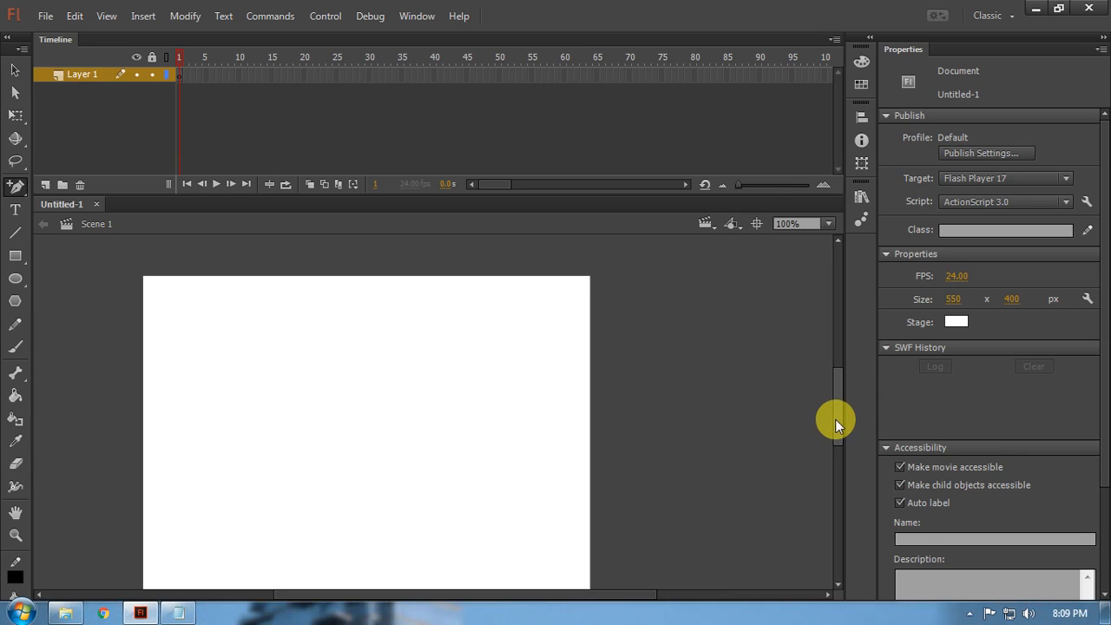
Step: Fit the stage in the window and return to the Selection tool
{"action": "key", "text": "ctrl+2"}
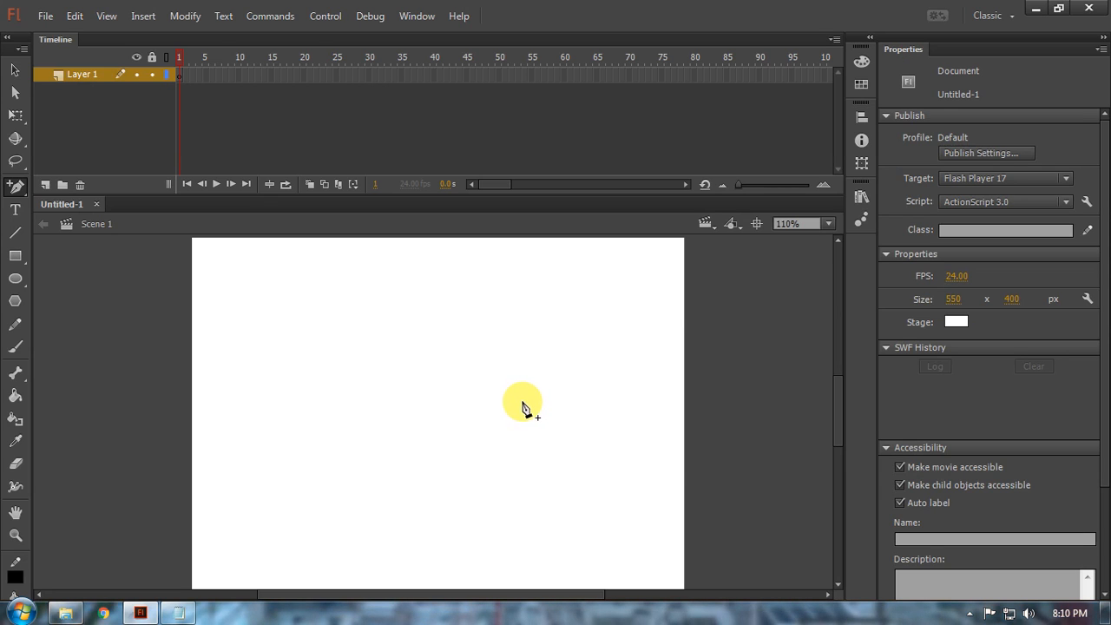
{"action": "left_click", "coordinate": [16, 69]}
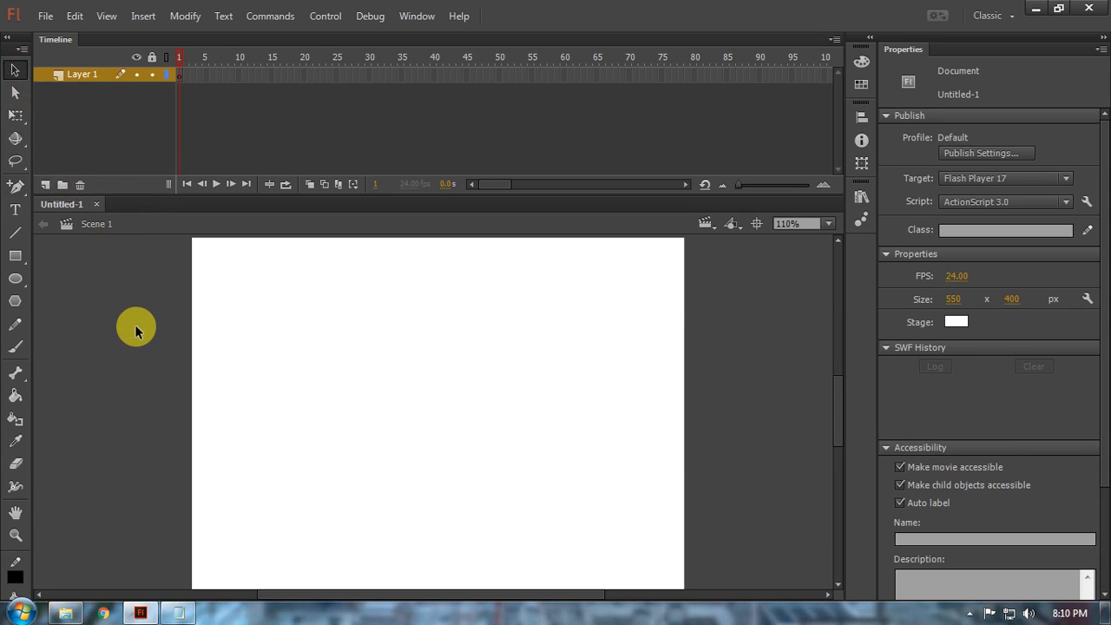
Step: Try the Oval tool, then switch to Notepad and add an "Oval Tool ---->" line below the Actual Size entry
{"action": "left_click", "coordinate": [17, 283]}
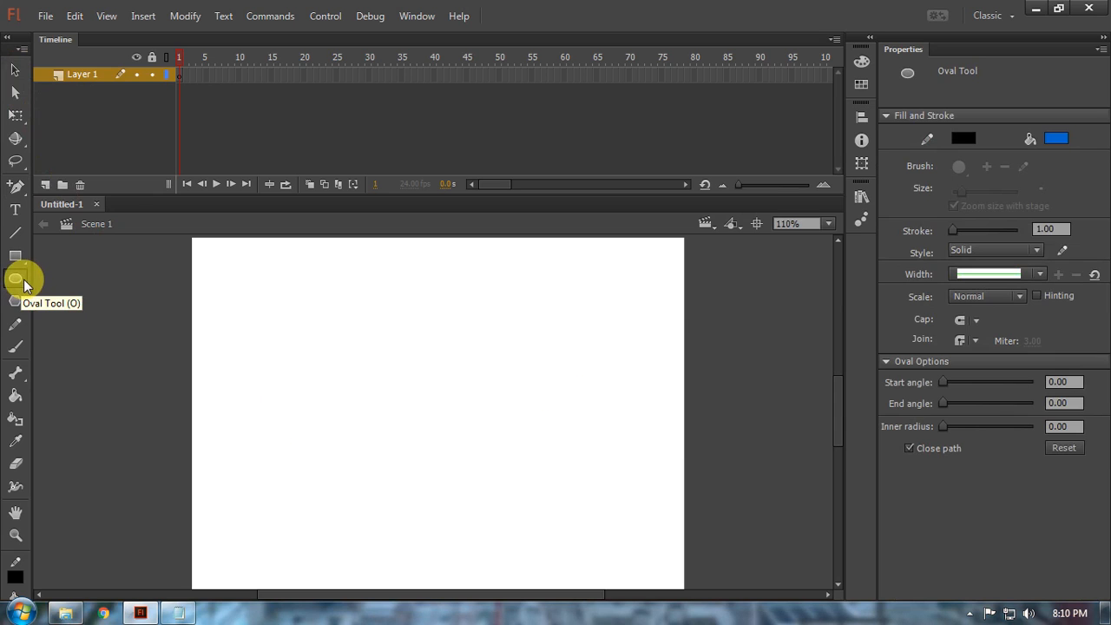
{"action": "key", "text": "alt+Tab"}
{"action": "left_click", "coordinate": [180, 613]}
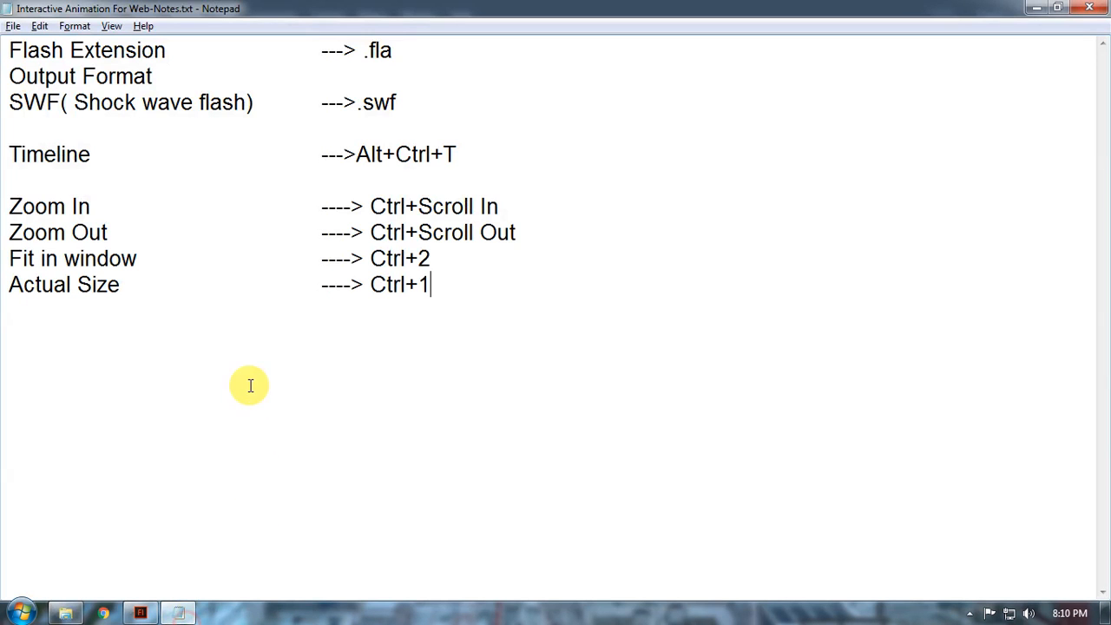
{"action": "type", "text": "O"}
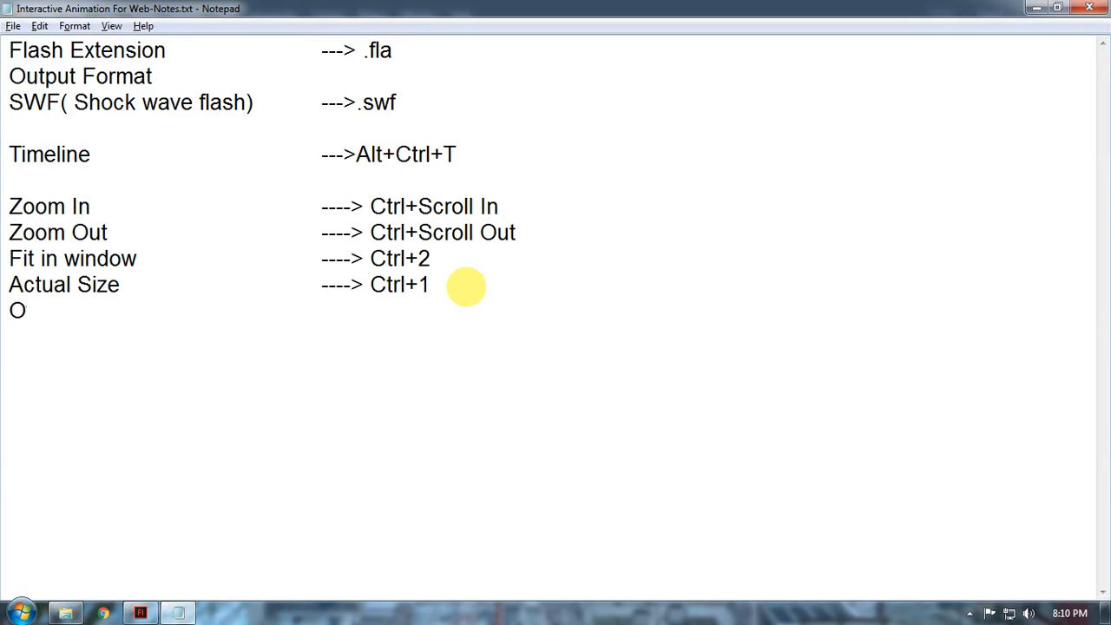
{"action": "type", "text": "val Tool"}
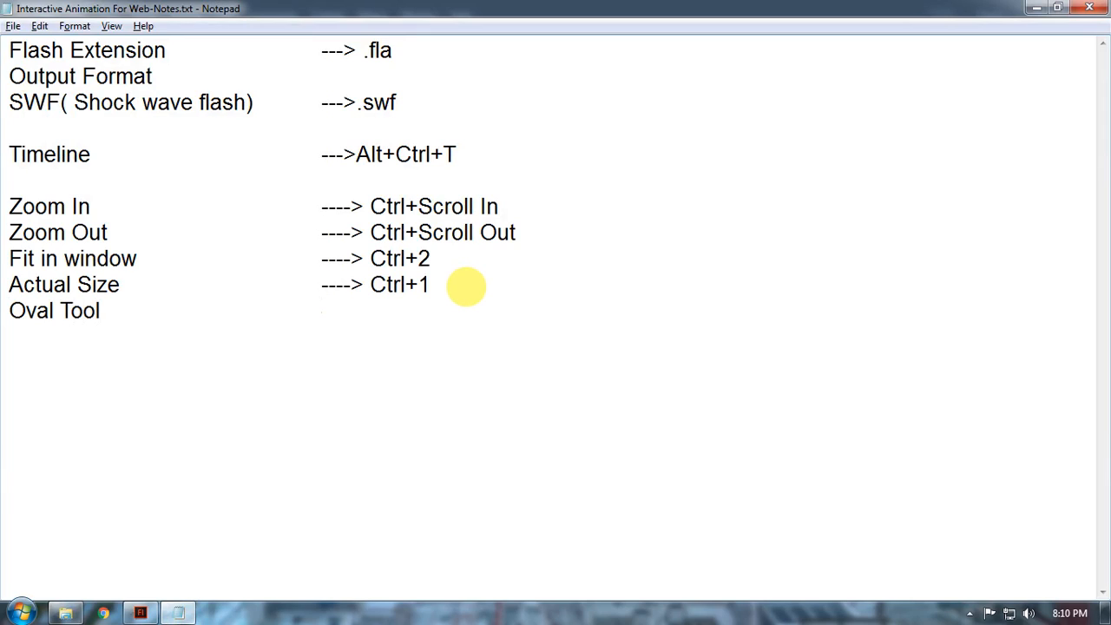
{"action": "type", "text": "\t\t\t---->"}
Step: Switch to Flash and draw a blue circle with a black outline, about 144.5 px wide, using the Oval tool
{"action": "key", "text": "alt+Tab"}
{"action": "key", "text": "alt+Tab"}
{"action": "key", "text": "Tab"}
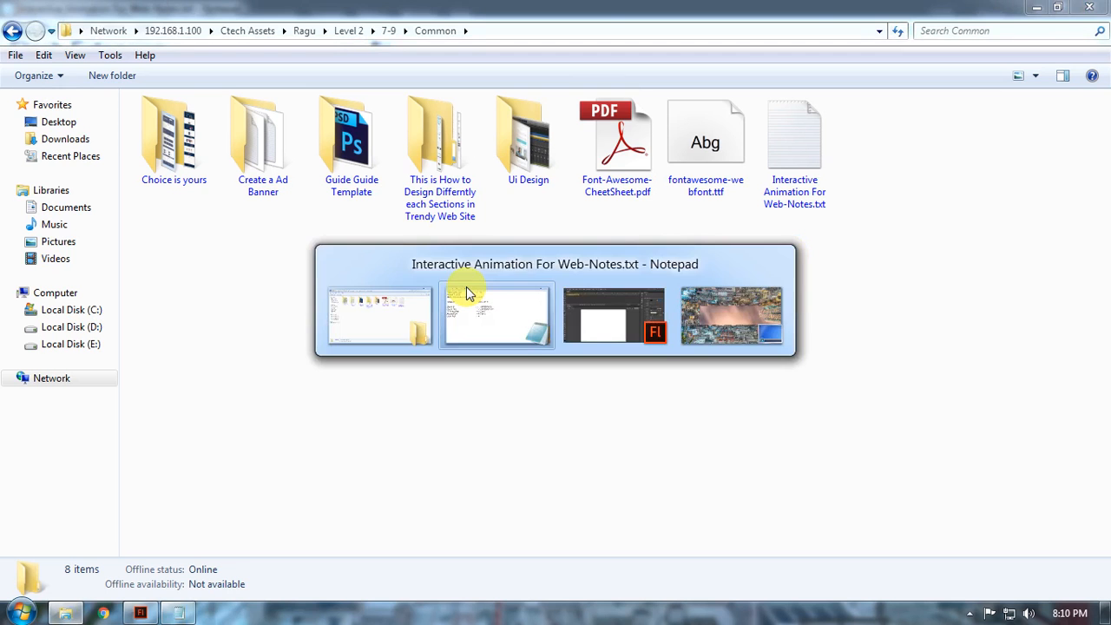
{"action": "key", "text": "l"}
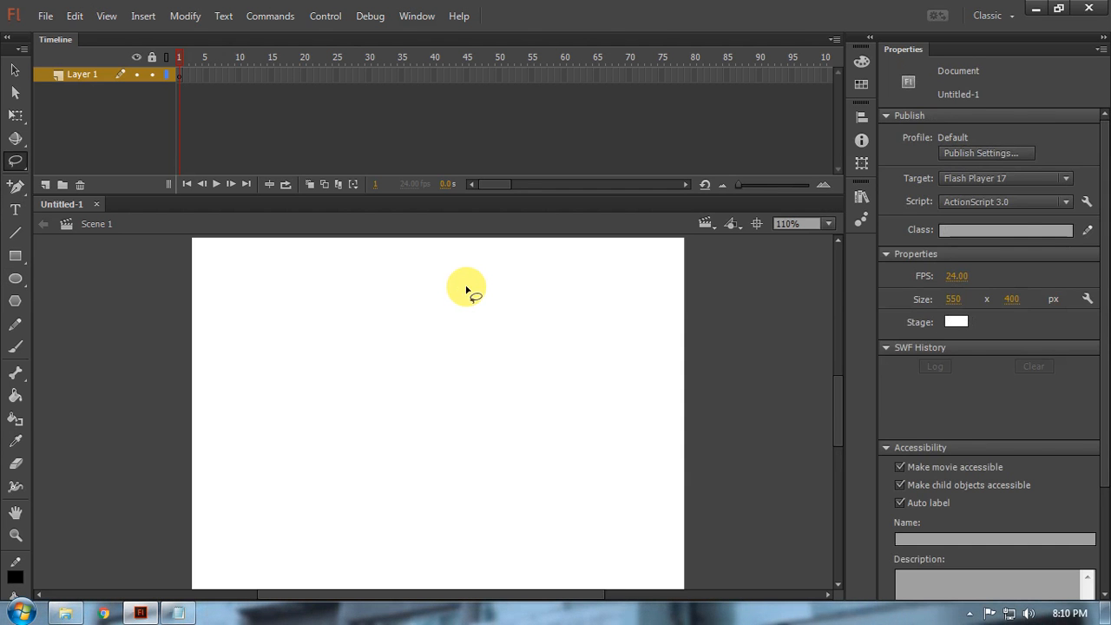
{"action": "key", "text": "o"}
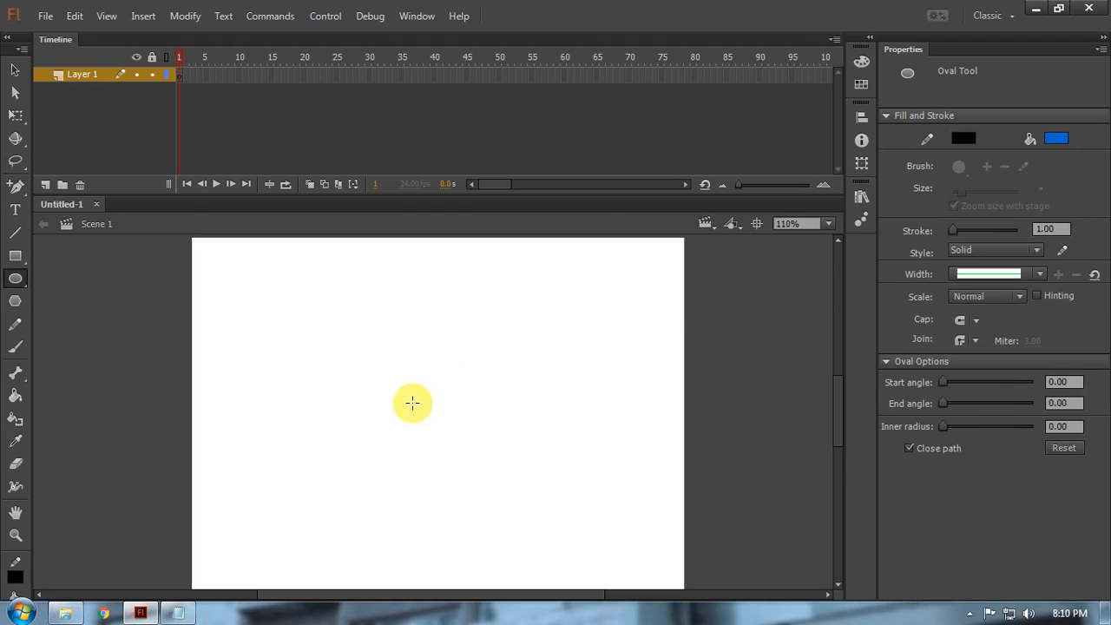
{"action": "mouse_move", "coordinate": [327, 341]}
{"action": "left_mouse_down"}
{"action": "mouse_move", "coordinate": [427, 469]}
{"action": "mouse_move", "coordinate": [391, 461]}
{"action": "mouse_move", "coordinate": [390, 515]}
{"action": "mouse_move", "coordinate": [417, 401]}
{"action": "left_mouse_up"}
Step: Use the Selection tool to select the circle's fill alone, the fill and outline together with a marquee, and the fill alone again
{"action": "key", "text": "v"}
{"action": "key", "text": "alt"}
{"action": "scroll", "coordinate": [395, 408], "scroll_direction": "up", "scroll_amount": 3}
{"action": "scroll", "coordinate": [390, 514], "scroll_direction": "up", "scroll_amount": 2}
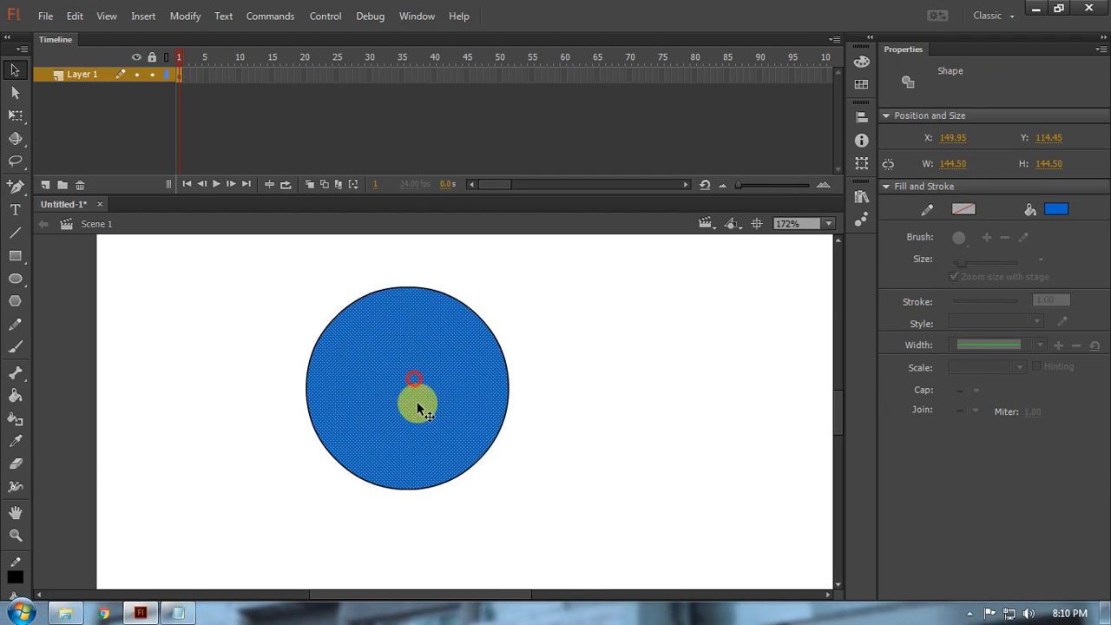
{"action": "left_click", "coordinate": [568, 391]}
{"action": "left_click_drag", "start_coordinate": [206, 250], "coordinate": [601, 547]}
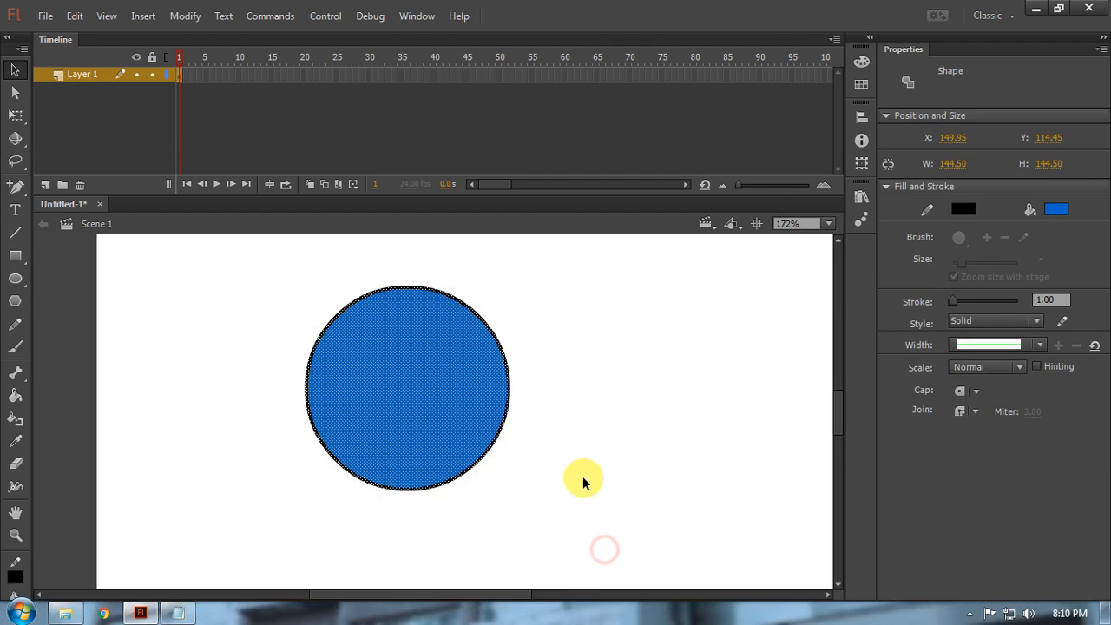
{"action": "left_click", "coordinate": [573, 446]}
{"action": "left_click", "coordinate": [354, 350]}
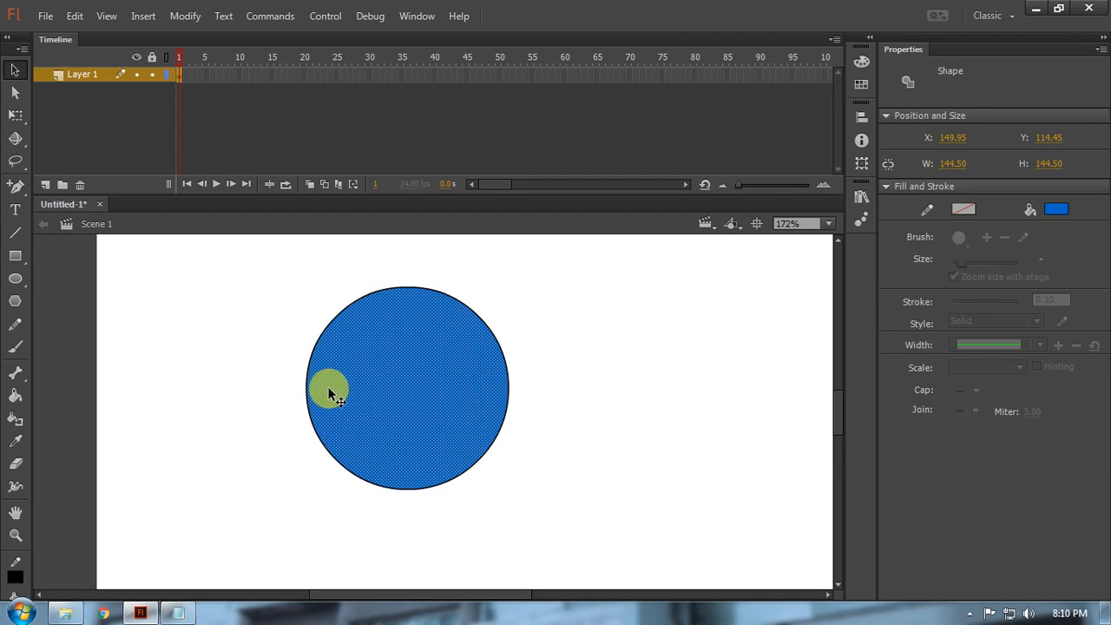
Step: Compare selecting the circle's fill with selecting only its black outline at a closer zoom
{"action": "scroll", "coordinate": [397, 389], "scroll_direction": "up", "scroll_amount": 2}
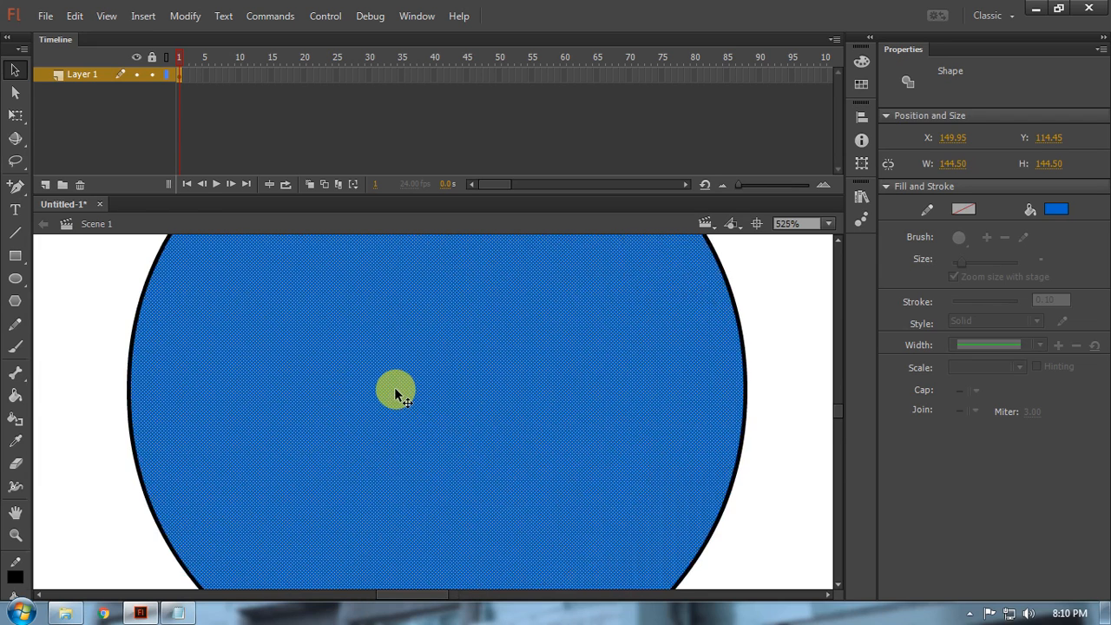
{"action": "left_click_drag", "start_coordinate": [372, 399], "coordinate": [395, 492]}
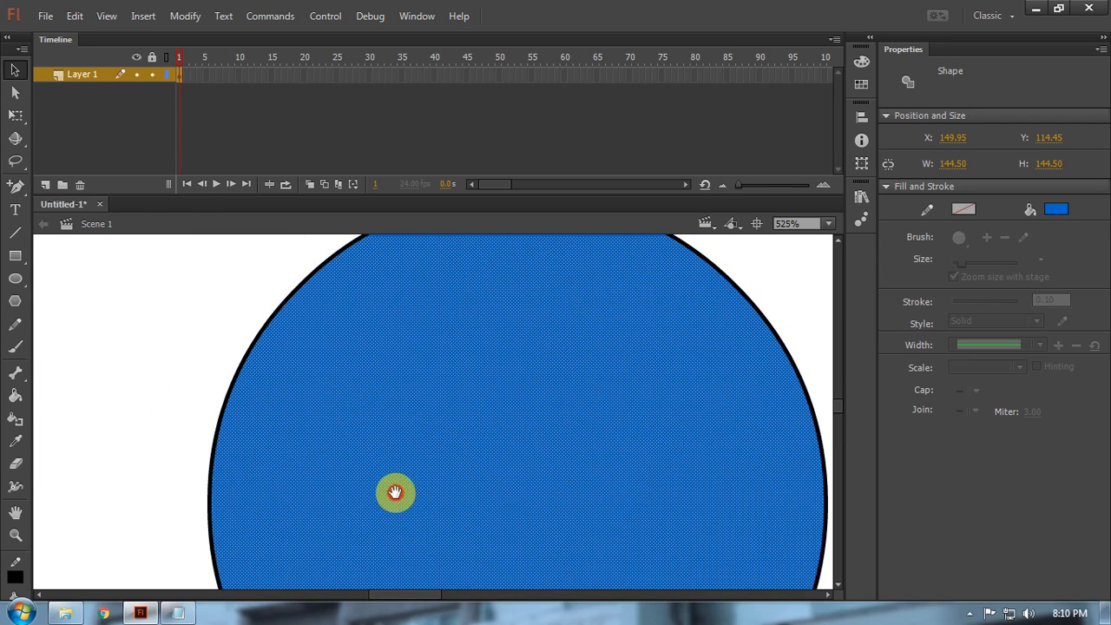
{"action": "left_click", "coordinate": [171, 372]}
{"action": "left_click", "coordinate": [358, 399]}
{"action": "left_click", "coordinate": [151, 379]}
{"action": "left_click", "coordinate": [276, 396]}
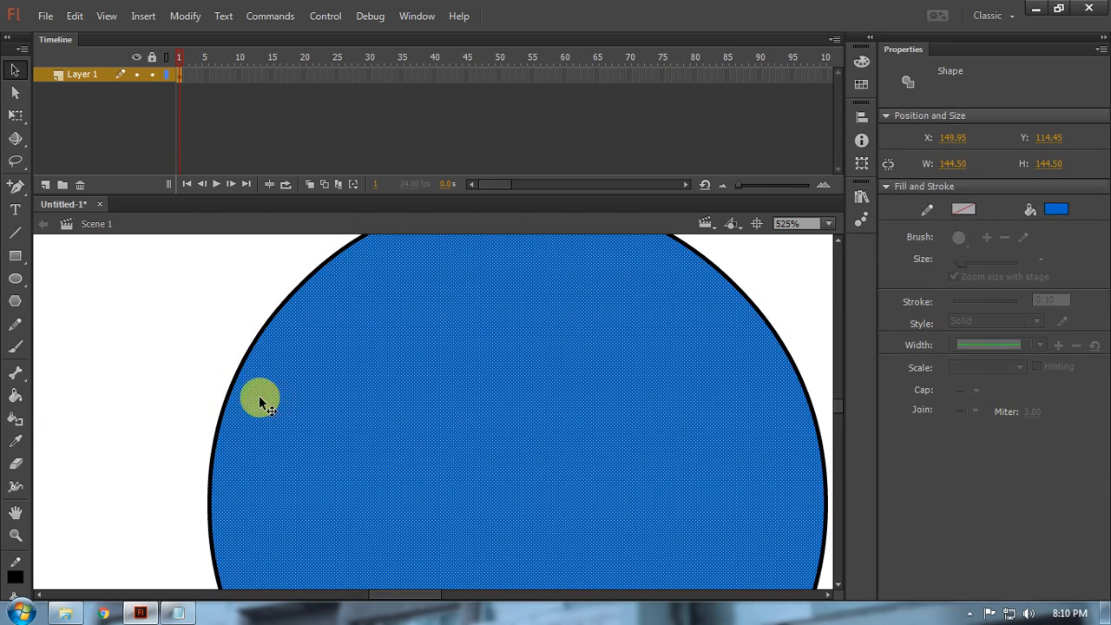
{"action": "left_click", "coordinate": [240, 371]}
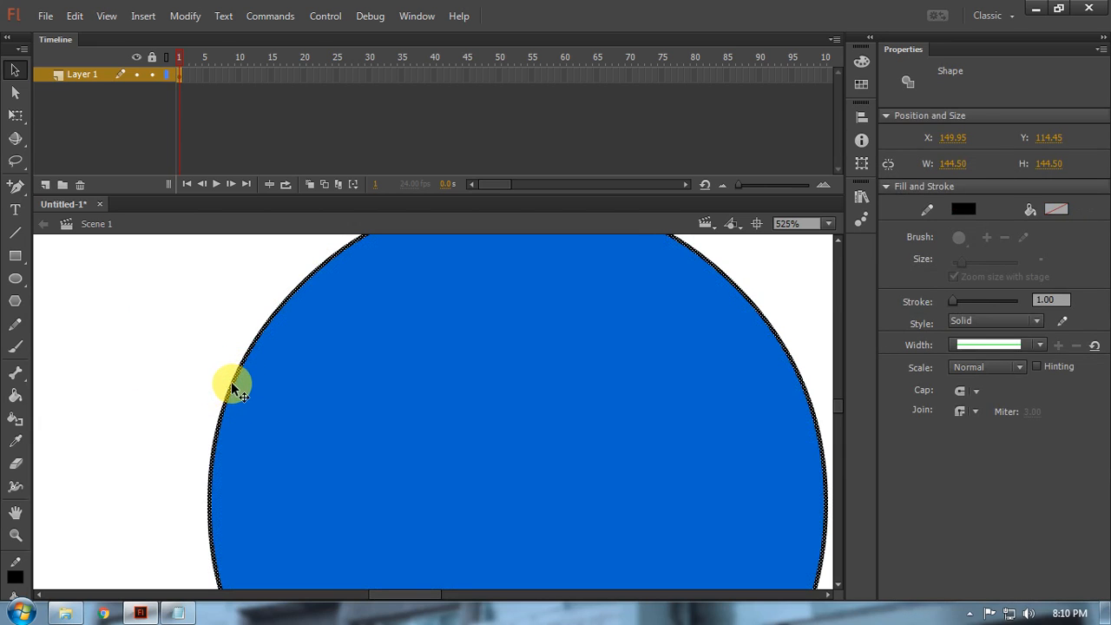
Step: Examine the selected outline up close, deselect it, and bring the whole circle back into view
{"action": "scroll", "coordinate": [228, 382], "scroll_direction": "up", "scroll_amount": 4}
{"action": "scroll", "coordinate": [448, 452], "scroll_direction": "down", "scroll_amount": 3}
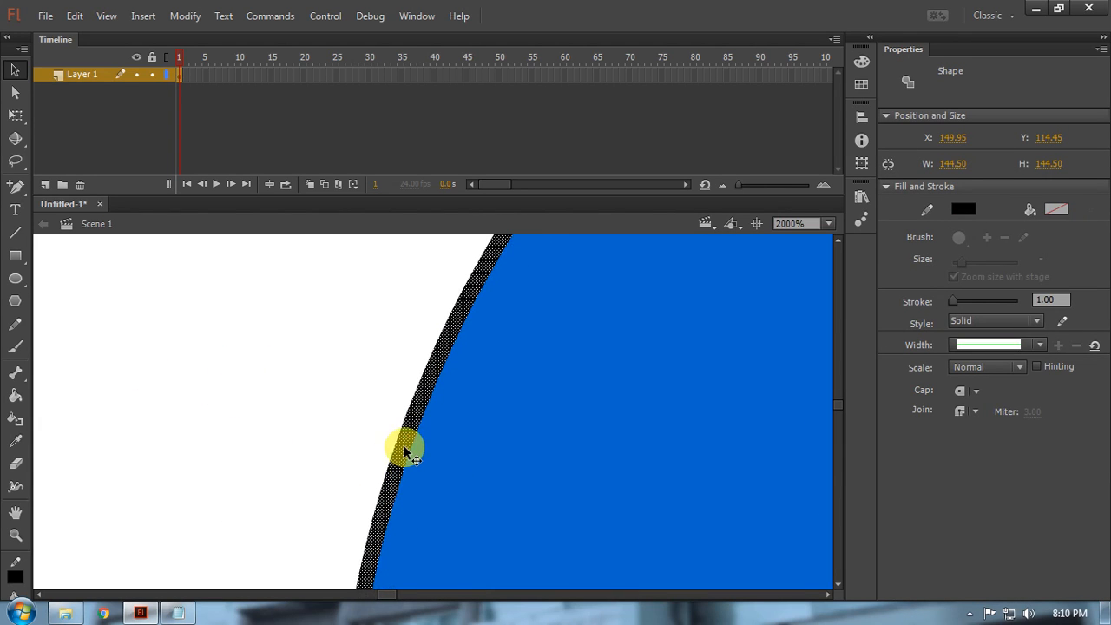
{"action": "scroll", "coordinate": [410, 448], "scroll_direction": "down", "scroll_amount": 10}
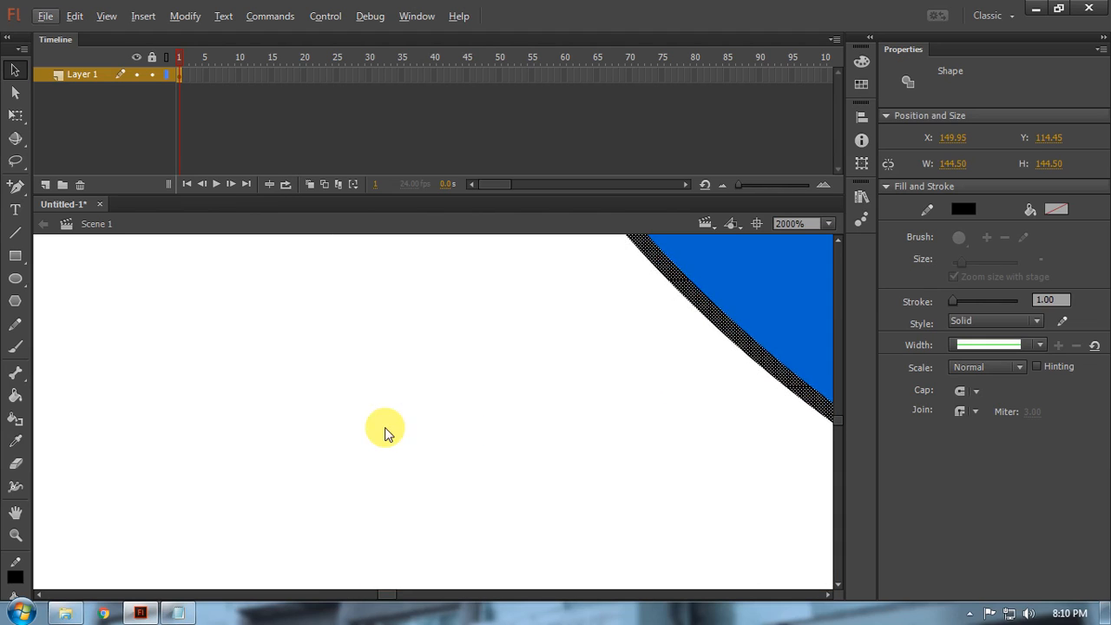
{"action": "scroll", "coordinate": [419, 414], "scroll_direction": "down", "scroll_amount": 6}
{"action": "left_click", "coordinate": [418, 415]}
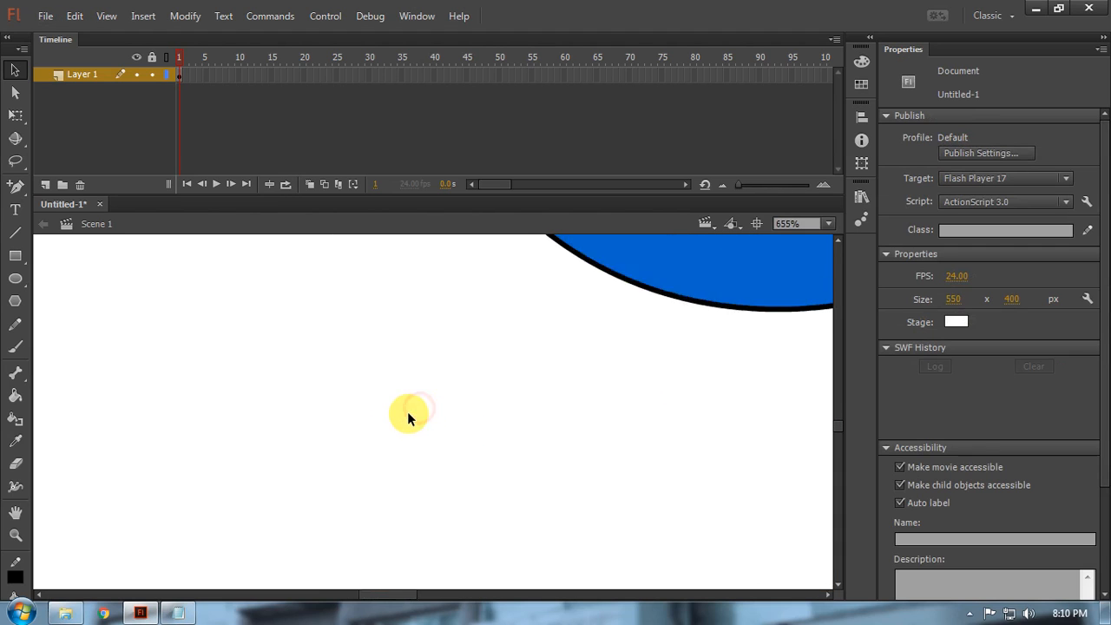
{"action": "scroll", "coordinate": [418, 473], "scroll_direction": "down", "scroll_amount": 2}
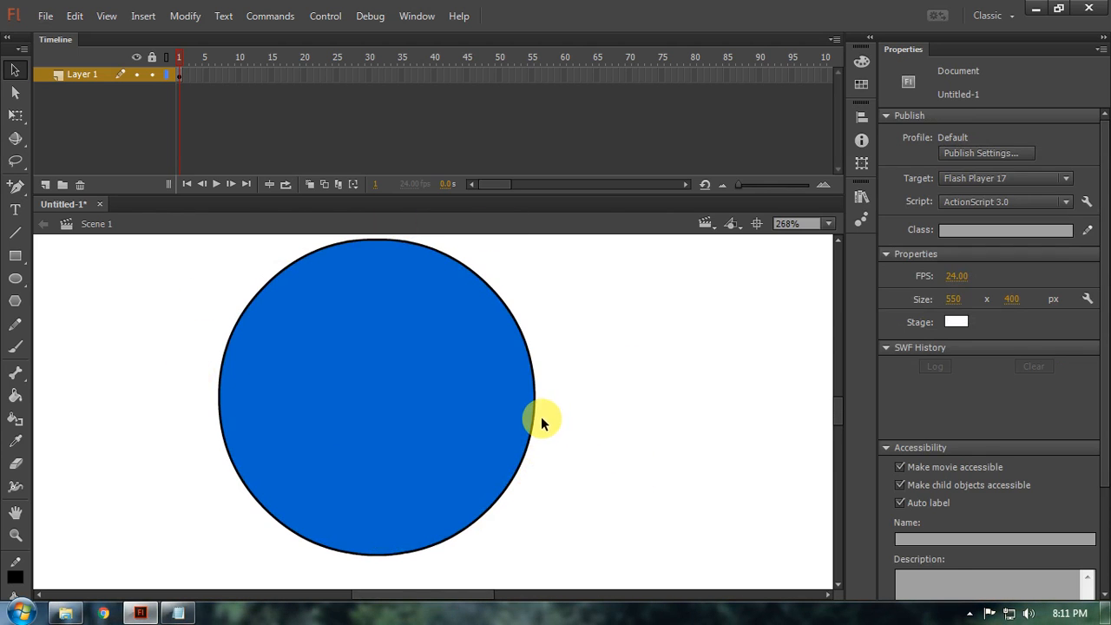
{"action": "scroll", "coordinate": [538, 414], "scroll_direction": "down", "scroll_amount": 2}
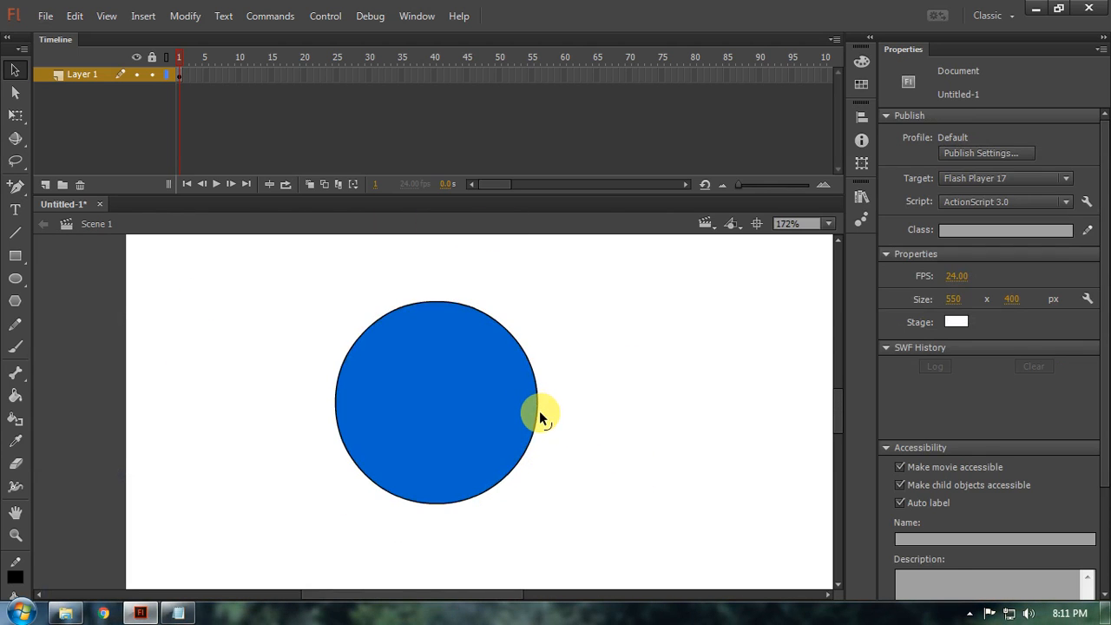
Step: Switch to the Notepad notes and place the insertion point at the end of the Oval Tool line
{"action": "left_click", "coordinate": [176, 613]}
{"action": "left_click", "coordinate": [203, 357]}
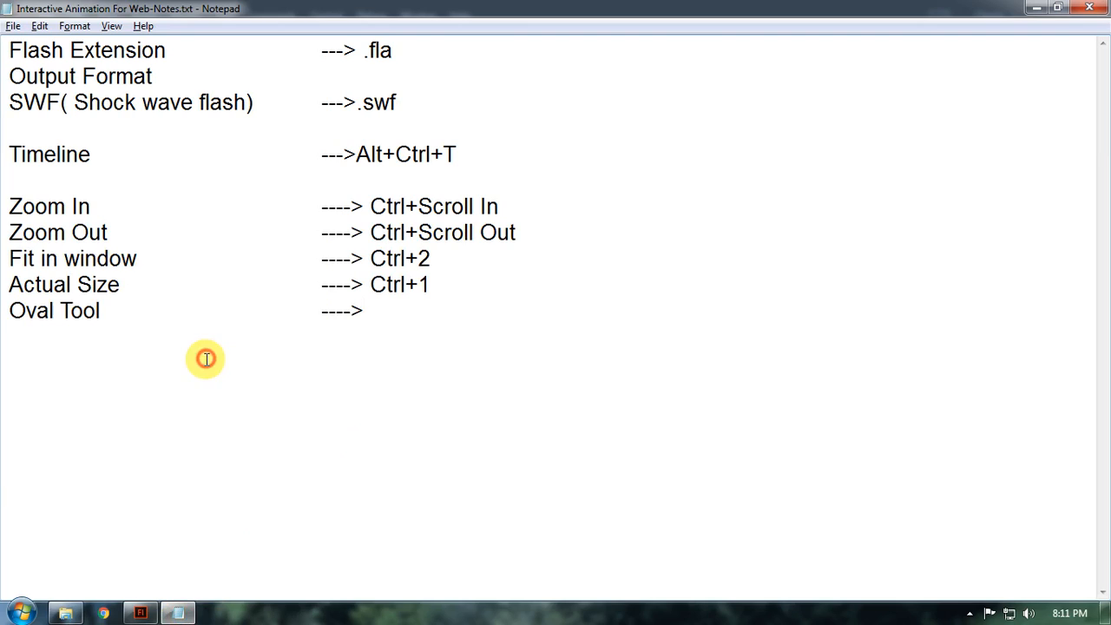
{"action": "left_click", "coordinate": [430, 319]}
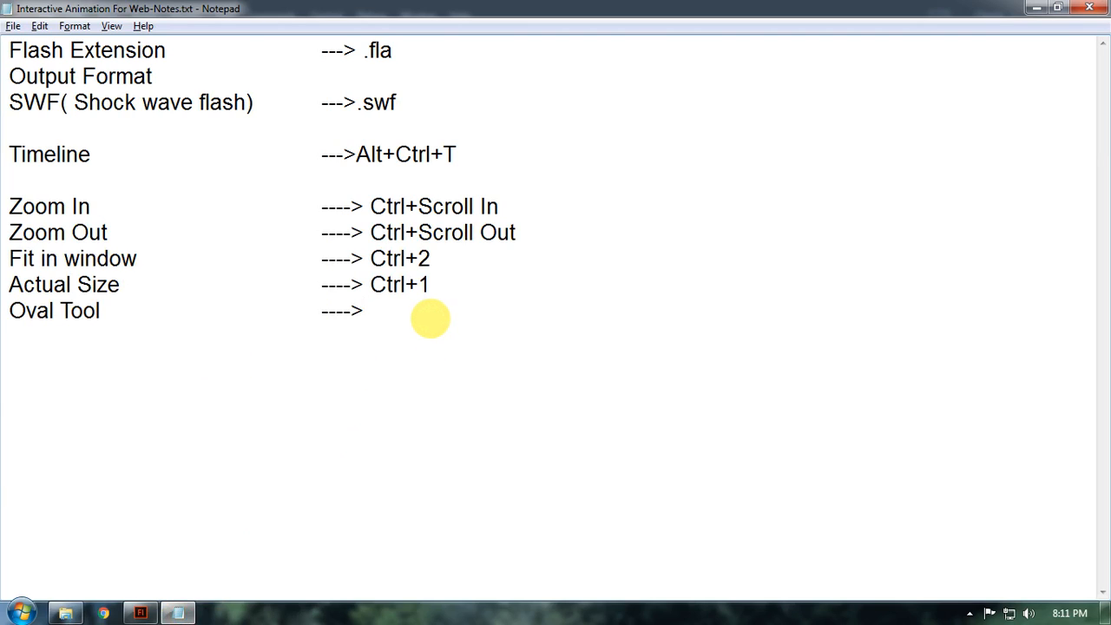
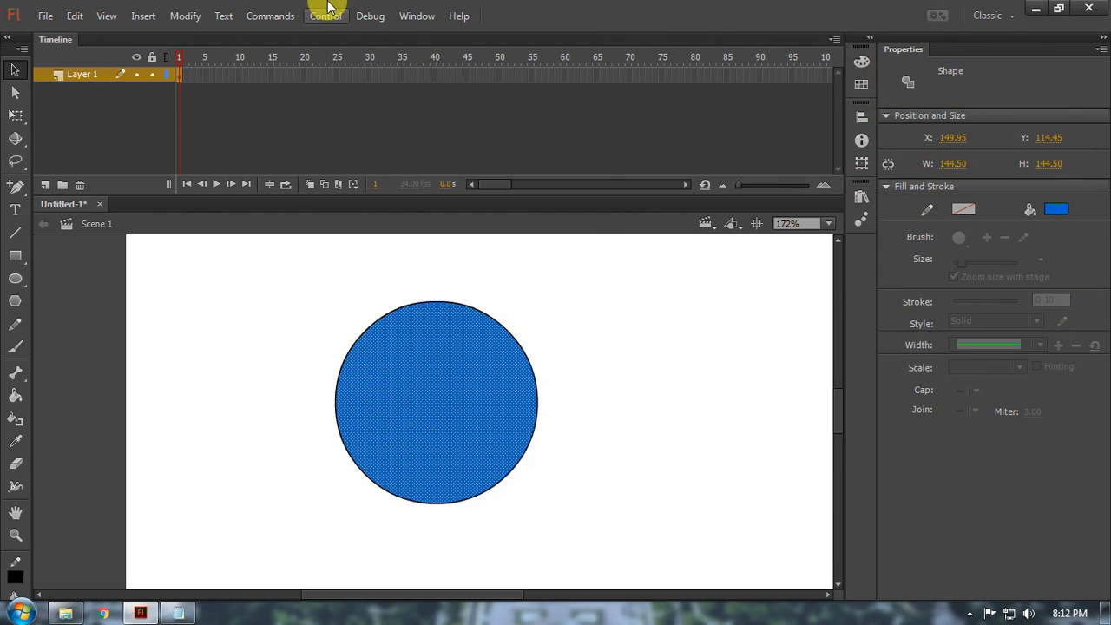
Step: Look up the shortcut for the Properties panel and toggle the panel's visibility with it
{"action": "left_click", "coordinate": [411, 13]}
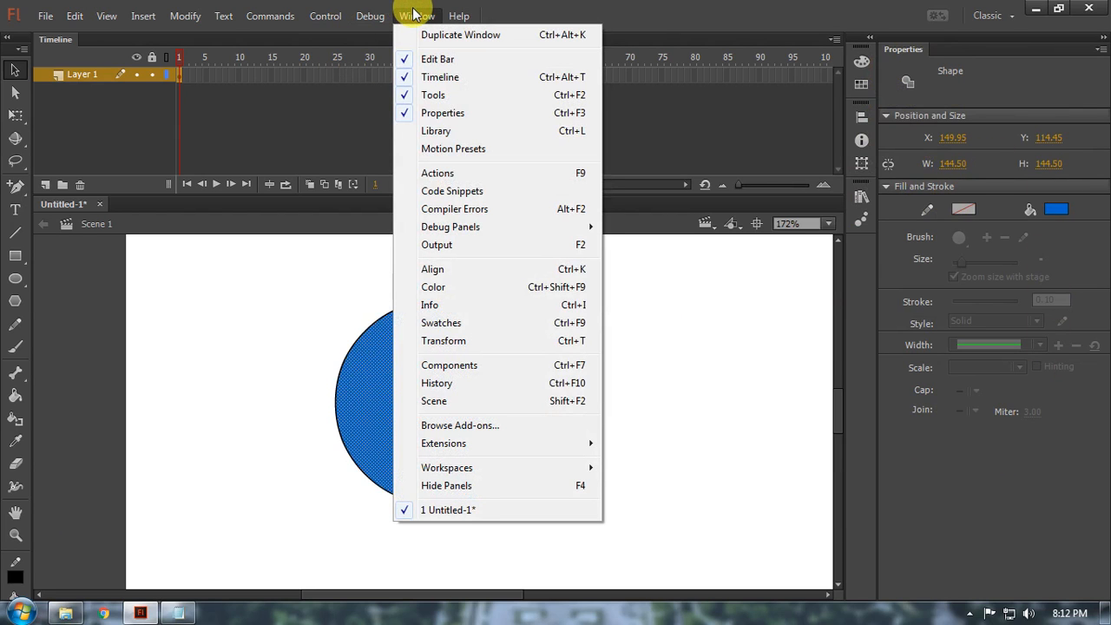
{"action": "left_click", "coordinate": [254, 355]}
{"action": "left_click", "coordinate": [254, 355]}
{"action": "key", "text": "ctrl+F3"}
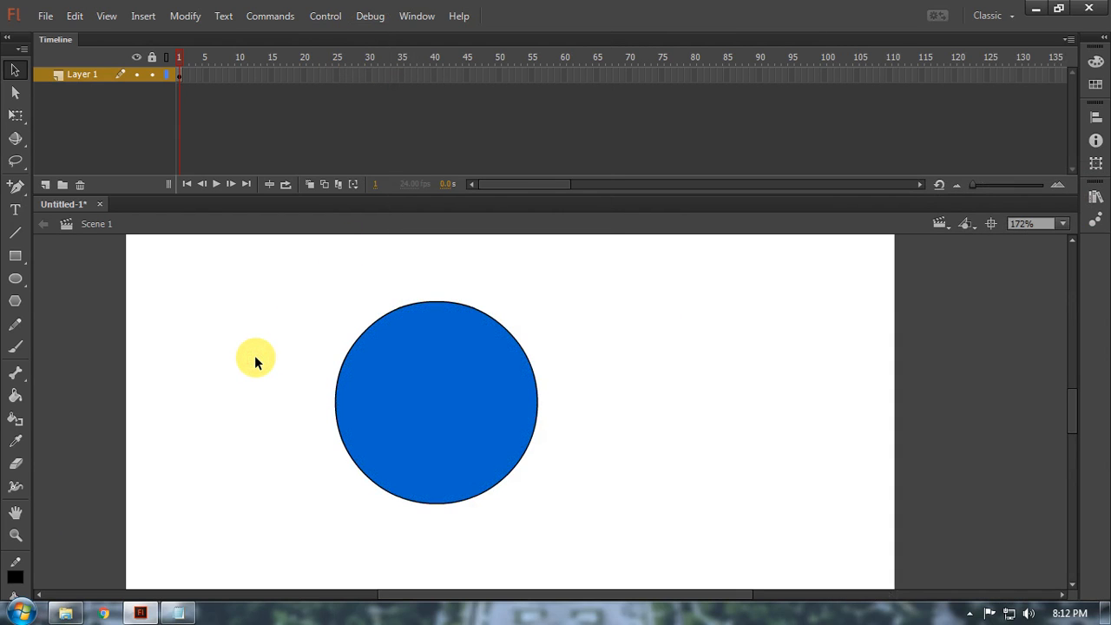
{"action": "key", "text": "ctrl+F3"}
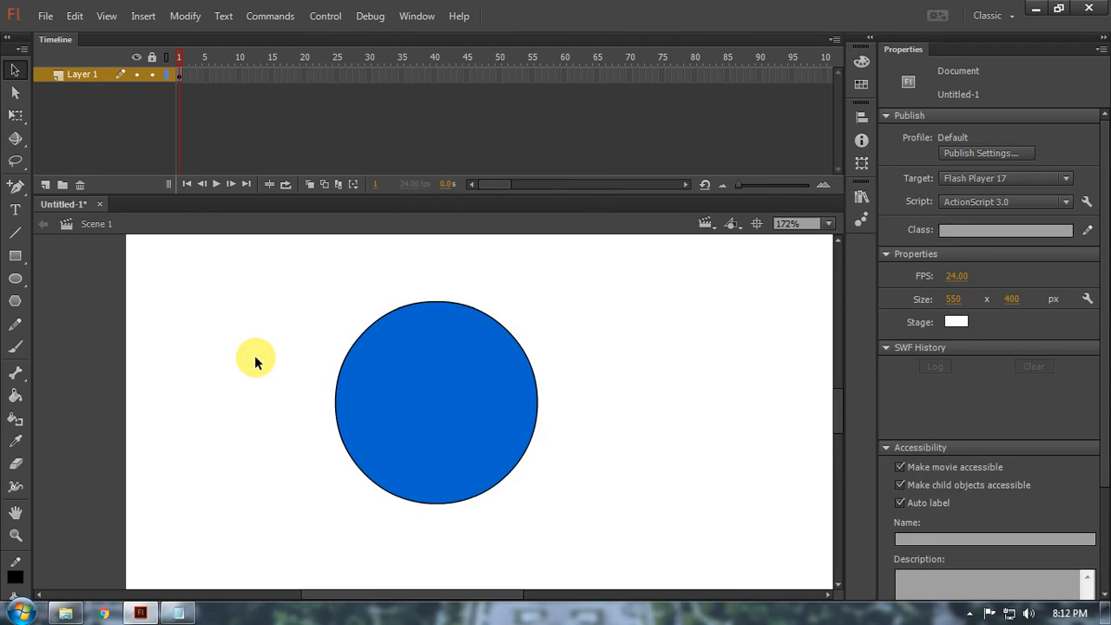
{"action": "key", "text": "ctrl+F3"}
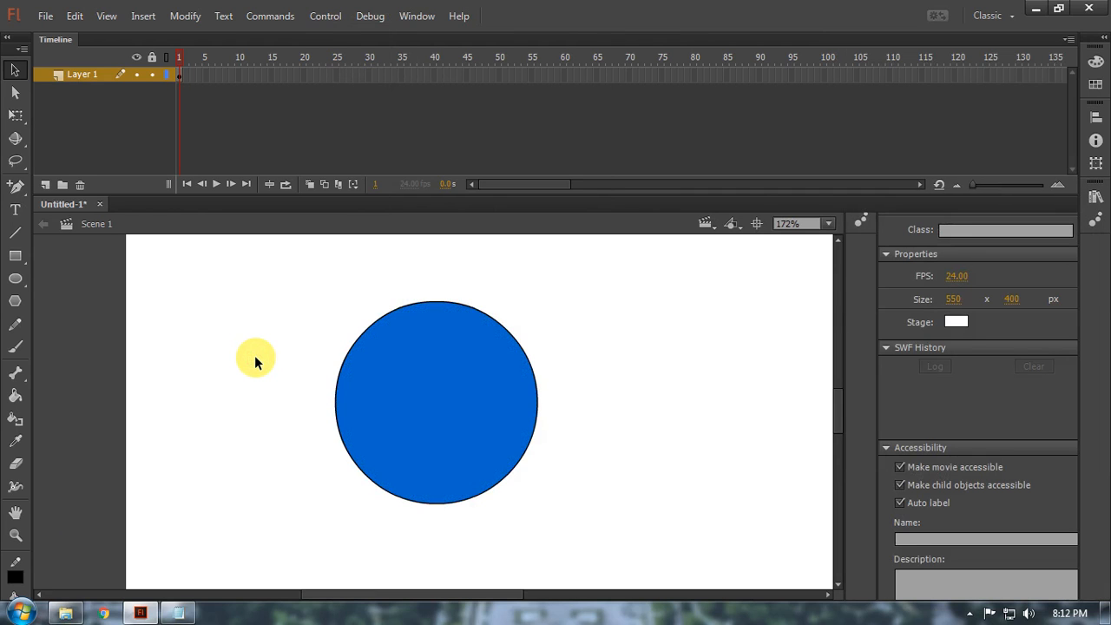
Step: In the Notepad notes, add the line "Properties Inspector ----> Ctrl+F3" and enter "O" as the Oval Tool shortcut
{"action": "key", "text": "alt+Tab"}
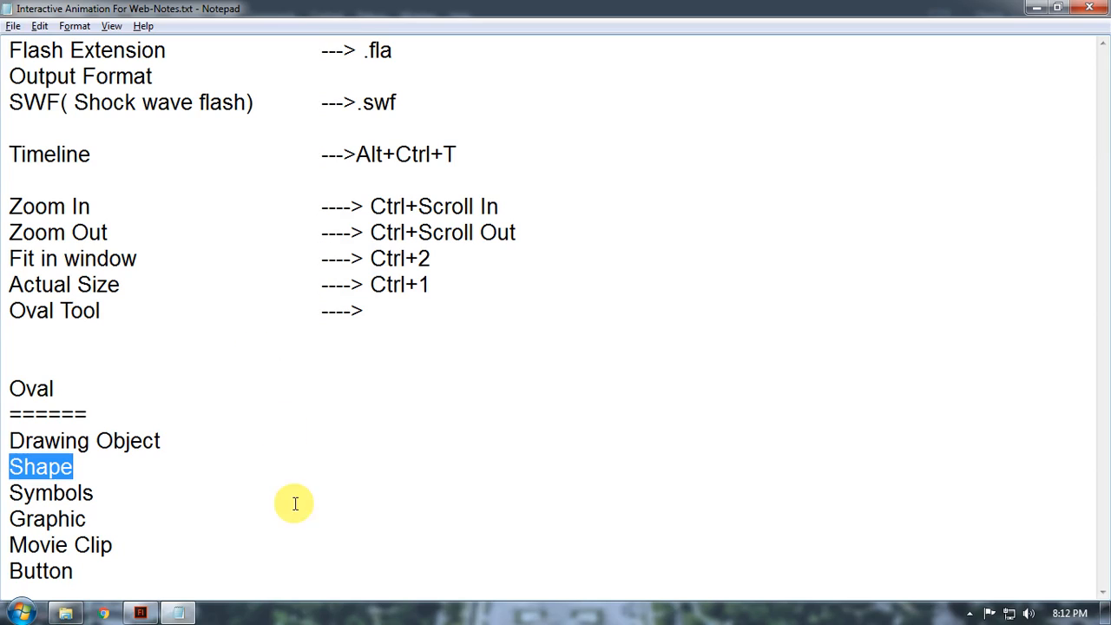
{"action": "left_click", "coordinate": [81, 343]}
{"action": "type", "text": "P"}
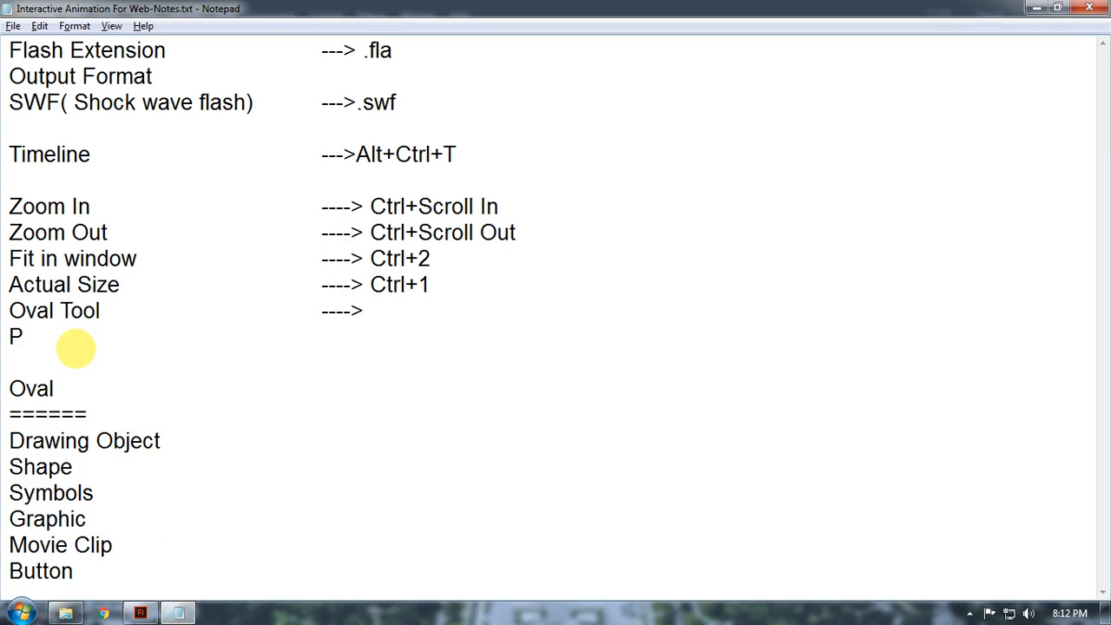
{"action": "type", "text": "roperties"}
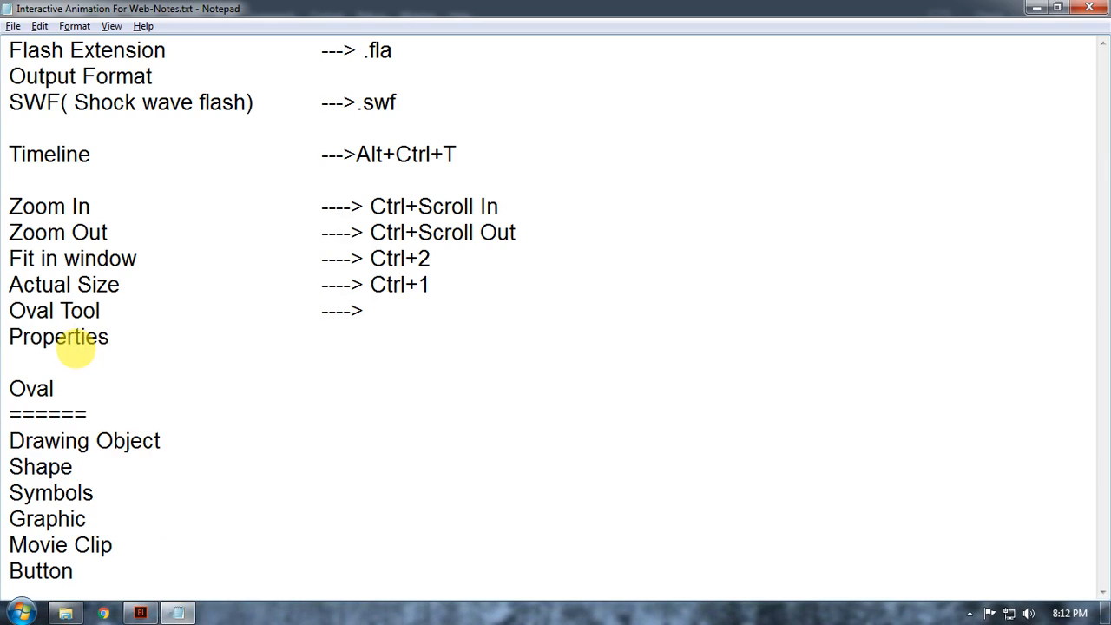
{"action": "type", "text": " Inspecto"}
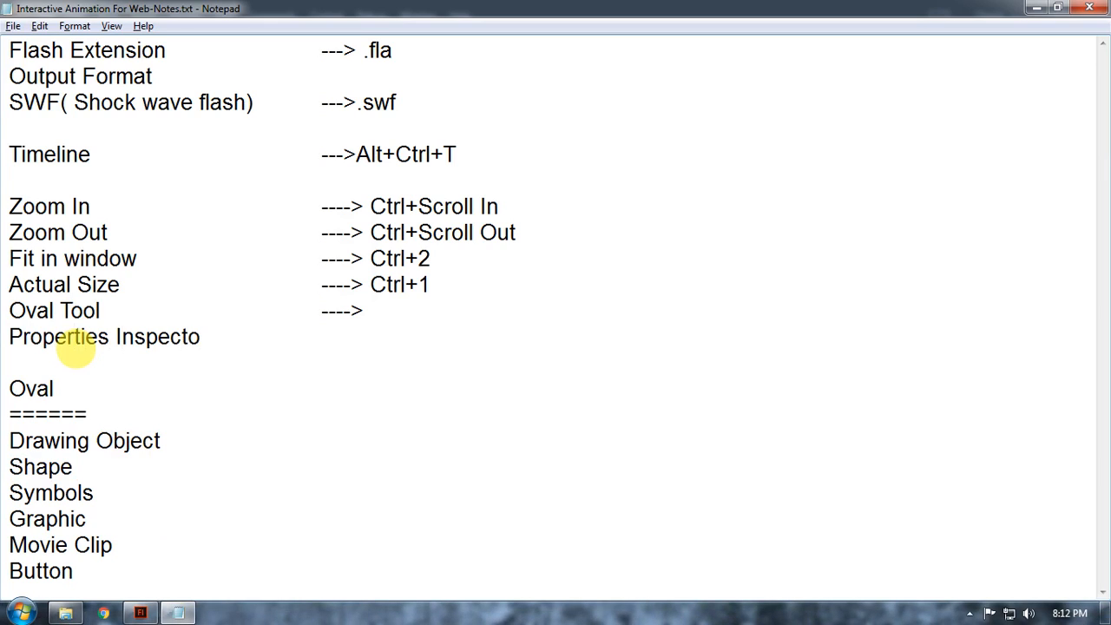
{"action": "type", "text": "r"}
{"action": "key", "text": "Tab"}
{"action": "key", "text": "Tab"}
{"action": "type", "text": "---"}
{"action": "type", "text": "-> X"}
{"action": "key", "text": "BackSpace"}
{"action": "type", "text": "Ctrl+F3"}
{"action": "key", "text": "Up"}
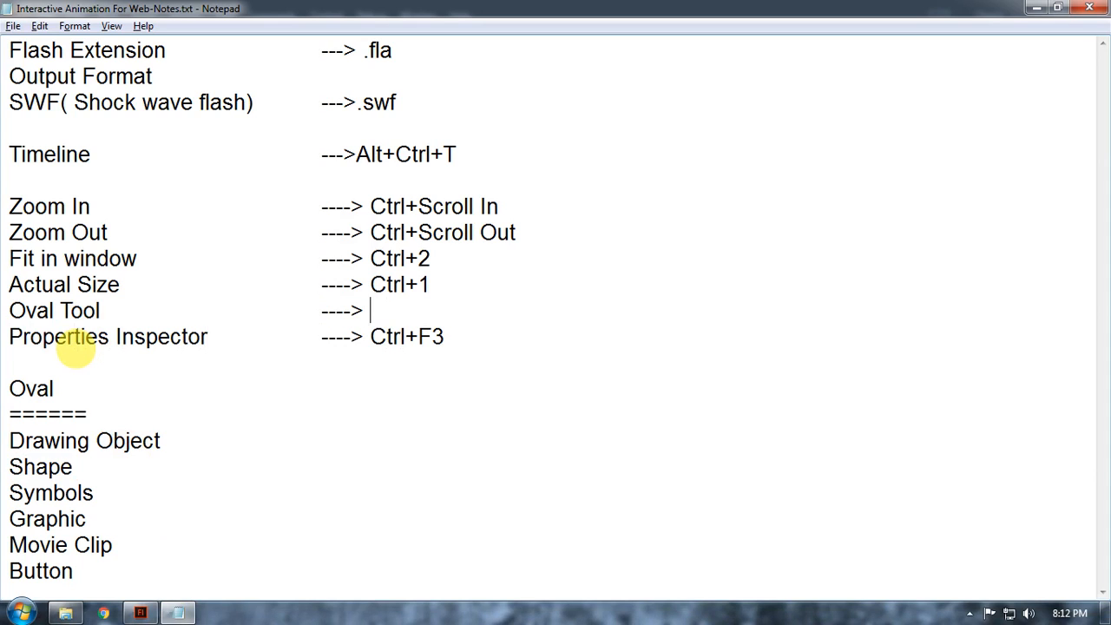
{"action": "type", "text": "O"}
Step: Switch to Flash and place a copy of the circle's blue fill beside the original, at about X 326, Y 133
{"action": "key", "text": "alt+Tab"}
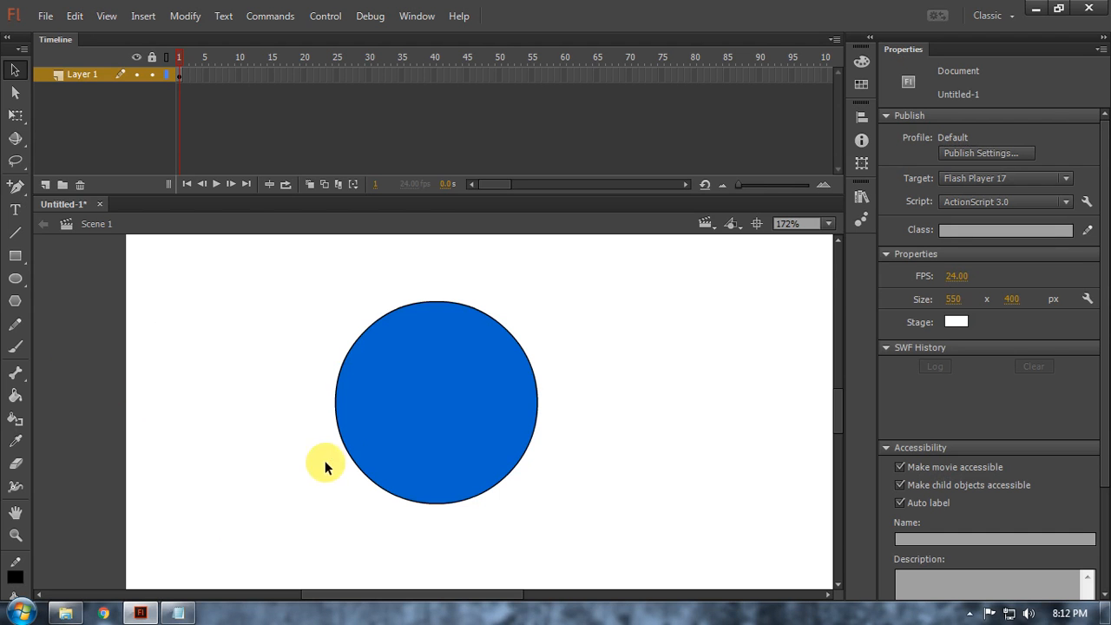
{"action": "left_click", "coordinate": [436, 371]}
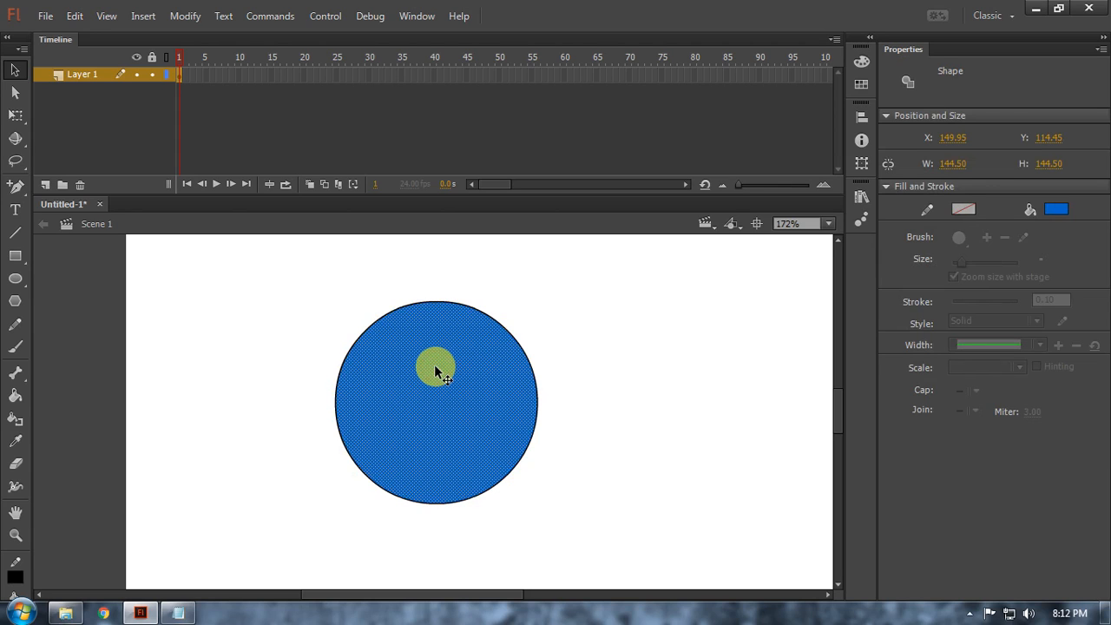
{"action": "left_click_drag", "start_coordinate": [565, 422], "coordinate": [441, 501]}
{"action": "left_click", "coordinate": [428, 380]}
{"action": "scroll", "coordinate": [391, 396], "scroll_direction": "down", "scroll_amount": 2}
{"action": "left_click", "coordinate": [404, 433]}
{"action": "scroll", "coordinate": [376, 389], "scroll_direction": "down", "scroll_amount": 1}
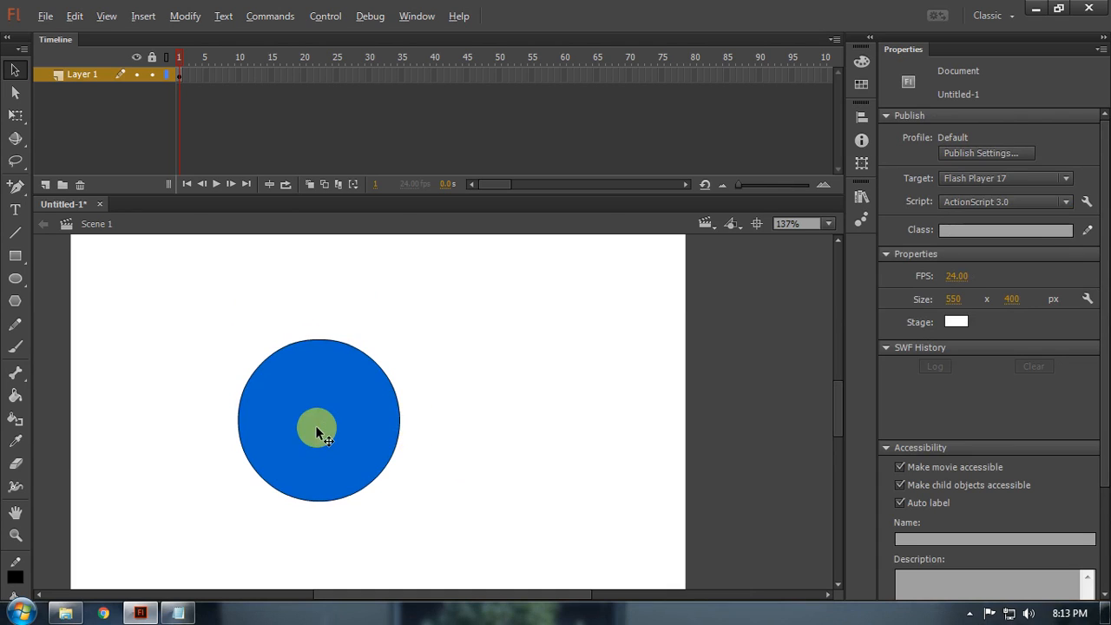
{"action": "left_click_drag", "start_coordinate": [318, 432], "coordinate": [514, 453]}
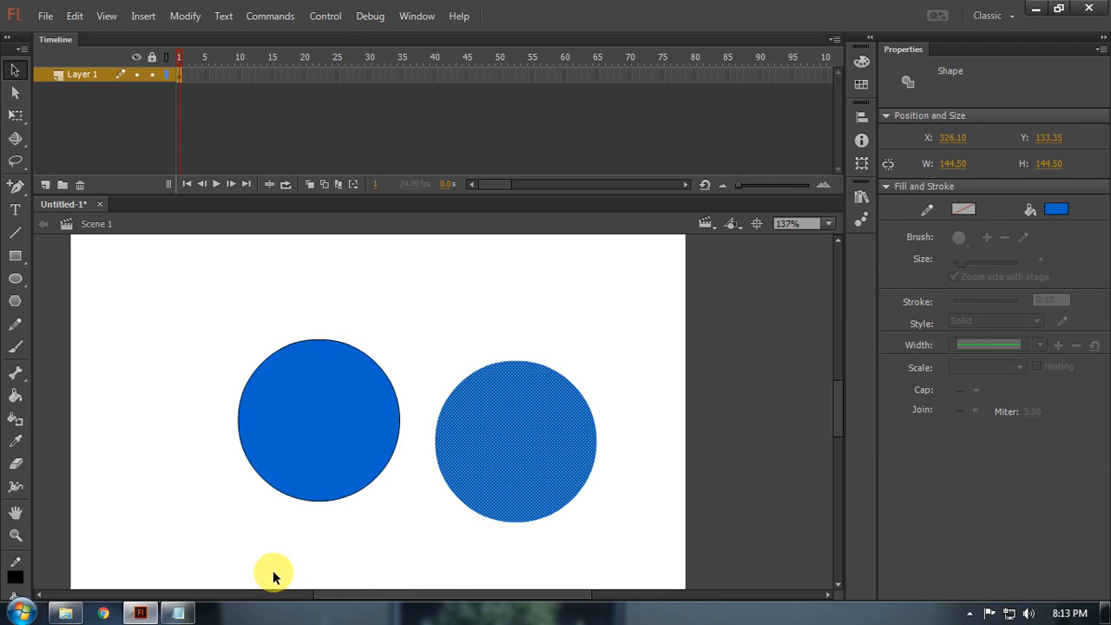
Step: Move the copied blue fill to about X 405, Y 186 and the original fill out of its outline to about X -36, Y 183
{"action": "left_click_drag", "start_coordinate": [328, 479], "coordinate": [335, 426]}
{"action": "left_click", "coordinate": [257, 521]}
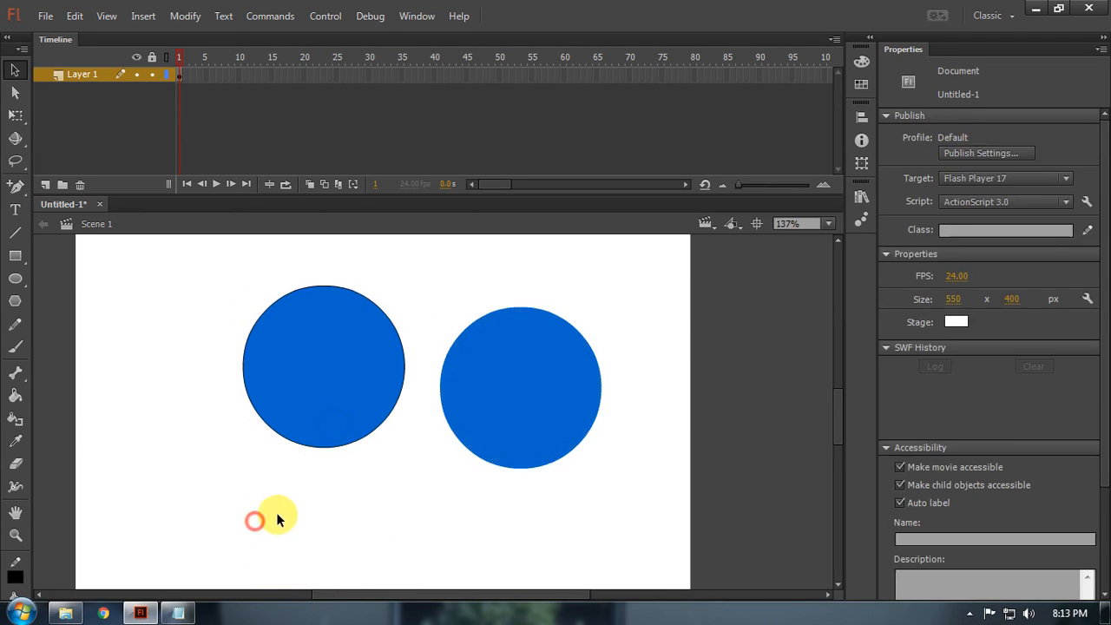
{"action": "left_click", "coordinate": [337, 382]}
{"action": "left_click", "coordinate": [477, 395]}
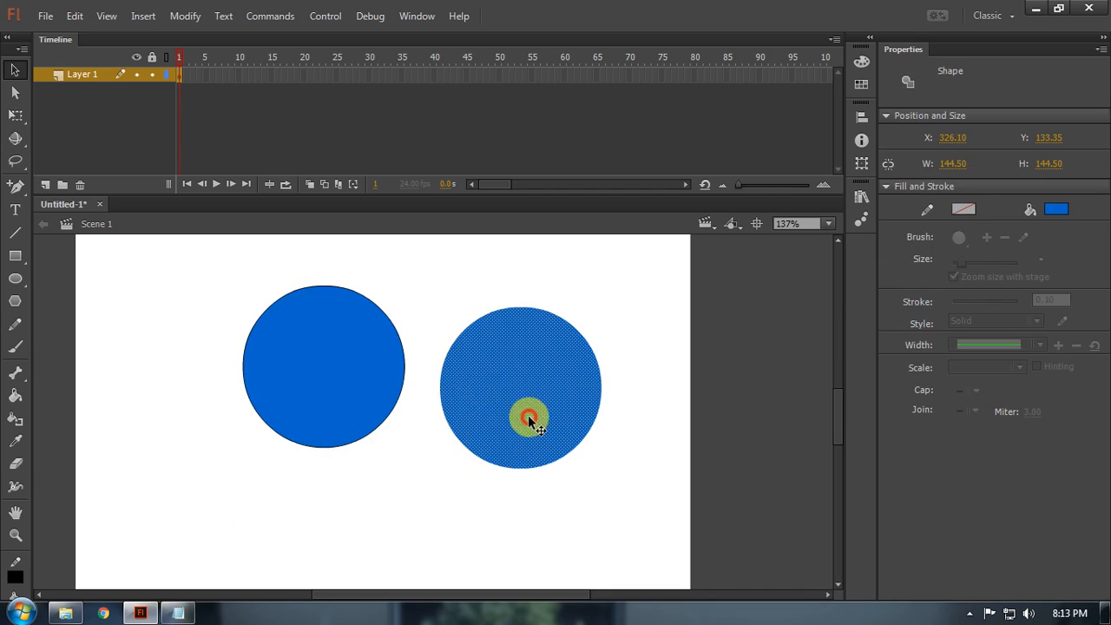
{"action": "left_click_drag", "start_coordinate": [527, 419], "coordinate": [616, 479]}
{"action": "left_click_drag", "start_coordinate": [365, 390], "coordinate": [156, 442]}
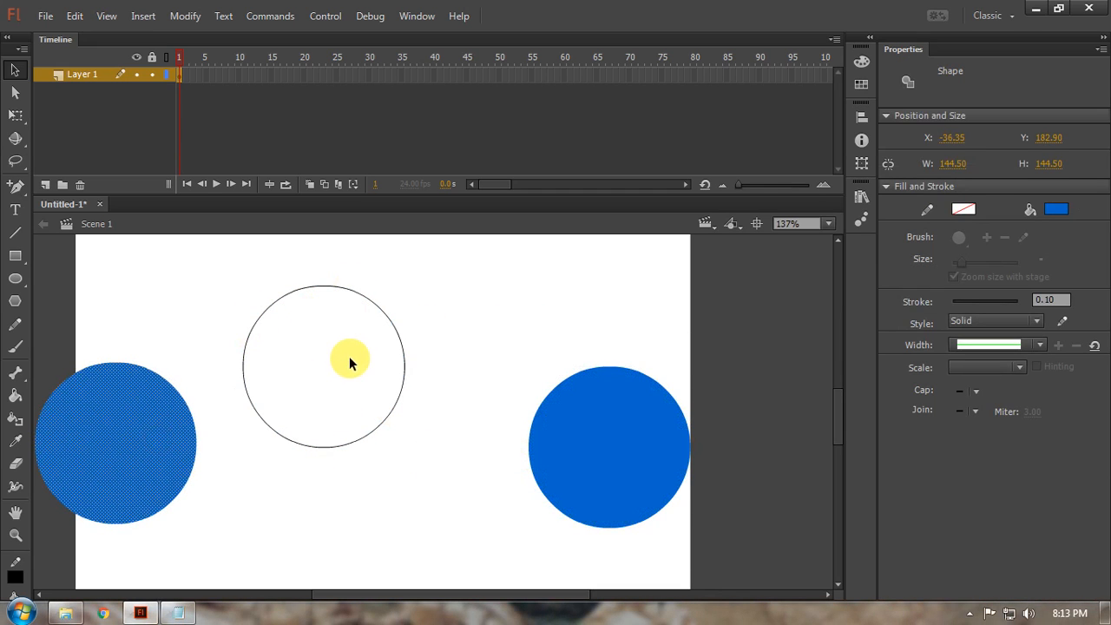
Step: Delete the empty circle outline and stack the two blue fills in one column on the stage's left half, at about X 84, Y 53
{"action": "left_click_drag", "start_coordinate": [118, 491], "coordinate": [116, 375]}
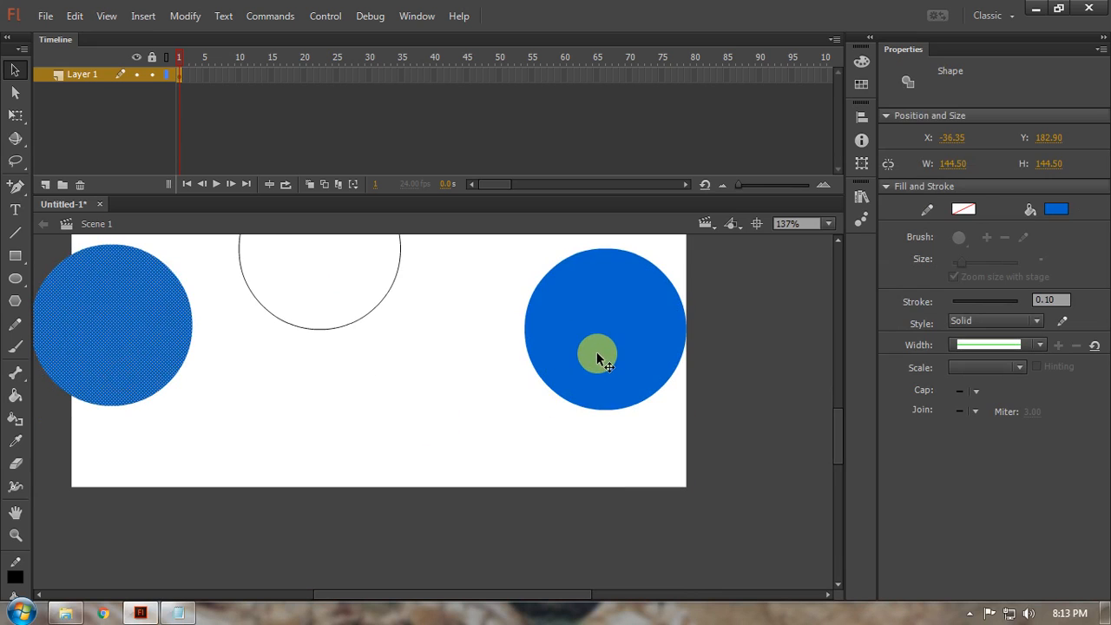
{"action": "left_click_drag", "start_coordinate": [476, 381], "coordinate": [431, 438]}
{"action": "left_click_drag", "start_coordinate": [543, 407], "coordinate": [400, 464]}
{"action": "key", "text": "ctrl+z"}
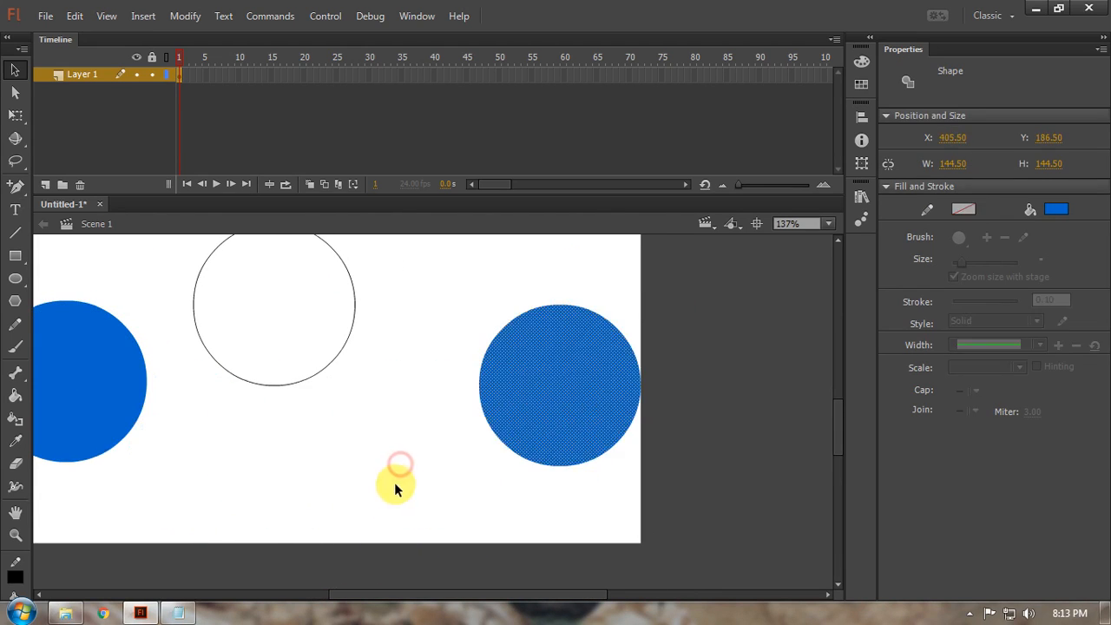
{"action": "key", "text": "alt"}
{"action": "scroll", "coordinate": [365, 477], "scroll_direction": "down", "scroll_amount": 3}
{"action": "left_click", "coordinate": [401, 426]}
{"action": "scroll", "coordinate": [371, 411], "scroll_direction": "down", "scroll_amount": 2}
{"action": "left_click_drag", "start_coordinate": [374, 401], "coordinate": [385, 526]}
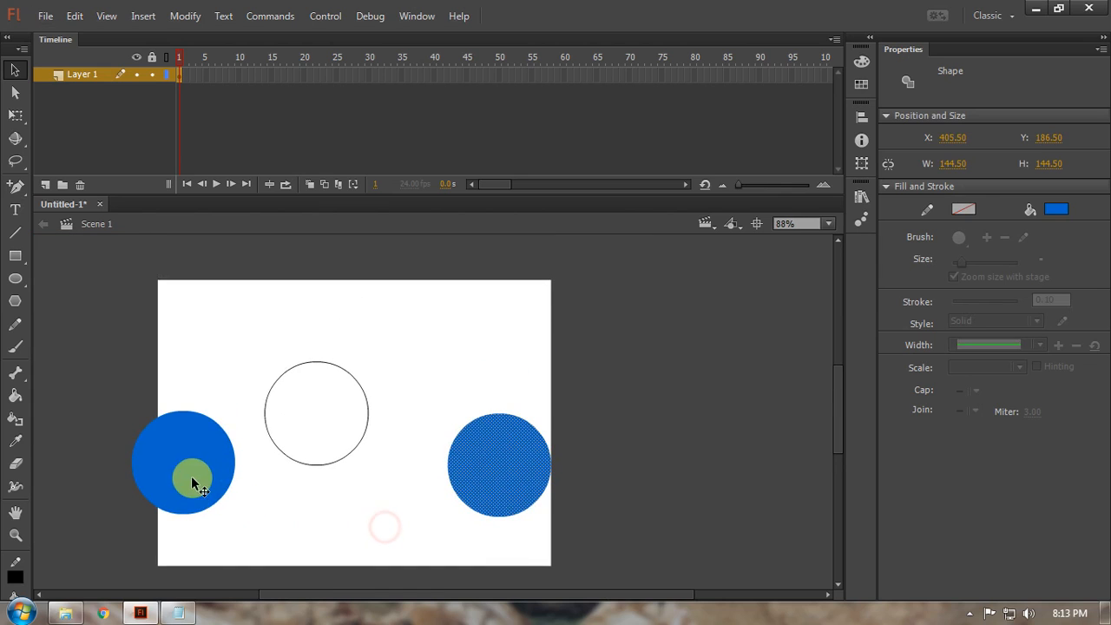
{"action": "left_click_drag", "start_coordinate": [241, 316], "coordinate": [377, 477]}
{"action": "key", "text": "Delete"}
{"action": "left_click_drag", "start_coordinate": [174, 463], "coordinate": [269, 370]}
{"action": "left_click_drag", "start_coordinate": [479, 467], "coordinate": [253, 493]}
Step: Select both blue circles and scale them down together with Free Transform to about 111 by 232 px
{"action": "key", "text": "ctrl+a"}
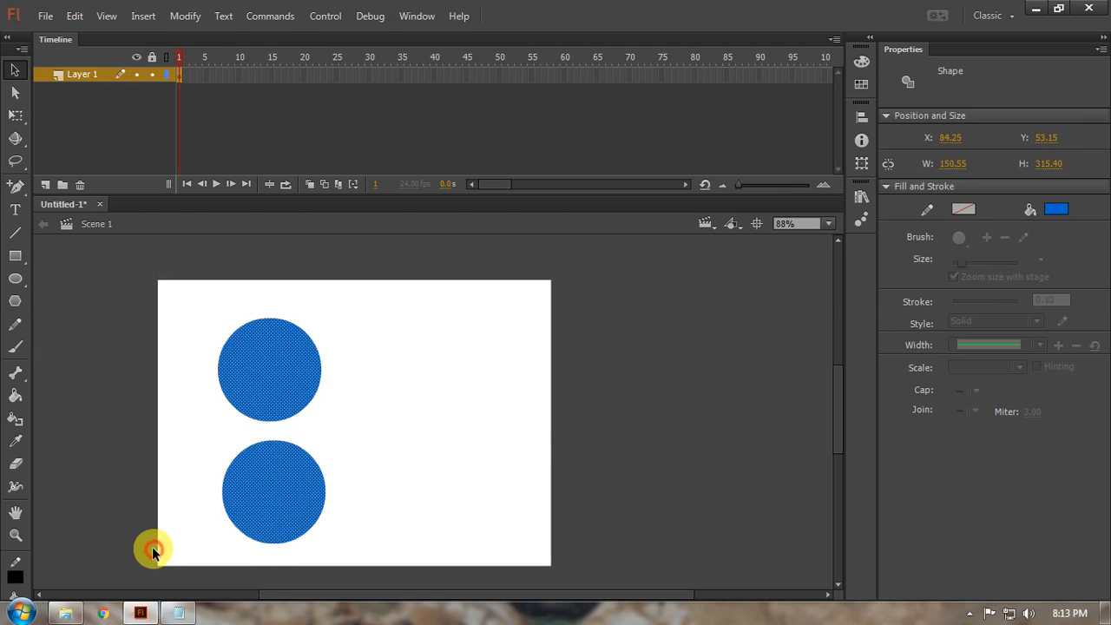
{"action": "key", "text": "e"}
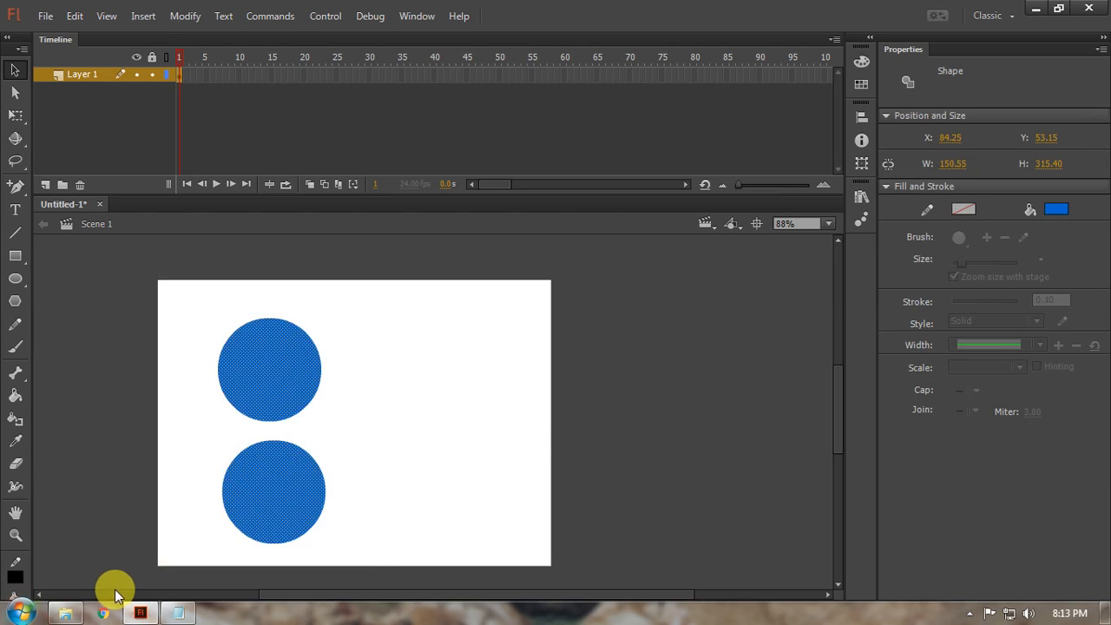
{"action": "key", "text": "v"}
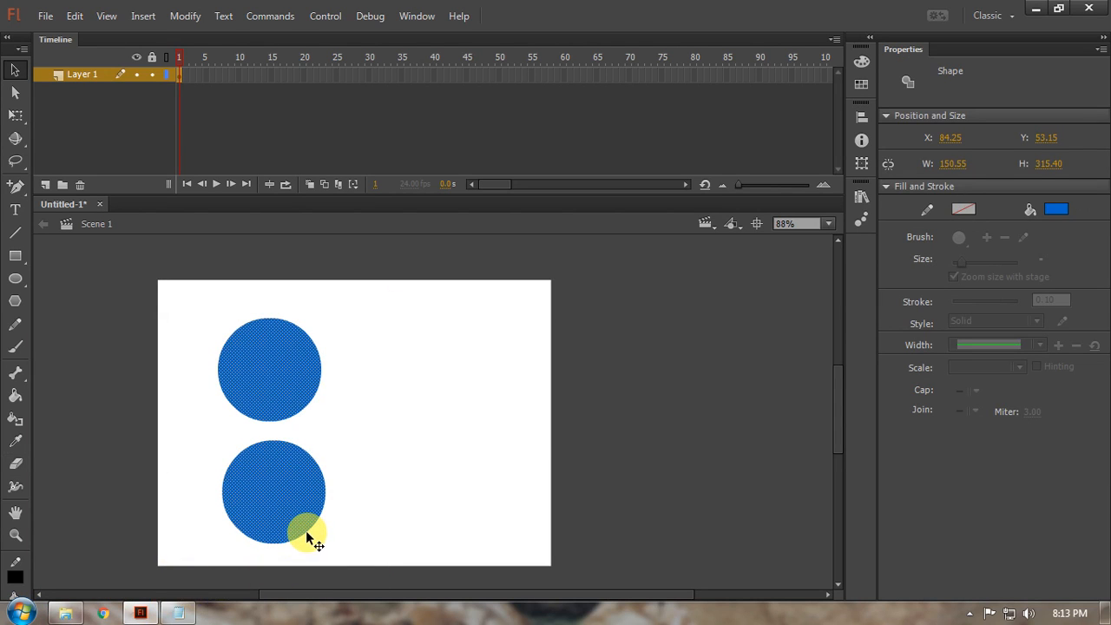
{"action": "key", "text": "q"}
{"action": "mouse_move", "coordinate": [323, 538]}
{"action": "left_mouse_down"}
{"action": "mouse_move", "coordinate": [273, 476]}
{"action": "mouse_move", "coordinate": [297, 503]}
{"action": "left_mouse_up"}
{"action": "left_click", "coordinate": [369, 423]}
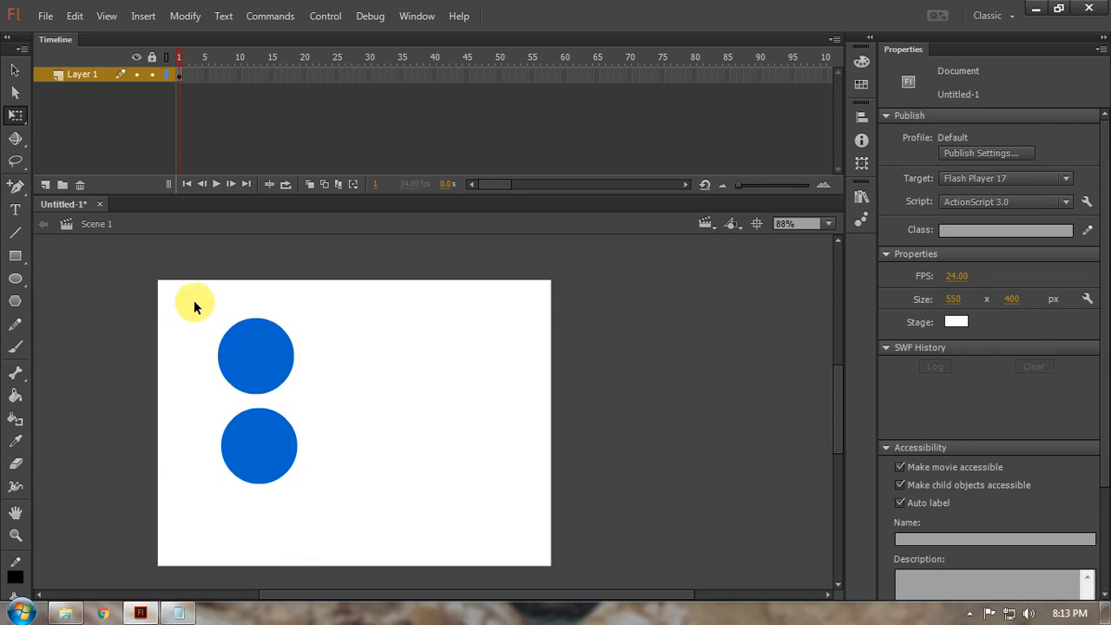
Step: Align the two stacked blue circles with each other on their horizontal centers
{"action": "left_click_drag", "start_coordinate": [193, 302], "coordinate": [335, 543]}
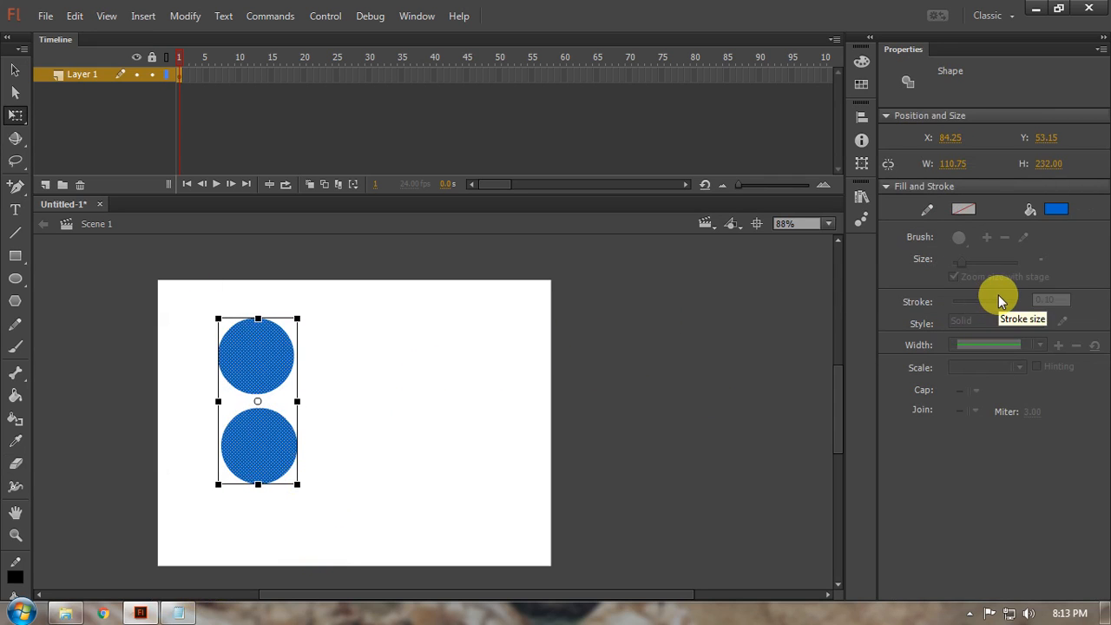
{"action": "key", "text": "ctrl+k"}
{"action": "left_click", "coordinate": [721, 146]}
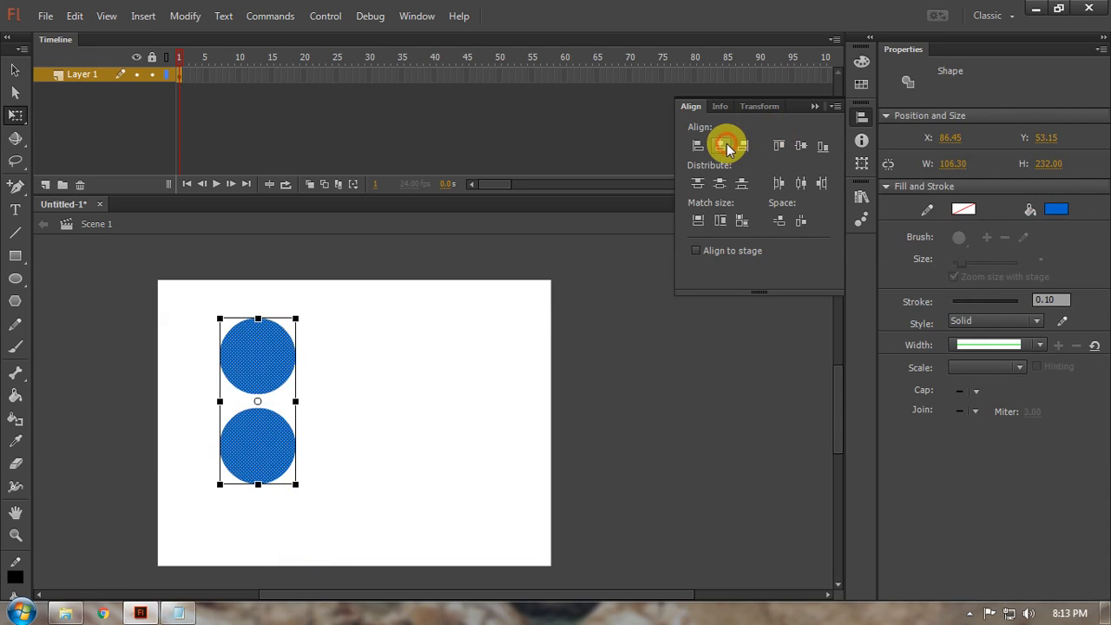
{"action": "left_click", "coordinate": [815, 106]}
{"action": "left_click", "coordinate": [391, 342]}
Step: Duplicate the pair of blue circles beside the originals at about X 272, Y 53 and fill the copies with dark green
{"action": "left_click_drag", "start_coordinate": [204, 293], "coordinate": [365, 550]}
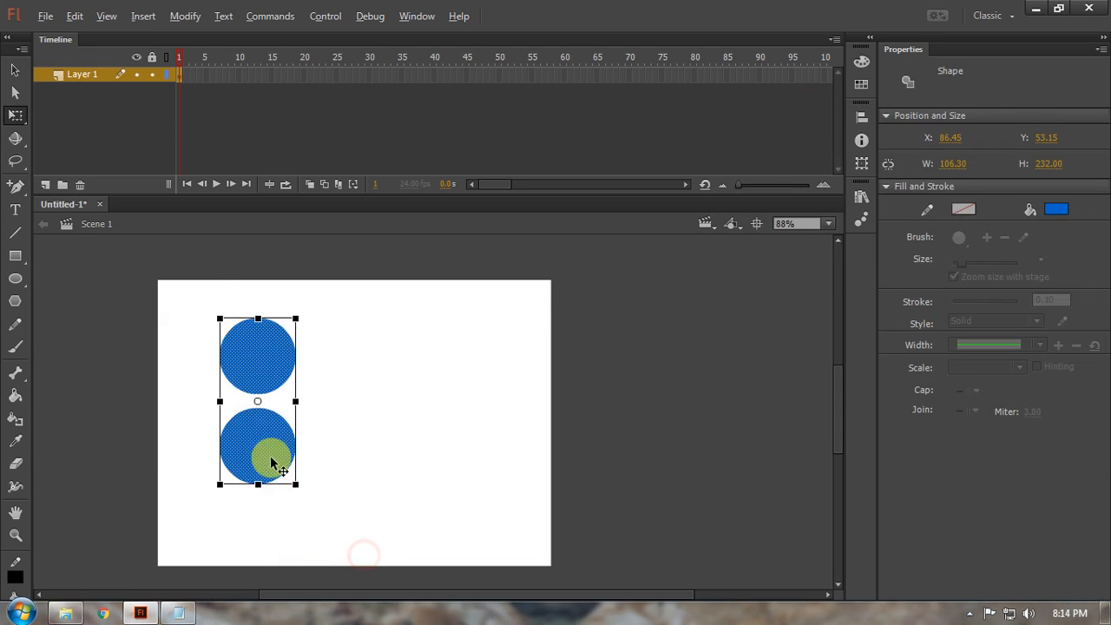
{"action": "left_click_drag", "start_coordinate": [272, 458], "coordinate": [404, 469]}
{"action": "left_click", "coordinate": [1060, 212]}
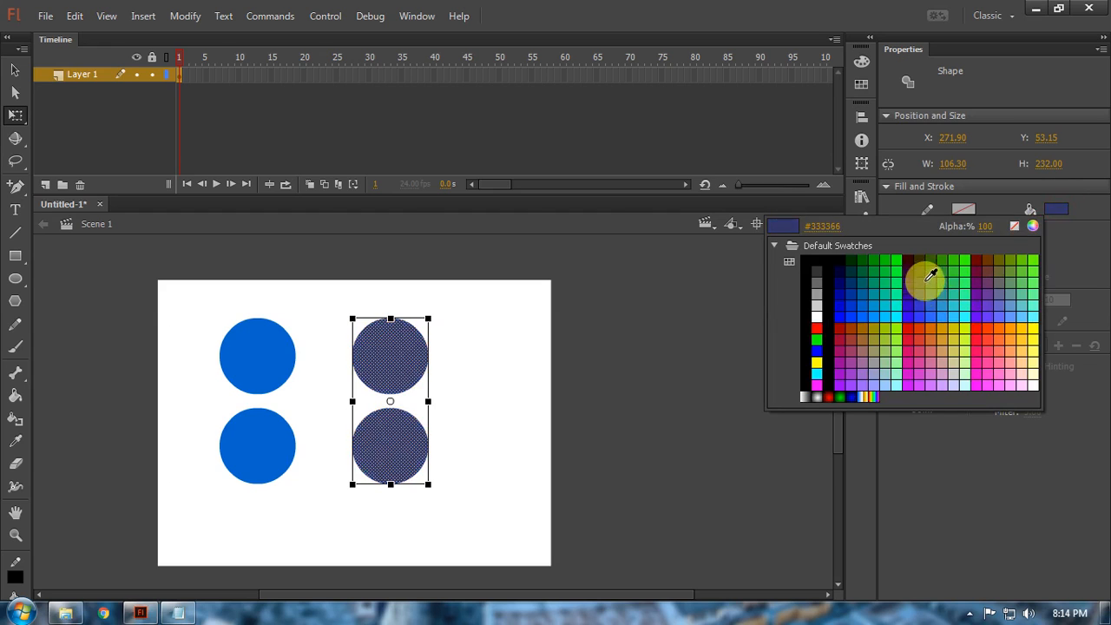
{"action": "left_click", "coordinate": [928, 271]}
Step: Change the fill of the lower green circle to dark maroon
{"action": "left_click", "coordinate": [401, 443]}
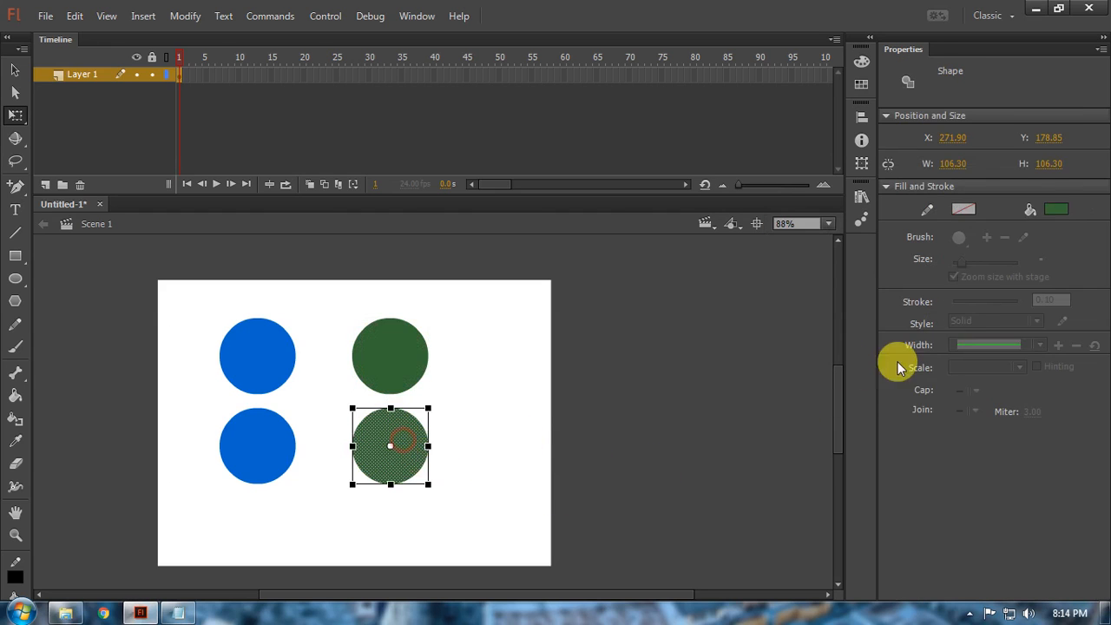
{"action": "left_click", "coordinate": [1046, 210]}
{"action": "left_click", "coordinate": [911, 261]}
{"action": "left_click", "coordinate": [482, 383]}
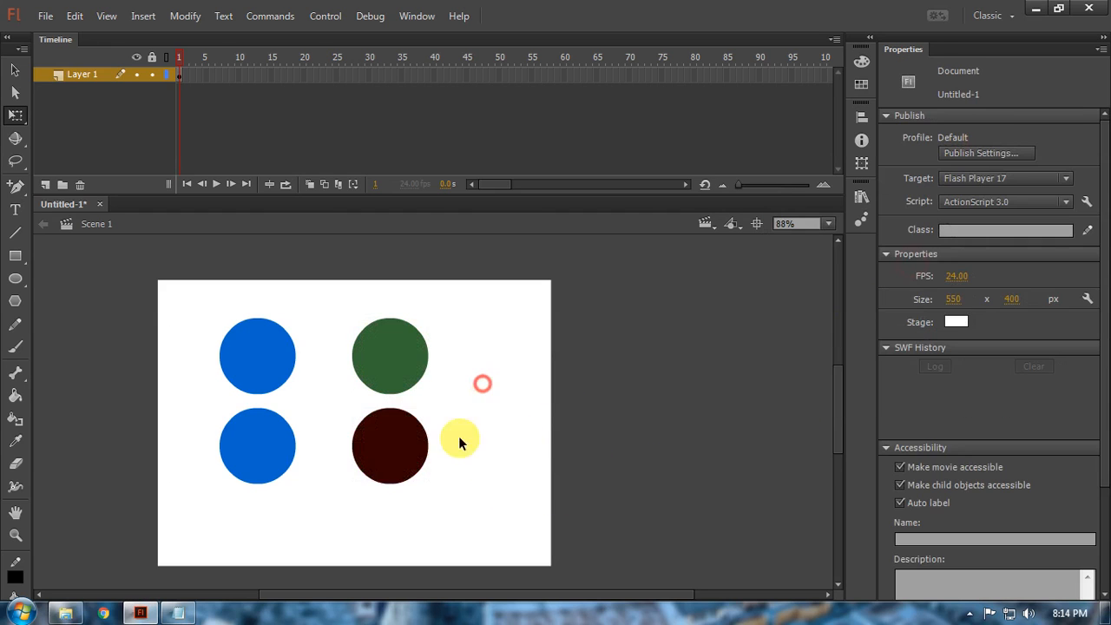
Step: Zoom in on the four circles and hide the Timeline and Properties panels
{"action": "left_click_drag", "start_coordinate": [215, 310], "coordinate": [536, 506]}
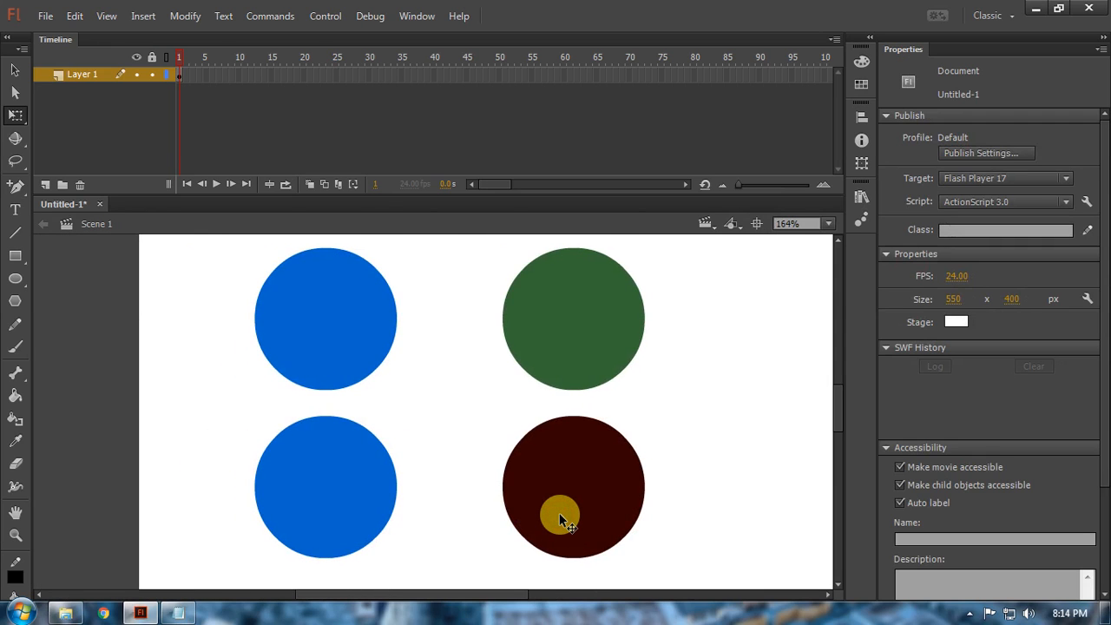
{"action": "key", "text": "ctrl+alt+t"}
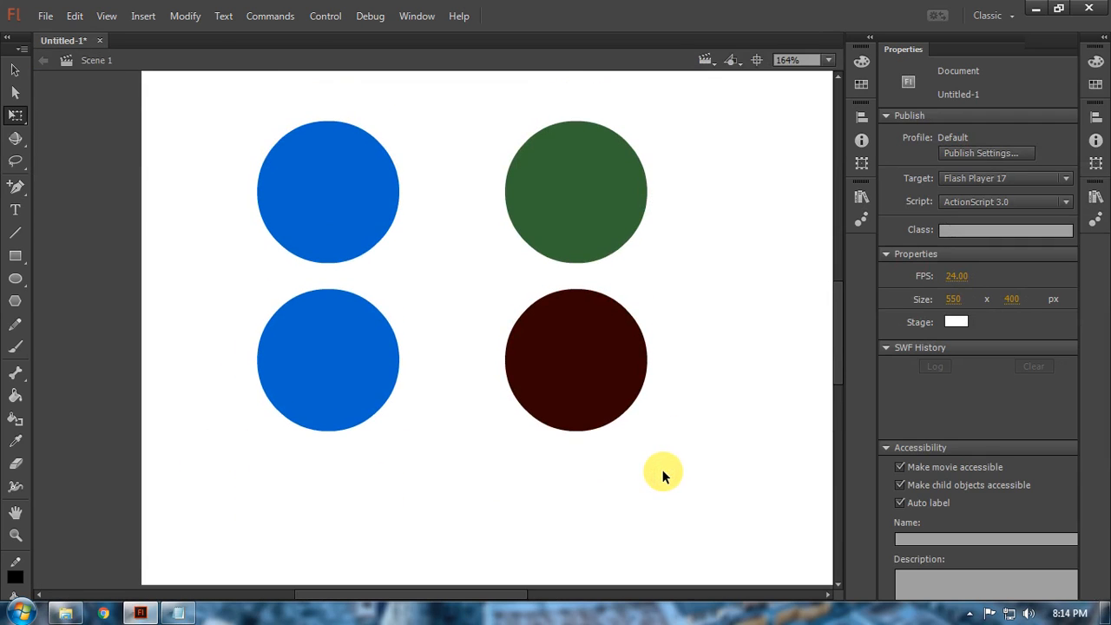
{"action": "key", "text": "ctrl+F3"}
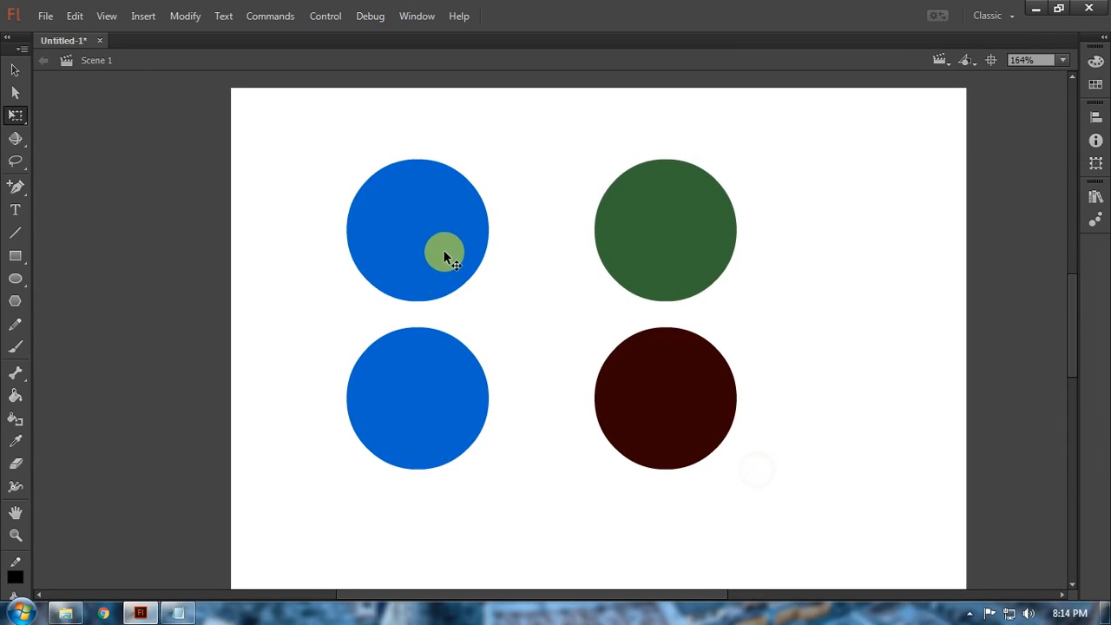
Step: Move the lower blue circle straight up to overlap the upper one, undo a test move away, and deselect it so the fills merge
{"action": "left_click", "coordinate": [440, 398]}
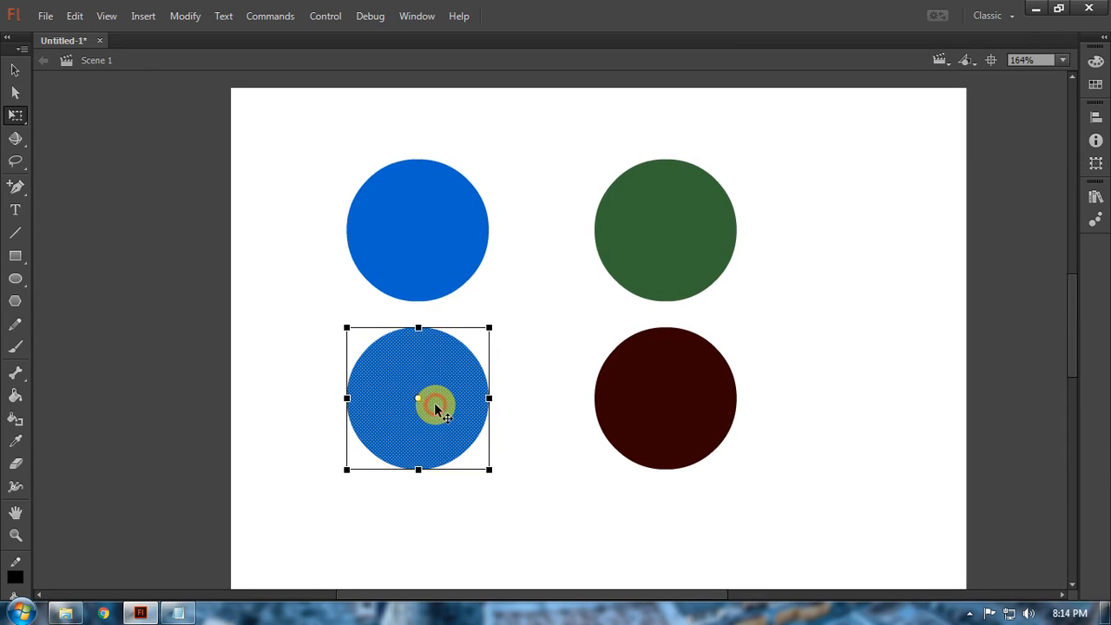
{"action": "key", "text": "v"}
{"action": "left_click_drag", "start_coordinate": [420, 426], "coordinate": [417, 338]}
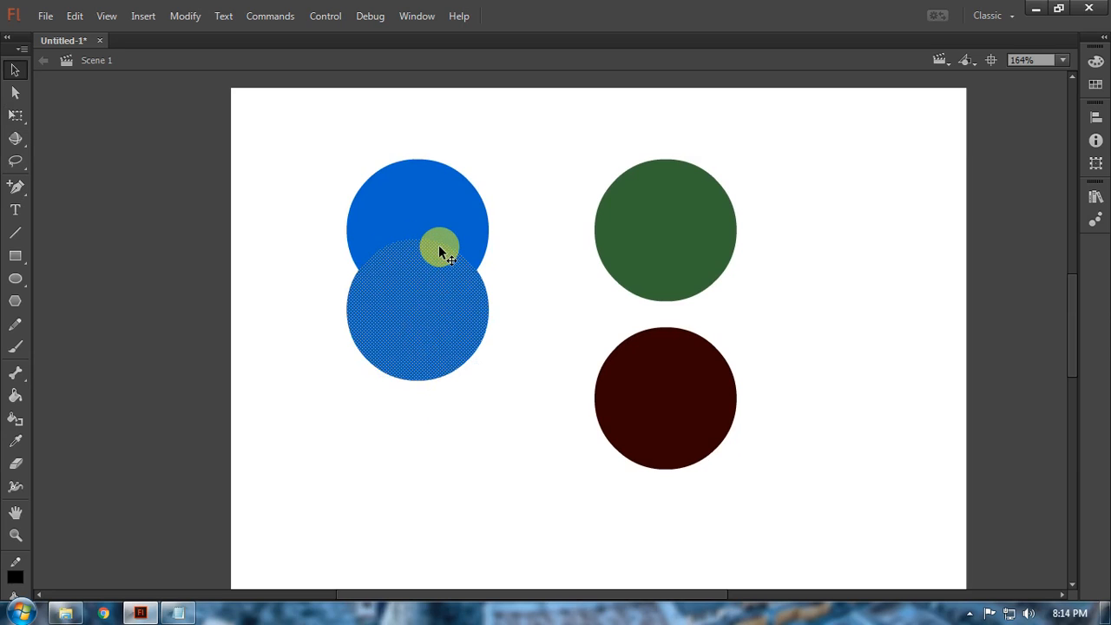
{"action": "left_click_drag", "start_coordinate": [425, 308], "coordinate": [243, 419]}
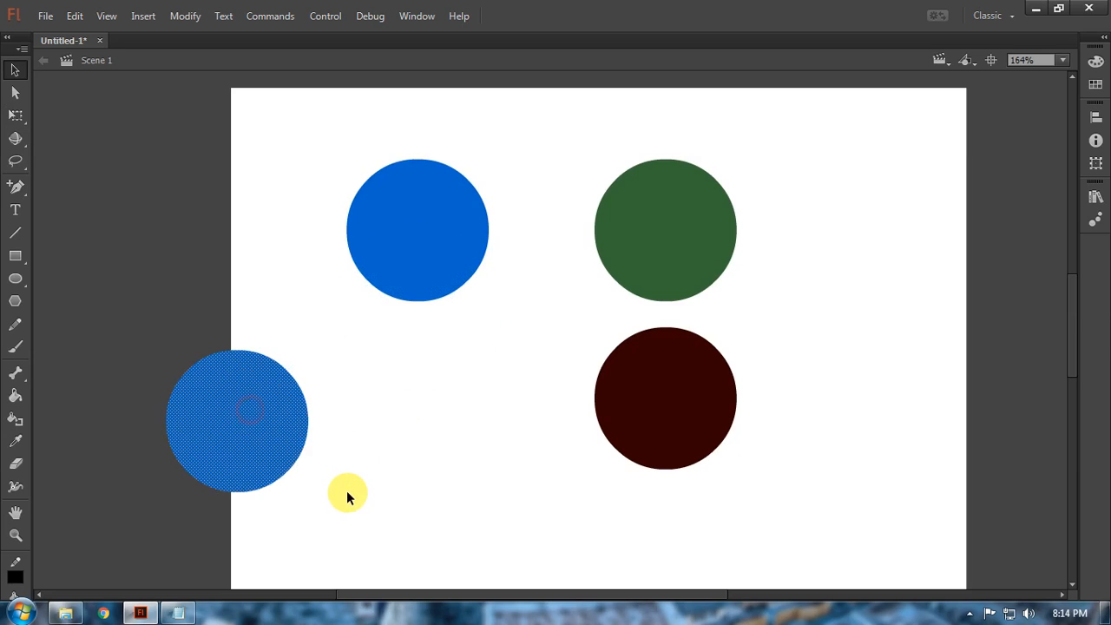
{"action": "key", "text": "ctrl+z"}
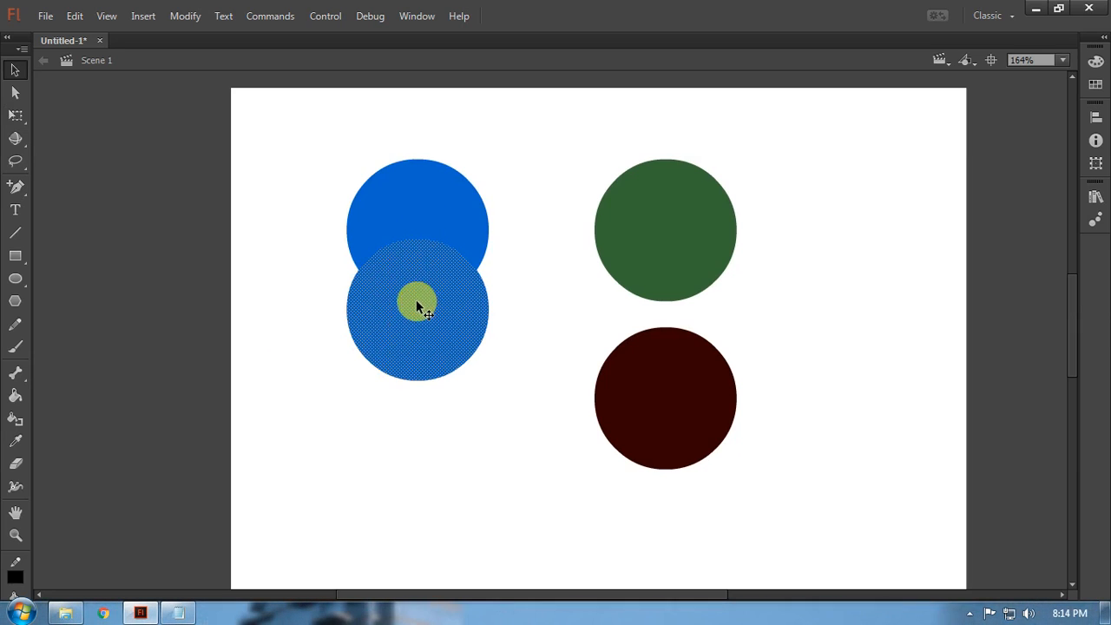
{"action": "left_click", "coordinate": [515, 353]}
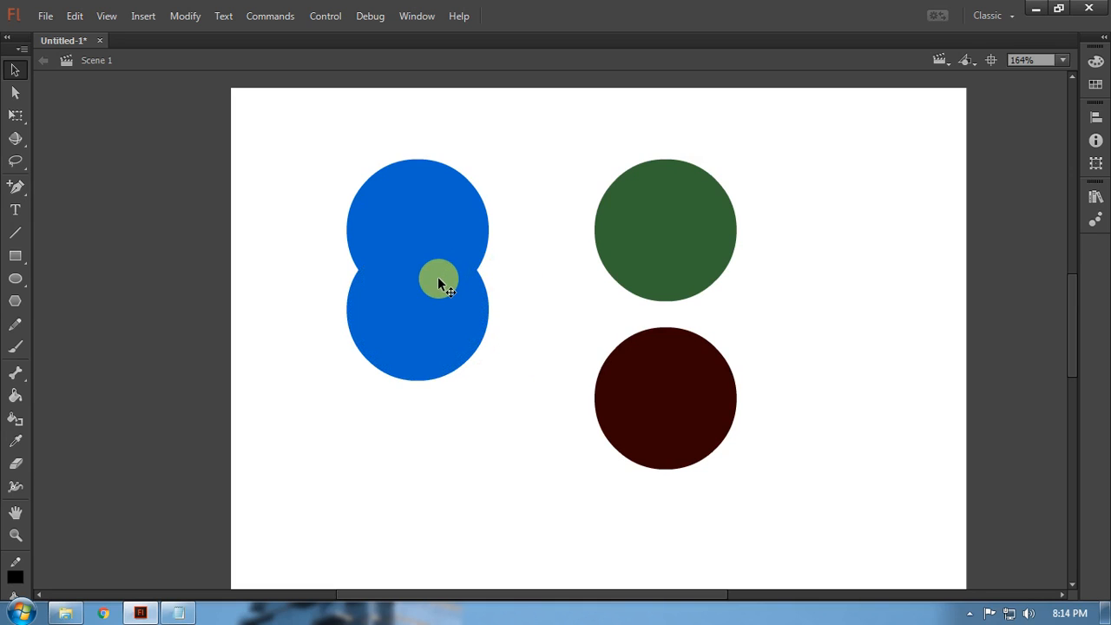
Step: Move the maroon circle straight up over the green circle's lower part and shift the merged blue shape toward the stage's left edge
{"action": "left_click_drag", "start_coordinate": [665, 422], "coordinate": [655, 340]}
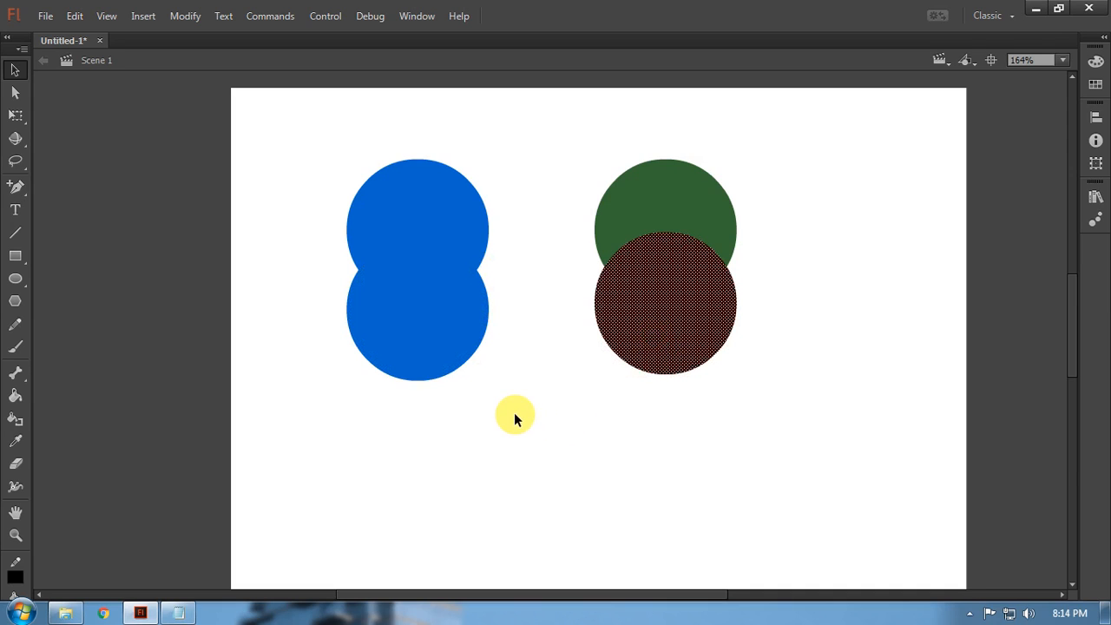
{"action": "left_click_drag", "start_coordinate": [418, 289], "coordinate": [339, 286]}
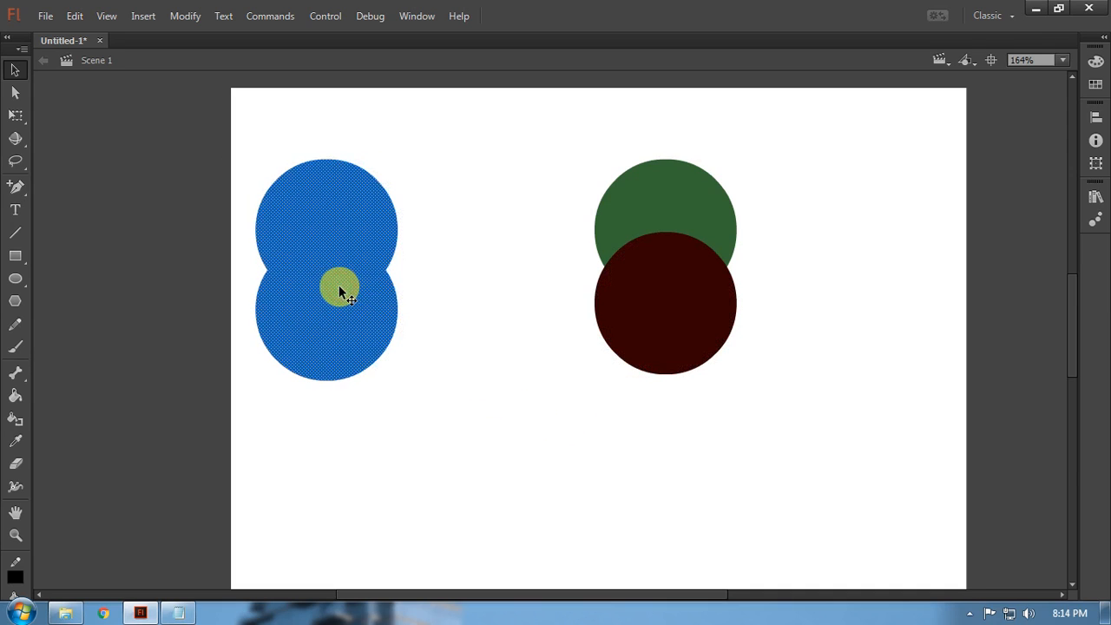
Step: Try moving the maroon circle away from the green one, and undo the move
{"action": "left_click", "coordinate": [700, 315]}
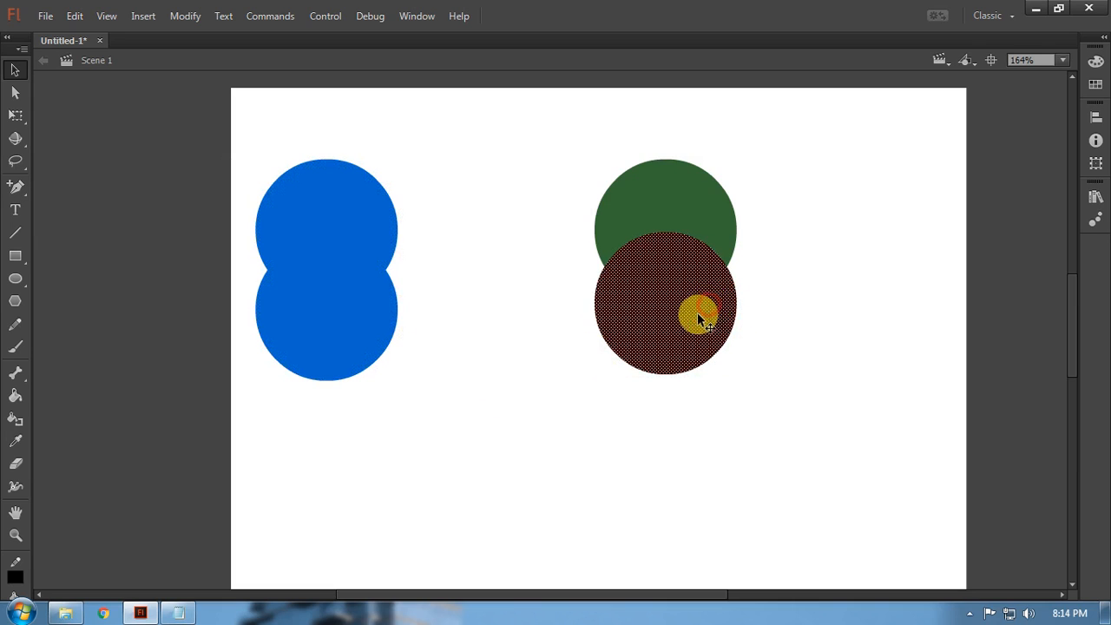
{"action": "left_click_drag", "start_coordinate": [665, 309], "coordinate": [794, 325]}
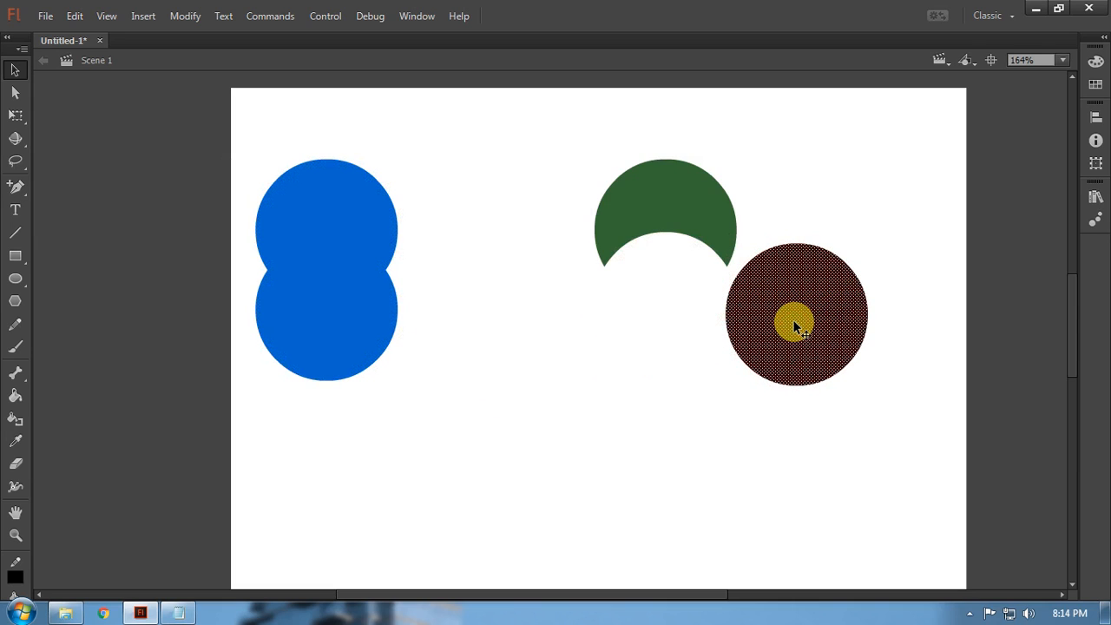
{"action": "key", "text": "ctrl+z"}
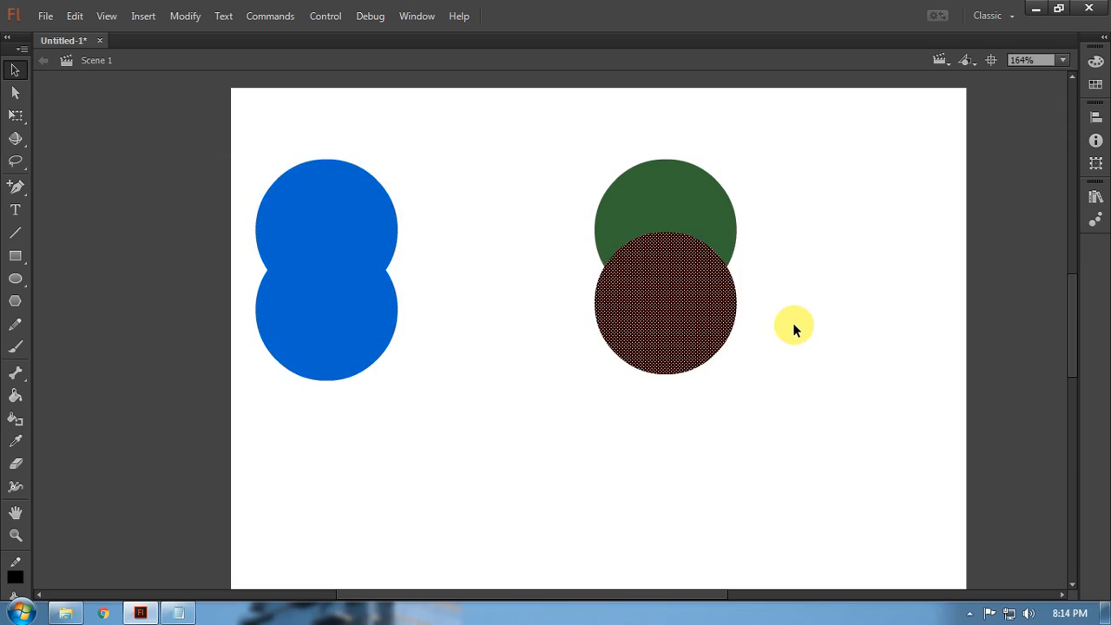
Step: Marquee-select the merged blue shape and the overlapping green and maroon pair in turn, and clear the selection
{"action": "left_click", "coordinate": [568, 436]}
{"action": "left_click_drag", "start_coordinate": [446, 153], "coordinate": [177, 434]}
{"action": "left_click_drag", "start_coordinate": [579, 149], "coordinate": [886, 468]}
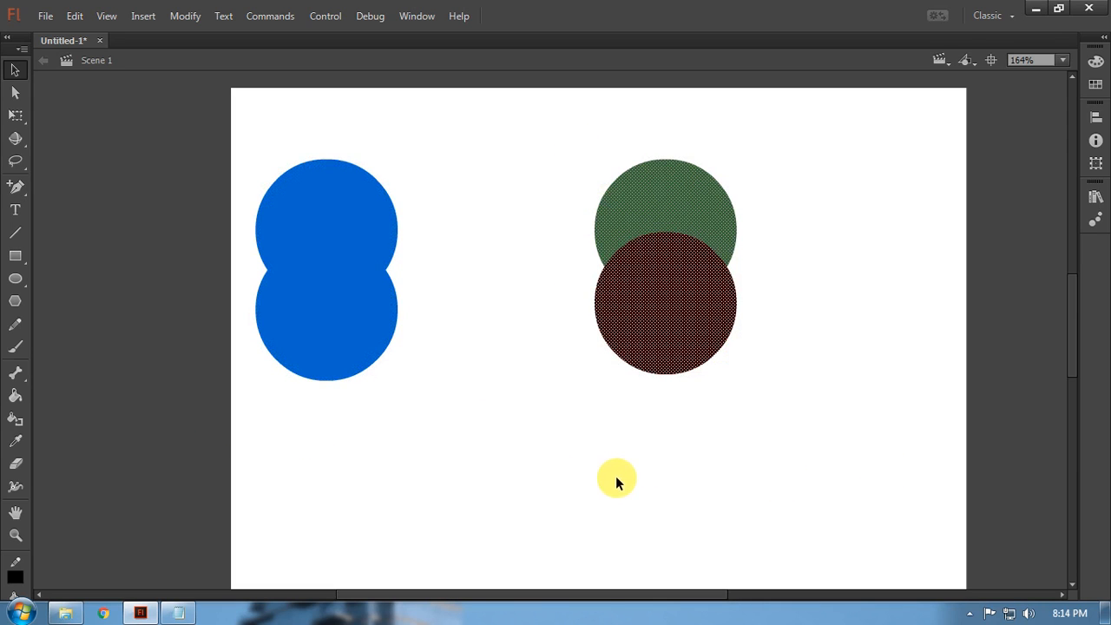
{"action": "mouse_move", "coordinate": [456, 399]}
{"action": "left_mouse_down"}
{"action": "mouse_move", "coordinate": [419, 401]}
{"action": "mouse_move", "coordinate": [428, 417]}
{"action": "left_mouse_up"}
{"action": "left_click", "coordinate": [440, 414]}
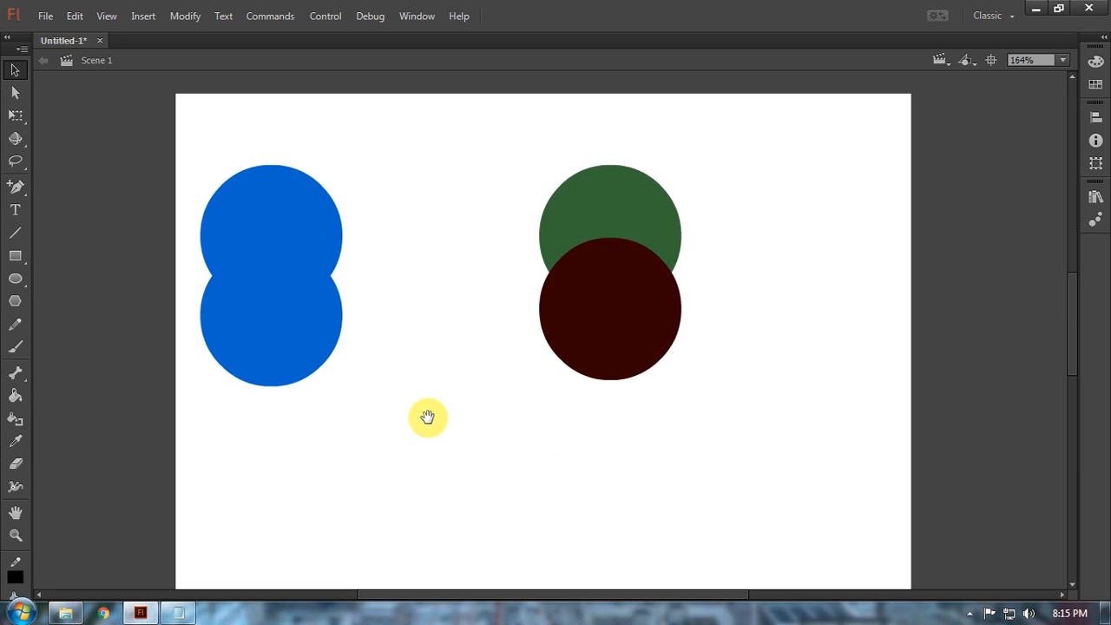
Step: Try erasing part of the merged blue shape's lower right edge, undo the erasure and return to the Selection tool
{"action": "left_click", "coordinate": [315, 339]}
{"action": "key", "text": "e"}
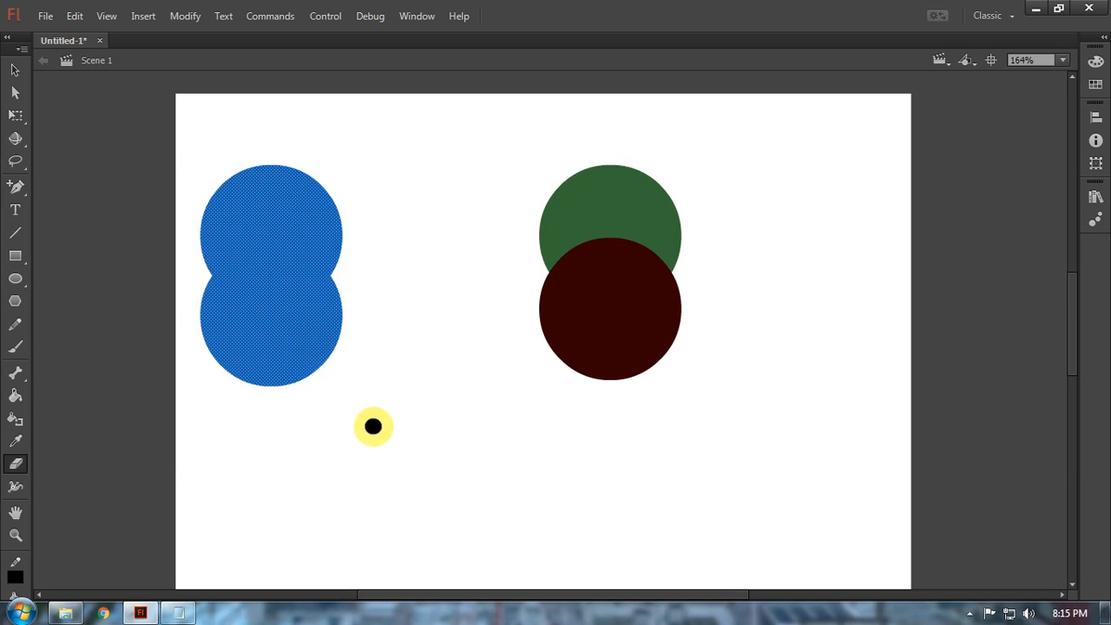
{"action": "mouse_move", "coordinate": [289, 389]}
{"action": "left_mouse_down"}
{"action": "mouse_move", "coordinate": [294, 353]}
{"action": "mouse_move", "coordinate": [359, 317]}
{"action": "left_mouse_up"}
{"action": "key", "text": "ctrl+z"}
{"action": "key", "text": "v"}
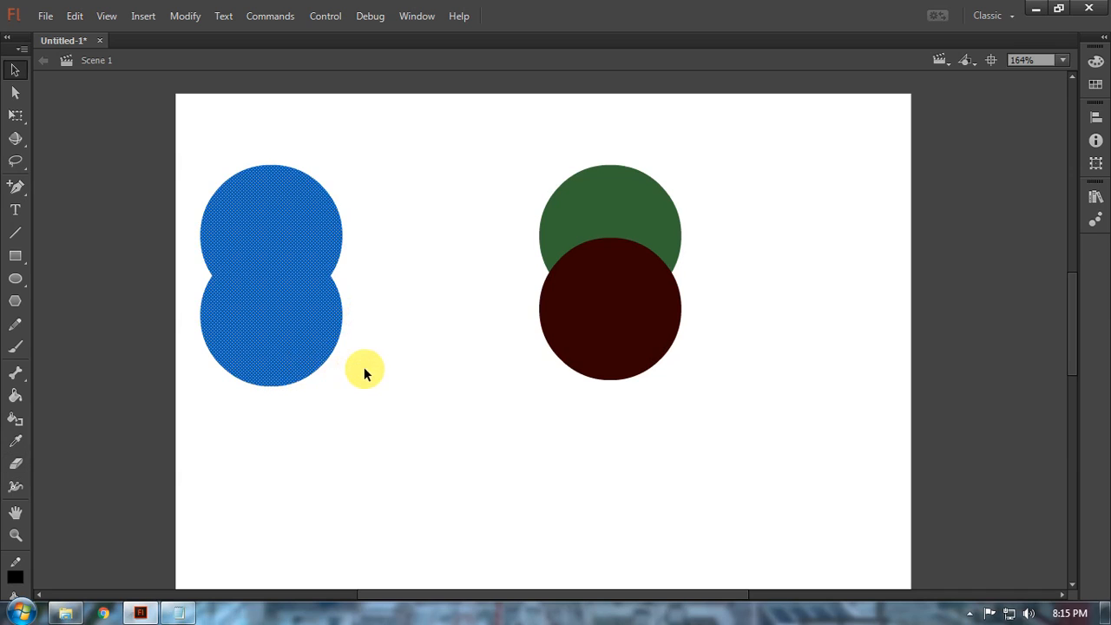
{"action": "left_click", "coordinate": [365, 372]}
Step: Move the merged blue shape closer to the green and maroon pair, and shift that pair down together
{"action": "left_click_drag", "start_coordinate": [291, 339], "coordinate": [426, 373]}
{"action": "left_click", "coordinate": [602, 322]}
{"action": "left_click", "coordinate": [605, 219], "text": "shift"}
{"action": "left_click_drag", "start_coordinate": [595, 298], "coordinate": [590, 365]}
{"action": "left_click", "coordinate": [786, 382]}
Step: Zoom in on both overlapping shapes and select the blue shape and the maroon circle in turn to compare them
{"action": "key", "text": "z"}
{"action": "left_click_drag", "start_coordinate": [338, 224], "coordinate": [893, 473]}
{"action": "left_click_drag", "start_coordinate": [683, 471], "coordinate": [868, 478]}
{"action": "scroll", "coordinate": [671, 456], "scroll_direction": "left", "scroll_amount": 2}
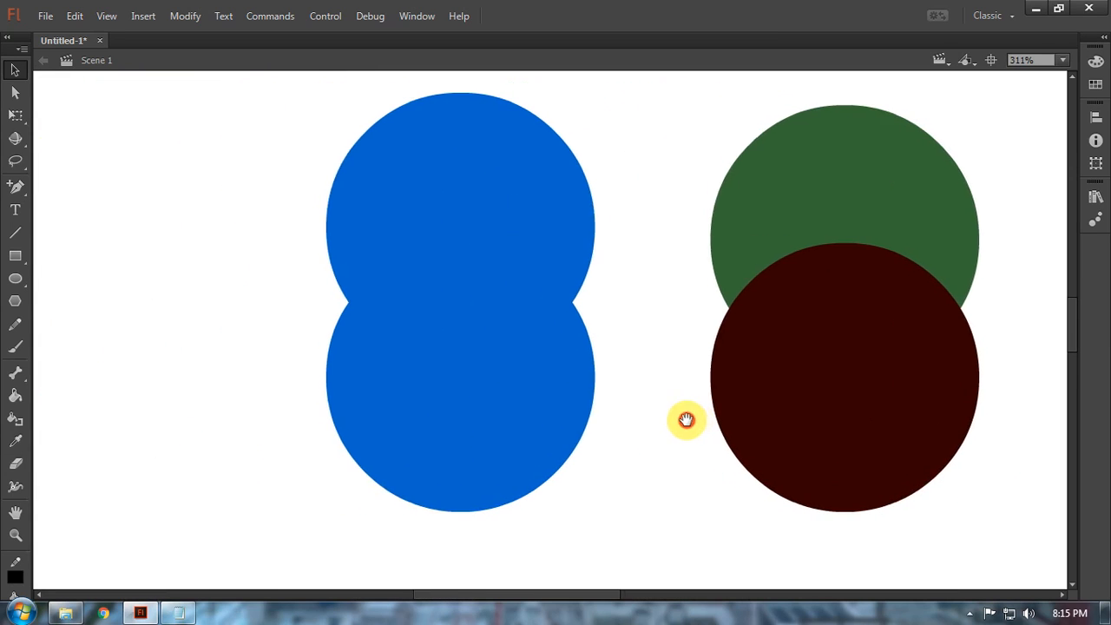
{"action": "scroll", "coordinate": [632, 404], "scroll_direction": "down", "scroll_amount": 2}
{"action": "left_click", "coordinate": [457, 412]}
{"action": "left_click", "coordinate": [806, 390]}
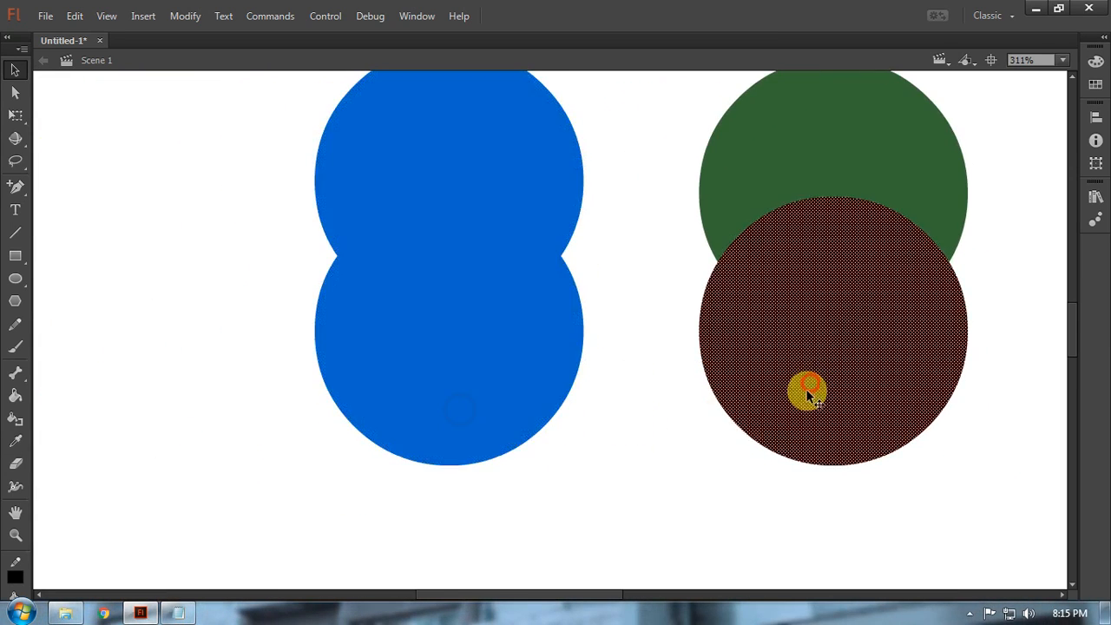
Step: Select the merged blue shape, the green part and the maroon circle in turn to compare how each one selects
{"action": "left_click", "coordinate": [580, 339]}
{"action": "left_click", "coordinate": [897, 137]}
{"action": "left_click", "coordinate": [840, 354]}
{"action": "left_click", "coordinate": [508, 255]}
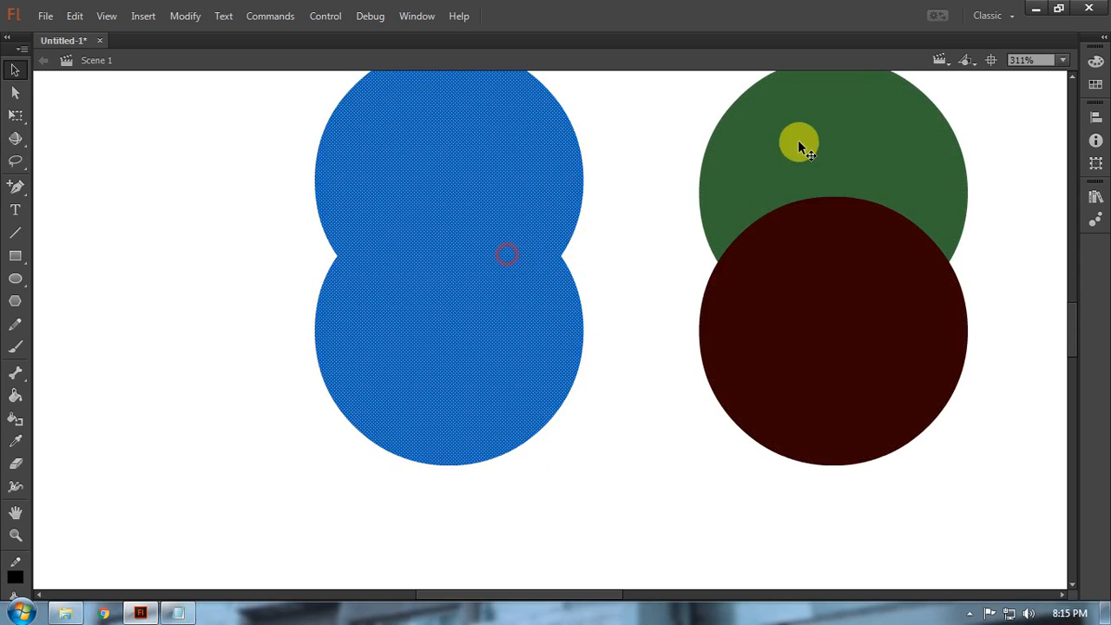
{"action": "left_click", "coordinate": [799, 144]}
{"action": "left_click", "coordinate": [810, 304]}
{"action": "left_click", "coordinate": [441, 231]}
{"action": "left_click", "coordinate": [782, 147]}
{"action": "left_click", "coordinate": [824, 308]}
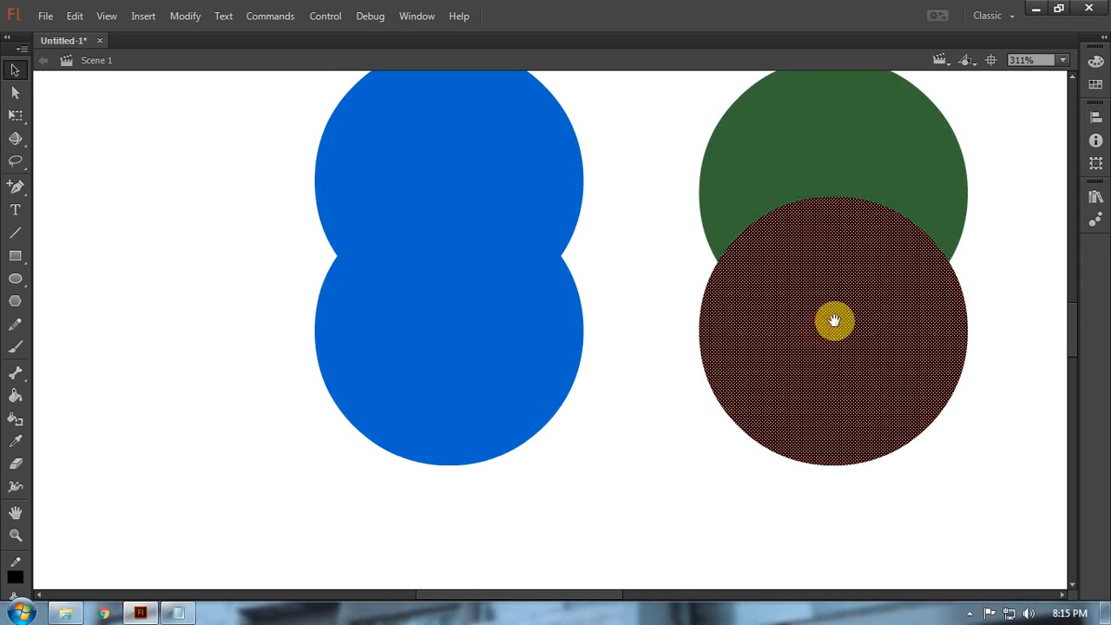
Step: Select the green shape, show the Properties inspector and set its fill to the colour sampled from the maroon circle
{"action": "scroll", "coordinate": [578, 340], "scroll_direction": "right", "scroll_amount": 3}
{"action": "left_click", "coordinate": [858, 348]}
{"action": "scroll", "coordinate": [677, 313], "scroll_direction": "left", "scroll_amount": 2}
{"action": "scroll", "coordinate": [677, 313], "scroll_direction": "up", "scroll_amount": 1}
{"action": "left_click", "coordinate": [635, 286]}
{"action": "scroll", "coordinate": [633, 338], "scroll_direction": "right", "scroll_amount": 4}
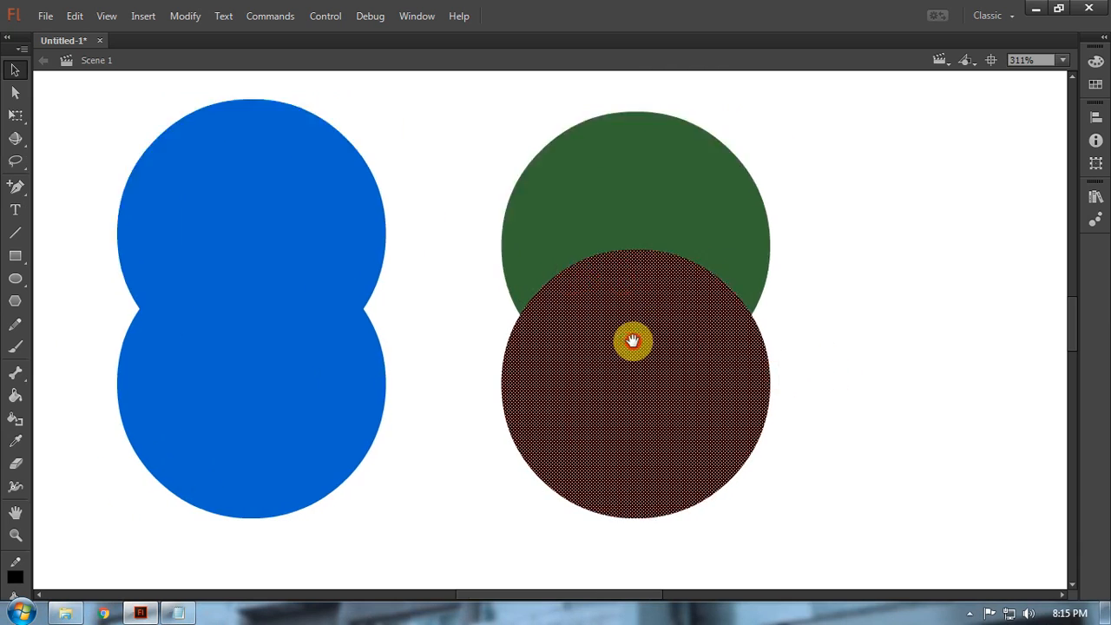
{"action": "left_click", "coordinate": [590, 169]}
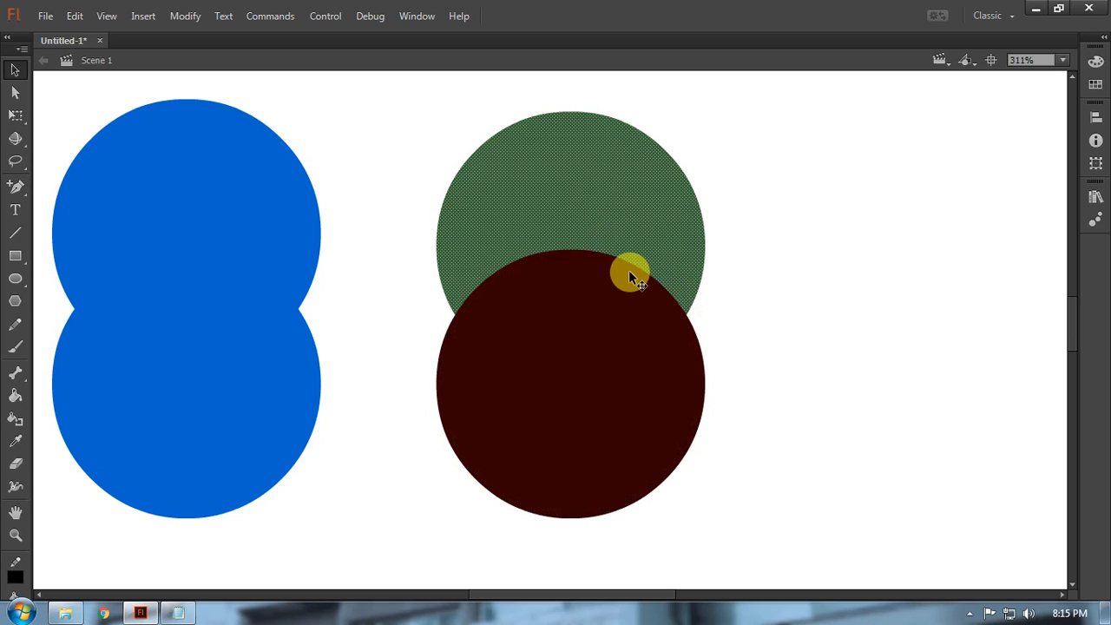
{"action": "key", "text": "ctrl+F3"}
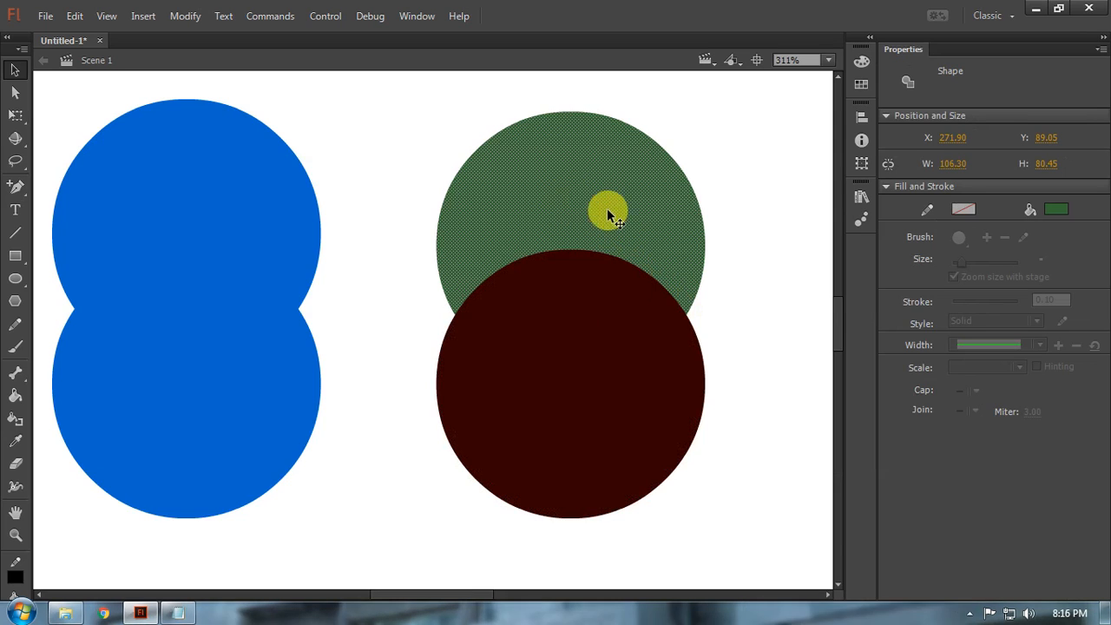
{"action": "left_click", "coordinate": [1059, 210]}
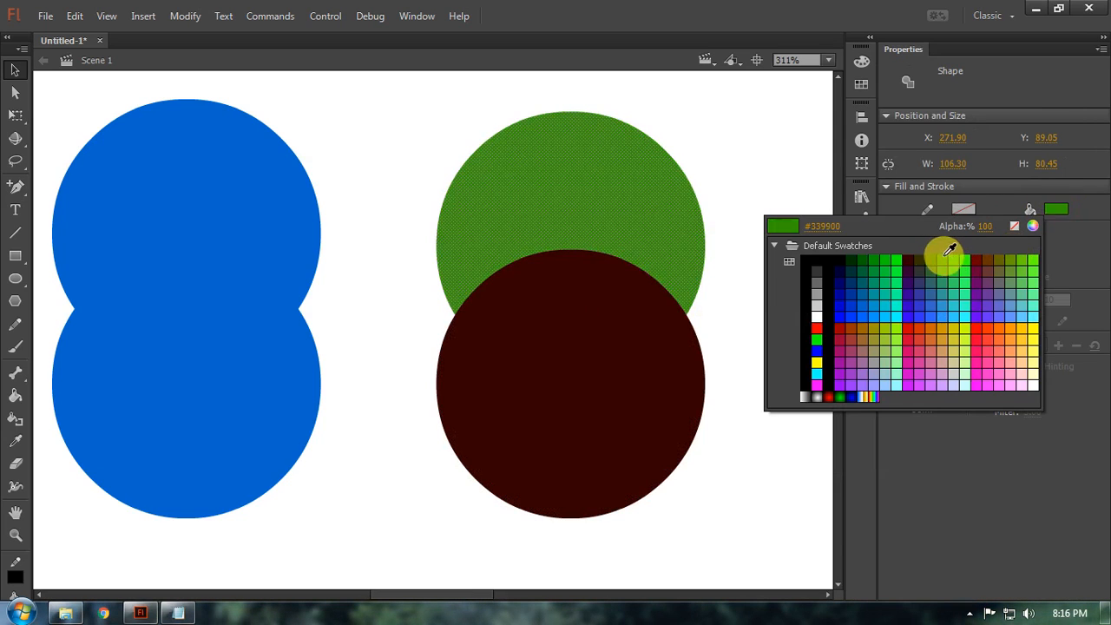
{"action": "left_click", "coordinate": [666, 311]}
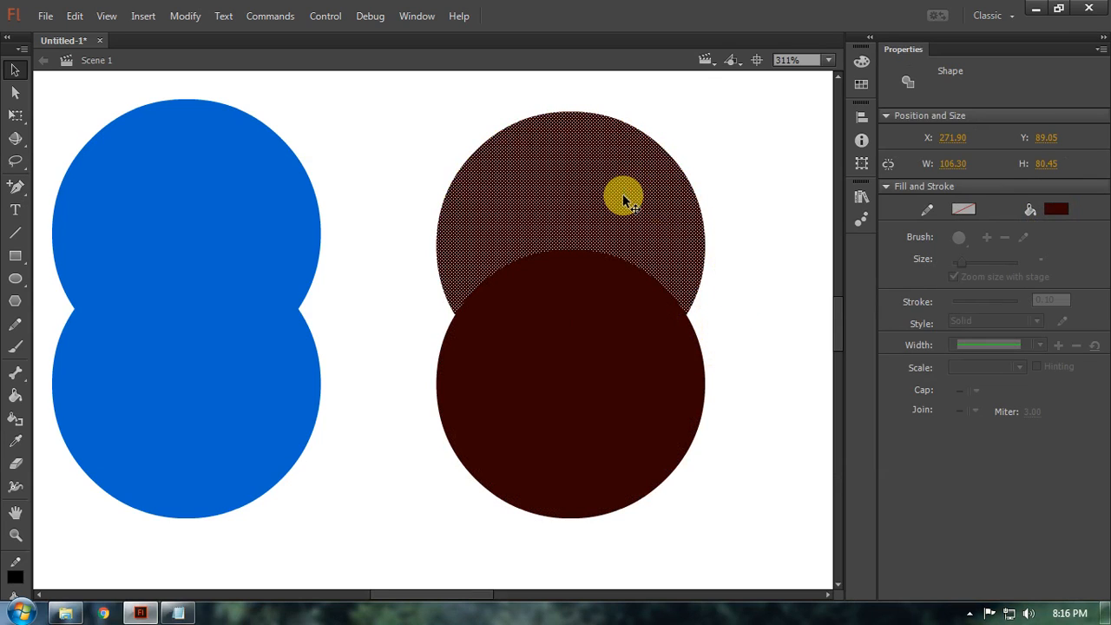
Step: Try moving the recoloured upper part, undo that, and move the merged maroon shape closer to the blue shape
{"action": "left_click_drag", "start_coordinate": [623, 193], "coordinate": [665, 163]}
{"action": "key", "text": "ctrl+z"}
{"action": "left_click", "coordinate": [720, 303]}
{"action": "left_click_drag", "start_coordinate": [585, 294], "coordinate": [488, 290]}
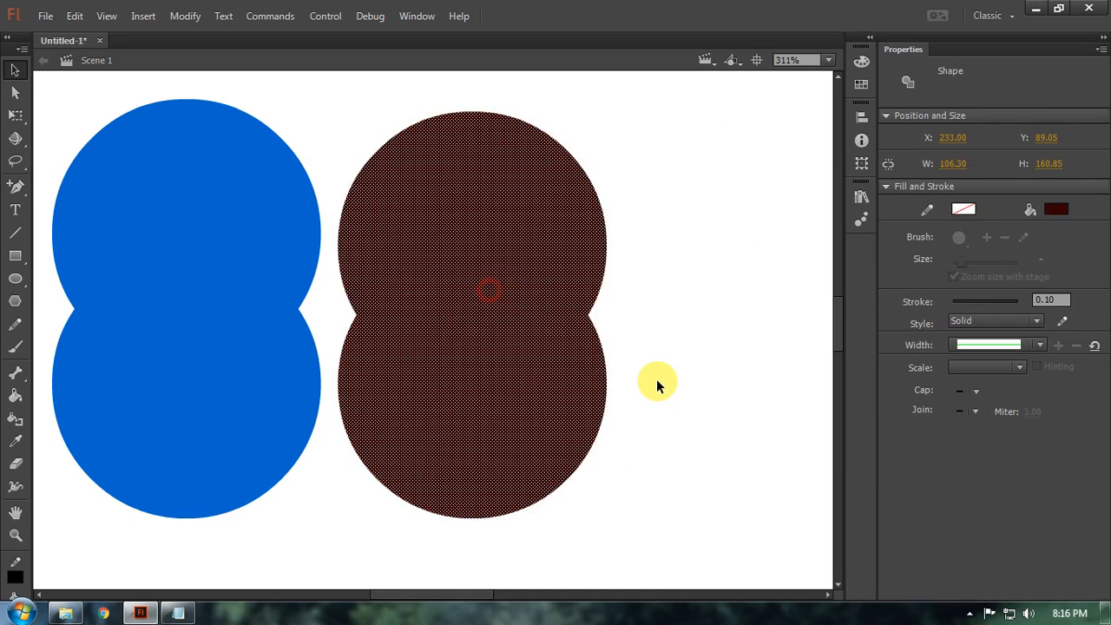
Step: Undo the maroon shape's move and the recolouring of its upper part
{"action": "key", "text": "ctrl+z"}
{"action": "key", "text": "ctrl+z"}
{"action": "key", "text": "ctrl+z"}
{"action": "key", "text": "ctrl+z"}
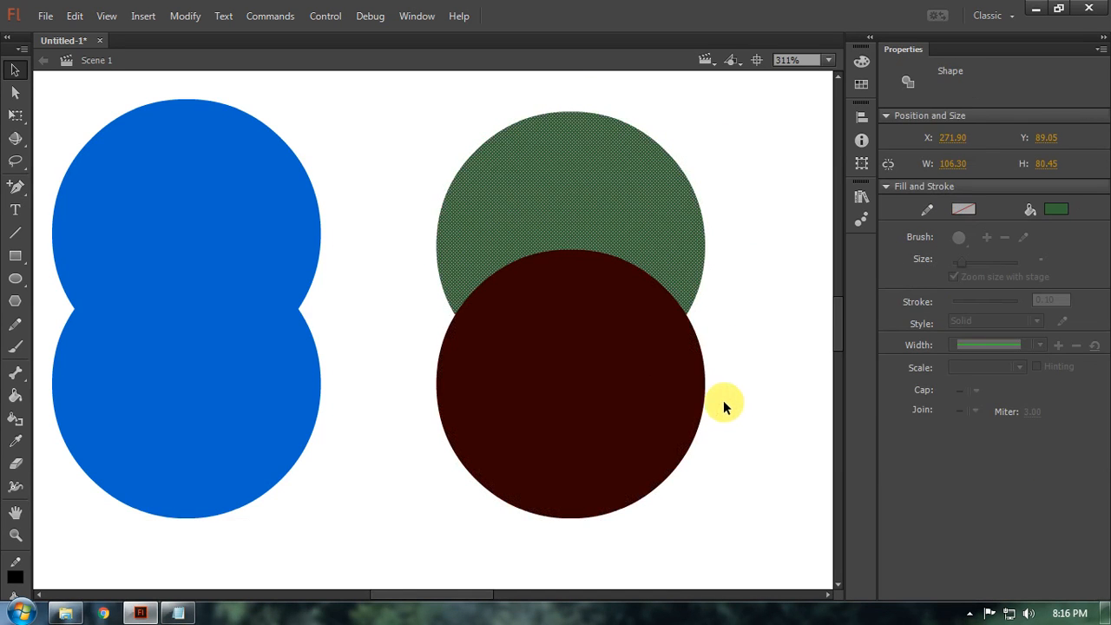
Step: Select the green part, the maroon circle, both together and the blue shape in turn to compare their properties
{"action": "left_click", "coordinate": [750, 328]}
{"action": "left_click", "coordinate": [633, 232]}
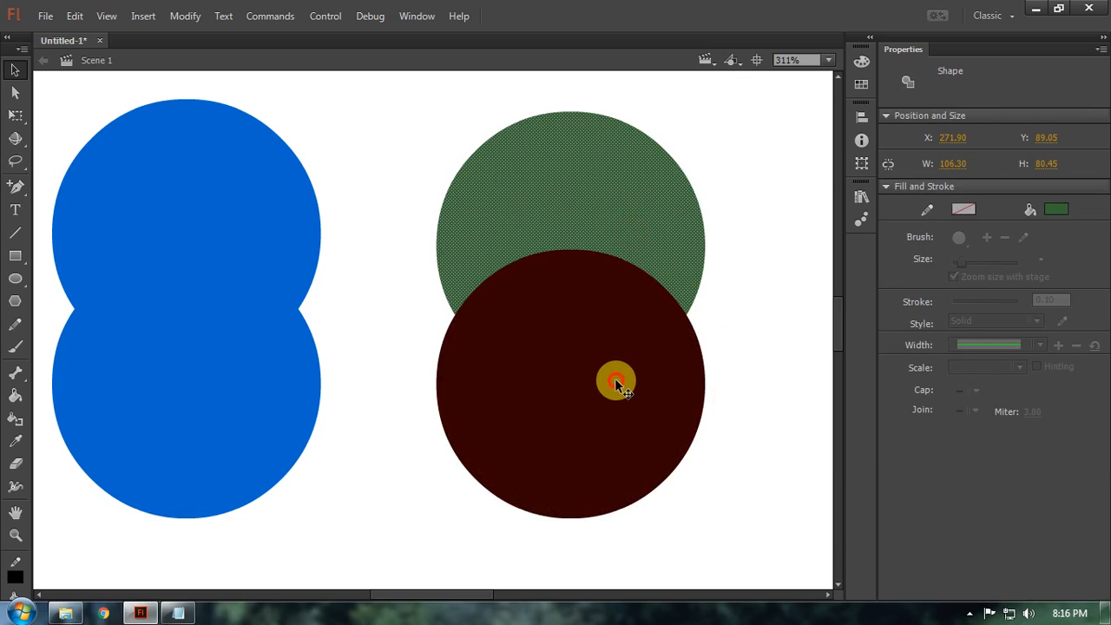
{"action": "left_click", "coordinate": [613, 385]}
{"action": "left_click", "coordinate": [639, 384]}
{"action": "left_click", "coordinate": [667, 194]}
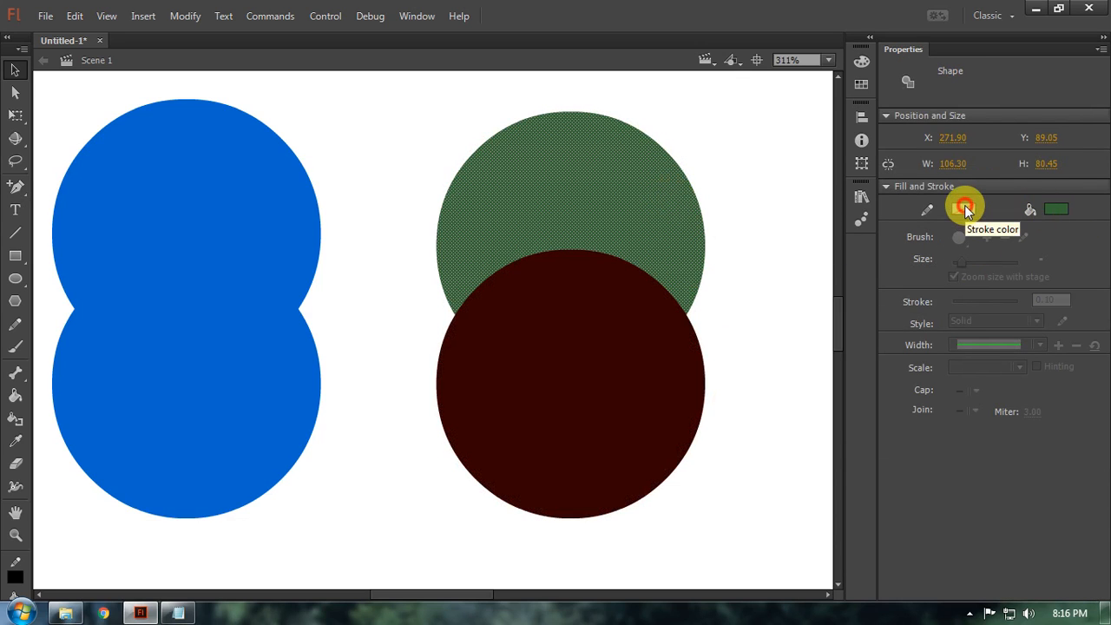
{"action": "left_click", "coordinate": [658, 324]}
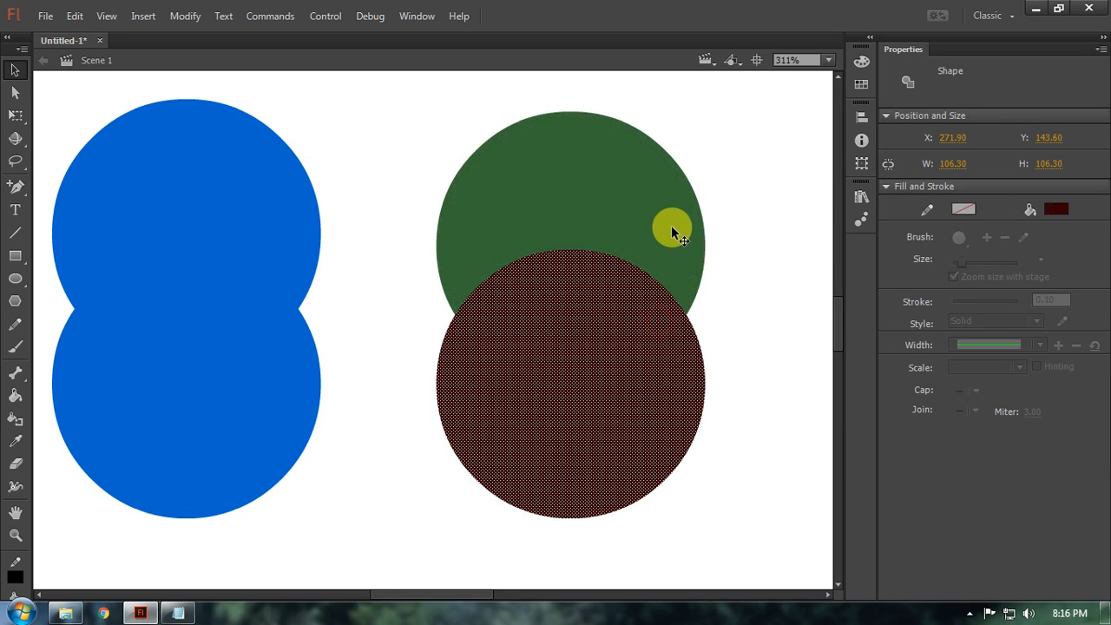
{"action": "left_click", "coordinate": [671, 225], "text": "shift"}
{"action": "left_click", "coordinate": [760, 312]}
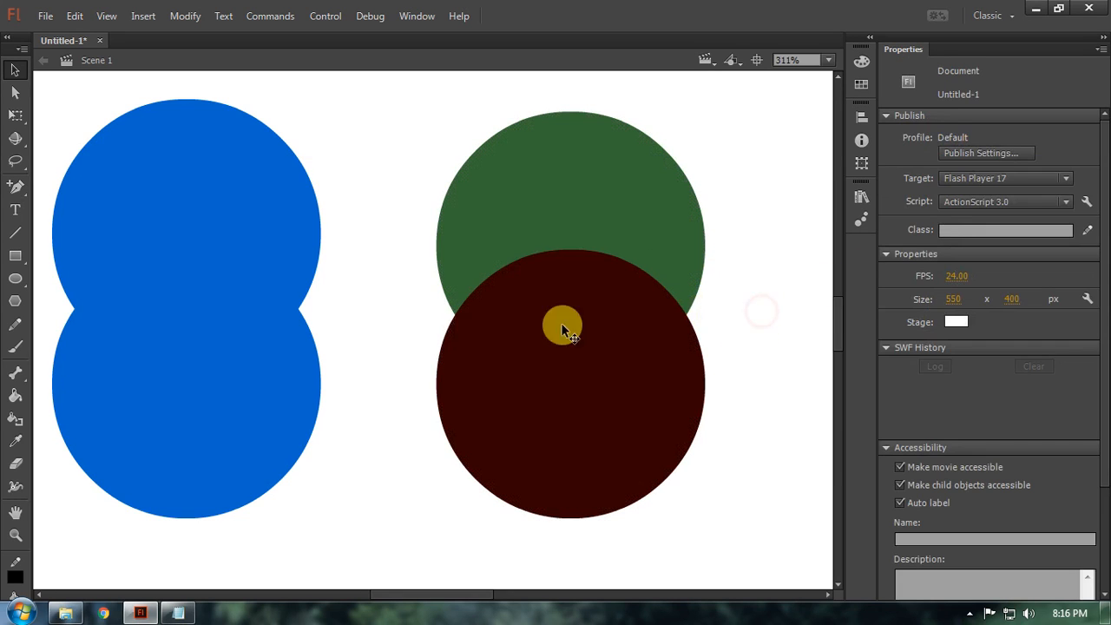
{"action": "left_click", "coordinate": [172, 324]}
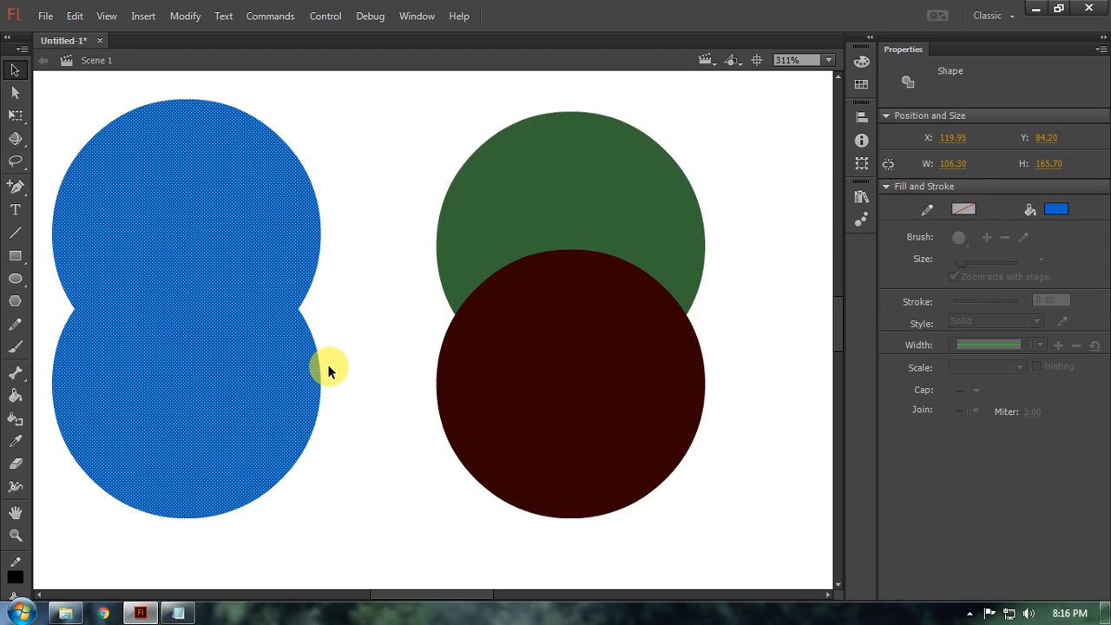
Step: Switch to the Notepad notes and highlight the Drawing Object and Shape lines under Oval
{"action": "left_click", "coordinate": [178, 613]}
{"action": "mouse_move", "coordinate": [74, 467]}
{"action": "left_mouse_down"}
{"action": "mouse_move", "coordinate": [10, 468]}
{"action": "mouse_move", "coordinate": [9, 439]}
{"action": "mouse_move", "coordinate": [87, 462]}
{"action": "left_mouse_up"}
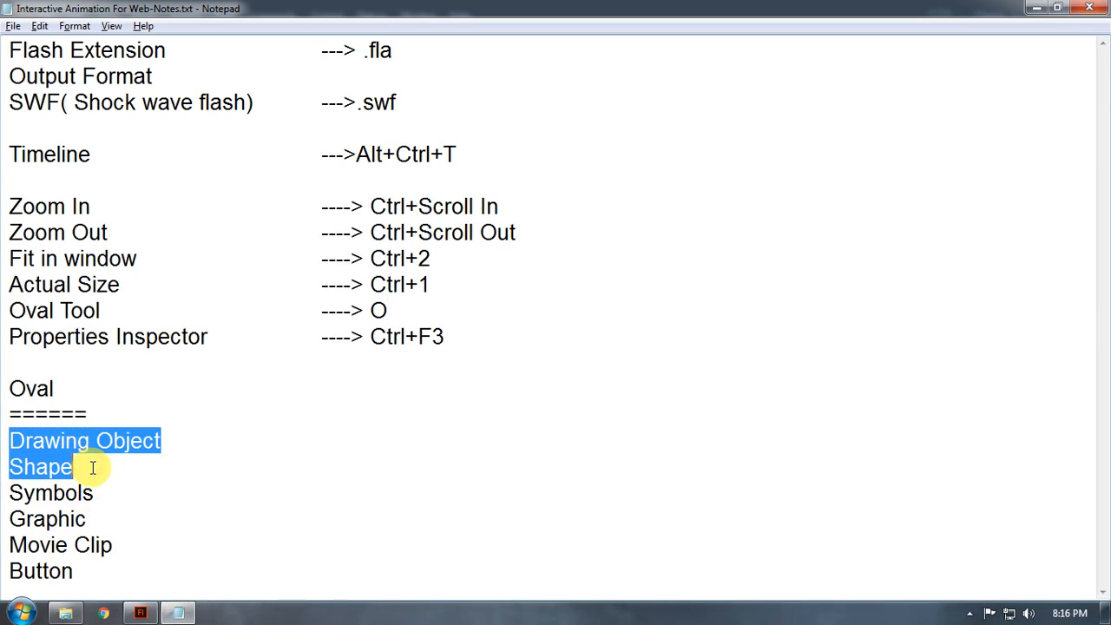
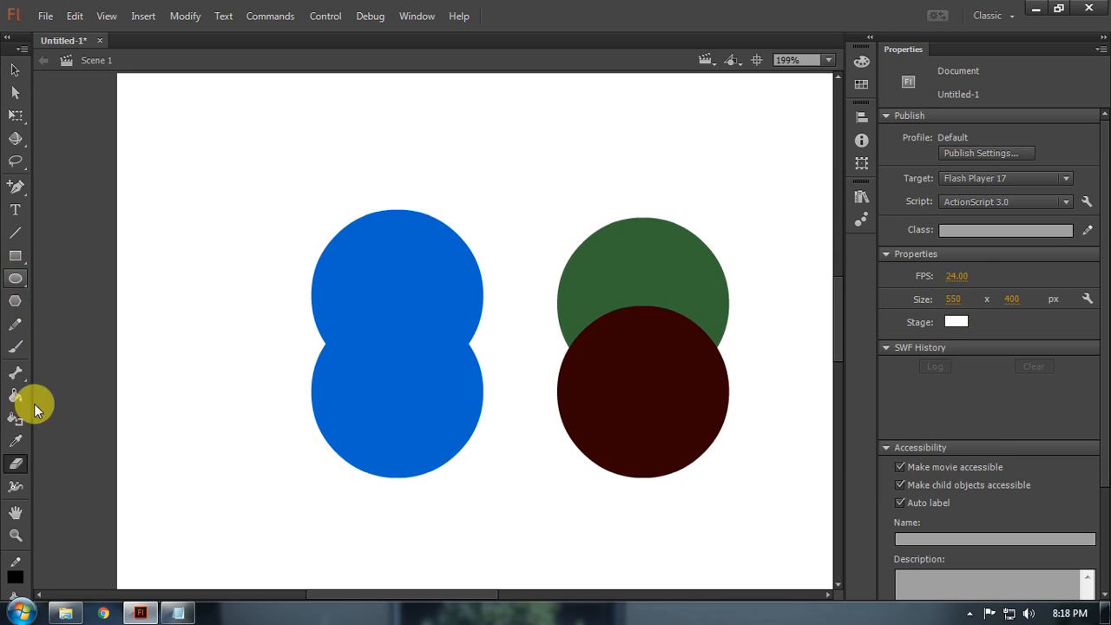
Step: In the Notepad notes, copy the Oval Tool shortcut line and remove it from the list
{"action": "key", "text": "alt+Tab"}
{"action": "left_click", "coordinate": [459, 337]}
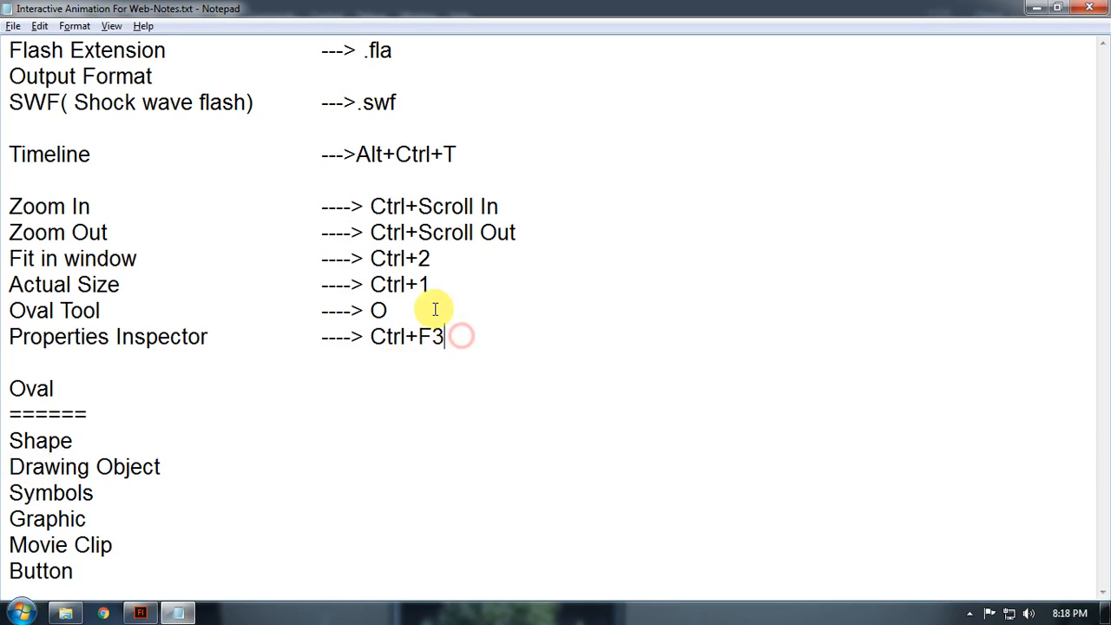
{"action": "left_click_drag", "start_coordinate": [421, 309], "coordinate": [4, 312]}
{"action": "key", "text": "ctrl+c"}
{"action": "key", "text": "Delete"}
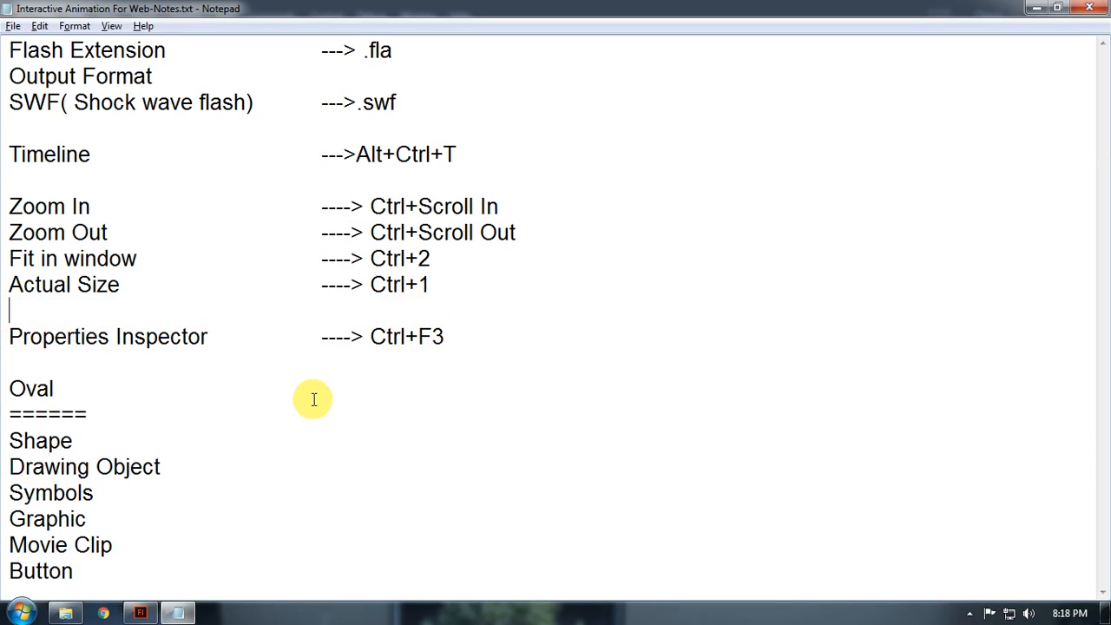
{"action": "key", "text": "Delete"}
Step: Add a "Tools Shortcut" heading below the Properties Inspector line and paste the Oval Tool line under it
{"action": "left_click", "coordinate": [473, 303]}
{"action": "key", "text": "Return"}
{"action": "key", "text": "Return"}
{"action": "type", "text": "T"}
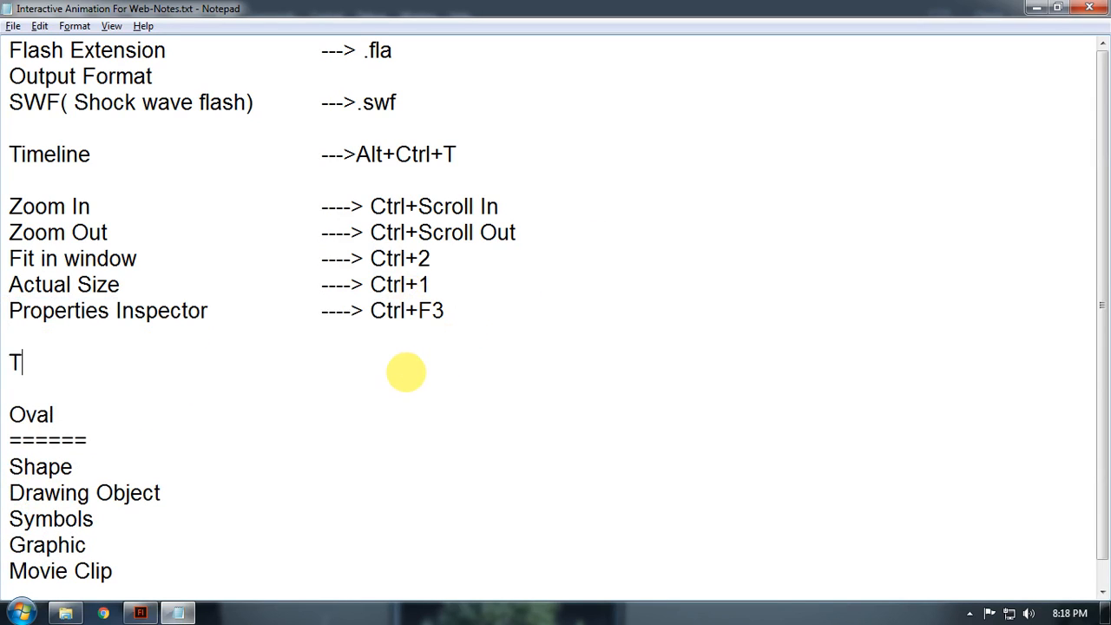
{"action": "type", "text": "ools Sh"}
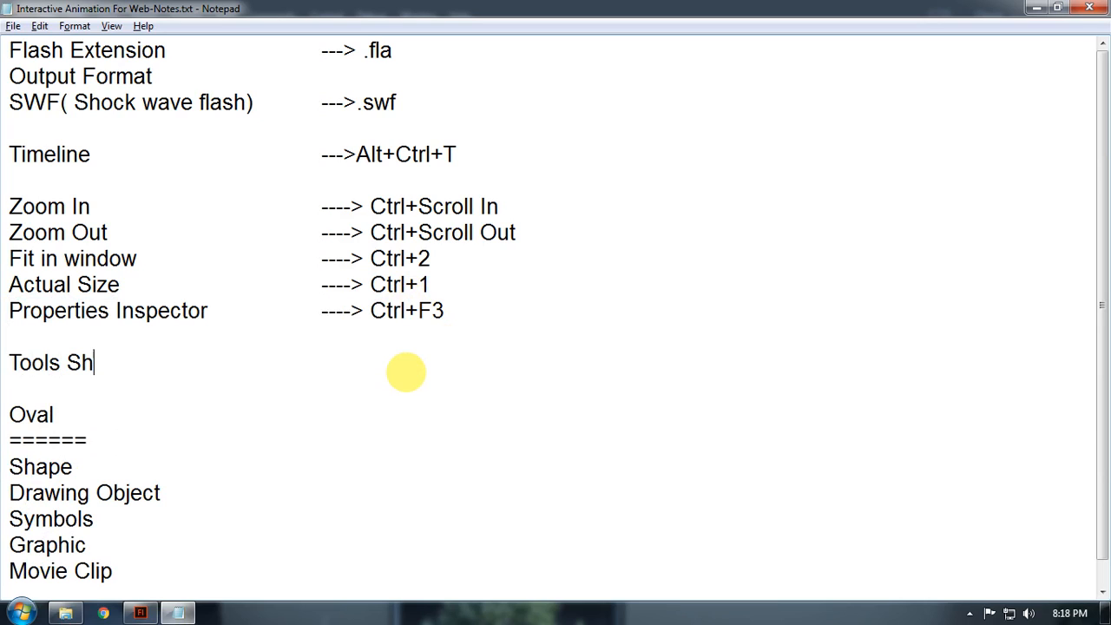
{"action": "type", "text": "ortcut"}
{"action": "key", "text": "Return"}
{"action": "key", "text": "Return"}
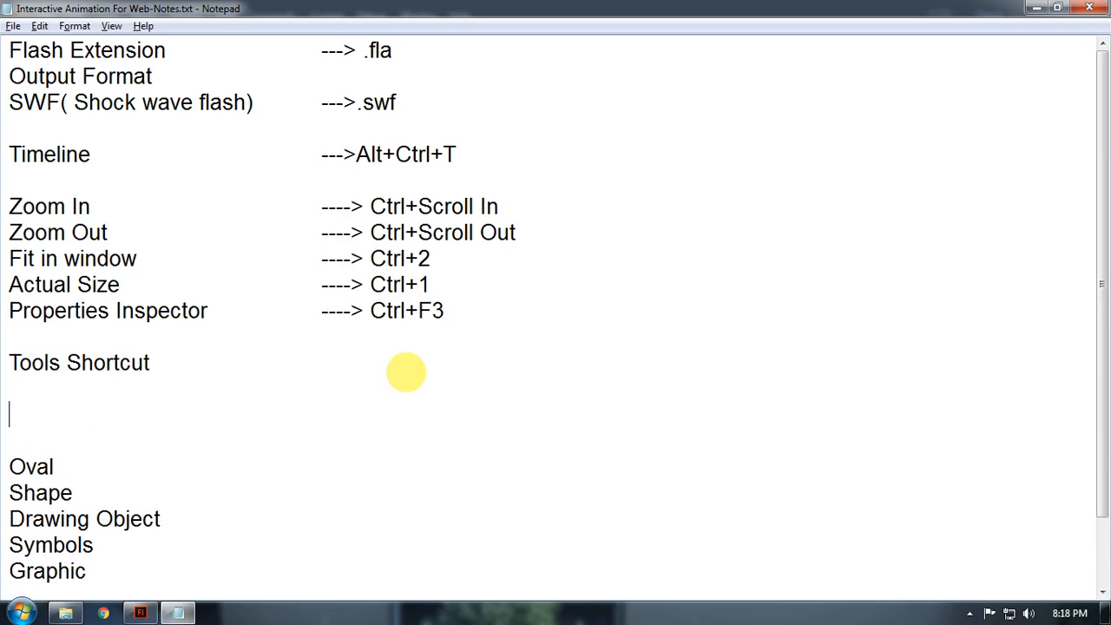
{"action": "key", "text": "ctrl+v"}
Step: Add the lines "Eraser Tool ----> E" and "Move Tool ----> V" below the Oval Tool line
{"action": "type", "text": "E"}
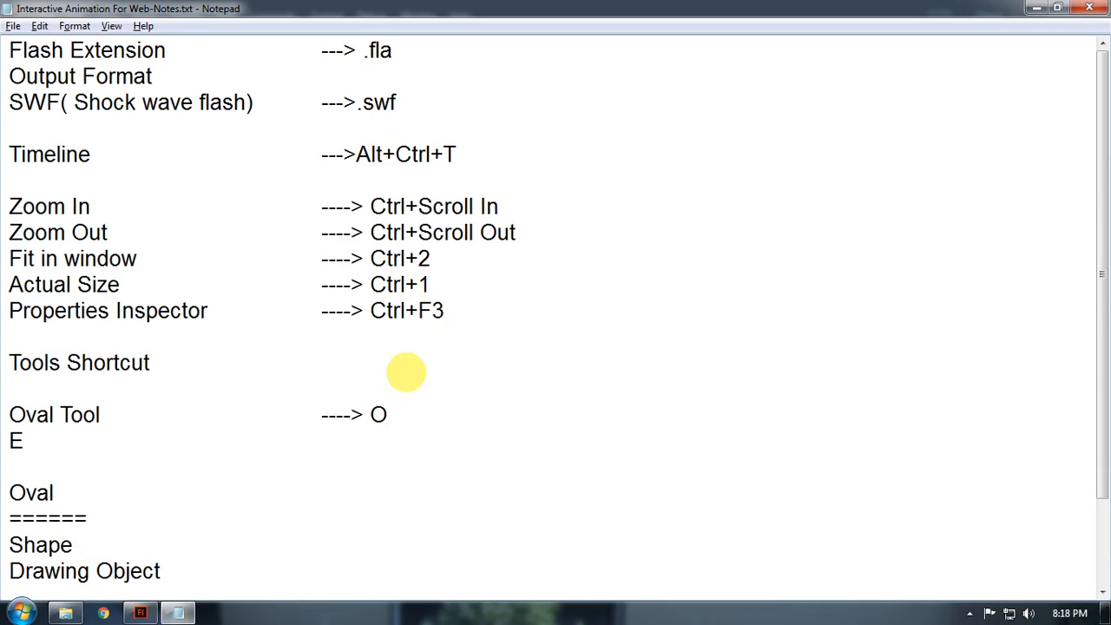
{"action": "type", "text": "raser Tool ----"}
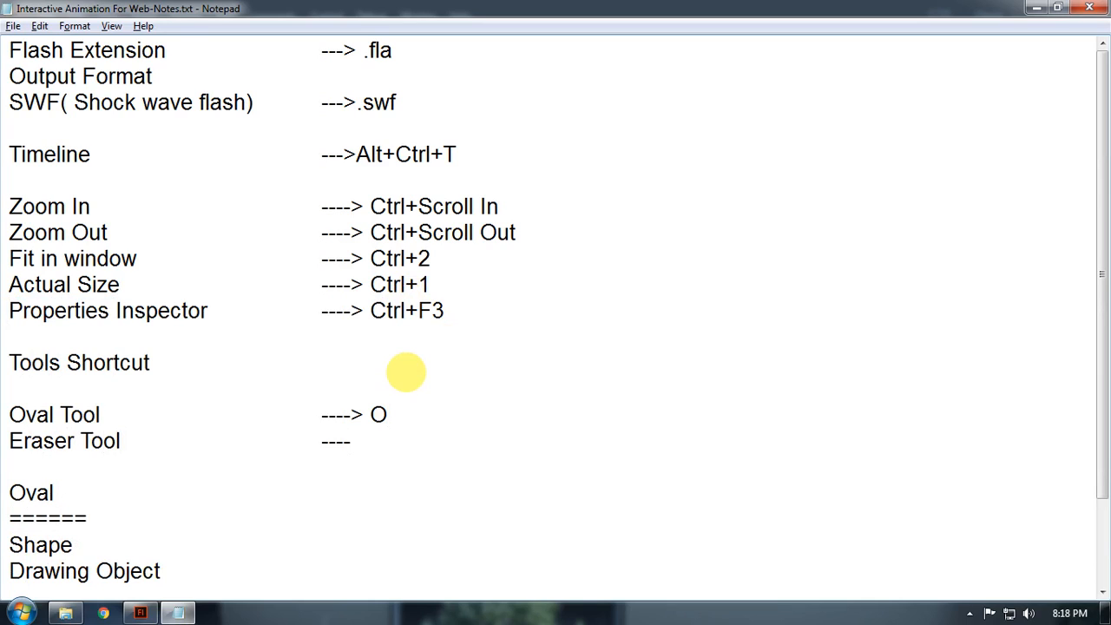
{"action": "type", "text": "E"}
{"action": "key", "text": "End"}
{"action": "key", "text": "Return"}
{"action": "type", "text": "M"}
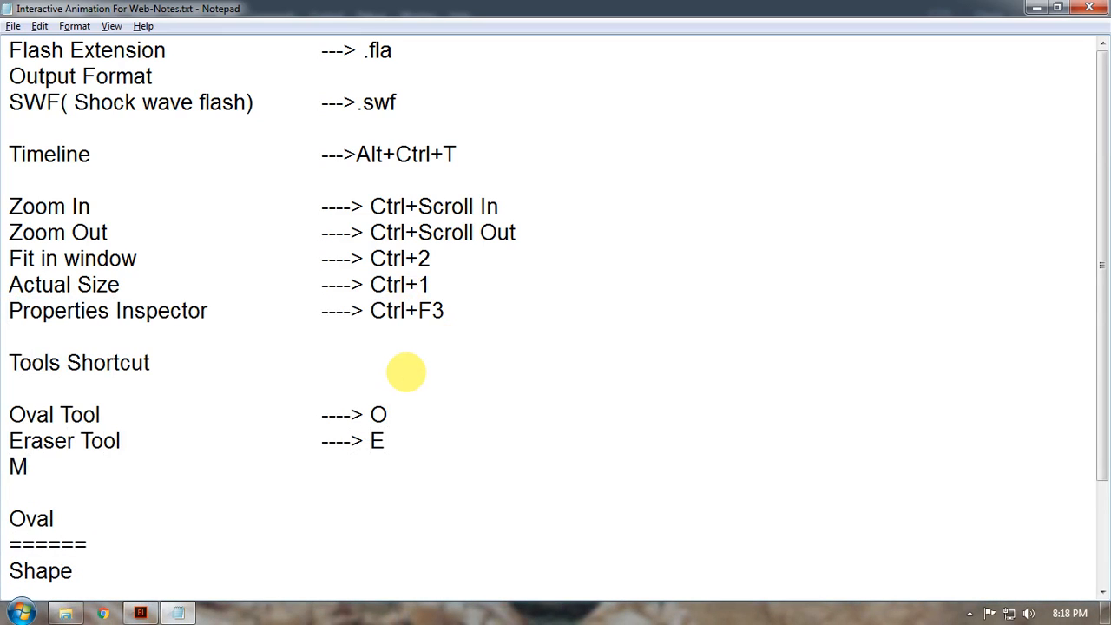
{"action": "type", "text": "ovv Tol"}
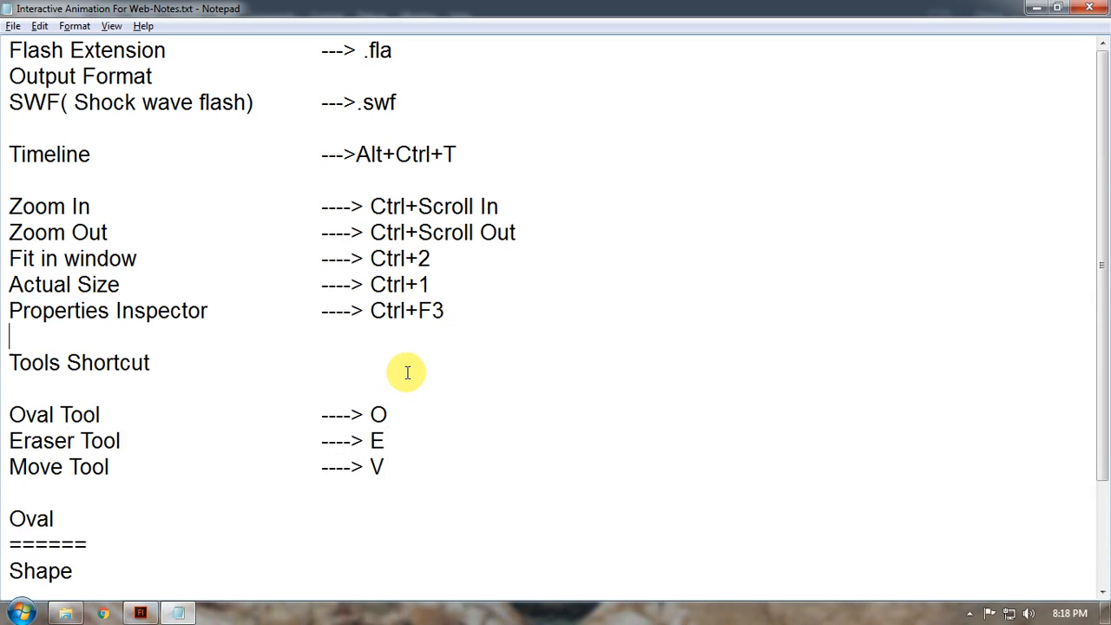
Step: Underline the Tools Shortcut heading with a row of equals signs and remove the blank line below it
{"action": "key", "text": "Return"}
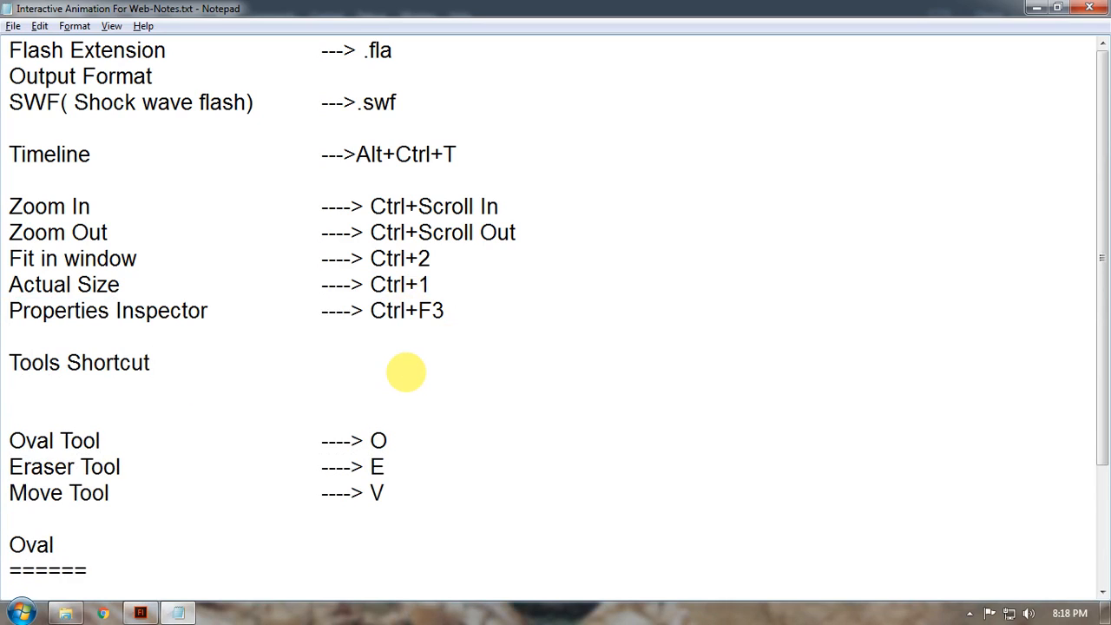
{"action": "type", "text": "============"}
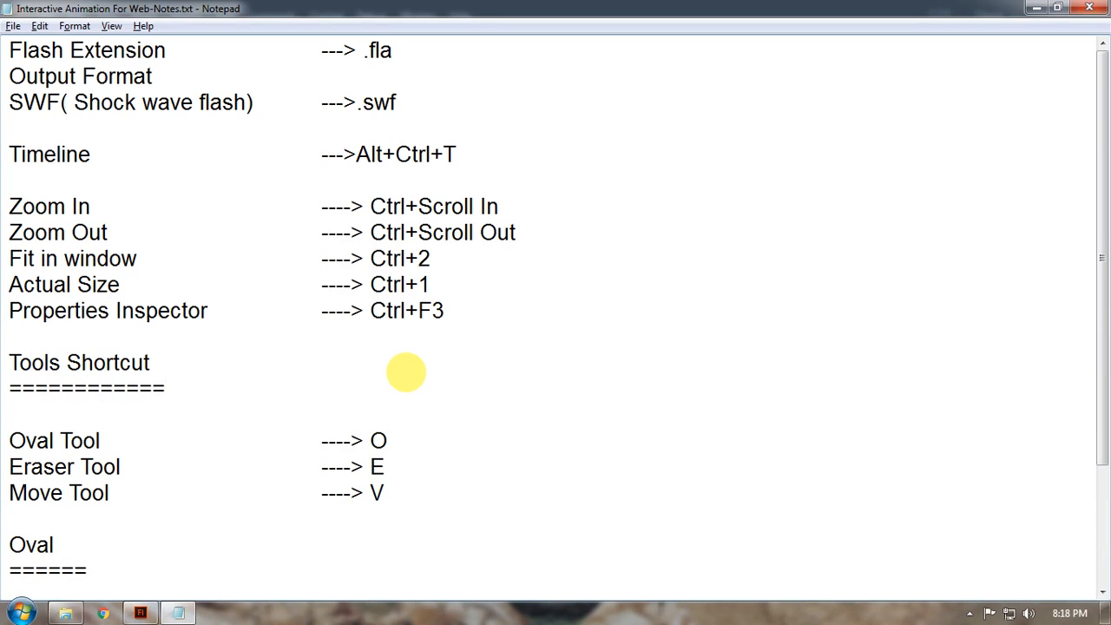
{"action": "key", "text": "Down"}
{"action": "key", "text": "ctrl+v"}
{"action": "key", "text": "ctrl+z"}
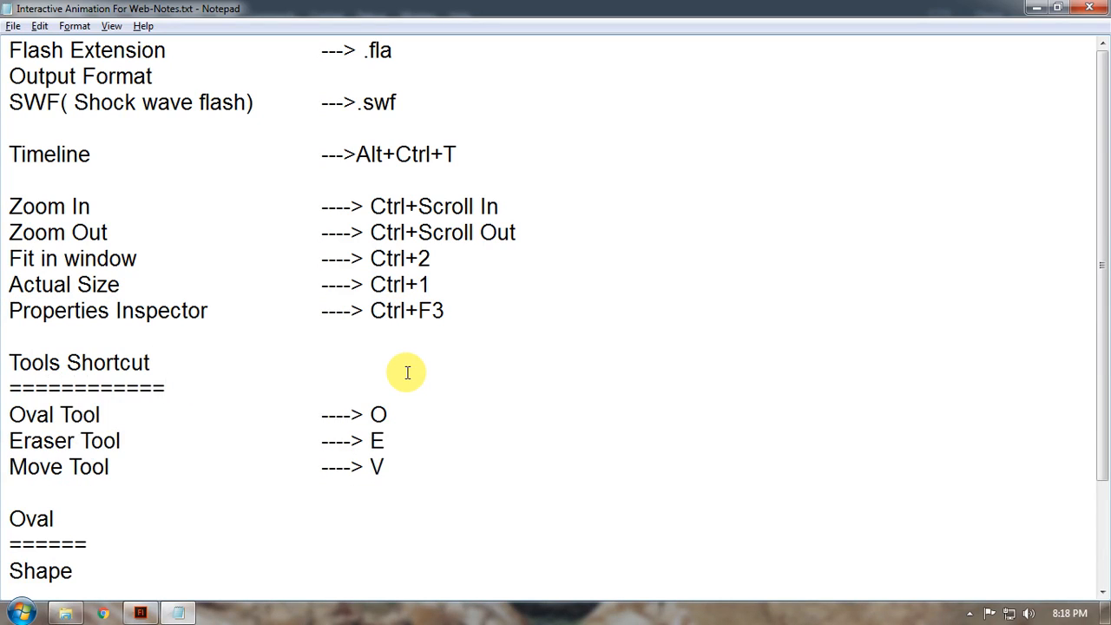
Step: Insert a "Panel Shortcuts" heading underlined with equals signs between the Timeline and Zoom In lines
{"action": "left_click", "coordinate": [50, 179]}
{"action": "key", "text": "Return"}
{"action": "key", "text": "Return"}
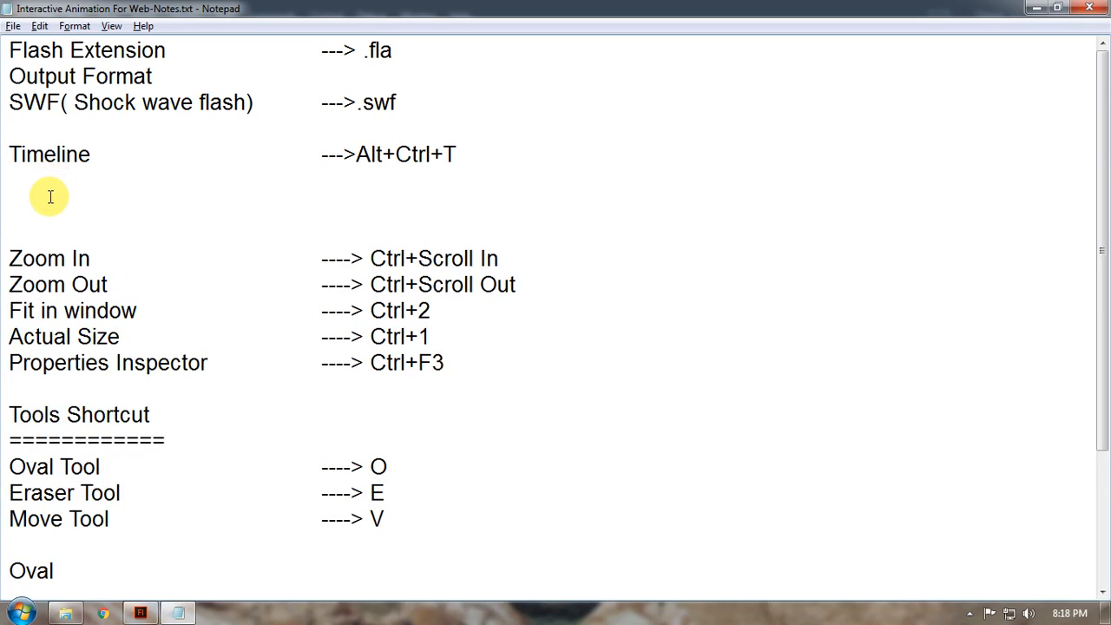
{"action": "type", "text": "Panel Shortc"}
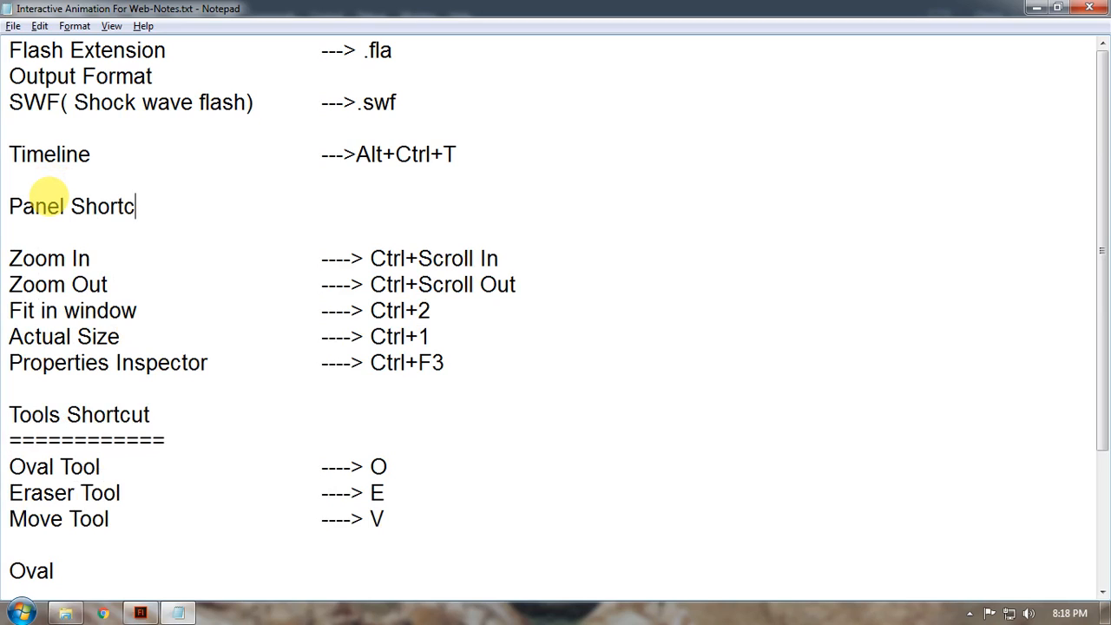
{"action": "type", "text": "uts"}
{"action": "key", "text": "Return"}
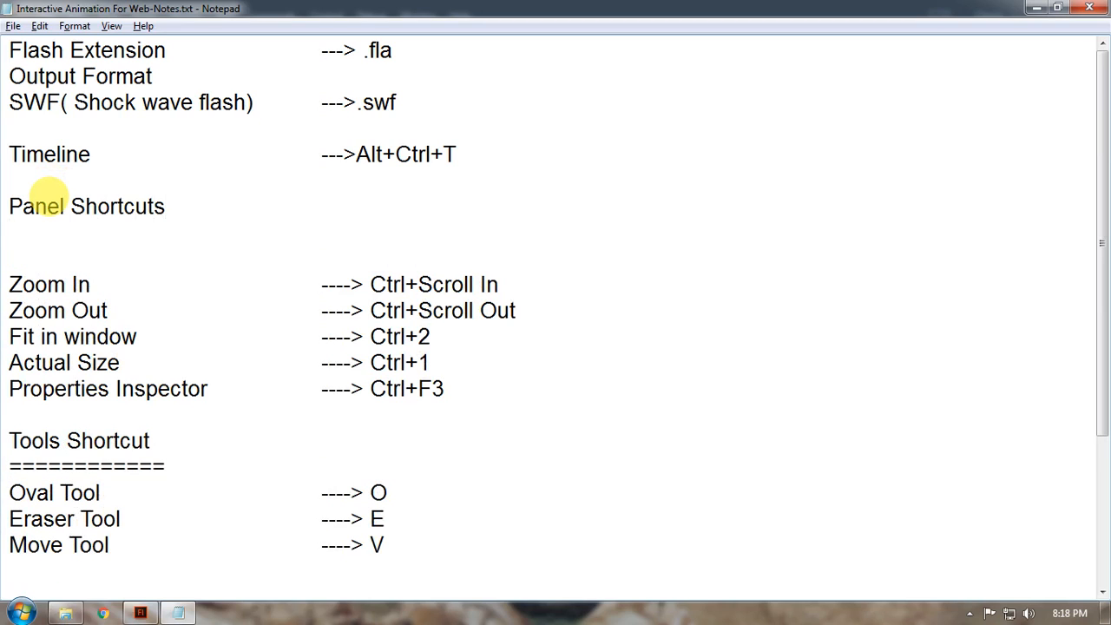
{"action": "type", "text": "============"}
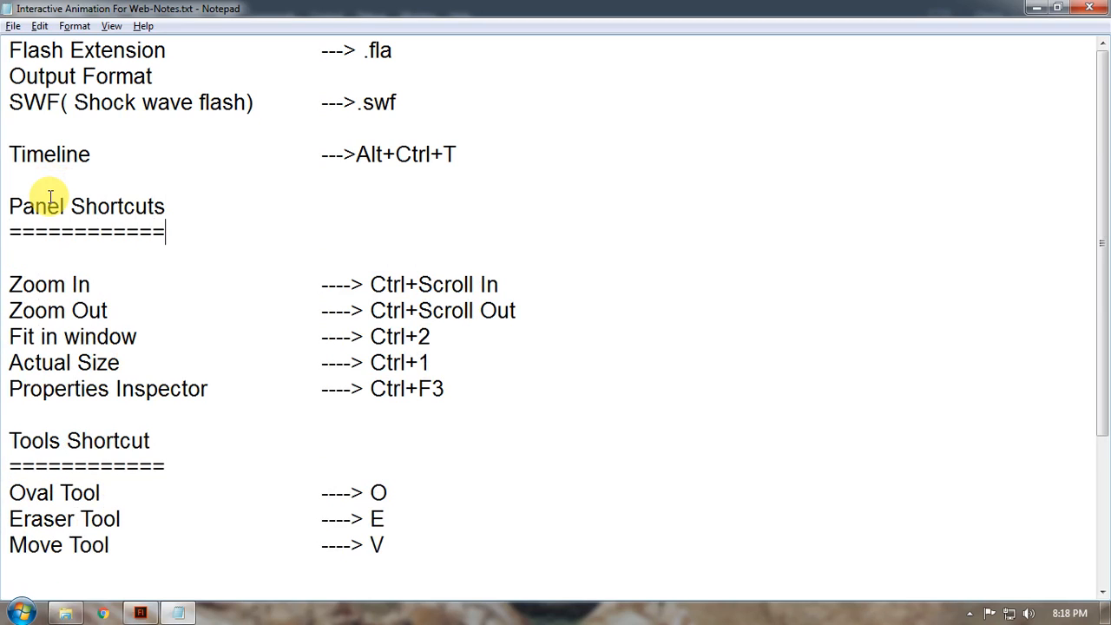
Step: Move the Properties Inspector line directly under the Panel Shortcuts heading
{"action": "left_click_drag", "start_coordinate": [443, 390], "coordinate": [7, 390]}
{"action": "key", "text": "ctrl+c"}
{"action": "key", "text": "Delete"}
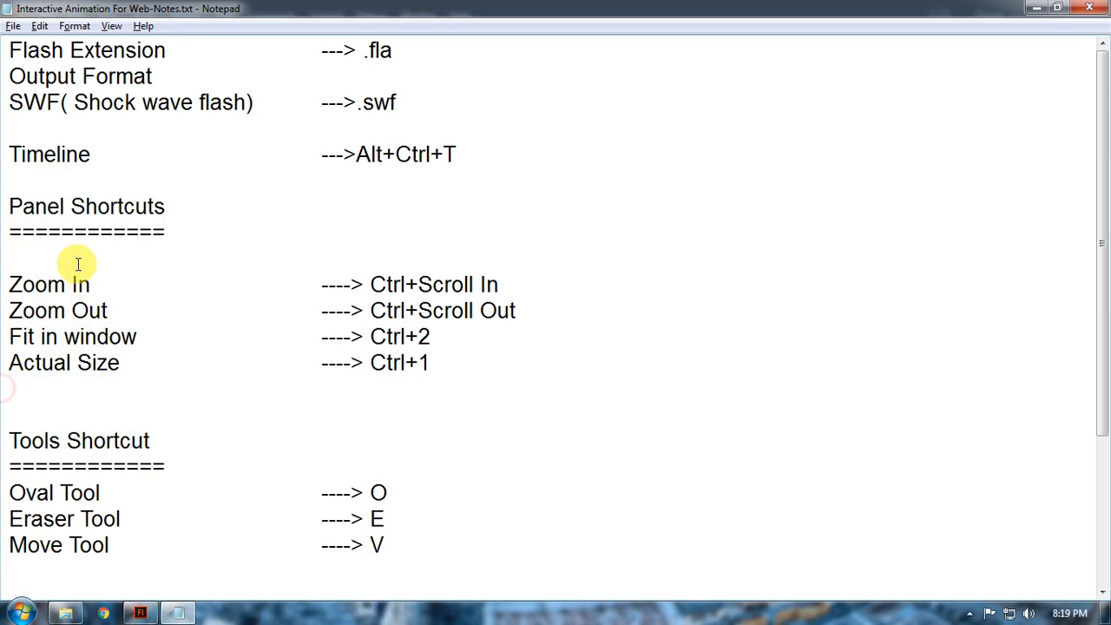
{"action": "left_click", "coordinate": [20, 257]}
{"action": "key", "text": "ctrl+v"}
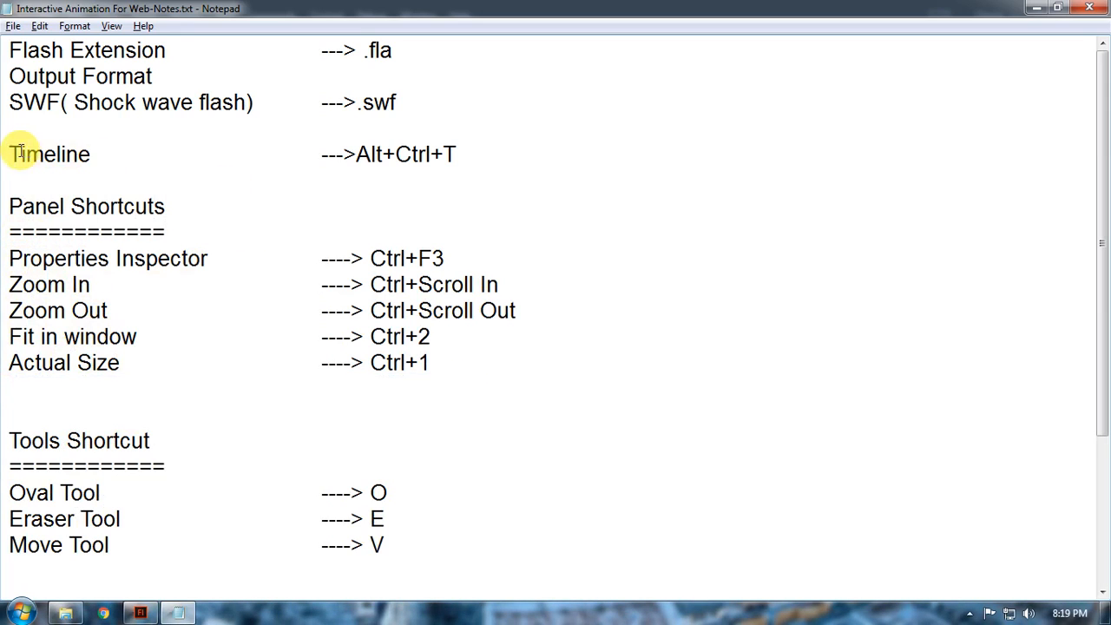
Step: Move the Timeline shortcut line to the start of the Panel Shortcuts list
{"action": "left_click_drag", "start_coordinate": [20, 154], "coordinate": [483, 149]}
{"action": "key", "text": "ctrl+x"}
{"action": "left_click", "coordinate": [186, 229]}
{"action": "key", "text": "Return"}
{"action": "key", "text": "ctrl+v"}
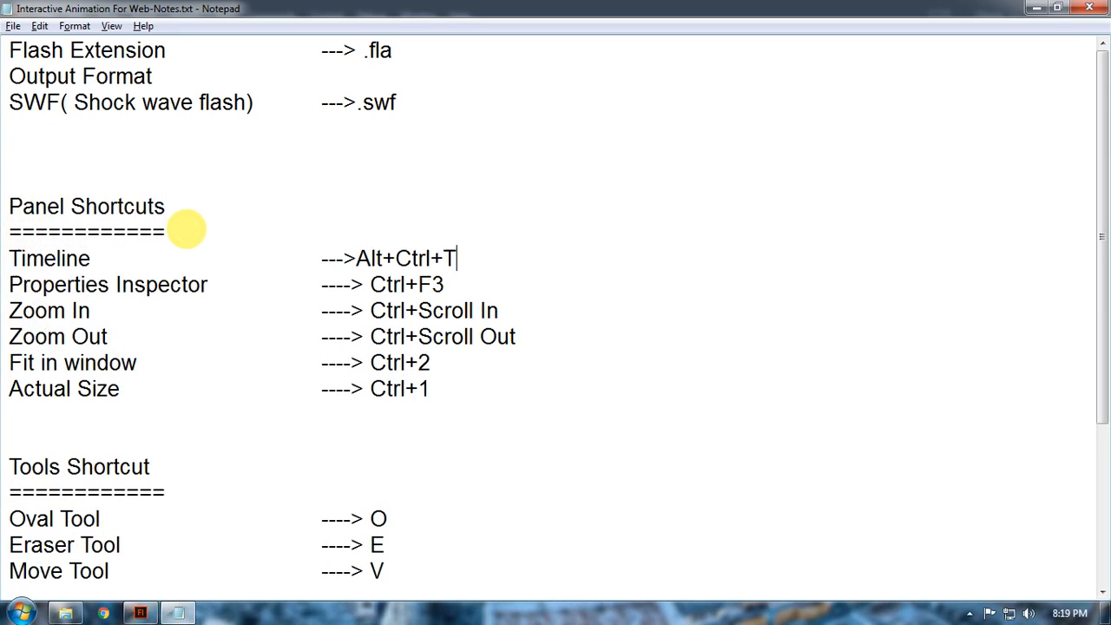
Step: Cut the Zoom In, Zoom Out, Fit in window and Actual Size lines from Panel Shortcuts and remove the leftover blank lines
{"action": "left_click_drag", "start_coordinate": [431, 390], "coordinate": [7, 309]}
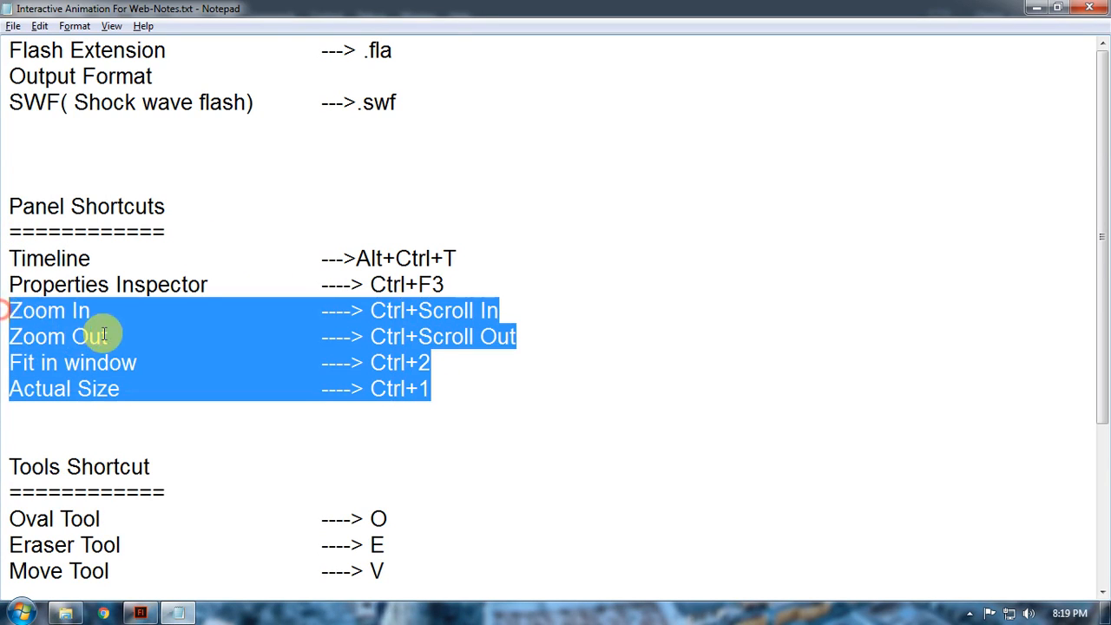
{"action": "key", "text": "ctrl+x"}
{"action": "key", "text": "Delete"}
{"action": "key", "text": "Delete"}
{"action": "scroll", "coordinate": [67, 432], "scroll_direction": "down", "scroll_amount": 1}
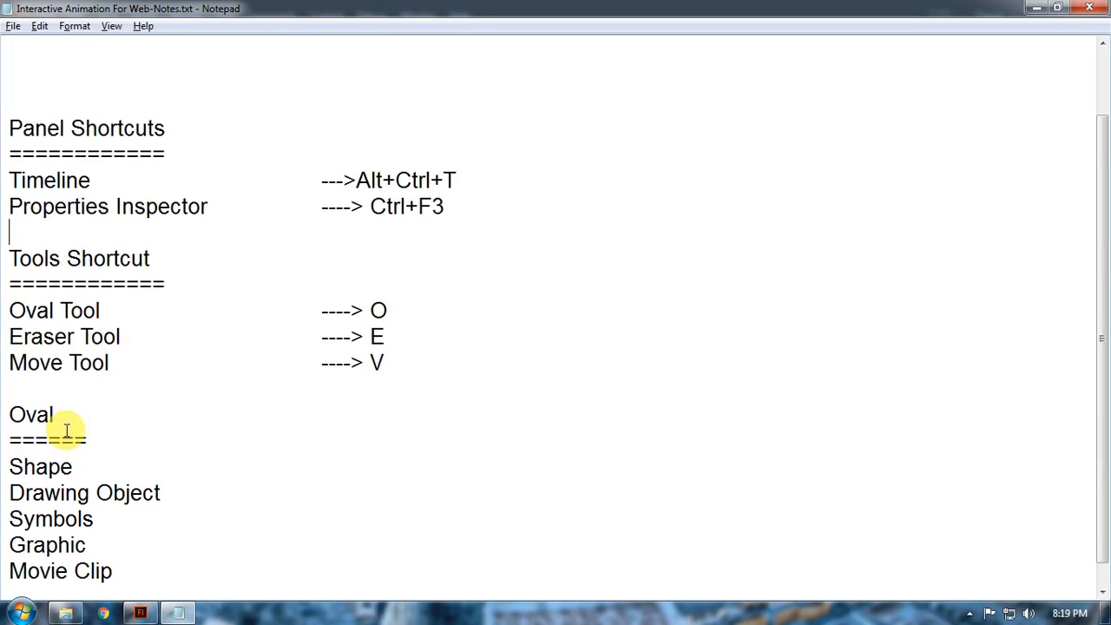
{"action": "scroll", "coordinate": [35, 260], "scroll_direction": "up", "scroll_amount": 1}
Step: Add a "Basic General Shortcuts" heading underlined with equals signs between the SWF line and the Panel Shortcuts section
{"action": "left_click", "coordinate": [41, 146]}
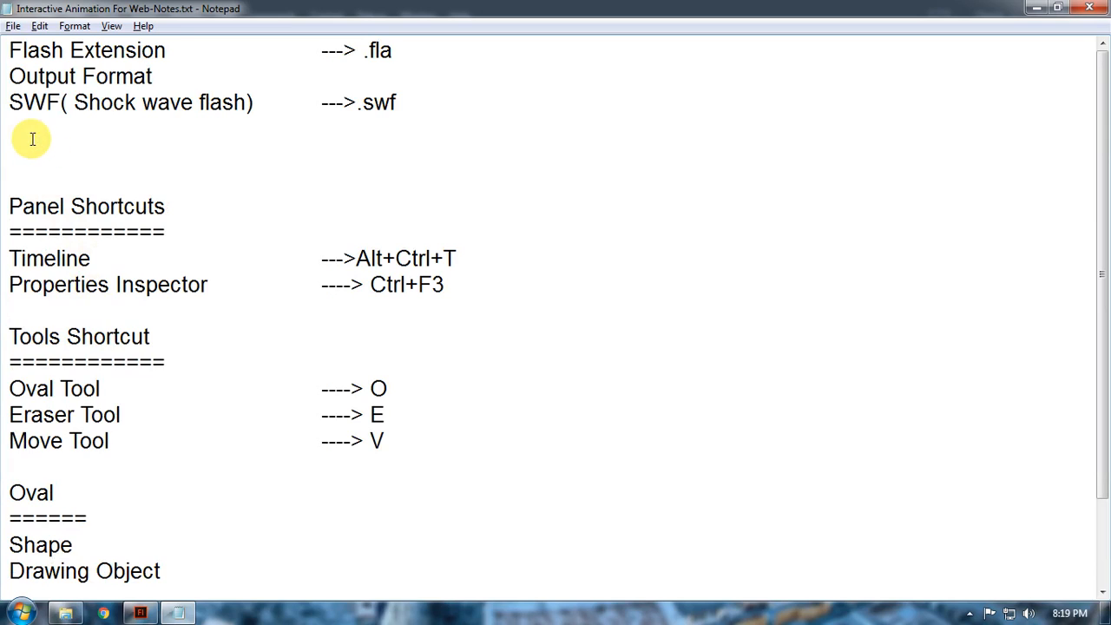
{"action": "key", "text": "Return"}
{"action": "key", "text": "Return"}
{"action": "left_click", "coordinate": [26, 145]}
{"action": "type", "text": "Basi"}
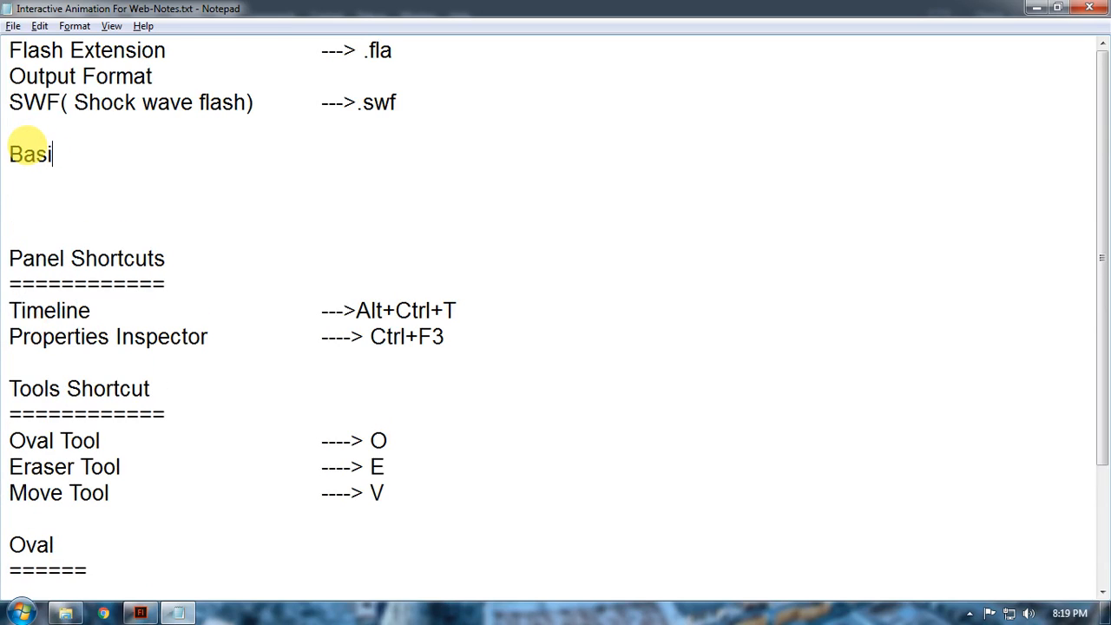
{"action": "type", "text": "c General"}
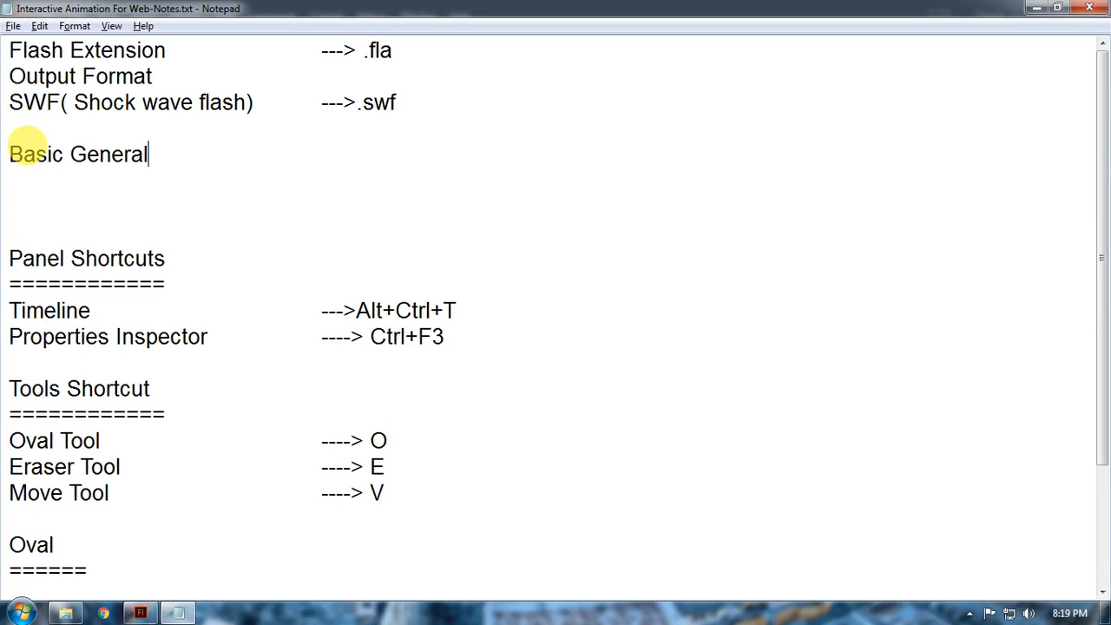
{"action": "type", "text": " Shortc"}
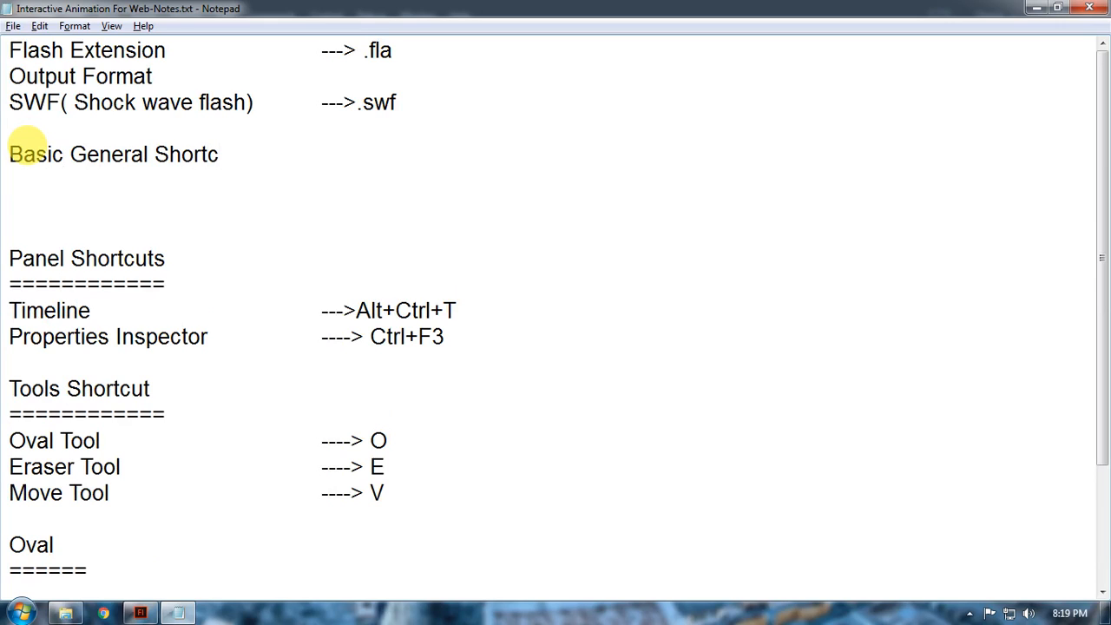
{"action": "type", "text": "uts"}
{"action": "key", "text": "Return"}
{"action": "type", "text": "="}
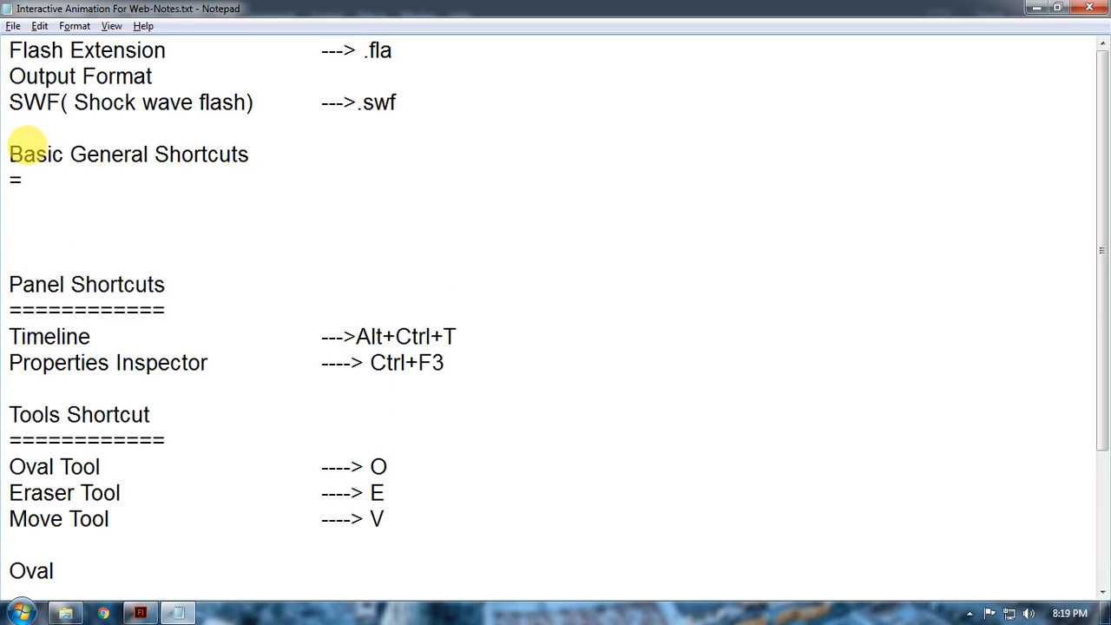
{"action": "type", "text": "==================="}
Step: Paste the cut zoom and view shortcut lines under the Basic General Shortcuts heading
{"action": "key", "text": "Return"}
{"action": "key", "text": "ctrl+v"}
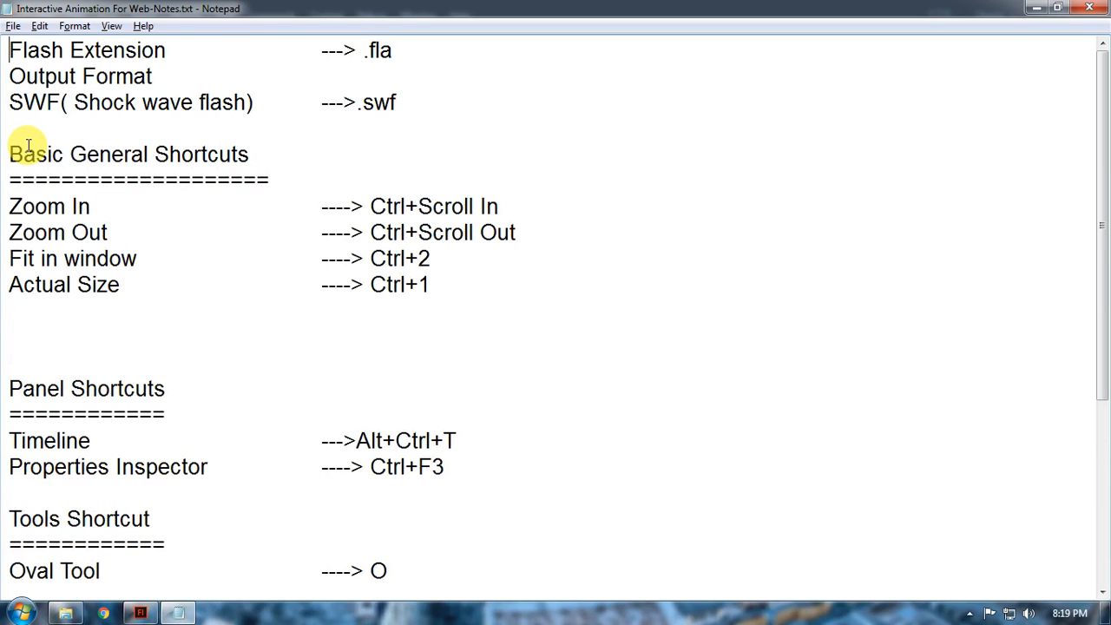
{"action": "scroll", "coordinate": [129, 310], "scroll_direction": "down", "scroll_amount": 4}
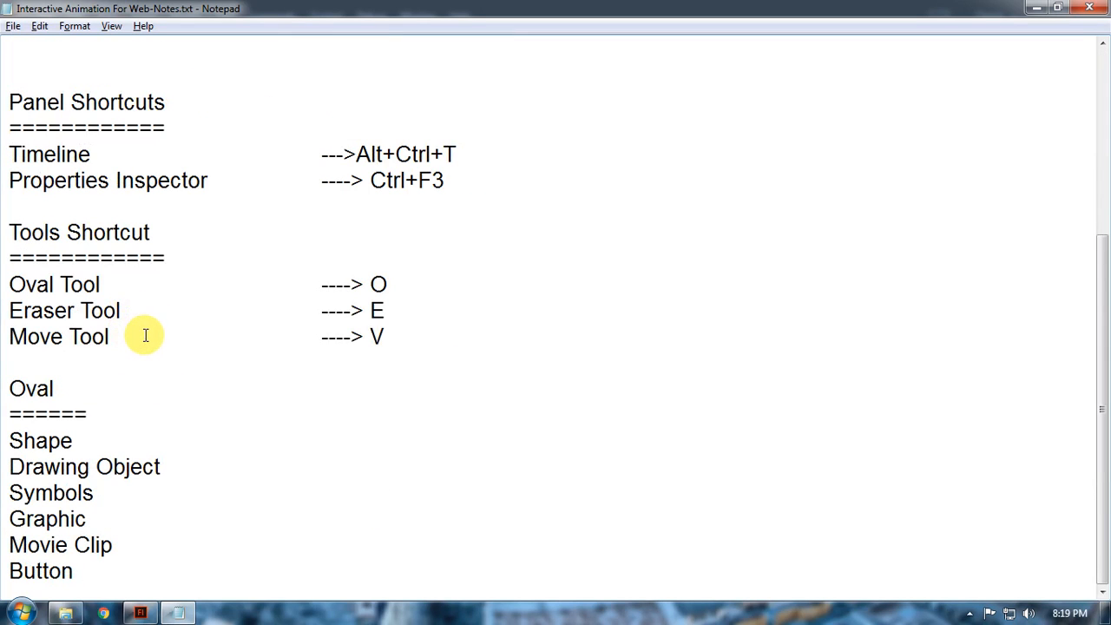
Step: Switch to Flash and erase a notch into the lower edge of the merged blue shape, smoothing the notch's sides
{"action": "key", "text": "alt+Tab"}
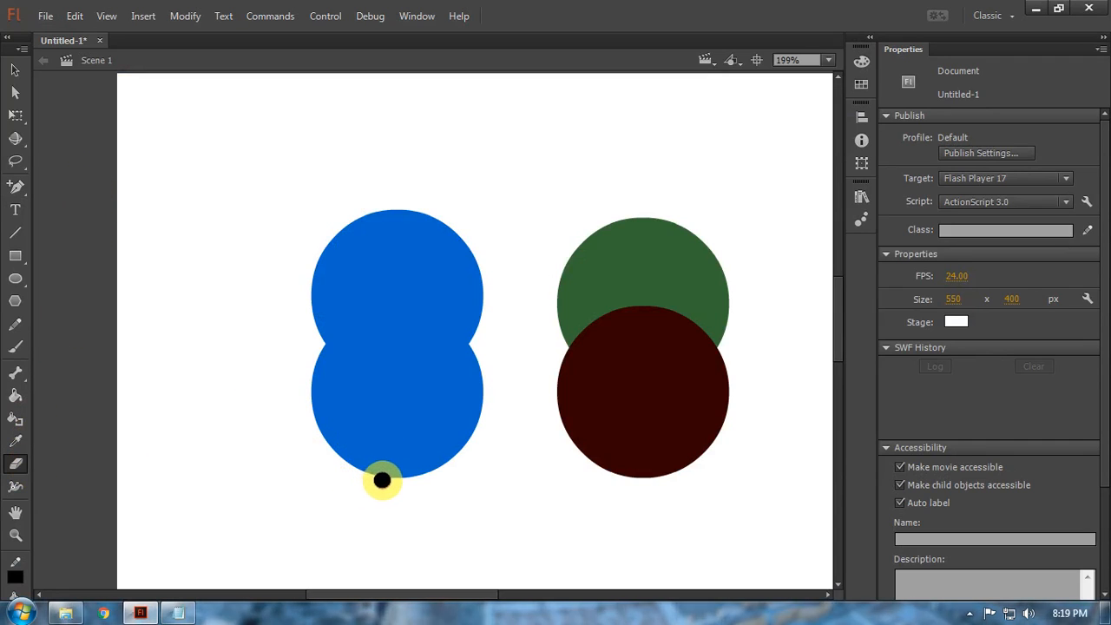
{"action": "mouse_move", "coordinate": [382, 480]}
{"action": "left_mouse_down"}
{"action": "mouse_move", "coordinate": [404, 444]}
{"action": "mouse_move", "coordinate": [531, 489]}
{"action": "mouse_move", "coordinate": [414, 467]}
{"action": "mouse_move", "coordinate": [407, 453]}
{"action": "mouse_move", "coordinate": [408, 490]}
{"action": "mouse_move", "coordinate": [415, 464]}
{"action": "mouse_move", "coordinate": [399, 499]}
{"action": "mouse_move", "coordinate": [412, 469]}
{"action": "mouse_move", "coordinate": [442, 489]}
{"action": "mouse_move", "coordinate": [388, 480]}
{"action": "mouse_move", "coordinate": [406, 435]}
{"action": "mouse_move", "coordinate": [449, 486]}
{"action": "left_mouse_up"}
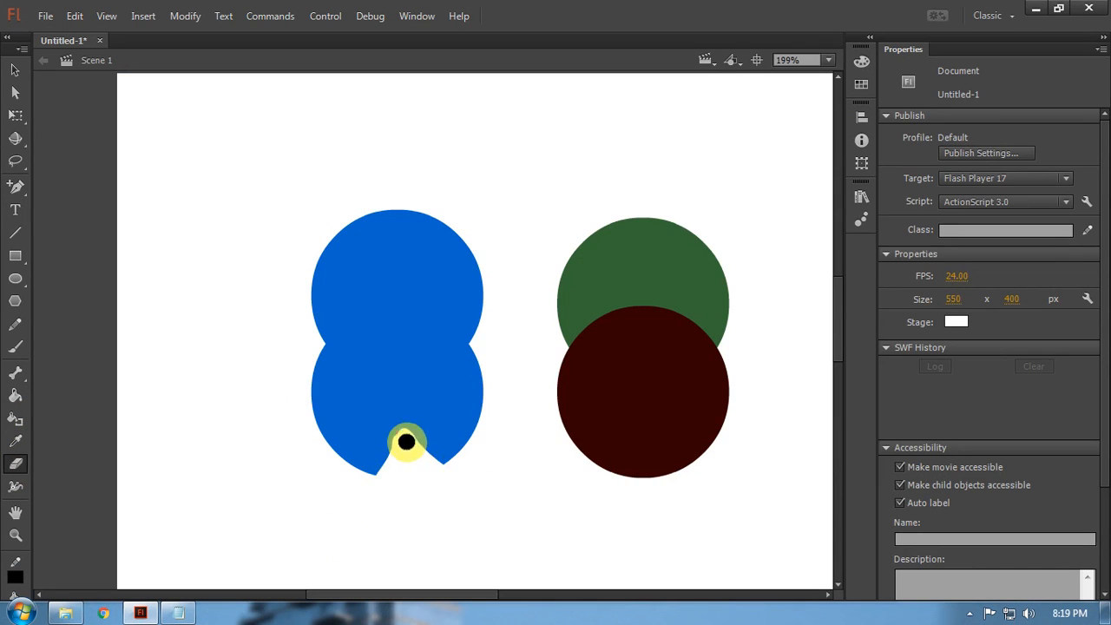
{"action": "scroll", "coordinate": [405, 446], "scroll_direction": "up", "scroll_amount": 7}
{"action": "scroll", "coordinate": [412, 464], "scroll_direction": "down", "scroll_amount": 7}
{"action": "scroll", "coordinate": [413, 454], "scroll_direction": "up", "scroll_amount": 5}
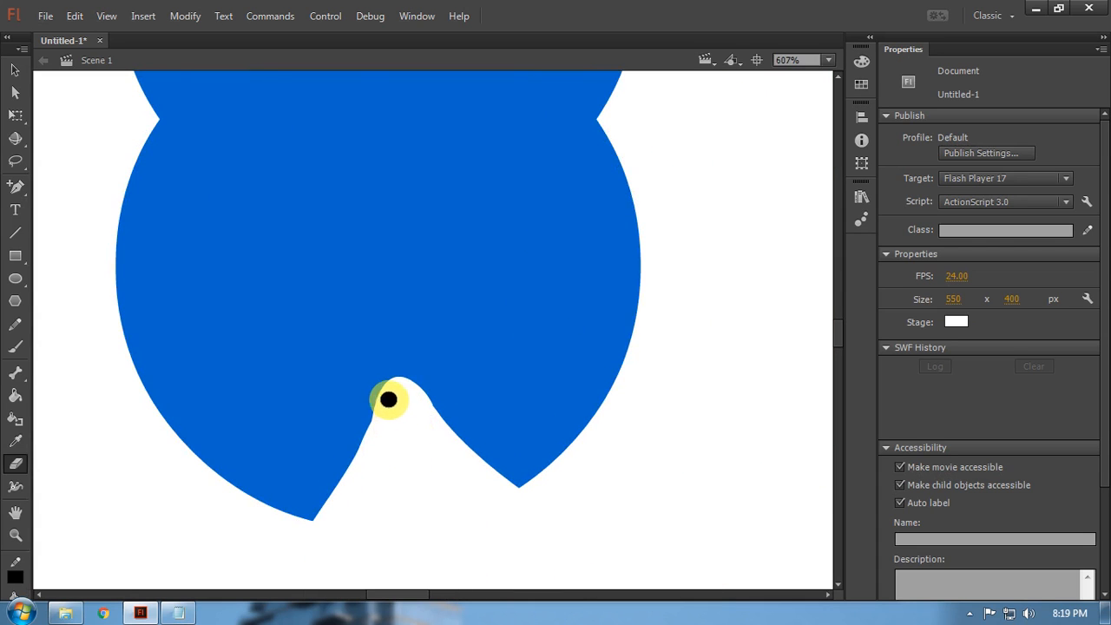
{"action": "left_click", "coordinate": [300, 563]}
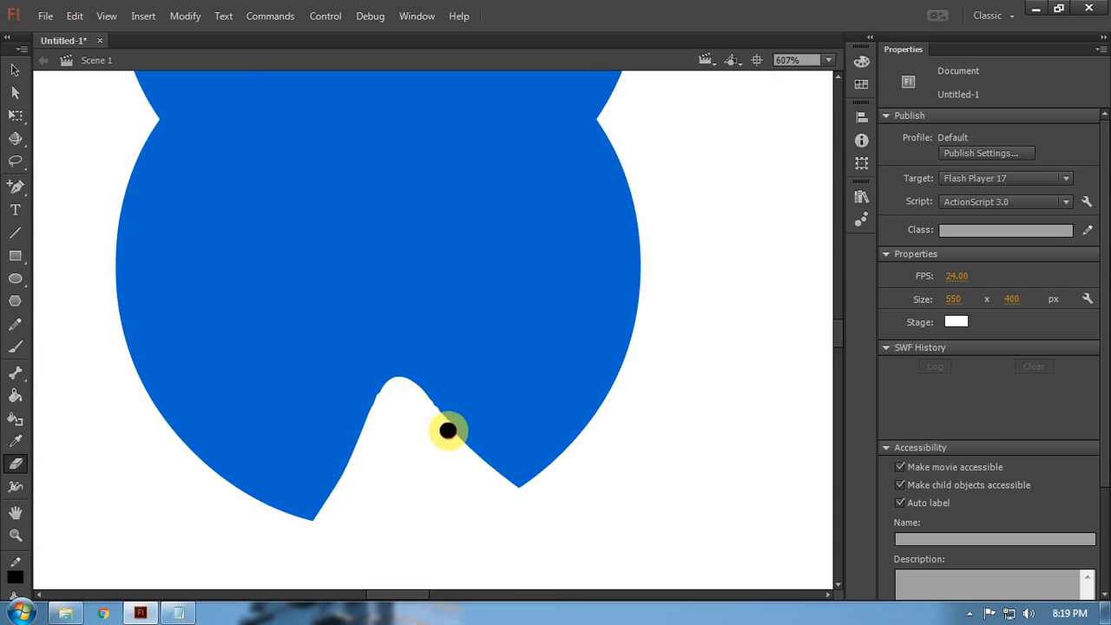
{"action": "left_click_drag", "start_coordinate": [447, 430], "coordinate": [516, 483]}
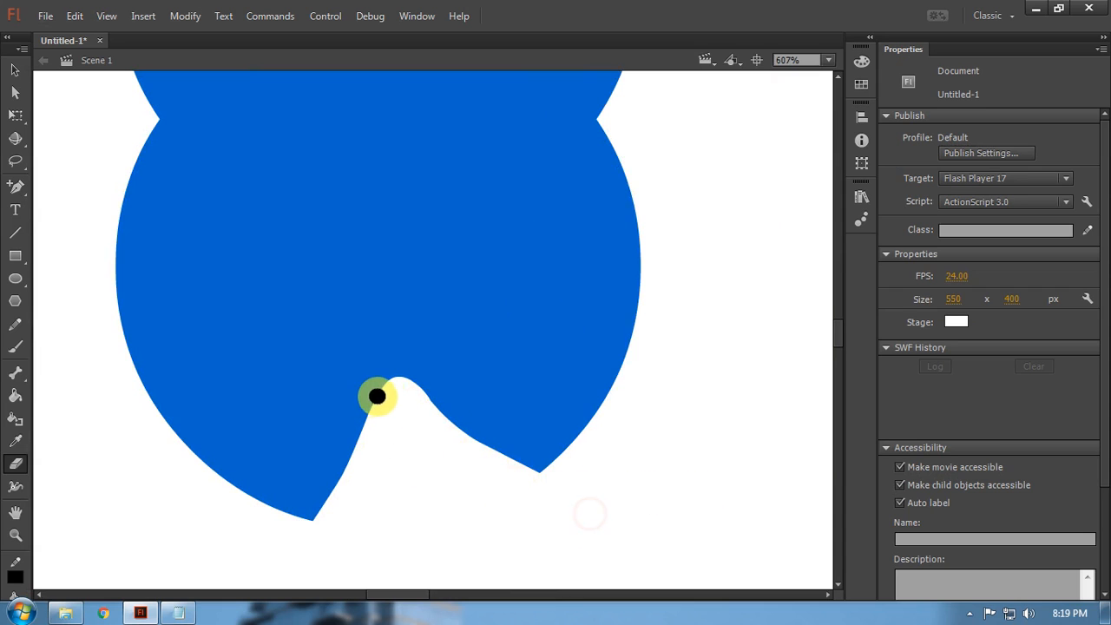
{"action": "scroll", "coordinate": [394, 468], "scroll_direction": "down", "scroll_amount": 3}
Step: Select the notched blue shape with the Selection tool, deselect it, and examine the notch's edges
{"action": "key", "text": "v"}
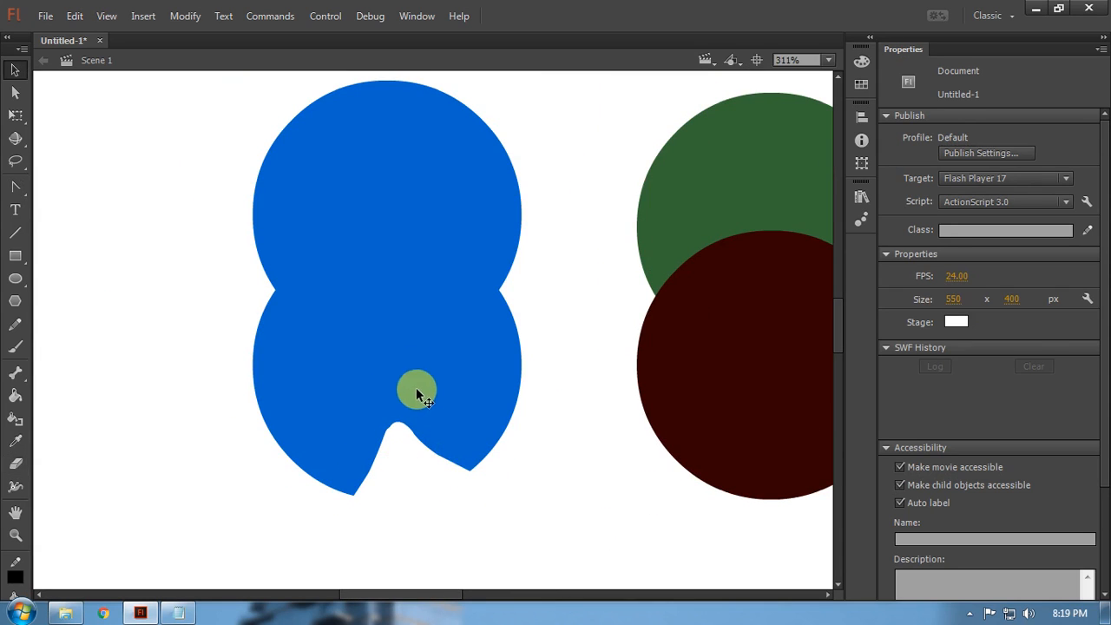
{"action": "left_click", "coordinate": [418, 392]}
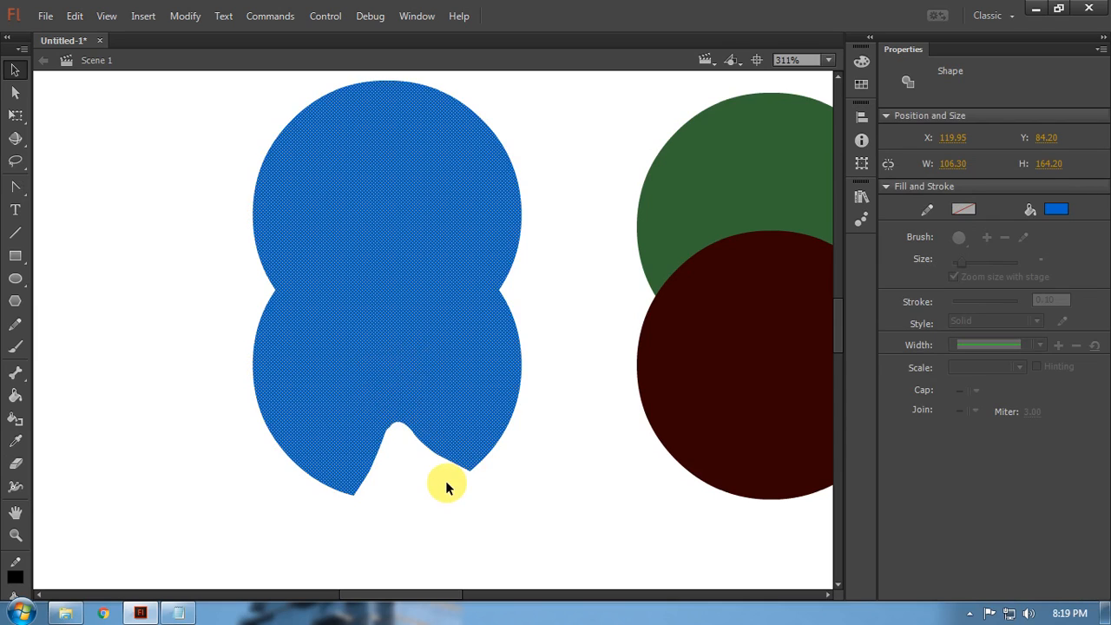
{"action": "left_click", "coordinate": [389, 507]}
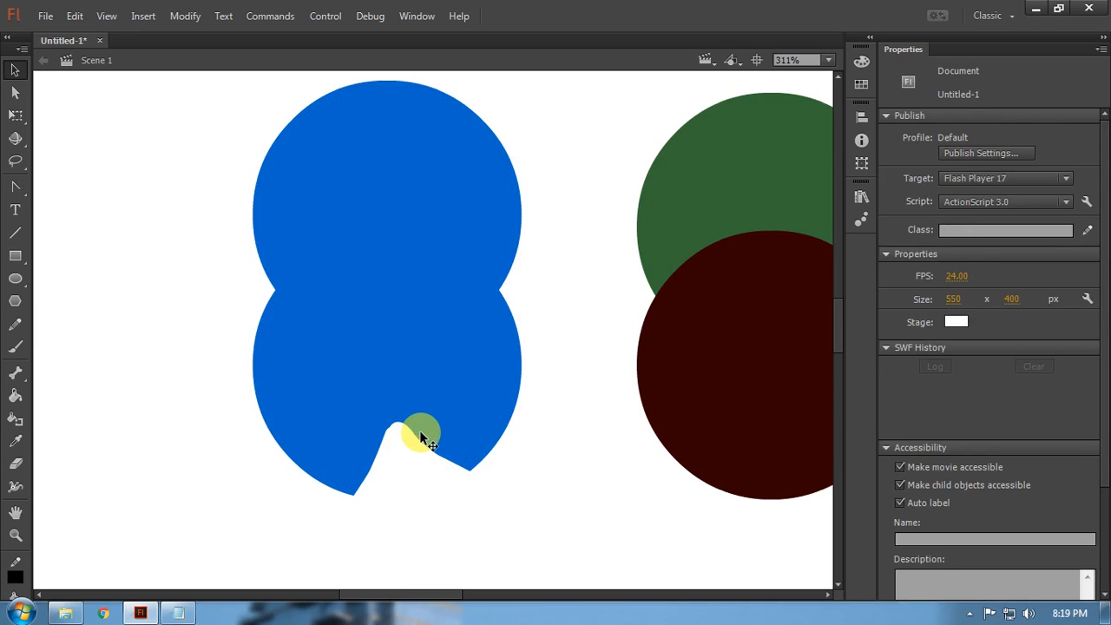
{"action": "left_click_drag", "start_coordinate": [423, 437], "coordinate": [423, 440]}
{"action": "scroll", "coordinate": [407, 469], "scroll_direction": "down", "scroll_amount": 1}
{"action": "left_click_drag", "start_coordinate": [524, 469], "coordinate": [462, 474]}
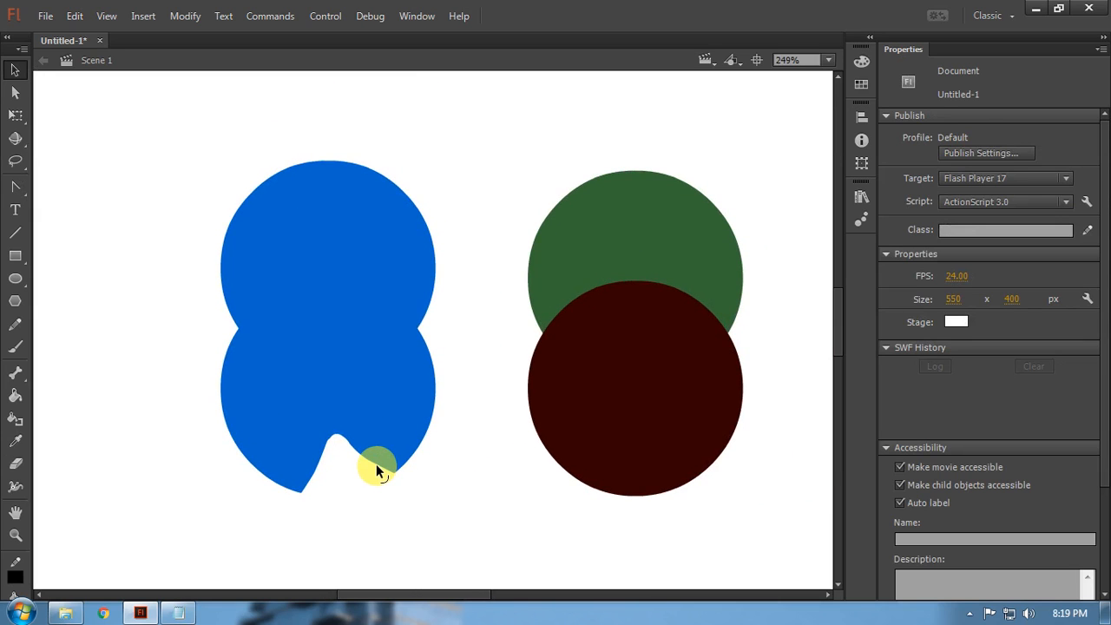
{"action": "left_click_drag", "start_coordinate": [368, 460], "coordinate": [366, 460]}
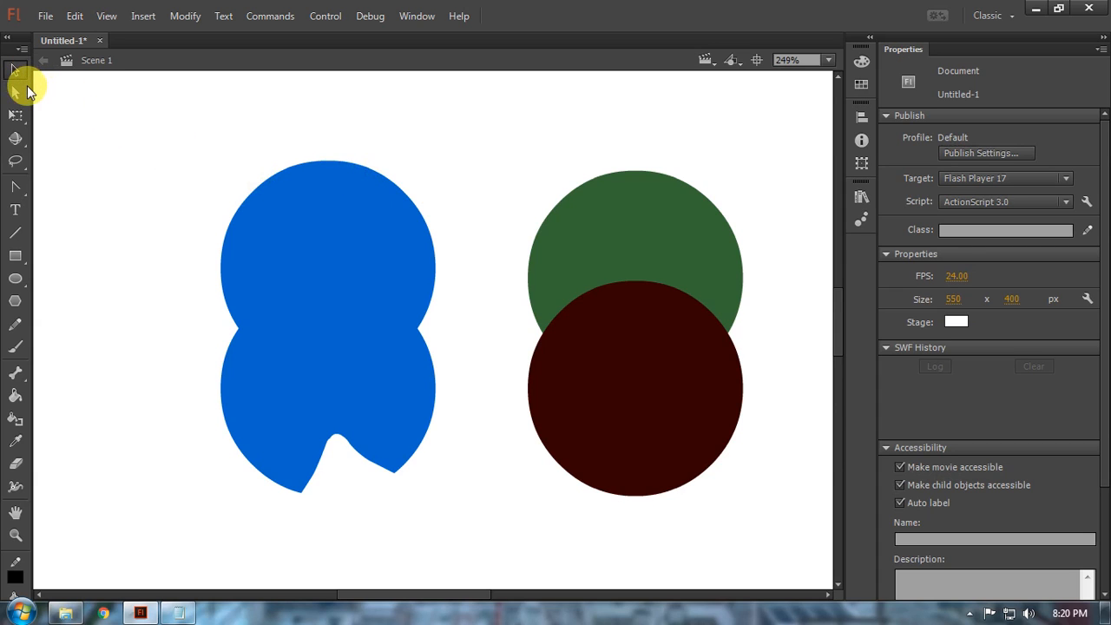
Step: Try to move the selected blue shape slightly, undo the move, and clear the selection
{"action": "left_click", "coordinate": [331, 216]}
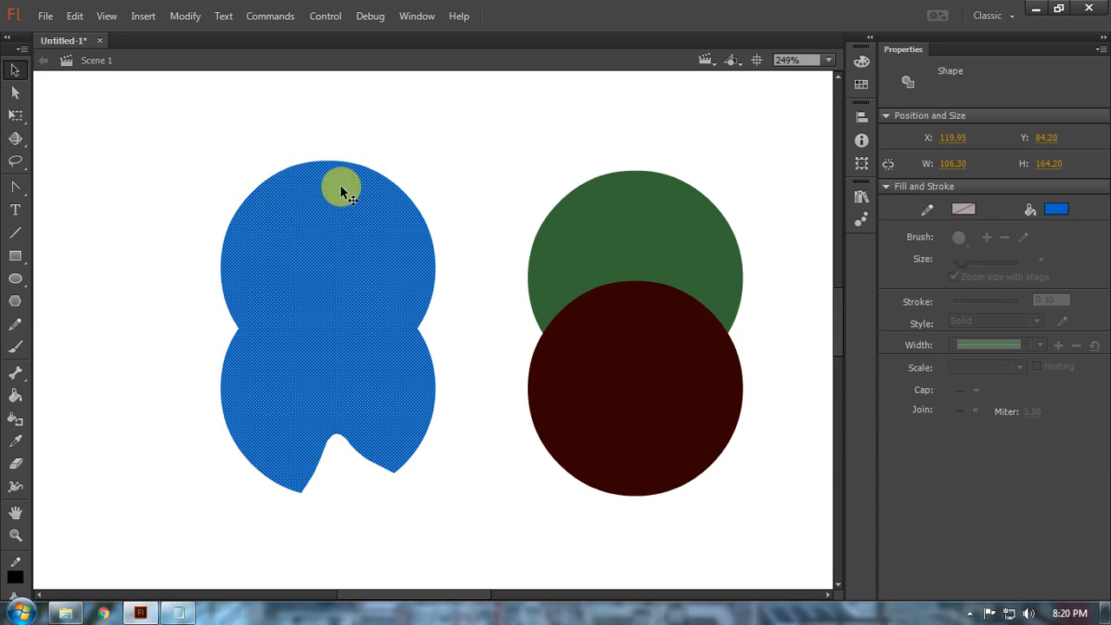
{"action": "left_click_drag", "start_coordinate": [349, 189], "coordinate": [361, 176]}
{"action": "key", "text": "ctrl+z"}
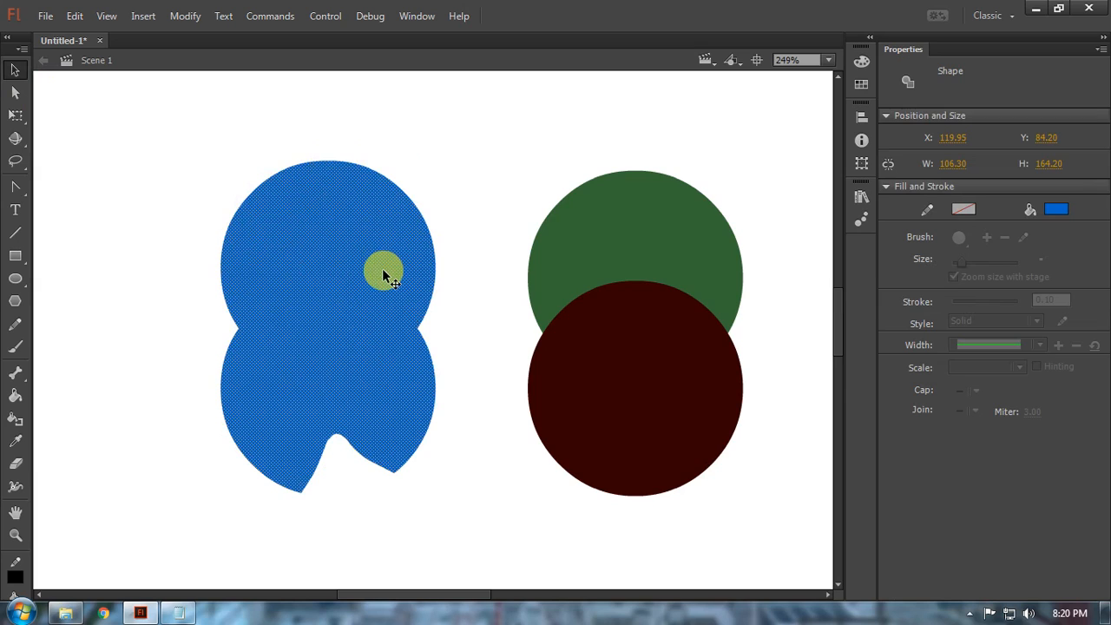
{"action": "left_click", "coordinate": [171, 201]}
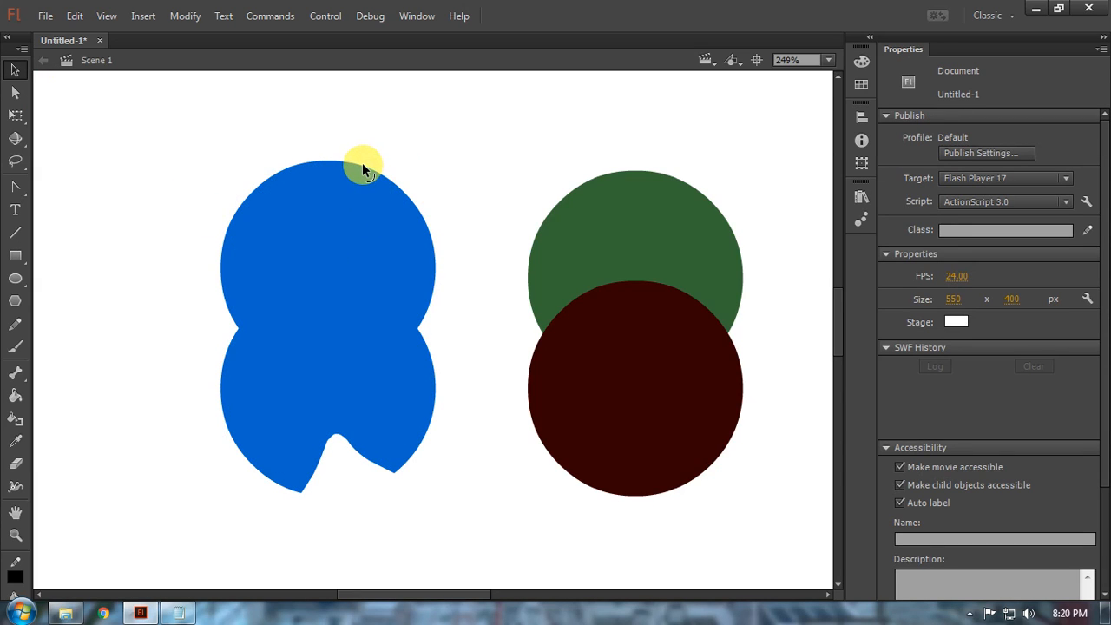
Step: Bend the top edges of the blue shape and the green circle with the Selection tool to distort their outlines
{"action": "left_click_drag", "start_coordinate": [362, 167], "coordinate": [327, 108]}
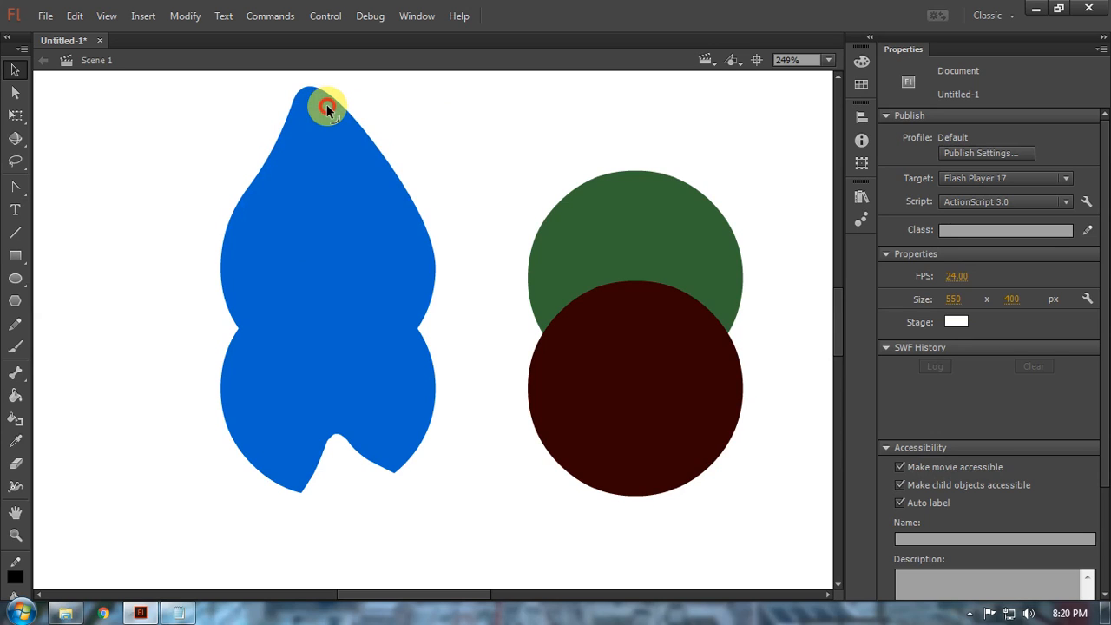
{"action": "left_click_drag", "start_coordinate": [327, 108], "coordinate": [323, 104]}
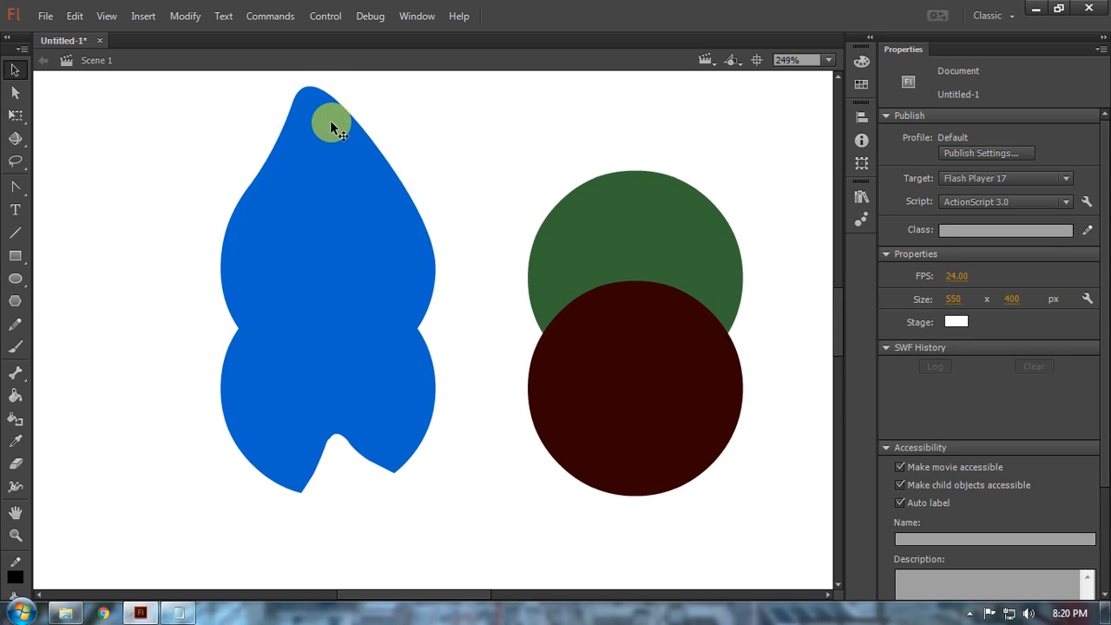
{"action": "scroll", "coordinate": [342, 187], "scroll_direction": "down", "scroll_amount": 3}
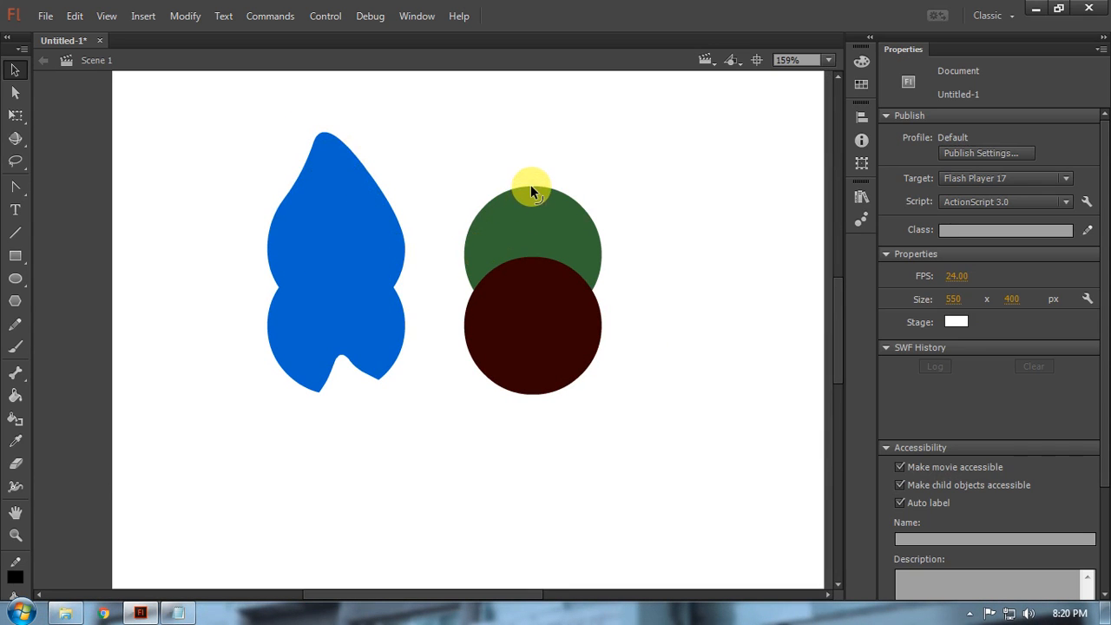
{"action": "left_click_drag", "start_coordinate": [532, 191], "coordinate": [529, 217]}
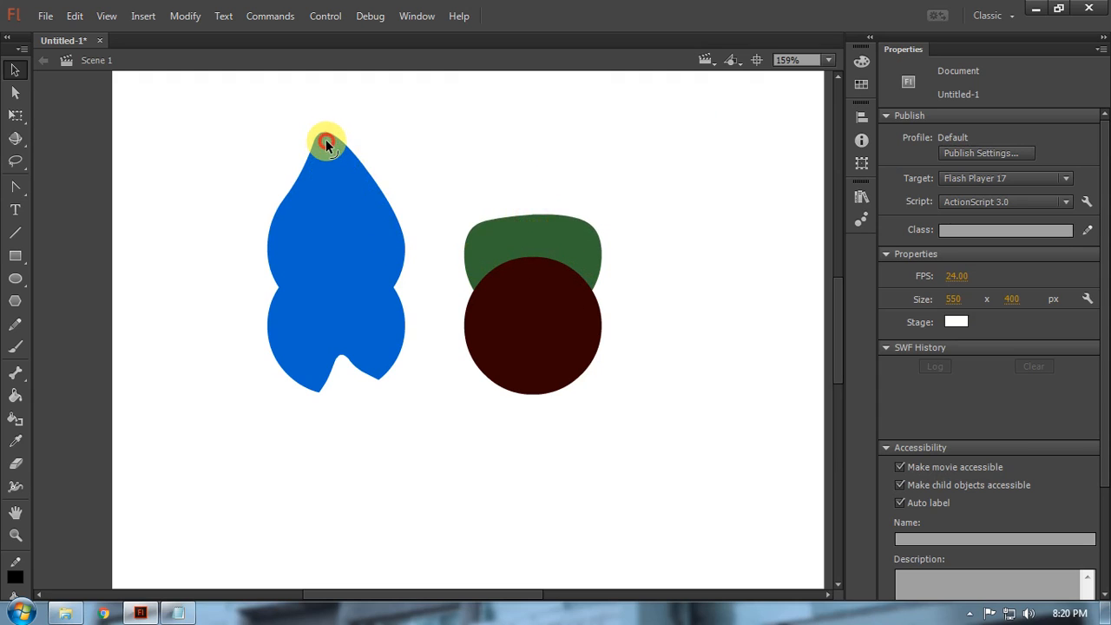
{"action": "left_click_drag", "start_coordinate": [326, 144], "coordinate": [321, 195]}
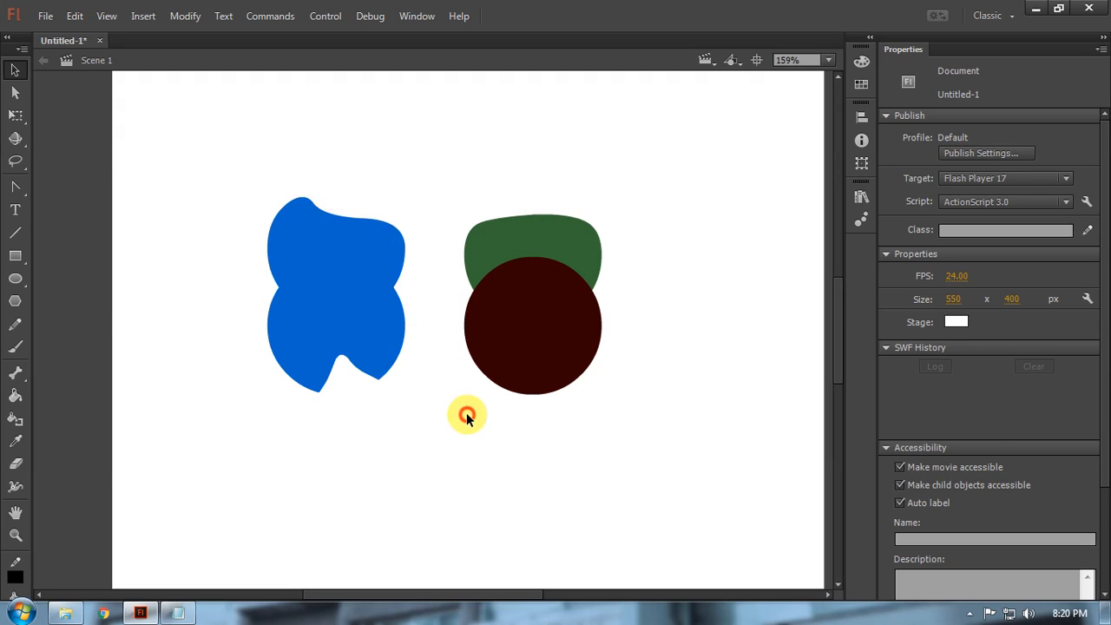
Step: Undo all the edge bends on the blue shape and the green circle
{"action": "key", "text": "ctrl+z"}
{"action": "key", "text": "ctrl+z"}
{"action": "key", "text": "ctrl+z"}
{"action": "key", "text": "ctrl+z"}
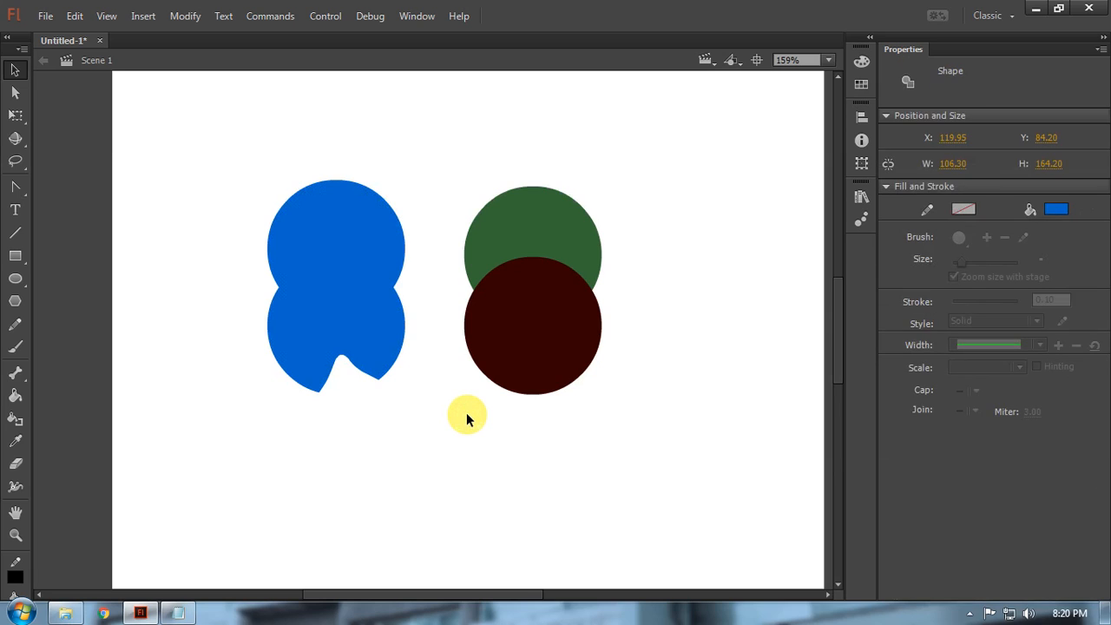
{"action": "key", "text": "ctrl+z"}
Step: Switch to Notepad and add the lines "Undo ----> Ctrl+Z" and "Redo ----> Ctrl+Y" below Actual Size
{"action": "key", "text": "alt+Tab"}
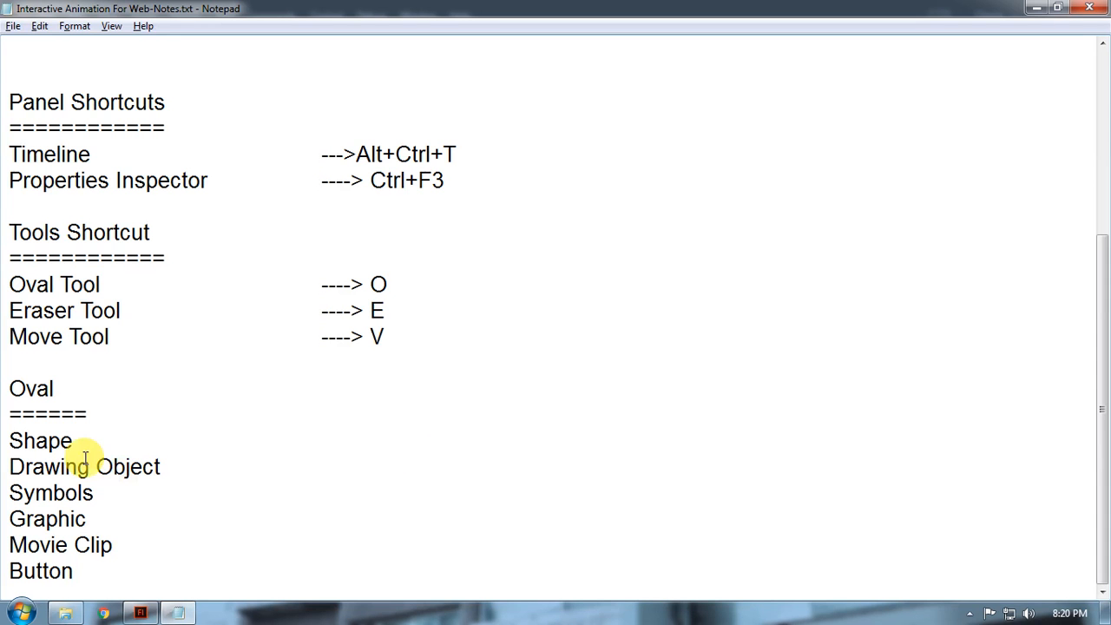
{"action": "scroll", "coordinate": [18, 328], "scroll_direction": "up", "scroll_amount": 4}
{"action": "left_click", "coordinate": [432, 285]}
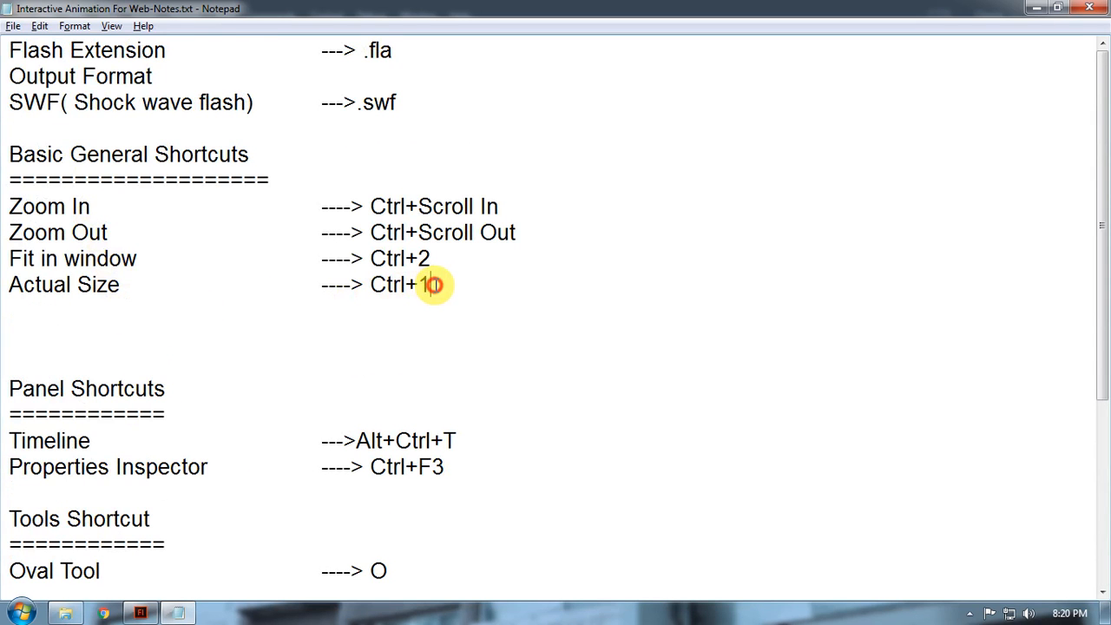
{"action": "key", "text": "Return"}
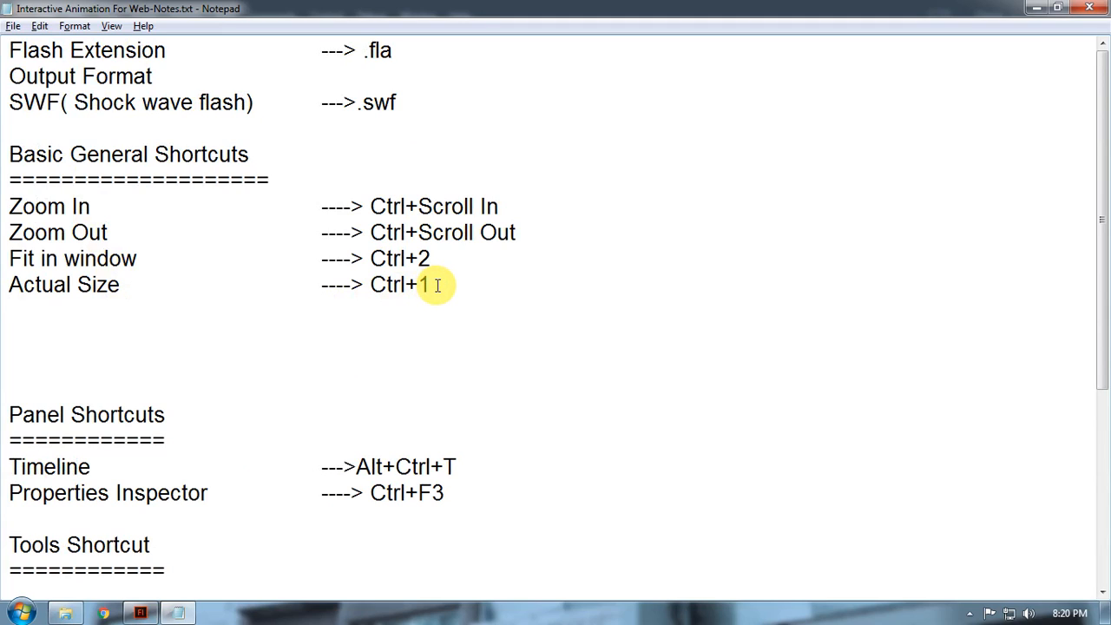
{"action": "type", "text": "Undo ---->"}
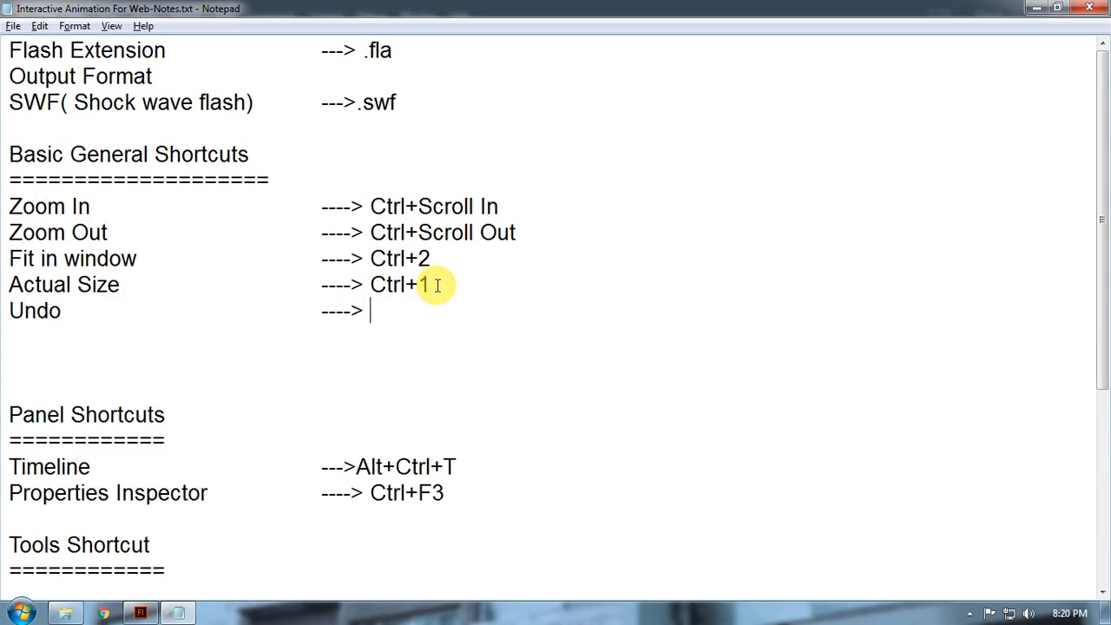
{"action": "type", "text": "Ctrl"}
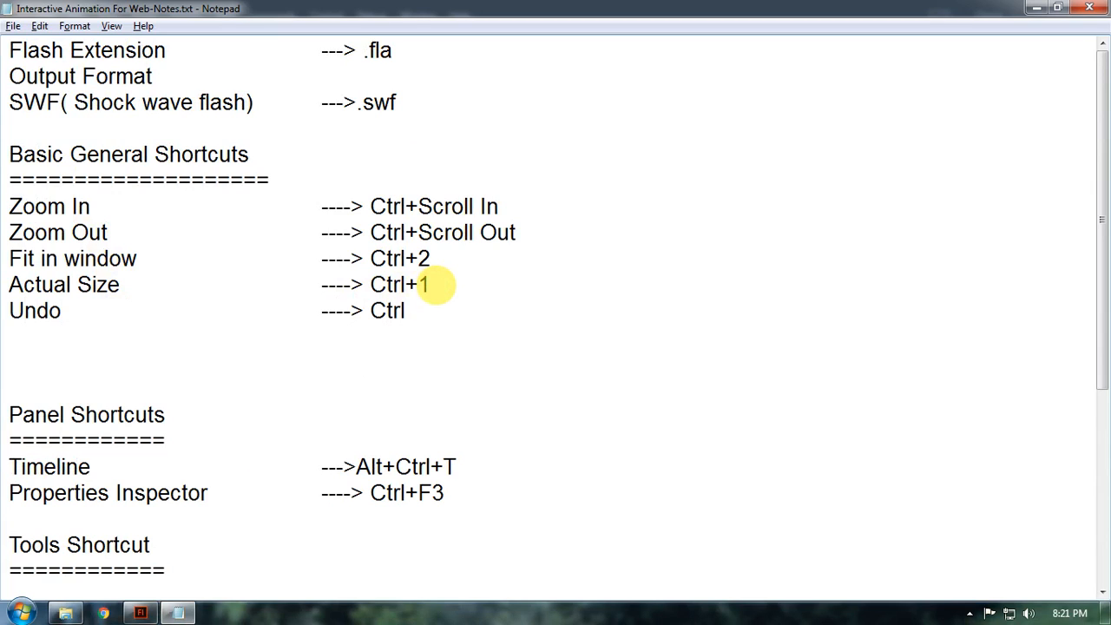
{"action": "type", "text": "+XZ"}
{"action": "key", "text": "BackSpace"}
{"action": "key", "text": "BackSpace"}
{"action": "type", "text": "Z"}
{"action": "key", "text": "Return"}
{"action": "type", "text": "R"}
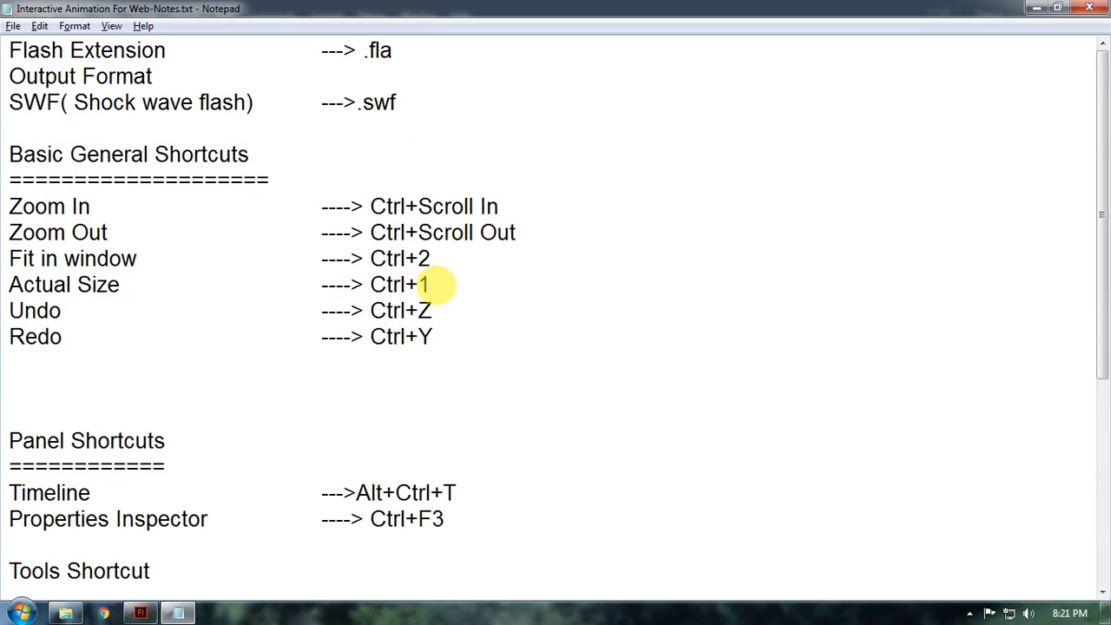
Step: Return to Flash and deselect everything on the stage
{"action": "key", "text": "alt+Tab"}
{"action": "left_click", "coordinate": [436, 290]}
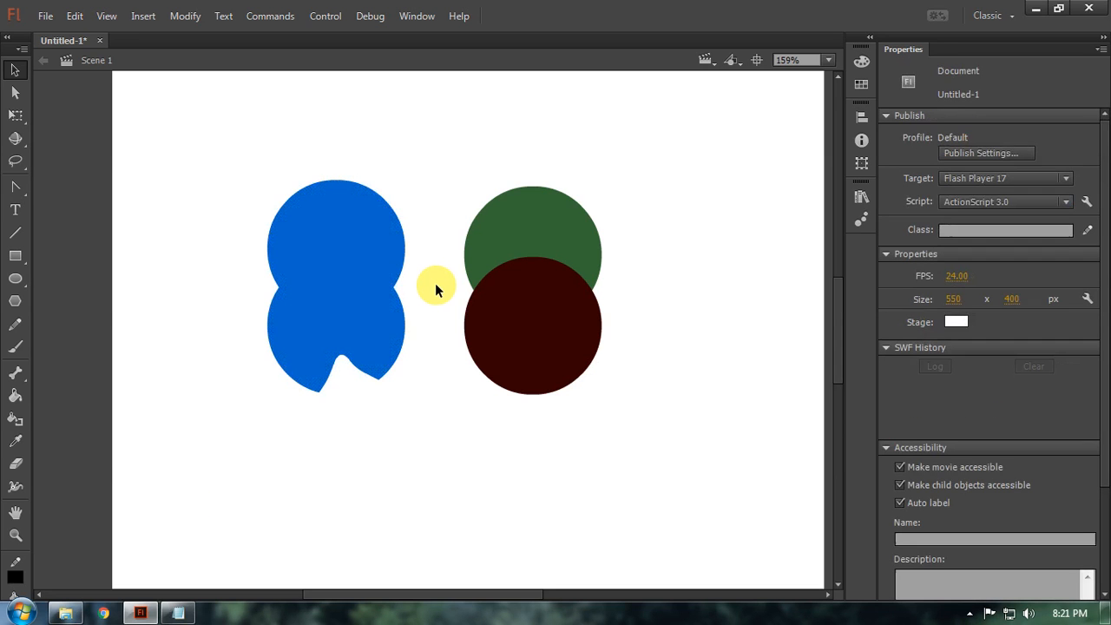
Step: Undo several recent stage actions and redo the last ones to try out stepping backward and forward
{"action": "key", "text": "ctrl+z"}
{"action": "key", "text": "ctrl+z"}
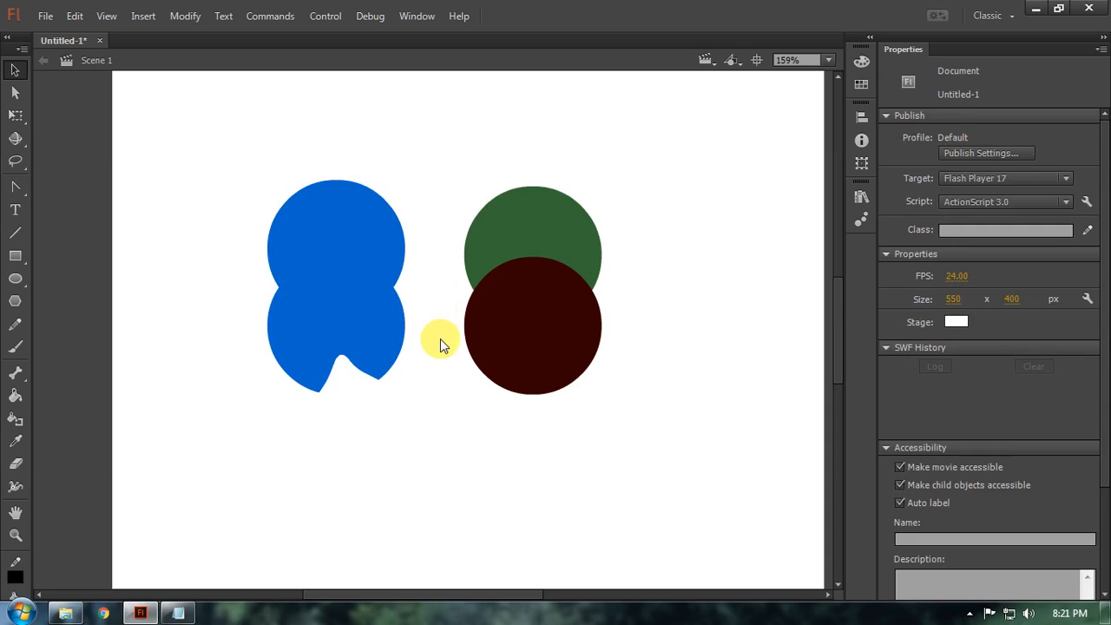
{"action": "key", "text": "ctrl+z"}
{"action": "key", "text": "ctrl+z"}
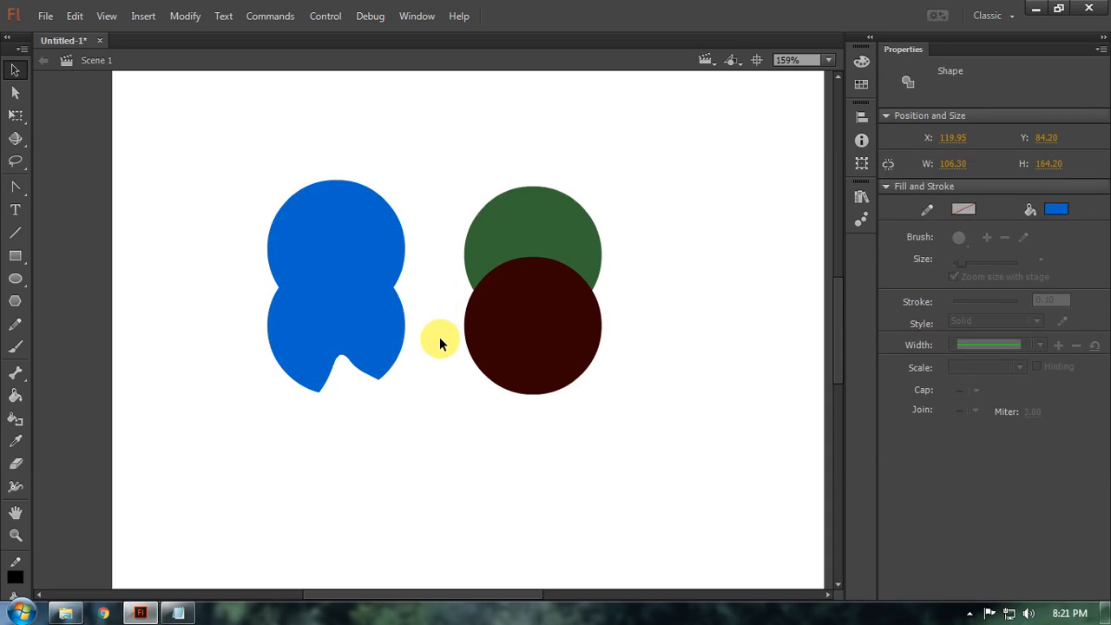
{"action": "key", "text": "ctrl+z"}
{"action": "key", "text": "ctrl+y"}
{"action": "key", "text": "ctrl+y"}
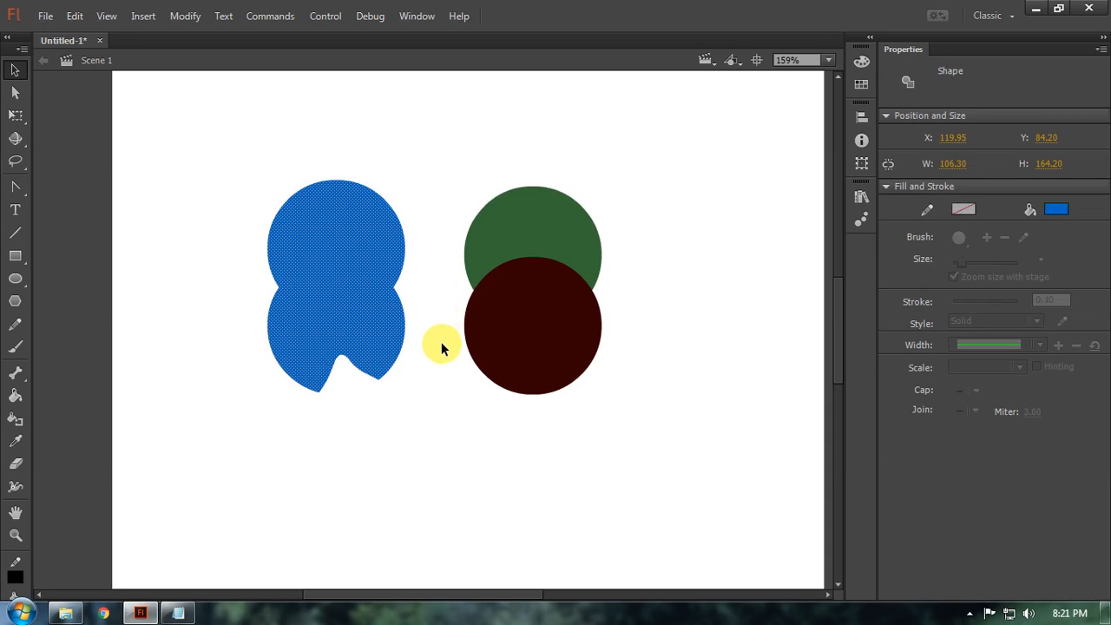
Step: Switch to Notepad and review the Fit in window and Redo shortcut lines and the sections below them
{"action": "key", "text": "alt+Tab"}
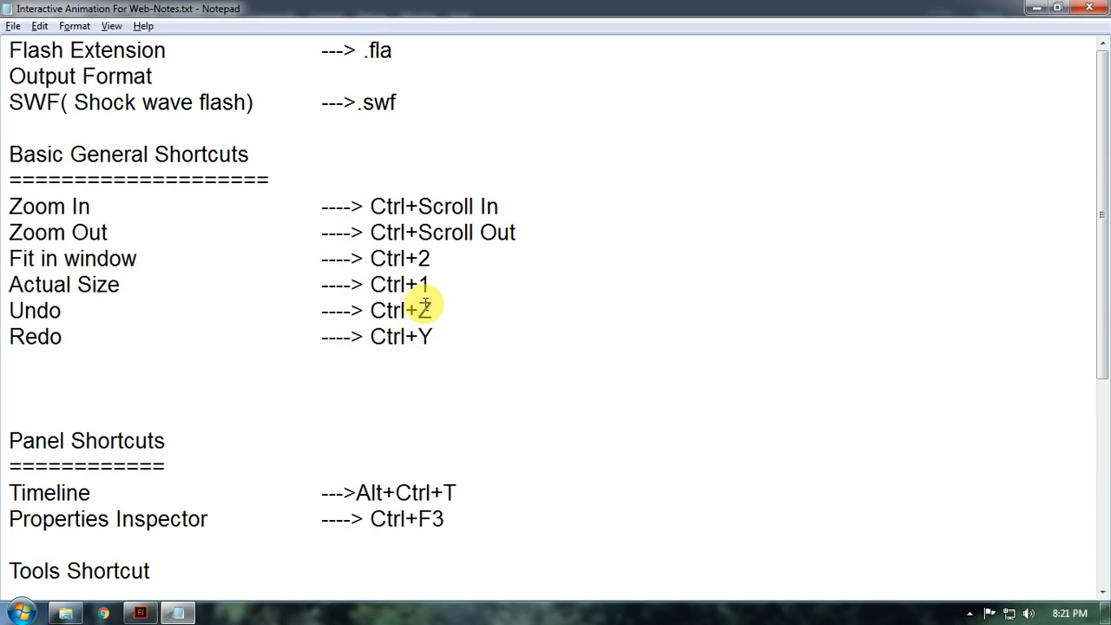
{"action": "left_click_drag", "start_coordinate": [431, 259], "coordinate": [5, 265]}
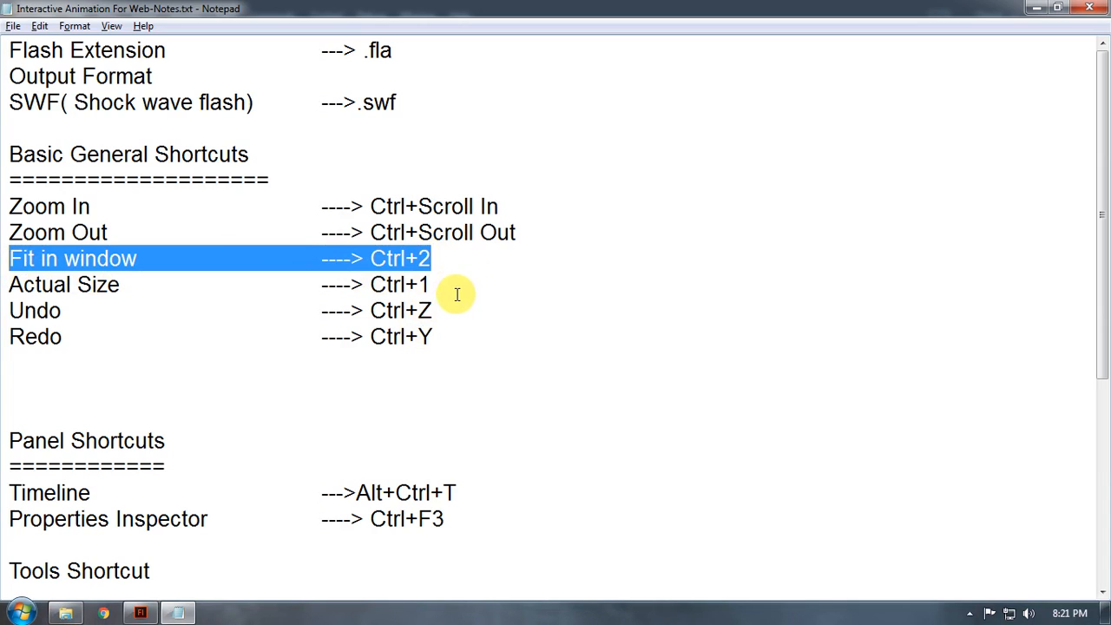
{"action": "left_click_drag", "start_coordinate": [438, 335], "coordinate": [5, 342]}
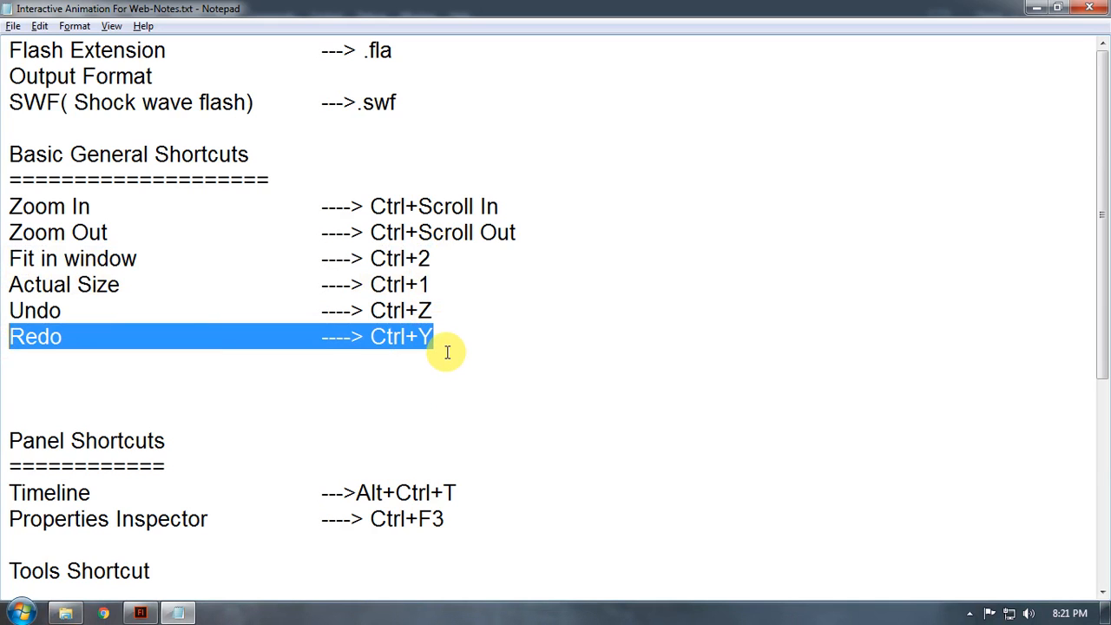
{"action": "scroll", "coordinate": [295, 395], "scroll_direction": "down", "scroll_amount": 5}
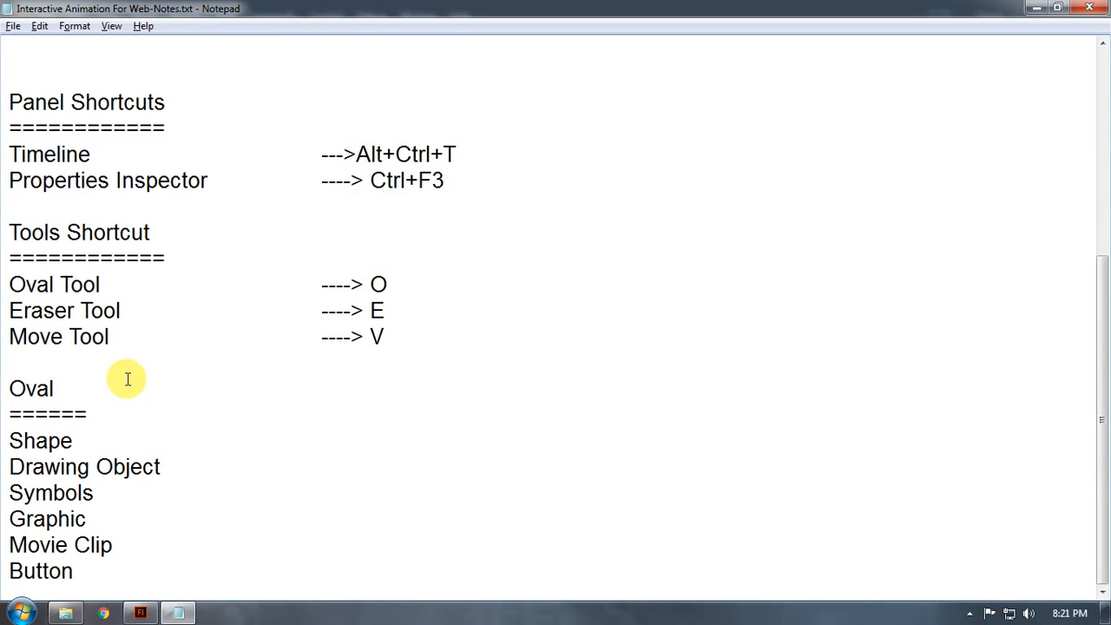
{"action": "scroll", "coordinate": [72, 347], "scroll_direction": "up", "scroll_amount": 1}
Step: Return to Flash and move the blue shape down and slightly left to about X 108.65, Y 112.50
{"action": "key", "text": "alt+Tab"}
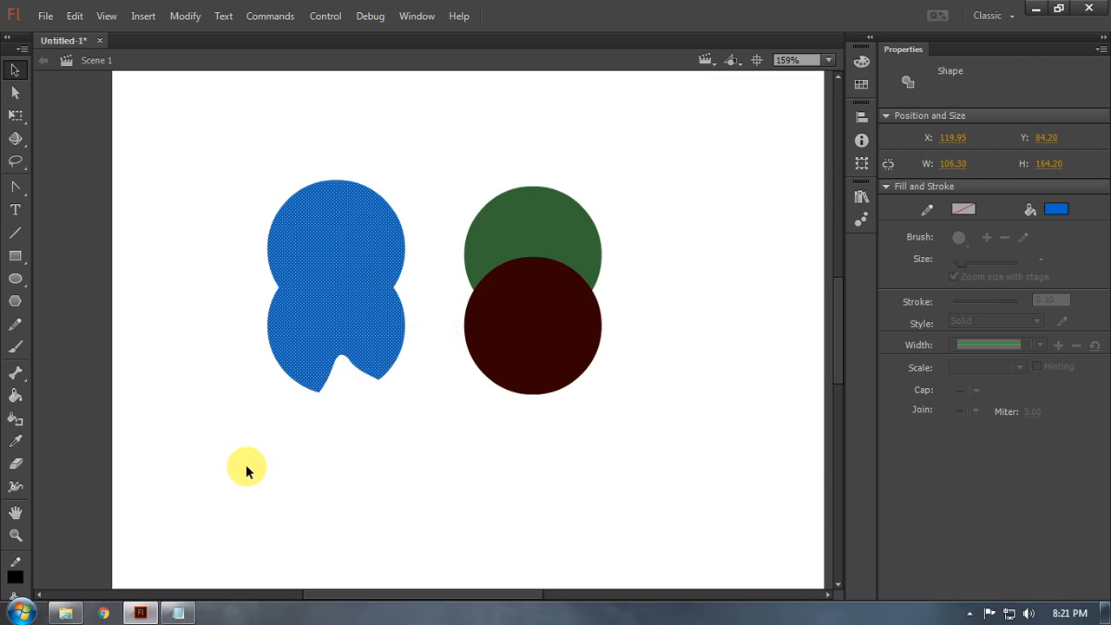
{"action": "left_click", "coordinate": [318, 463]}
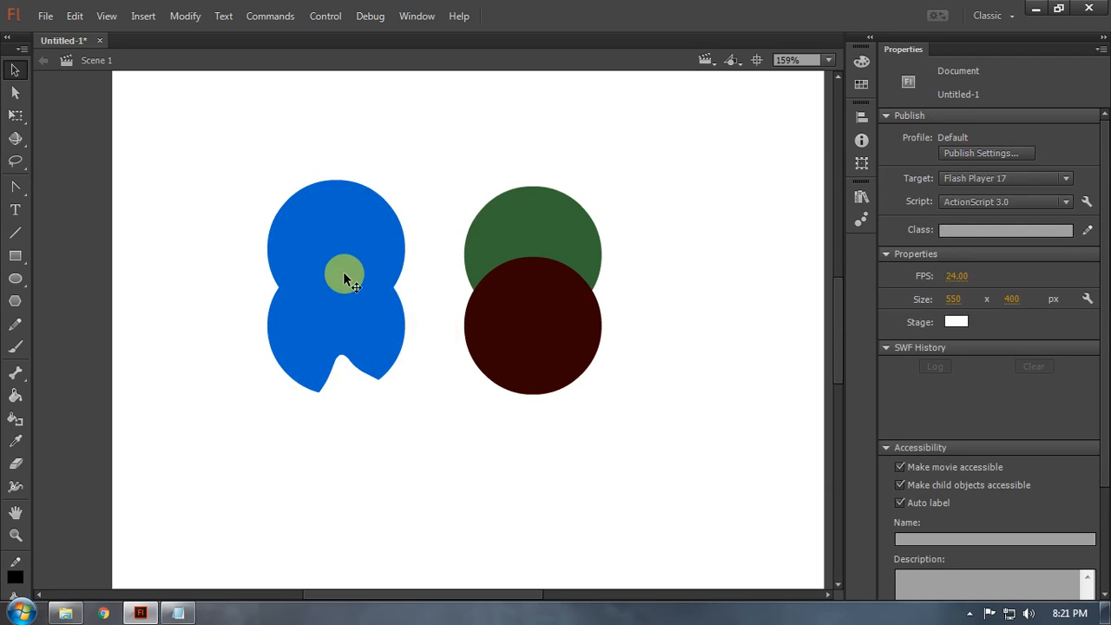
{"action": "left_click_drag", "start_coordinate": [297, 251], "coordinate": [283, 294]}
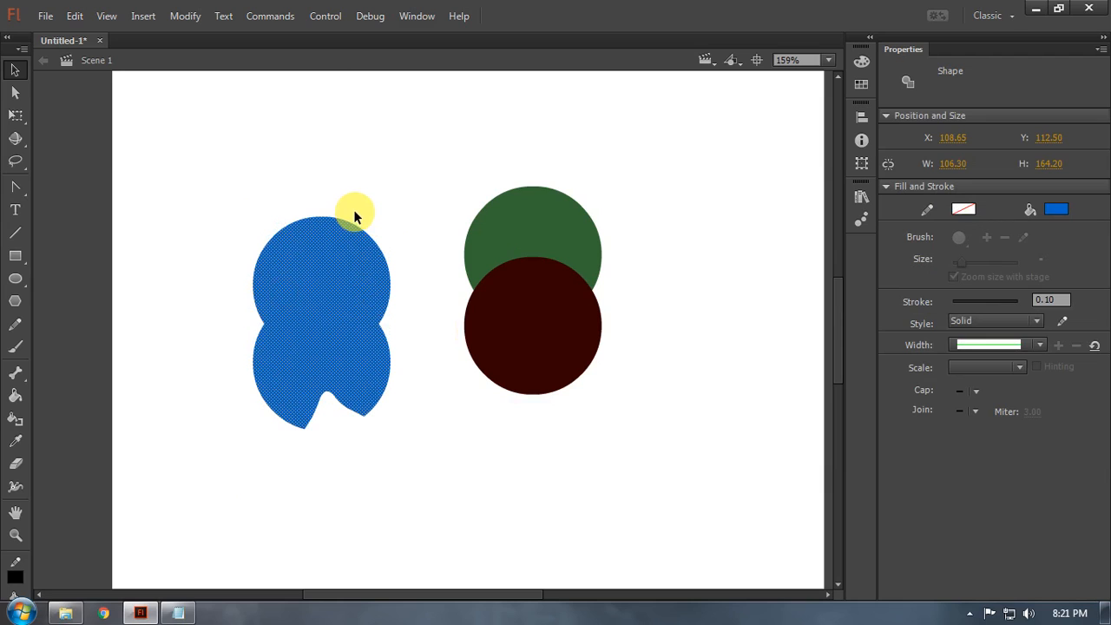
Step: Switch to Notepad and add the heading "How to use Elastic Tool" between the Move Tool line and the Oval section
{"action": "key", "text": "alt+Tab"}
{"action": "scroll", "coordinate": [235, 440], "scroll_direction": "down", "scroll_amount": 1}
{"action": "scroll", "coordinate": [116, 442], "scroll_direction": "up", "scroll_amount": 1}
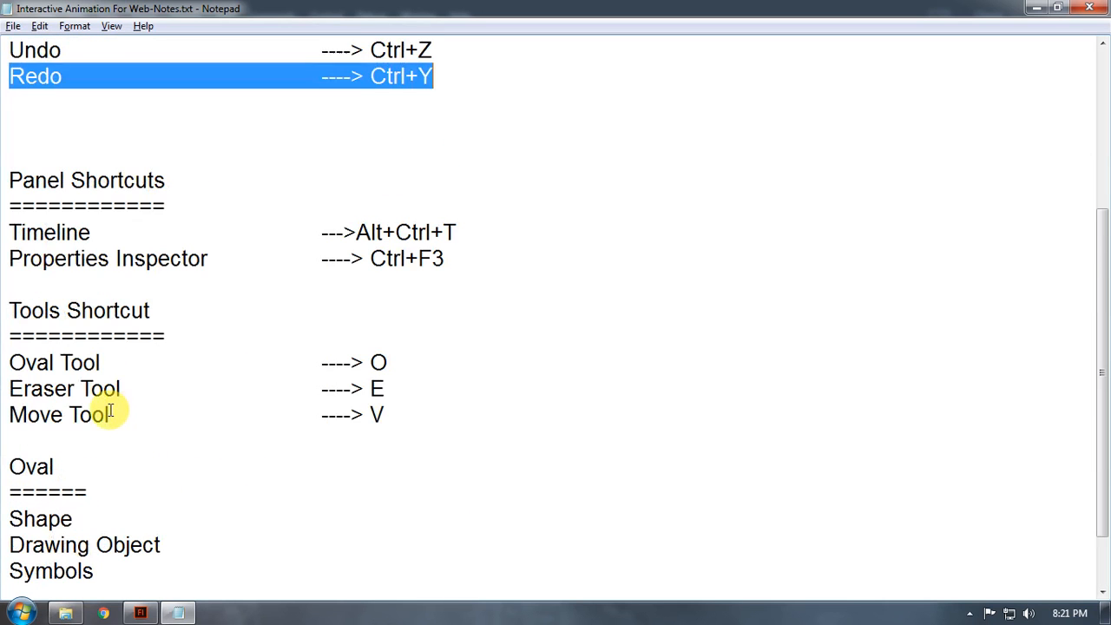
{"action": "left_click", "coordinate": [49, 438]}
{"action": "key", "text": "Return"}
{"action": "key", "text": "Return"}
{"action": "scroll", "coordinate": [56, 440], "scroll_direction": "down", "scroll_amount": 1}
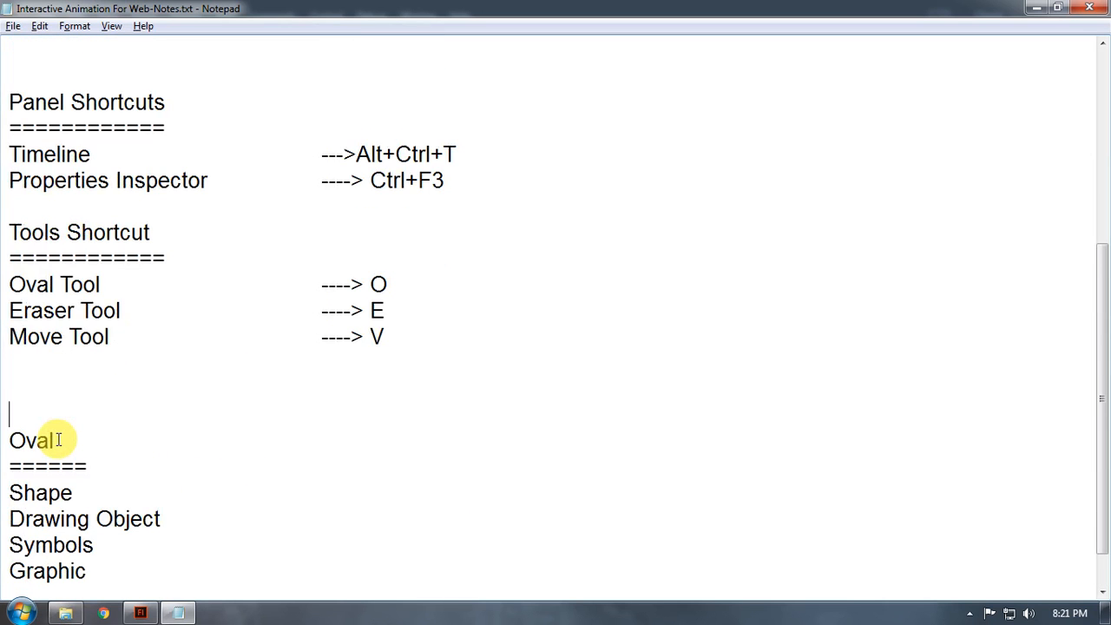
{"action": "type", "text": "How to us e"}
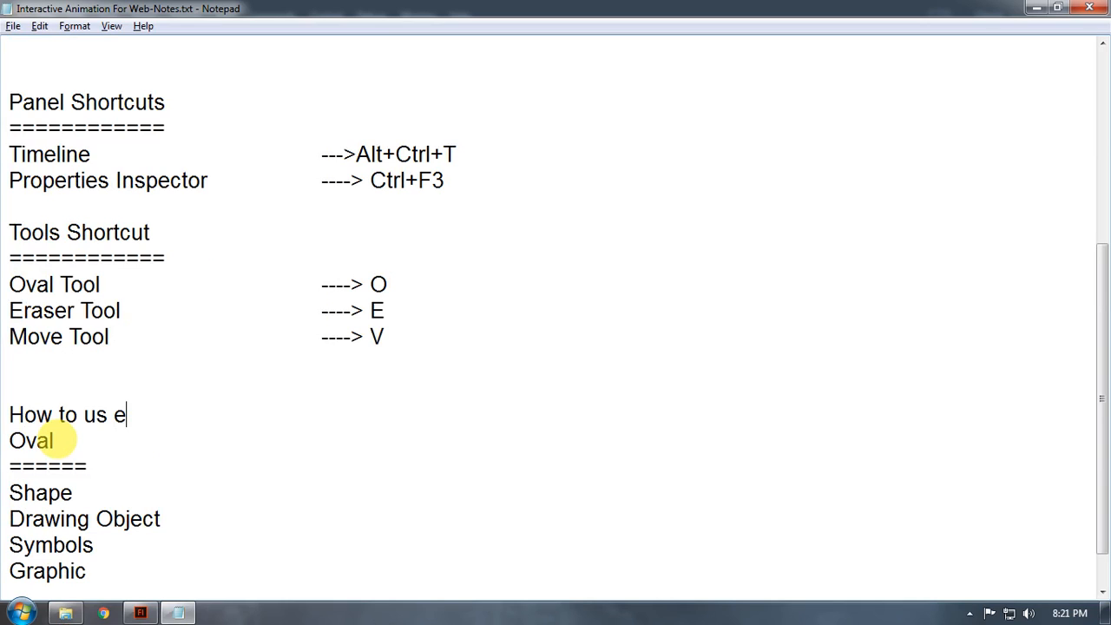
{"action": "key", "text": "BackSpace"}
{"action": "key", "text": "BackSpace"}
{"action": "type", "text": "e El"}
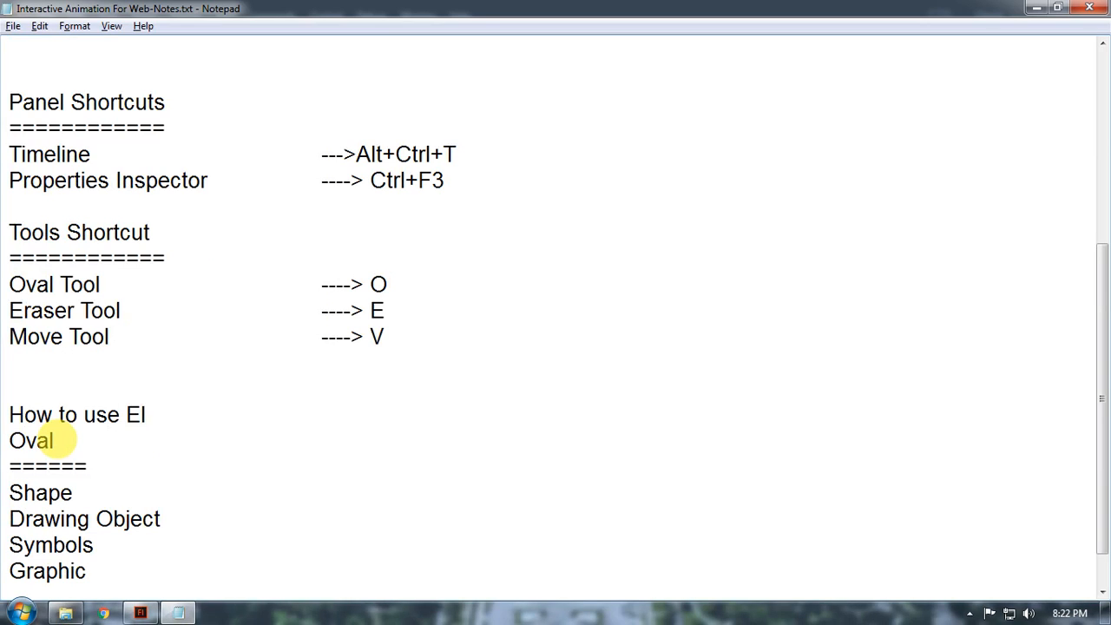
{"action": "type", "text": "astic Tool"}
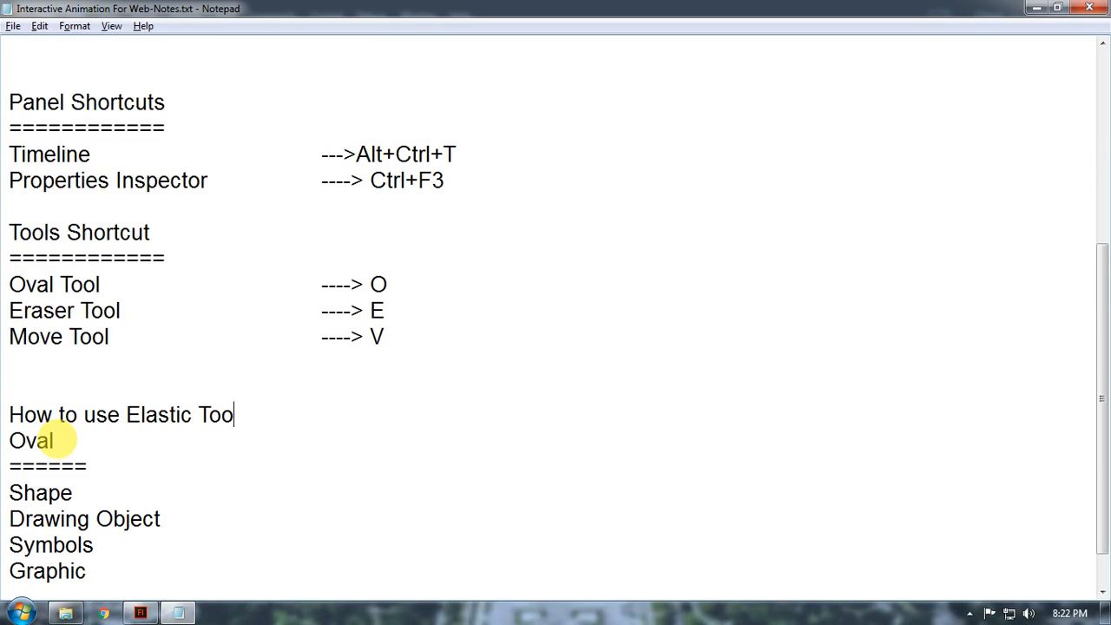
Step: Underline the Elastic Tool heading with a row of equals signs and add blank lines before the Oval section
{"action": "key", "text": "Return"}
{"action": "type", "text": "====="}
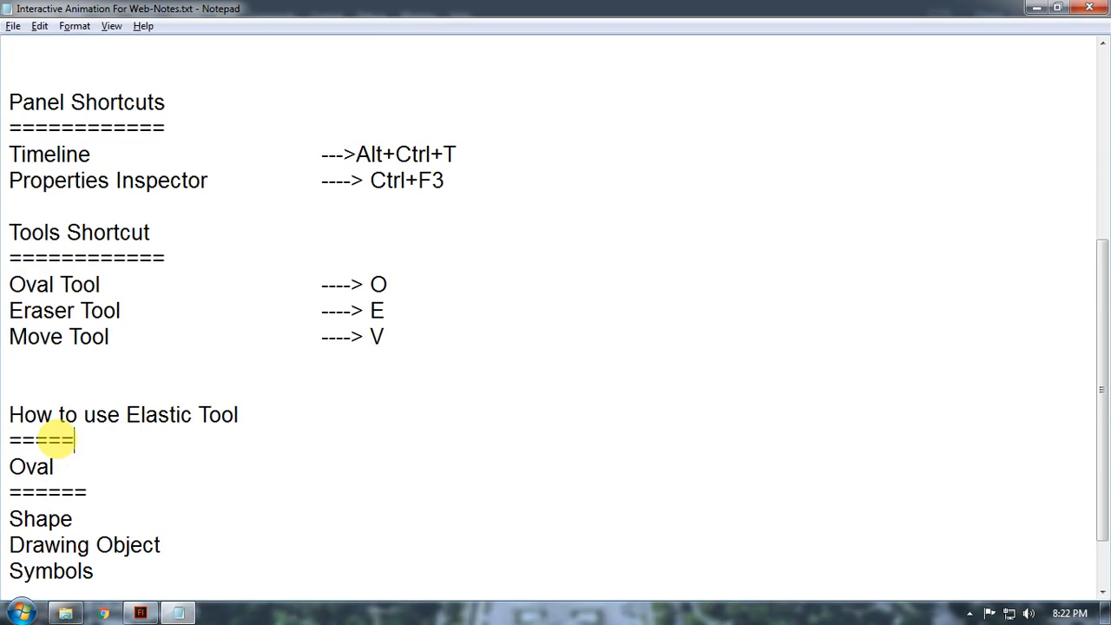
{"action": "type", "text": "============="}
{"action": "key", "text": "Return"}
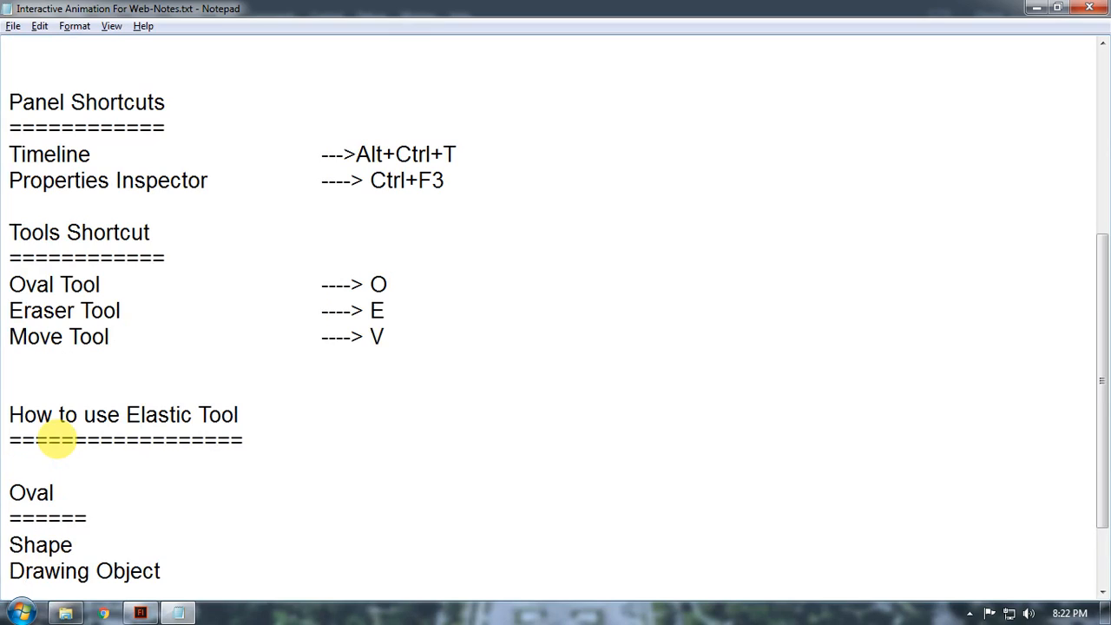
{"action": "key", "text": "Return"}
{"action": "key", "text": "Return"}
{"action": "key", "text": "Return"}
{"action": "key", "text": "Up"}
{"action": "key", "text": "Up"}
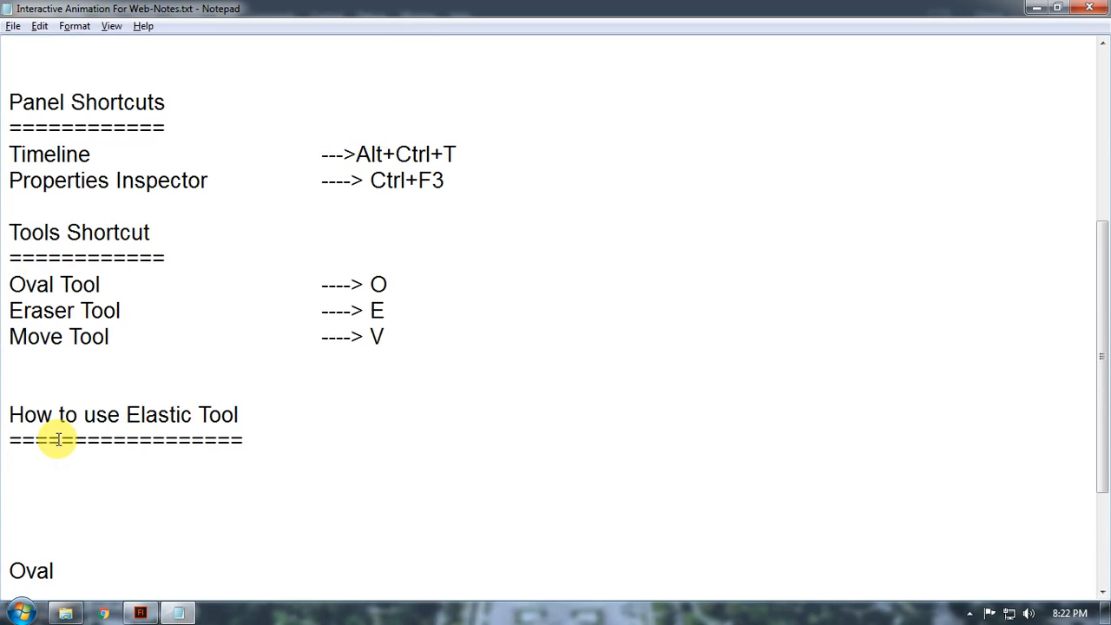
Step: Write the instruction "Make Sure Object is deselected" under the Elastic Tool heading
{"action": "type", "text": "Make Sure "}
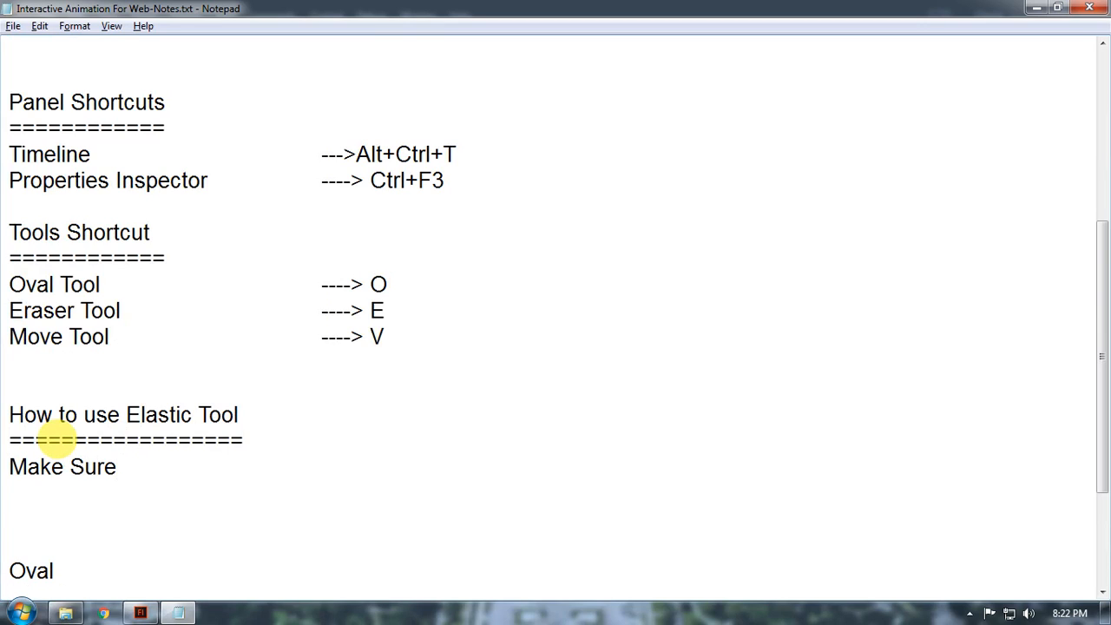
{"action": "type", "text": "Object"}
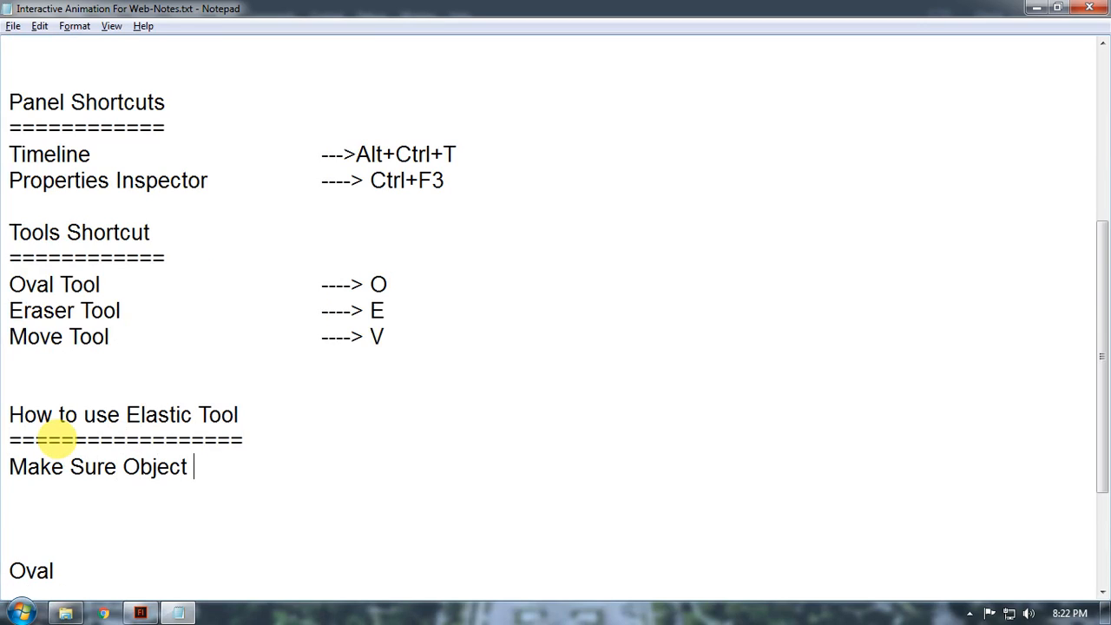
{"action": "type", "text": " d"}
{"action": "key", "text": "BackSpace"}
{"action": "type", "text": "id"}
{"action": "key", "text": "BackSpace"}
{"action": "type", "text": "s dese"}
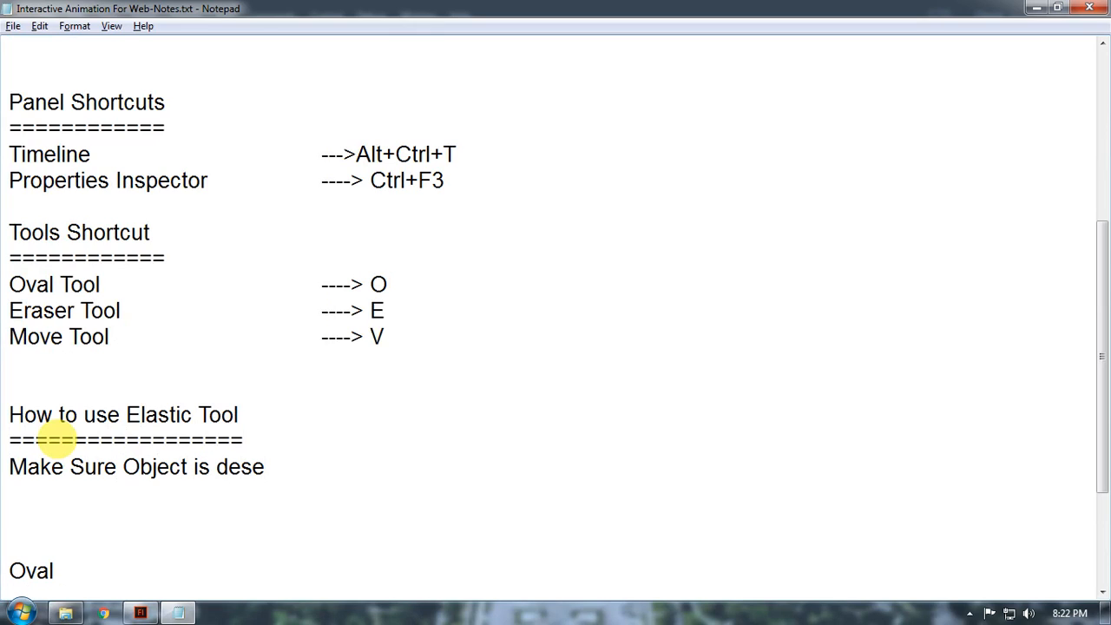
{"action": "type", "text": "lected"}
{"action": "key", "text": "Return"}
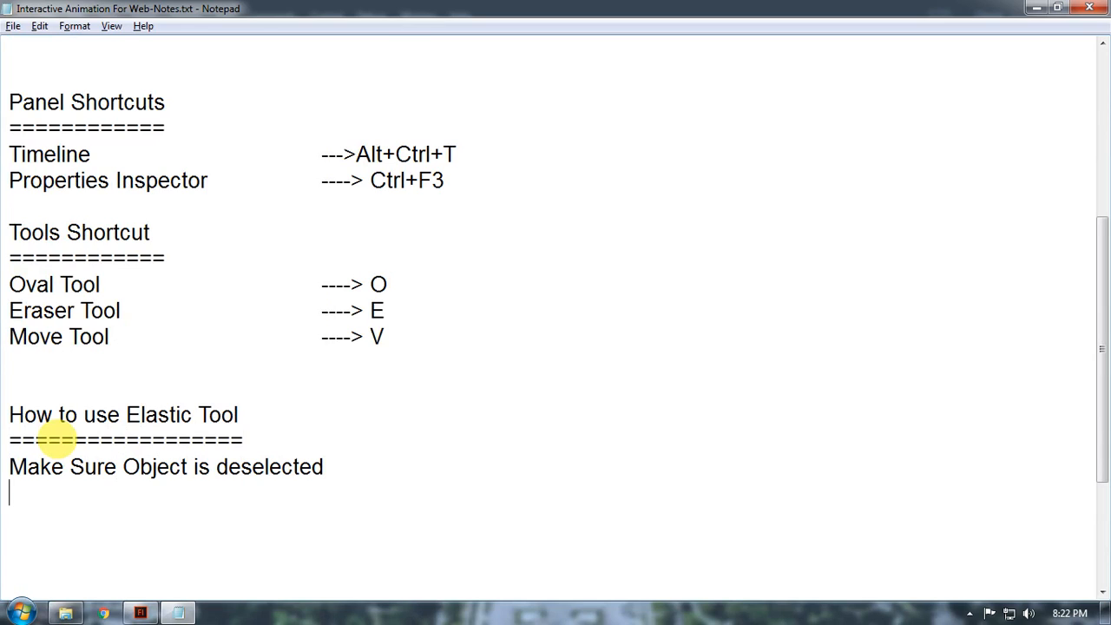
Step: Insert the line "Select the Move Tool" above the instruction about the deselected object
{"action": "key", "text": "Return"}
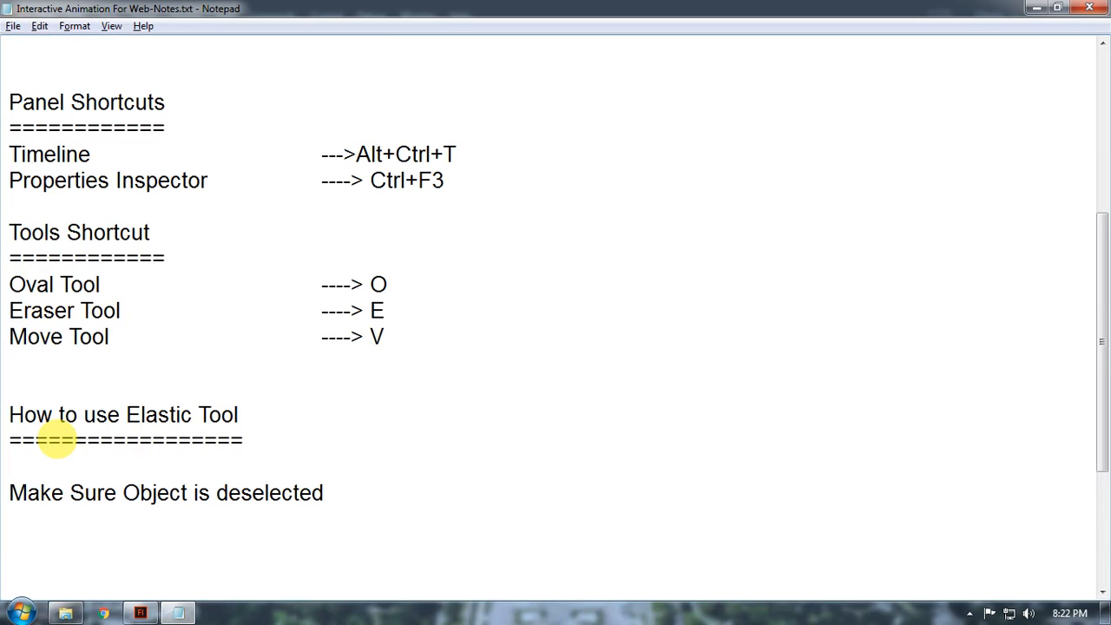
{"action": "type", "text": "Seklec"}
{"action": "key", "text": "BackSpace"}
{"action": "key", "text": "BackSpace"}
{"action": "key", "text": "BackSpace"}
{"action": "key", "text": "BackSpace"}
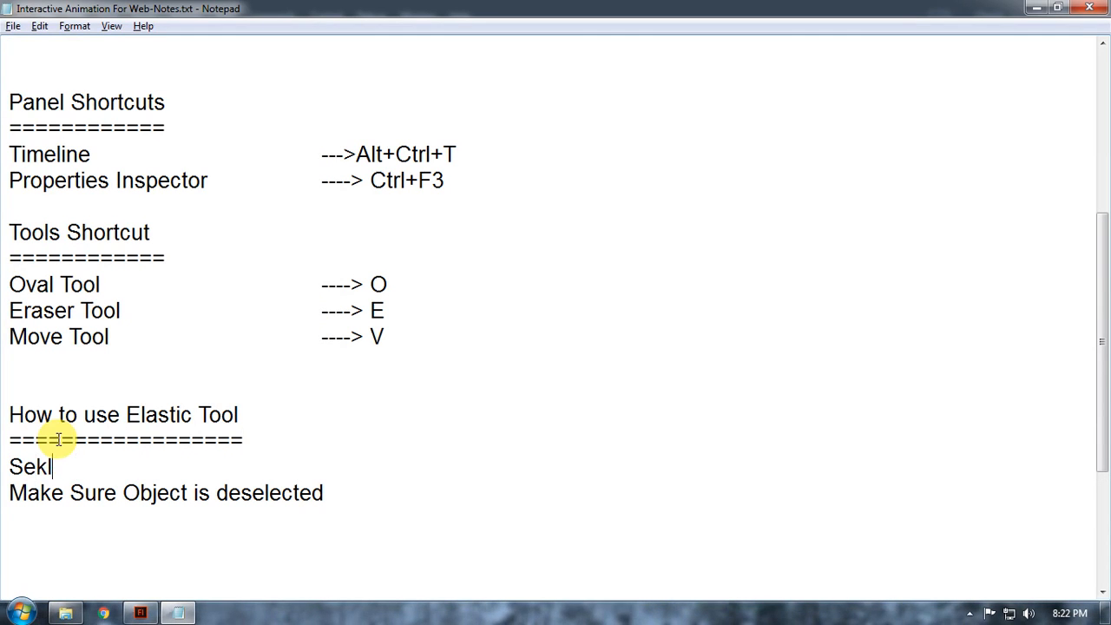
{"action": "type", "text": "lect thre"}
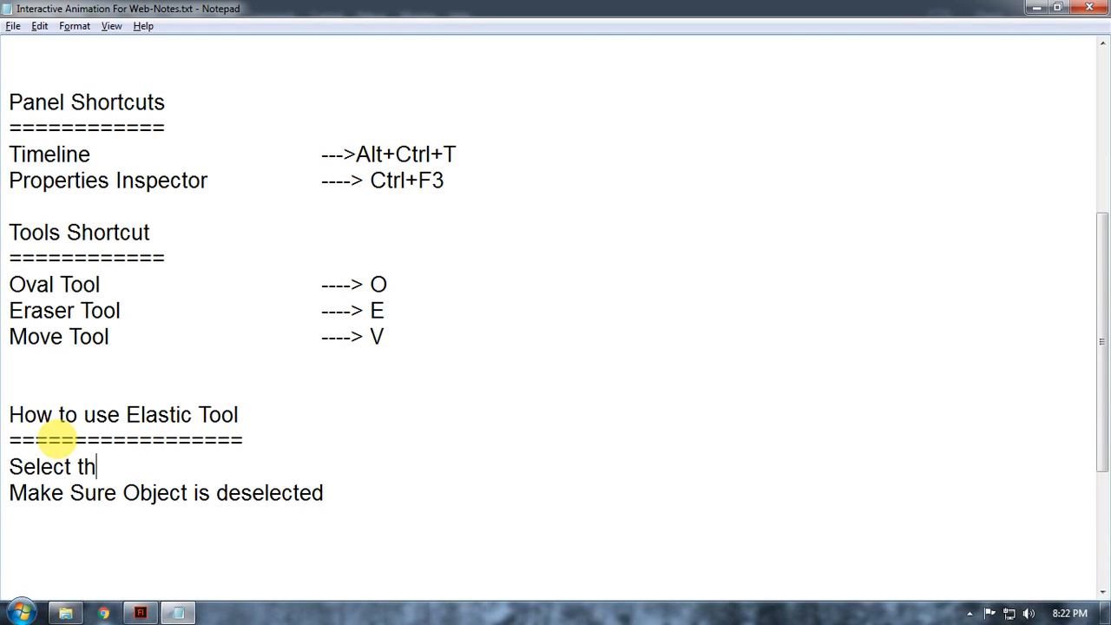
{"action": "key", "text": "BackSpace"}
{"action": "key", "text": "BackSpace"}
{"action": "type", "text": "e Move Tool"}
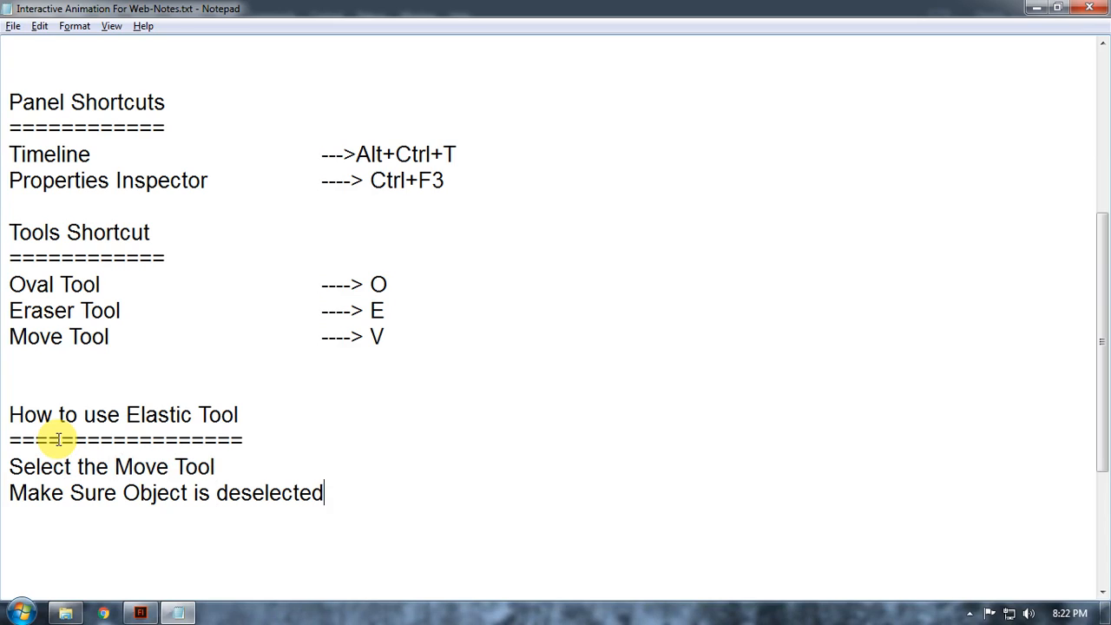
Step: Start a third instruction line reading "Go to check the" below "Make Sure Object is deselected"
{"action": "key", "text": "BackSpace"}
{"action": "key", "text": "Return"}
{"action": "type", "text": "Go to"}
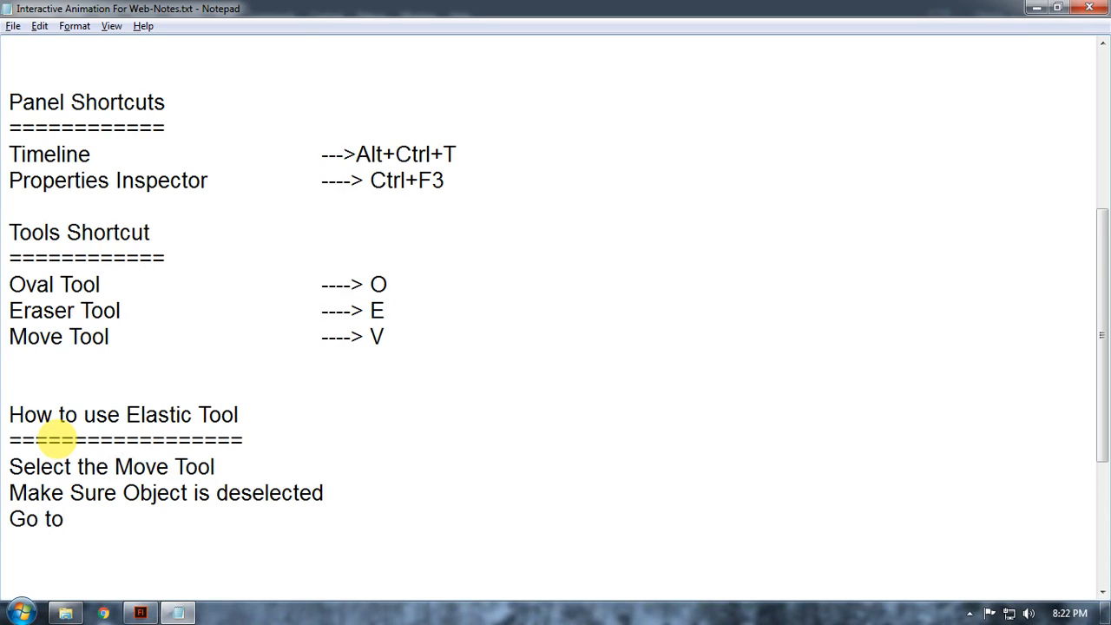
{"action": "type", "text": " check the"}
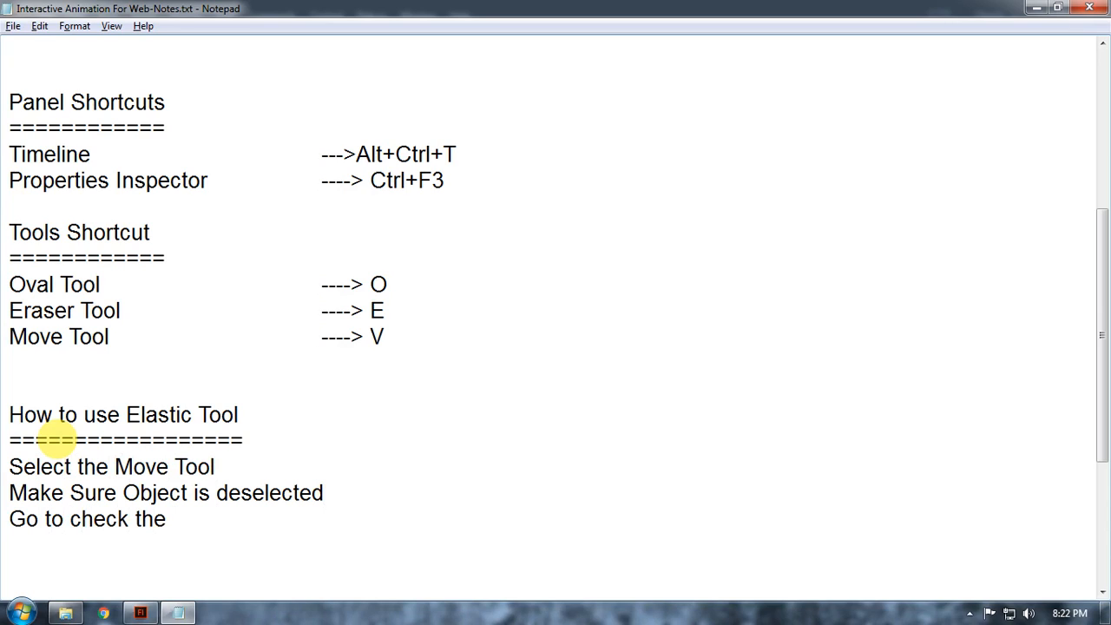
Step: Insert "the Object Boundries with move tool,And Now" before "check the" in the third instruction line
{"action": "key", "text": "Left"}
{"action": "key", "text": "Left"}
{"action": "key", "text": "Left"}
{"action": "key", "text": "Left"}
{"action": "key", "text": "Left"}
{"action": "key", "text": "Left"}
{"action": "key", "text": "Left"}
{"action": "key", "text": "Left"}
{"action": "key", "text": "Left"}
{"action": "key", "text": "Left"}
{"action": "key", "text": "Left"}
{"action": "key", "text": "Left"}
{"action": "key", "text": "Right"}
{"action": "key", "text": "Right"}
{"action": "key", "text": "Right"}
{"action": "key", "text": "Left"}
{"action": "type", "text": "the O"}
{"action": "type", "text": "bject B"}
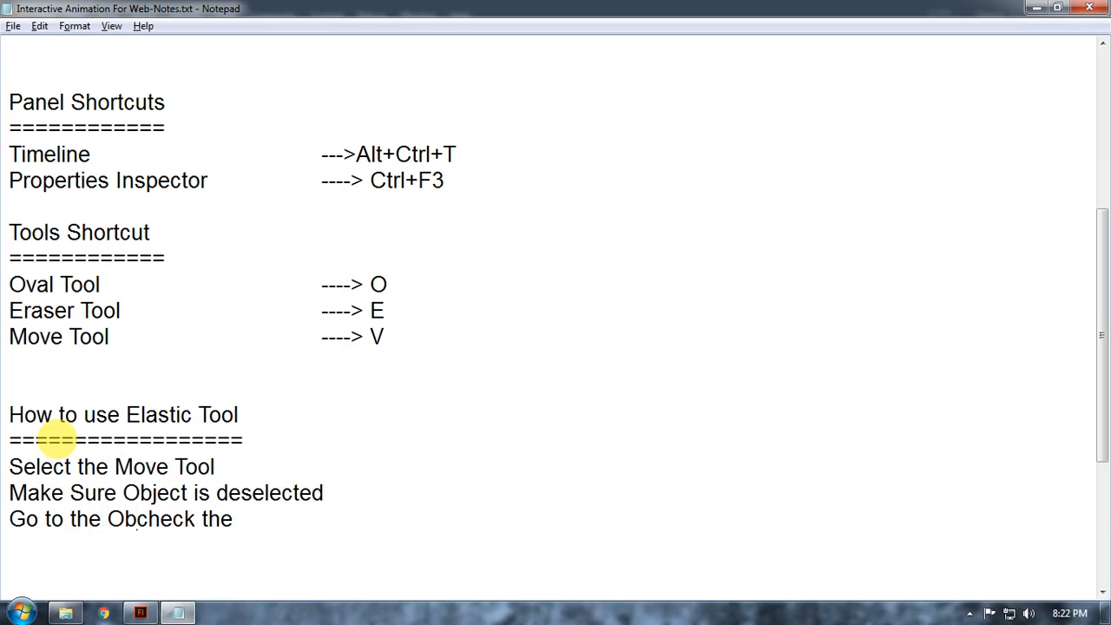
{"action": "type", "text": "oundries"}
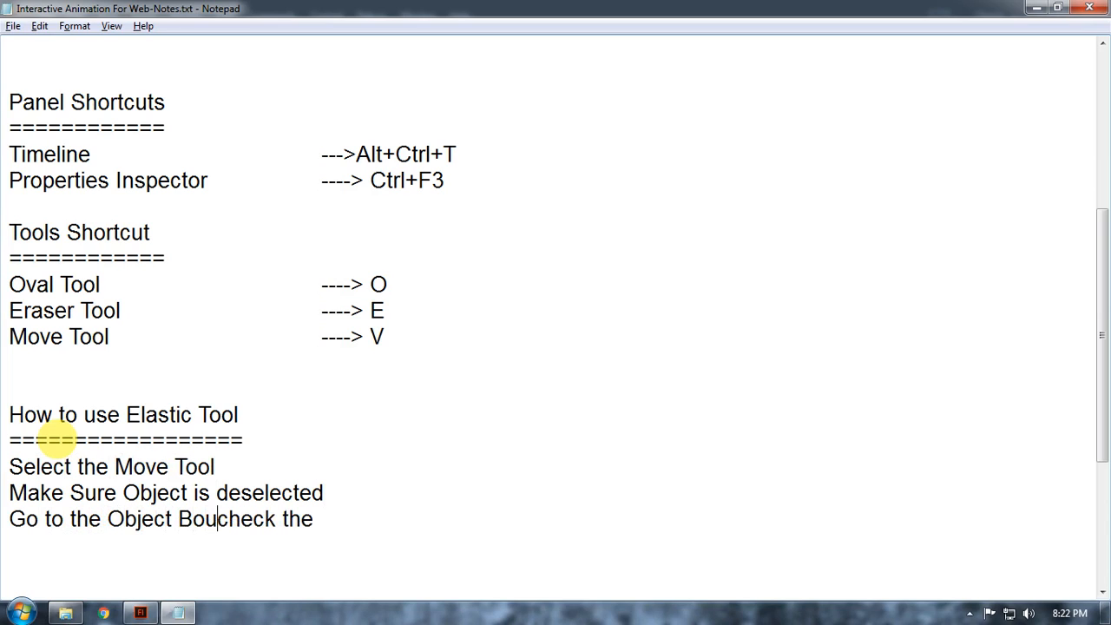
{"action": "type", "text": " with"}
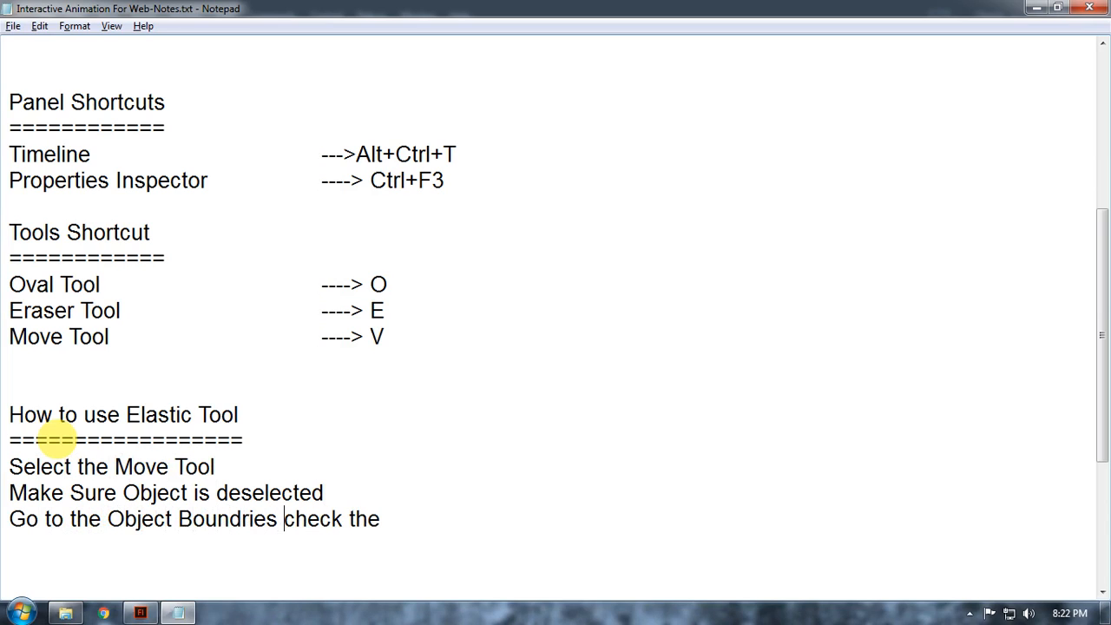
{"action": "type", "text": " move "}
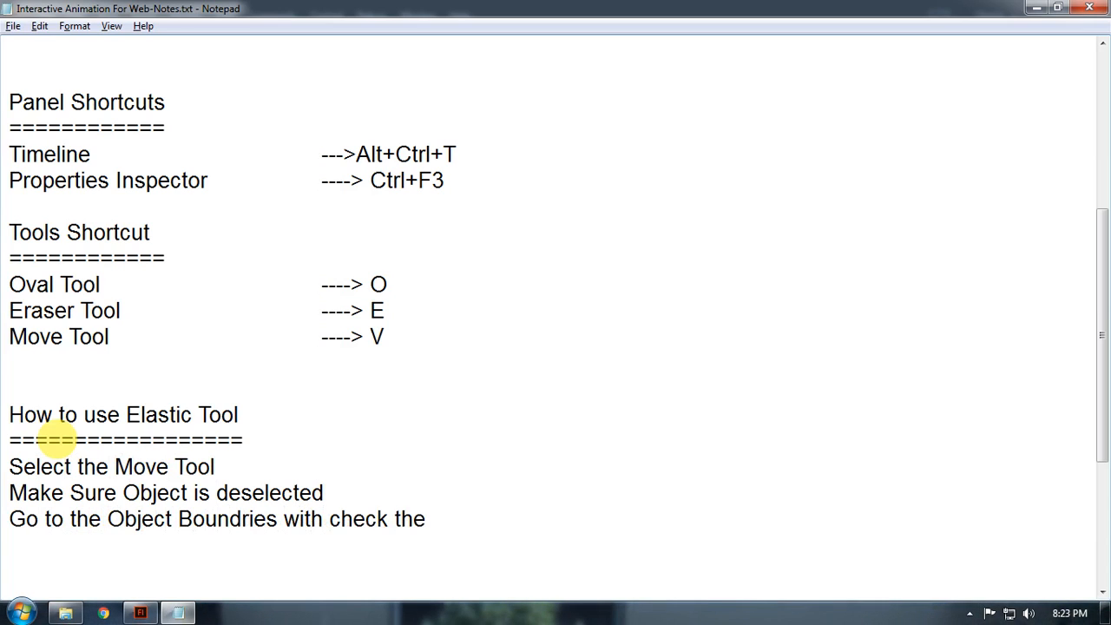
{"action": "type", "text": "tool,"}
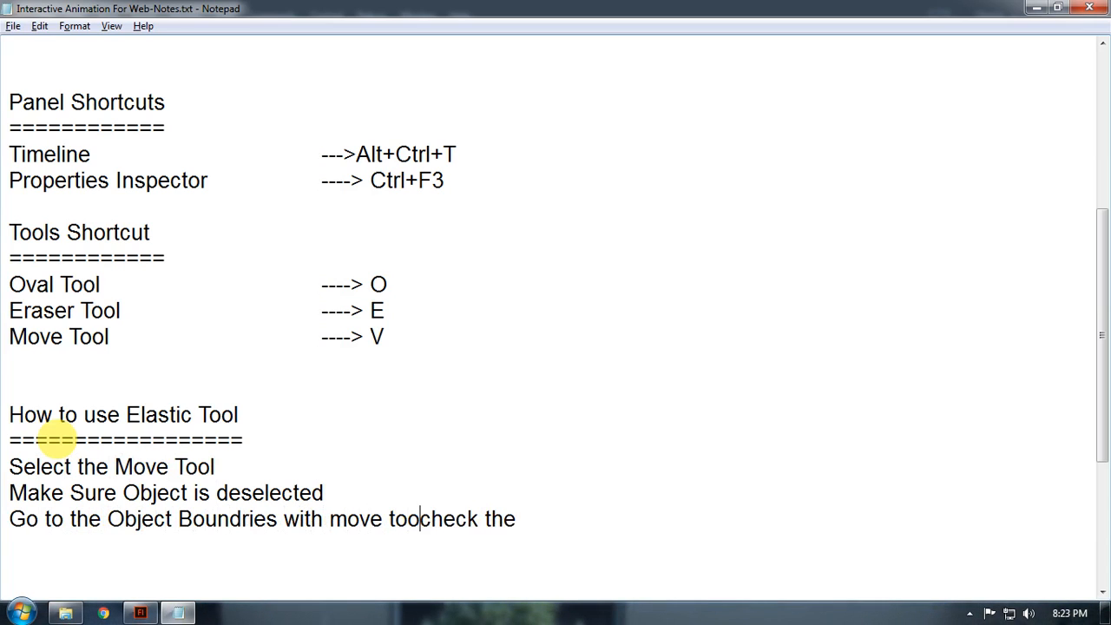
{"action": "type", "text": "And Now"}
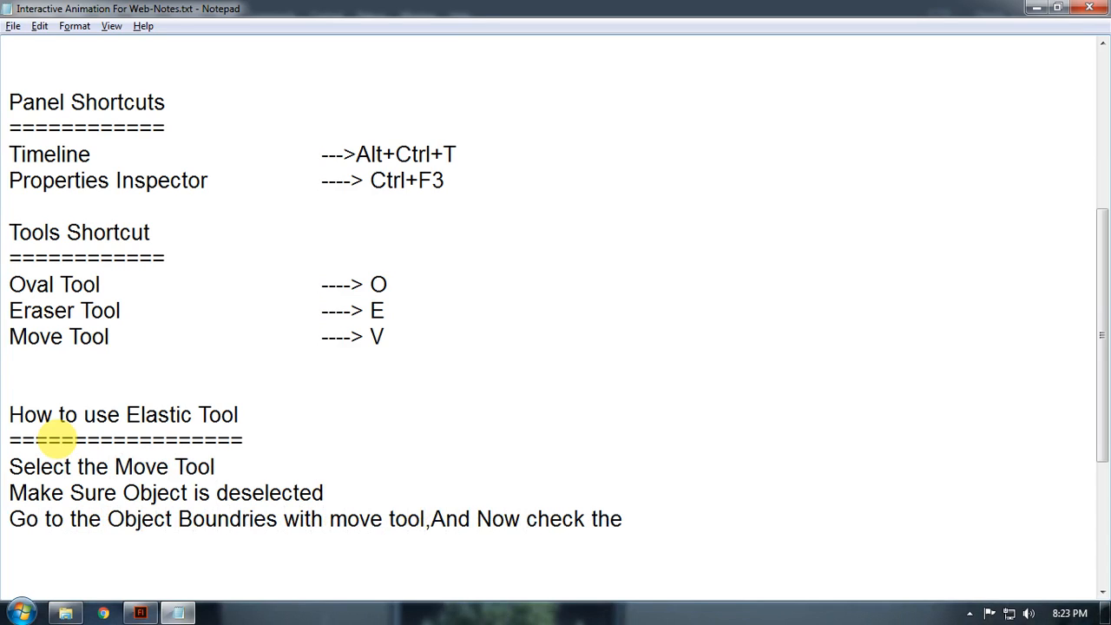
Step: Complete the third Elastic Tool instruction with "ur Tool Icon will be changed as a Elastic."
{"action": "key", "text": "Right"}
{"action": "key", "text": "Right"}
{"action": "key", "text": "Right"}
{"action": "key", "text": "Right"}
{"action": "key", "text": "Right"}
{"action": "key", "text": "Right"}
{"action": "key", "text": "Right"}
{"action": "type", "text": "ur Tool Icon w"}
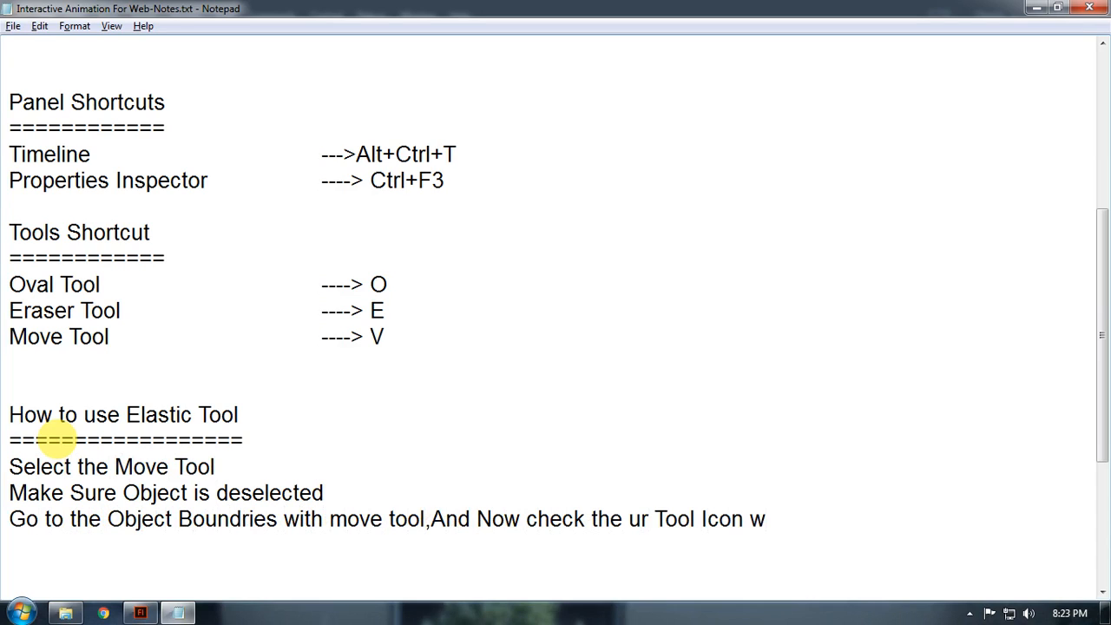
{"action": "type", "text": "ill be cha"}
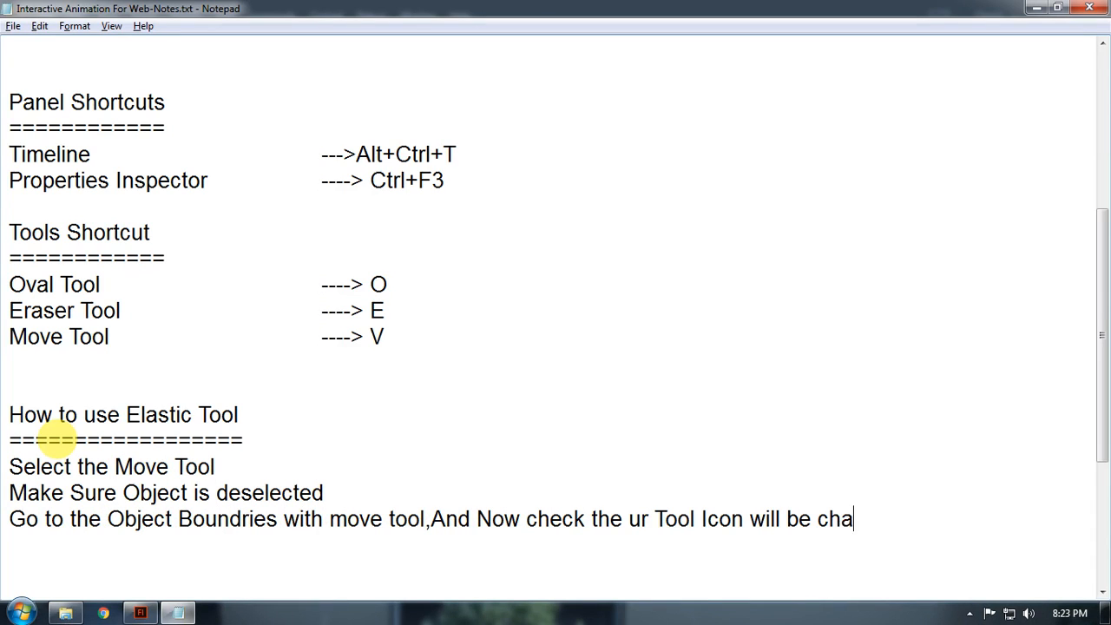
{"action": "type", "text": "nged as a Ela"}
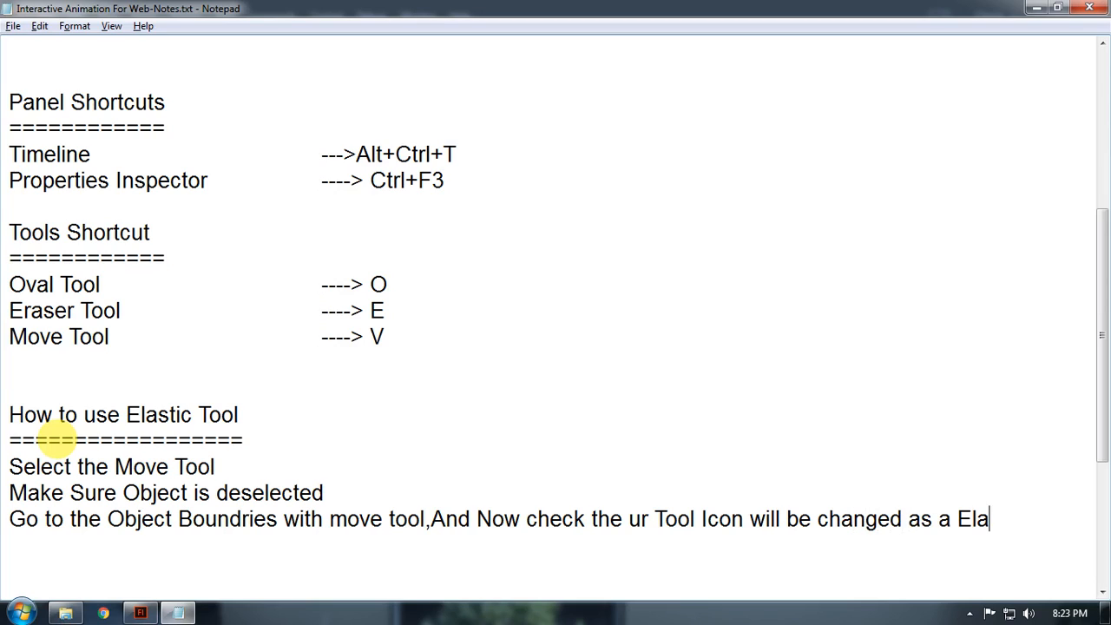
{"action": "type", "text": "sticv"}
{"action": "key", "text": "BackSpace"}
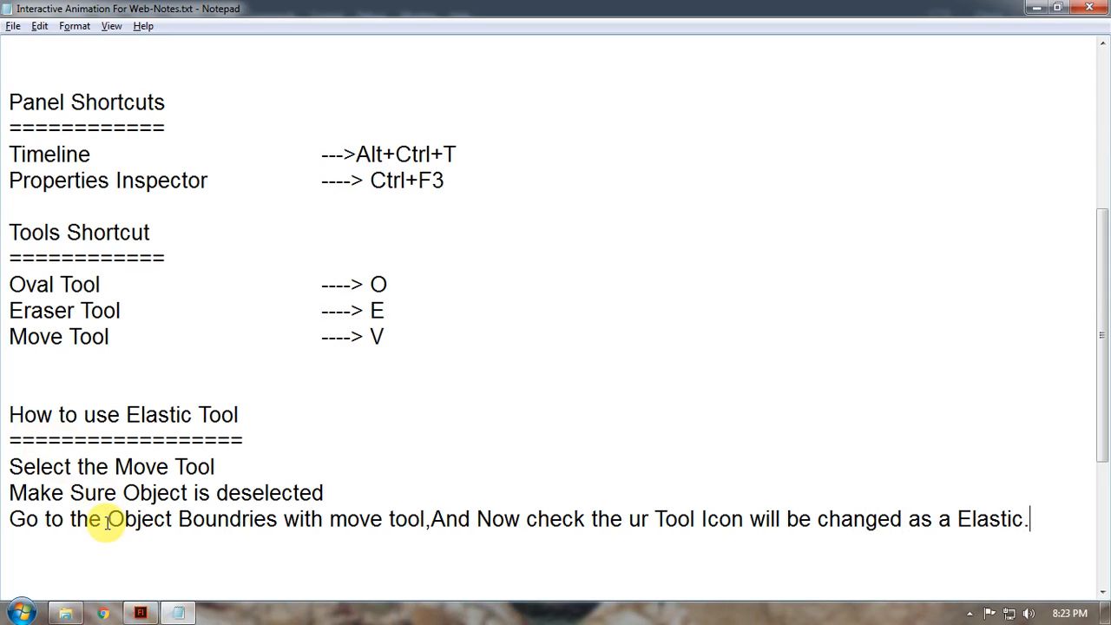
Step: Read through the three Elastic Tool instructions, from selecting the Move Tool to the changed tool icon
{"action": "left_click_drag", "start_coordinate": [218, 440], "coordinate": [244, 440]}
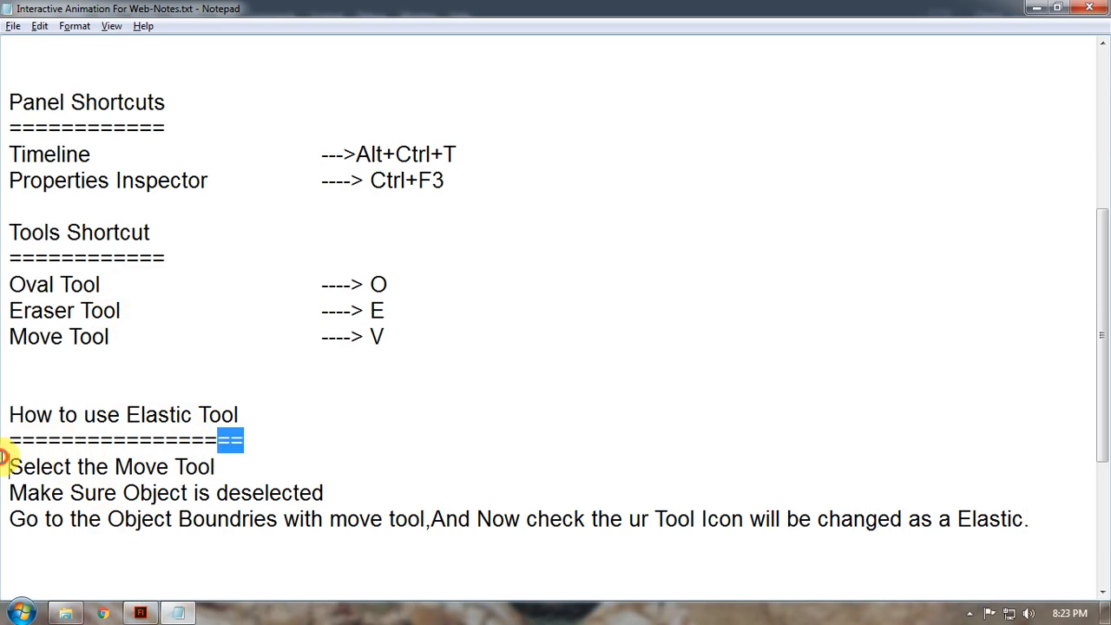
{"action": "left_click_drag", "start_coordinate": [2, 455], "coordinate": [186, 466]}
{"action": "left_click", "coordinate": [181, 466]}
{"action": "left_click_drag", "start_coordinate": [628, 519], "coordinate": [1007, 521]}
Step: Remove two blank lines between the last Elastic Tool instruction and the Oval heading
{"action": "left_click", "coordinate": [1040, 521]}
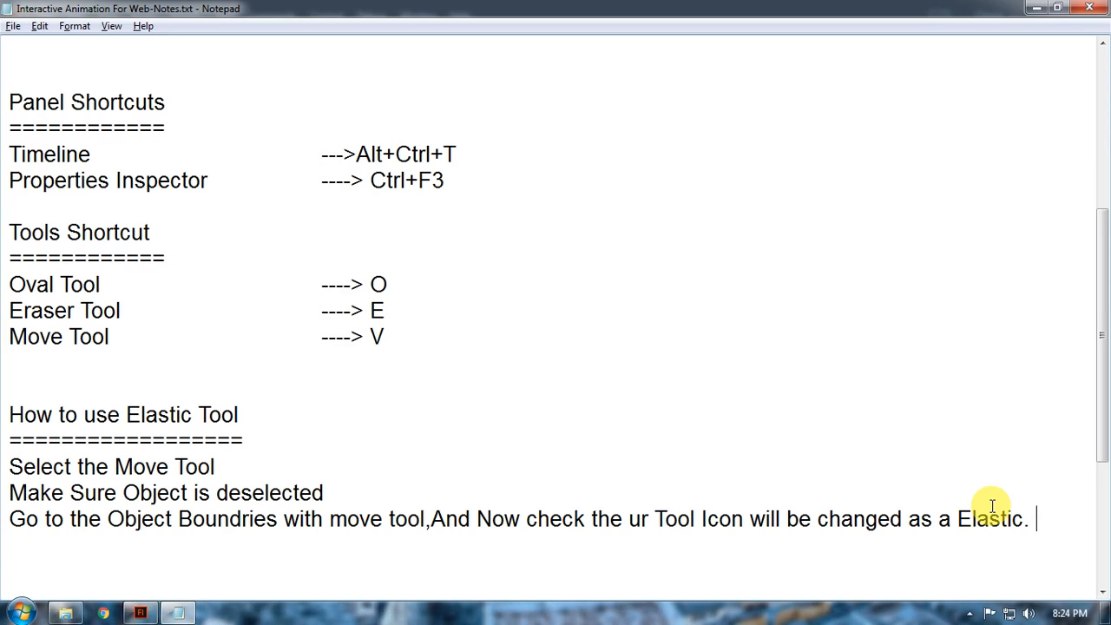
{"action": "key", "text": "Return"}
{"action": "key", "text": "Return"}
{"action": "key", "text": "Return"}
{"action": "key", "text": "Return"}
{"action": "key", "text": "Return"}
{"action": "type", "text": "Oval"}
{"action": "key", "text": "Return"}
{"action": "type", "text": "======"}
{"action": "key", "text": "Return"}
{"action": "type", "text": "Shape"}
{"action": "key", "text": "Up"}
{"action": "key", "text": "Up"}
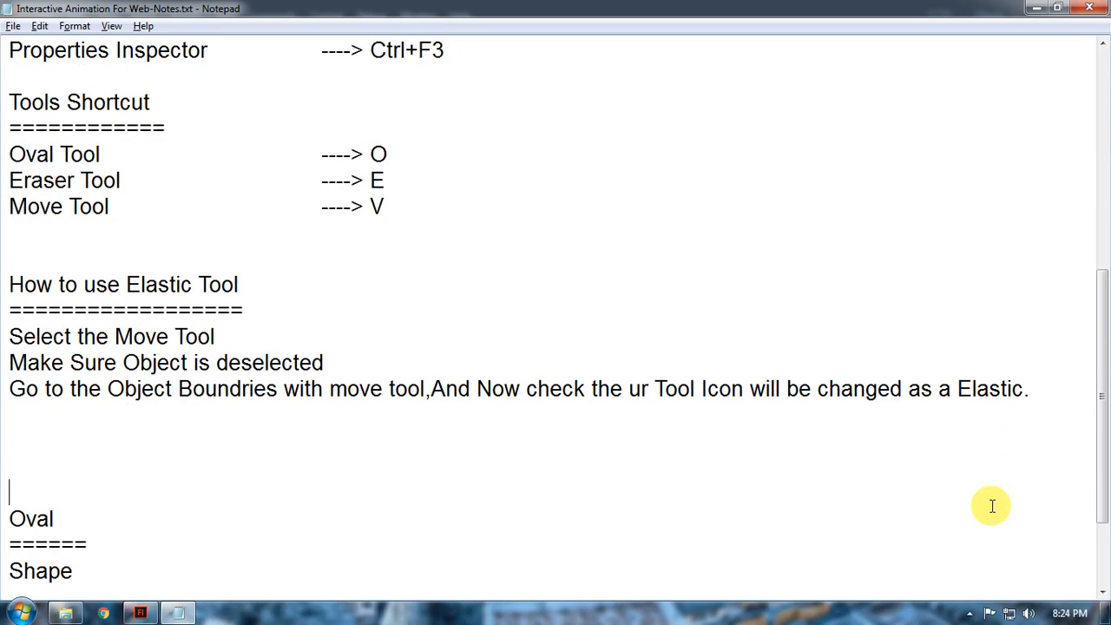
{"action": "key", "text": "BackSpace"}
{"action": "key", "text": "BackSpace"}
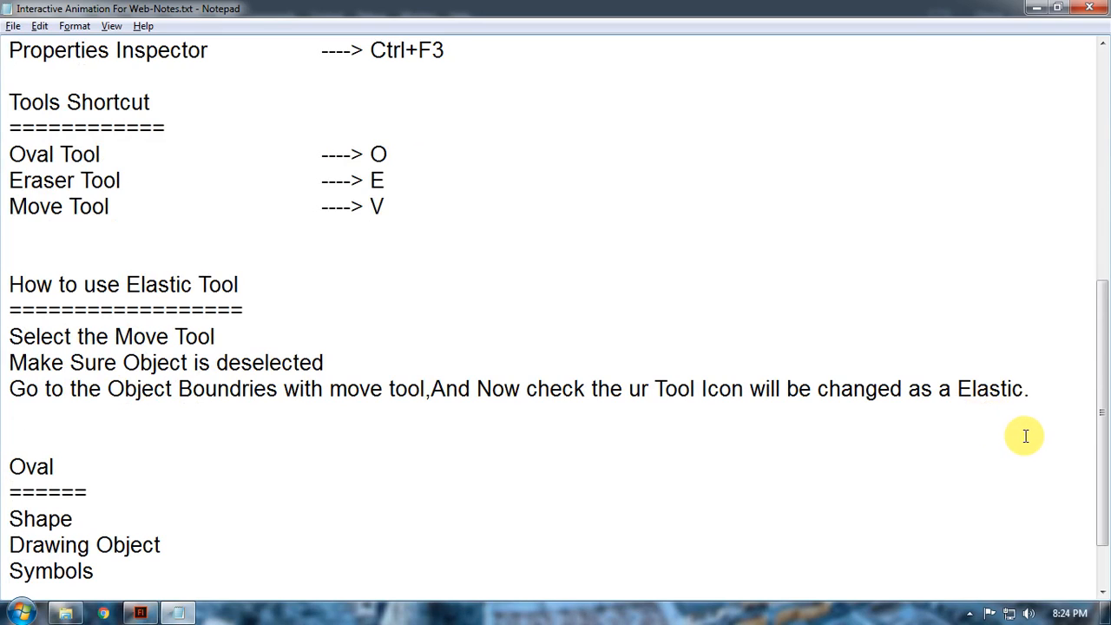
Step: Add one blank line above the Tools Shortcut heading and remove two blank lines above the Panel Shortcuts heading
{"action": "scroll", "coordinate": [989, 379], "scroll_direction": "up", "scroll_amount": 2}
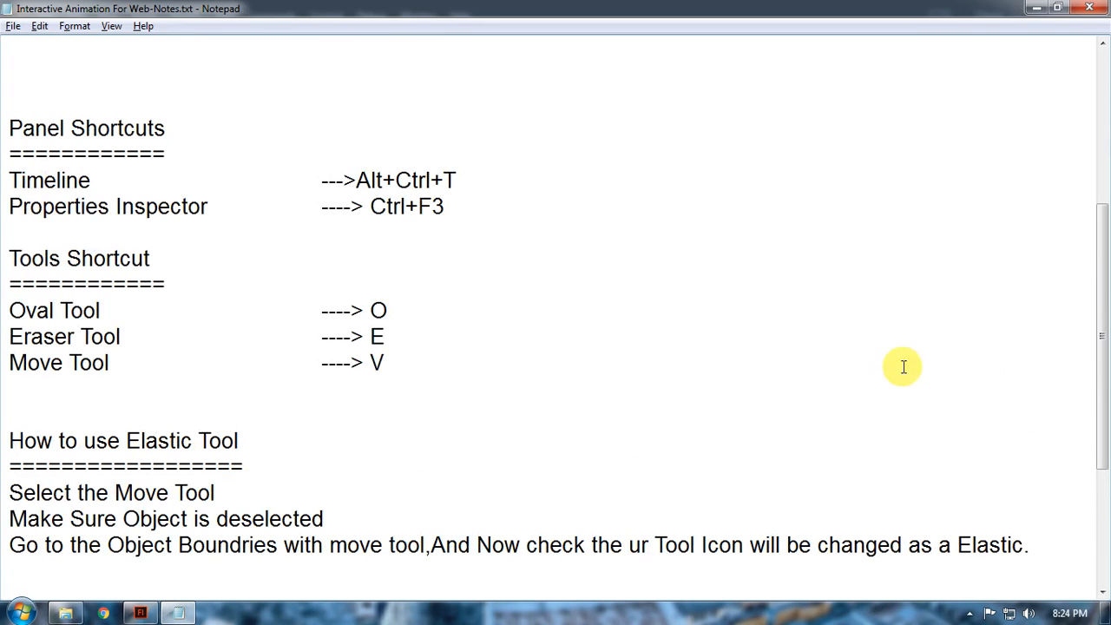
{"action": "left_click", "coordinate": [521, 193]}
{"action": "key", "text": "Return"}
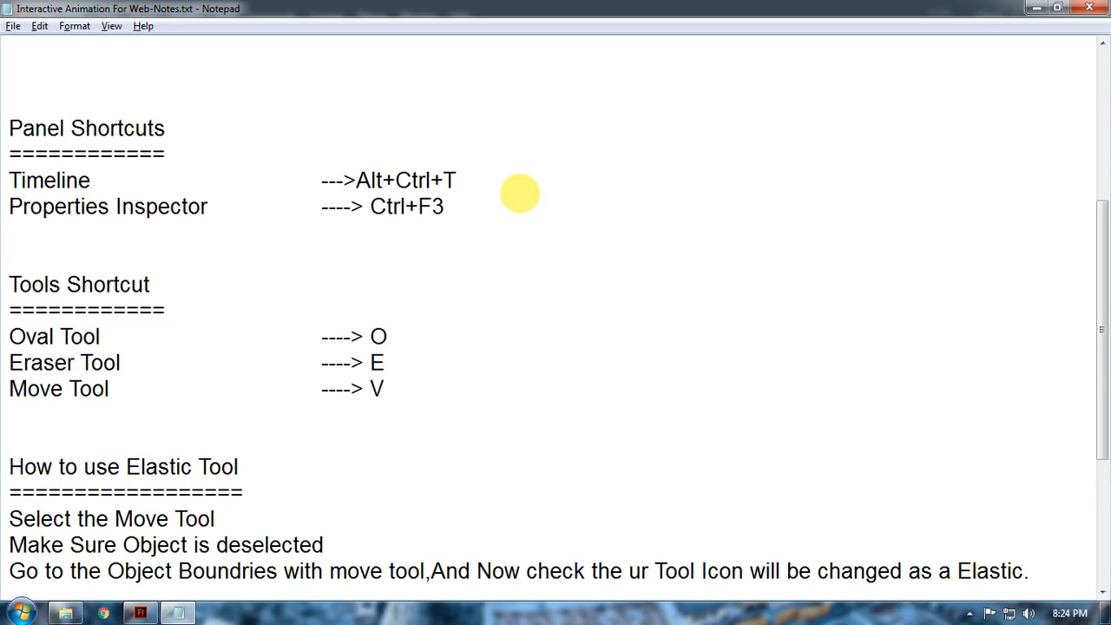
{"action": "scroll", "coordinate": [374, 408], "scroll_direction": "up", "scroll_amount": 4}
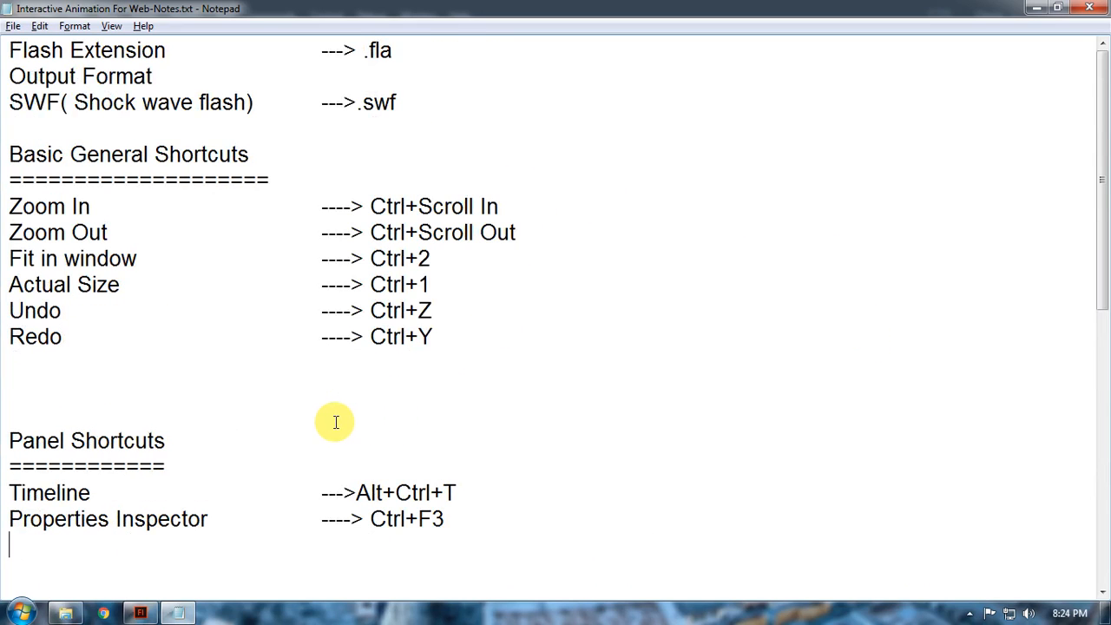
{"action": "left_click", "coordinate": [463, 347]}
{"action": "key", "text": "Delete"}
{"action": "key", "text": "Delete"}
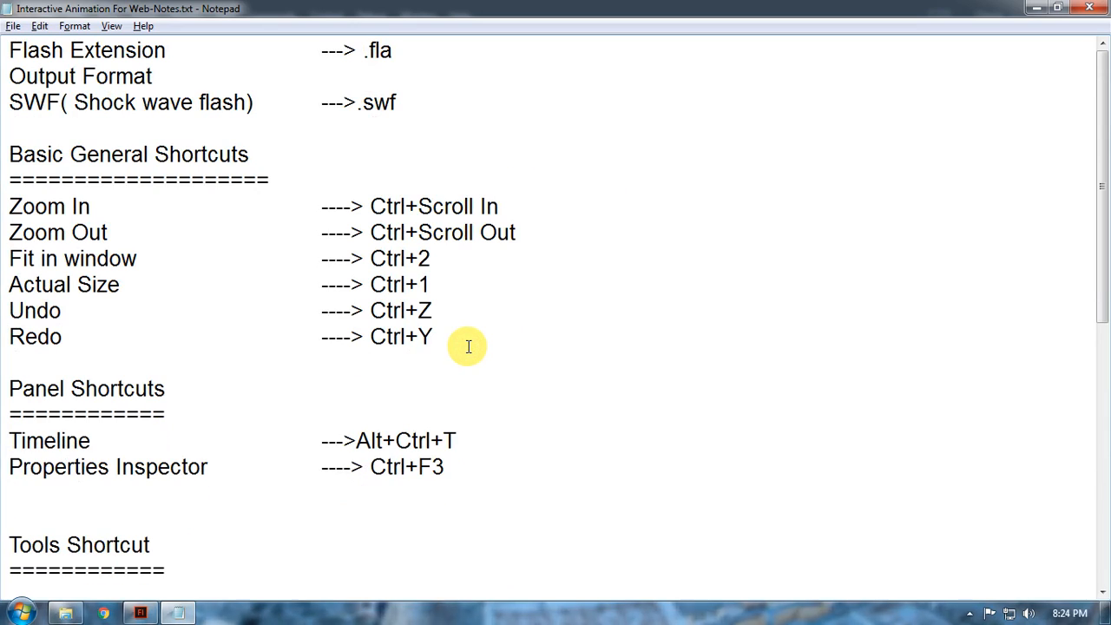
{"action": "scroll", "coordinate": [316, 412], "scroll_direction": "down", "scroll_amount": 1}
{"action": "scroll", "coordinate": [316, 412], "scroll_direction": "down", "scroll_amount": 3}
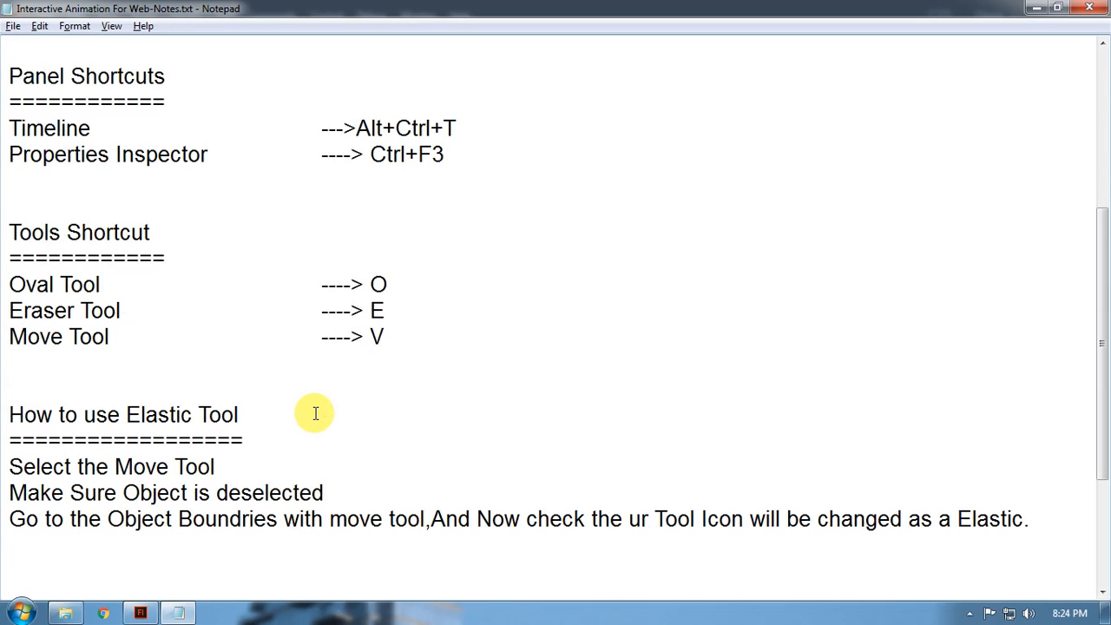
Step: Switch to Flash and select all the shapes on the stage to inspect their object type
{"action": "key", "text": "alt+Tab"}
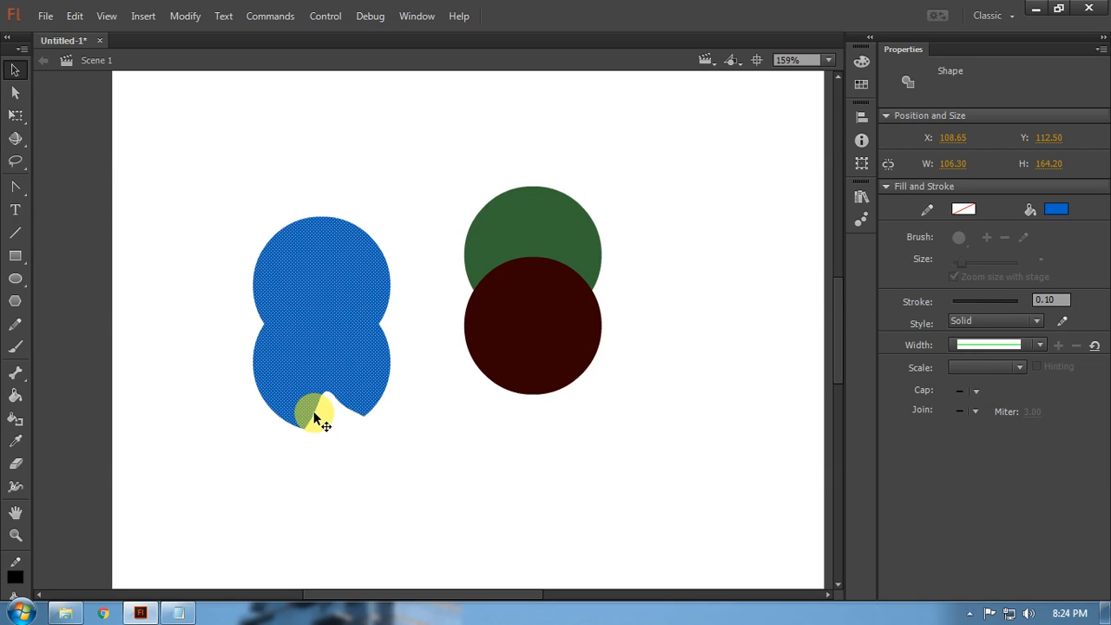
{"action": "left_click", "coordinate": [477, 453]}
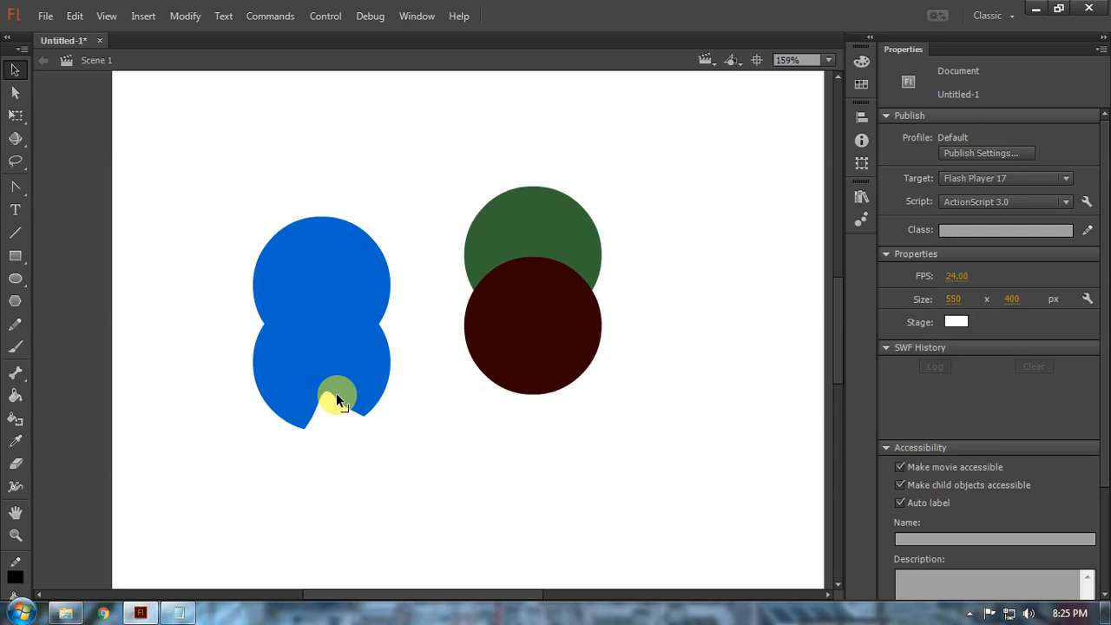
{"action": "left_click_drag", "start_coordinate": [336, 392], "coordinate": [322, 365]}
{"action": "left_click_drag", "start_coordinate": [202, 147], "coordinate": [666, 475]}
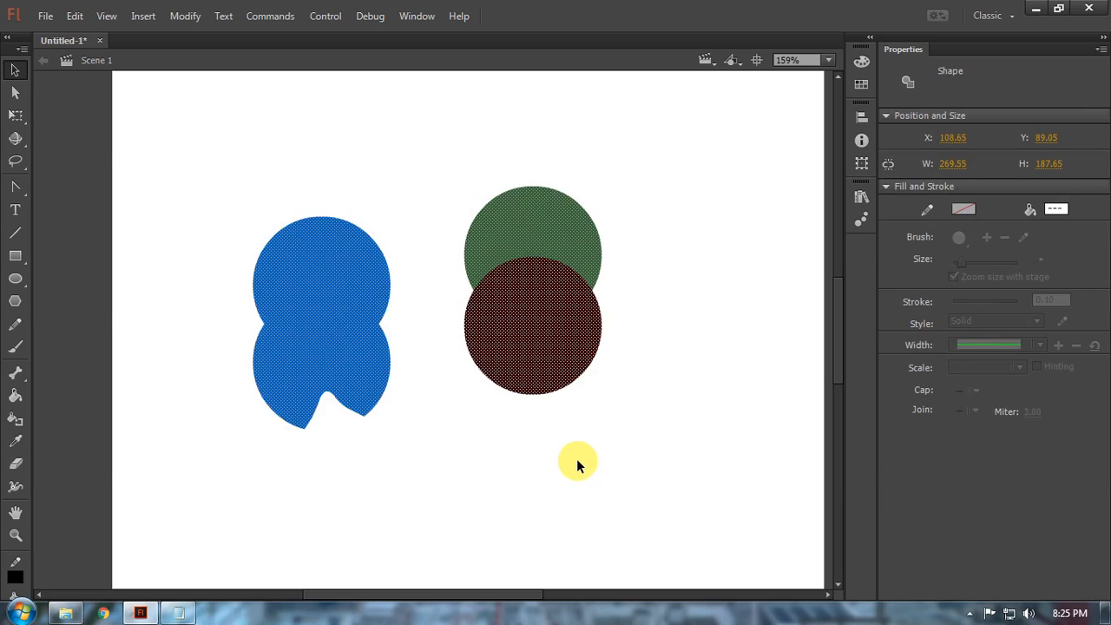
Step: Move the dark red circle down off the green one and delete it, and undo these changes
{"action": "left_click", "coordinate": [485, 472]}
{"action": "left_click_drag", "start_coordinate": [527, 352], "coordinate": [537, 442]}
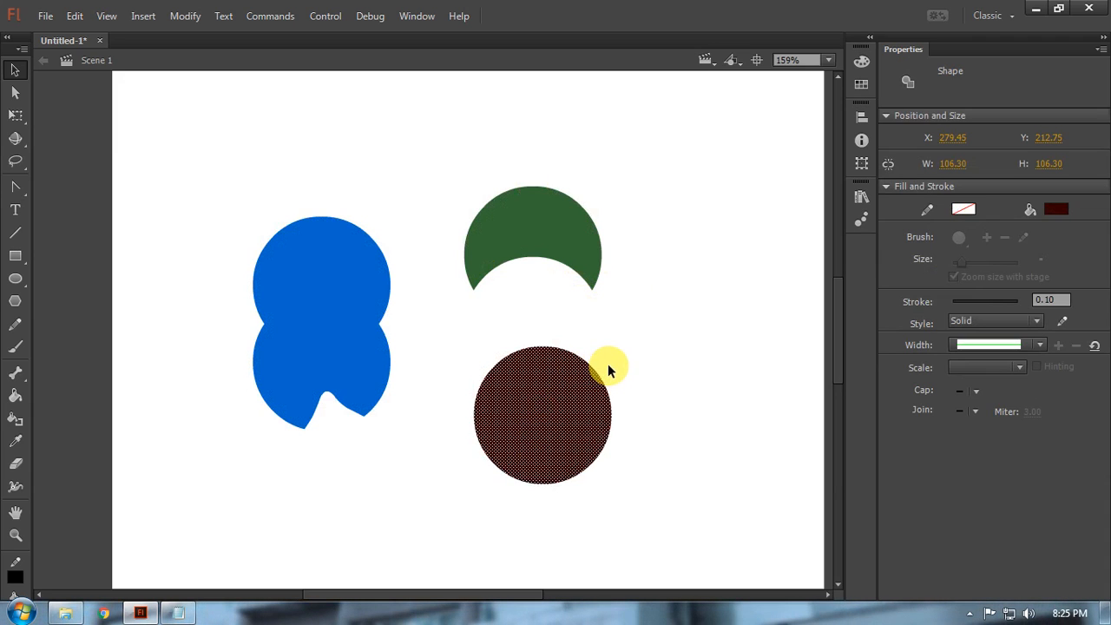
{"action": "key", "text": "Delete"}
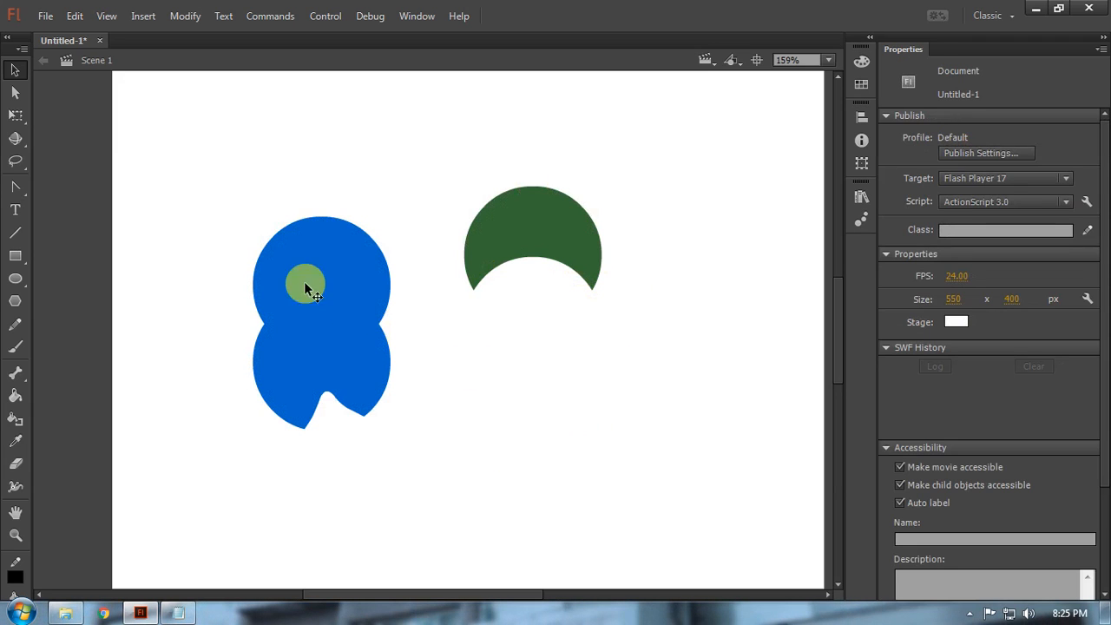
{"action": "left_click_drag", "start_coordinate": [211, 148], "coordinate": [613, 451]}
{"action": "left_click", "coordinate": [601, 446]}
{"action": "key", "text": "ctrl+z"}
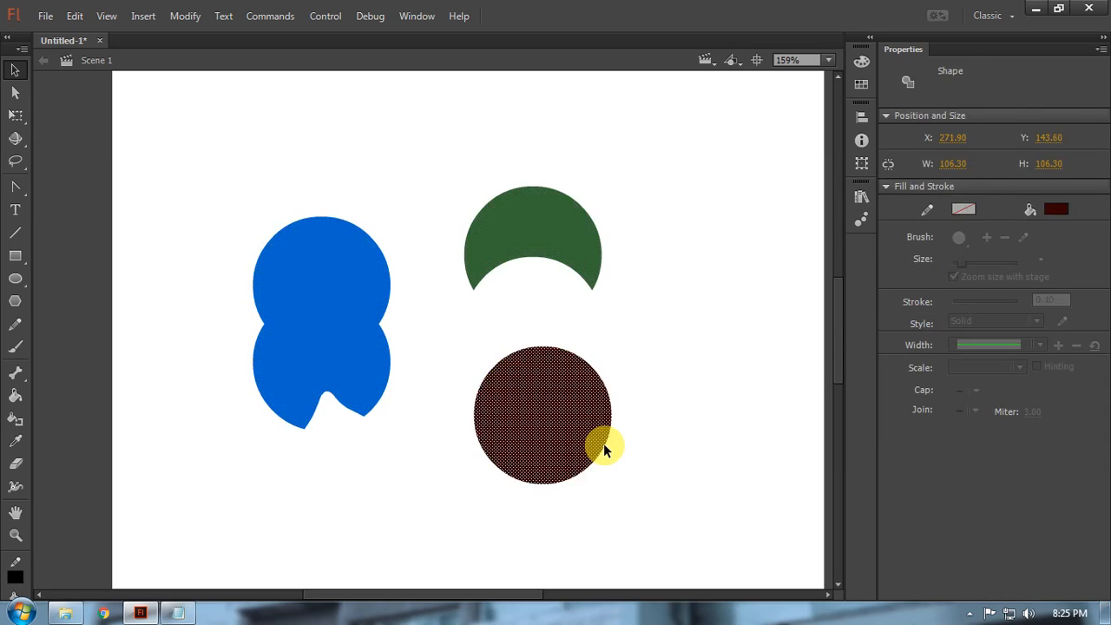
{"action": "left_click", "coordinate": [597, 439]}
Step: Switch to the Notepad notes and review the Shape and Drawing Object entries in the Oval list
{"action": "key", "text": "alt+Tab"}
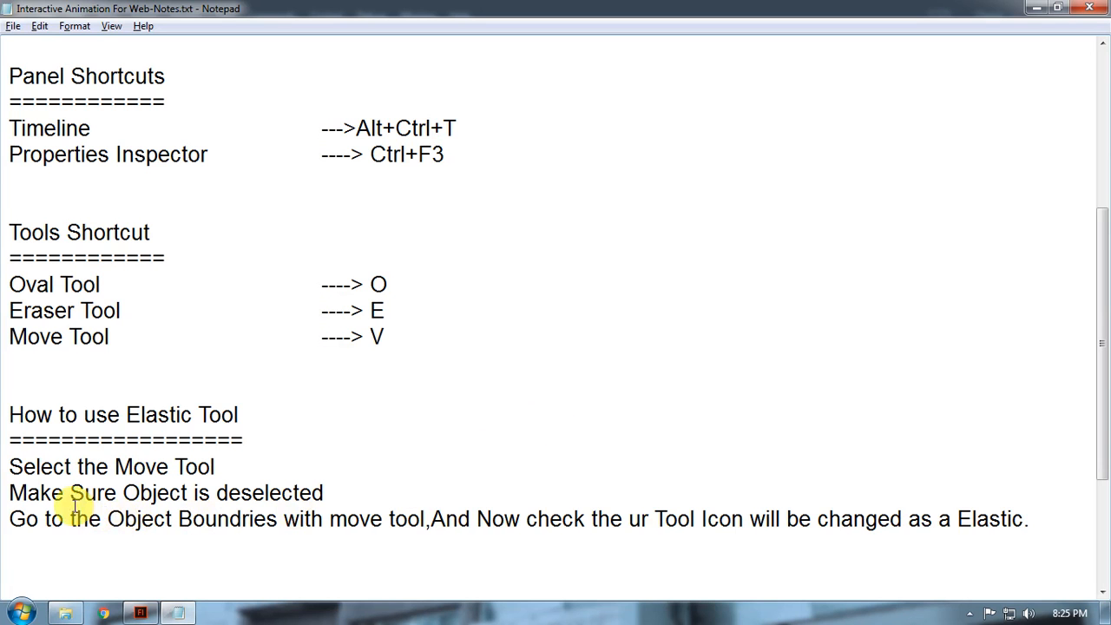
{"action": "scroll", "coordinate": [65, 466], "scroll_direction": "down", "scroll_amount": 3}
{"action": "left_click_drag", "start_coordinate": [9, 440], "coordinate": [74, 442]}
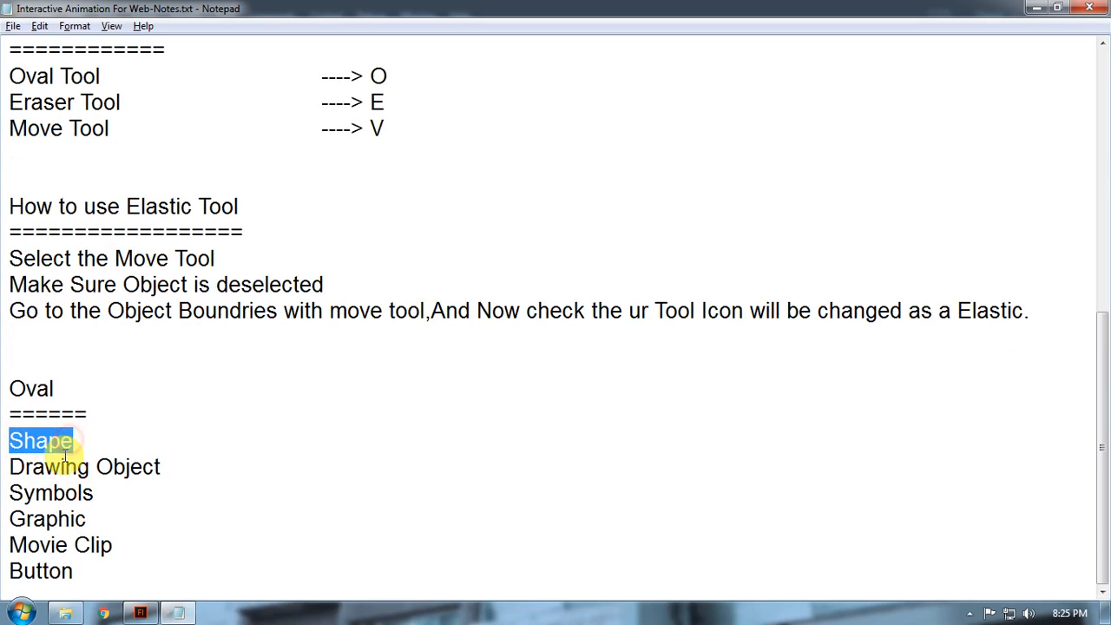
{"action": "left_click_drag", "start_coordinate": [9, 466], "coordinate": [183, 471]}
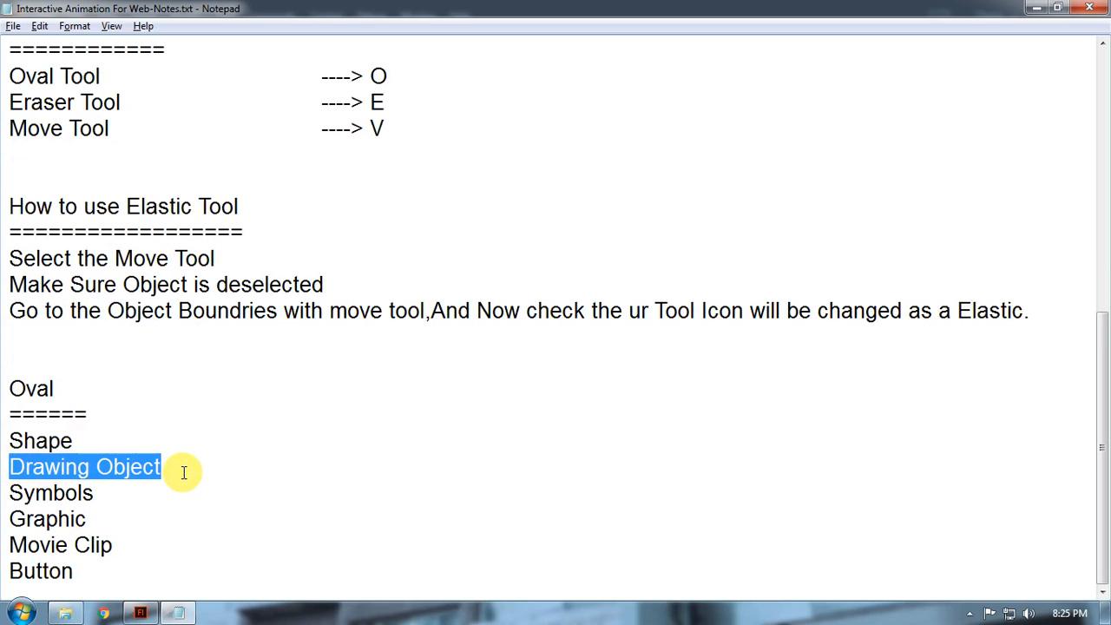
Step: Switch to Flash and convert the blue shape into a drawing object with Combine Objects > Union
{"action": "key", "text": "alt+Tab"}
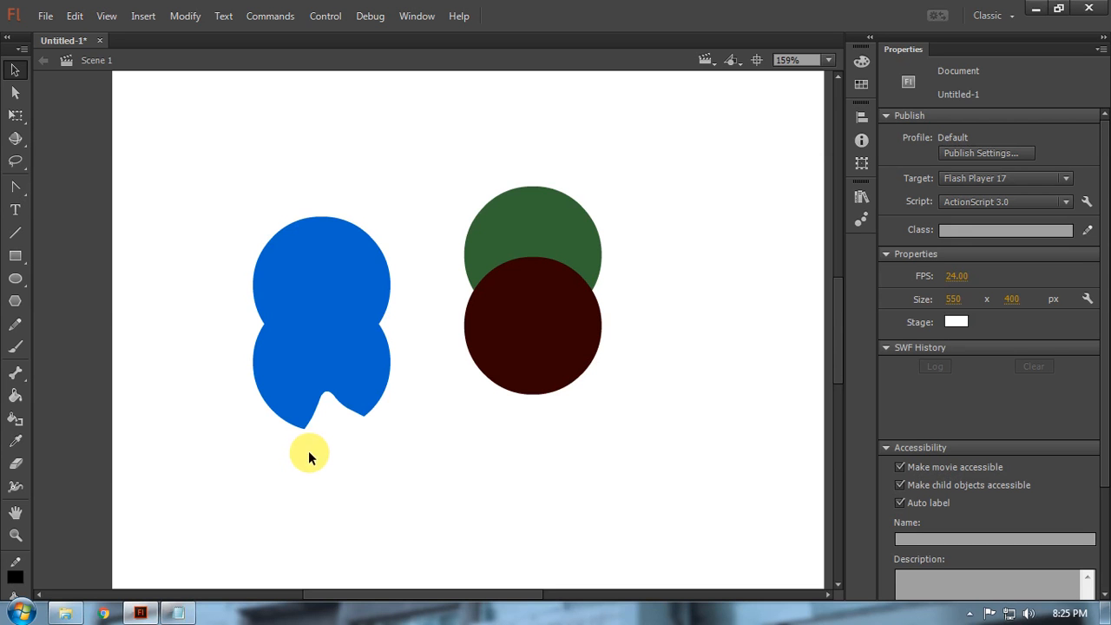
{"action": "left_click", "coordinate": [323, 450]}
{"action": "left_click", "coordinate": [310, 329]}
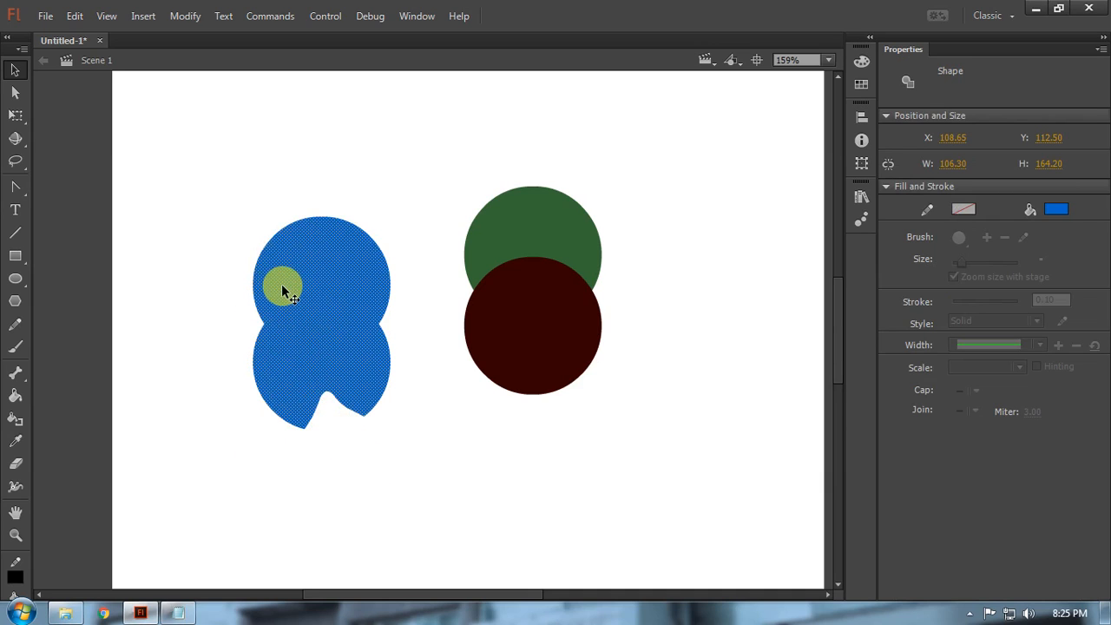
{"action": "left_click", "coordinate": [174, 17]}
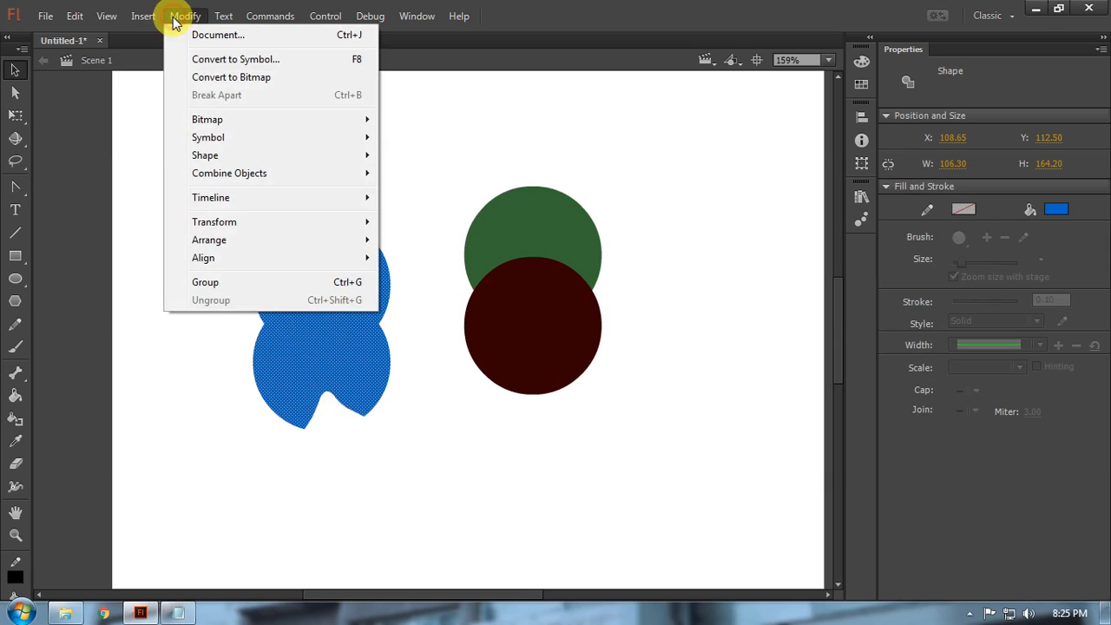
{"action": "mouse_move", "coordinate": [235, 200]}
{"action": "mouse_move", "coordinate": [239, 179]}
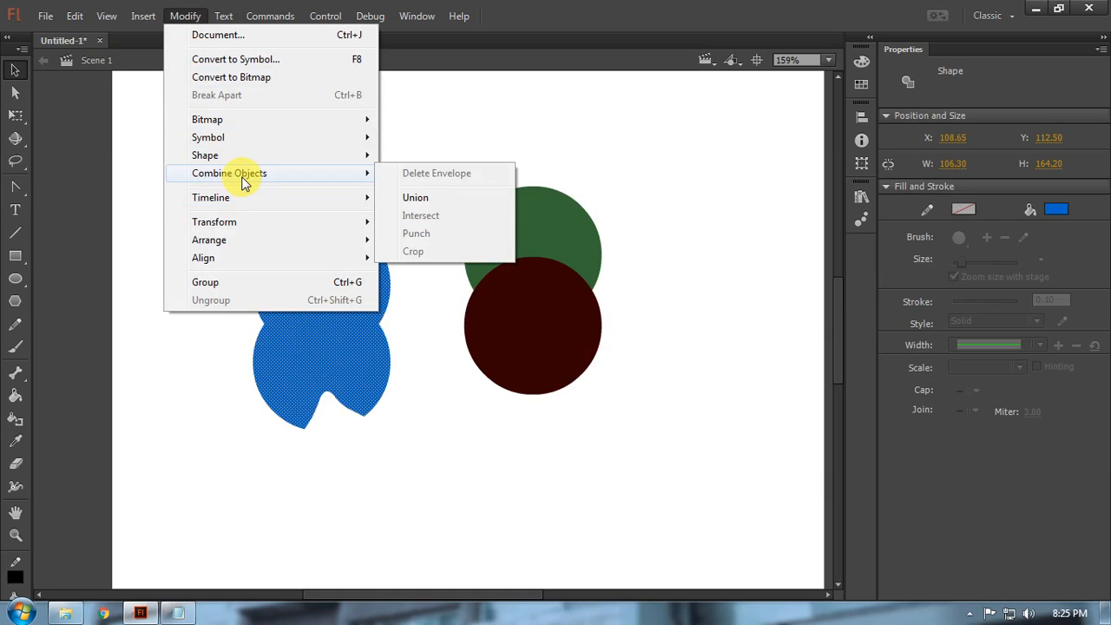
{"action": "left_click", "coordinate": [408, 198]}
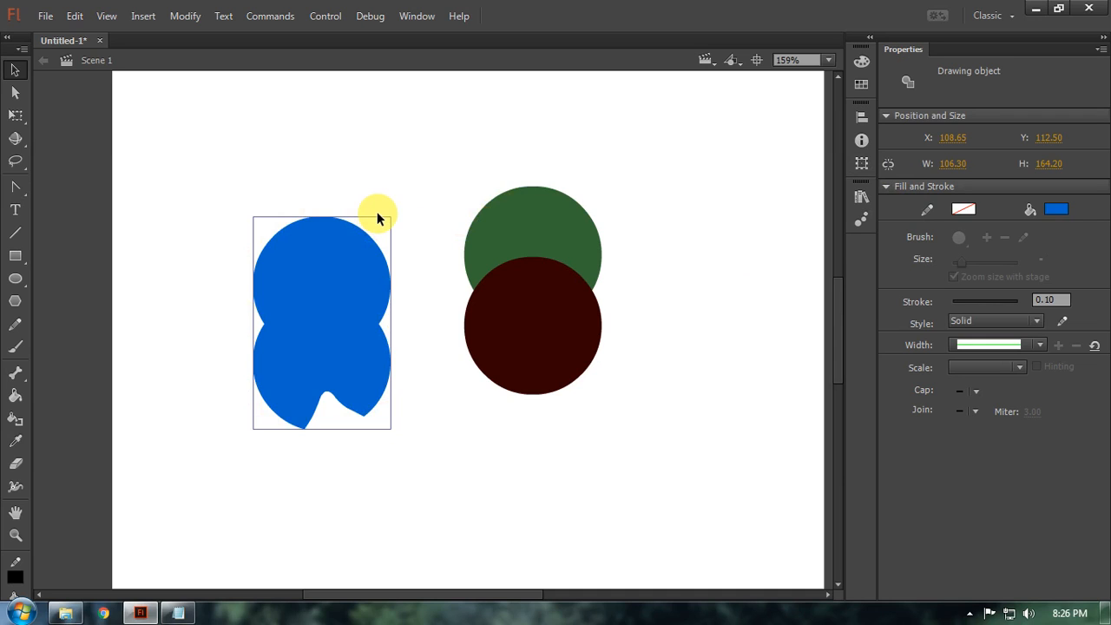
Step: Compare the object types of the blue drawing object and the green shape by selecting them alternately
{"action": "left_click", "coordinate": [508, 220]}
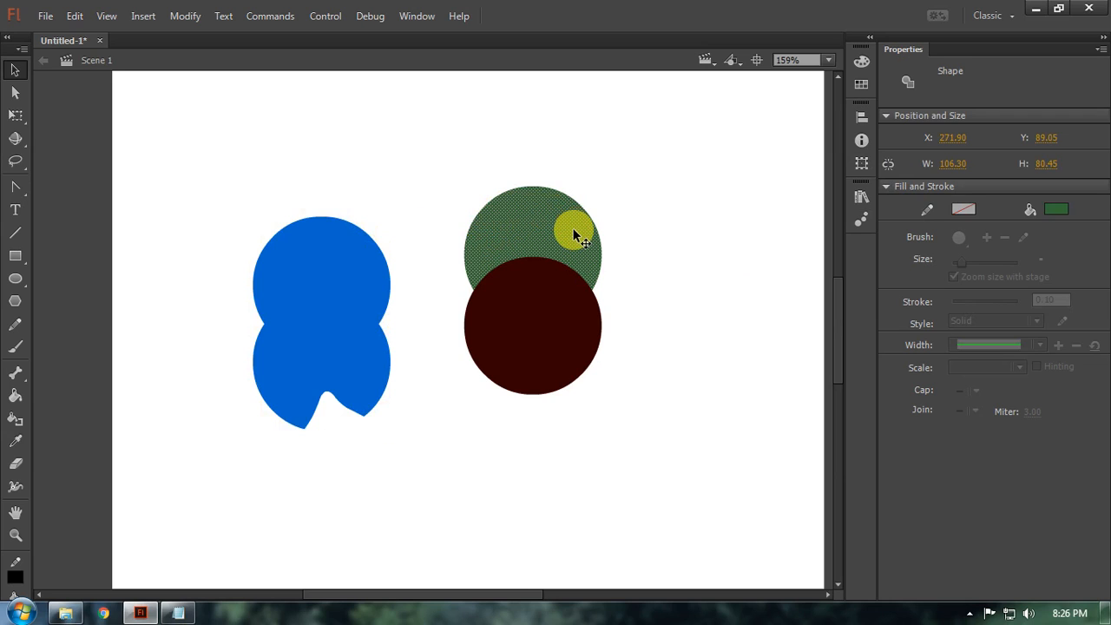
{"action": "left_click", "coordinate": [265, 246]}
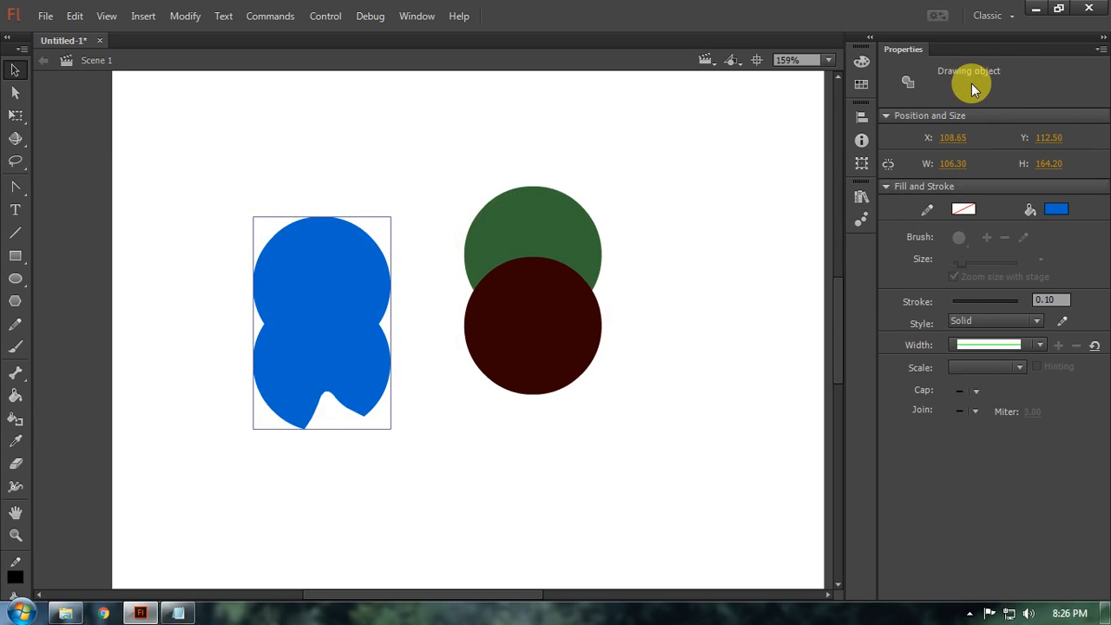
{"action": "left_click", "coordinate": [531, 243]}
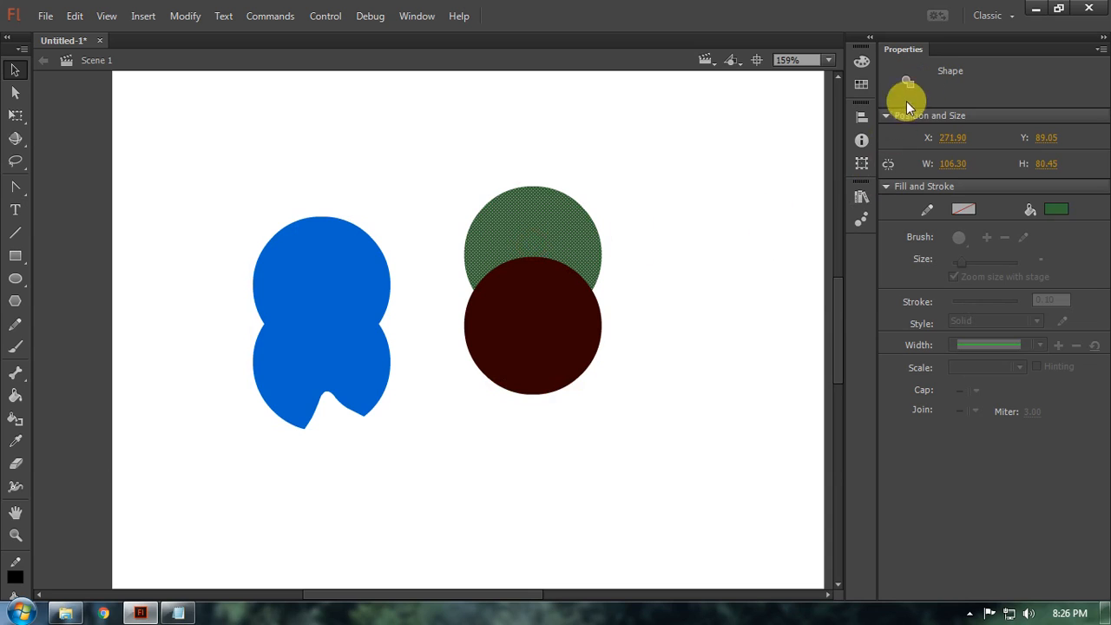
{"action": "left_click", "coordinate": [541, 451]}
{"action": "left_click", "coordinate": [306, 323]}
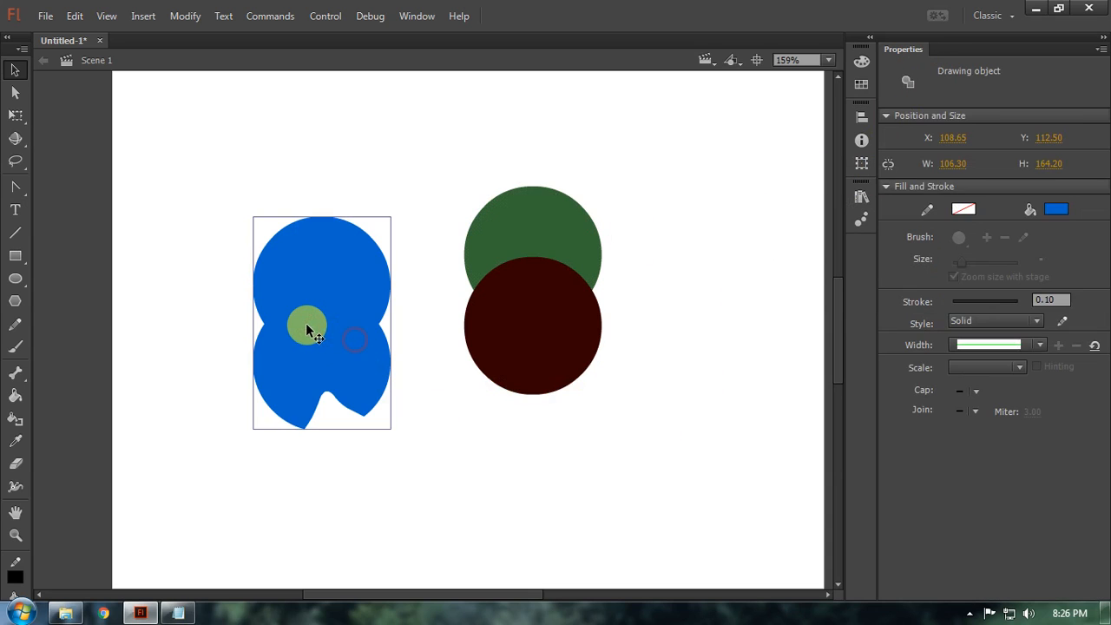
{"action": "left_click", "coordinate": [306, 267]}
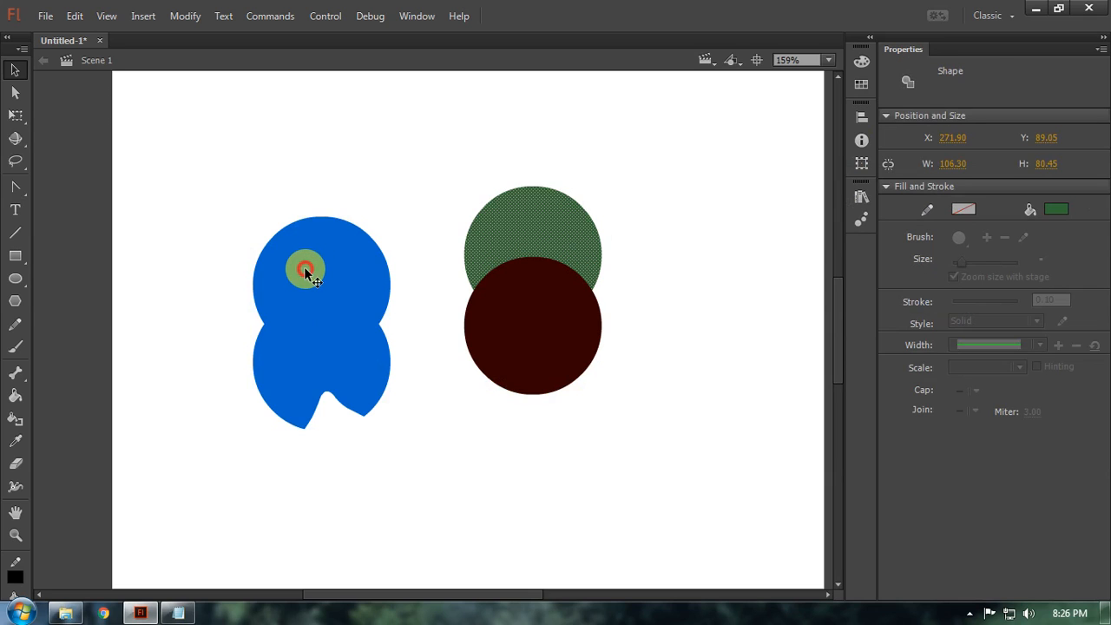
{"action": "left_click_drag", "start_coordinate": [304, 270], "coordinate": [305, 282]}
{"action": "left_click", "coordinate": [306, 280]}
{"action": "left_click", "coordinate": [305, 280]}
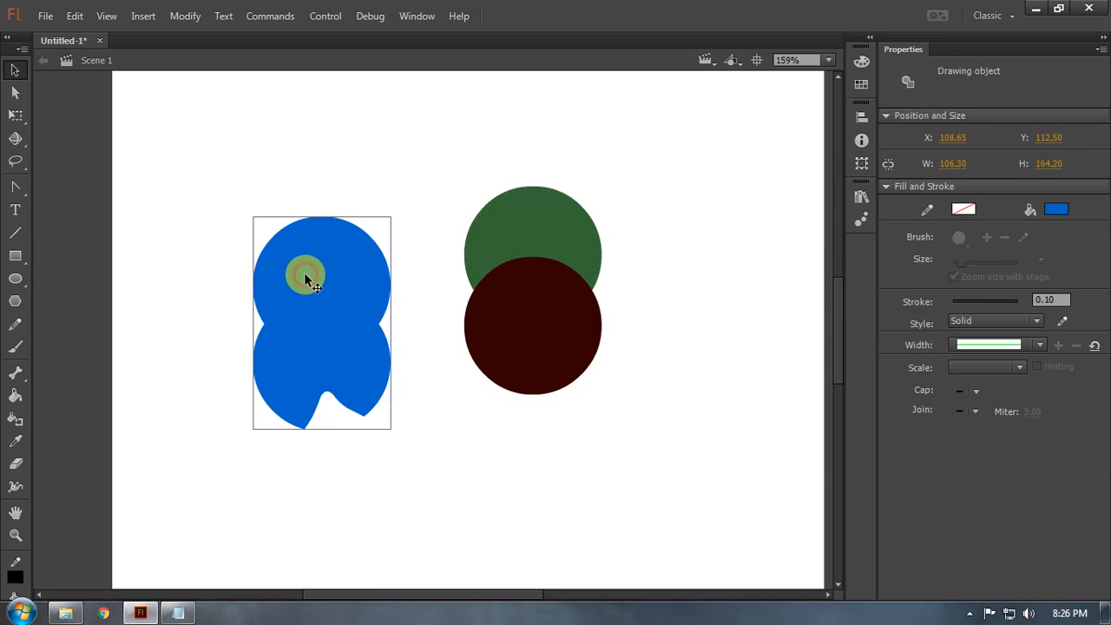
Step: Reapply Combine Objects > Union to the blue shape and move the drawing object to about X 4, Y 103
{"action": "key", "text": "ctrl+shift+a"}
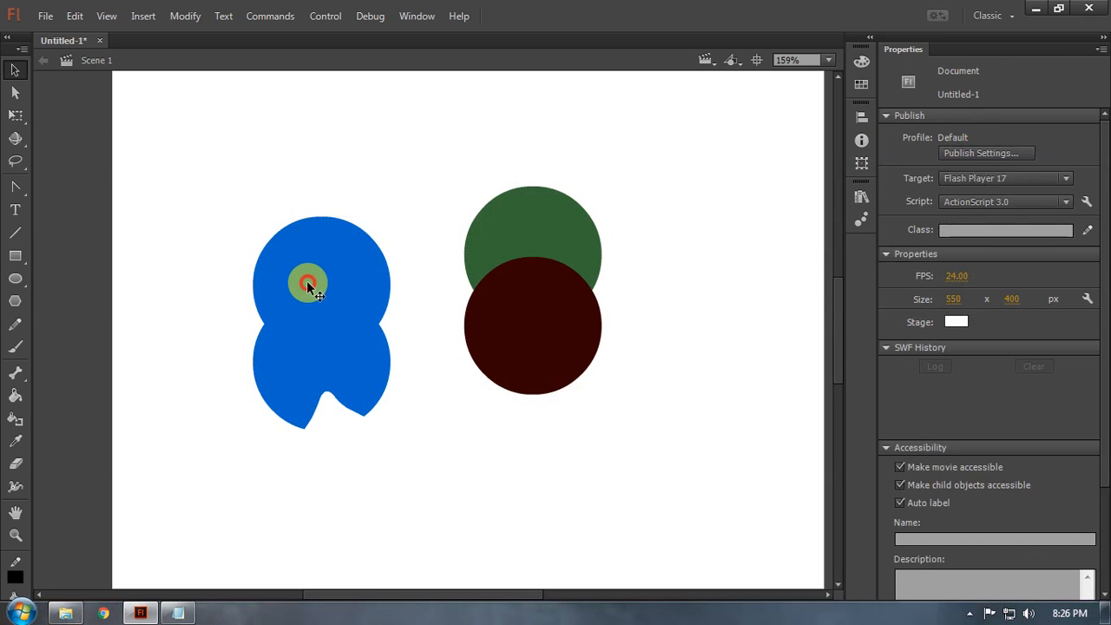
{"action": "left_click_drag", "start_coordinate": [305, 278], "coordinate": [304, 351]}
{"action": "left_click", "coordinate": [178, 16]}
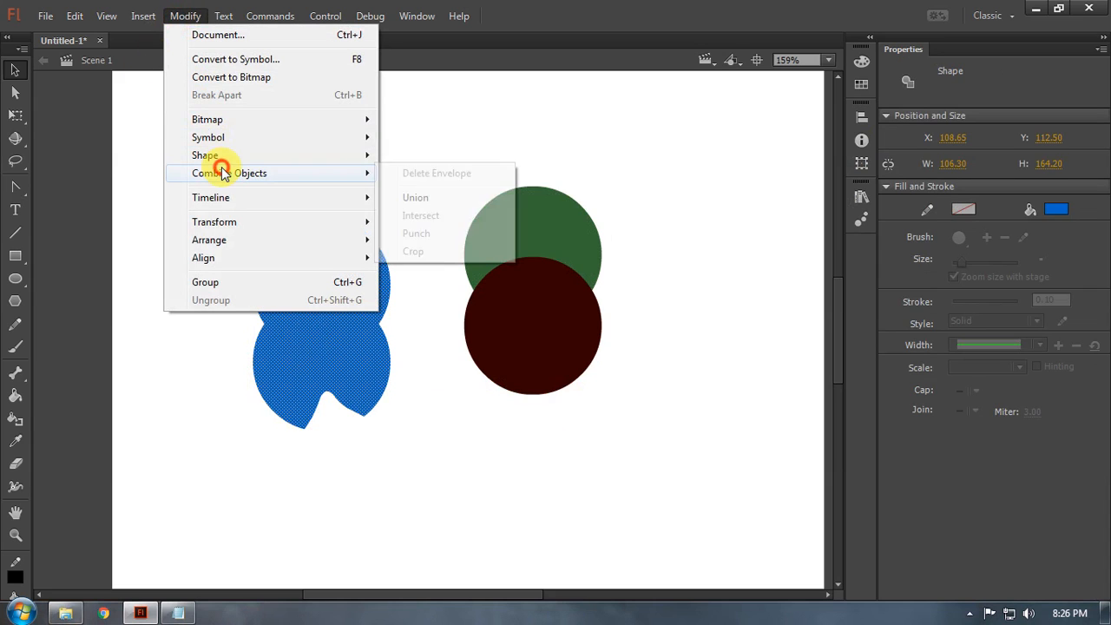
{"action": "left_click", "coordinate": [432, 194]}
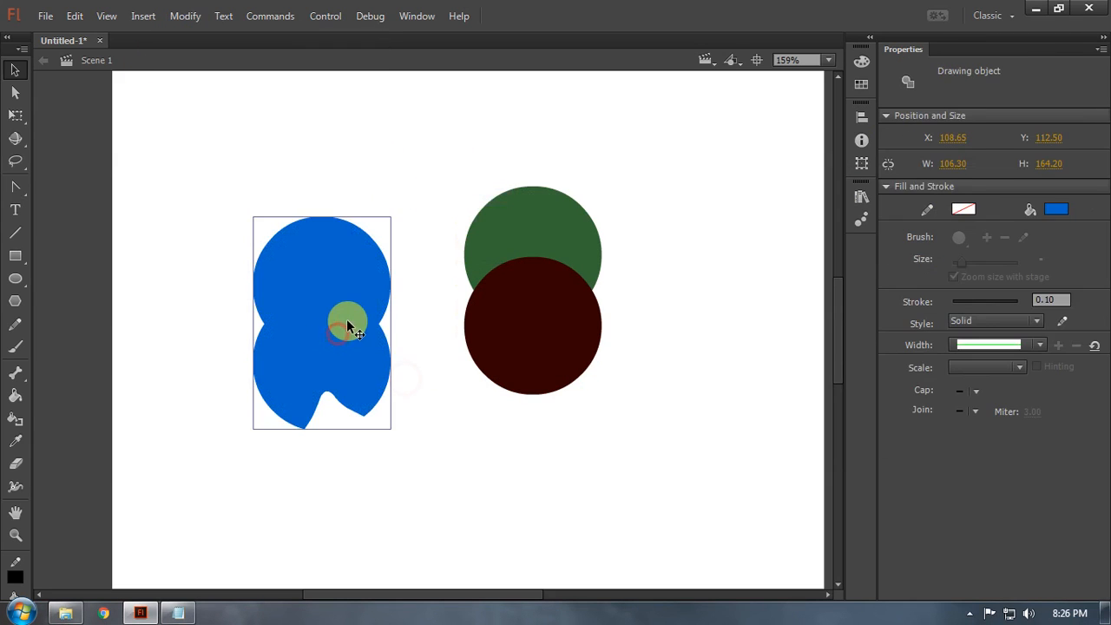
{"action": "left_click_drag", "start_coordinate": [347, 321], "coordinate": [212, 308]}
Step: Pull the dark red circle off the green circle and place it just right of the green crescent, which is moved down
{"action": "left_click", "coordinate": [538, 308]}
{"action": "left_click_drag", "start_coordinate": [537, 302], "coordinate": [726, 336]}
{"action": "left_click_drag", "start_coordinate": [546, 252], "coordinate": [502, 335]}
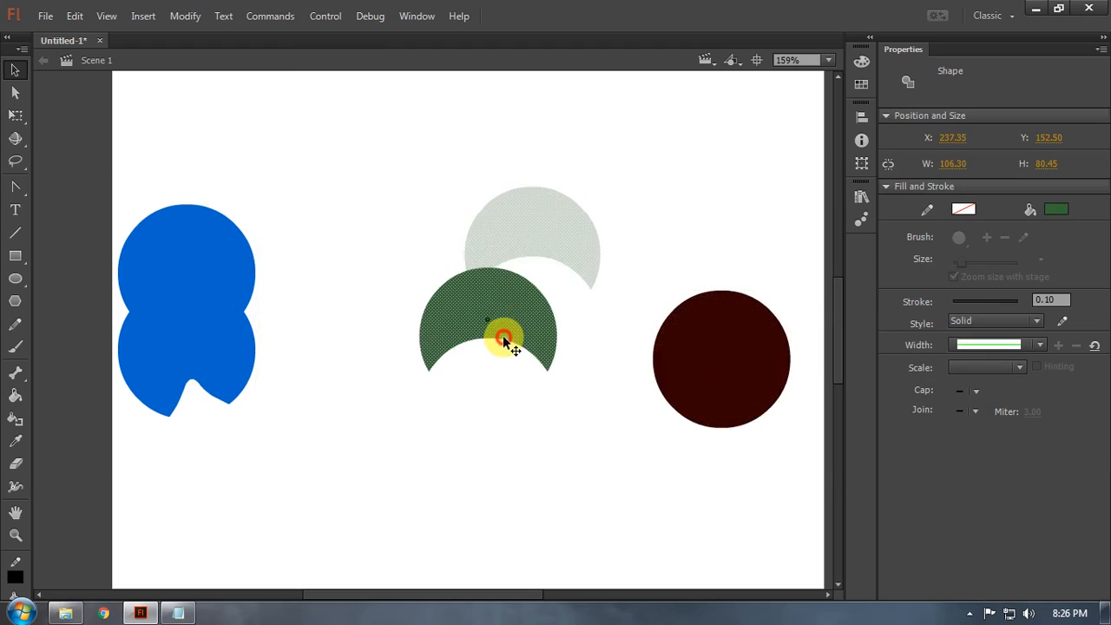
{"action": "left_click_drag", "start_coordinate": [745, 360], "coordinate": [683, 330]}
Step: Marquee-select parts of the green crescent and dark red circle, and both whole shapes, to examine how raw shapes get selected
{"action": "left_click_drag", "start_coordinate": [432, 249], "coordinate": [710, 393]}
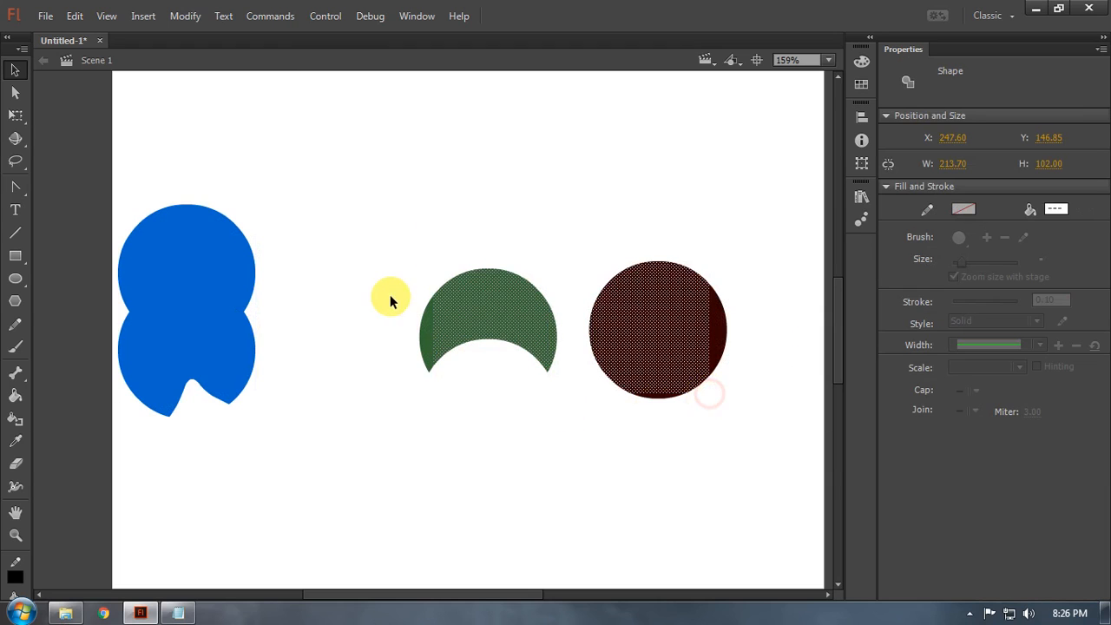
{"action": "left_click_drag", "start_coordinate": [380, 232], "coordinate": [793, 473]}
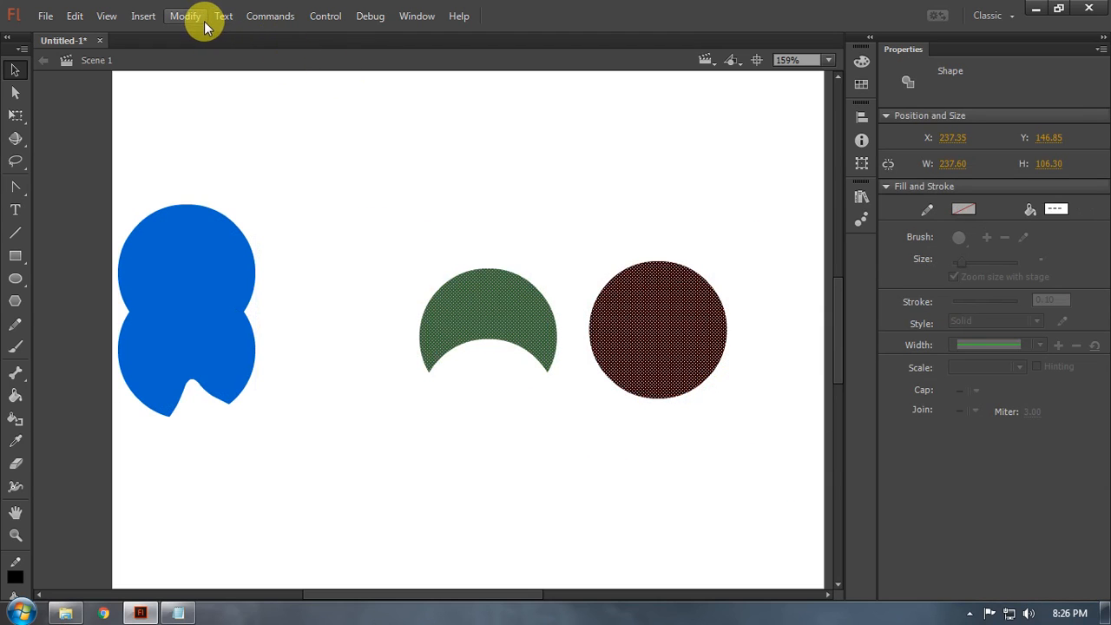
{"action": "left_click", "coordinate": [370, 370]}
{"action": "left_click_drag", "start_coordinate": [452, 200], "coordinate": [728, 453]}
{"action": "left_click", "coordinate": [485, 414]}
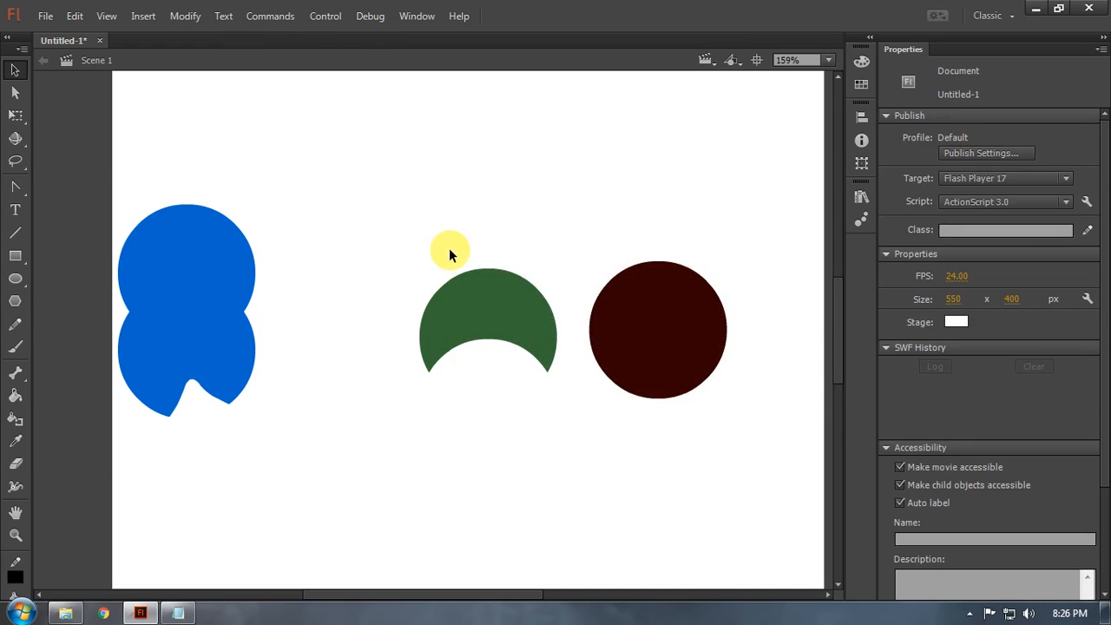
{"action": "left_click_drag", "start_coordinate": [449, 249], "coordinate": [382, 413]}
Step: Delete the right part of the dark red circle and a narrow strip beside it, and undo both deletions
{"action": "left_click_drag", "start_coordinate": [667, 202], "coordinate": [751, 480]}
{"action": "key", "text": "Delete"}
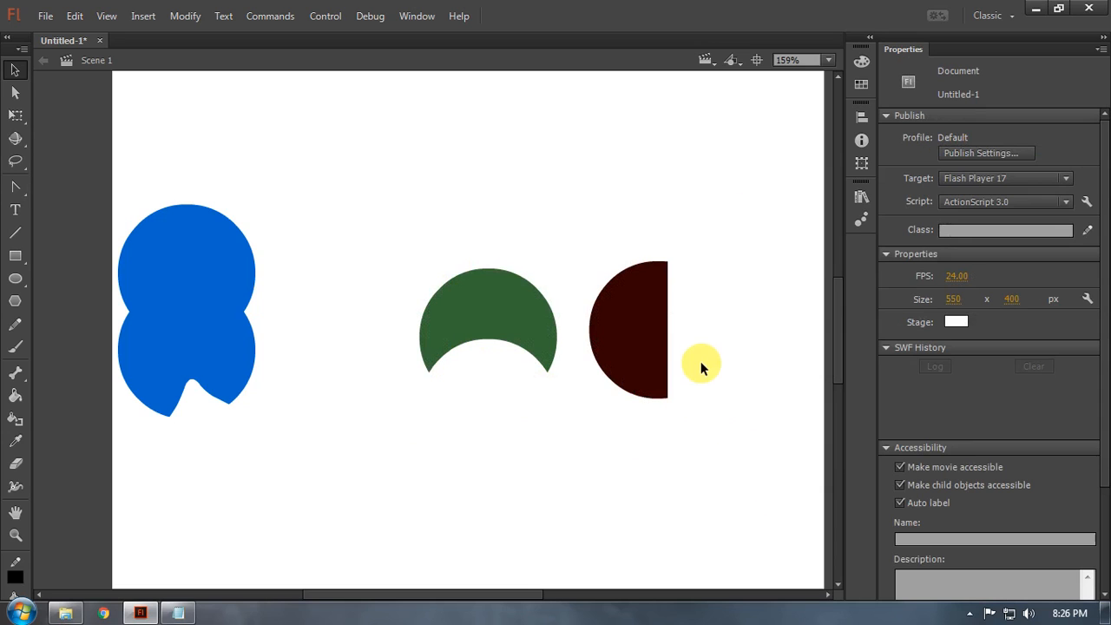
{"action": "left_click_drag", "start_coordinate": [659, 238], "coordinate": [703, 481]}
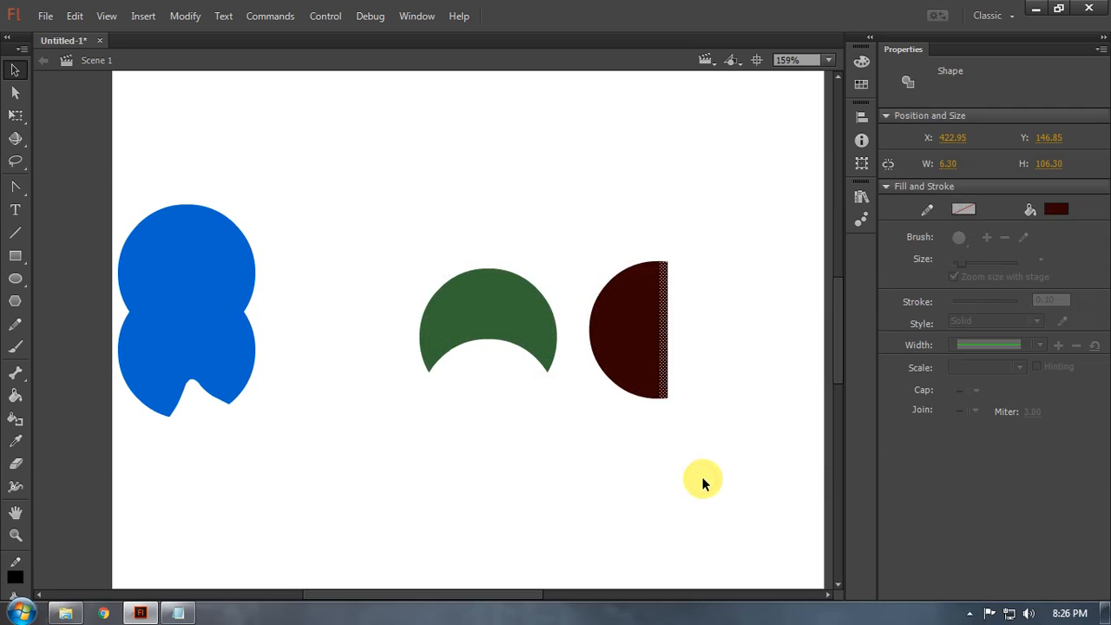
{"action": "key", "text": "Delete"}
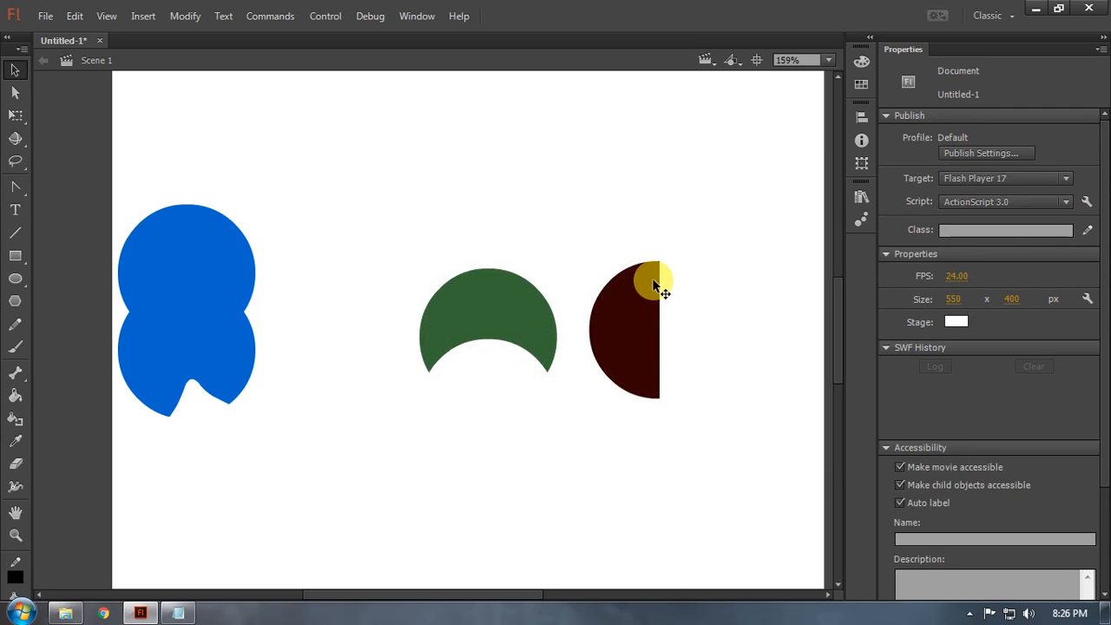
{"action": "key", "text": "ctrl+z"}
{"action": "key", "text": "ctrl+z"}
{"action": "key", "text": "ctrl+z"}
{"action": "left_click", "coordinate": [641, 440]}
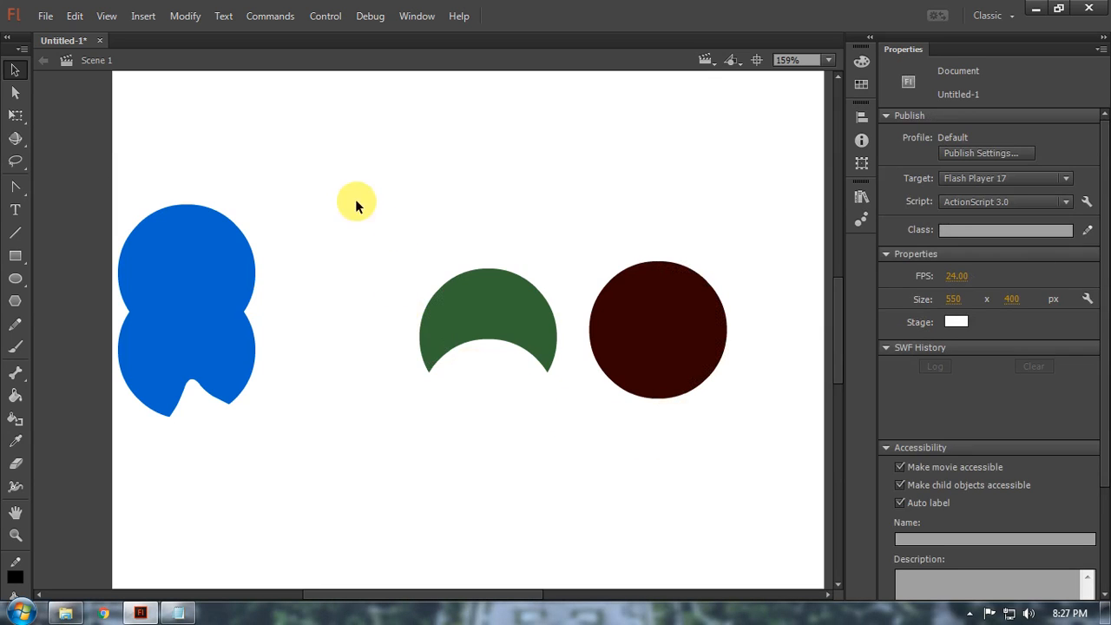
Step: Combine the green crescent and dark red circle into one drawing object with Union and move it to about X 171, Y 86
{"action": "left_click_drag", "start_coordinate": [355, 201], "coordinate": [791, 497]}
{"action": "left_click", "coordinate": [182, 17]}
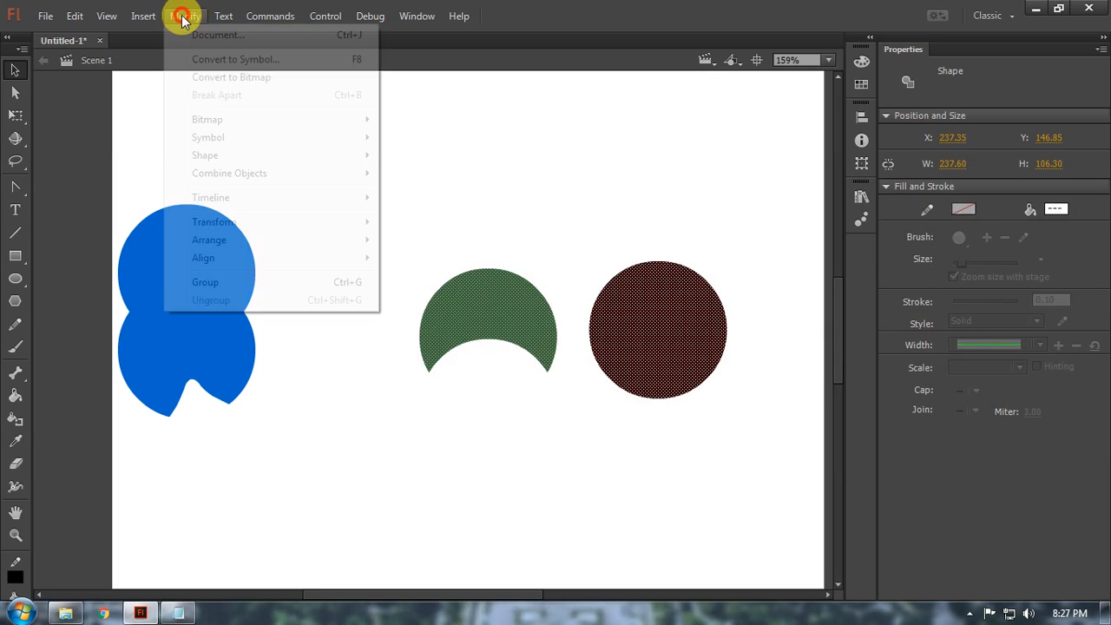
{"action": "mouse_move", "coordinate": [224, 177]}
{"action": "left_click", "coordinate": [412, 198]}
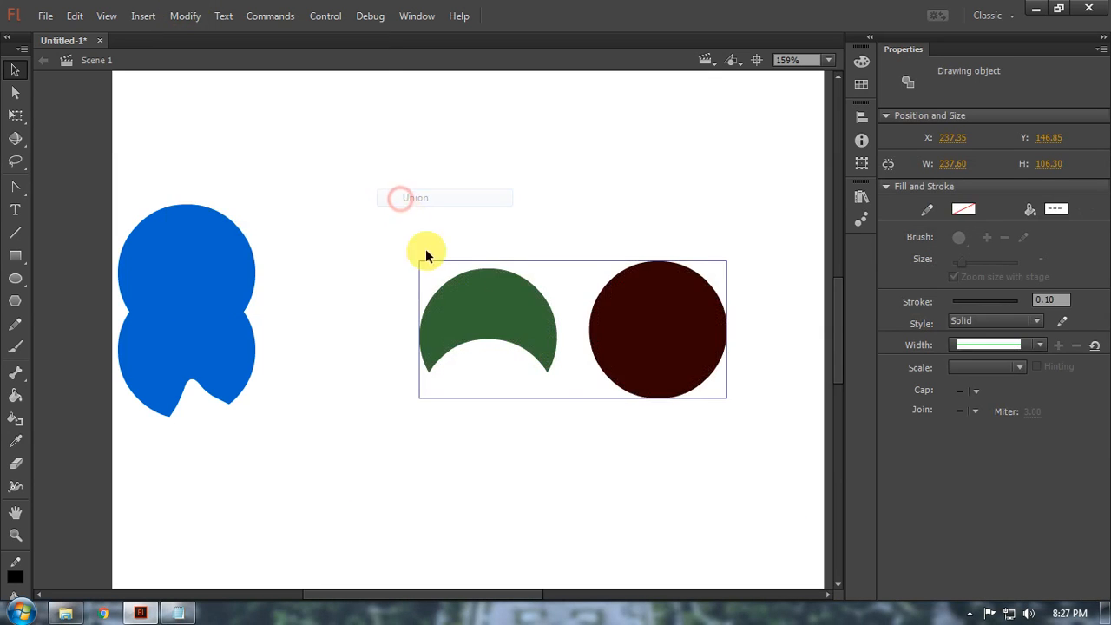
{"action": "mouse_move", "coordinate": [640, 354]}
{"action": "left_mouse_down"}
{"action": "mouse_move", "coordinate": [506, 276]}
{"action": "mouse_move", "coordinate": [550, 255]}
{"action": "left_mouse_up"}
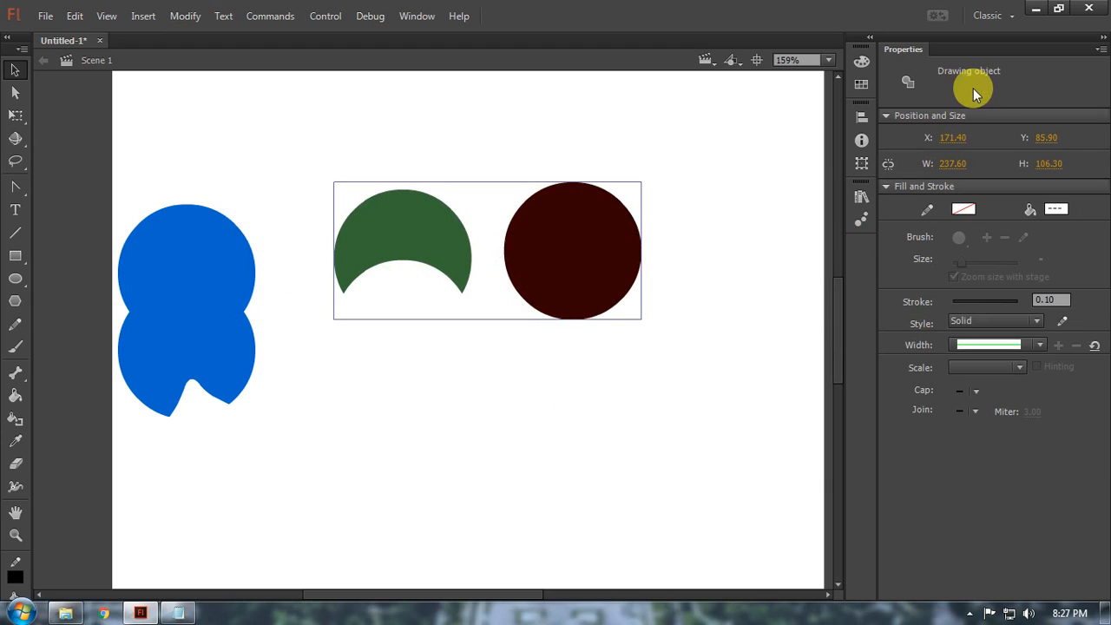
{"action": "right_click", "coordinate": [578, 224]}
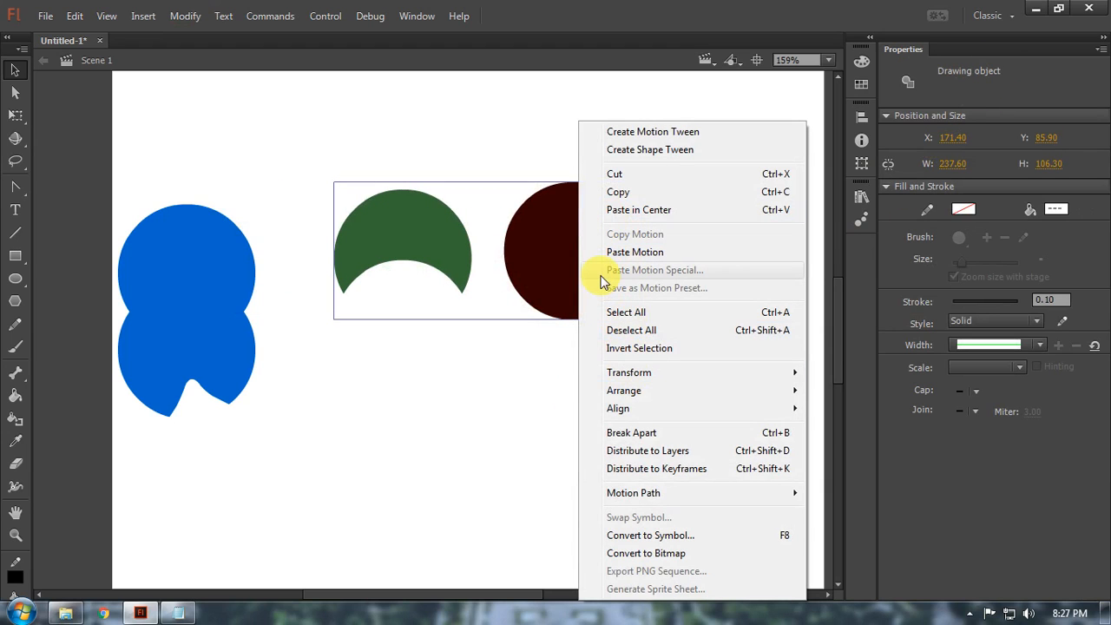
{"action": "left_click", "coordinate": [518, 236]}
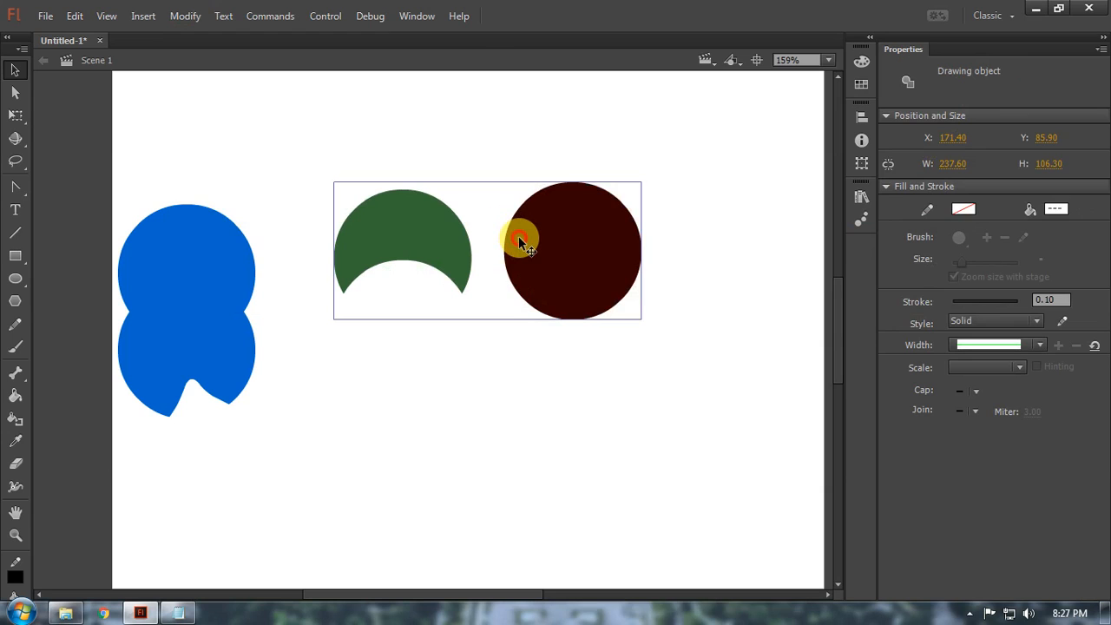
Step: Switch to the Notepad notes and review all the object types listed under Oval, from Shape to Button
{"action": "key", "text": "alt+Tab"}
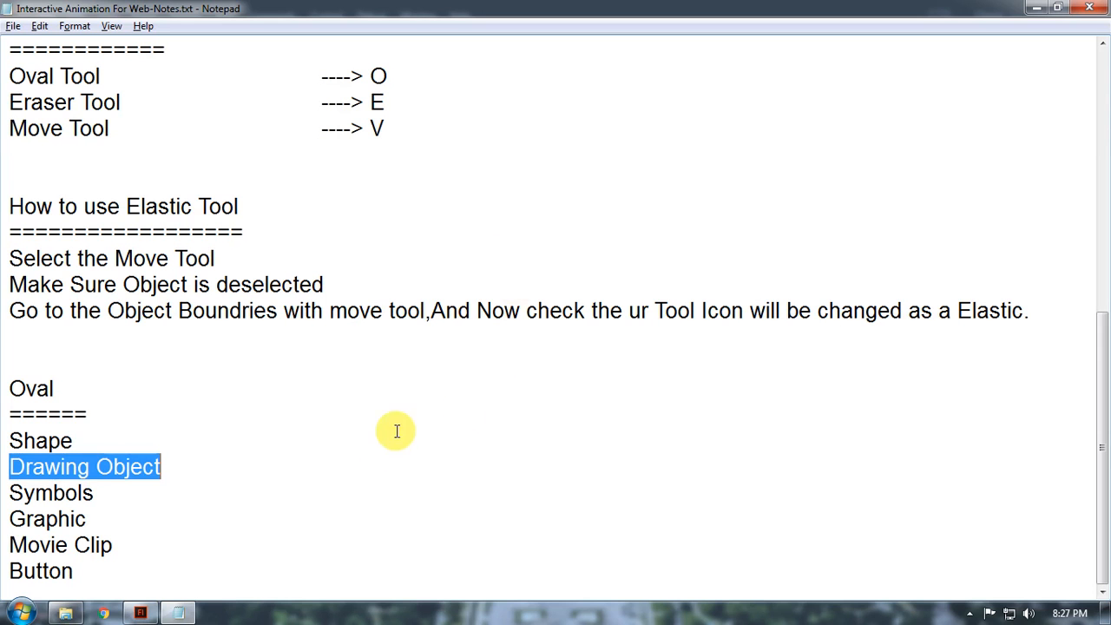
{"action": "left_click", "coordinate": [56, 430]}
{"action": "left_click_drag", "start_coordinate": [4, 439], "coordinate": [108, 570]}
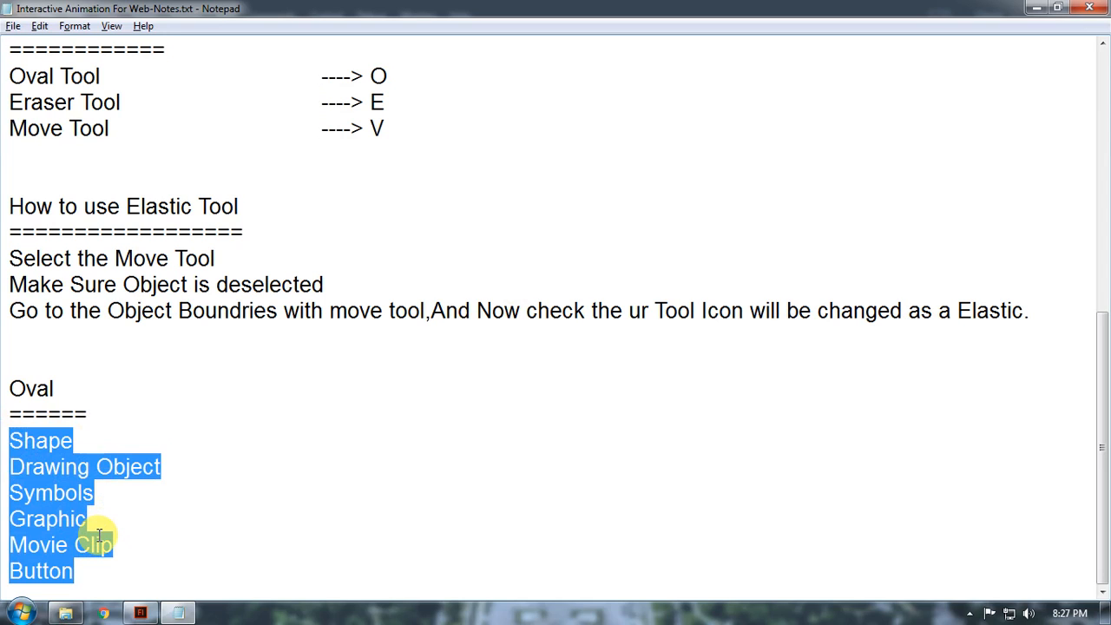
Step: Switch to Flash, move the blue drawing object slightly right, and move the combined crescent and circle to about X 214, Y 146
{"action": "key", "text": "alt+Tab"}
{"action": "left_click", "coordinate": [248, 367]}
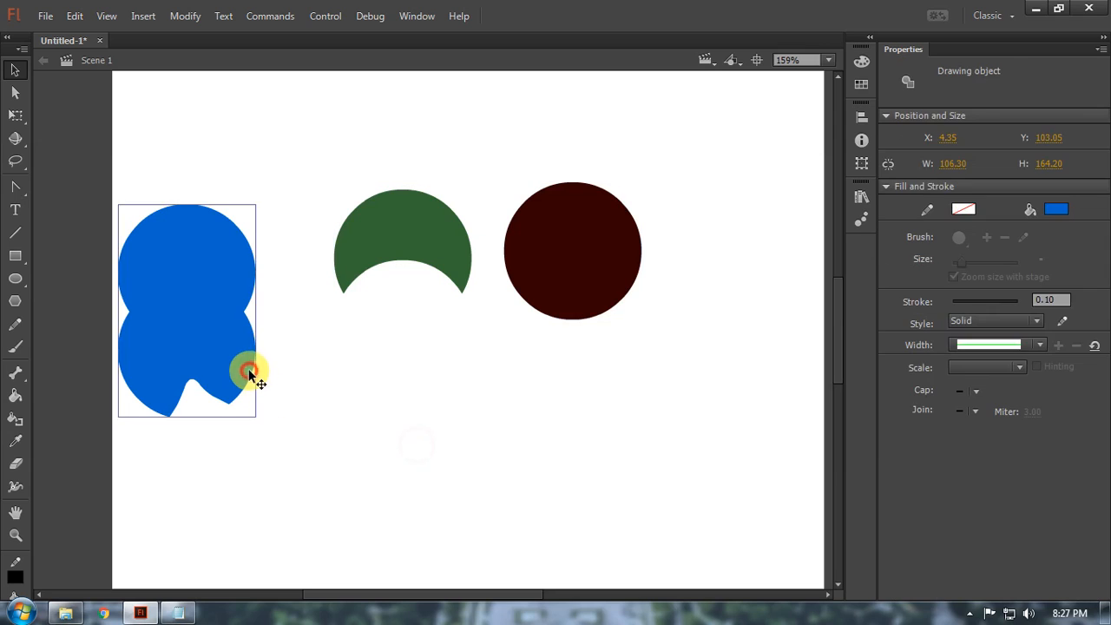
{"action": "left_click_drag", "start_coordinate": [199, 355], "coordinate": [270, 364]}
{"action": "left_click_drag", "start_coordinate": [429, 245], "coordinate": [486, 323]}
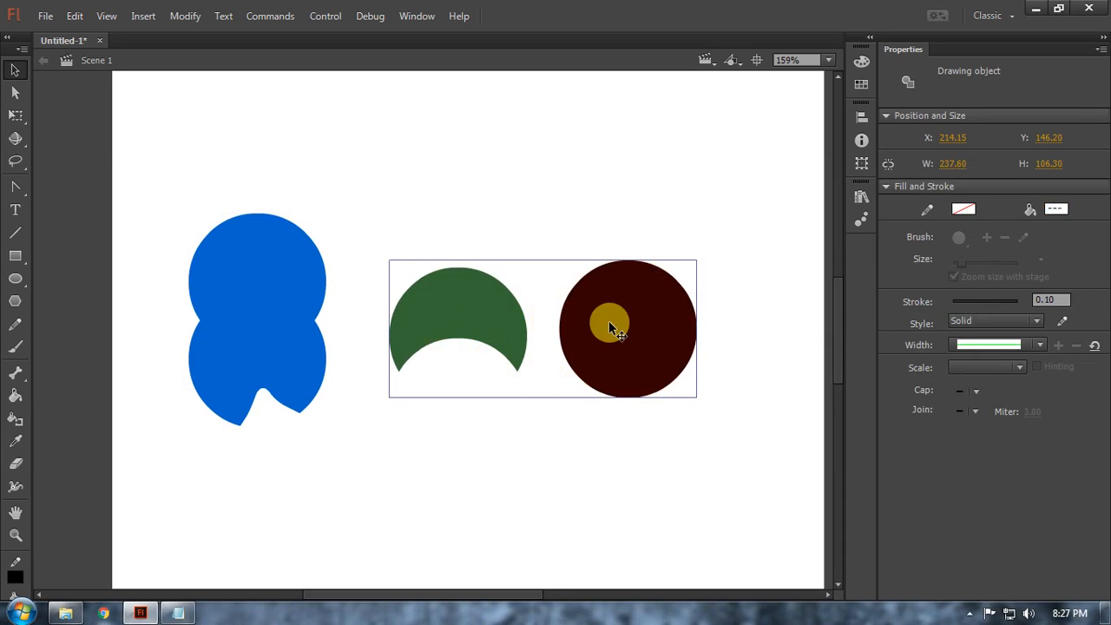
Step: Give the combined crescent and circle object a medium green fill and a dark green stroke
{"action": "left_click", "coordinate": [1054, 208]}
{"action": "left_click", "coordinate": [943, 260]}
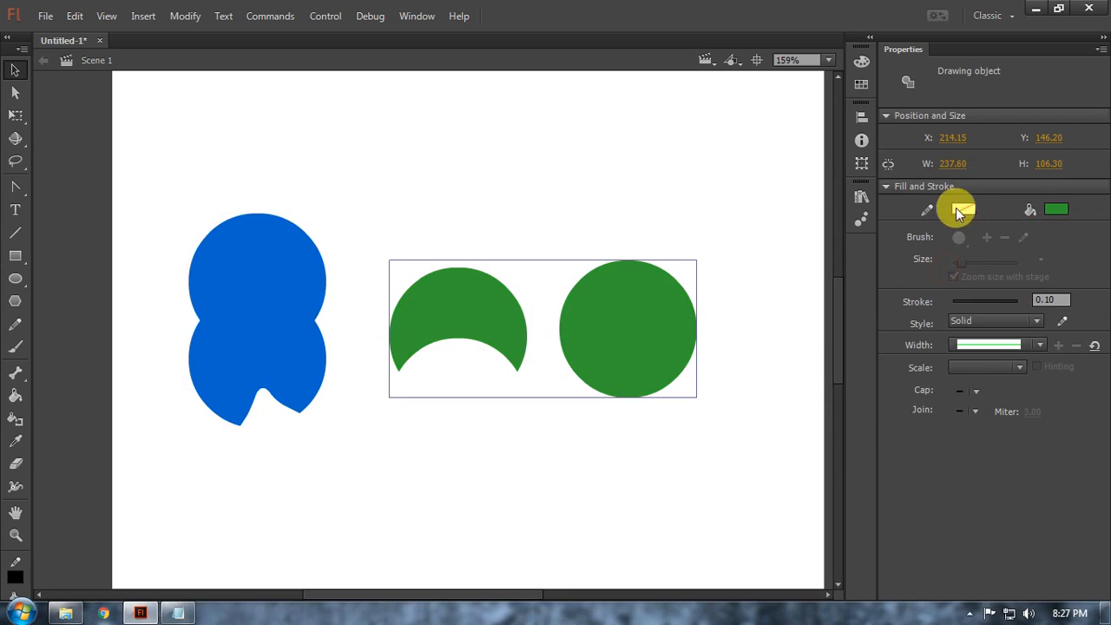
{"action": "left_click", "coordinate": [958, 209]}
{"action": "left_click", "coordinate": [764, 258]}
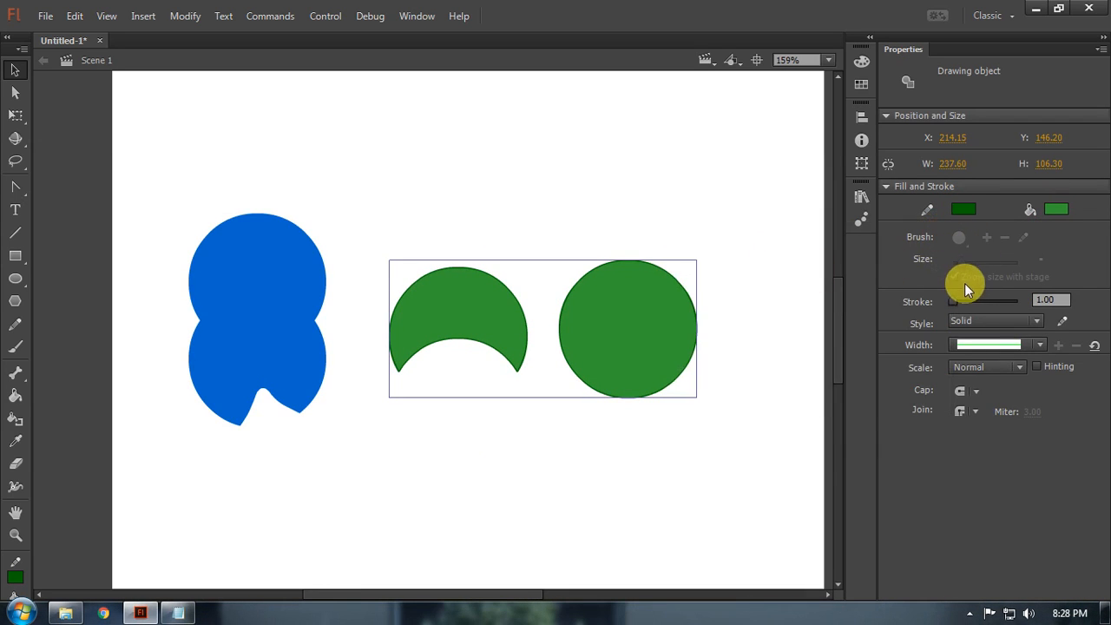
Step: Set the object's stroke thickness to 8.45, try the Dashed style, and set the style to Dotted
{"action": "mouse_move", "coordinate": [955, 299]}
{"action": "left_mouse_down"}
{"action": "mouse_move", "coordinate": [967, 300]}
{"action": "mouse_move", "coordinate": [951, 299]}
{"action": "left_mouse_up"}
{"action": "left_click", "coordinate": [995, 320]}
{"action": "left_click", "coordinate": [976, 369]}
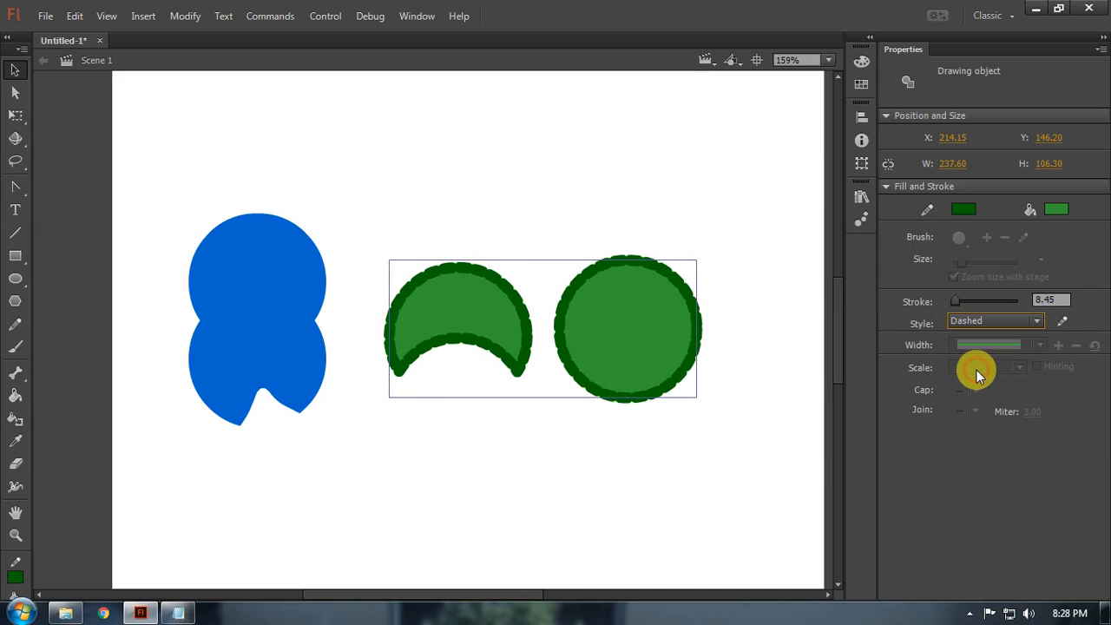
{"action": "left_click", "coordinate": [983, 324]}
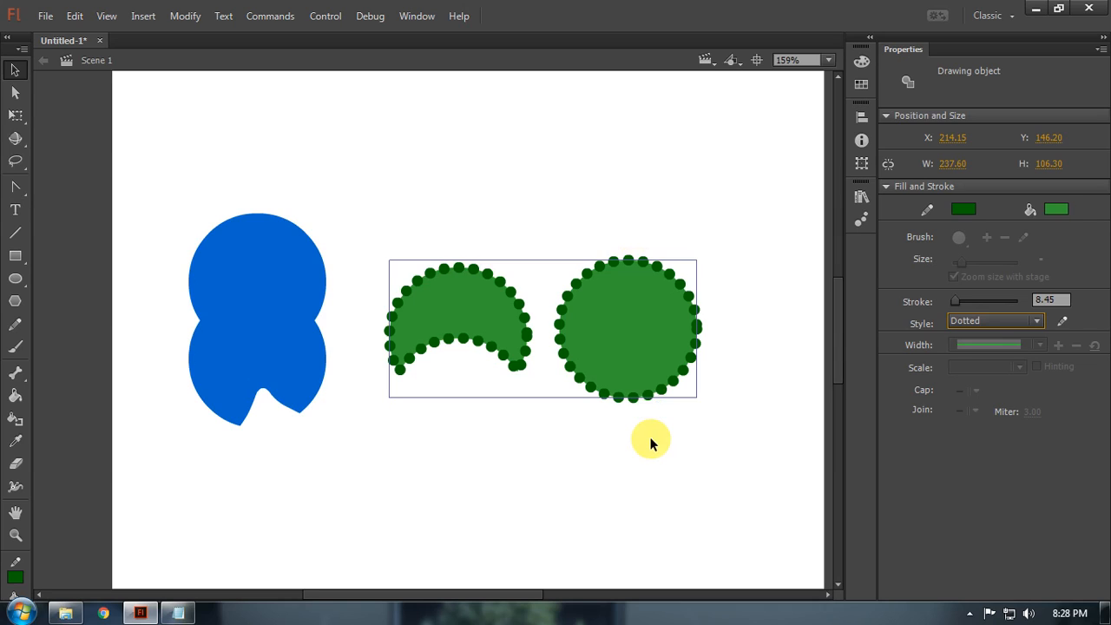
Step: Switch to the Notepad notes and go over the Oval list again, starting from the Shape entry
{"action": "key", "text": "alt"}
{"action": "key", "text": "alt+Tab"}
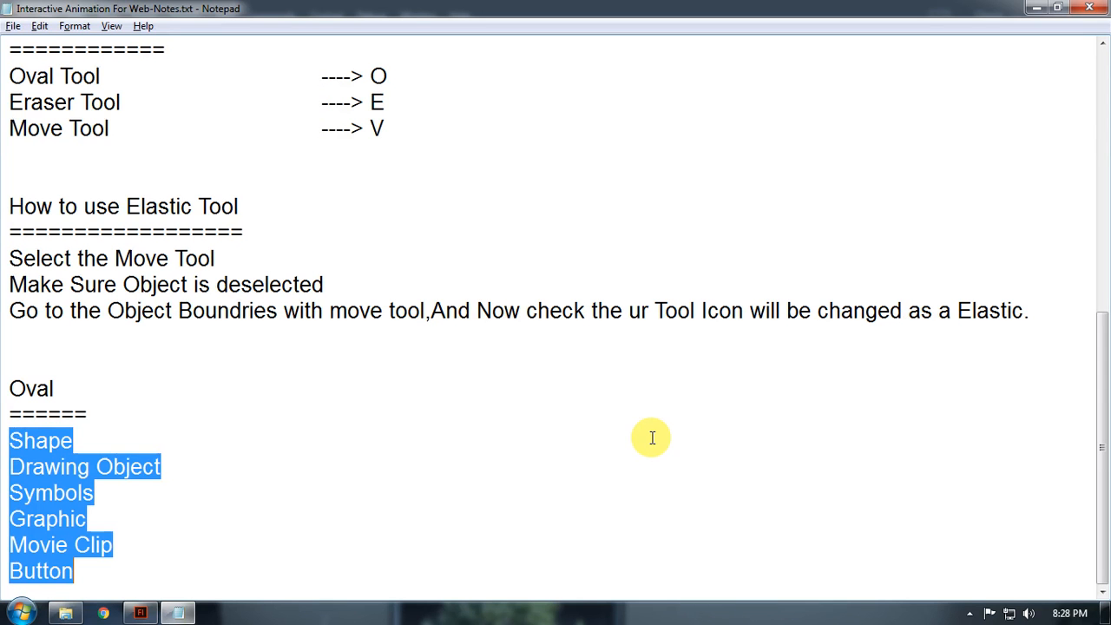
{"action": "left_click", "coordinate": [211, 491]}
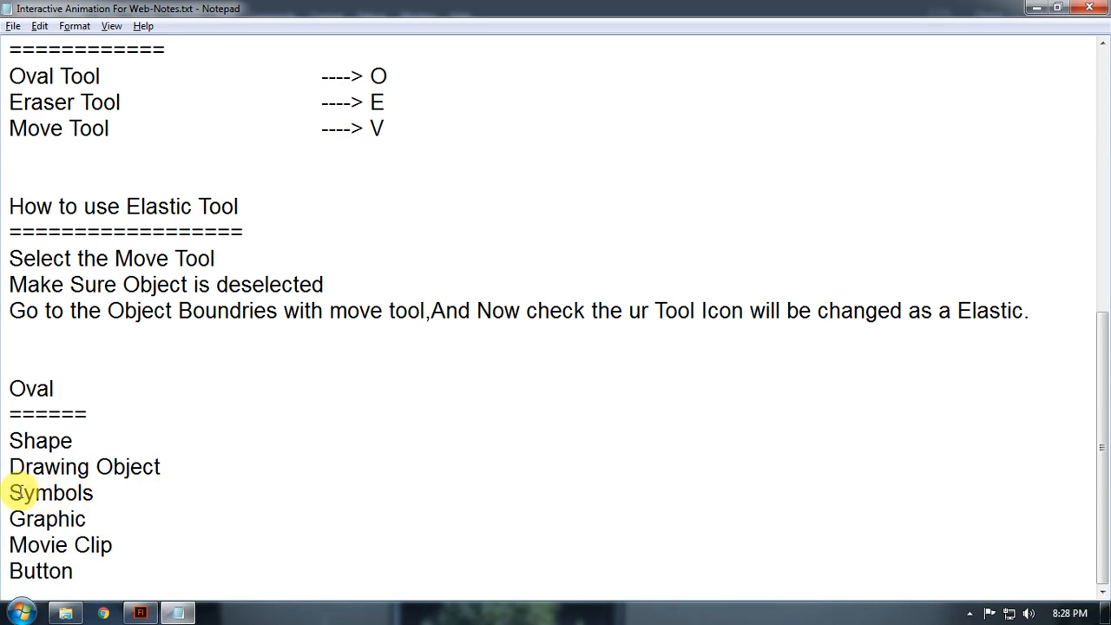
{"action": "left_click_drag", "start_coordinate": [9, 441], "coordinate": [49, 442]}
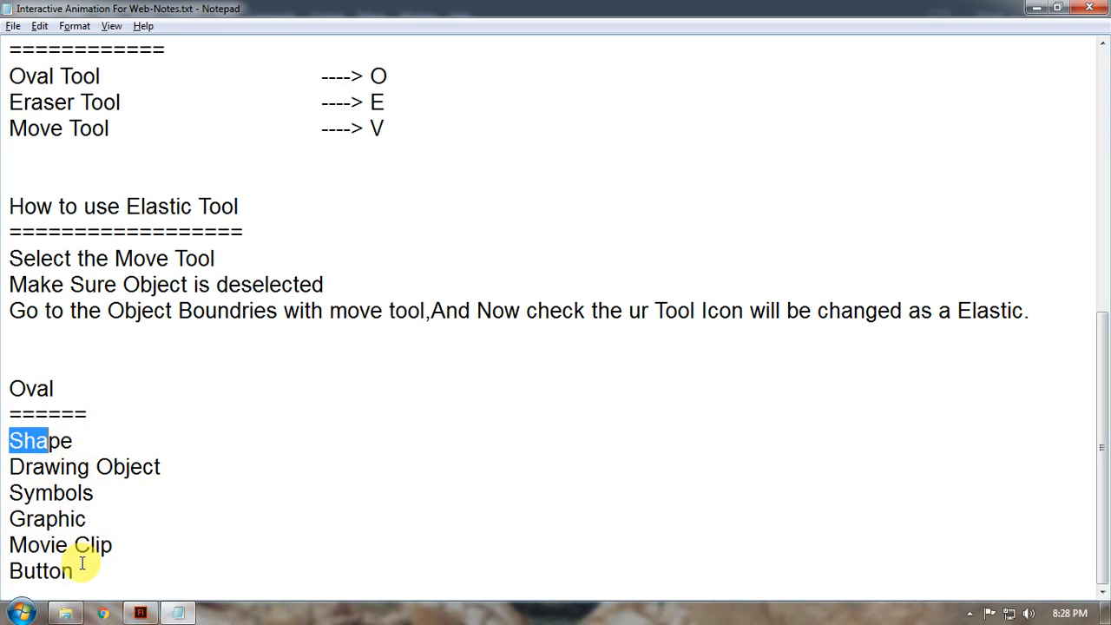
Step: Switch to Flash and open the green crescent and circle drawing object for editing its contents
{"action": "key", "text": "alt+Tab"}
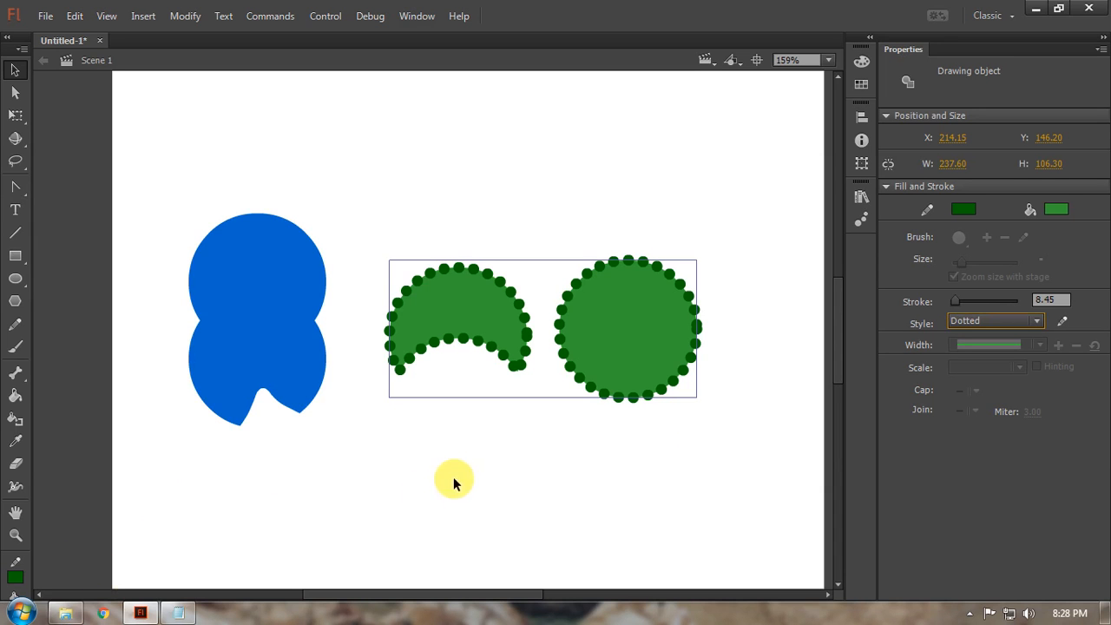
{"action": "left_click", "coordinate": [631, 323]}
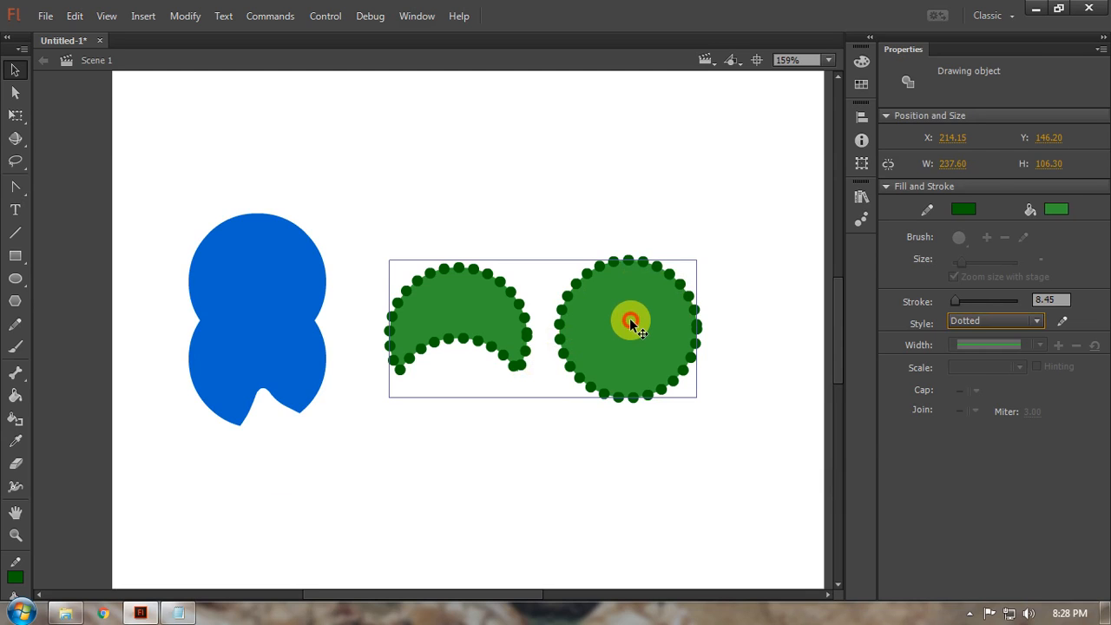
{"action": "double_click", "coordinate": [631, 324]}
Step: Try a different fill, such as #33CC99, on the crescent inside the drawing object
{"action": "left_click", "coordinate": [461, 329]}
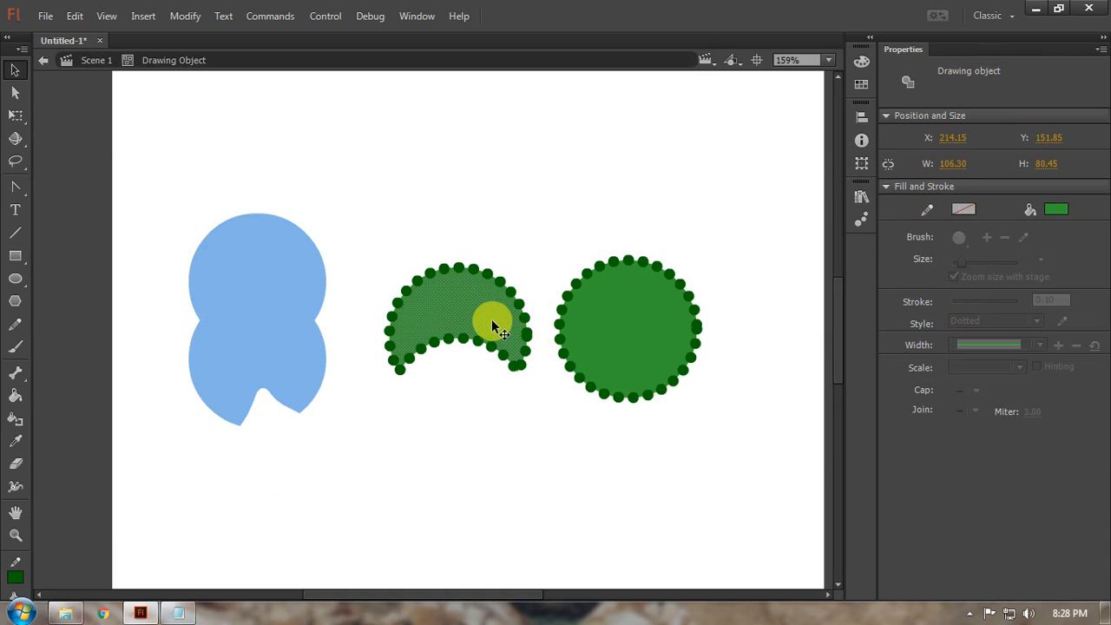
{"action": "left_click", "coordinate": [1050, 212]}
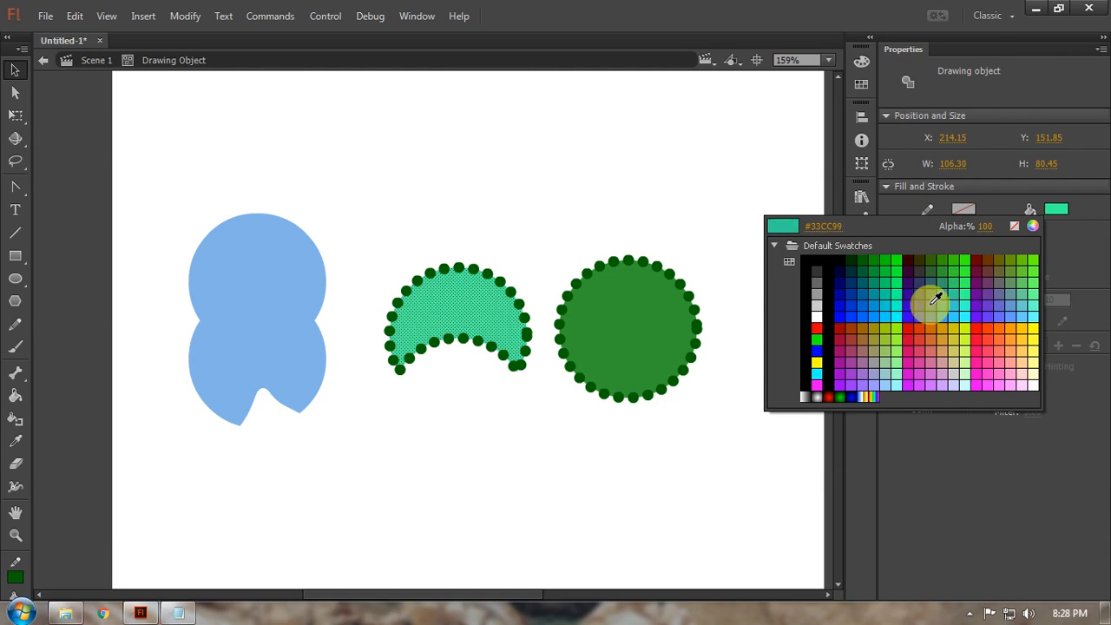
{"action": "left_click", "coordinate": [615, 322]}
Step: Delete the right half of the green circle, including its dotted outline, inside the drawing object
{"action": "left_click", "coordinate": [17, 69]}
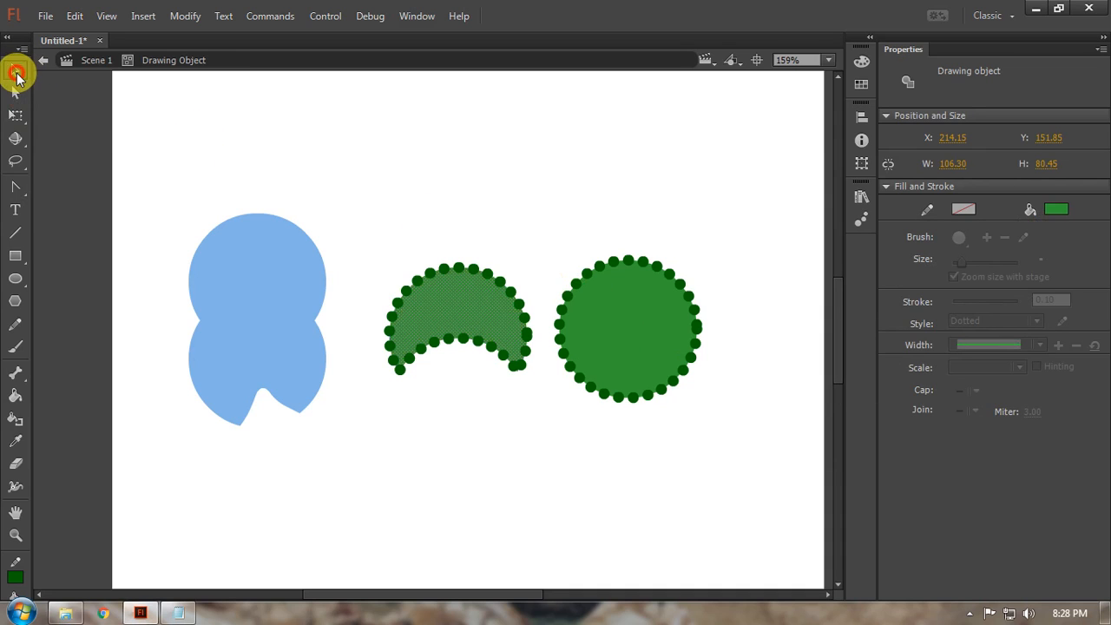
{"action": "left_click_drag", "start_coordinate": [628, 214], "coordinate": [694, 475]}
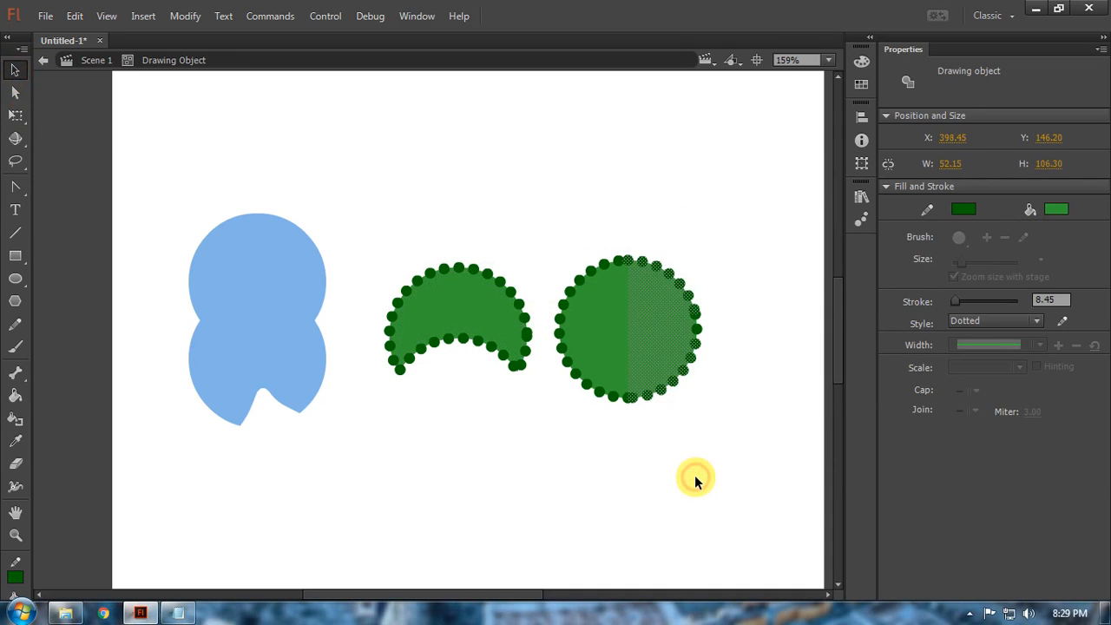
{"action": "key", "text": "Delete"}
{"action": "left_click_drag", "start_coordinate": [695, 294], "coordinate": [719, 437]}
{"action": "key", "text": "Delete"}
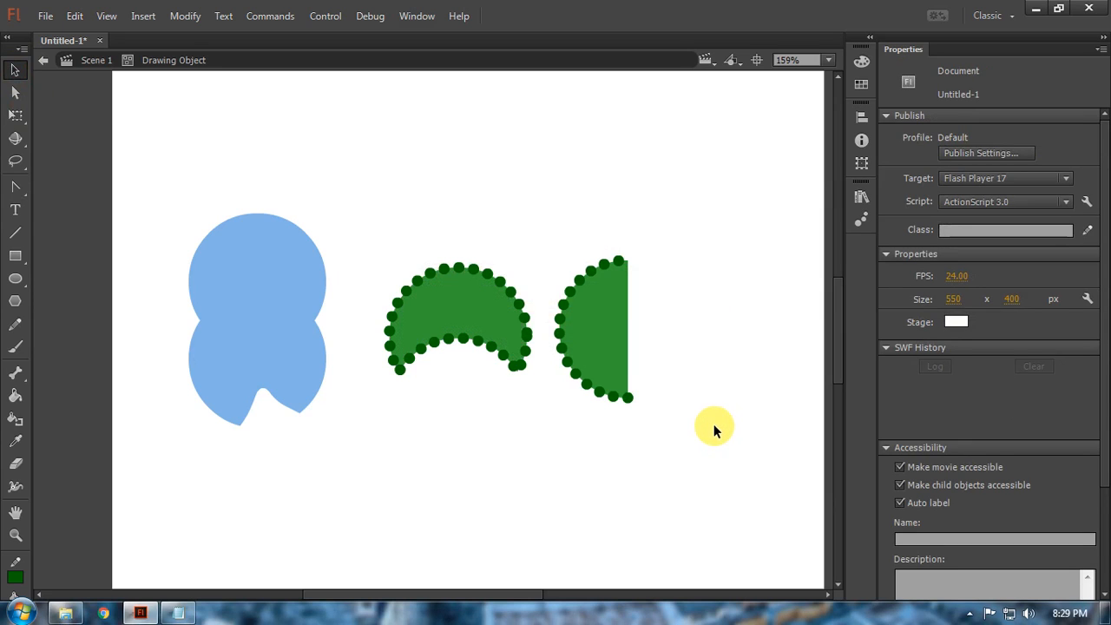
Step: Return to Scene 1 and move the edited green drawing object up to about X 184, Y 65
{"action": "double_click", "coordinate": [722, 376]}
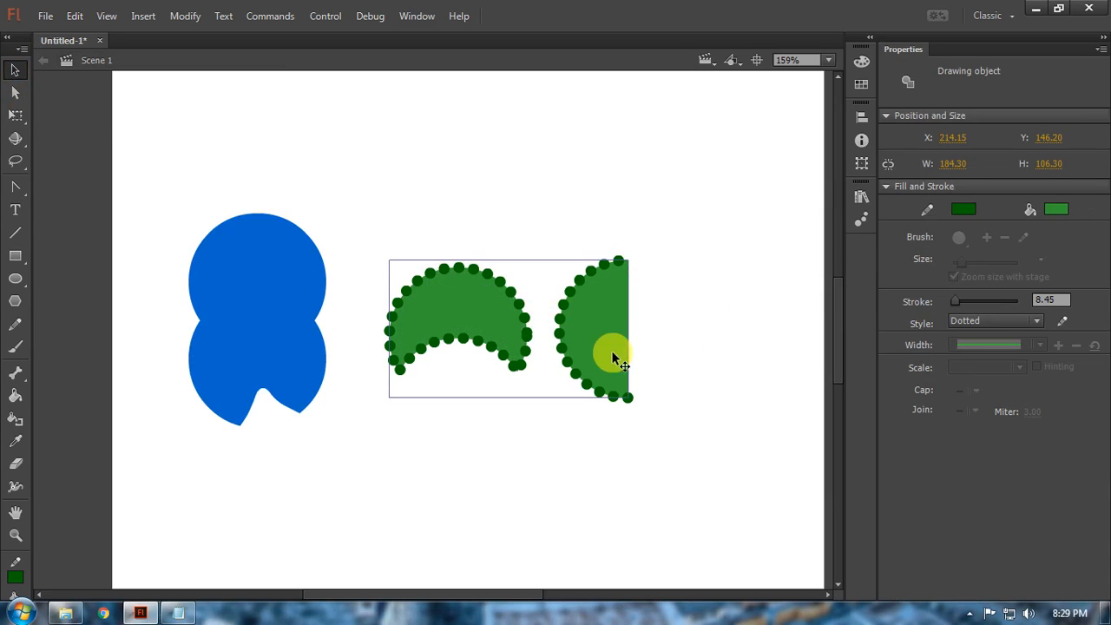
{"action": "mouse_move", "coordinate": [560, 382]}
{"action": "left_mouse_down"}
{"action": "mouse_move", "coordinate": [621, 406]}
{"action": "mouse_move", "coordinate": [555, 314]}
{"action": "left_mouse_up"}
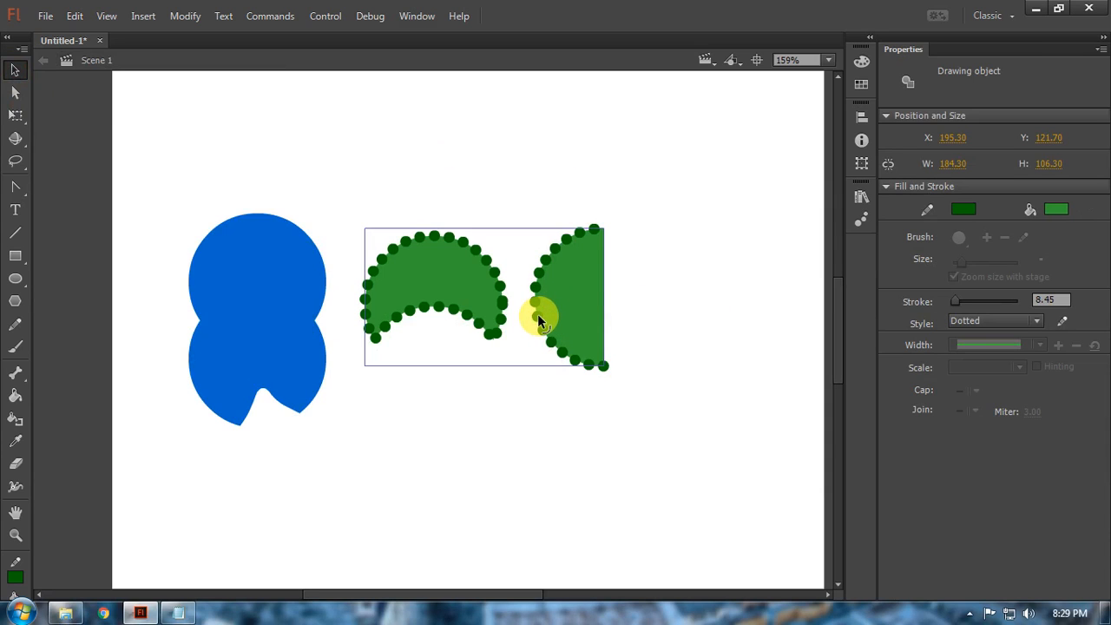
{"action": "mouse_move", "coordinate": [538, 313]}
{"action": "left_mouse_down"}
{"action": "mouse_move", "coordinate": [517, 240]}
{"action": "mouse_move", "coordinate": [522, 249]}
{"action": "left_mouse_up"}
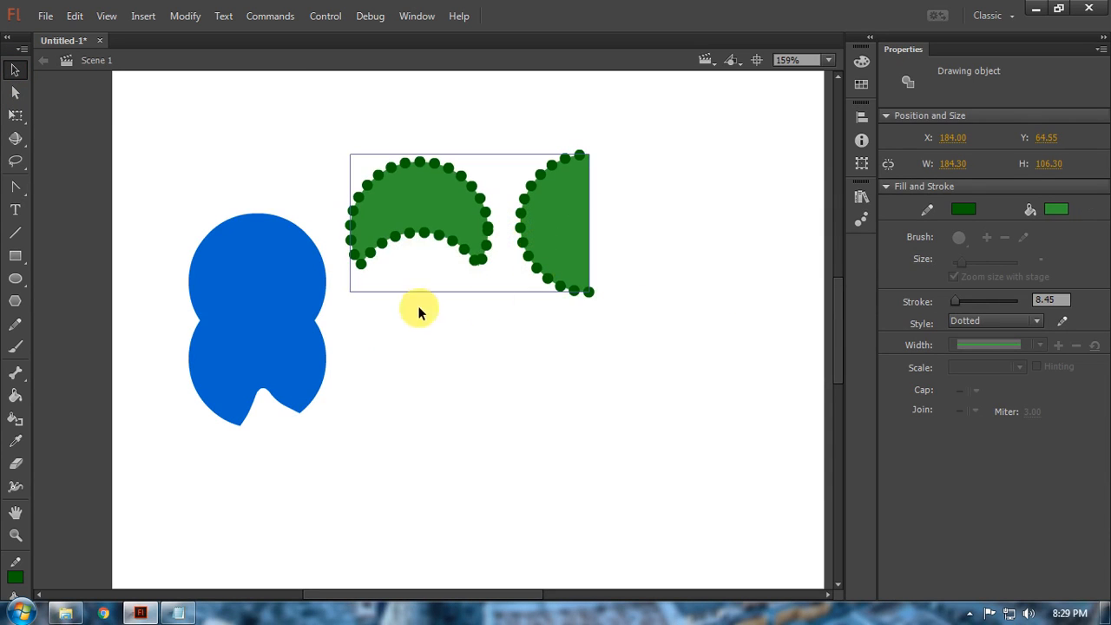
Step: Move the green crescent and half-circle object upward and slightly left, freeing the area beneath it
{"action": "left_click", "coordinate": [280, 308]}
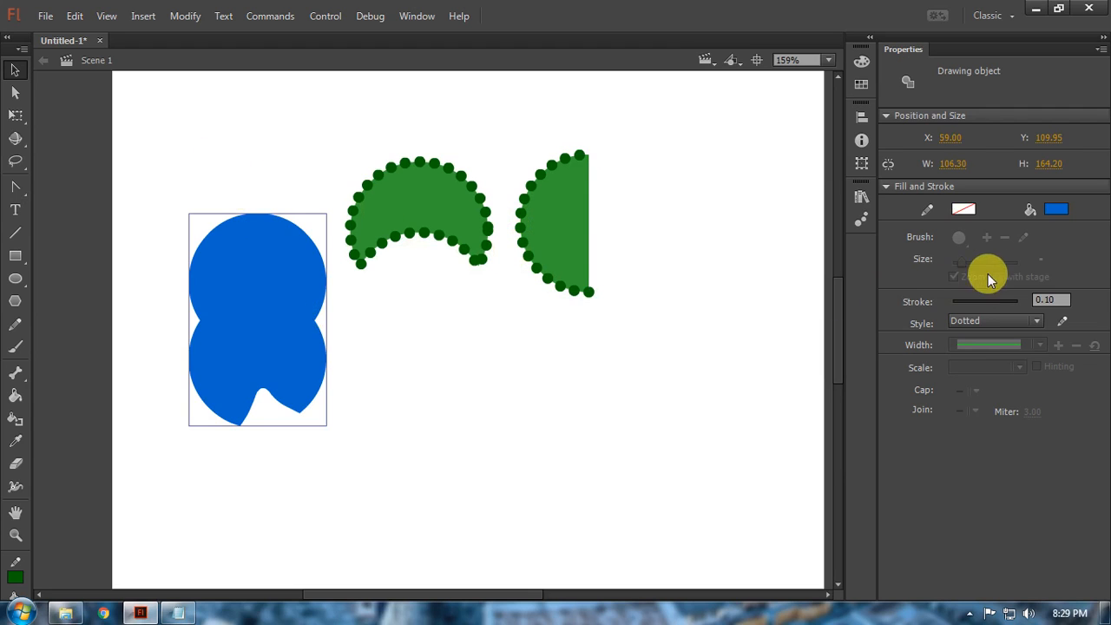
{"action": "left_click", "coordinate": [389, 326]}
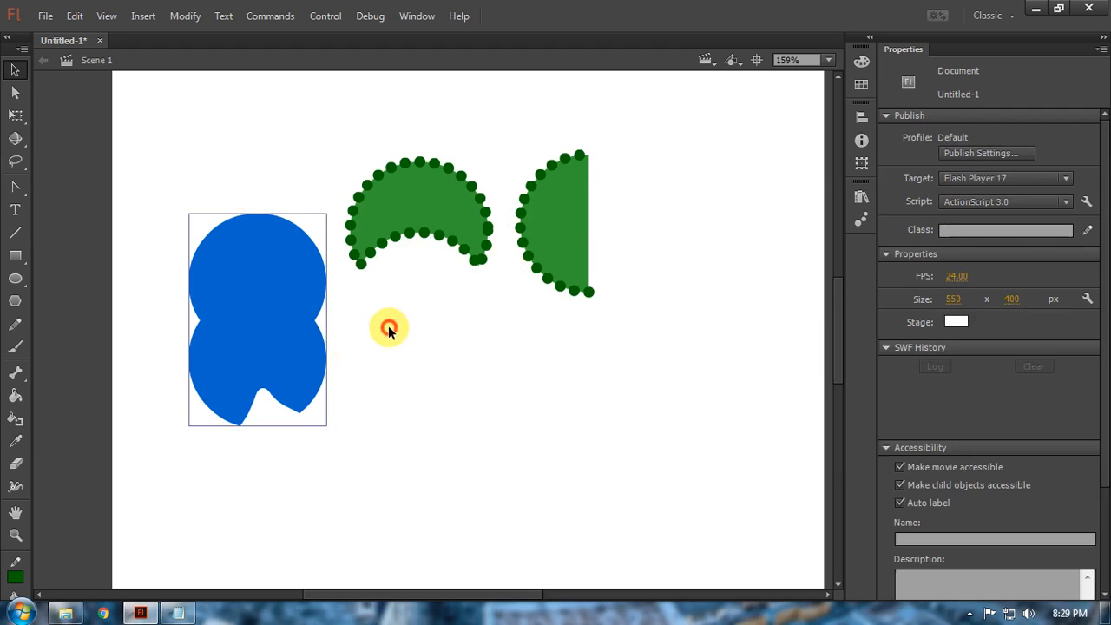
{"action": "left_click_drag", "start_coordinate": [461, 217], "coordinate": [437, 144]}
{"action": "left_click", "coordinate": [483, 320]}
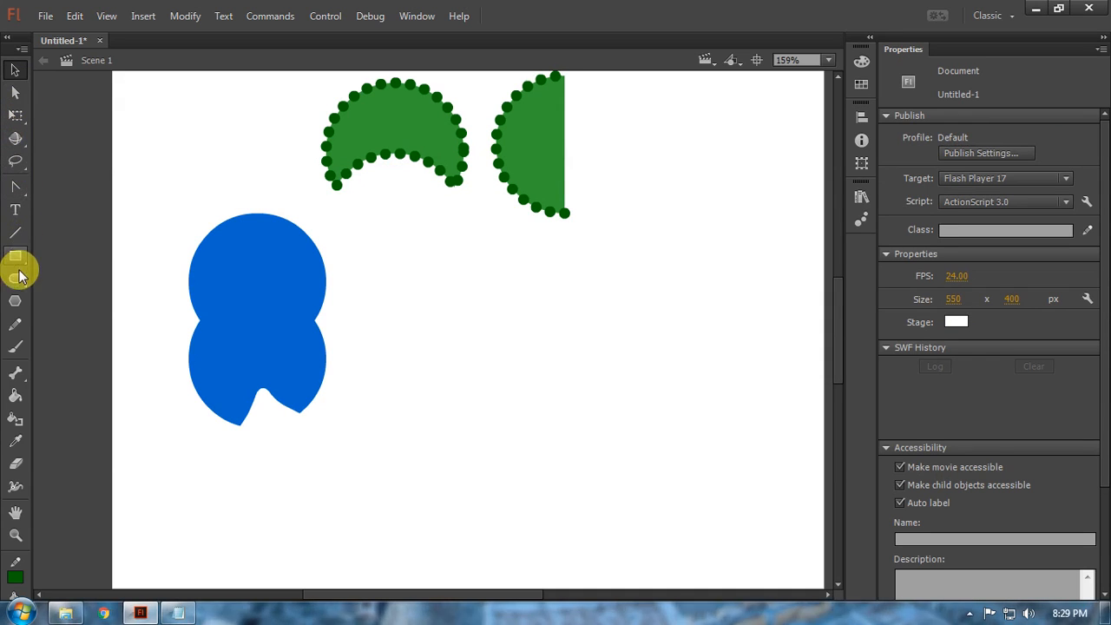
Step: Draw an open four-segment path with the Pen tool, about 257 by 194 px, beside the blue shape
{"action": "key", "text": "p"}
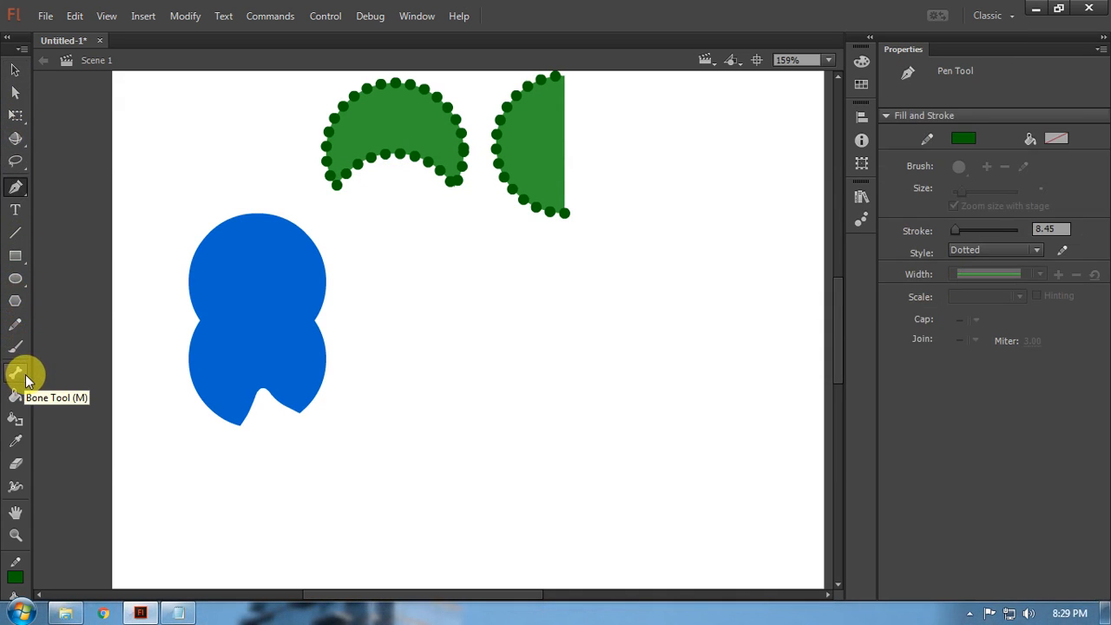
{"action": "left_click", "coordinate": [423, 337]}
{"action": "left_click", "coordinate": [659, 261]}
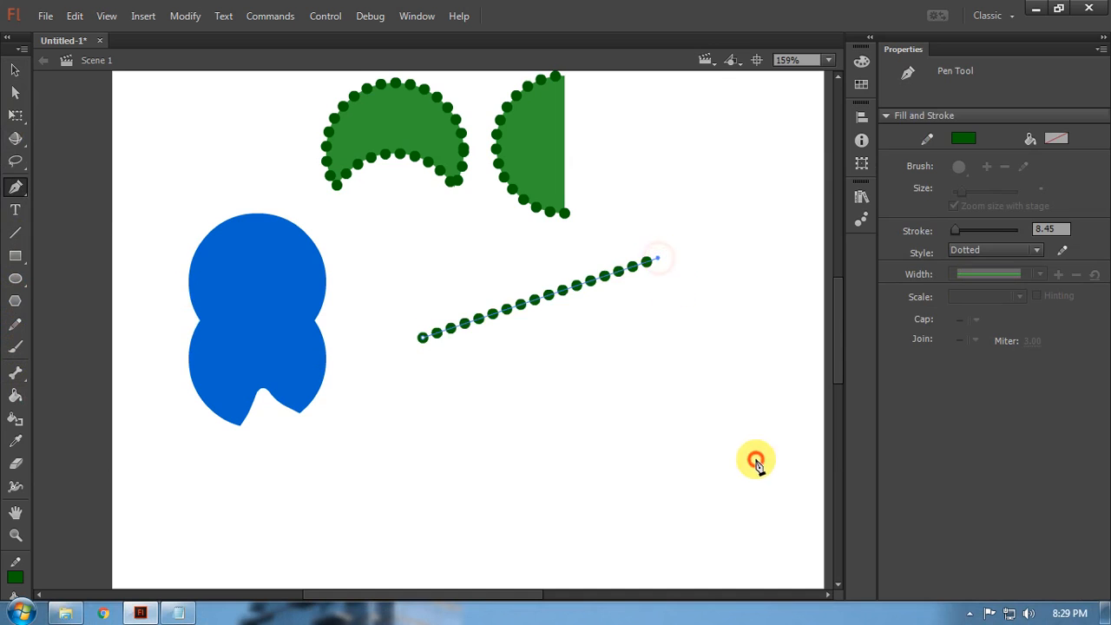
{"action": "left_click", "coordinate": [754, 459]}
{"action": "left_click", "coordinate": [542, 508]}
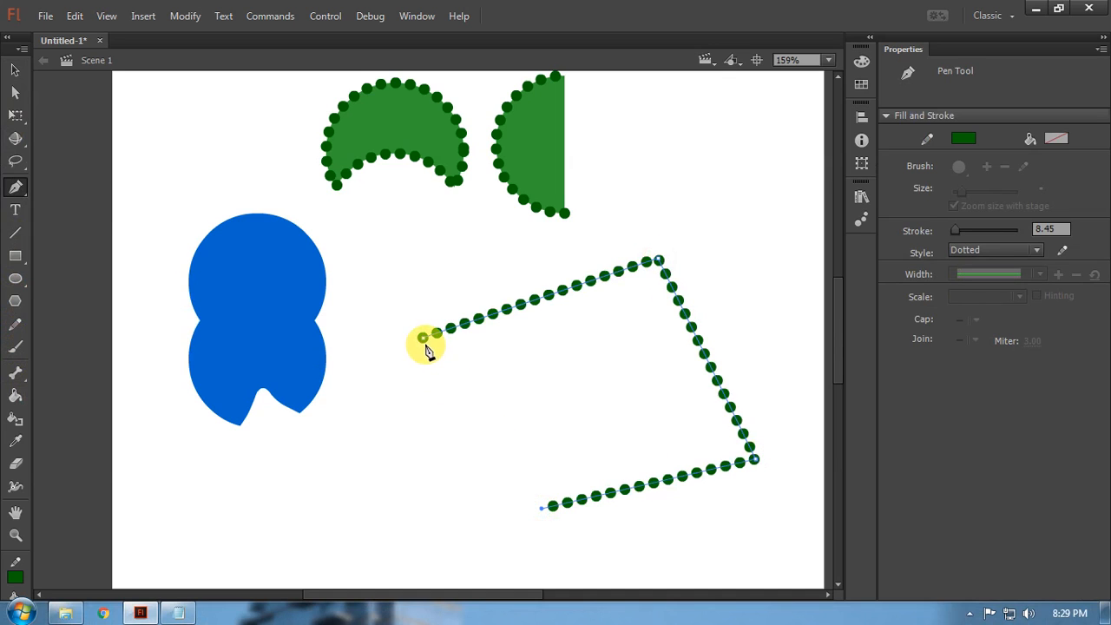
{"action": "left_click", "coordinate": [470, 375]}
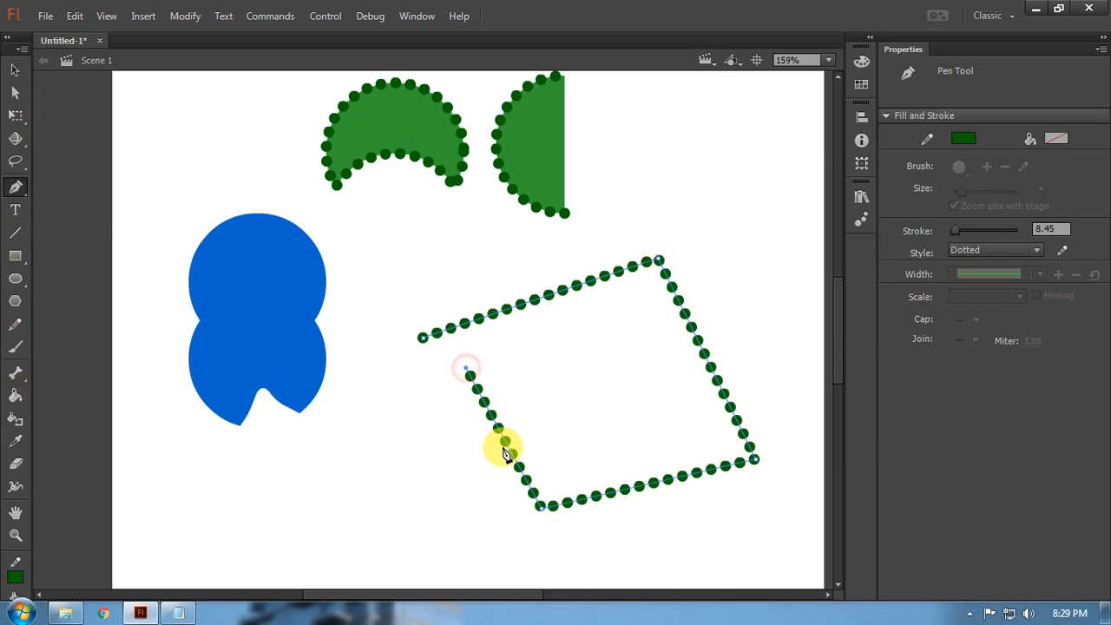
Step: Select all four segments of the dotted path and set their stroke style to Hairline
{"action": "key", "text": "v"}
{"action": "left_click", "coordinate": [508, 442]}
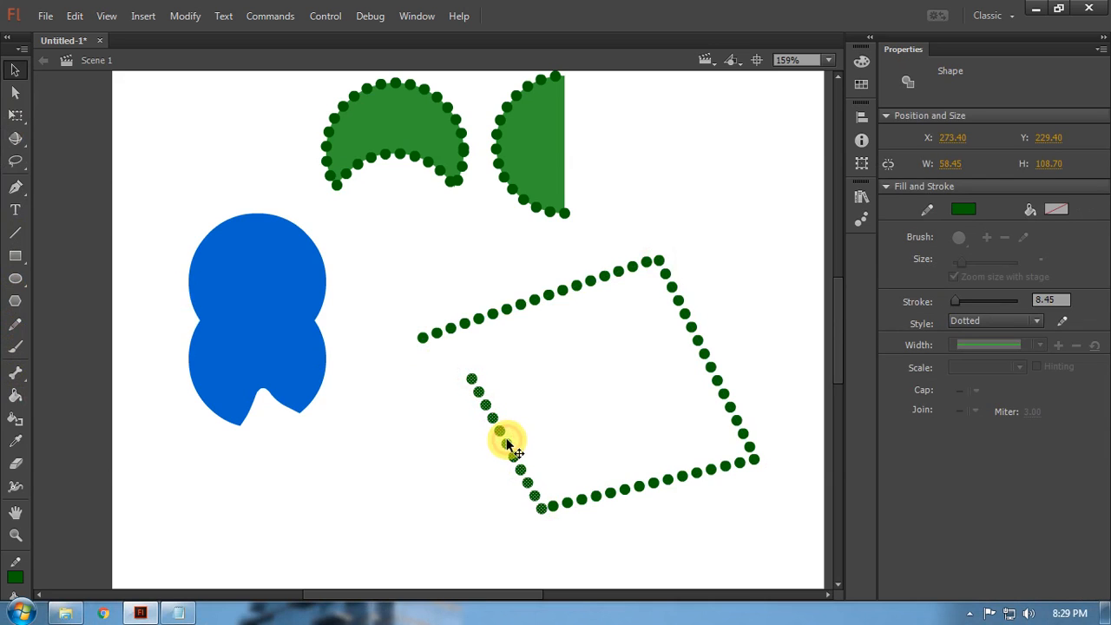
{"action": "left_click", "coordinate": [598, 506]}
{"action": "left_click", "coordinate": [721, 384]}
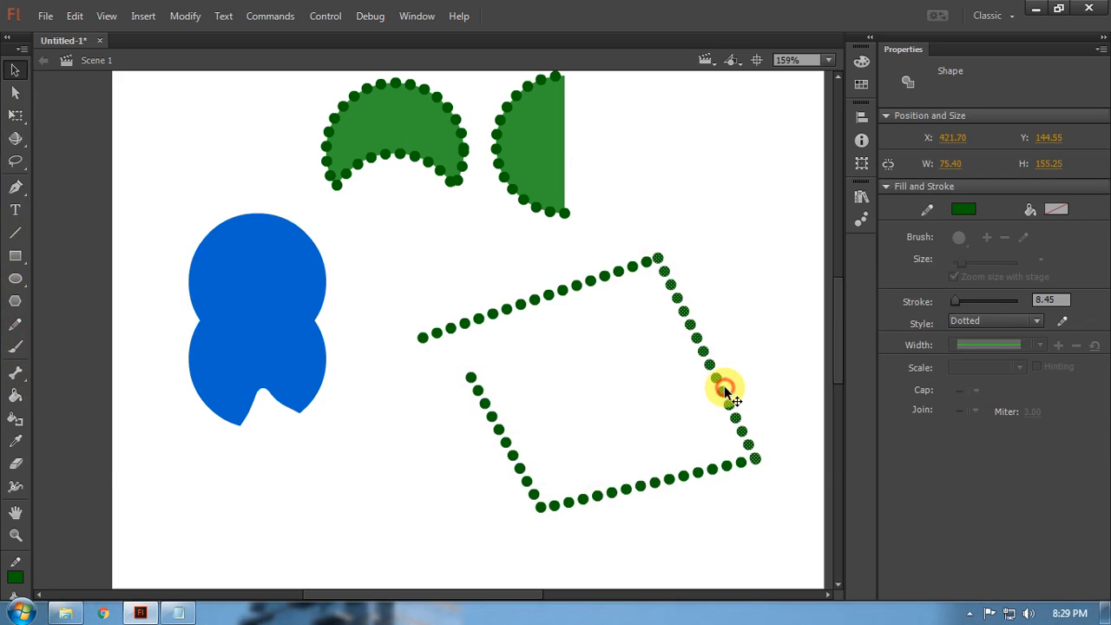
{"action": "left_click", "coordinate": [545, 300]}
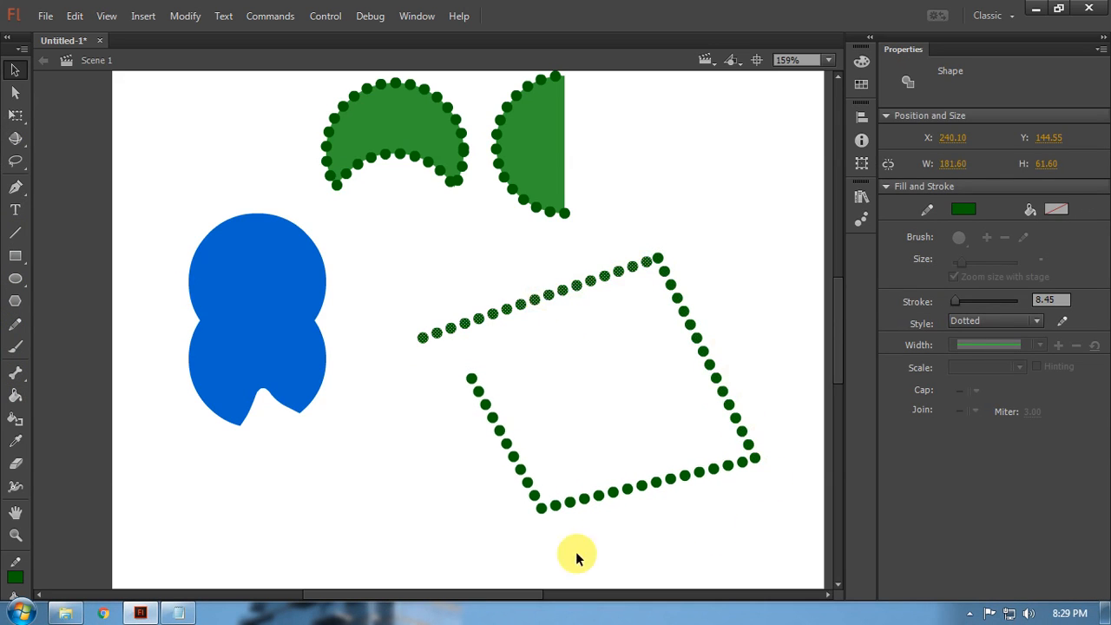
{"action": "left_click", "coordinate": [708, 355], "text": "shift"}
{"action": "left_click", "coordinate": [651, 484], "text": "shift"}
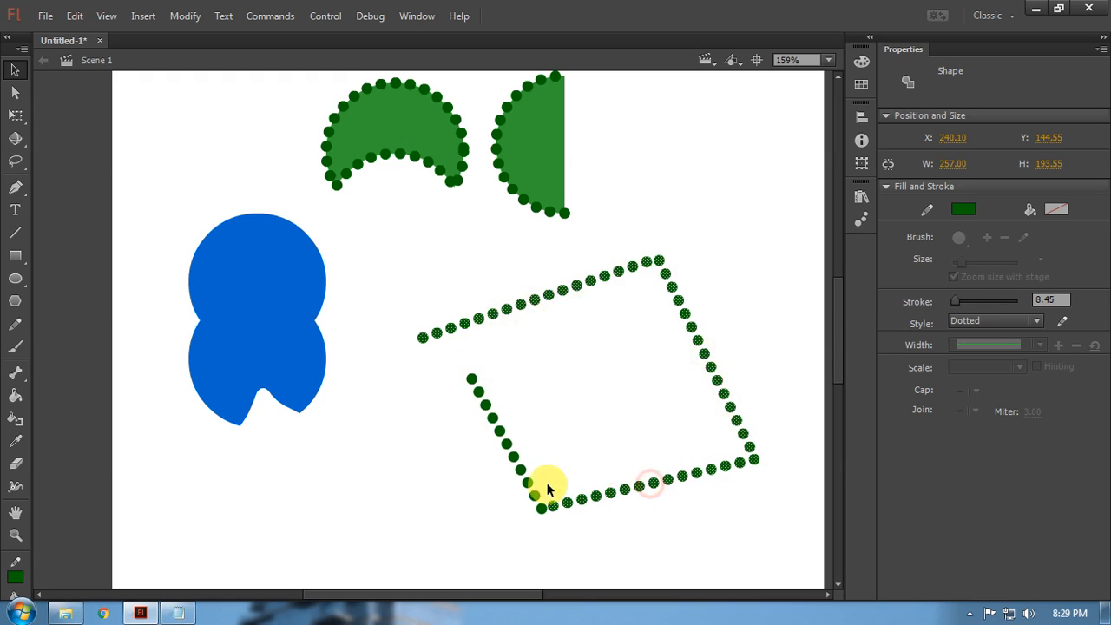
{"action": "left_click", "coordinate": [510, 451], "text": "shift"}
{"action": "left_click", "coordinate": [969, 211]}
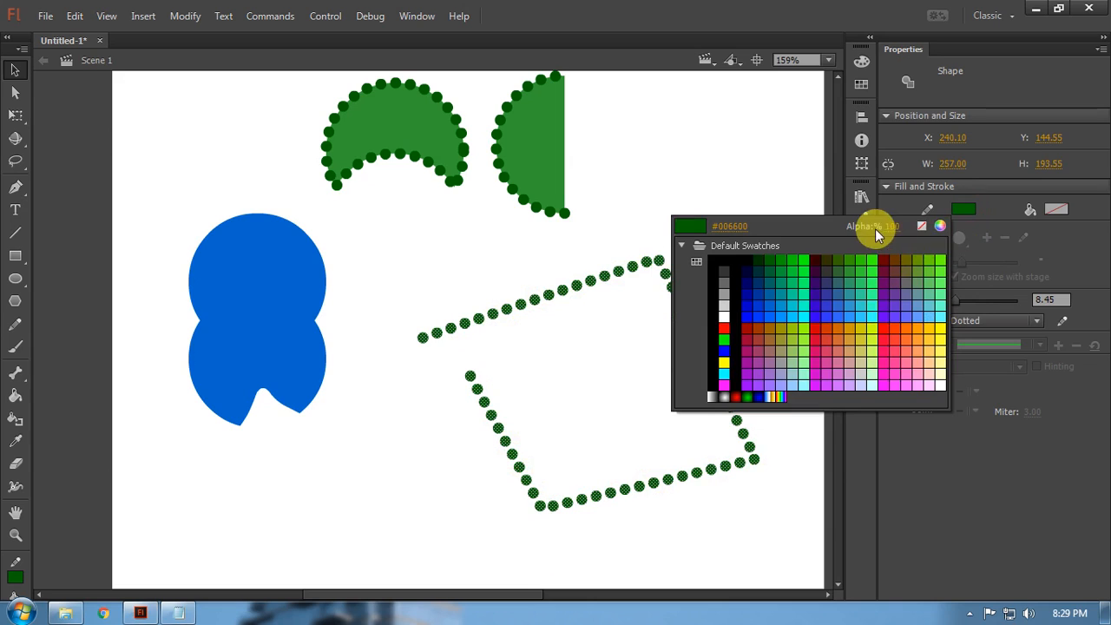
{"action": "left_click", "coordinate": [994, 318]}
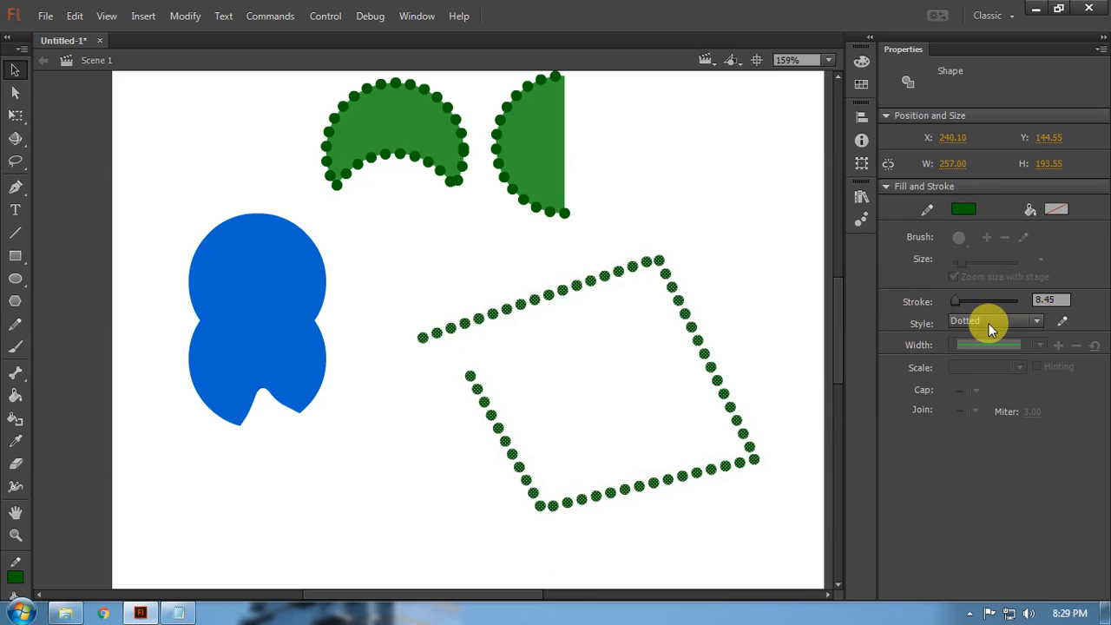
{"action": "left_click", "coordinate": [990, 322]}
{"action": "left_click", "coordinate": [985, 340]}
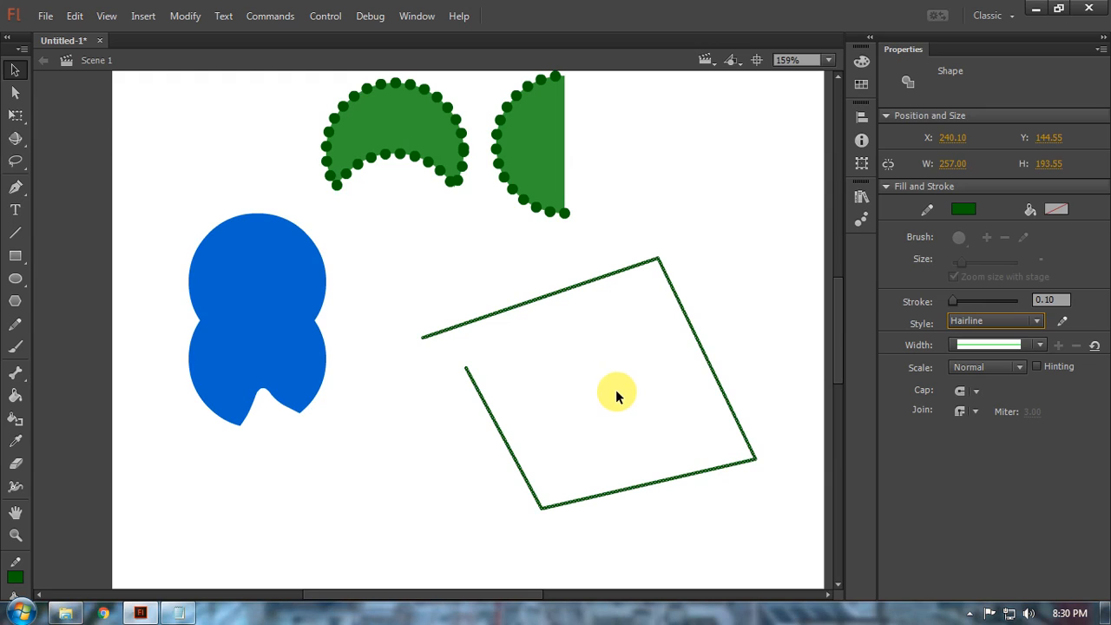
{"action": "left_click", "coordinate": [472, 379]}
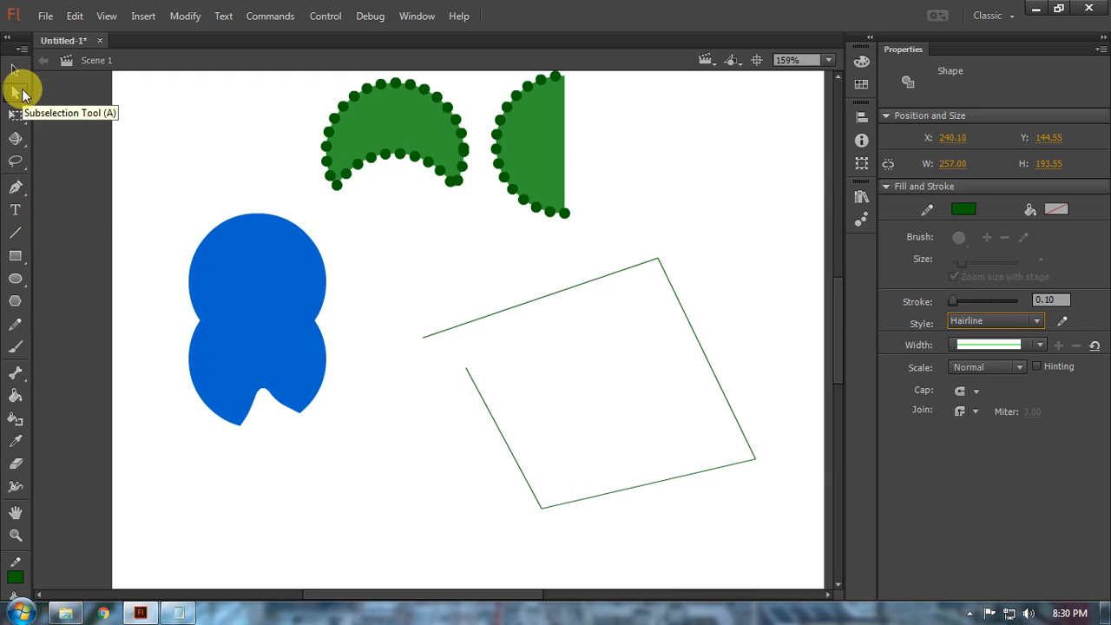
Step: Examine the anchor points of the hairline path with the Subselection tool
{"action": "left_click", "coordinate": [23, 94]}
{"action": "left_click", "coordinate": [501, 393]}
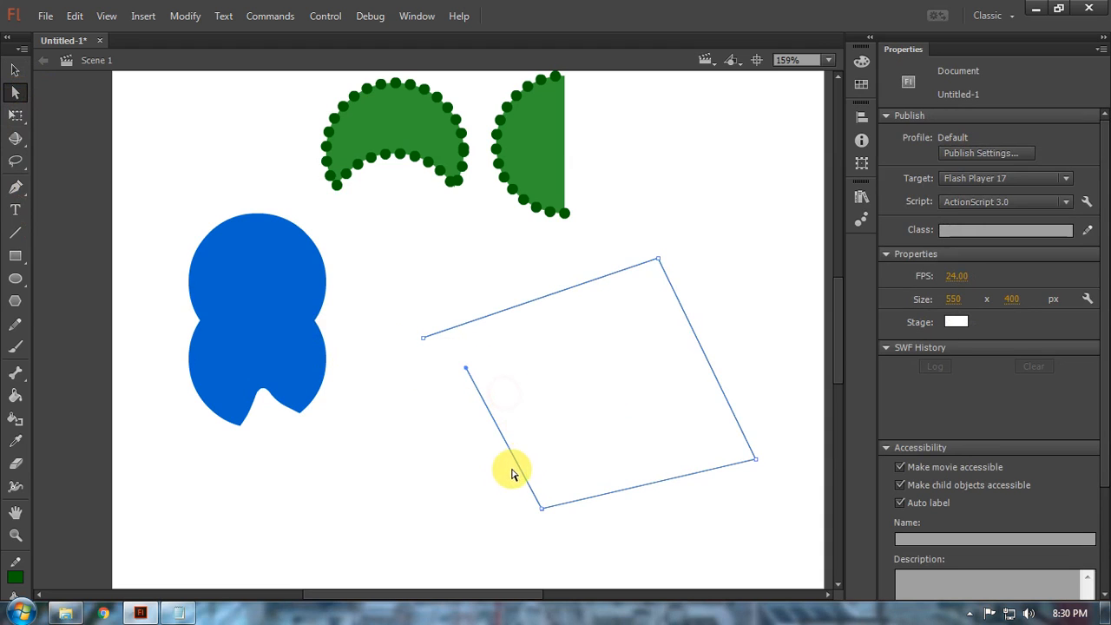
{"action": "left_click", "coordinate": [657, 257]}
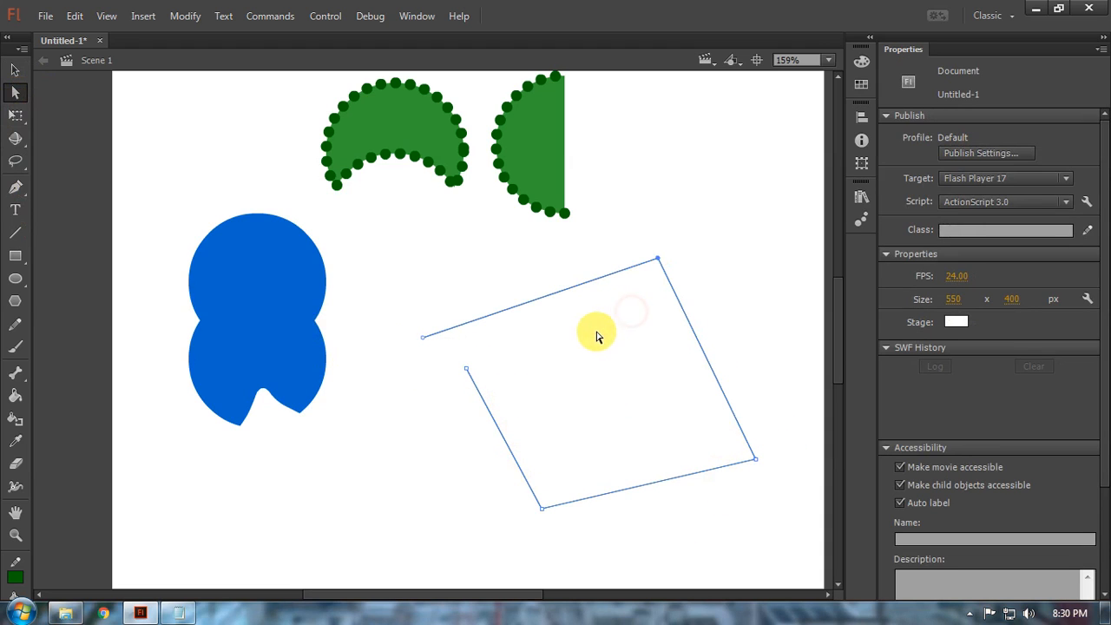
Step: Open the blue drawing object for editing, examine its anchor points, and return to the main scene
{"action": "key", "text": "v"}
{"action": "left_click", "coordinate": [266, 287]}
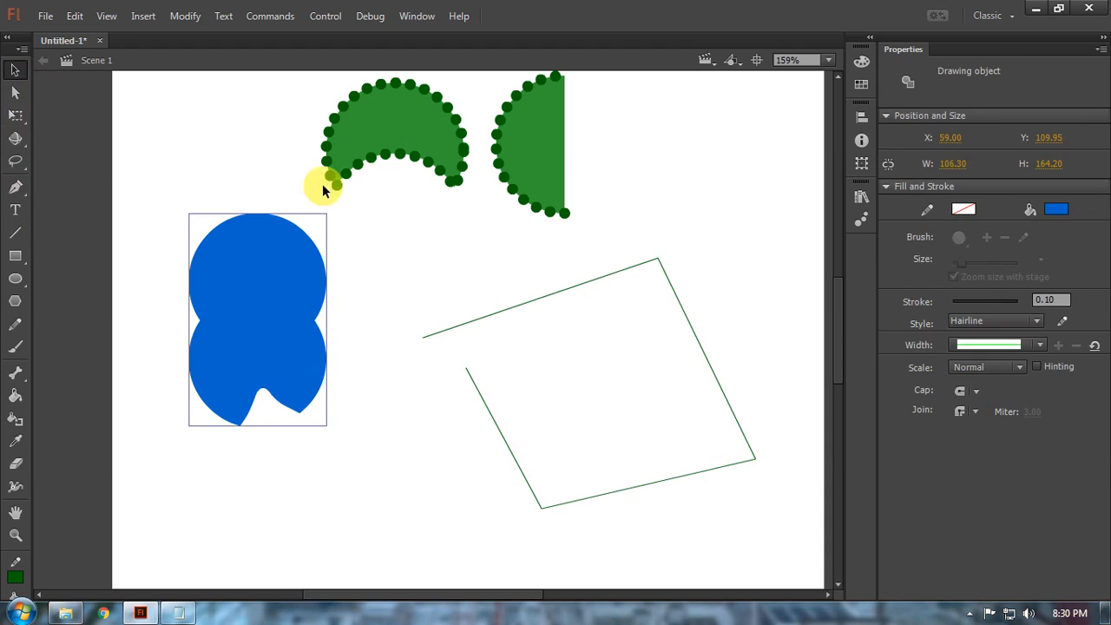
{"action": "left_click", "coordinate": [262, 237]}
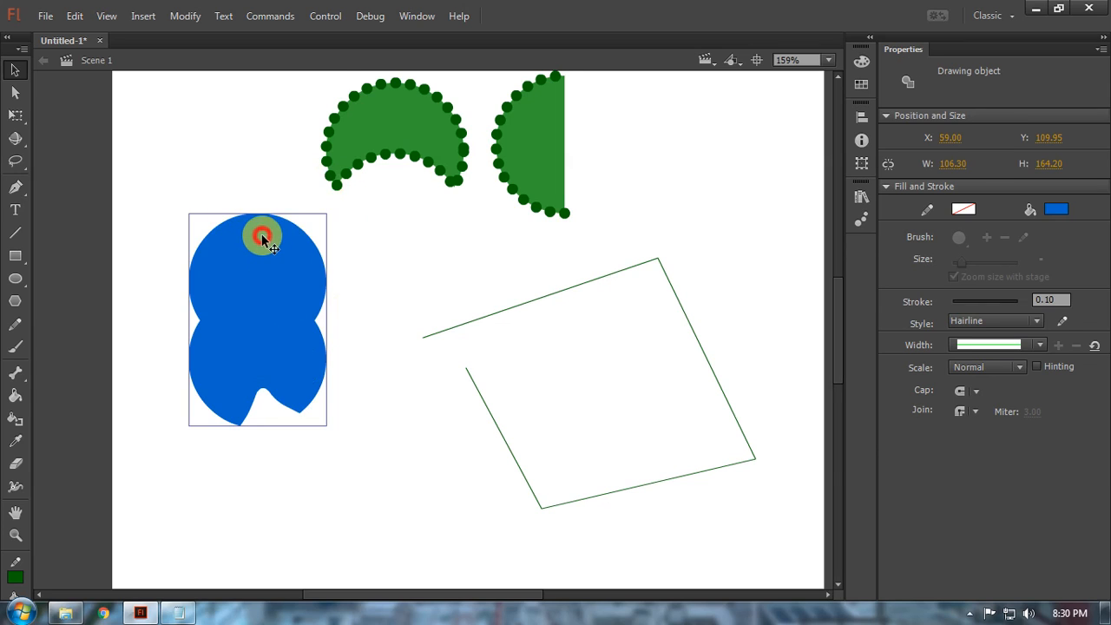
{"action": "double_click", "coordinate": [263, 237]}
{"action": "key", "text": "a"}
{"action": "left_click", "coordinate": [268, 289]}
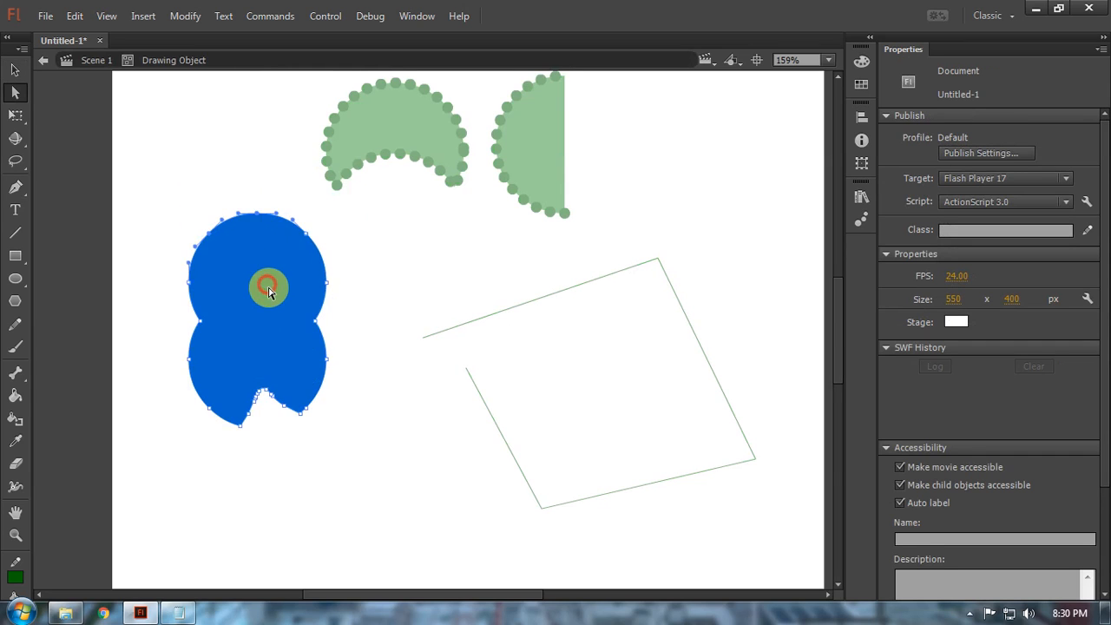
{"action": "key", "text": "v"}
{"action": "double_click", "coordinate": [351, 264]}
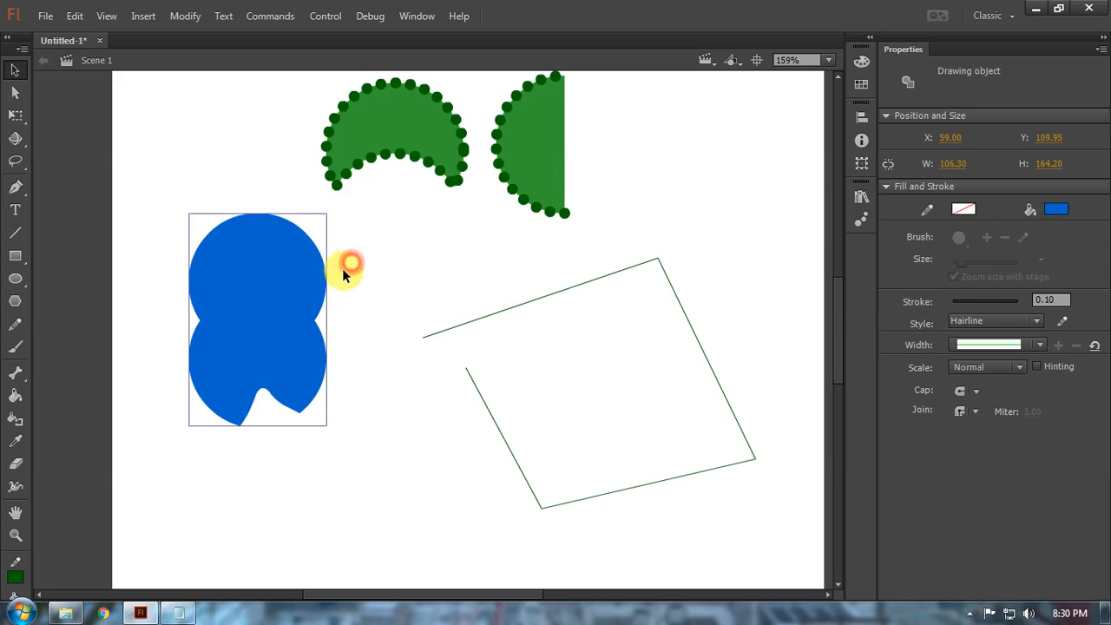
Step: Move the blue shape slightly right and down to about X 76.6, Y 114.9
{"action": "key", "text": "a"}
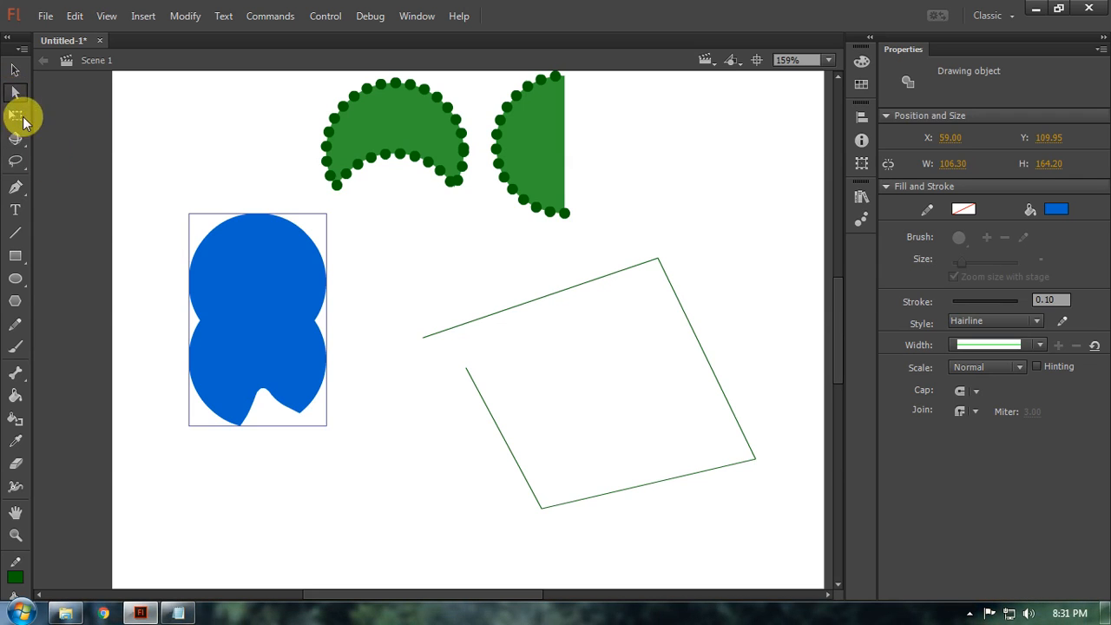
{"action": "left_click", "coordinate": [277, 311]}
{"action": "mouse_move", "coordinate": [277, 310]}
{"action": "left_mouse_down"}
{"action": "mouse_move", "coordinate": [414, 266]}
{"action": "mouse_move", "coordinate": [292, 280]}
{"action": "mouse_move", "coordinate": [273, 296]}
{"action": "left_mouse_up"}
{"action": "key", "text": "v"}
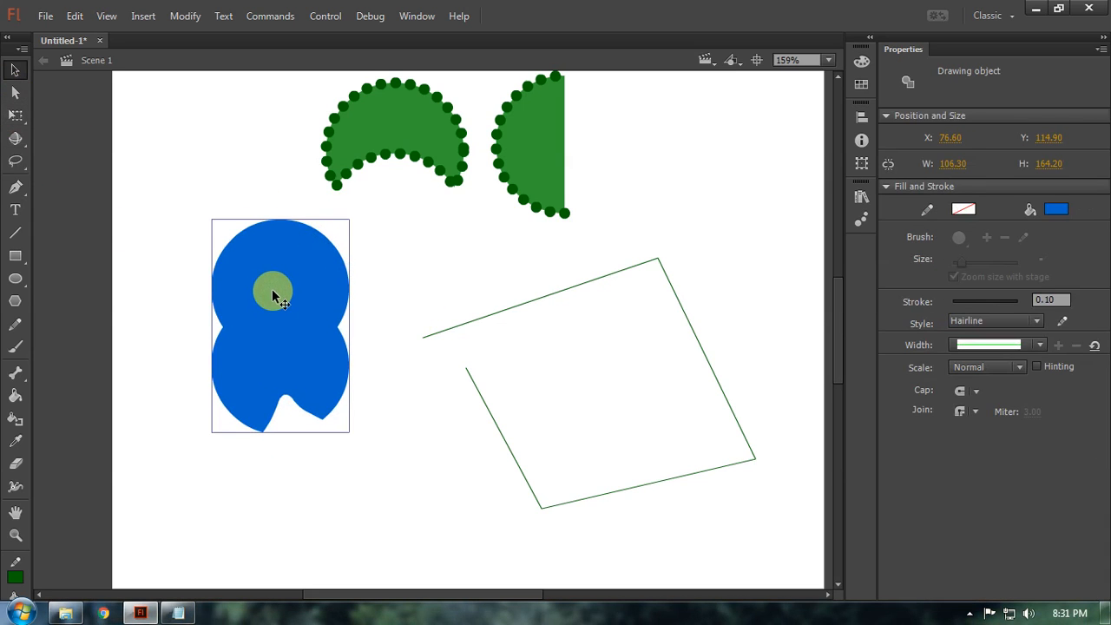
Step: Inside the blue drawing object, select groups of its contour anchor points for inspection, and exit back to the scene
{"action": "double_click", "coordinate": [272, 295]}
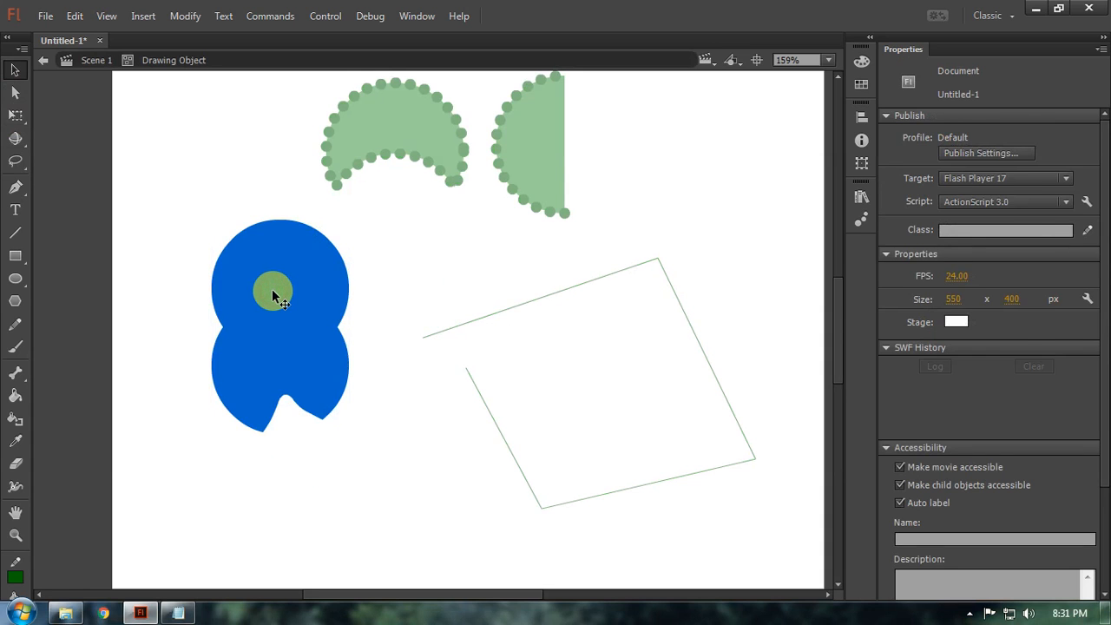
{"action": "left_click", "coordinate": [272, 295]}
{"action": "key", "text": "Escape"}
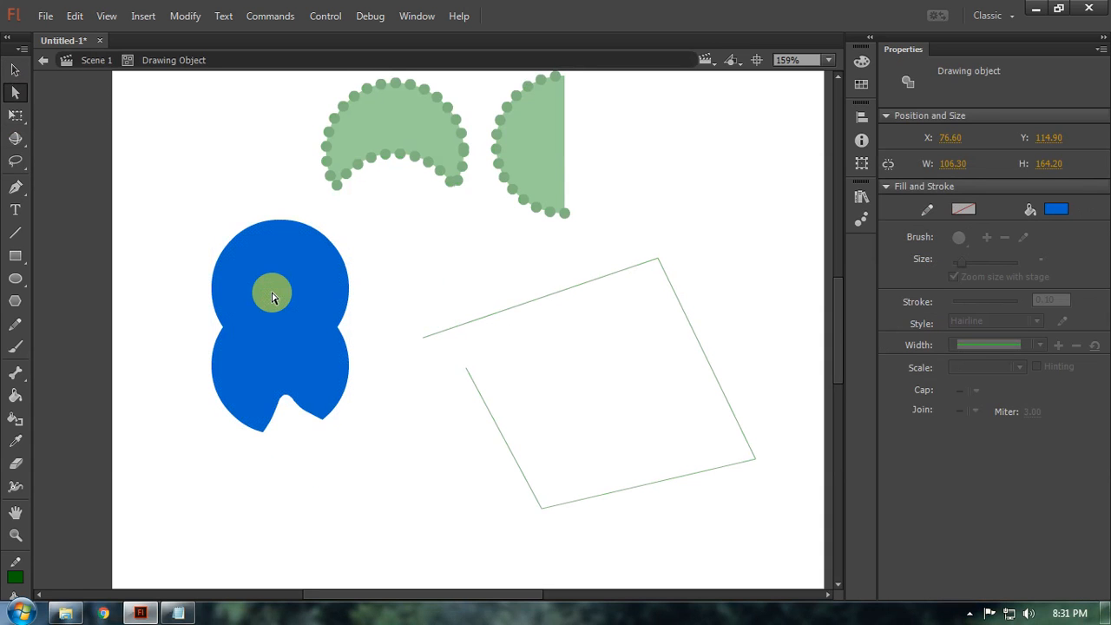
{"action": "left_click", "coordinate": [15, 92]}
{"action": "left_click_drag", "start_coordinate": [242, 200], "coordinate": [321, 256]}
{"action": "left_click_drag", "start_coordinate": [377, 235], "coordinate": [323, 262]}
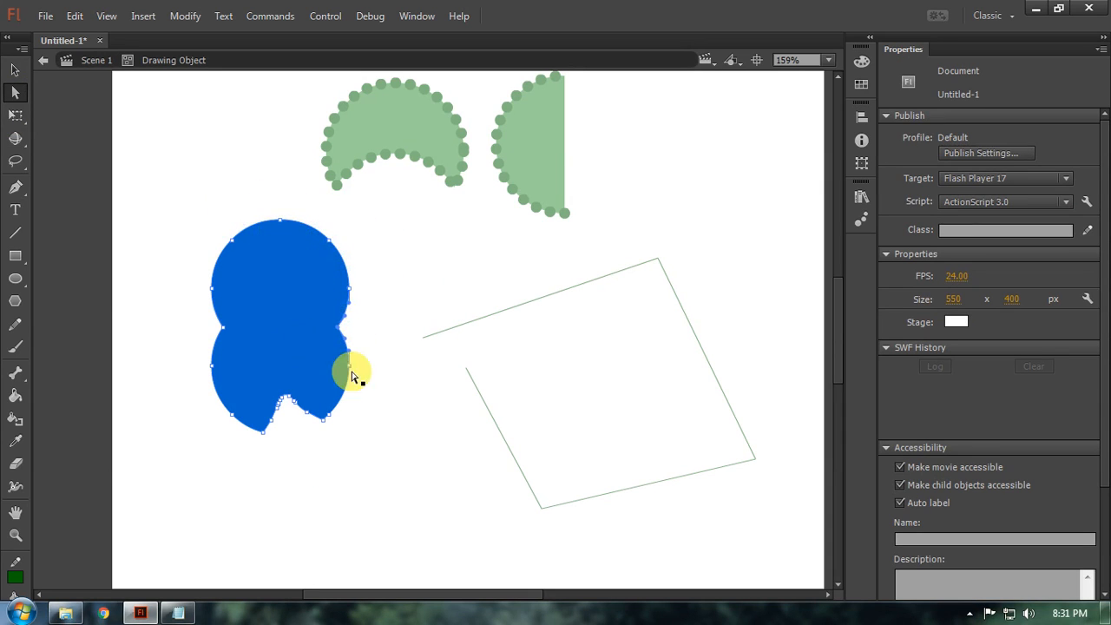
{"action": "left_click", "coordinate": [435, 394]}
{"action": "key", "text": "v"}
{"action": "double_click", "coordinate": [538, 362]}
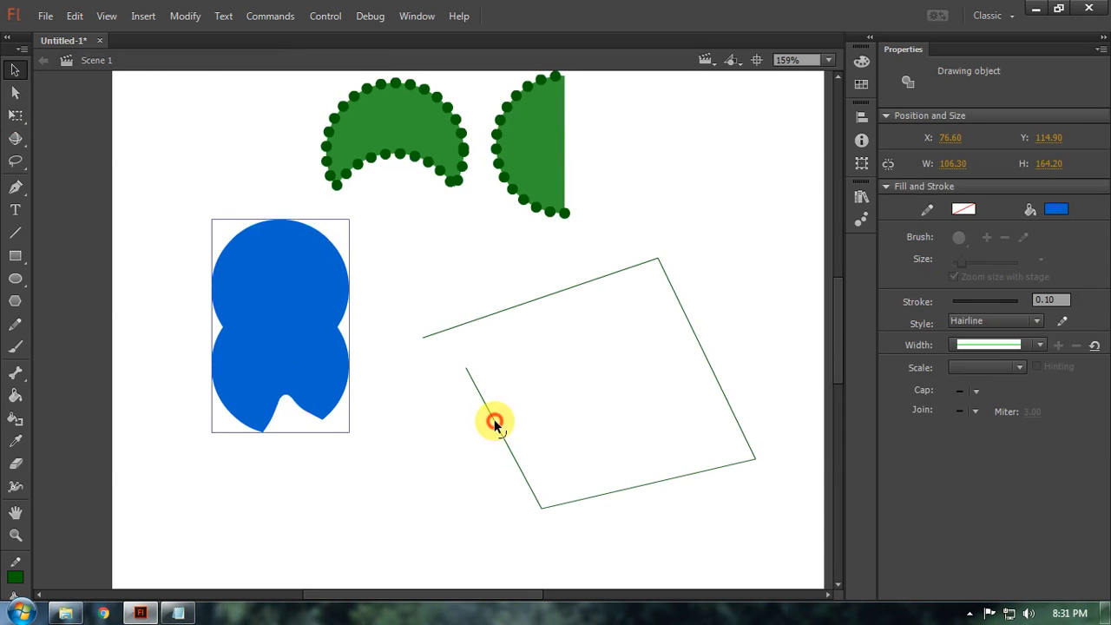
Step: Close the hairline path by moving its loose end anchor onto the path's starting anchor
{"action": "left_click", "coordinate": [494, 423]}
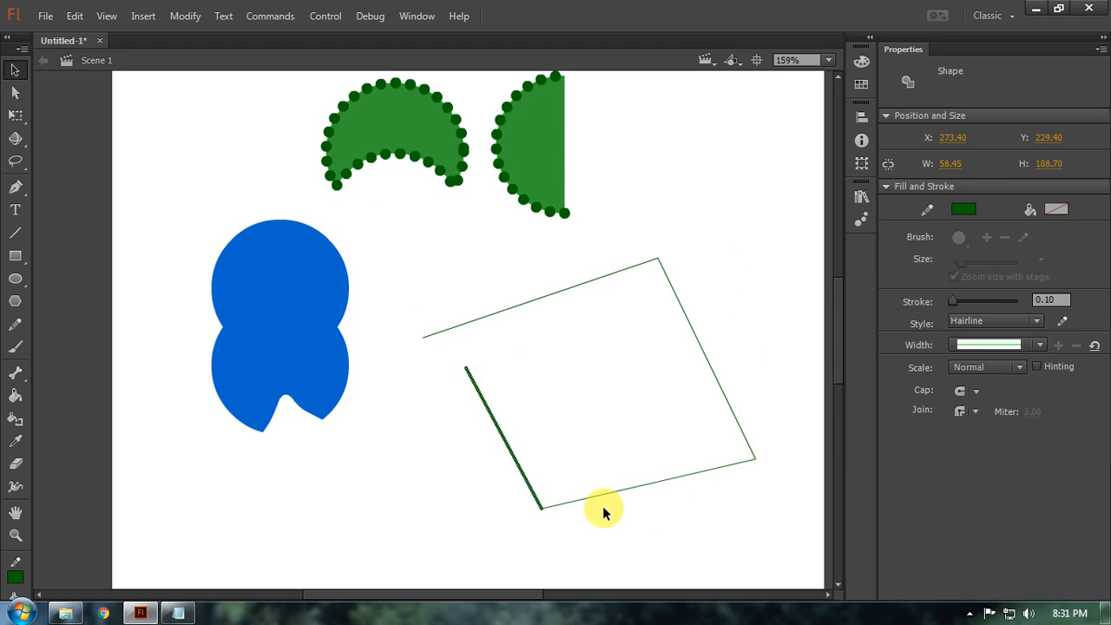
{"action": "left_click", "coordinate": [553, 415]}
{"action": "key", "text": "a"}
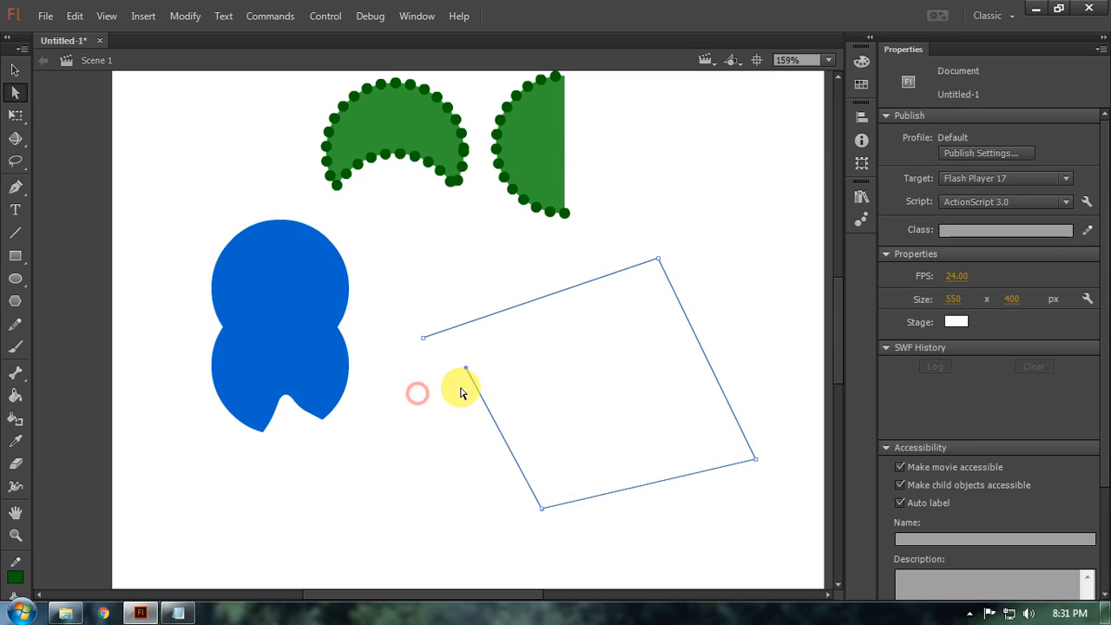
{"action": "left_click_drag", "start_coordinate": [466, 368], "coordinate": [422, 339]}
{"action": "key", "text": "v"}
{"action": "left_click", "coordinate": [424, 436]}
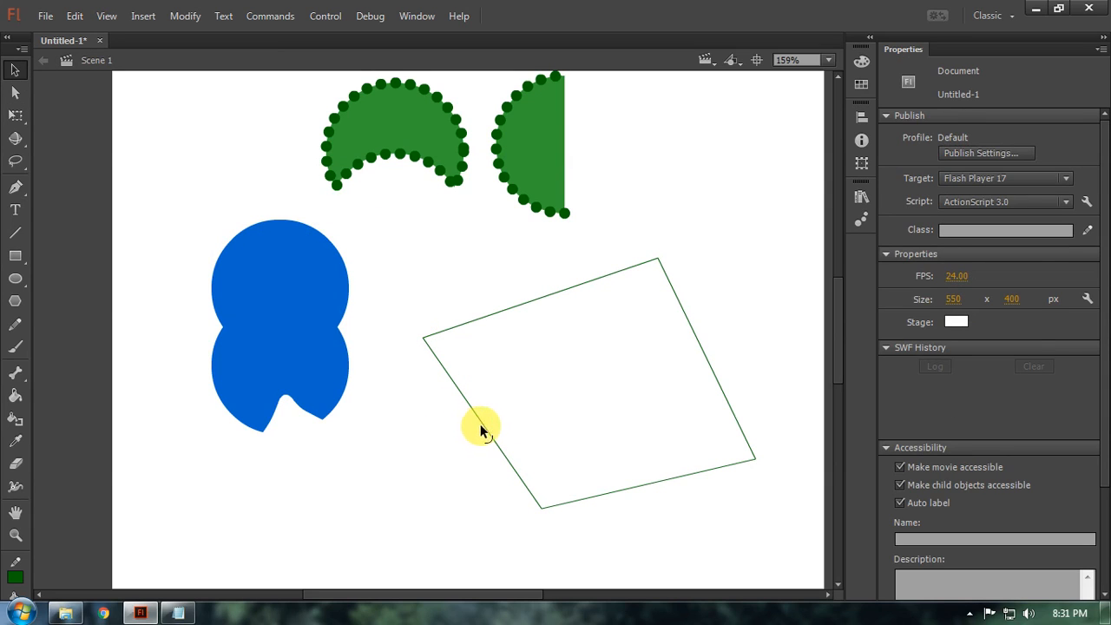
Step: Fill the closed four-sided outline with green using the Paint Bucket
{"action": "left_click", "coordinate": [481, 425]}
{"action": "left_click", "coordinate": [478, 318]}
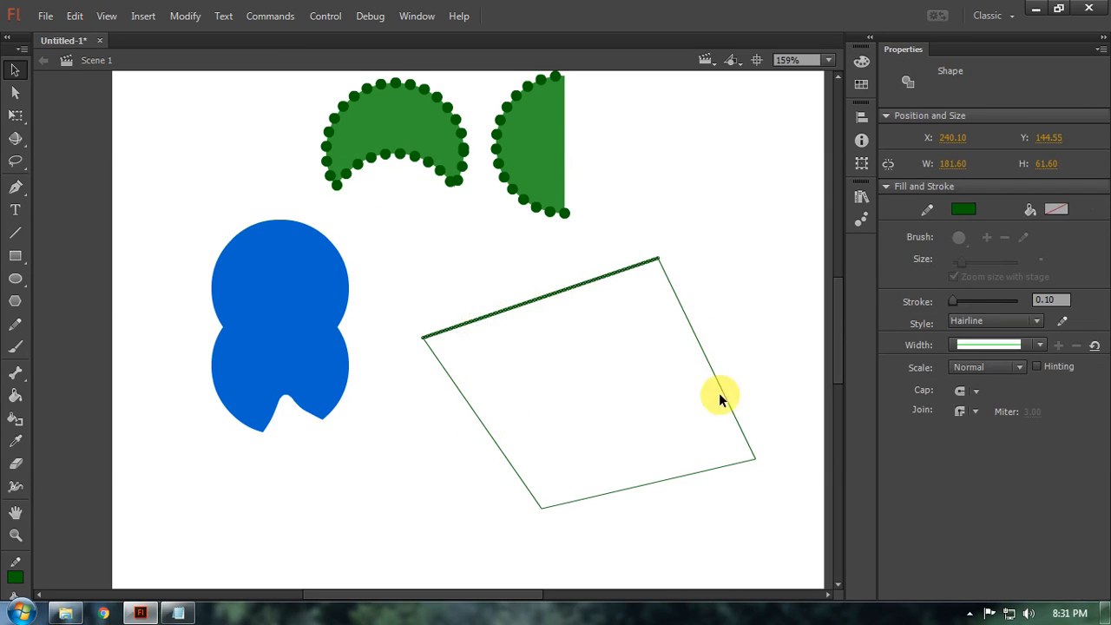
{"action": "key", "text": "k"}
{"action": "left_click", "coordinate": [533, 377]}
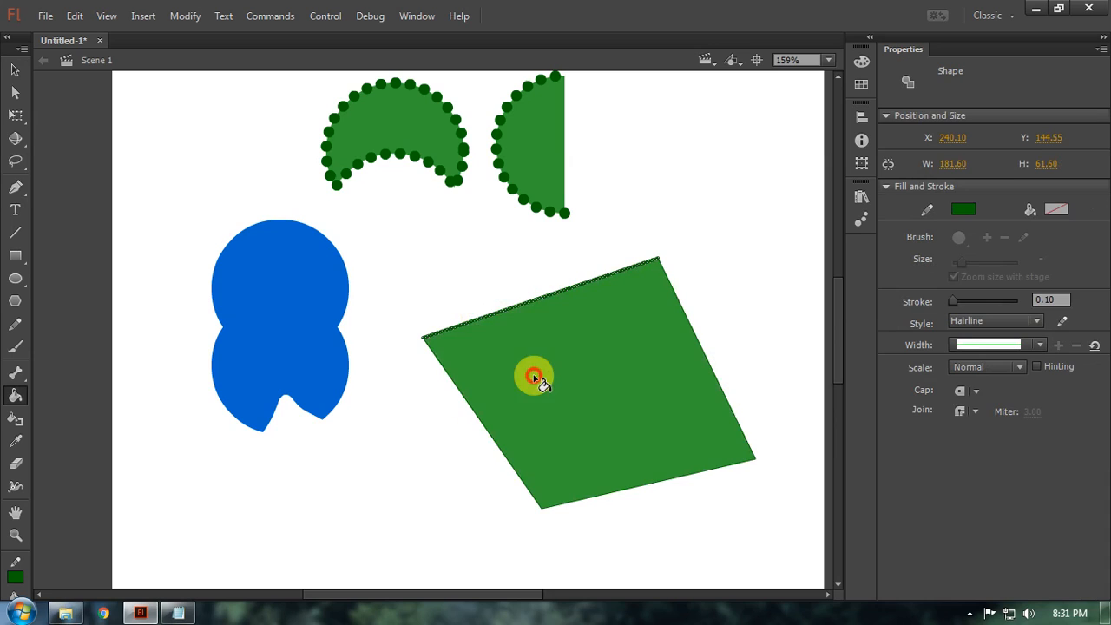
Step: Remove the green fill from the four-sided shape, keeping only its outline
{"action": "key", "text": "c"}
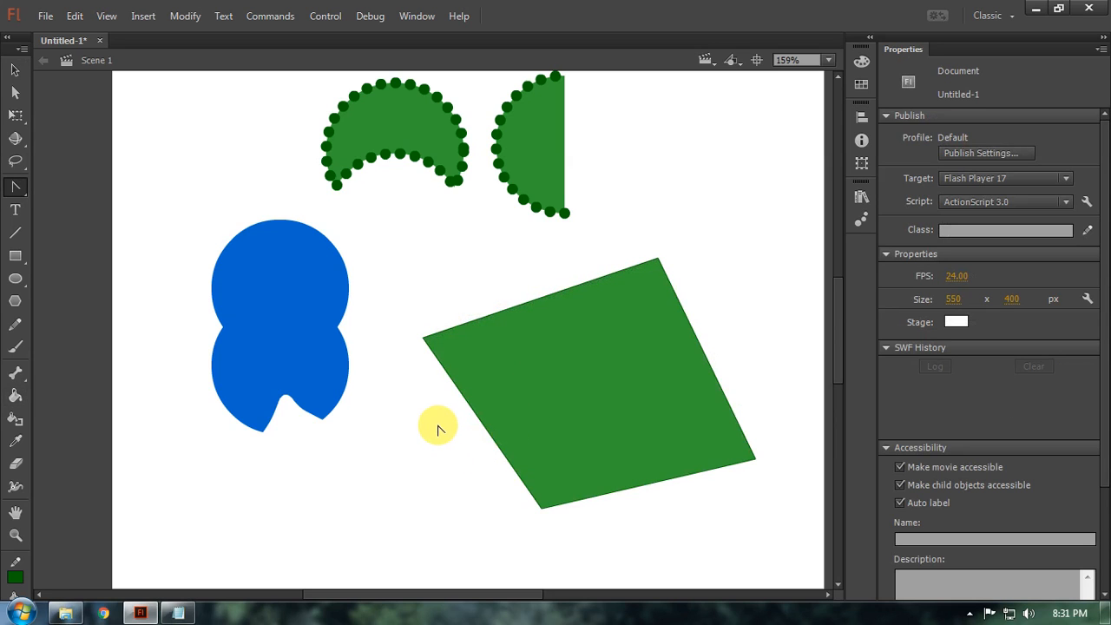
{"action": "left_click", "coordinate": [528, 350]}
{"action": "key", "text": "Delete"}
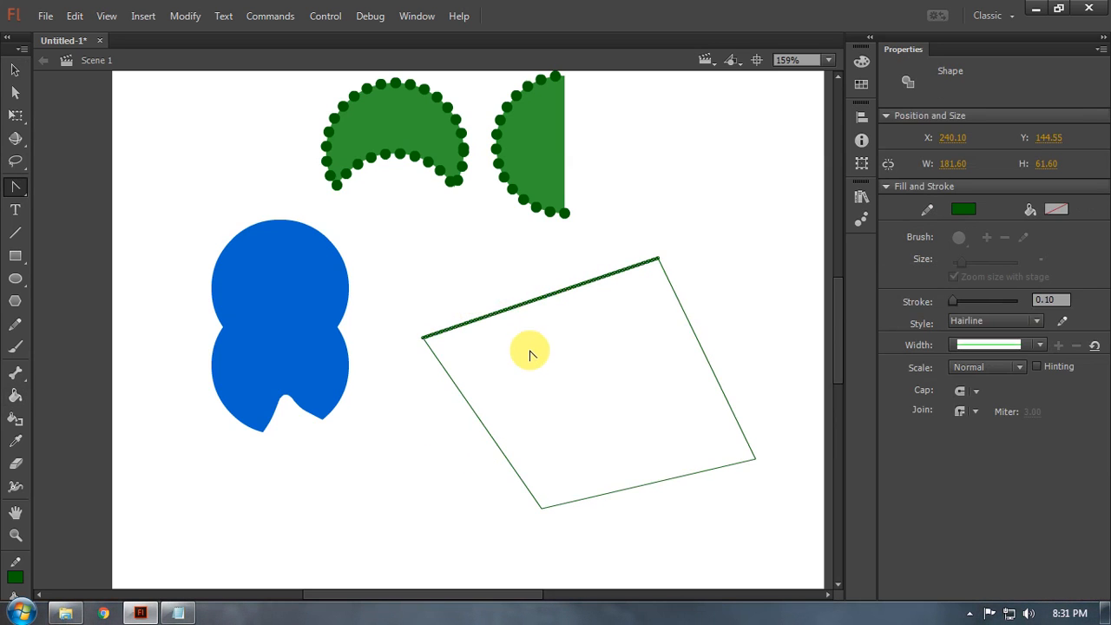
Step: Select all four sides of the hairline outline in full
{"action": "key", "text": "v"}
{"action": "left_click_drag", "start_coordinate": [403, 275], "coordinate": [834, 590]}
{"action": "scroll", "coordinate": [663, 345], "scroll_direction": "right", "scroll_amount": 5}
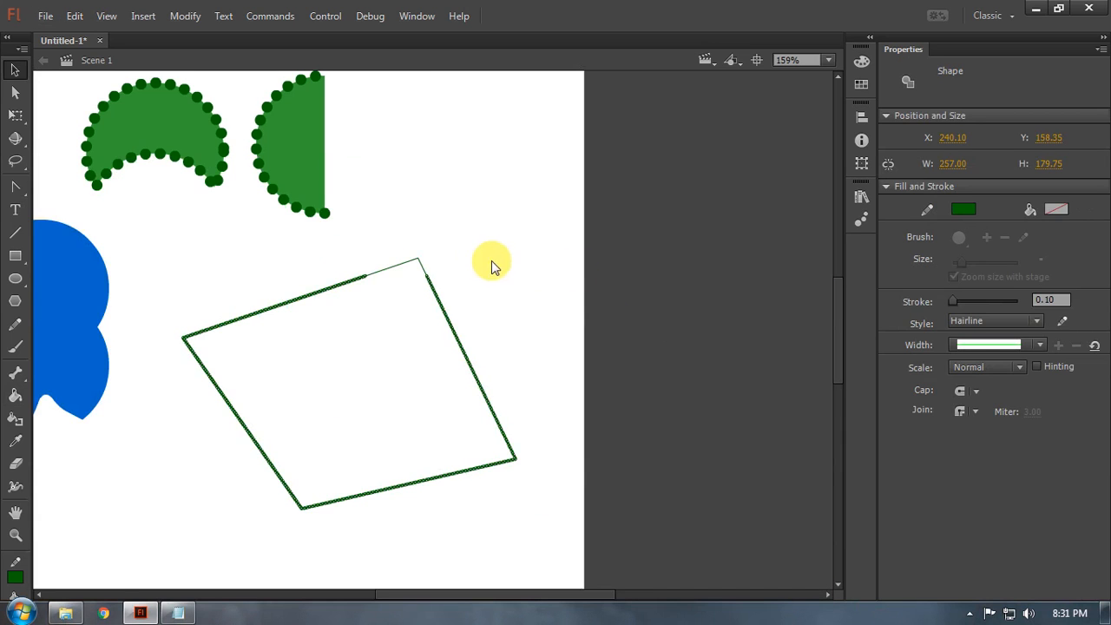
{"action": "left_click_drag", "start_coordinate": [544, 223], "coordinate": [137, 560]}
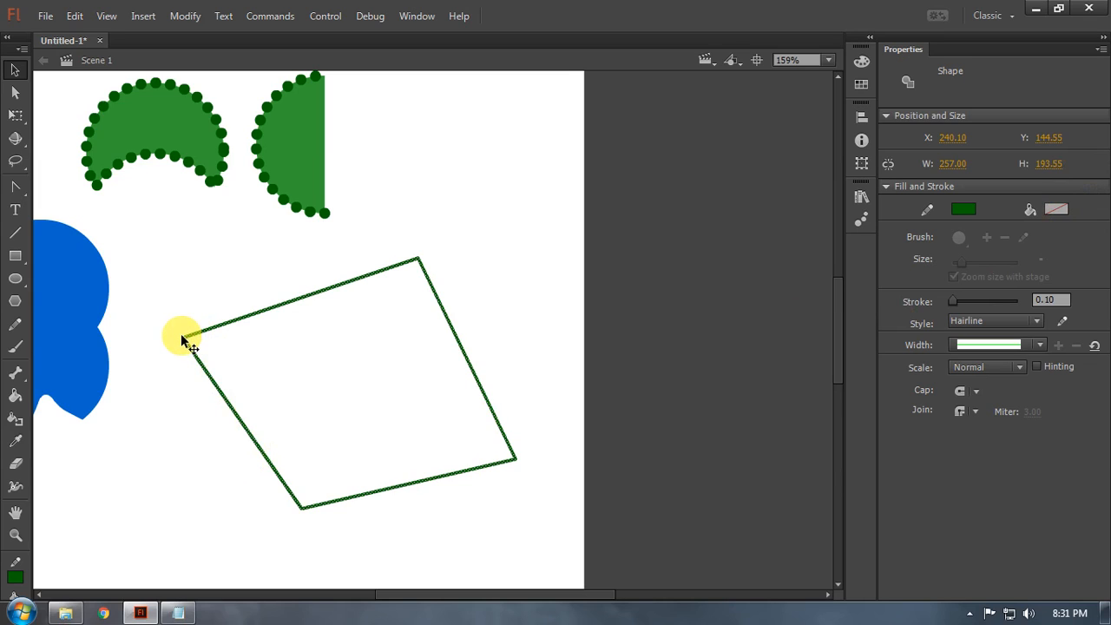
Step: Fill the selected four-sided outline with green using the Paint Bucket, and undo the fill
{"action": "key", "text": "k"}
{"action": "left_click", "coordinate": [278, 373]}
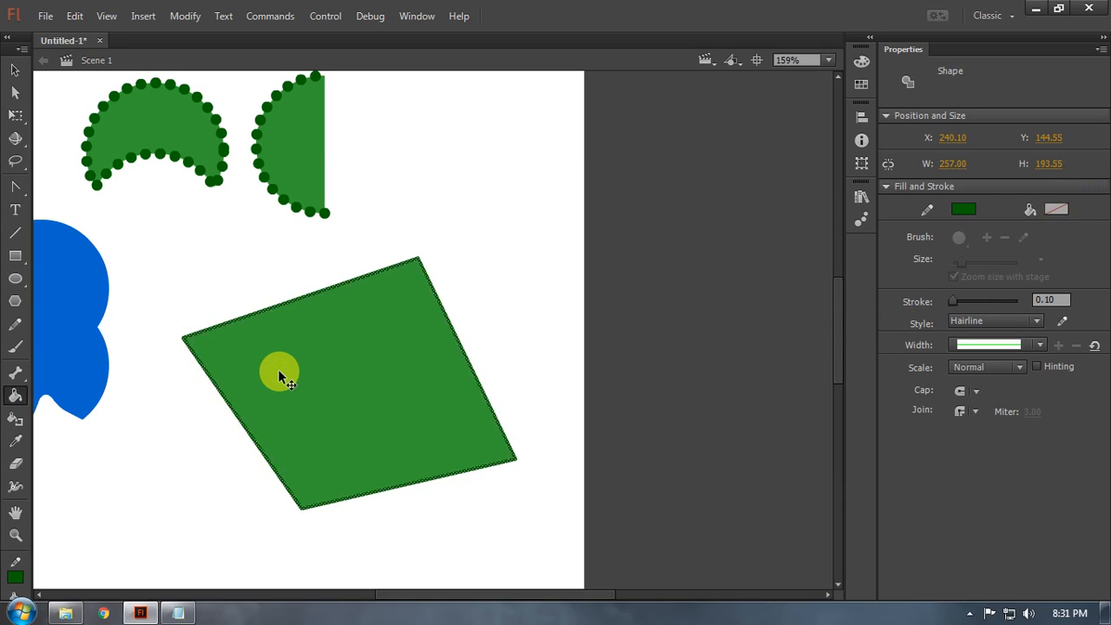
{"action": "key", "text": "ctrl+z"}
{"action": "key", "text": "v"}
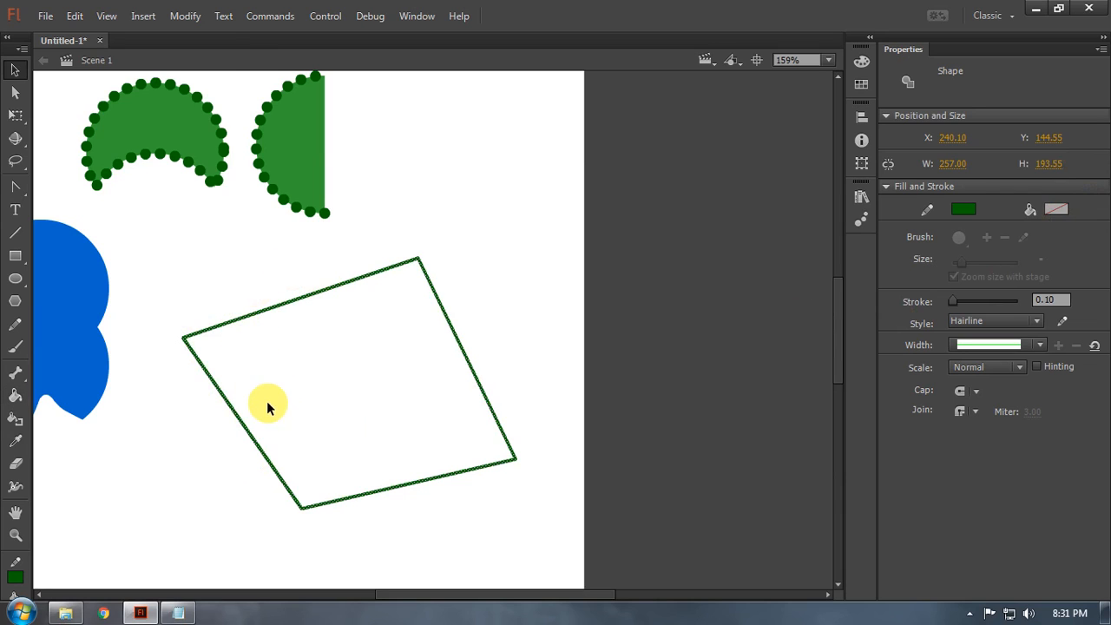
Step: Convert the four-sided outline into a drawing object with Union and set its fill colour to purple
{"action": "left_click", "coordinate": [191, 18]}
{"action": "left_click", "coordinate": [218, 171]}
{"action": "left_click", "coordinate": [459, 198]}
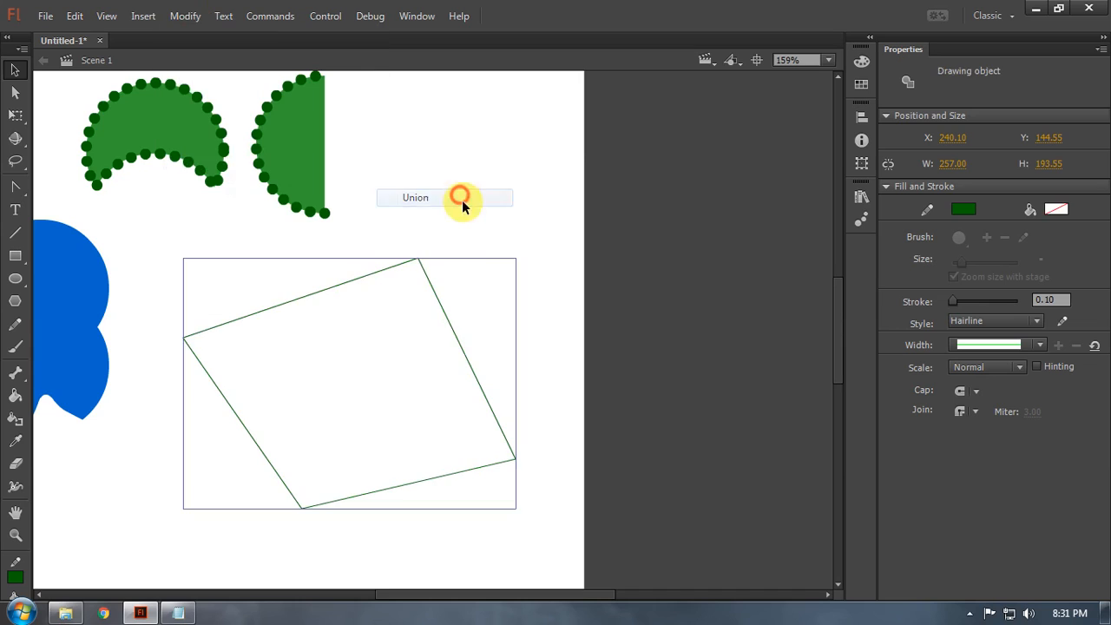
{"action": "left_click", "coordinate": [1056, 209]}
{"action": "left_click", "coordinate": [1036, 281]}
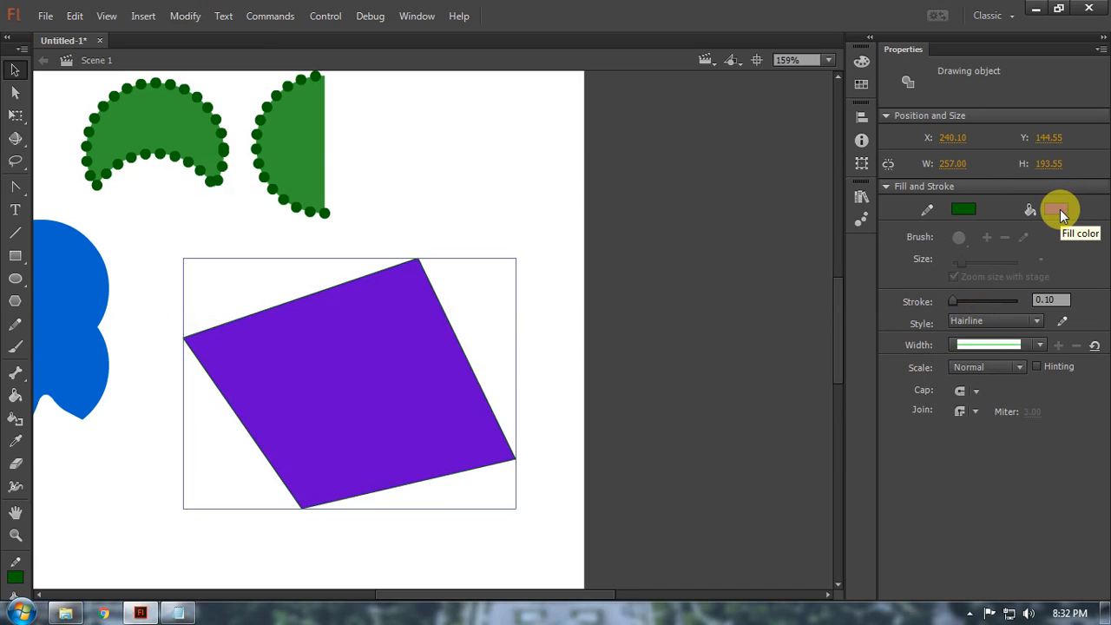
Step: Switch to the Notepad notes and add the line "Paint Bucket Tool ----> K" below Move Tool in the Tools Shortcut list
{"action": "key", "text": "alt+Tab"}
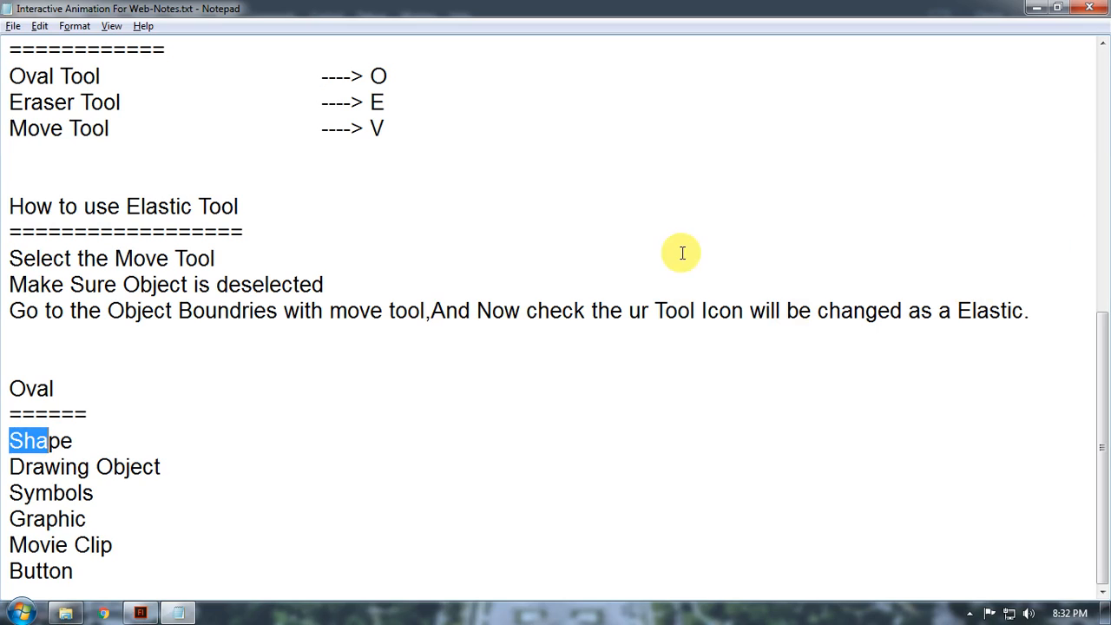
{"action": "scroll", "coordinate": [260, 227], "scroll_direction": "up", "scroll_amount": 4}
{"action": "left_click", "coordinate": [395, 439]}
{"action": "key", "text": "Return"}
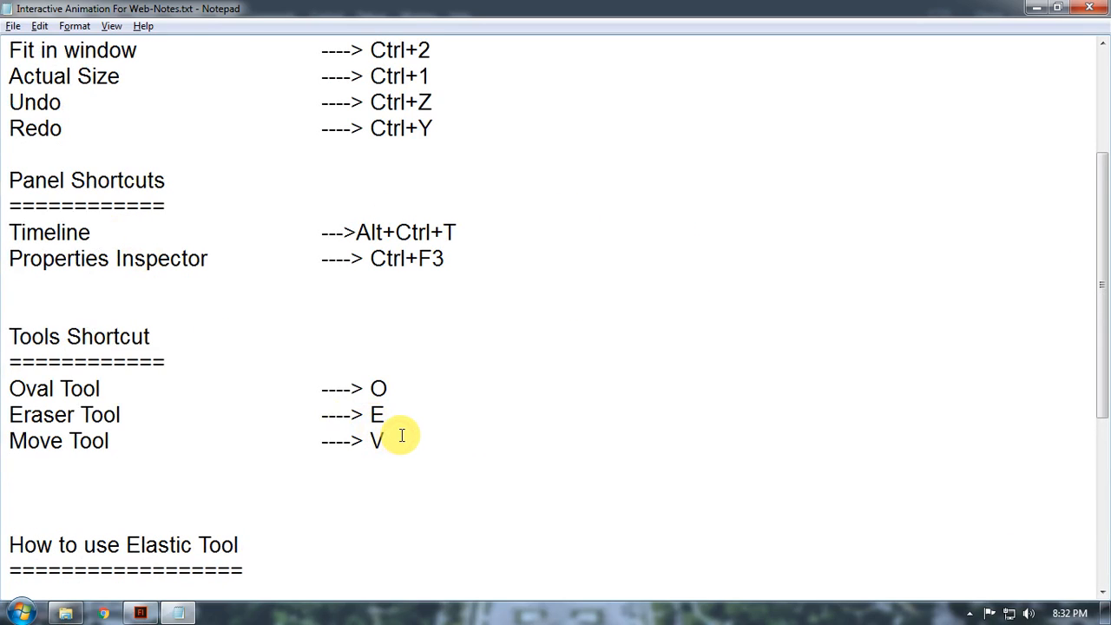
{"action": "type", "text": "Paint Busck"}
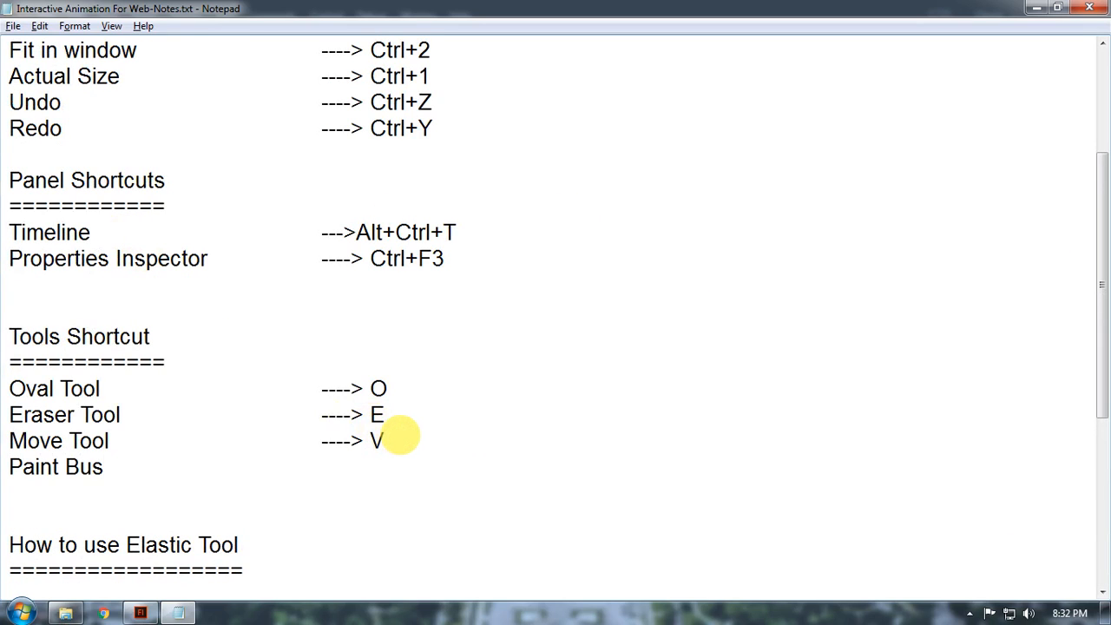
{"action": "key", "text": "BackSpace"}
{"action": "type", "text": "ket"}
{"action": "key", "text": "Left"}
{"action": "key", "text": "Left"}
{"action": "key", "text": "Left"}
{"action": "key", "text": "Left"}
{"action": "key", "text": "Left"}
{"action": "key", "text": "BackSpace"}
{"action": "key", "text": "Right"}
{"action": "key", "text": "Right"}
{"action": "key", "text": "Right"}
{"action": "key", "text": "Right"}
{"action": "type", "text": "Tool"}
{"action": "key", "text": "Tab"}
{"action": "key", "text": "Tab"}
{"action": "type", "text": "---->"}
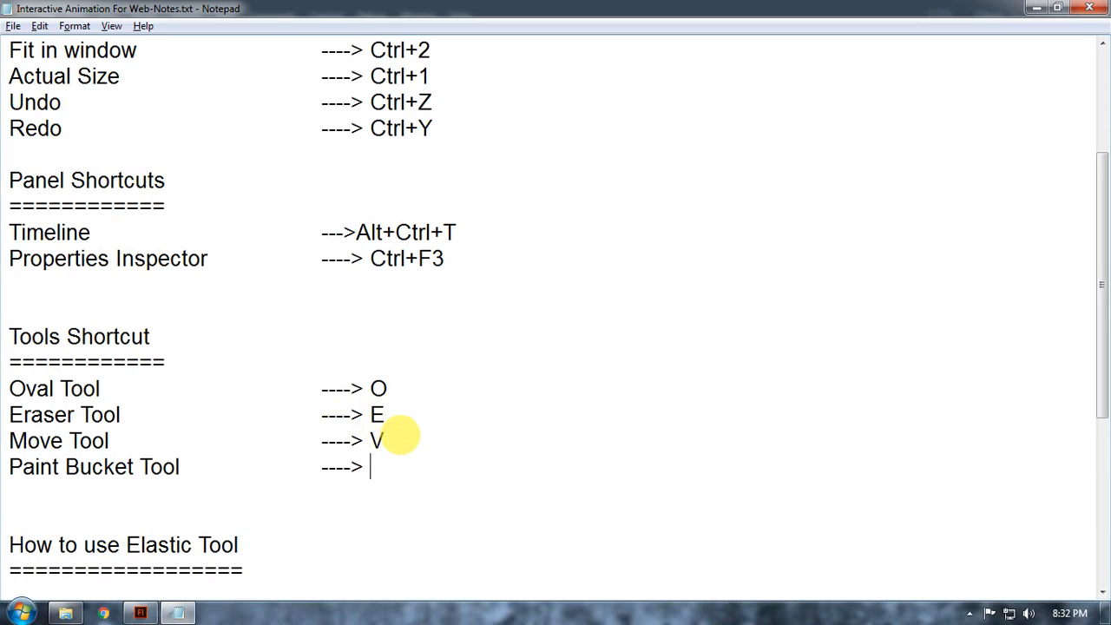
{"action": "type", "text": " K"}
Step: Insert the line "Direct Selection Tool ----> A" between the Move Tool and Paint Bucket Tool entries
{"action": "left_click", "coordinate": [399, 434]}
{"action": "key", "text": "Return"}
{"action": "type", "text": "Di"}
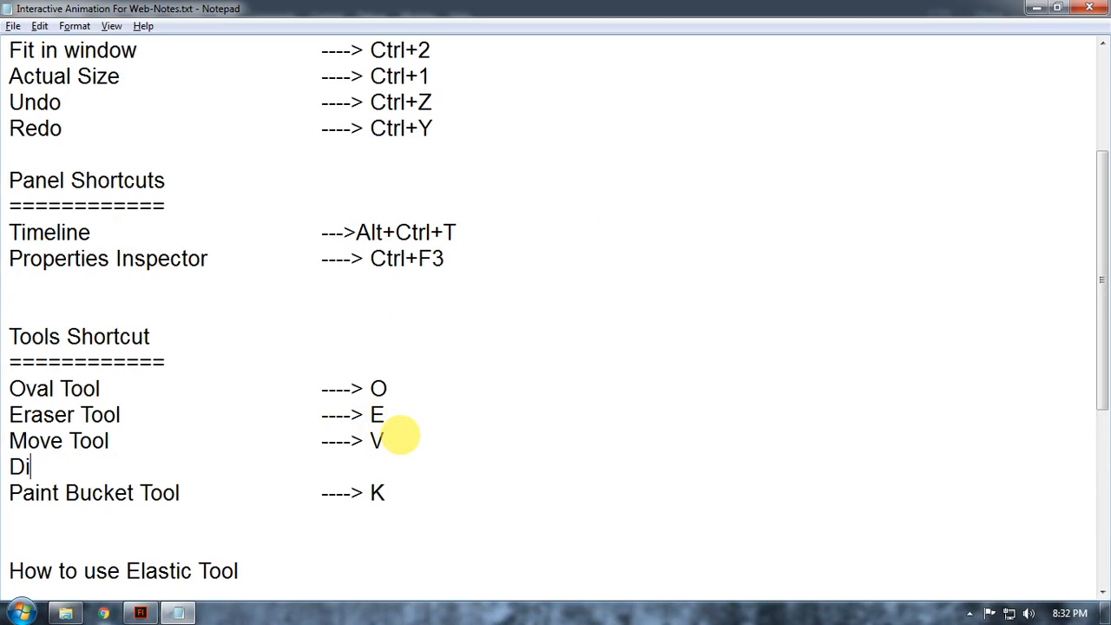
{"action": "type", "text": "rect Sele"}
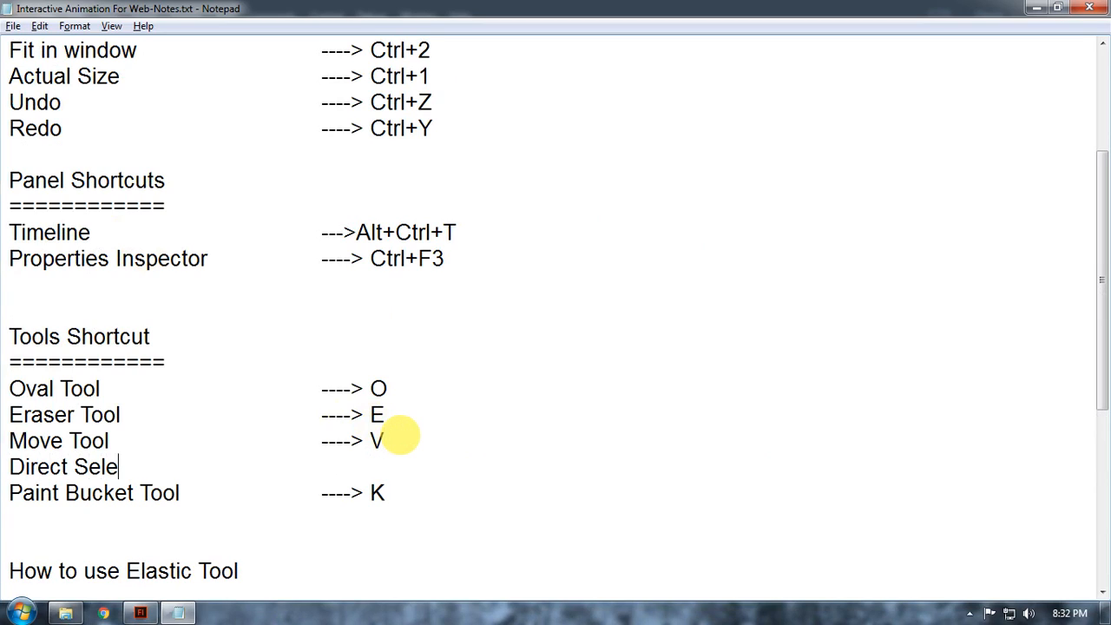
{"action": "type", "text": "ction Tool"}
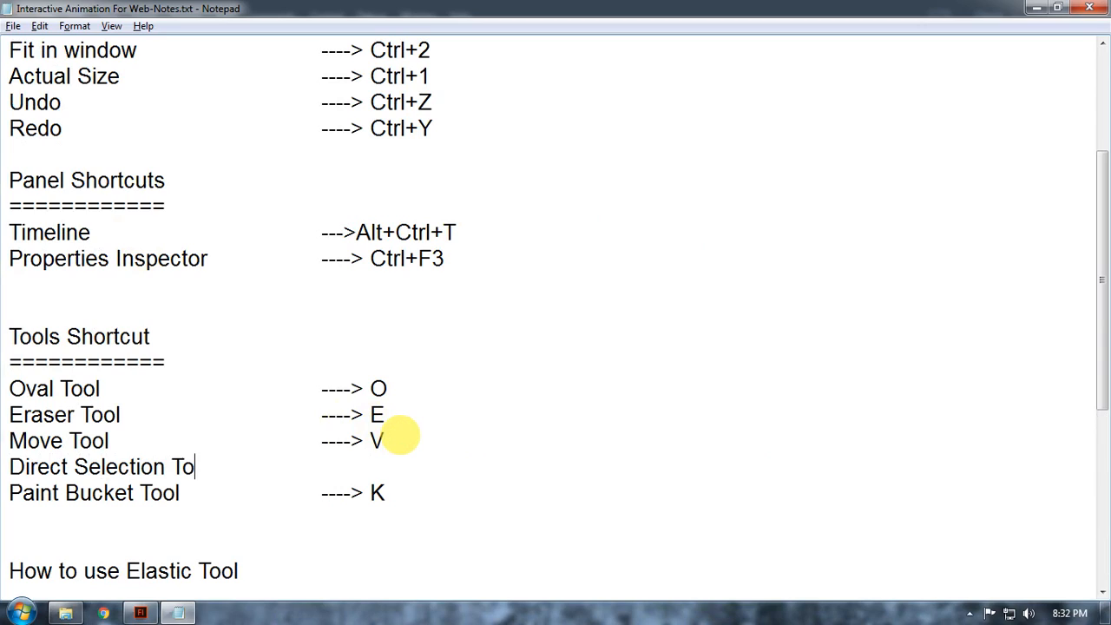
{"action": "key", "text": "Tab"}
{"action": "key", "text": "Tab"}
{"action": "type", "text": "----> A"}
Step: Insert the line "Pen Tool ----> P" above the Paint Bucket Tool entry
{"action": "key", "text": "Return"}
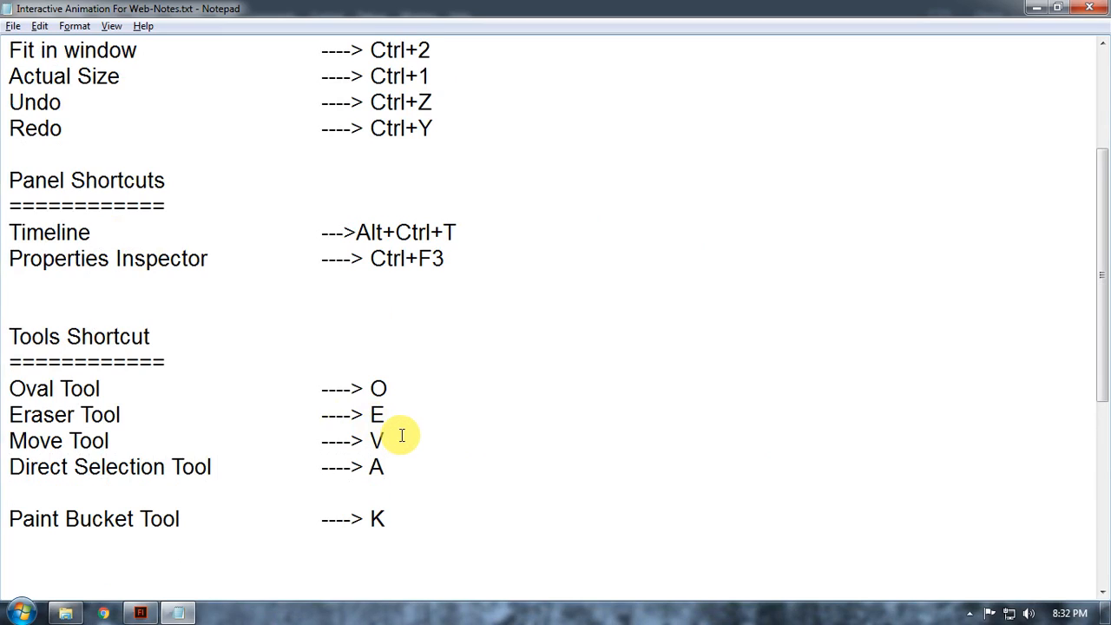
{"action": "type", "text": "Pen Too"}
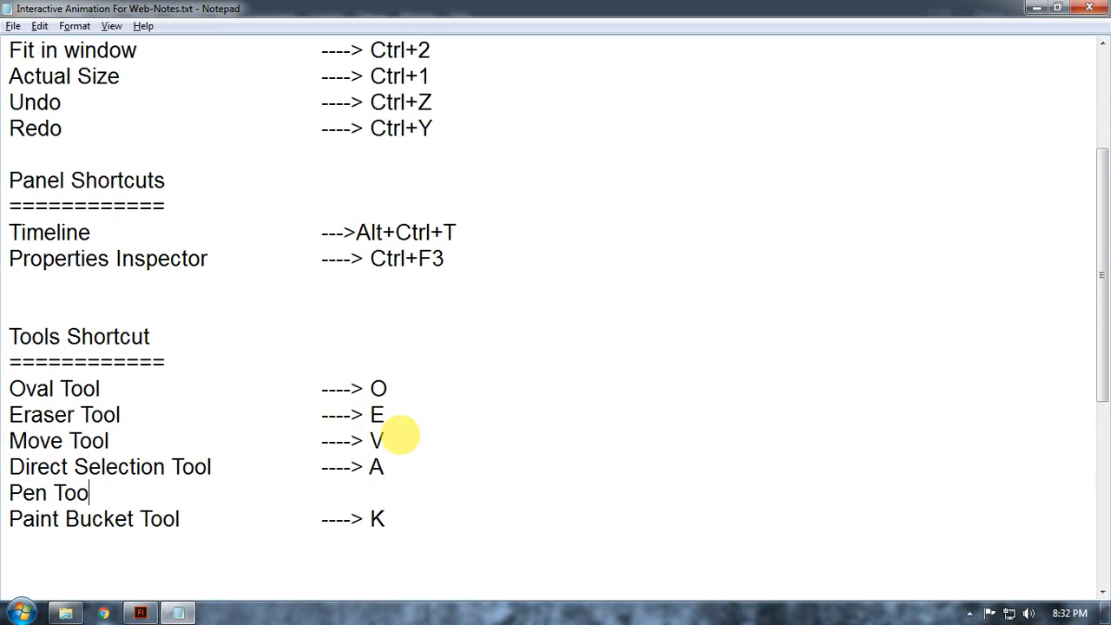
{"action": "type", "text": "l"}
{"action": "key", "text": "Tab"}
{"action": "key", "text": "Tab"}
{"action": "key", "text": "Tab"}
{"action": "type", "text": "----"}
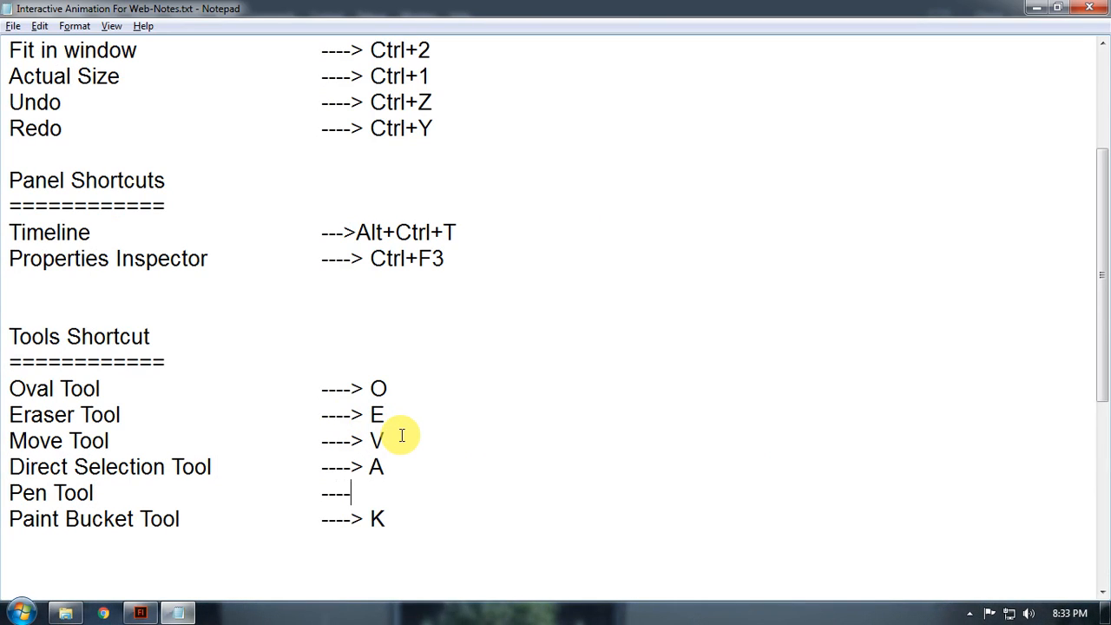
{"action": "type", "text": "> P"}
Step: Switch back to Flash Professional and delete all the artwork from the stage
{"action": "key", "text": "alt+Tab"}
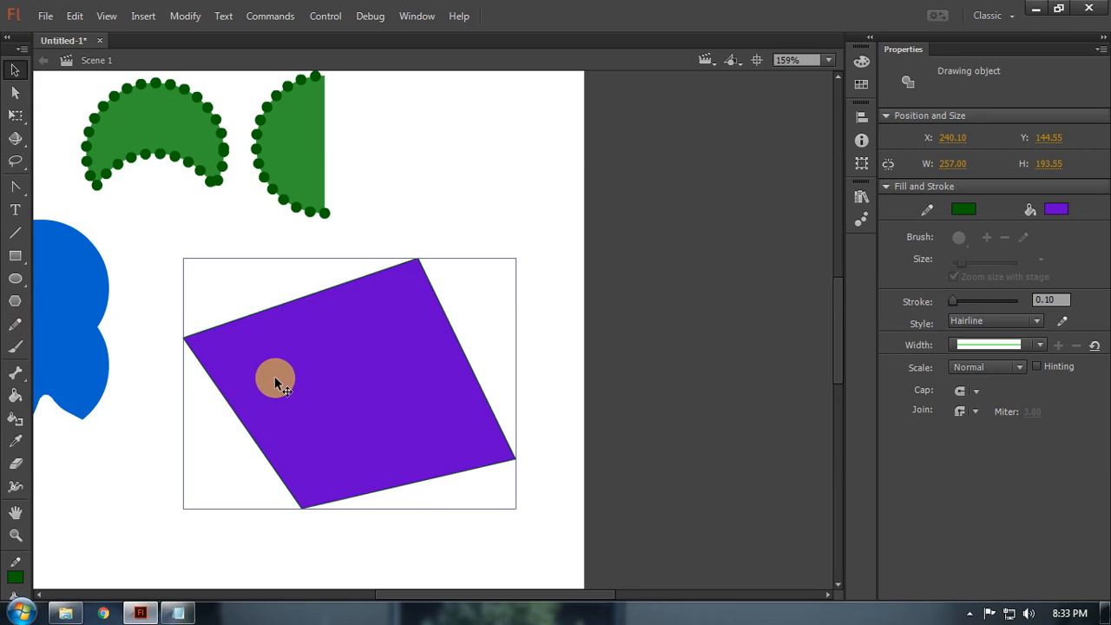
{"action": "key", "text": "alt+Tab"}
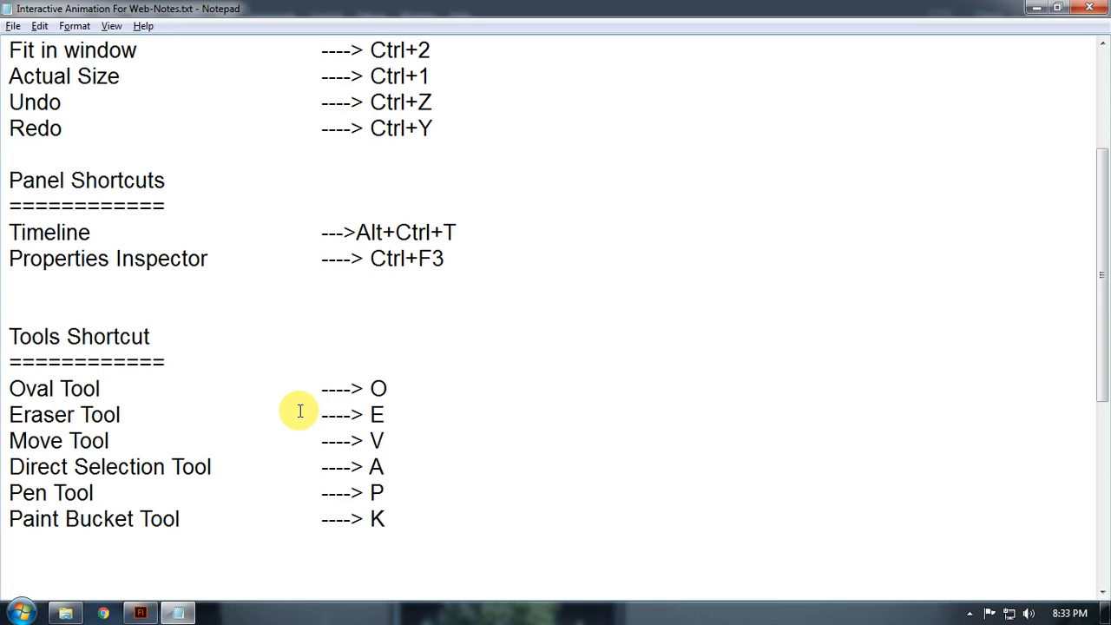
{"action": "key", "text": "alt+Tab"}
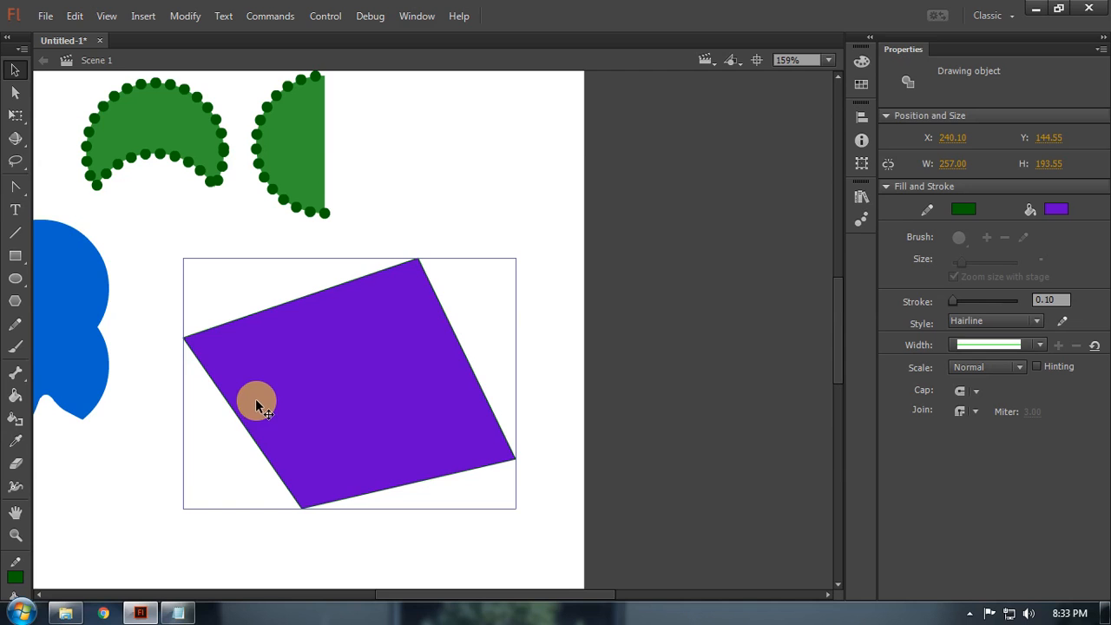
{"action": "key", "text": "ctrl+minus"}
{"action": "left_click", "coordinate": [248, 404]}
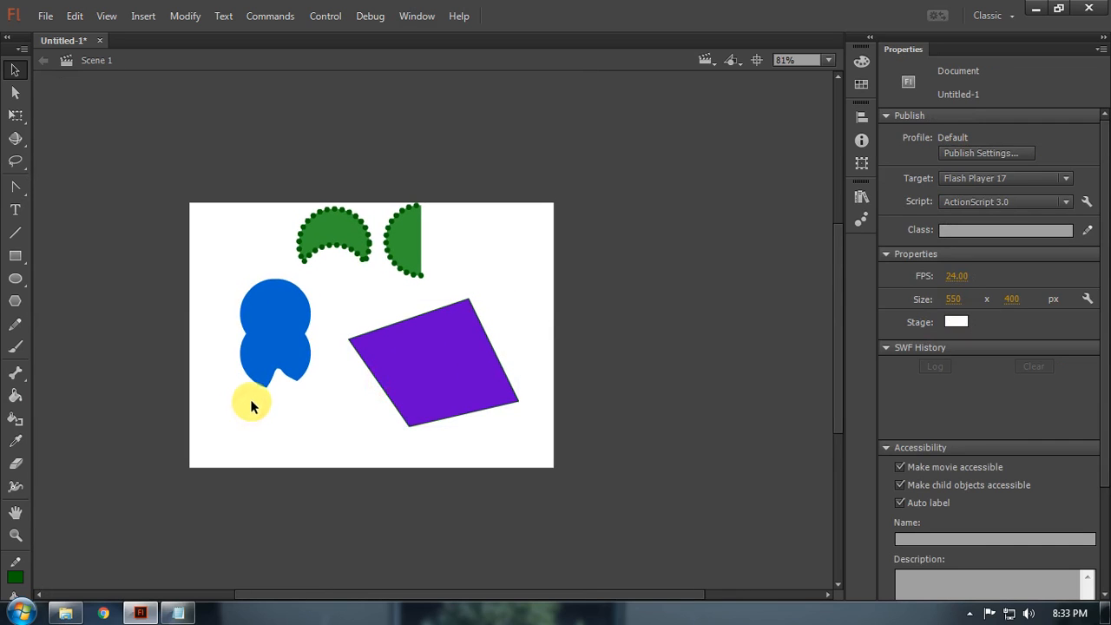
{"action": "scroll", "coordinate": [307, 367], "scroll_direction": "up", "scroll_amount": 2}
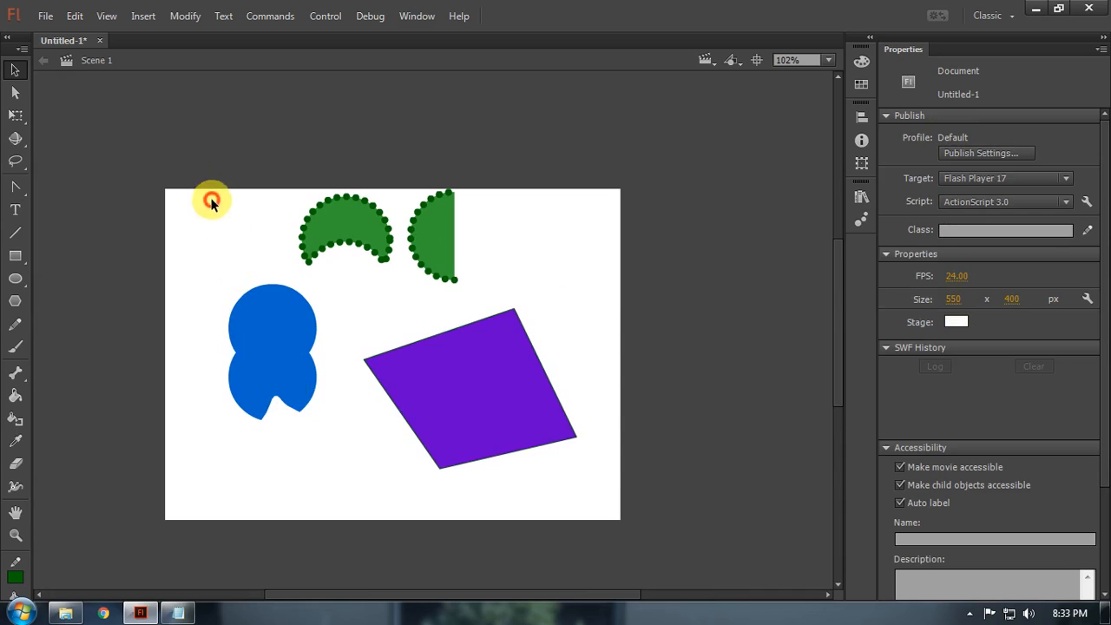
{"action": "left_click_drag", "start_coordinate": [193, 183], "coordinate": [633, 537]}
{"action": "key", "text": "Delete"}
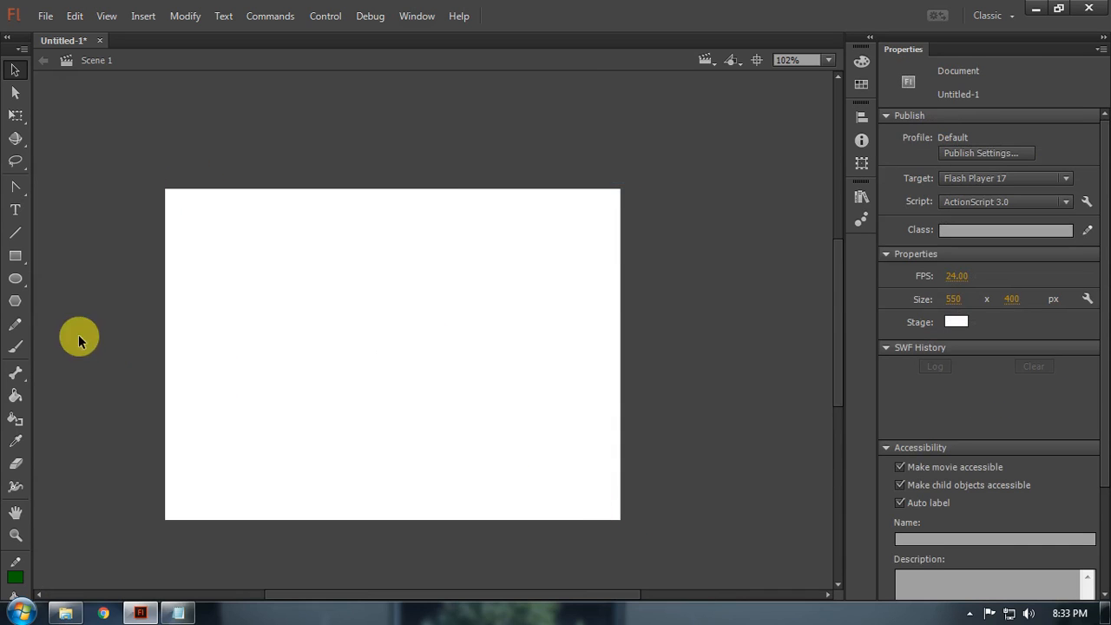
Step: Draw a purple rectangle with a green hairline stroke, about 185 by 128 px, near the stage's upper-left corner
{"action": "left_click", "coordinate": [19, 257]}
{"action": "left_click_drag", "start_coordinate": [21, 261], "coordinate": [125, 245]}
{"action": "scroll", "coordinate": [228, 246], "scroll_direction": "up", "scroll_amount": 2}
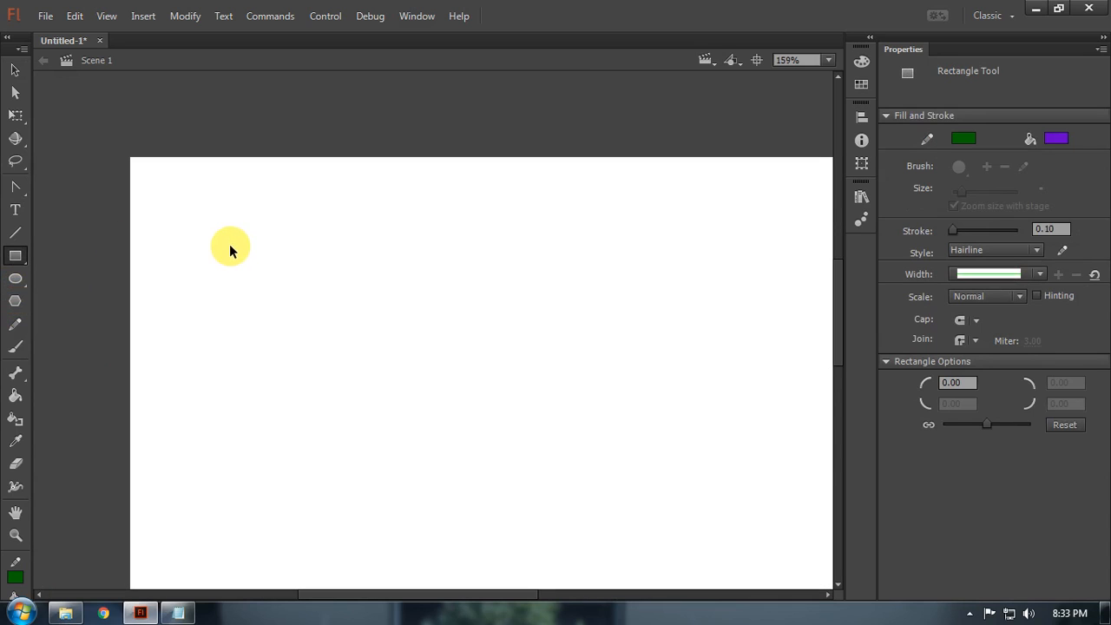
{"action": "left_click_drag", "start_coordinate": [273, 266], "coordinate": [239, 262]}
{"action": "mouse_move", "coordinate": [152, 223]}
{"action": "left_mouse_down"}
{"action": "mouse_move", "coordinate": [325, 357]}
{"action": "mouse_move", "coordinate": [392, 388]}
{"action": "left_mouse_up"}
Step: Move the rectangle's fill and stroke together to about X 133, Y 187 on the stage, and deselect it
{"action": "key", "text": "v"}
{"action": "double_click", "coordinate": [231, 322]}
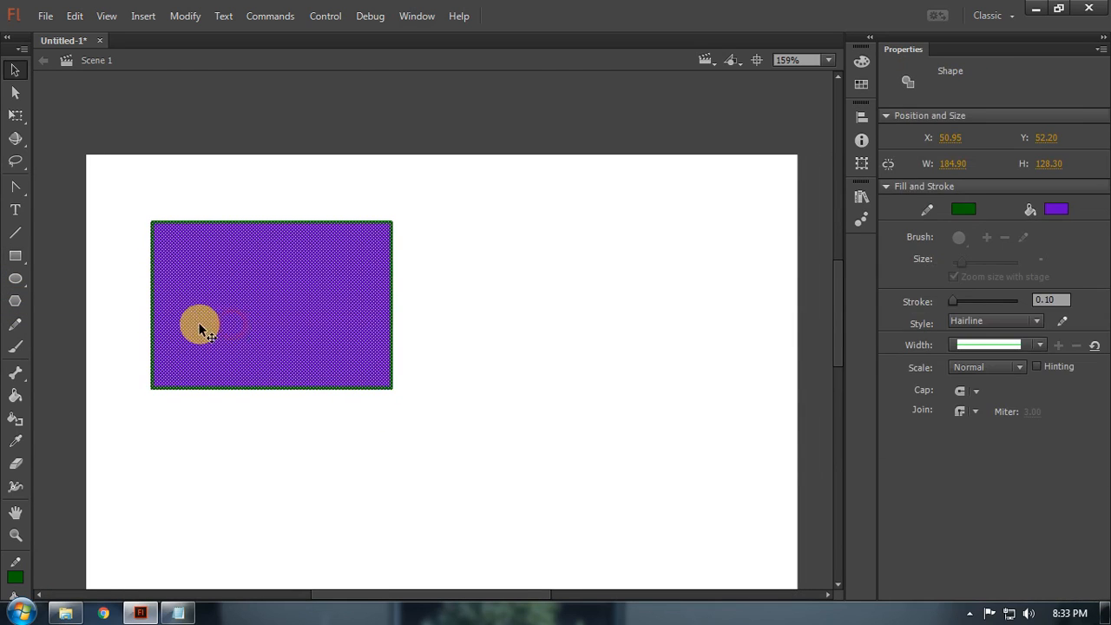
{"action": "left_click_drag", "start_coordinate": [343, 383], "coordinate": [320, 349]}
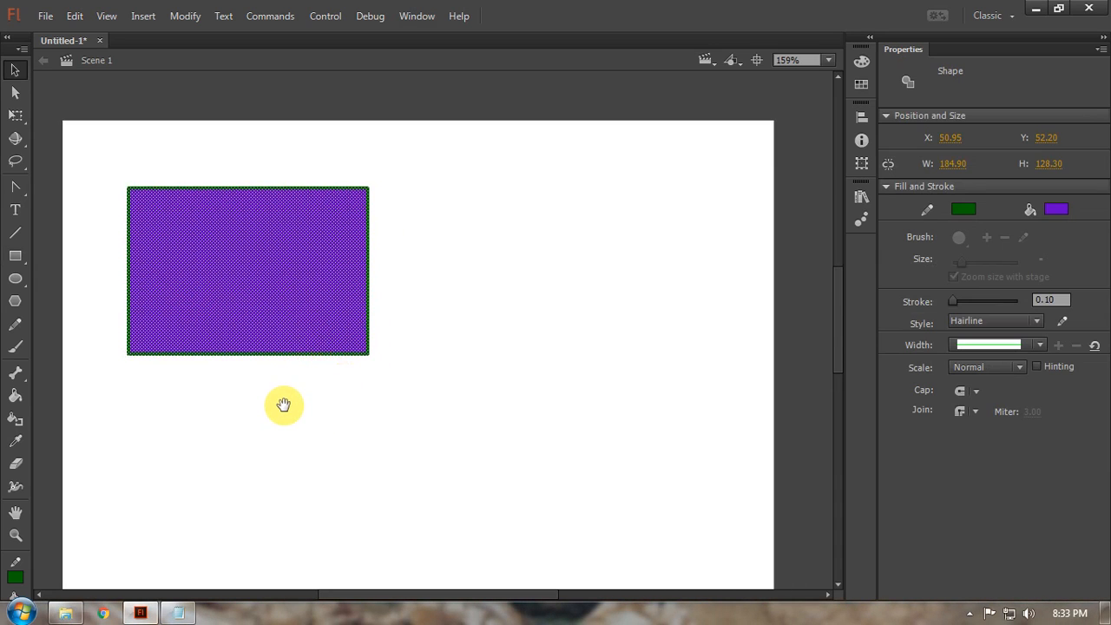
{"action": "left_click_drag", "start_coordinate": [262, 304], "coordinate": [368, 475]}
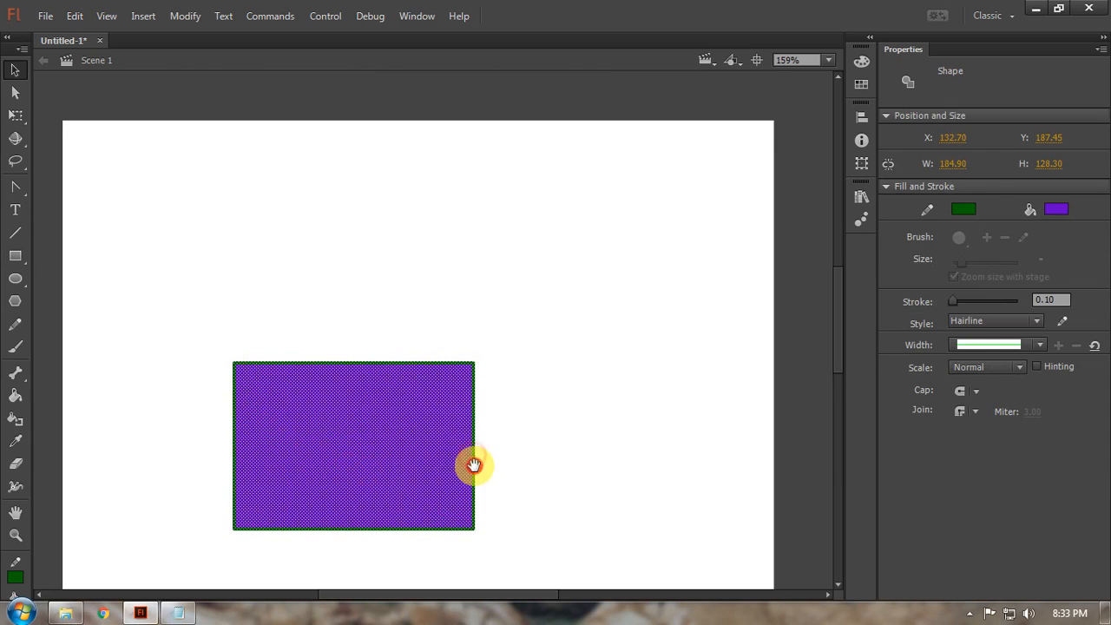
{"action": "scroll", "coordinate": [471, 463], "scroll_direction": "down", "scroll_amount": 3}
{"action": "left_click", "coordinate": [479, 380]}
Step: Find the Rectangle tool's shortcut and add the line "Rectangle Tool ----> R" above Oval Tool in the Notepad shortcut list
{"action": "key", "text": "m"}
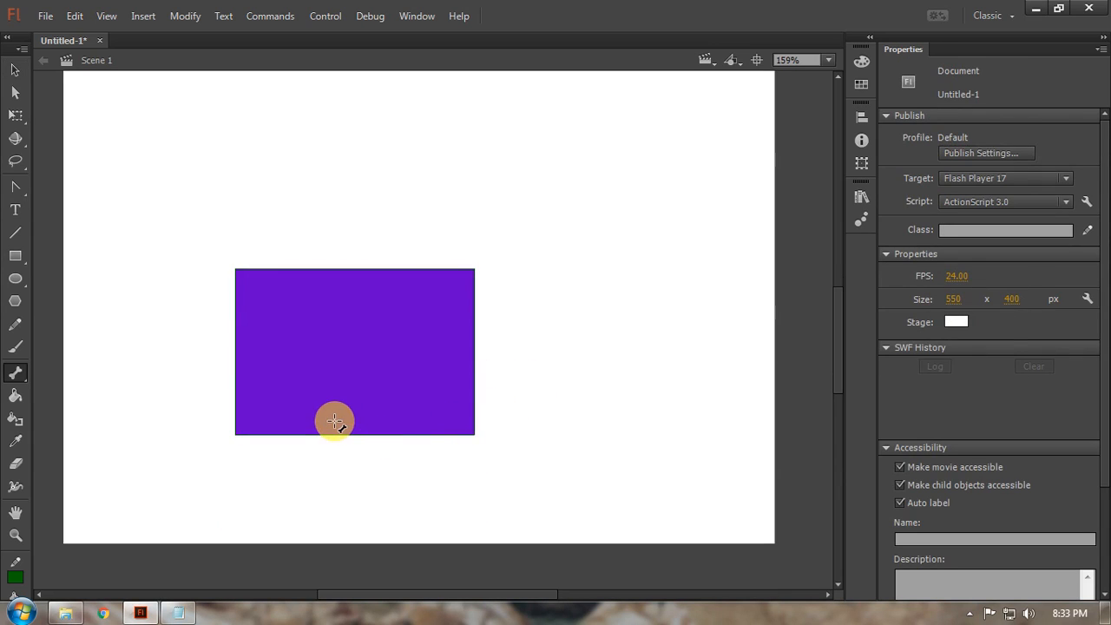
{"action": "key", "text": "r"}
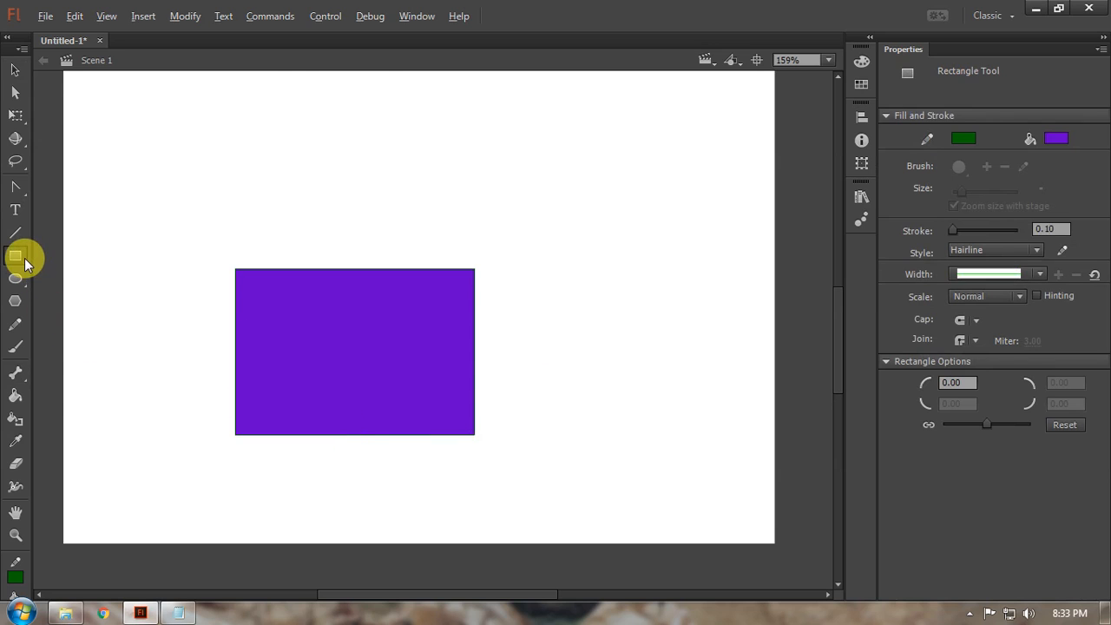
{"action": "key", "text": "alt+Tab"}
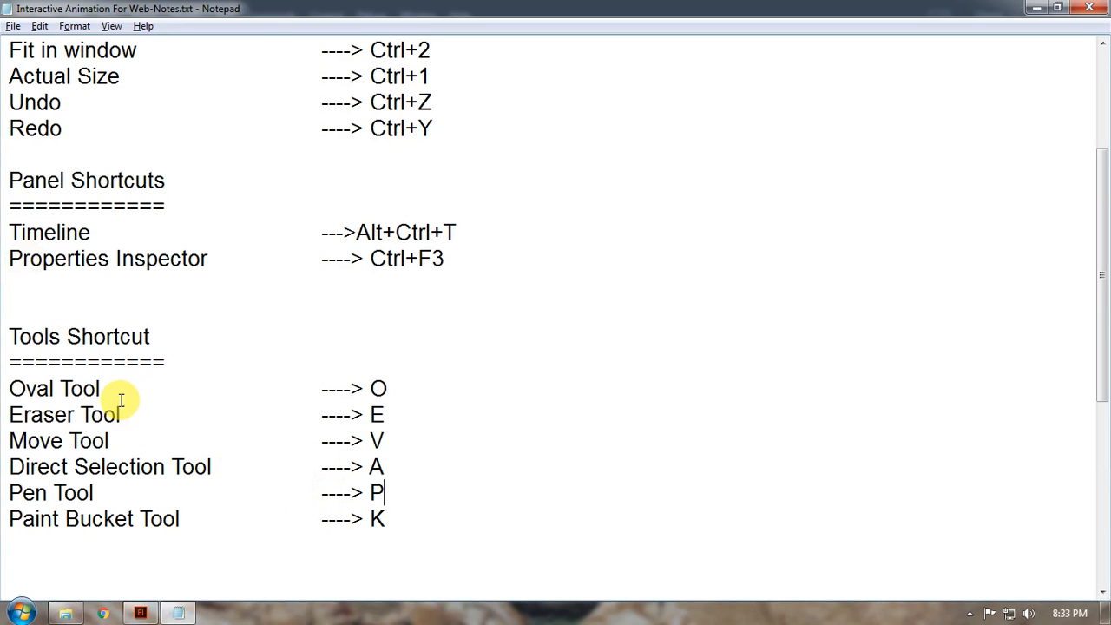
{"action": "left_click", "coordinate": [225, 363]}
{"action": "key", "text": "Return"}
{"action": "type", "text": "Rec"}
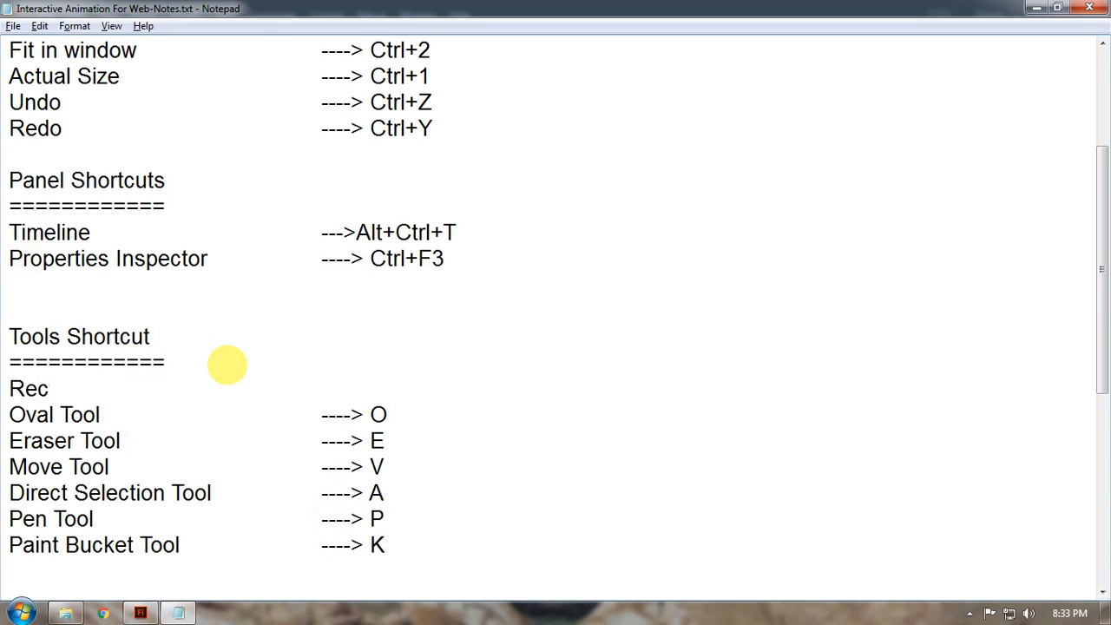
{"action": "type", "text": "tangle T"}
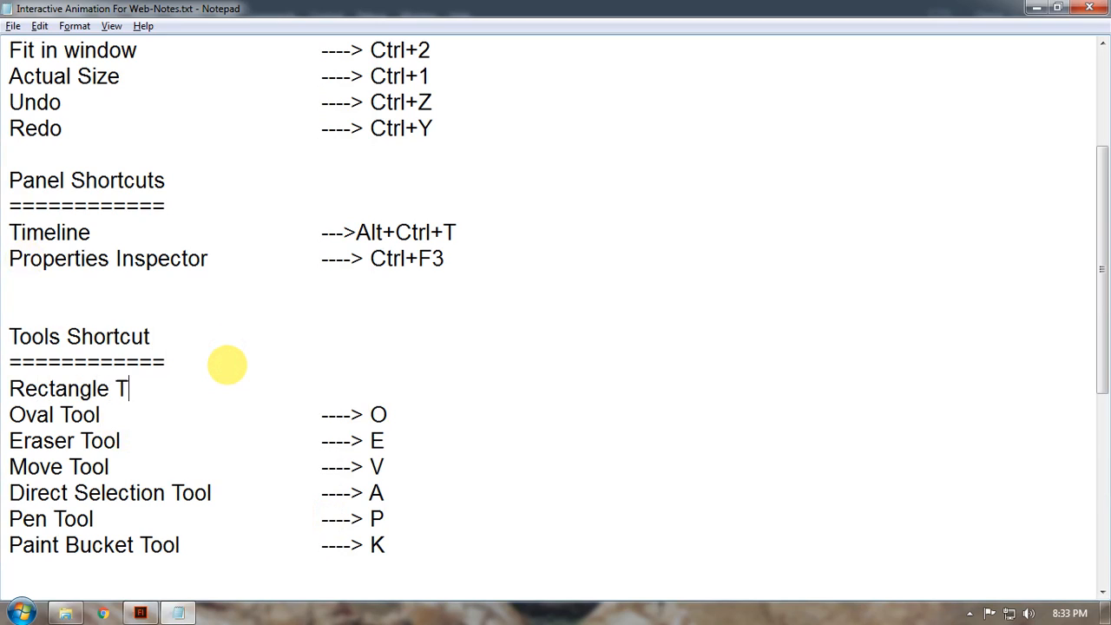
{"action": "type", "text": "ool"}
{"action": "key", "text": "Tab"}
{"action": "key", "text": "Tab"}
{"action": "type", "text": "----> R"}
Step: Switch back to Flash Professional, draw a small purple rectangle across the large rectangle's lower edge, and undo it
{"action": "key", "text": "alt+Tab"}
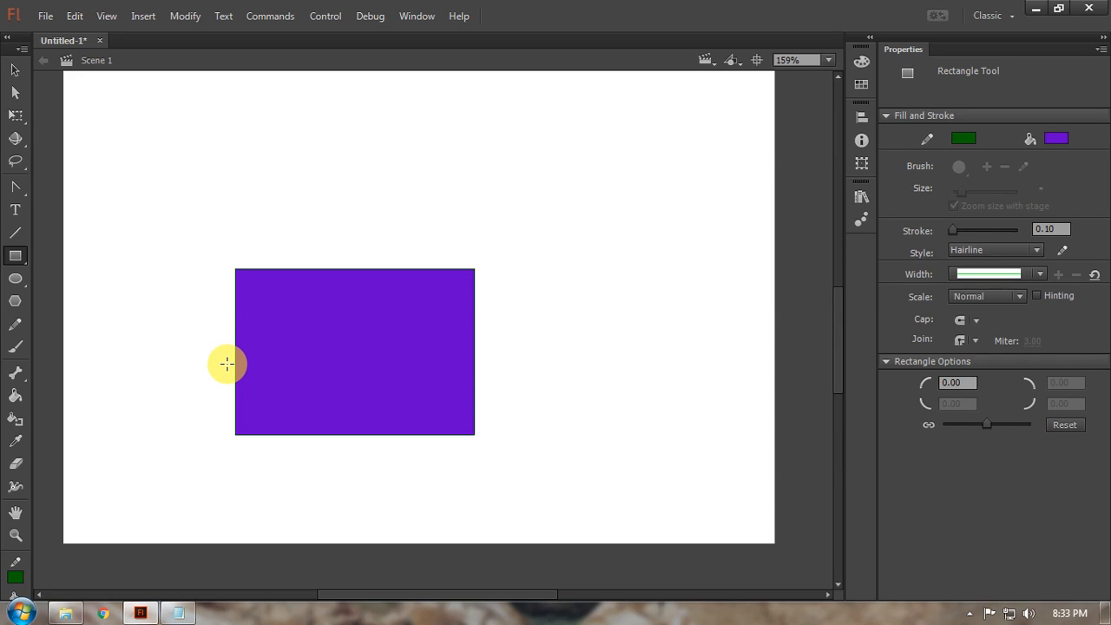
{"action": "mouse_move", "coordinate": [314, 451]}
{"action": "left_mouse_down"}
{"action": "mouse_move", "coordinate": [345, 418]}
{"action": "mouse_move", "coordinate": [365, 369]}
{"action": "left_mouse_up"}
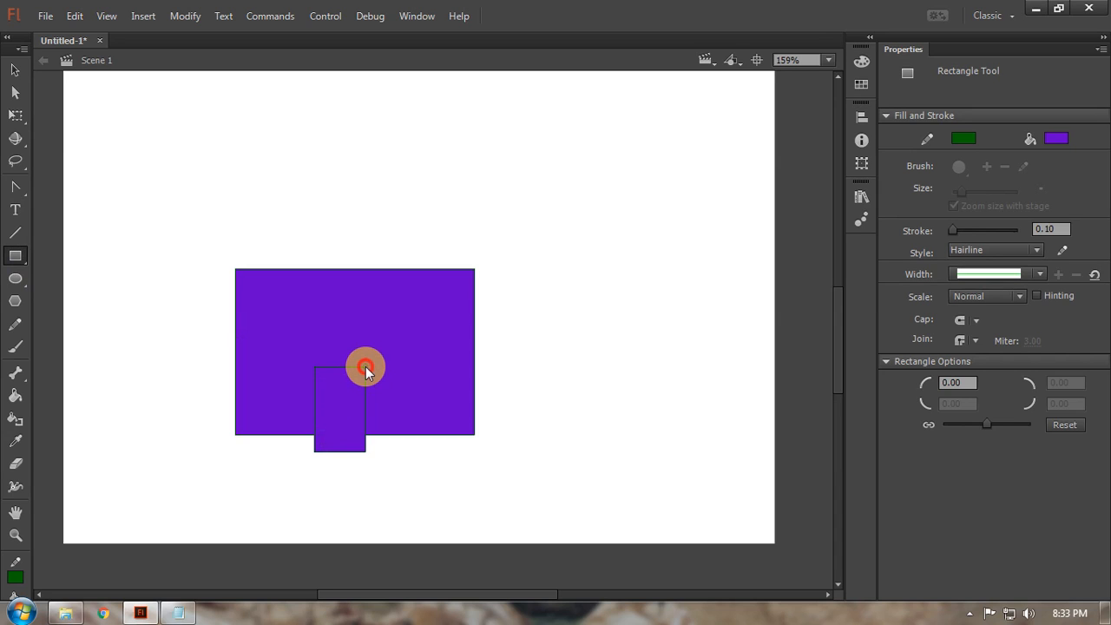
{"action": "key", "text": "ctrl+z"}
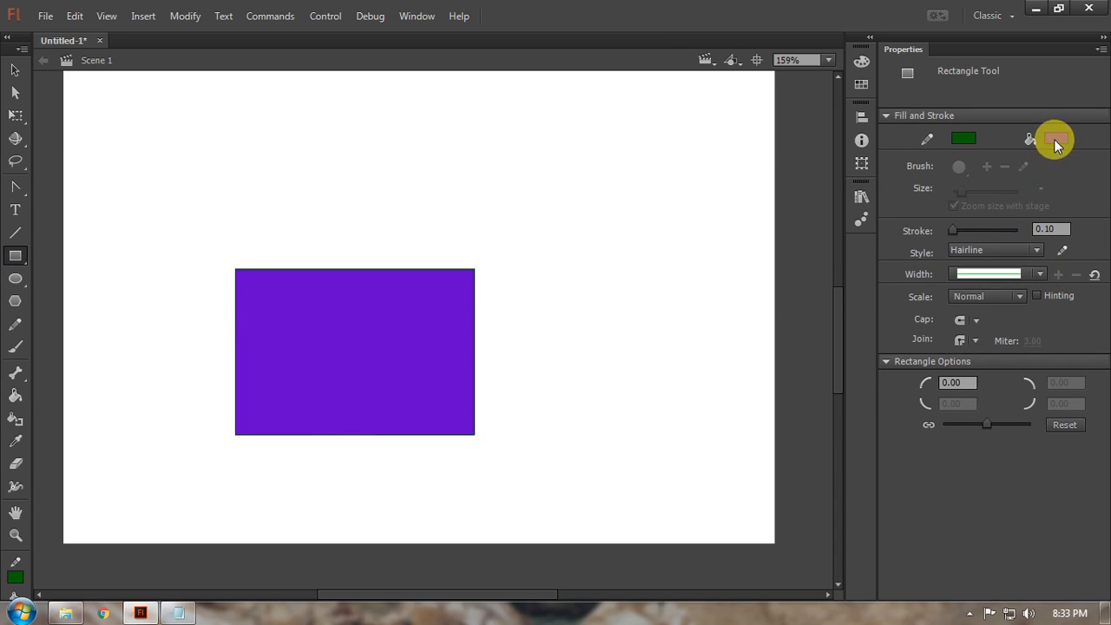
Step: Set the Rectangle tool's fill colour to dark grey
{"action": "left_click", "coordinate": [1055, 140]}
{"action": "left_click", "coordinate": [819, 217]}
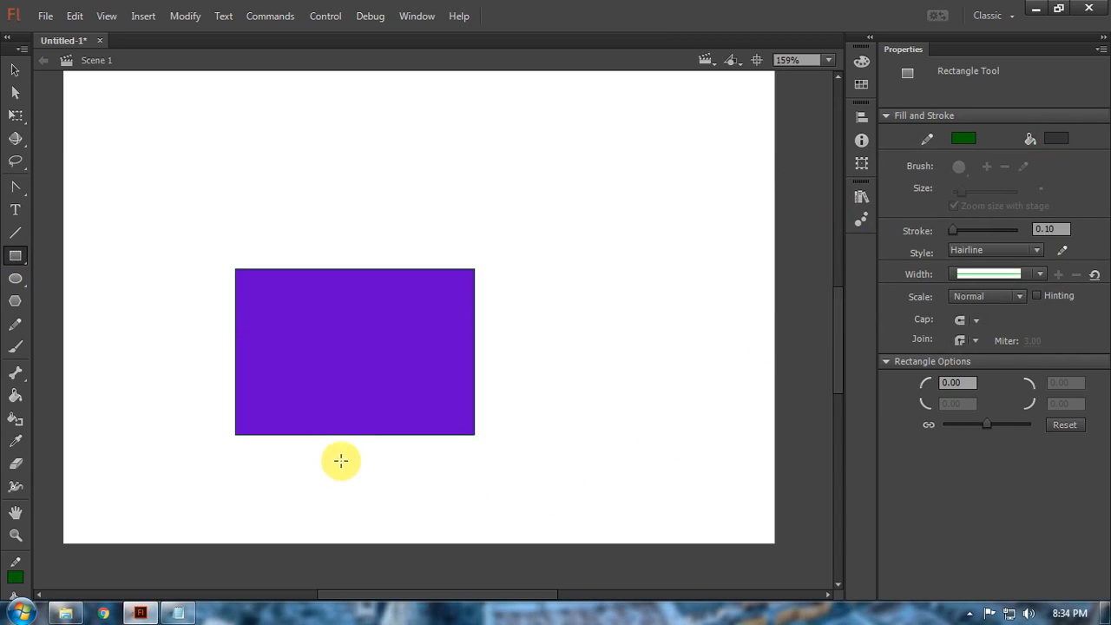
Step: Draw a small dark grey rectangle across the purple rectangle's lower edge, try moving its fill and then the whole shape, and undo everything
{"action": "mouse_move", "coordinate": [328, 444]}
{"action": "left_mouse_down"}
{"action": "mouse_move", "coordinate": [384, 394]}
{"action": "mouse_move", "coordinate": [366, 371]}
{"action": "left_mouse_up"}
{"action": "key", "text": "v"}
{"action": "left_click", "coordinate": [367, 437]}
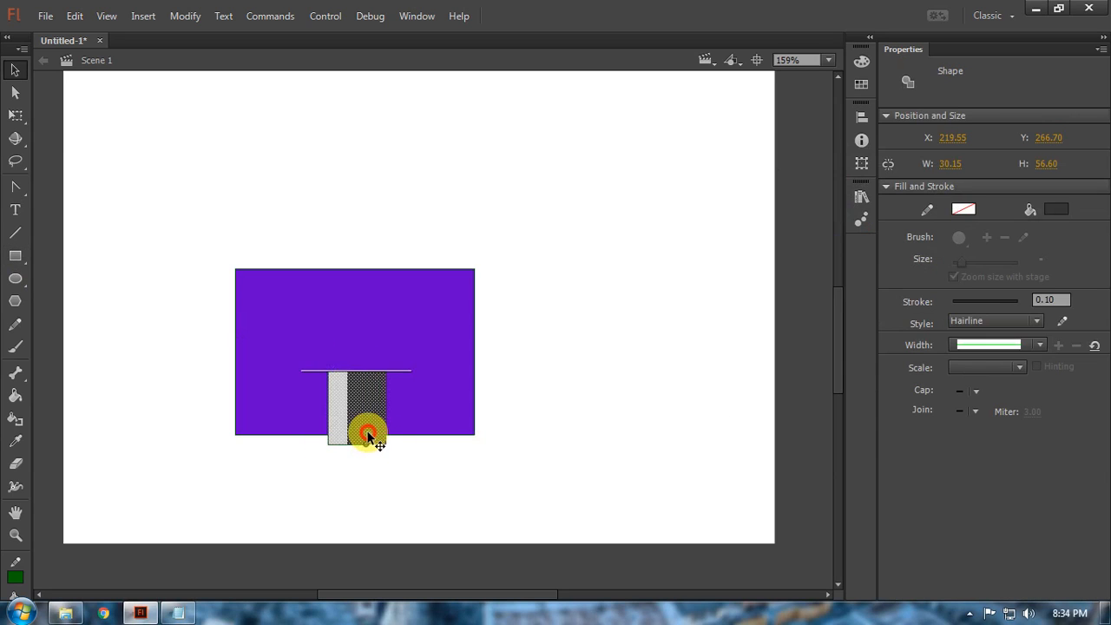
{"action": "left_click_drag", "start_coordinate": [367, 432], "coordinate": [352, 422]}
{"action": "key", "text": "ctrl+z"}
{"action": "double_click", "coordinate": [349, 427]}
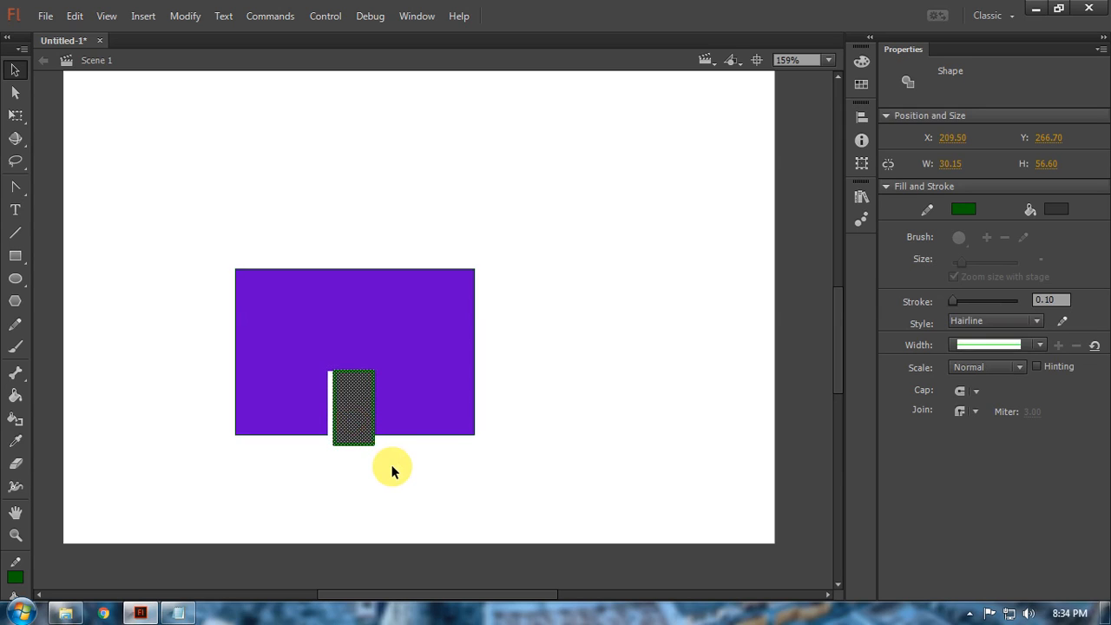
{"action": "key", "text": "ctrl+z"}
{"action": "key", "text": "ctrl+z"}
{"action": "key", "text": "ctrl+z"}
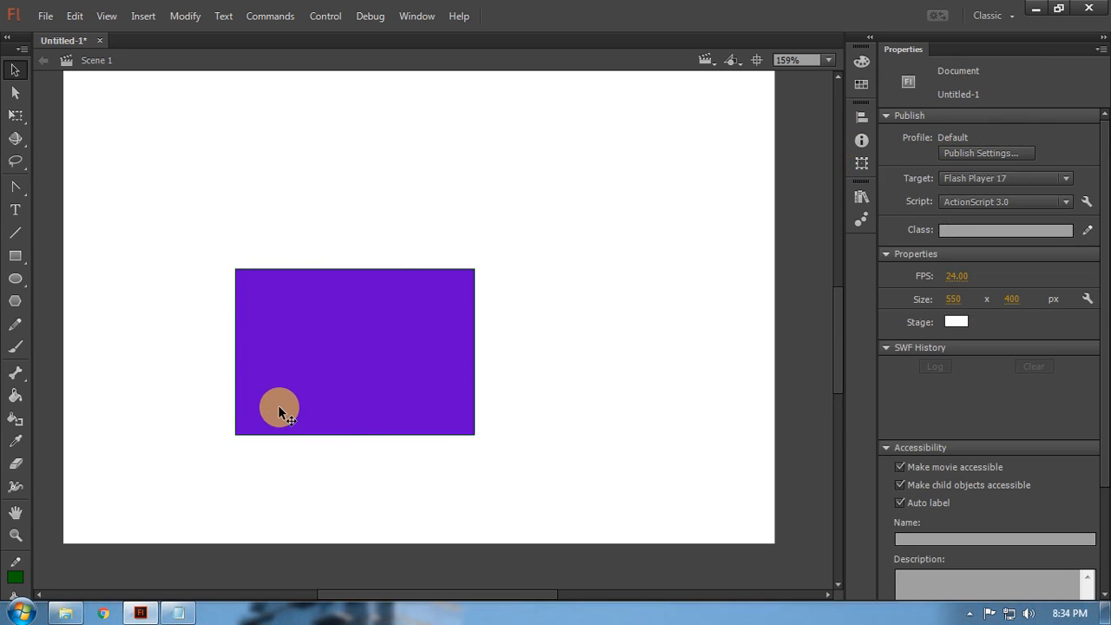
Step: Convert the purple rectangle's fill and stroke into a drawing object with Union
{"action": "double_click", "coordinate": [303, 358]}
{"action": "left_click", "coordinate": [185, 16]}
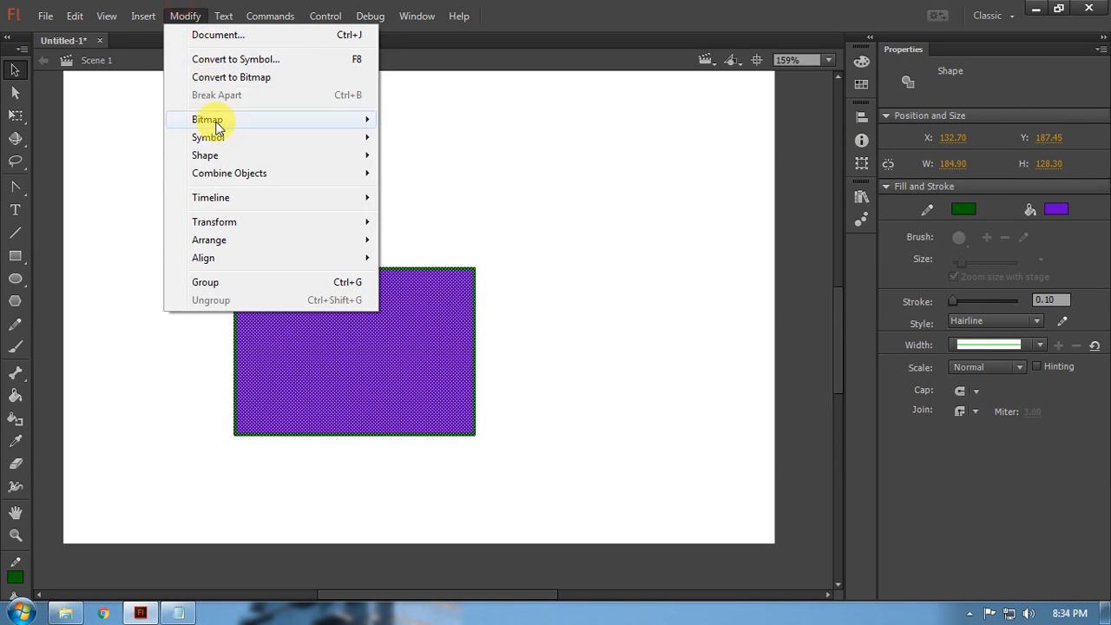
{"action": "mouse_move", "coordinate": [273, 176]}
{"action": "left_click", "coordinate": [407, 199]}
Step: Duplicate the purple drawing object and arrange the original at about X 89, Y 189 and the copy at about X 123, Y 125
{"action": "mouse_move", "coordinate": [347, 339]}
{"action": "left_mouse_down"}
{"action": "mouse_move", "coordinate": [435, 226]}
{"action": "mouse_move", "coordinate": [404, 280]}
{"action": "mouse_move", "coordinate": [241, 289]}
{"action": "mouse_move", "coordinate": [310, 350]}
{"action": "mouse_move", "coordinate": [441, 373]}
{"action": "left_mouse_up"}
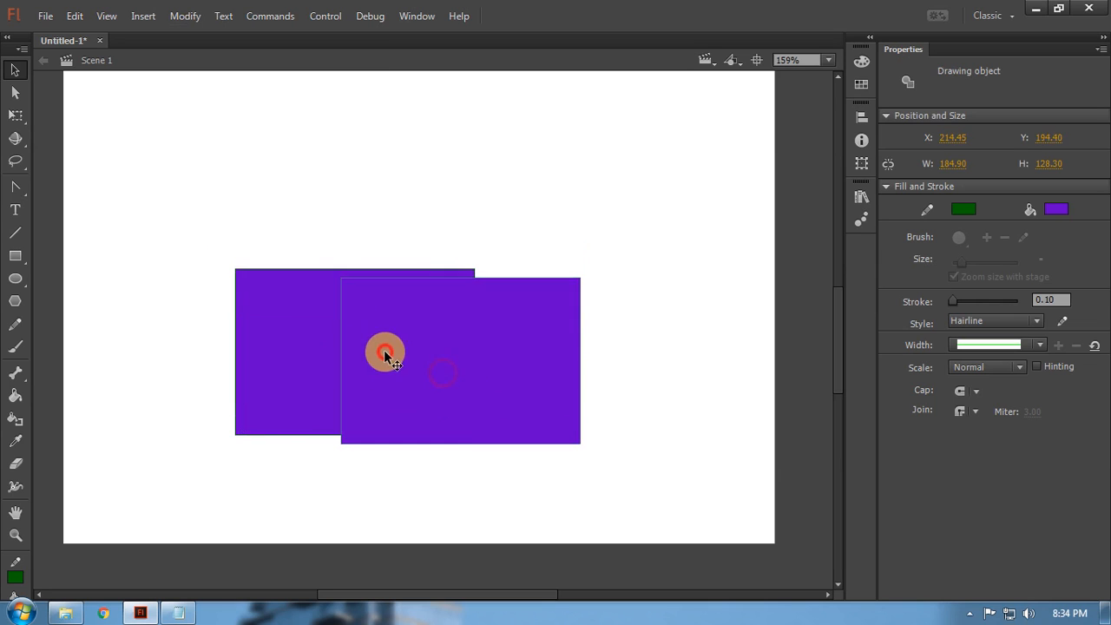
{"action": "left_click_drag", "start_coordinate": [385, 352], "coordinate": [366, 288]}
{"action": "left_click_drag", "start_coordinate": [248, 366], "coordinate": [247, 397]}
{"action": "left_click", "coordinate": [577, 417]}
{"action": "left_click_drag", "start_coordinate": [377, 309], "coordinate": [411, 290]}
{"action": "left_click_drag", "start_coordinate": [373, 304], "coordinate": [316, 340]}
{"action": "left_click_drag", "start_coordinate": [270, 421], "coordinate": [345, 448]}
{"action": "left_click_drag", "start_coordinate": [370, 359], "coordinate": [283, 290]}
{"action": "left_click_drag", "start_coordinate": [318, 427], "coordinate": [159, 370]}
{"action": "left_click_drag", "start_coordinate": [285, 335], "coordinate": [312, 335]}
{"action": "left_click_drag", "start_coordinate": [368, 261], "coordinate": [378, 287]}
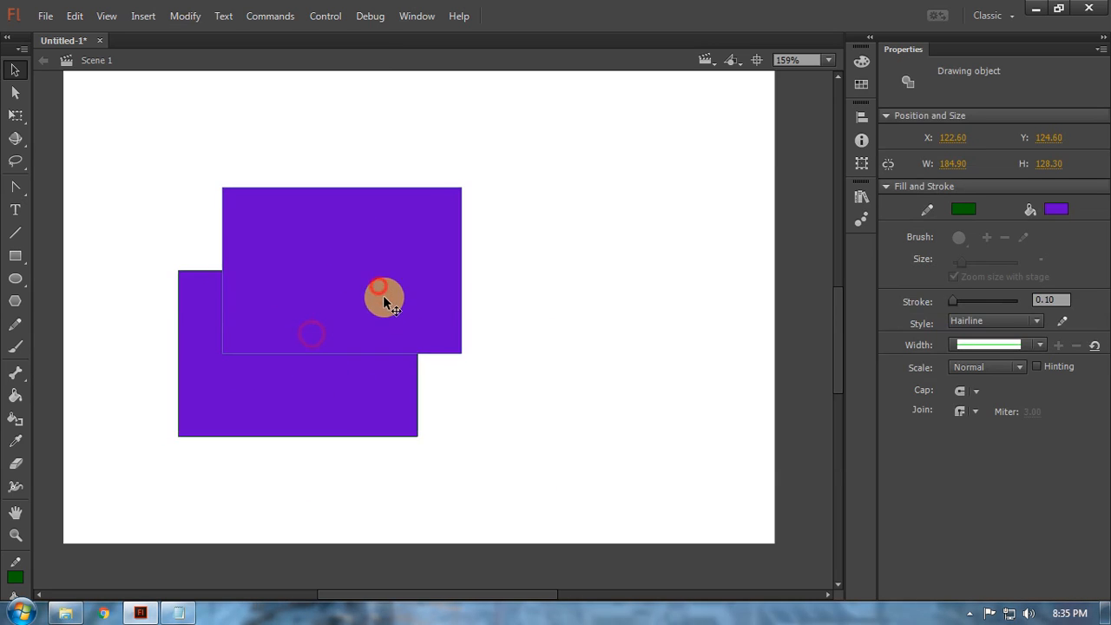
Step: Free-transform the copy into a narrow upright rectangle about 59 px high, straddling the middle of the large rectangle's lower edge
{"action": "key", "text": "q"}
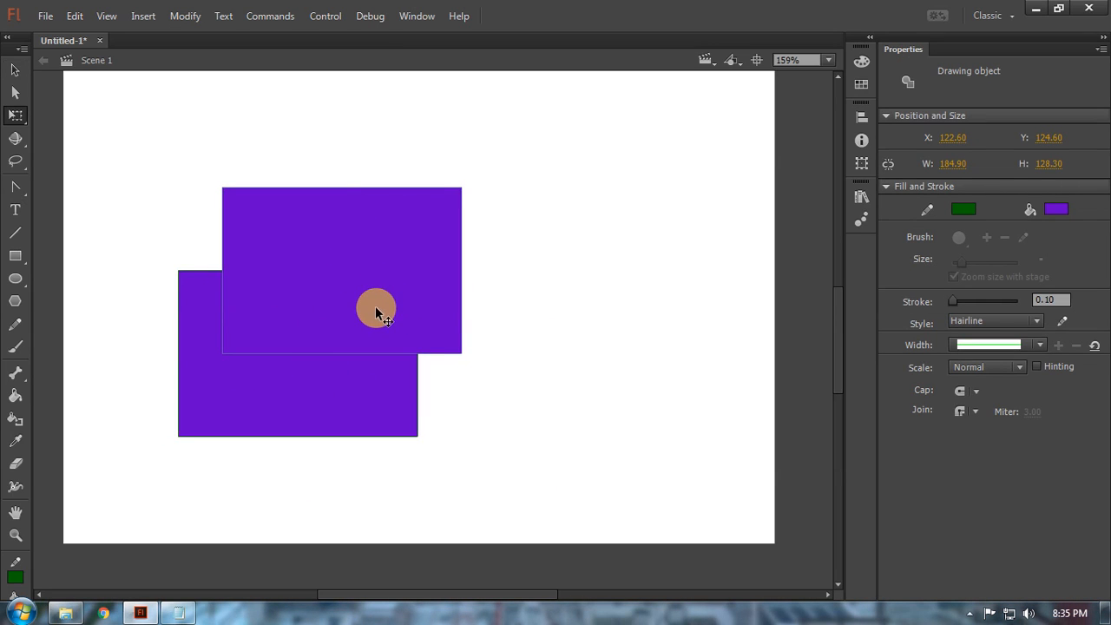
{"action": "left_click", "coordinate": [375, 306]}
{"action": "left_click_drag", "start_coordinate": [456, 269], "coordinate": [365, 273]}
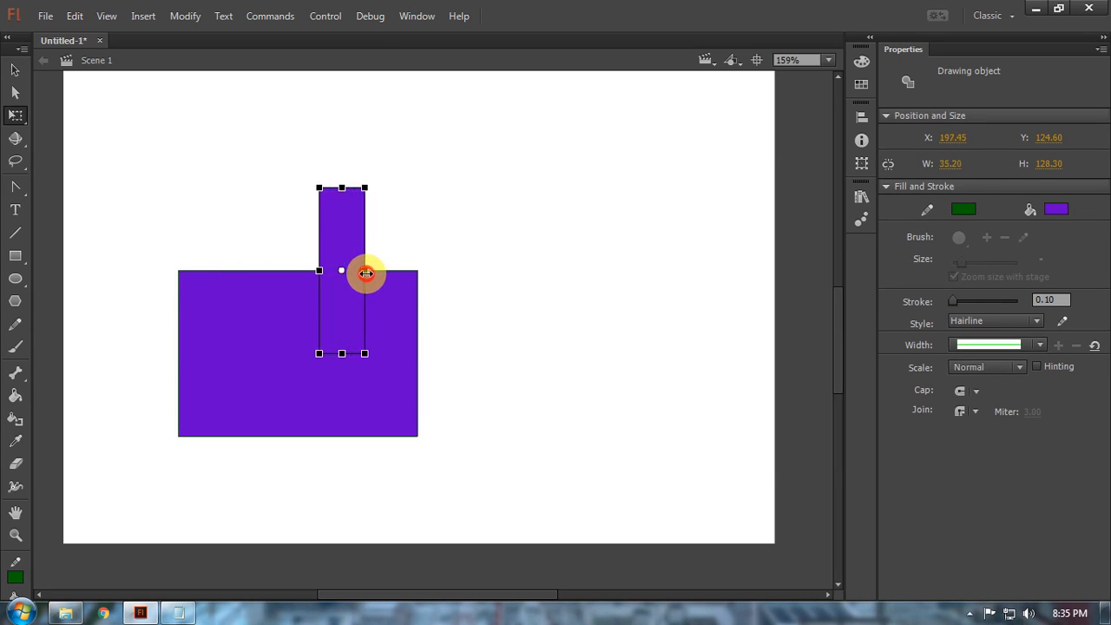
{"action": "left_click_drag", "start_coordinate": [342, 183], "coordinate": [305, 439]}
{"action": "left_click", "coordinate": [392, 444]}
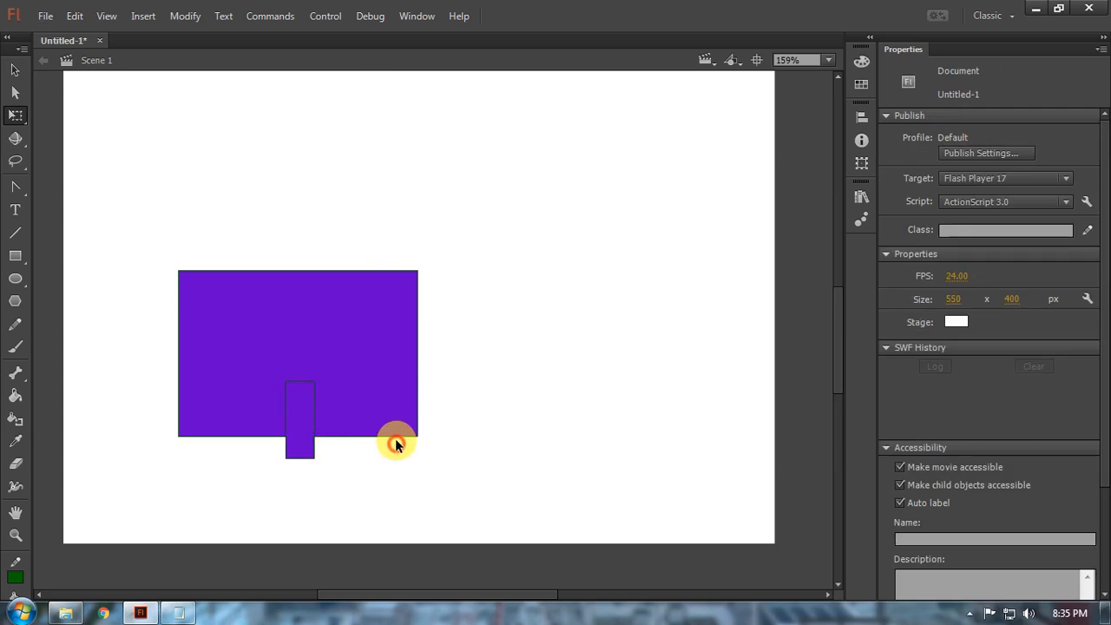
Step: Switch to the Notepad notes and start an "Align ---->" line below Properties Inspector in the Panel Shortcuts list
{"action": "key", "text": "alt+Tab"}
{"action": "scroll", "coordinate": [225, 486], "scroll_direction": "down", "scroll_amount": 5}
{"action": "scroll", "coordinate": [98, 447], "scroll_direction": "up", "scroll_amount": 8}
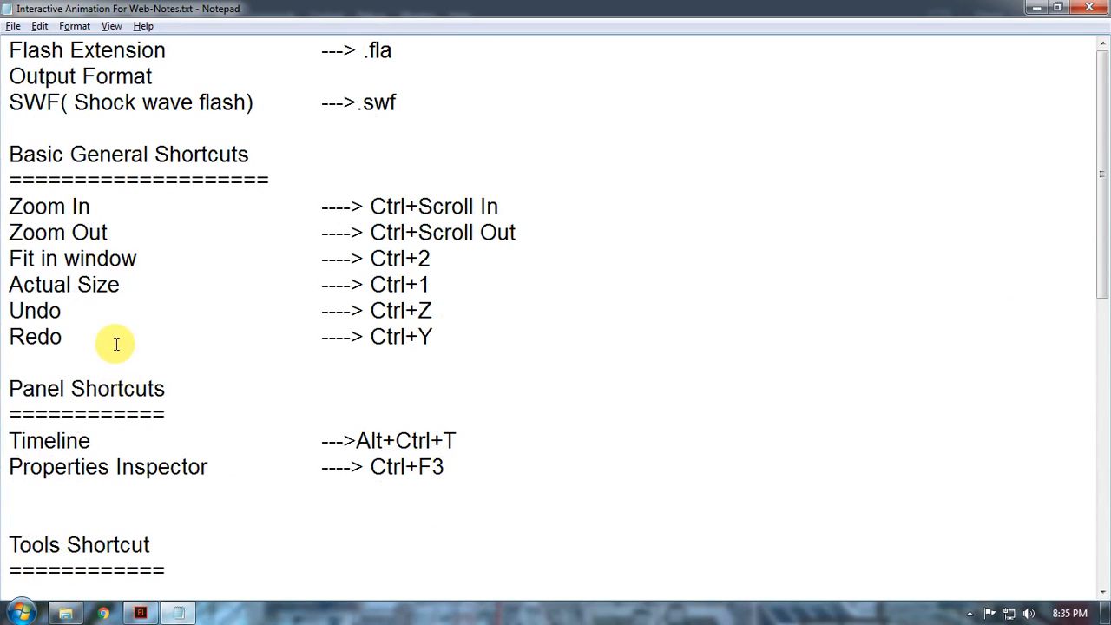
{"action": "left_click", "coordinate": [459, 466]}
{"action": "key", "text": "Return"}
{"action": "type", "text": "Align"}
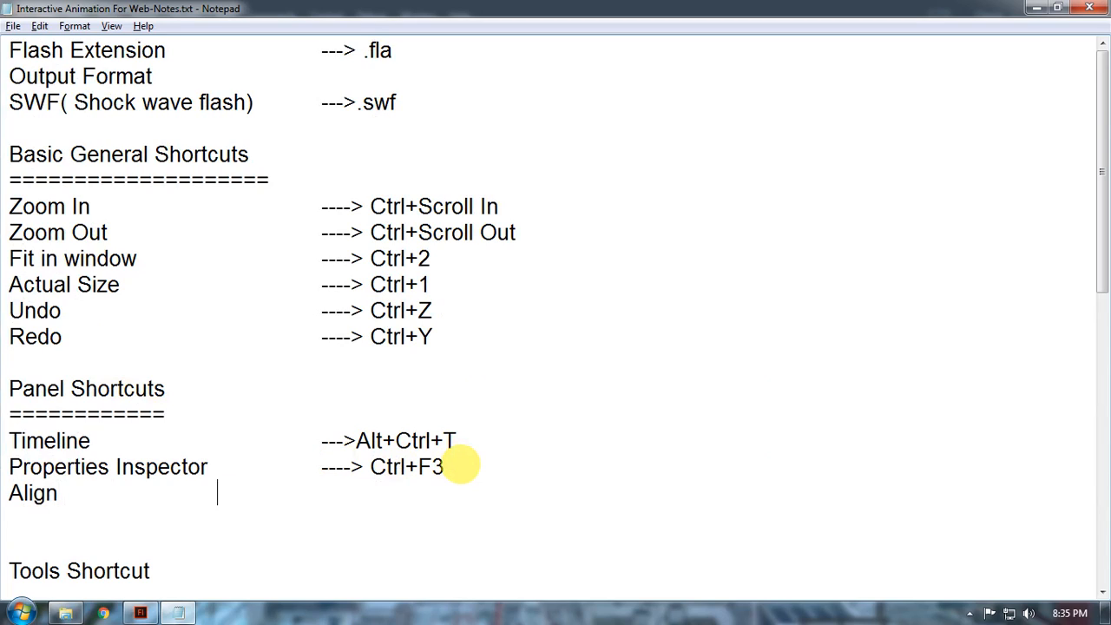
{"action": "key", "text": "Tab"}
{"action": "type", "text": "---->"}
Step: Correct the Timeline entry's arrow so the line reads "Timeline ----> Alt+Ctrl+T", matching the other entries
{"action": "key", "text": "Up"}
{"action": "key", "text": "Up"}
{"action": "key", "text": "Up"}
{"action": "key", "text": "Down"}
{"action": "key", "text": "Left"}
{"action": "key", "text": "Left"}
{"action": "key", "text": "Left"}
{"action": "key", "text": "Left"}
{"action": "key", "text": "Left"}
{"action": "key", "text": "Left"}
{"action": "key", "text": "Left"}
{"action": "key", "text": "Left"}
{"action": "key", "text": "Left"}
{"action": "key", "text": "Left"}
{"action": "key", "text": "Left"}
{"action": "key", "text": "Left"}
{"action": "key", "text": "Right"}
{"action": "type", "text": "-"}
{"action": "key", "text": "Right"}
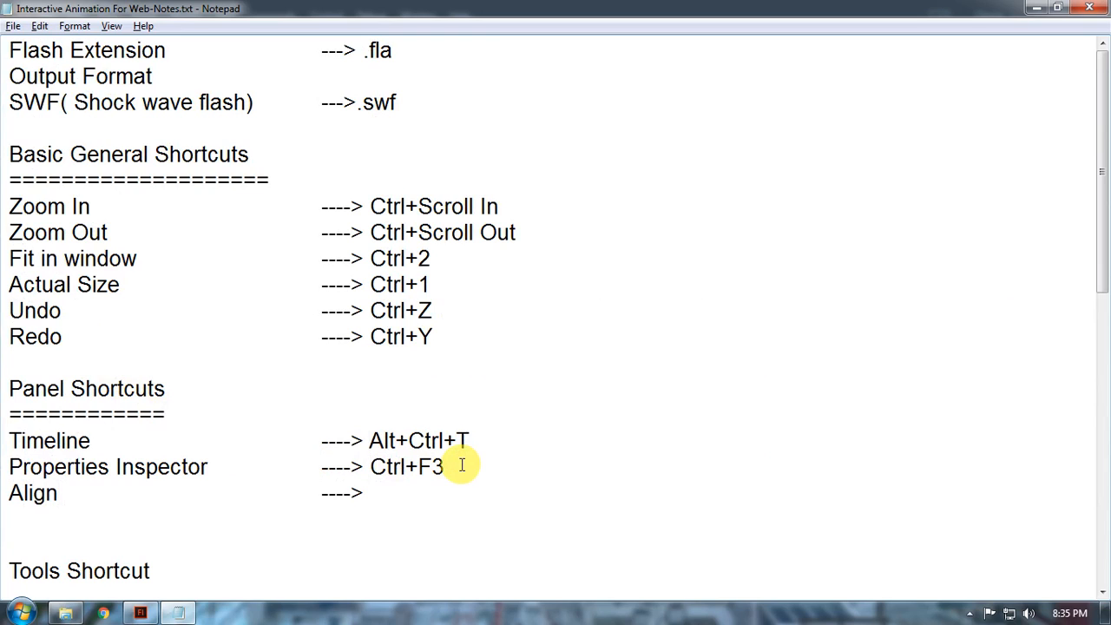
Step: Complete the Align entry with the shortcut "Ctrl+K"
{"action": "key", "text": "Down"}
{"action": "key", "text": "Down"}
{"action": "type", "text": "Ctrl"}
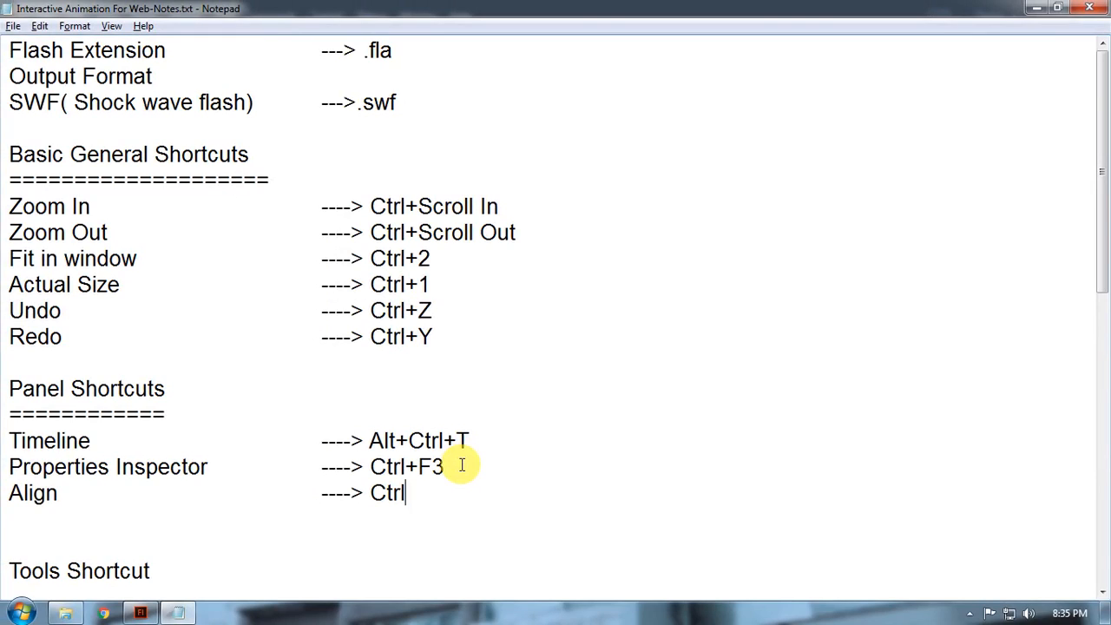
{"action": "type", "text": "+"}
{"action": "type", "text": "K"}
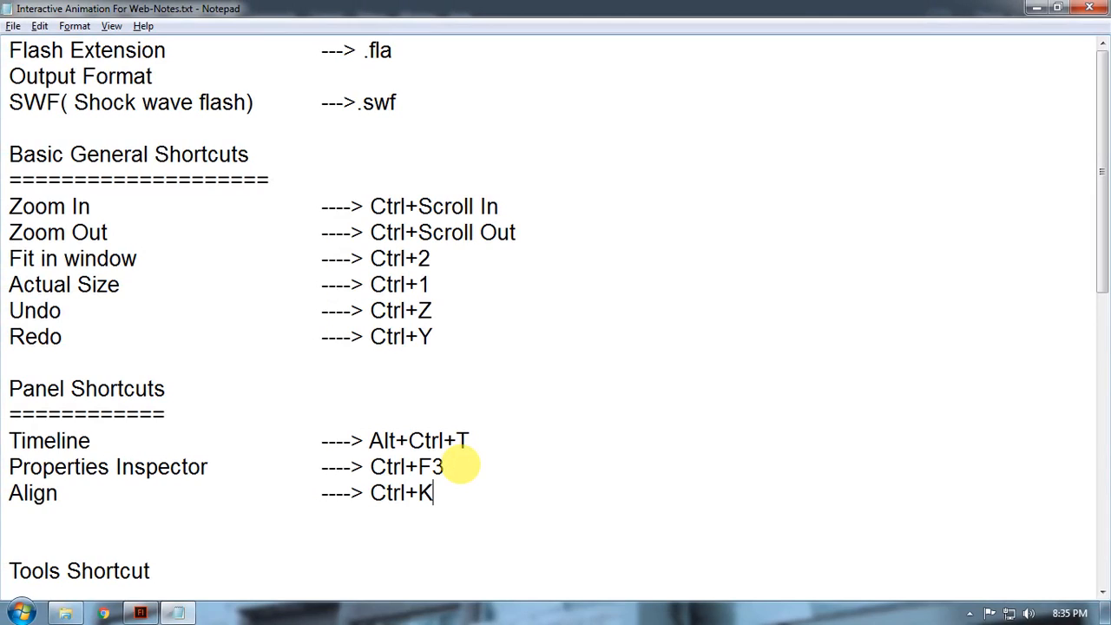
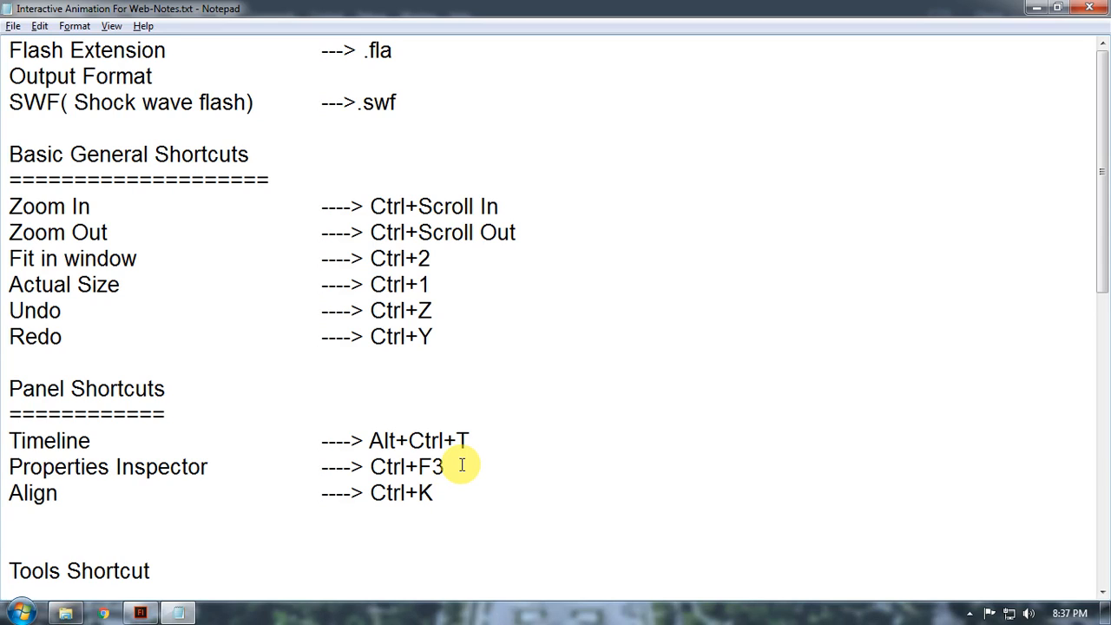
Step: Switch back to Flash Professional, enable Align to stage, and try centring the large rectangle alone horizontally, undoing that move
{"action": "key", "text": "alt+Tab"}
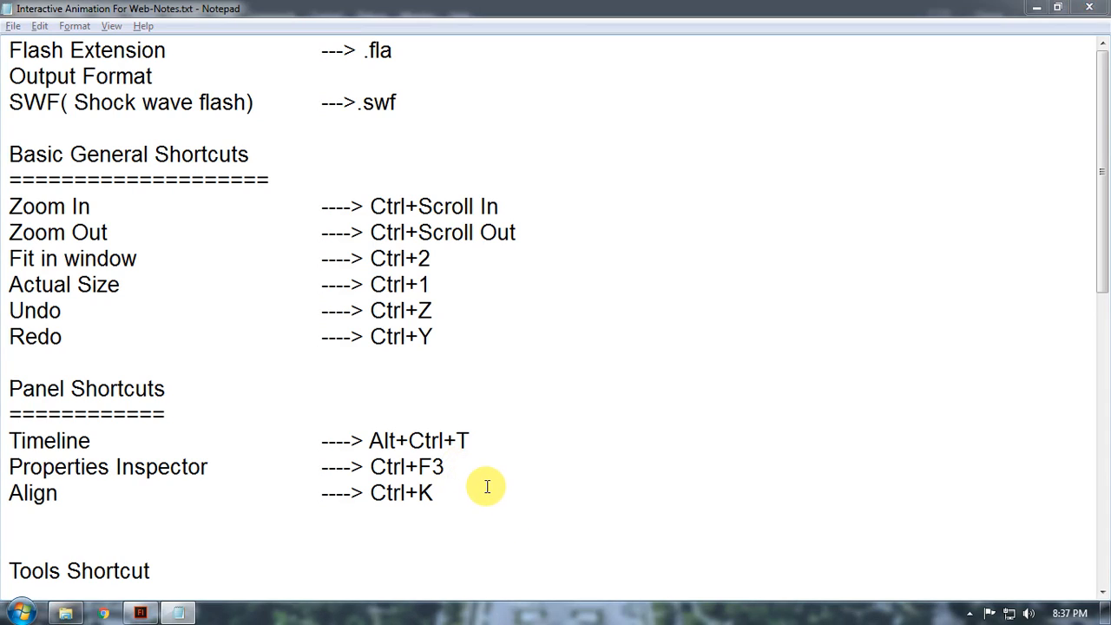
{"action": "key", "text": "ctrl+k"}
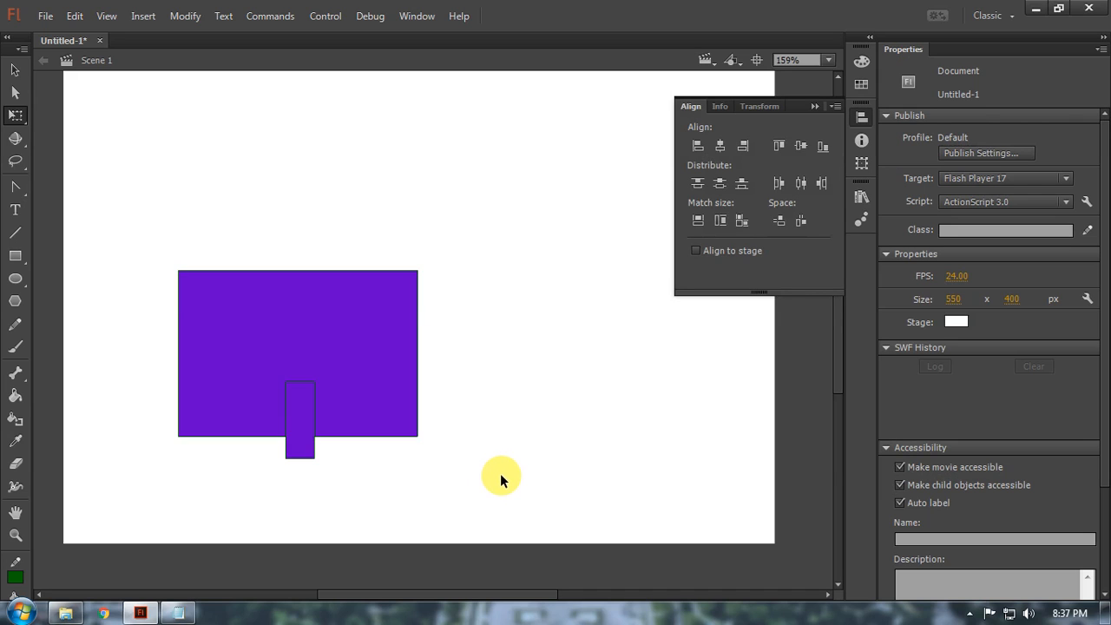
{"action": "left_click", "coordinate": [392, 389]}
{"action": "key", "text": "ctrl+k"}
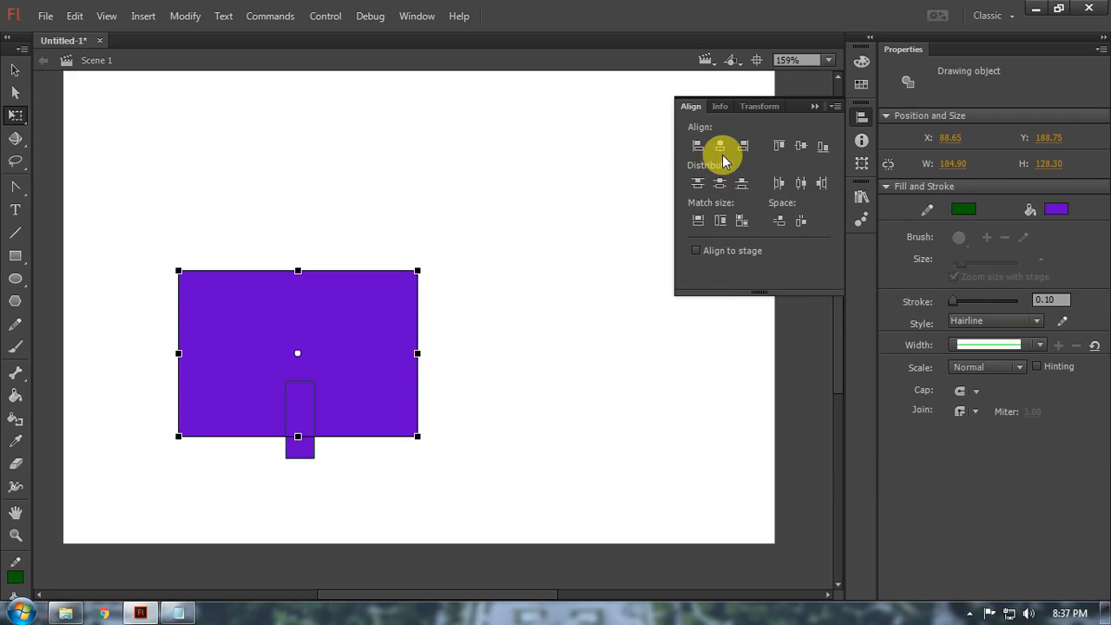
{"action": "left_click", "coordinate": [696, 251]}
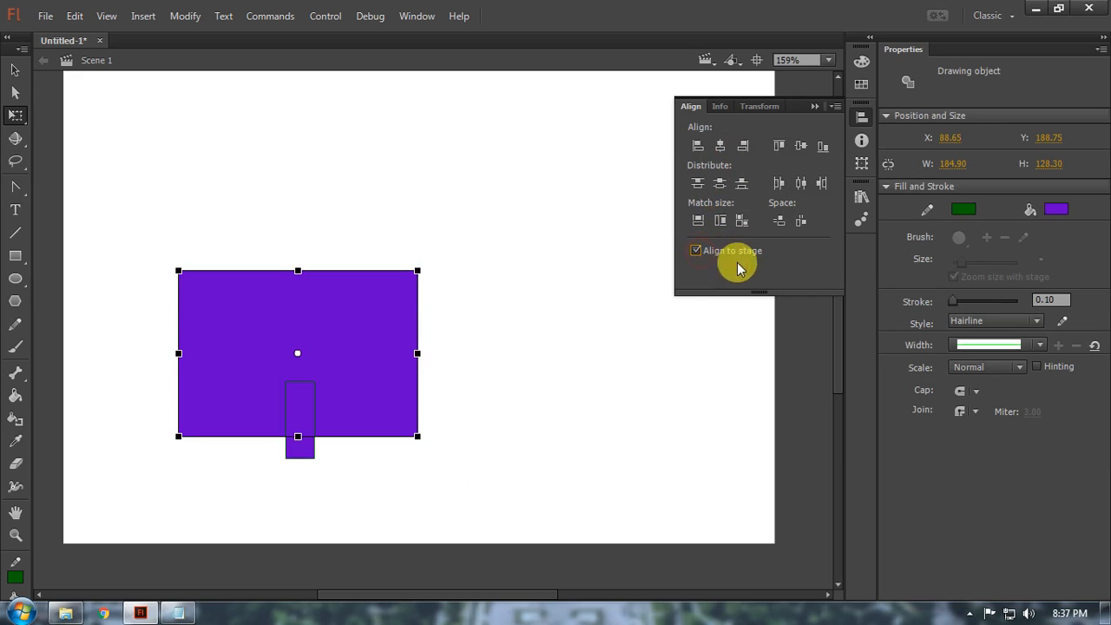
{"action": "left_click", "coordinate": [720, 146]}
{"action": "key", "text": "ctrl+z"}
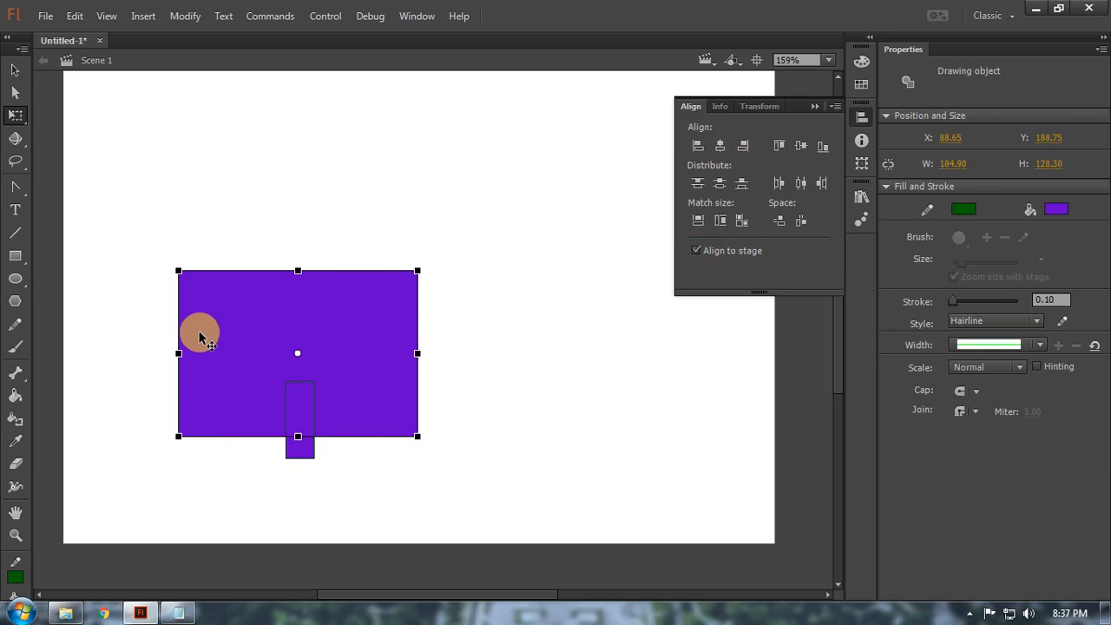
Step: Select both rectangles and align them to the stage's horizontal and vertical centre
{"action": "left_click_drag", "start_coordinate": [199, 330], "coordinate": [191, 356]}
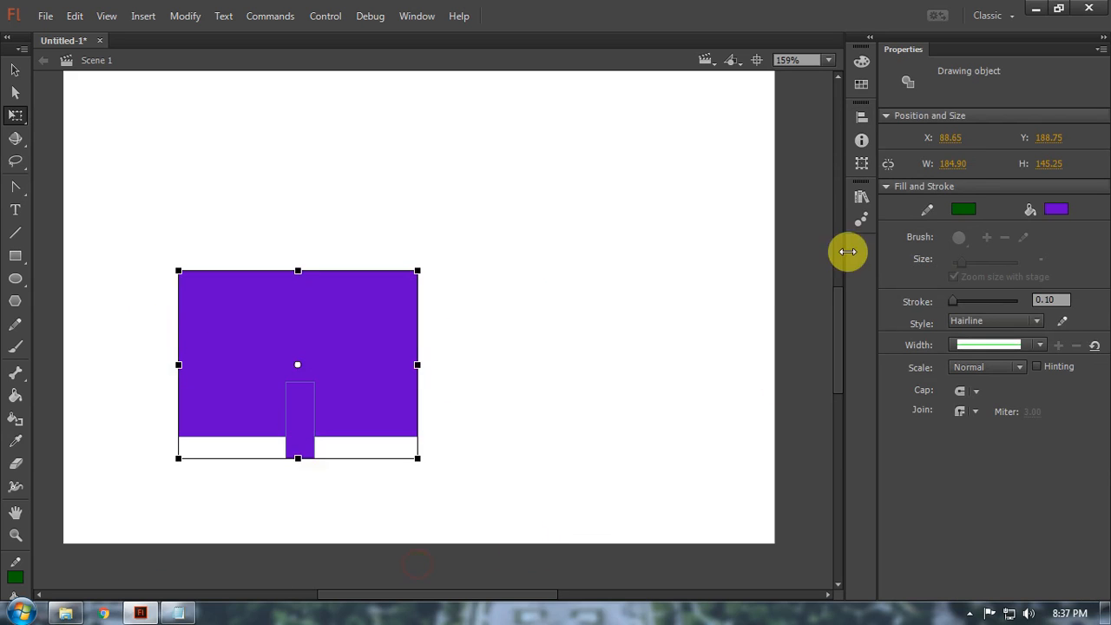
{"action": "left_click", "coordinate": [861, 167]}
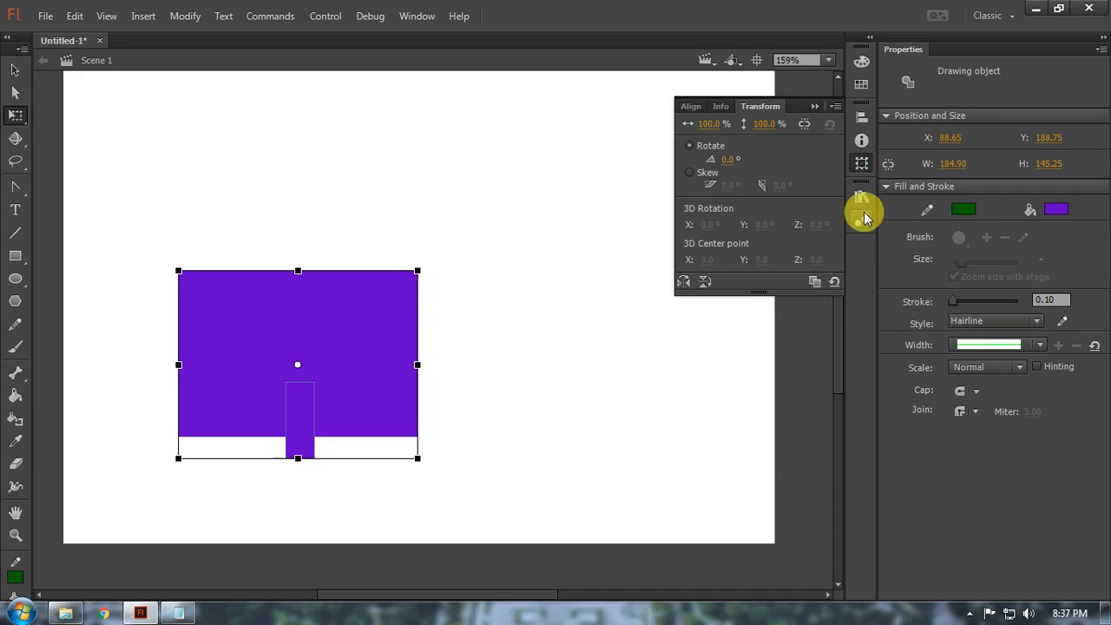
{"action": "left_click", "coordinate": [861, 161]}
{"action": "left_click", "coordinate": [861, 197]}
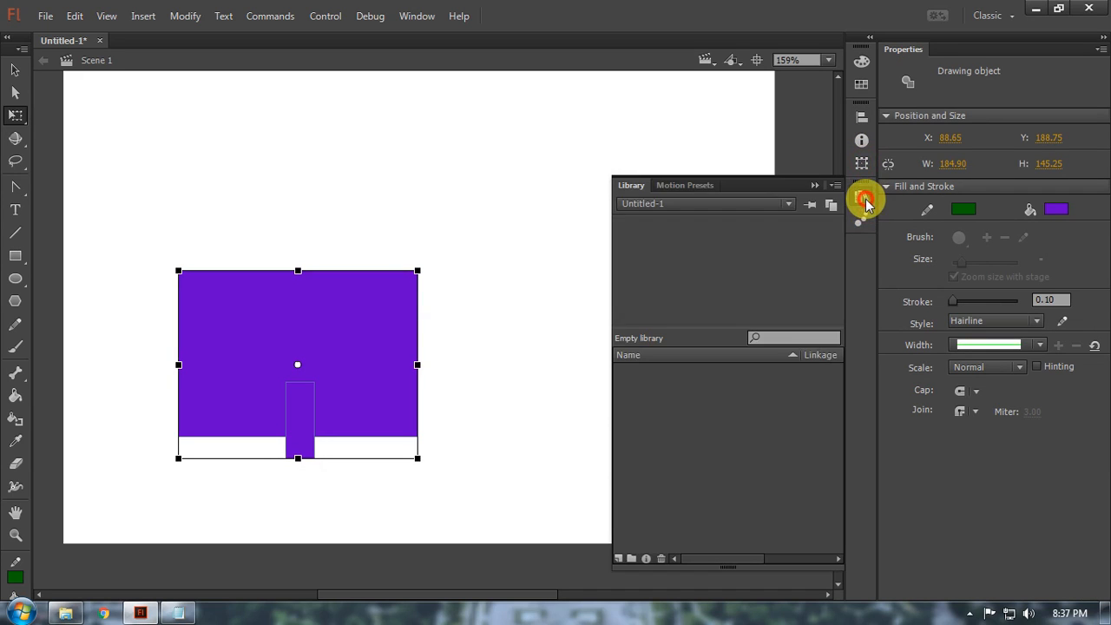
{"action": "left_click", "coordinate": [861, 227]}
{"action": "left_click", "coordinate": [864, 231]}
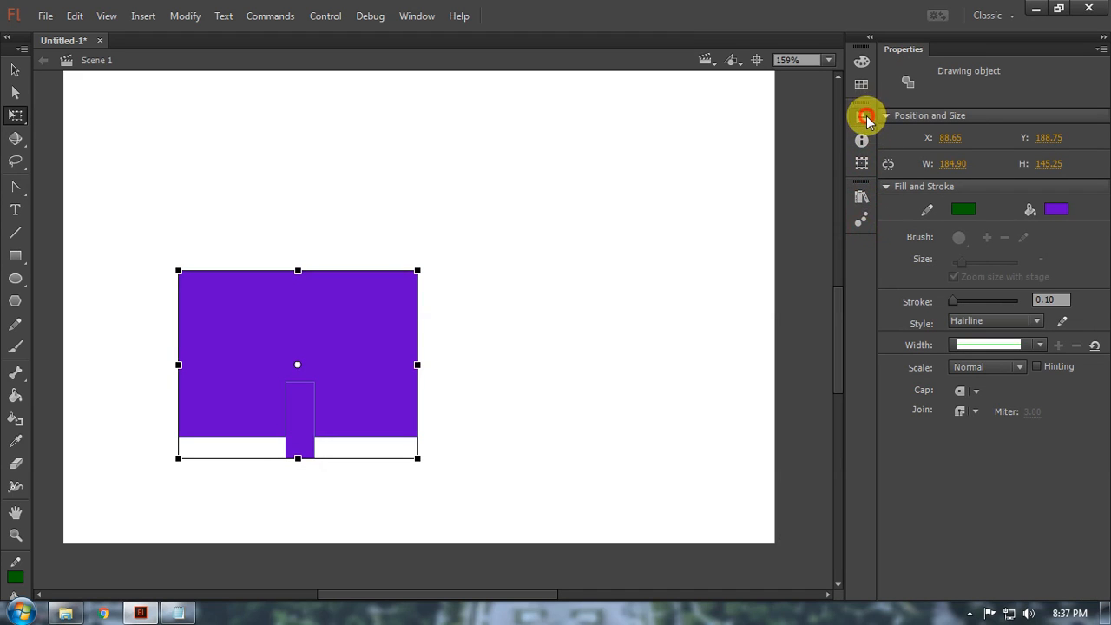
{"action": "left_click", "coordinate": [861, 116]}
{"action": "left_click", "coordinate": [726, 149]}
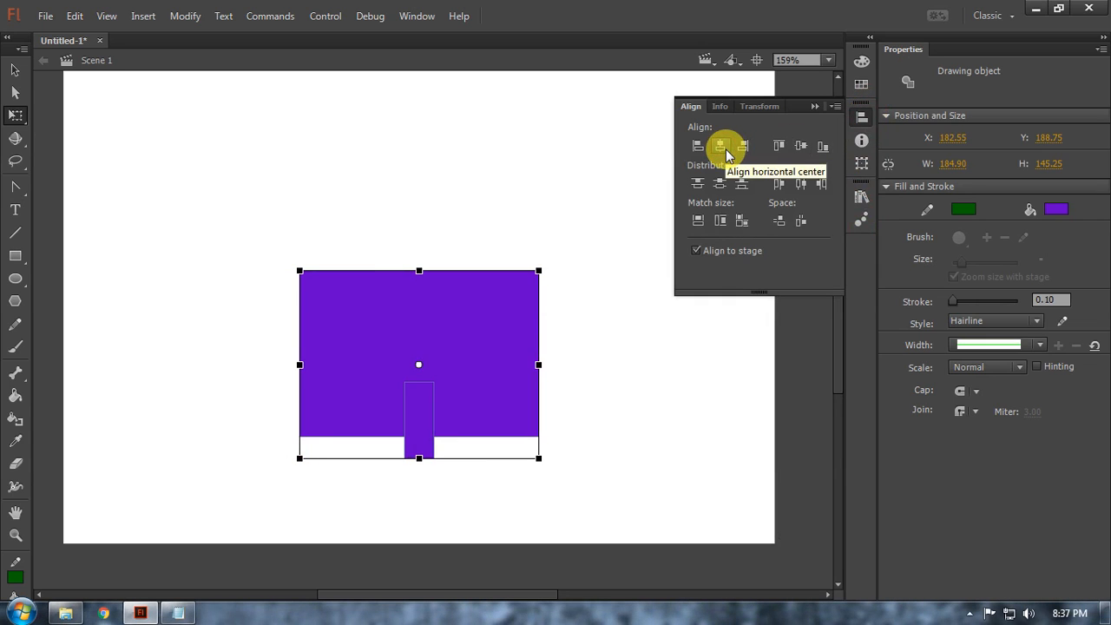
{"action": "left_click", "coordinate": [804, 147]}
{"action": "left_click", "coordinate": [547, 365]}
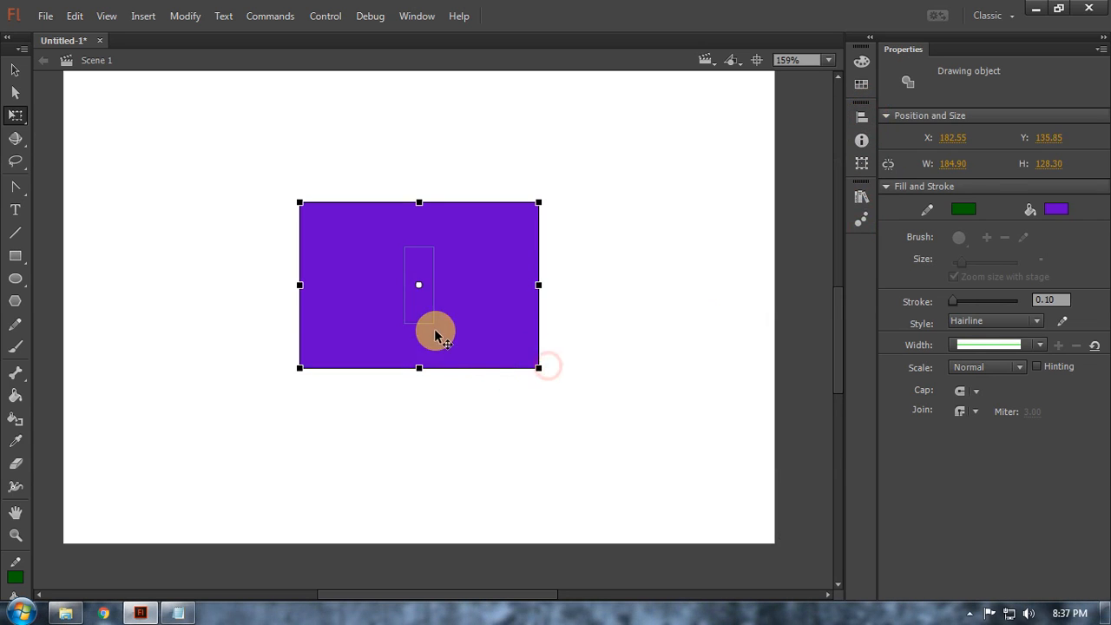
Step: Move the small rectangle down across the large rectangle's lower edge to about Y 225, and widen it to about 30 px
{"action": "left_click", "coordinate": [466, 391]}
{"action": "left_click", "coordinate": [421, 297]}
{"action": "mouse_move", "coordinate": [421, 296]}
{"action": "left_mouse_down"}
{"action": "mouse_move", "coordinate": [422, 365]}
{"action": "mouse_move", "coordinate": [434, 357]}
{"action": "left_mouse_up"}
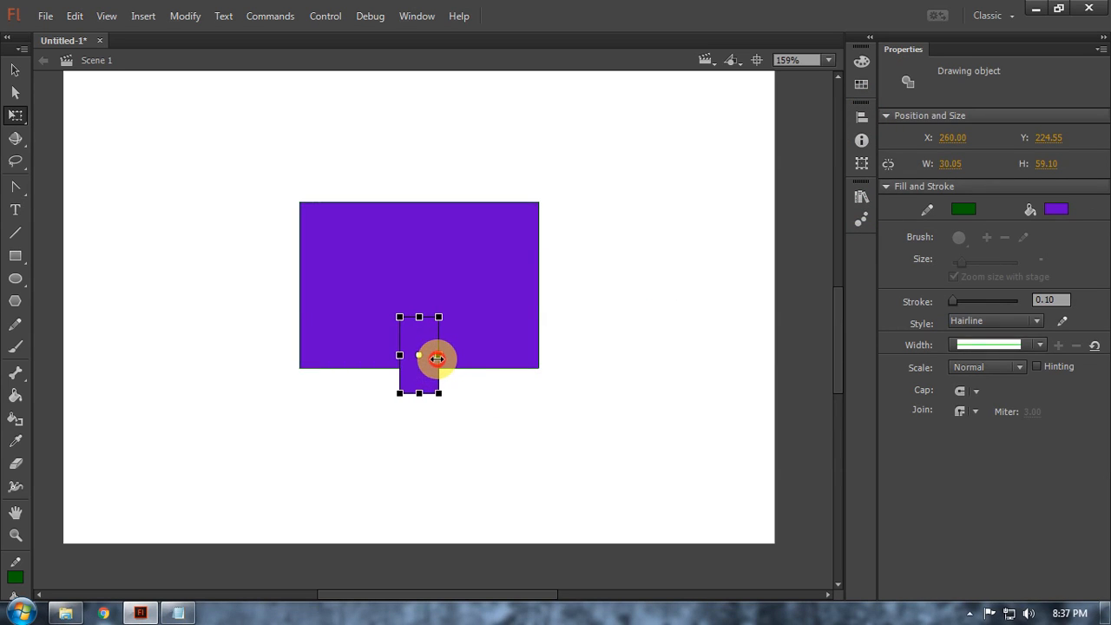
{"action": "left_click", "coordinate": [488, 397]}
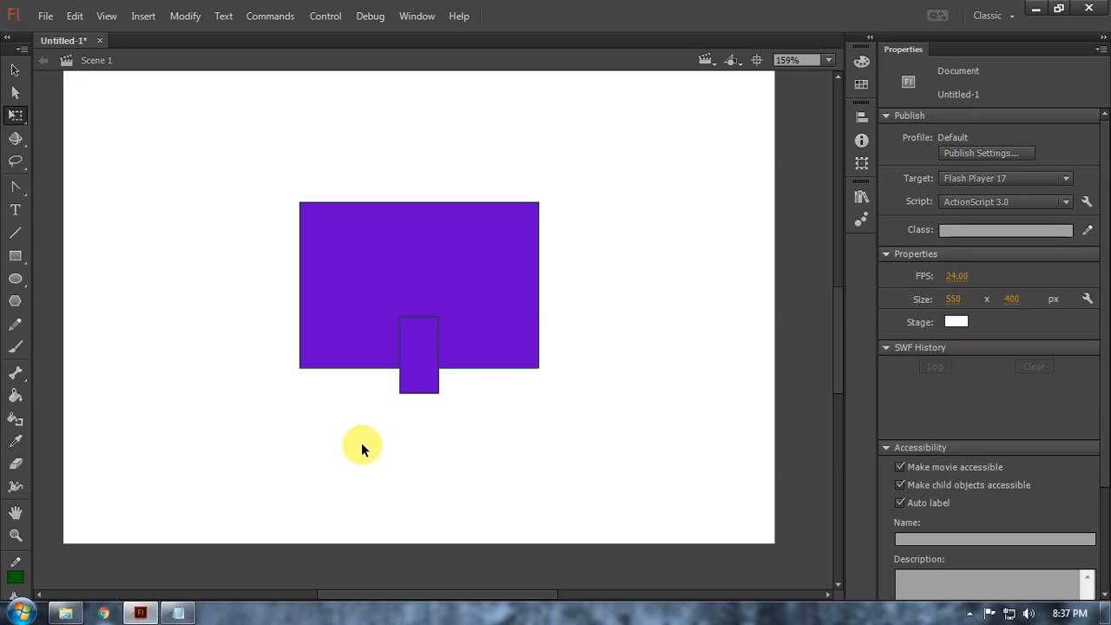
Step: Punch the small rectangle out of the large one as a door opening, and move the resulting shape straight down to about Y 172
{"action": "left_click_drag", "start_coordinate": [354, 449], "coordinate": [484, 300]}
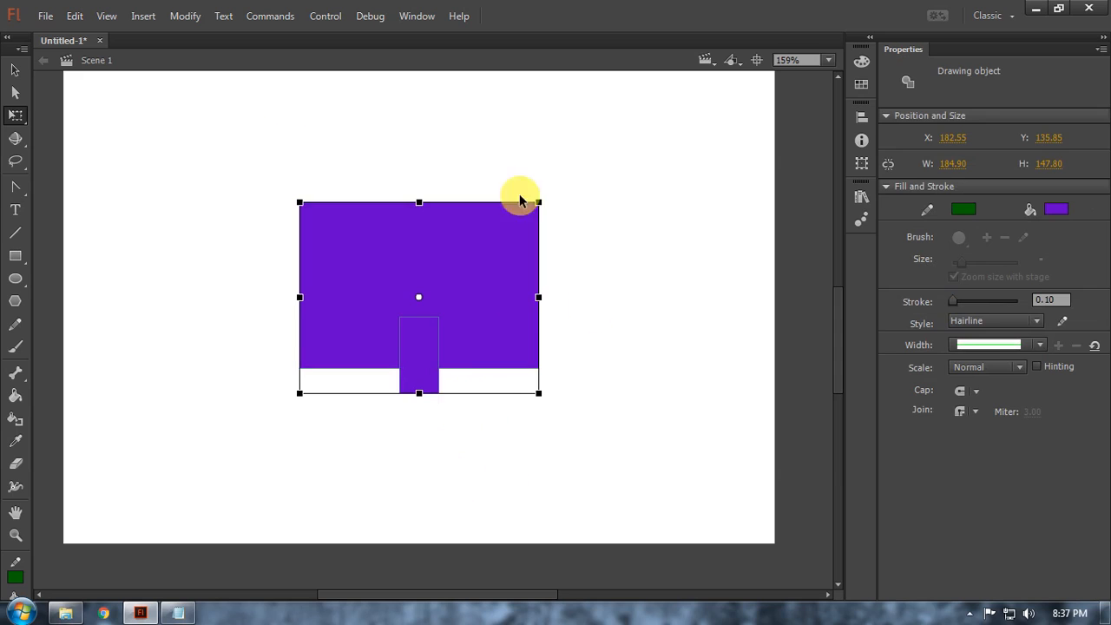
{"action": "left_click", "coordinate": [181, 17]}
{"action": "mouse_move", "coordinate": [228, 172]}
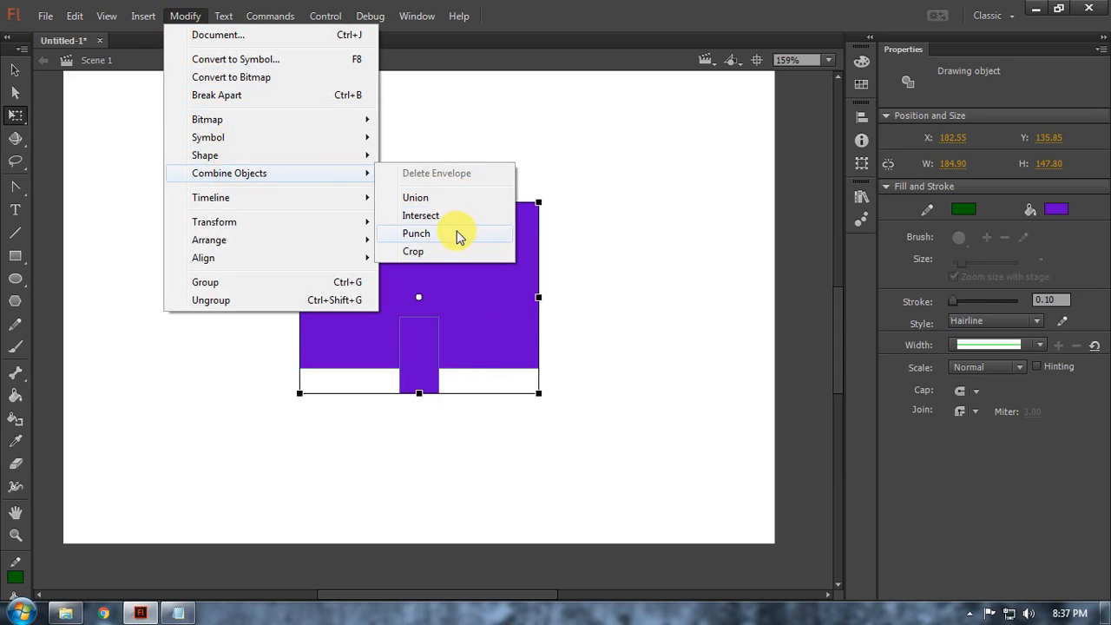
{"action": "left_click", "coordinate": [408, 234]}
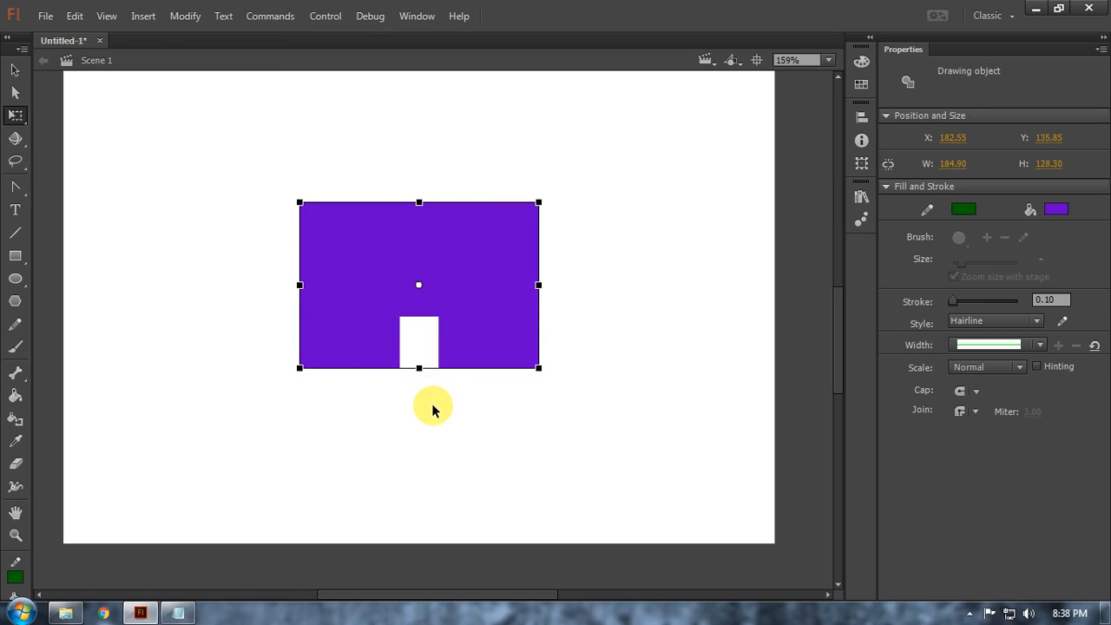
{"action": "left_click", "coordinate": [475, 404]}
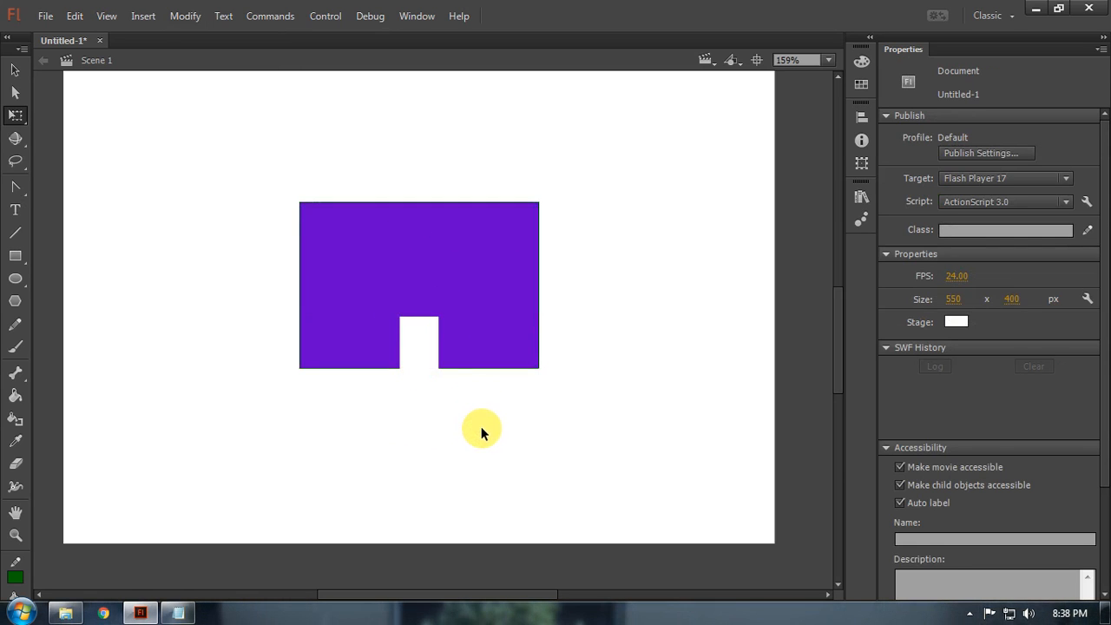
{"action": "left_click_drag", "start_coordinate": [496, 342], "coordinate": [496, 389]}
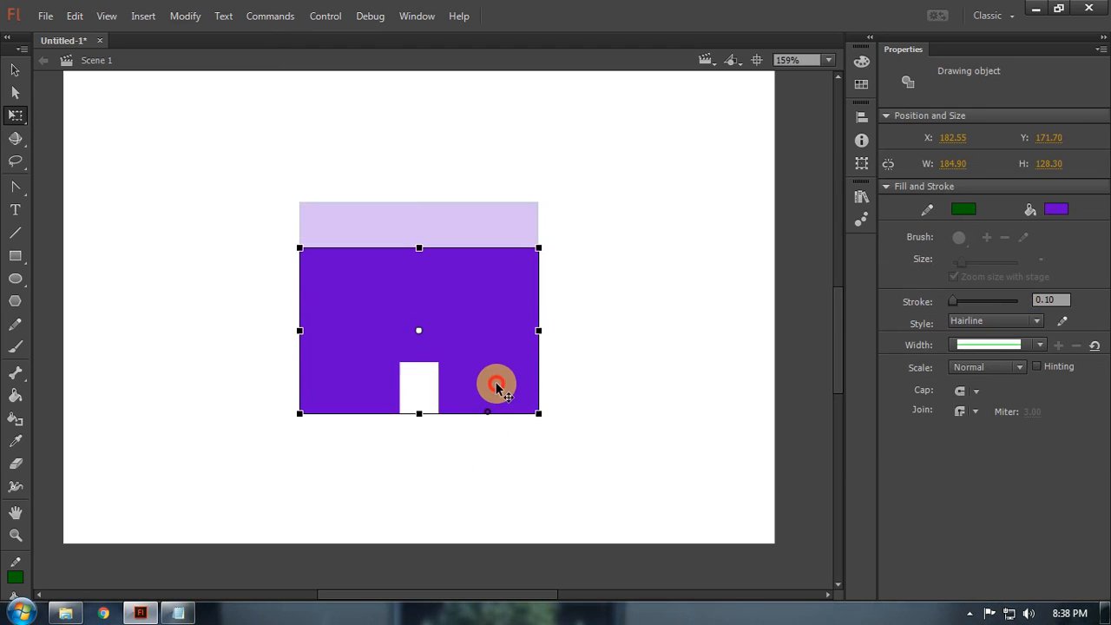
{"action": "left_click", "coordinate": [566, 423]}
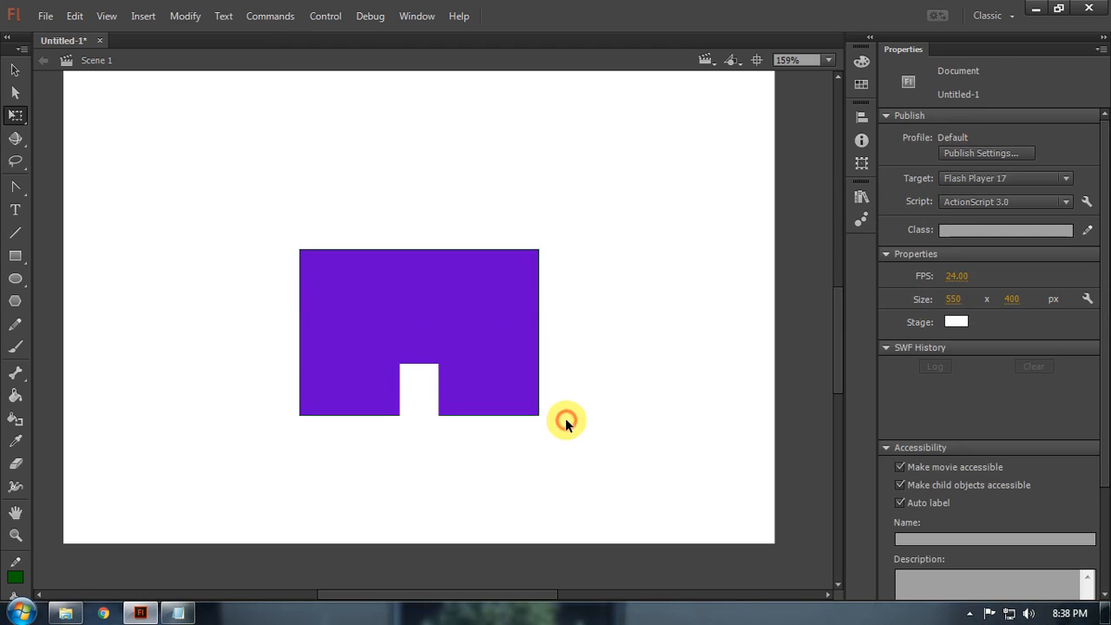
Step: Set the PolyStar tool to draw a polygon with 3 sides
{"action": "left_click", "coordinate": [16, 300]}
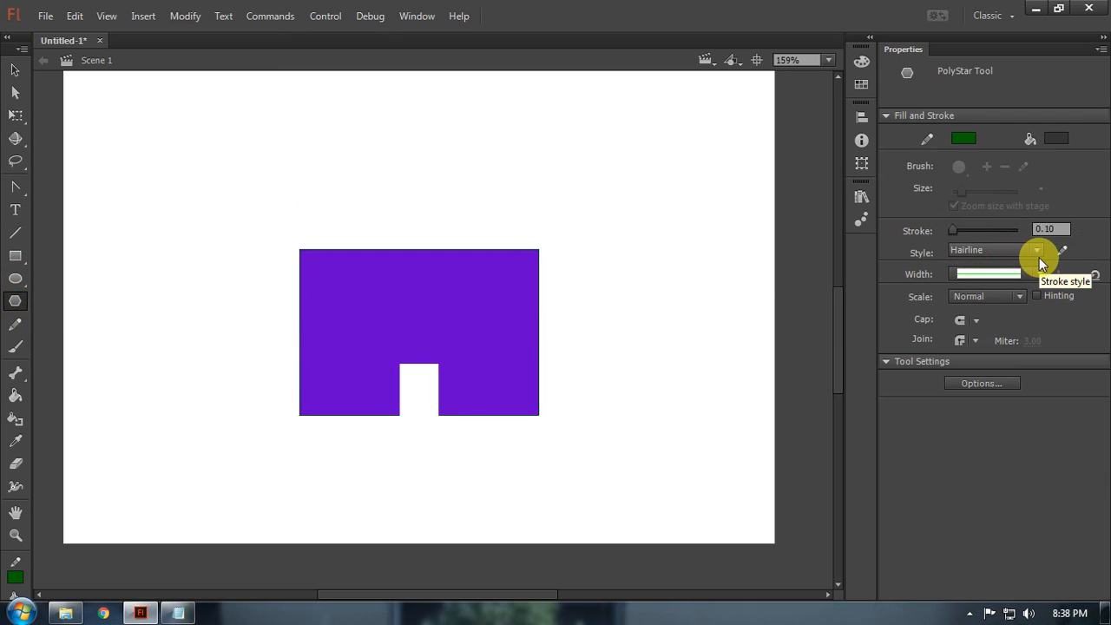
{"action": "left_click", "coordinate": [991, 388]}
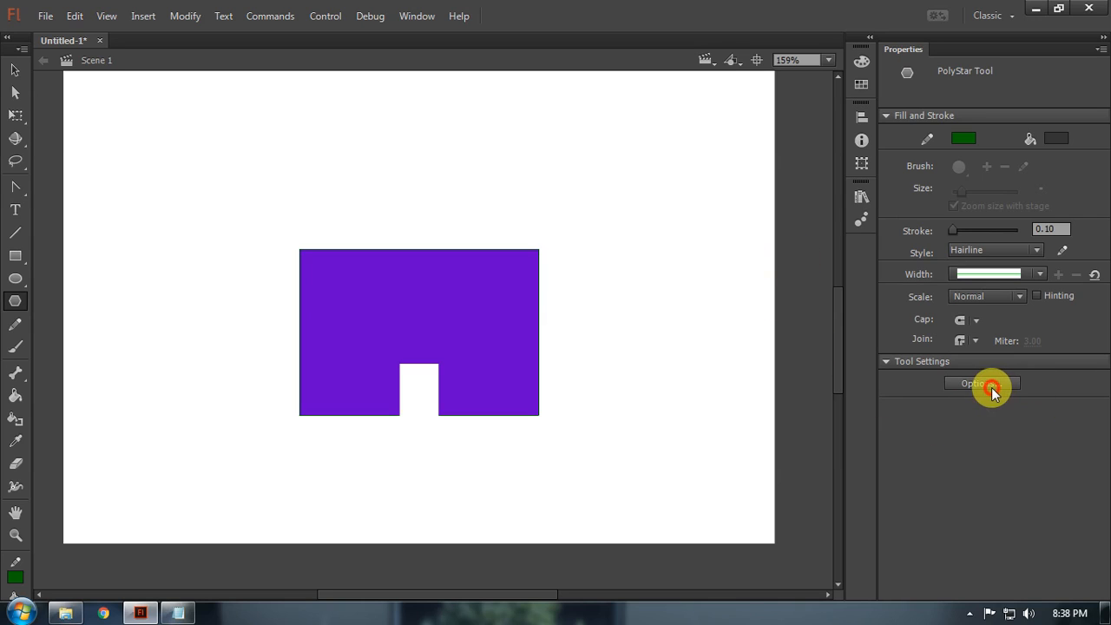
{"action": "left_click", "coordinate": [549, 293]}
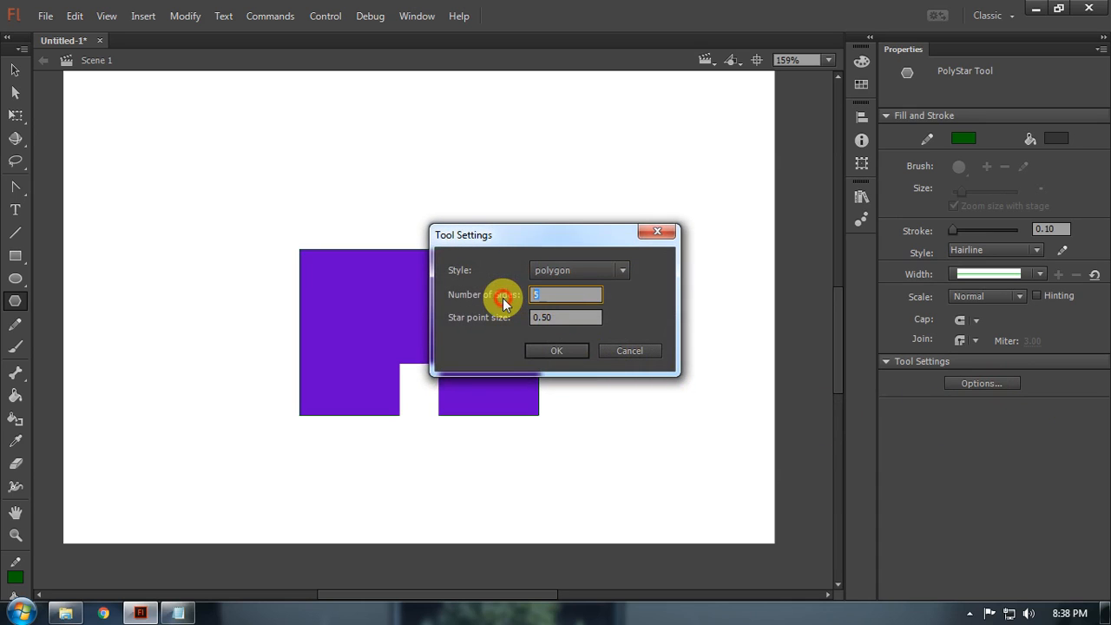
{"action": "type", "text": "6"}
{"action": "key", "text": "Return"}
{"action": "mouse_move", "coordinate": [460, 149]}
{"action": "left_mouse_down"}
{"action": "mouse_move", "coordinate": [596, 318]}
{"action": "mouse_move", "coordinate": [520, 199]}
{"action": "mouse_move", "coordinate": [535, 212]}
{"action": "left_mouse_up"}
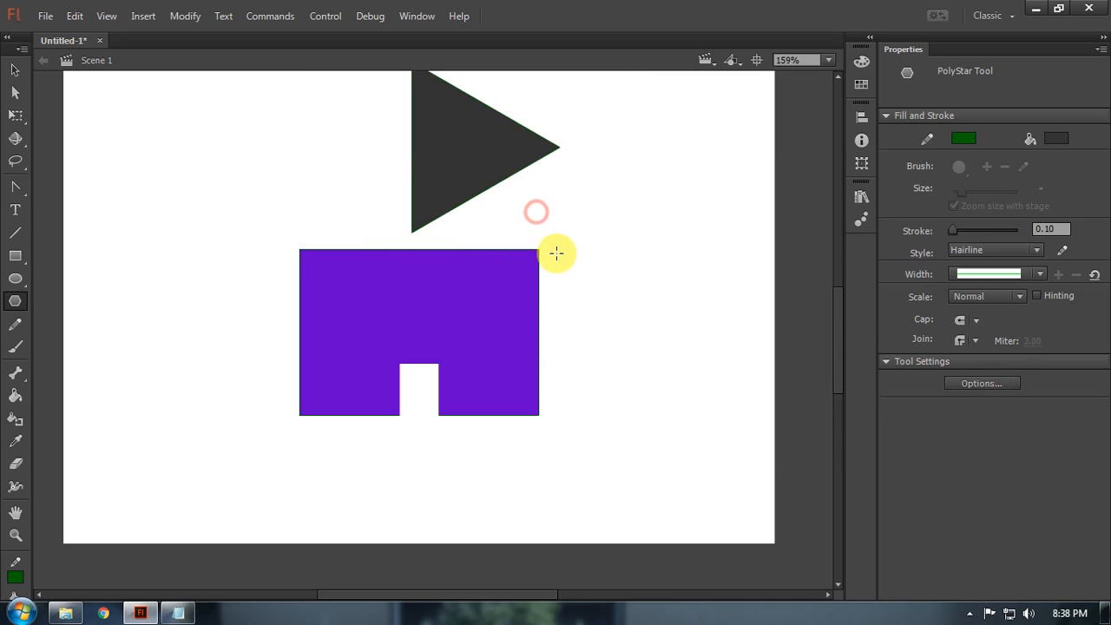
{"action": "key", "text": "v"}
{"action": "double_click", "coordinate": [488, 161]}
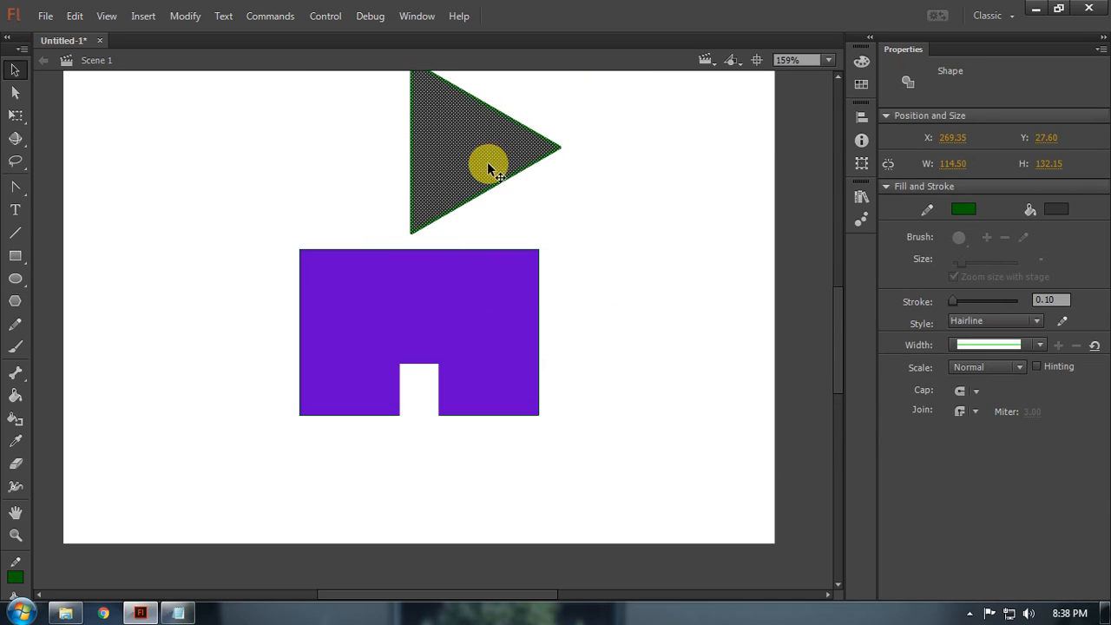
{"action": "left_click_drag", "start_coordinate": [488, 163], "coordinate": [492, 180]}
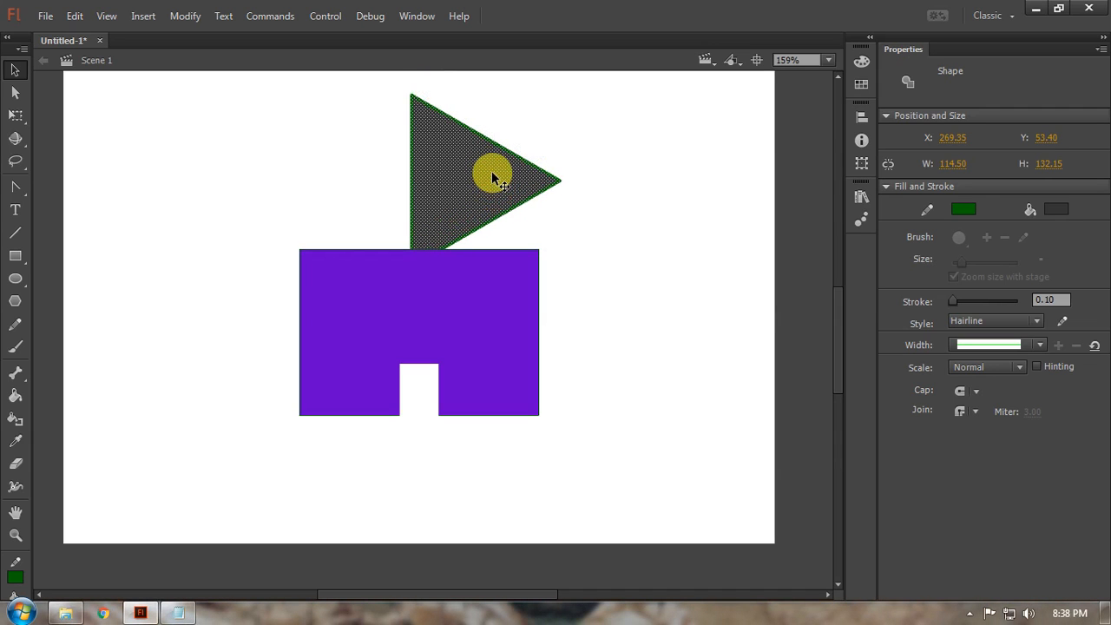
{"action": "key", "text": "Delete"}
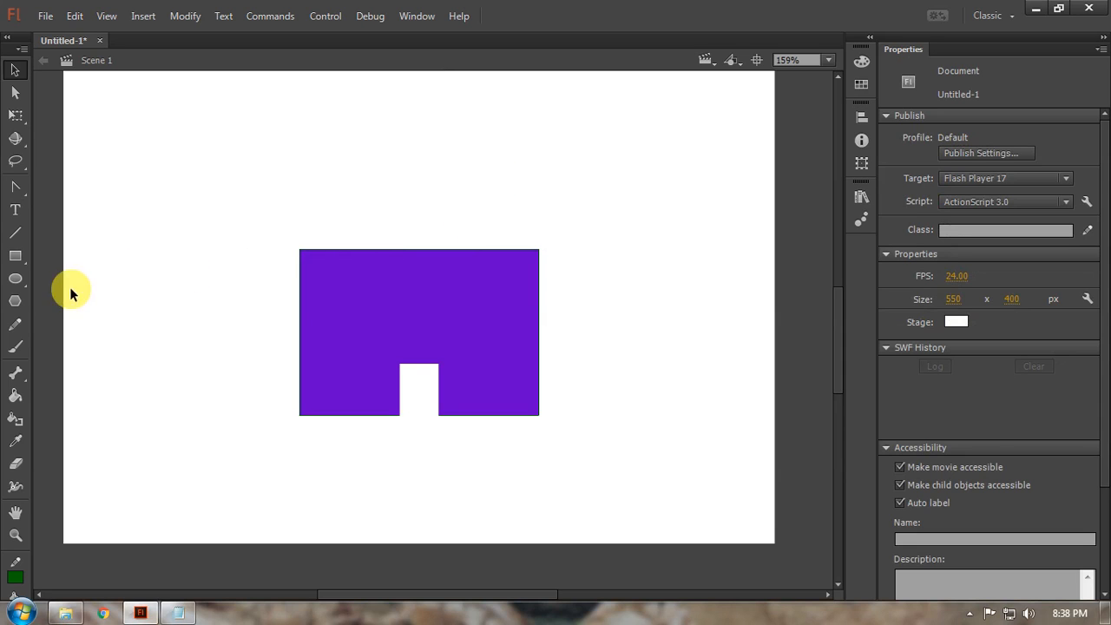
Step: Widen the drawing tools area from one column to two columns of tools
{"action": "left_click", "coordinate": [25, 259]}
{"action": "left_click", "coordinate": [18, 277]}
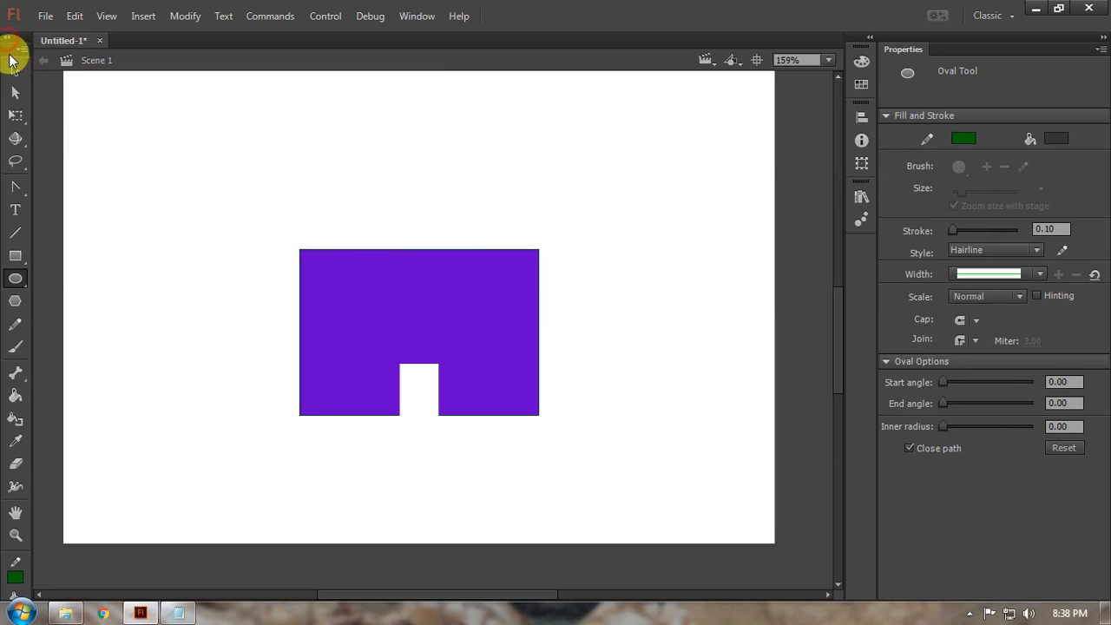
{"action": "left_click_drag", "start_coordinate": [31, 111], "coordinate": [61, 114]}
Step: Compare the tool options offered for the Selection tool with those offered for the Rectangle tool
{"action": "left_click", "coordinate": [44, 166]}
{"action": "left_click", "coordinate": [19, 186]}
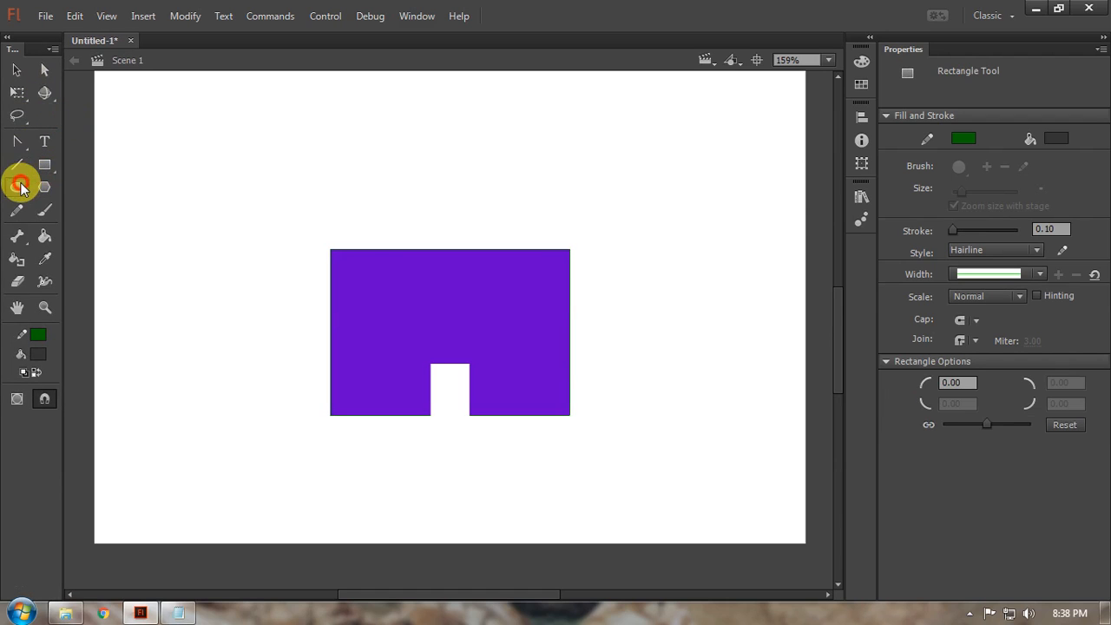
{"action": "left_click", "coordinate": [17, 68]}
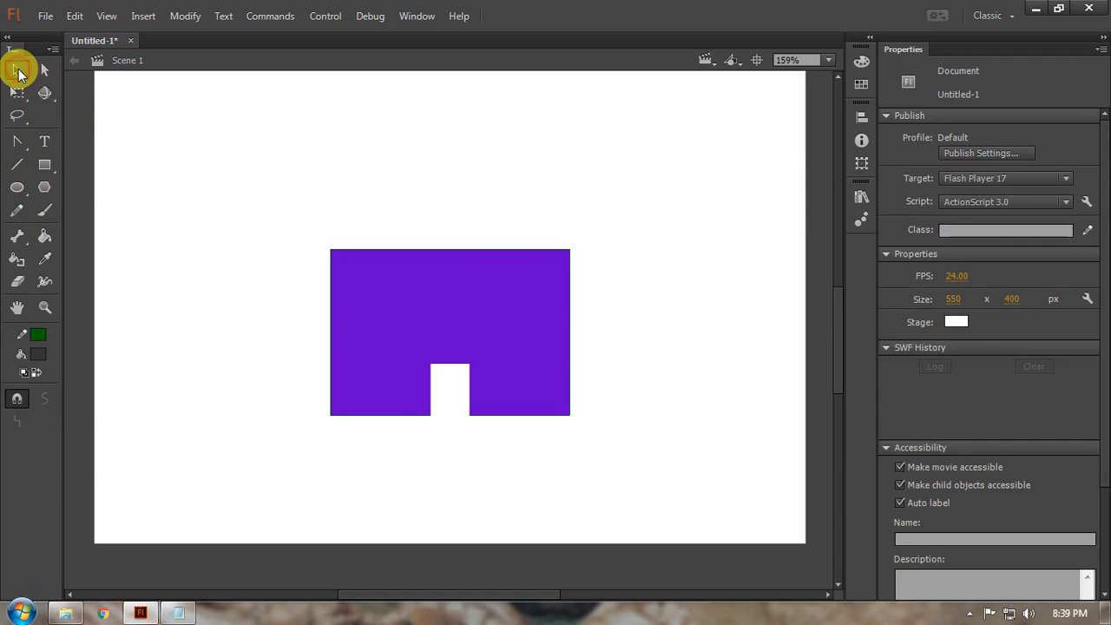
{"action": "left_click", "coordinate": [44, 167]}
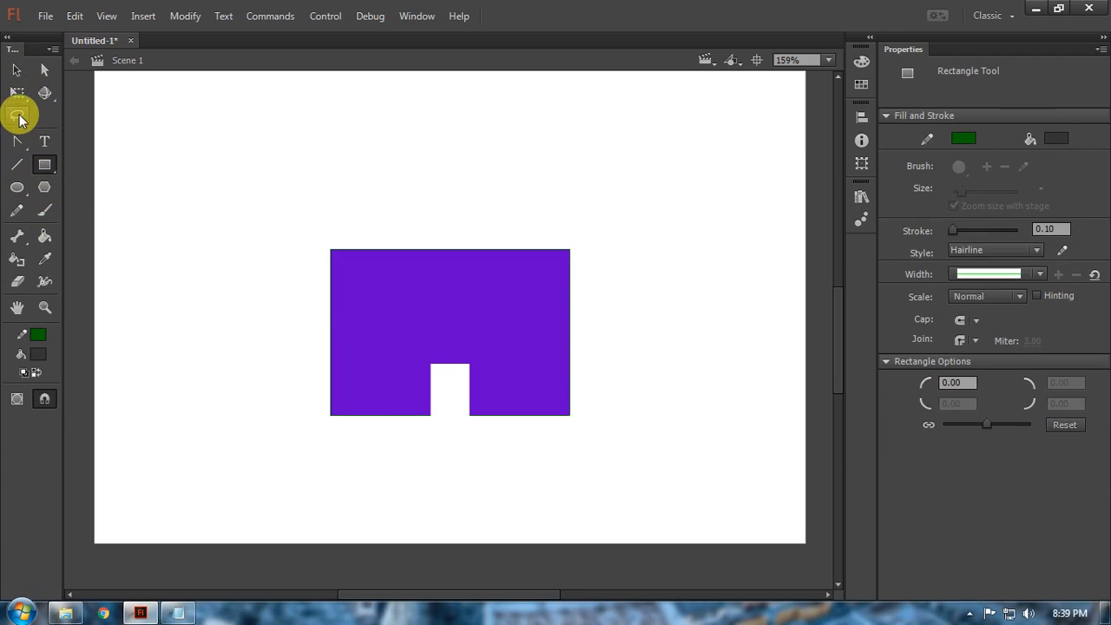
{"action": "left_click", "coordinate": [18, 70]}
{"action": "left_click", "coordinate": [44, 165]}
{"action": "left_click", "coordinate": [19, 71]}
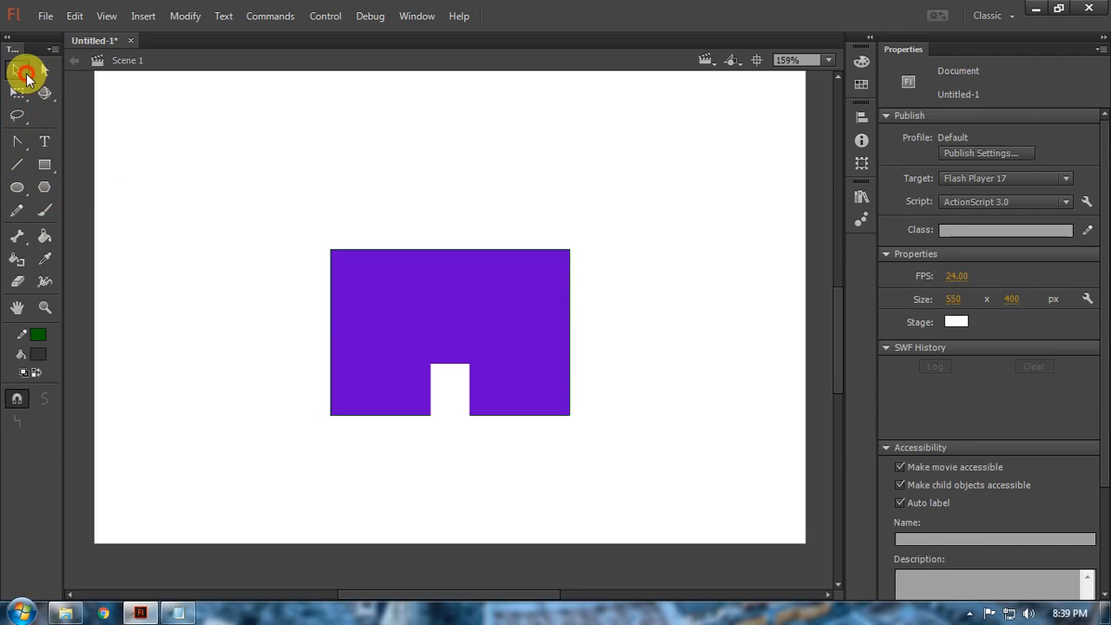
{"action": "left_click", "coordinate": [44, 165]}
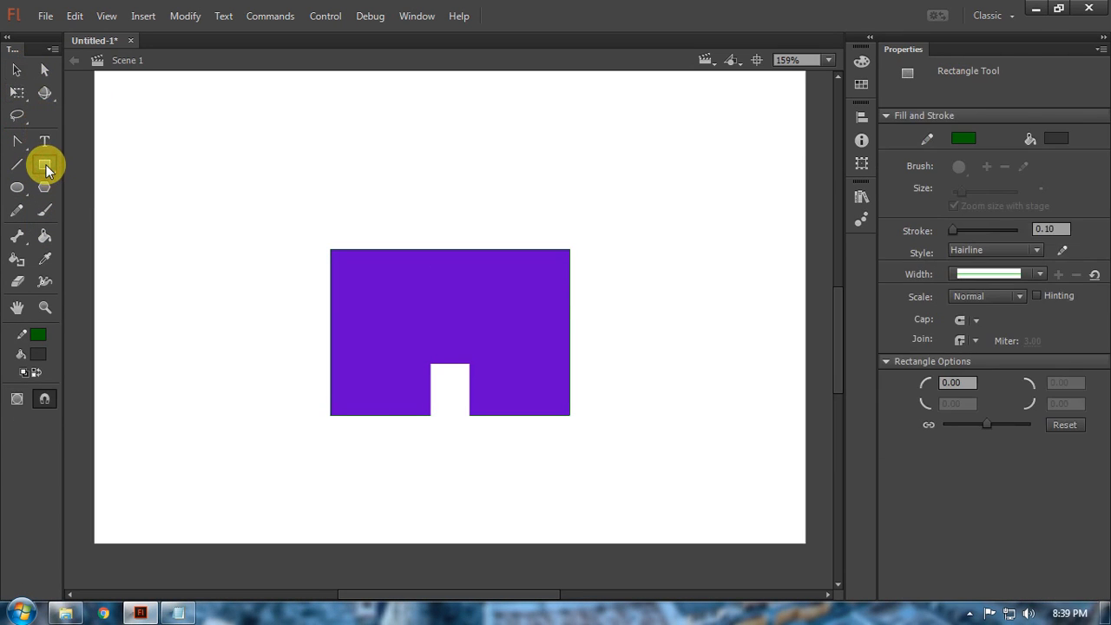
{"action": "left_click", "coordinate": [16, 69]}
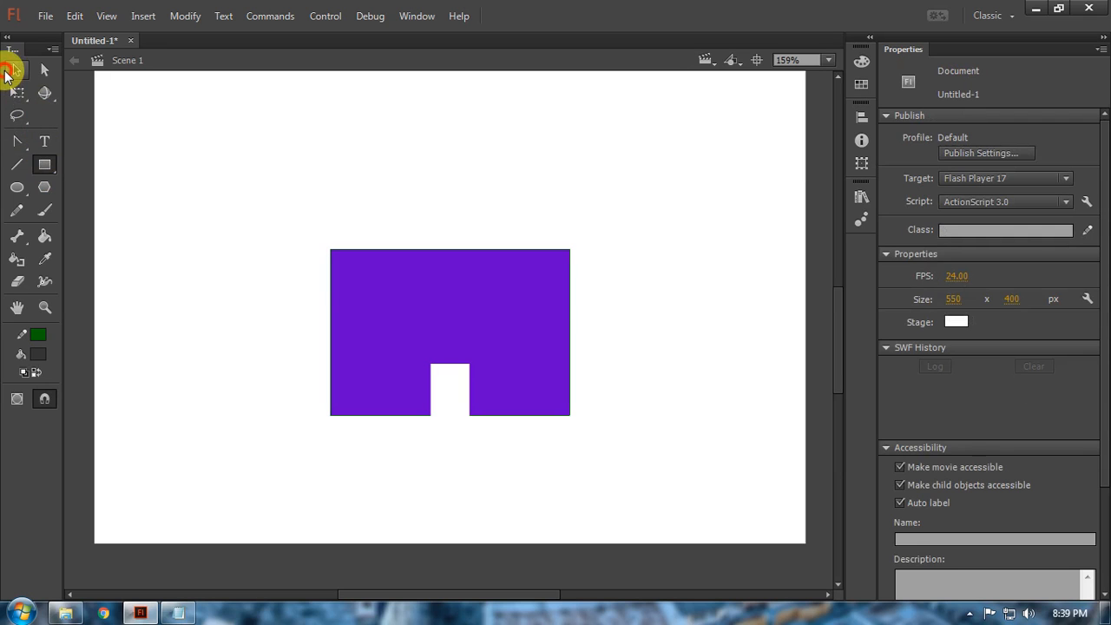
Step: Turn on Object Drawing and draw a triangle with the PolyStar tool, about 156 by 180 px, overlapping the purple shape's upper part
{"action": "left_click", "coordinate": [49, 160]}
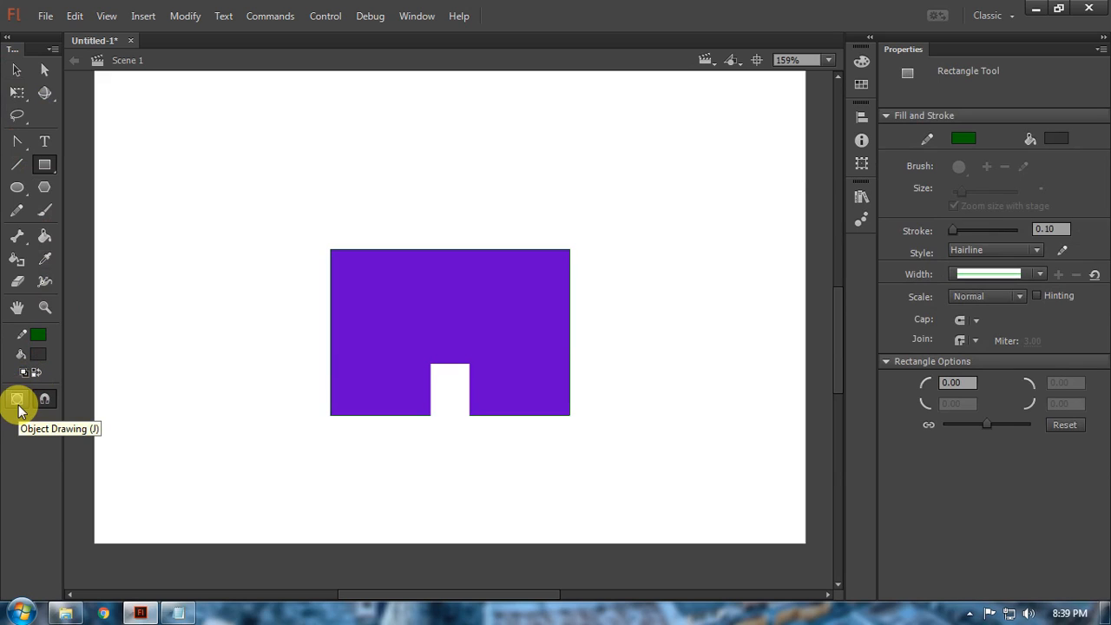
{"action": "left_click", "coordinate": [18, 405]}
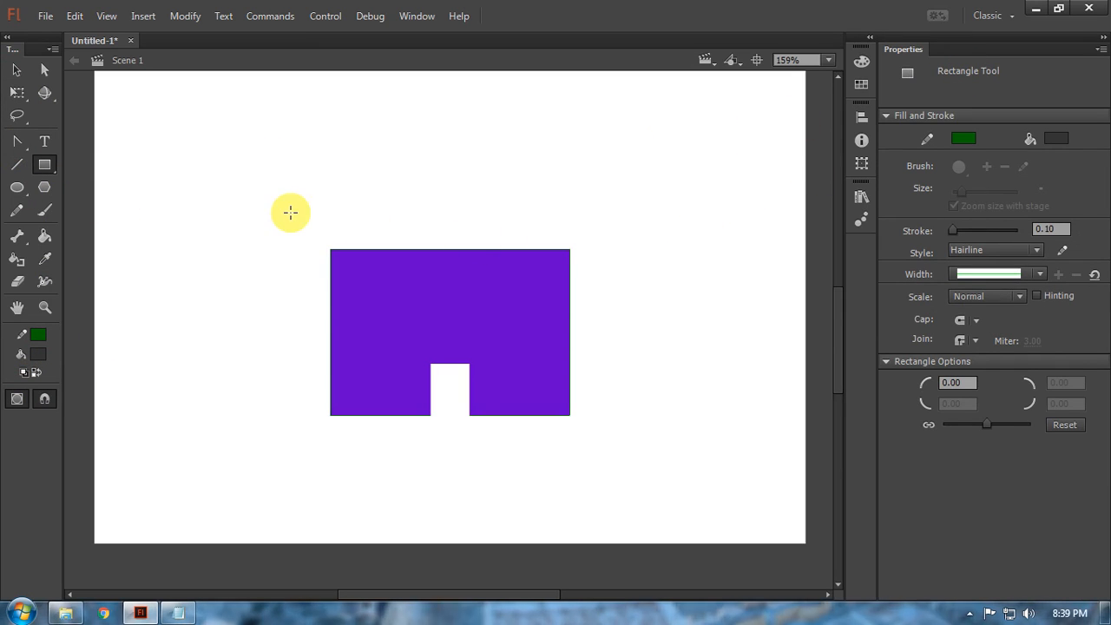
{"action": "left_click", "coordinate": [44, 186]}
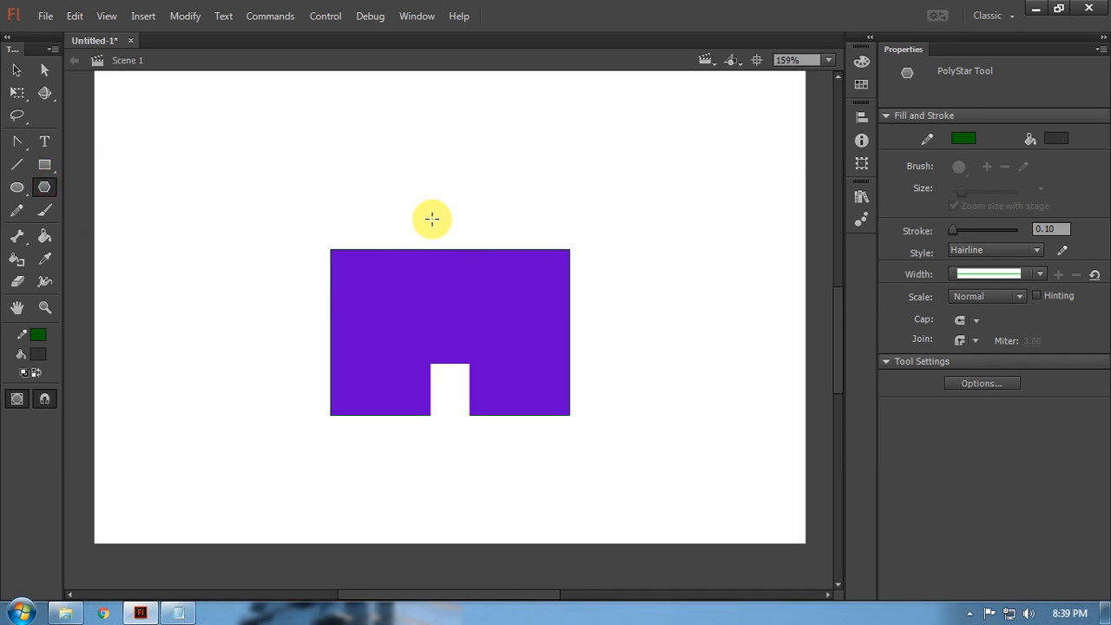
{"action": "left_click_drag", "start_coordinate": [382, 207], "coordinate": [492, 281]}
{"action": "key", "text": "v"}
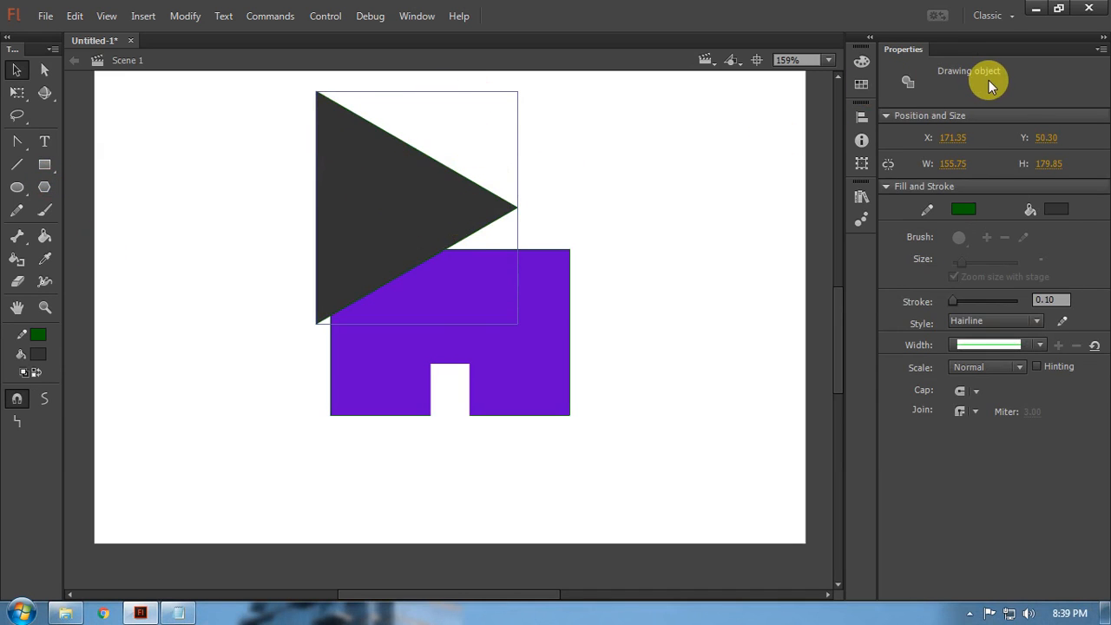
Step: Switch to the Notepad notes and add a Transform Tool line below Paint Bucket Tool in the Tools Shortcut list
{"action": "key", "text": "alt+Tab"}
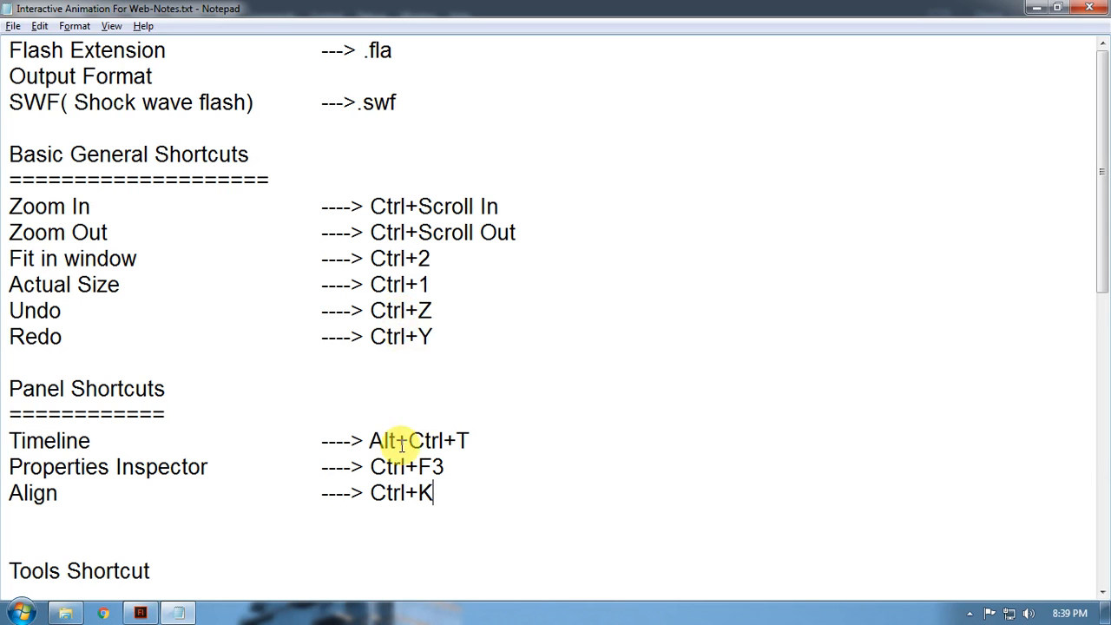
{"action": "scroll", "coordinate": [186, 402], "scroll_direction": "down", "scroll_amount": 1}
{"action": "scroll", "coordinate": [432, 434], "scroll_direction": "down", "scroll_amount": 3}
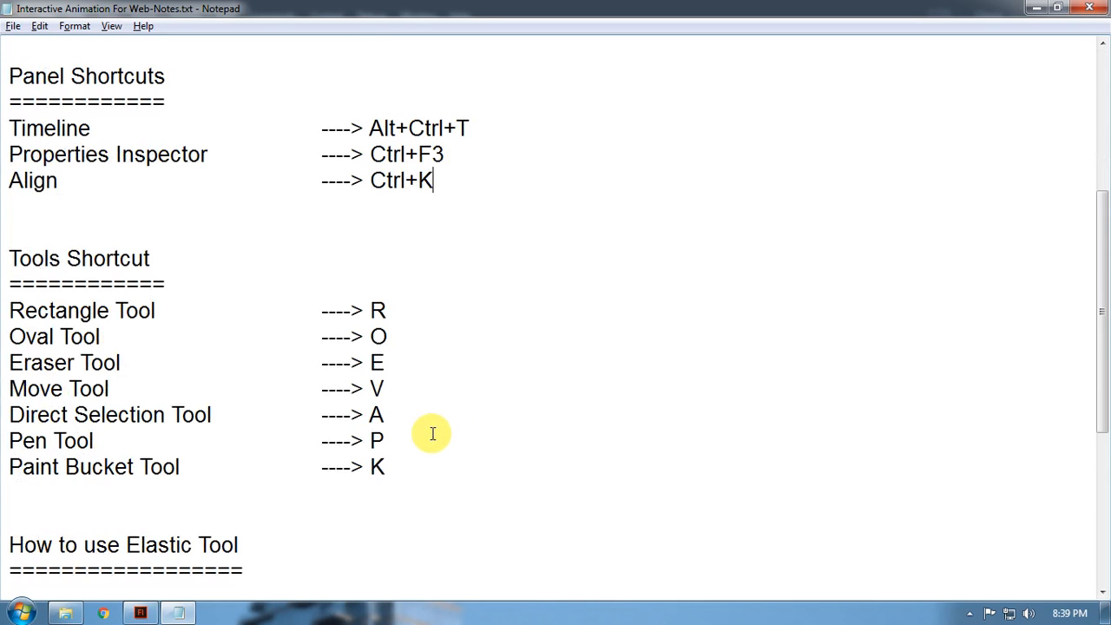
{"action": "left_click", "coordinate": [404, 466]}
{"action": "key", "text": "Return"}
{"action": "type", "text": "Tra"}
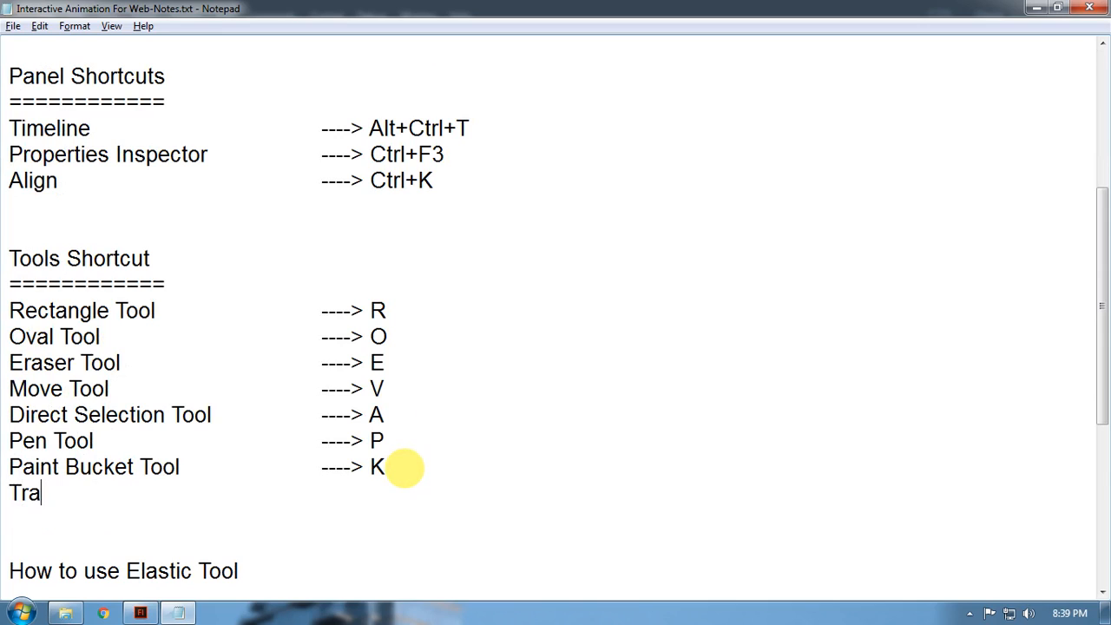
{"action": "type", "text": "nsformTool"}
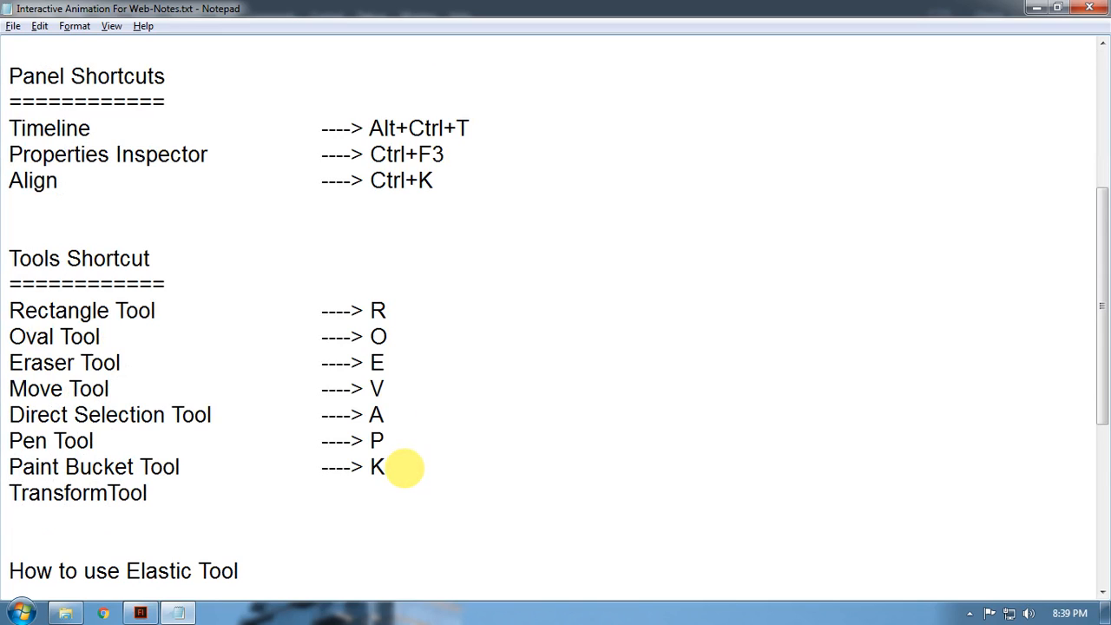
{"action": "key", "text": "Left"}
{"action": "key", "text": "Left"}
{"action": "key", "text": "Left"}
{"action": "key", "text": "Left"}
{"action": "key", "text": "Right"}
{"action": "key", "text": "Right"}
{"action": "key", "text": "Right"}
{"action": "key", "text": "Right"}
Step: Complete the Transform Tool line with an aligned "---->" arrow and the shortcut Q
{"action": "key", "text": "Tab"}
{"action": "key", "text": "Tab"}
{"action": "key", "text": "Tab"}
{"action": "type", "text": "----"}
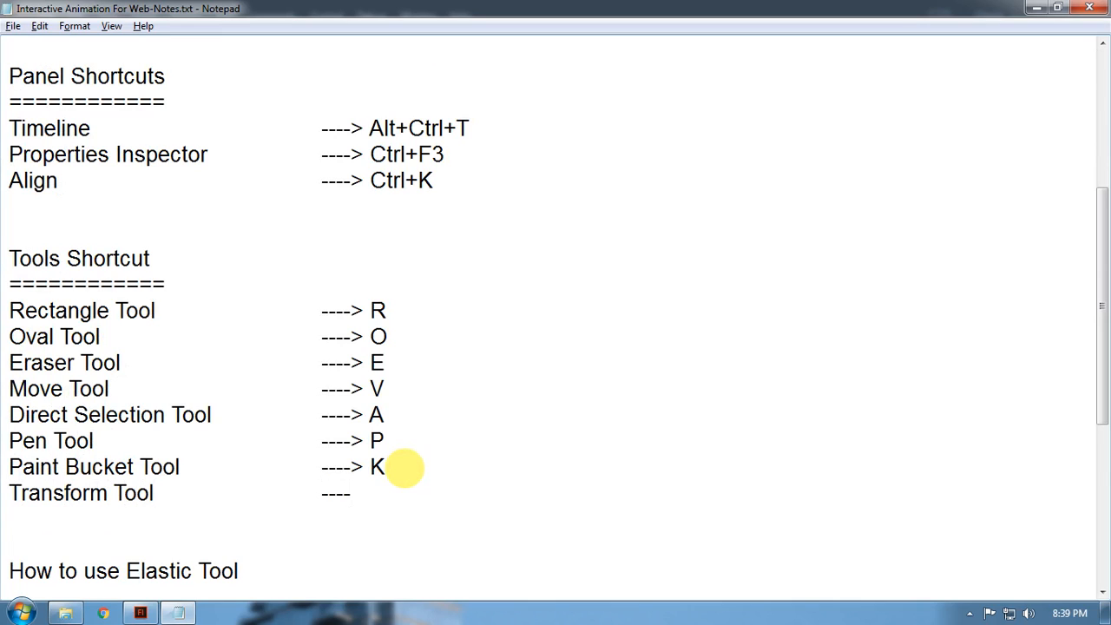
{"action": "type", "text": ">"}
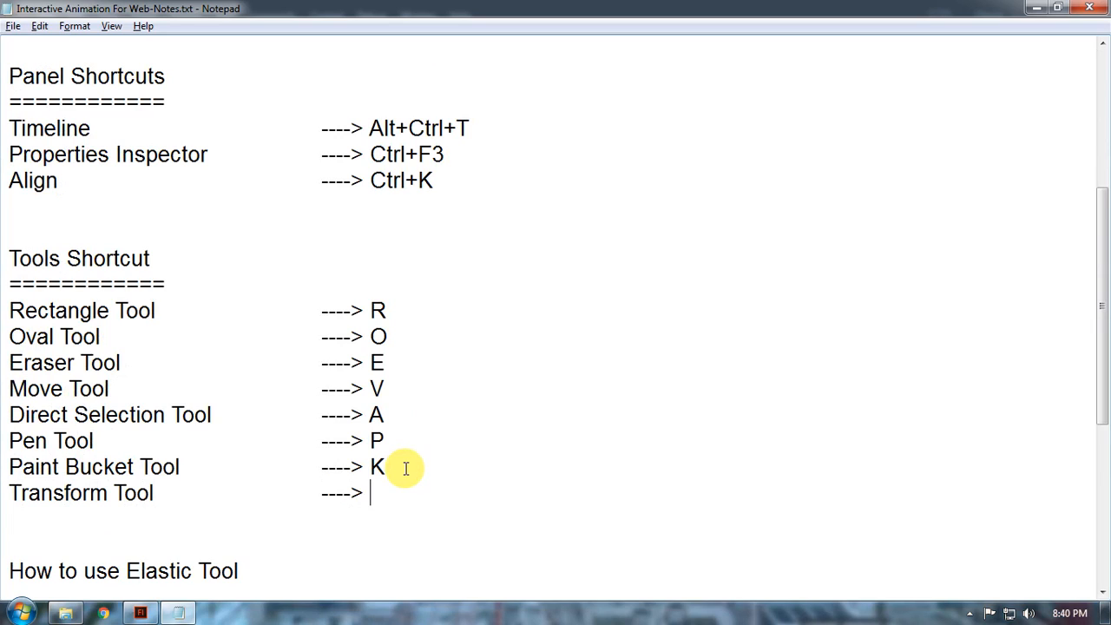
{"action": "type", "text": "q"}
{"action": "key", "text": "BackSpace"}
{"action": "type", "text": "Q"}
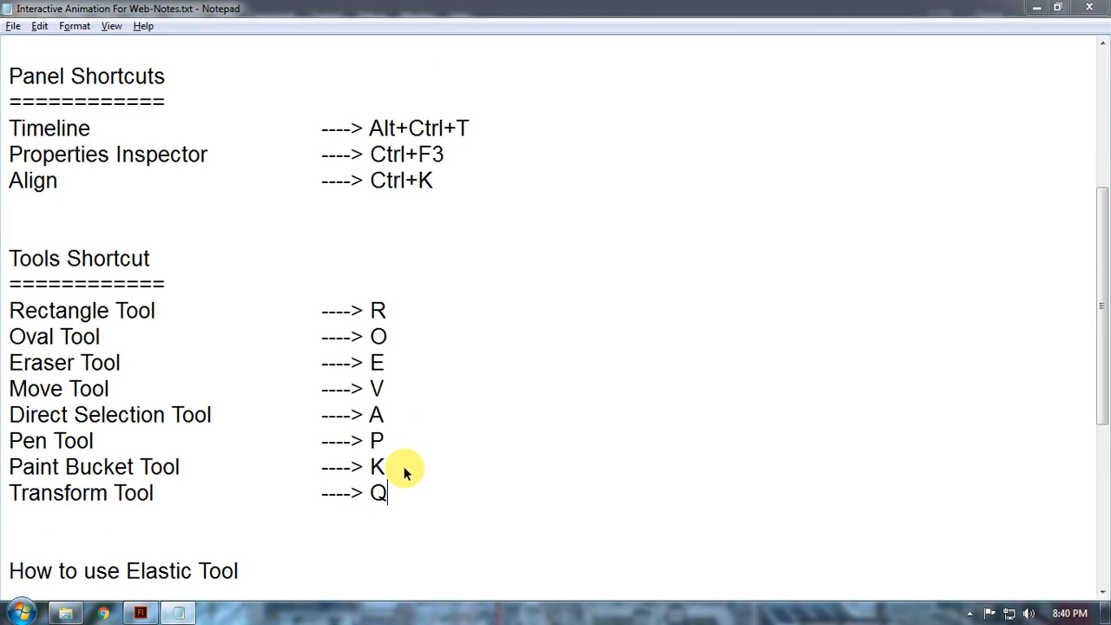
Step: Switch back to Flash Professional, rotate the triangle 90 degrees counterclockwise to point up, and enlarge it to about 223 by 193 px
{"action": "key", "text": "alt+Tab"}
{"action": "key", "text": "q"}
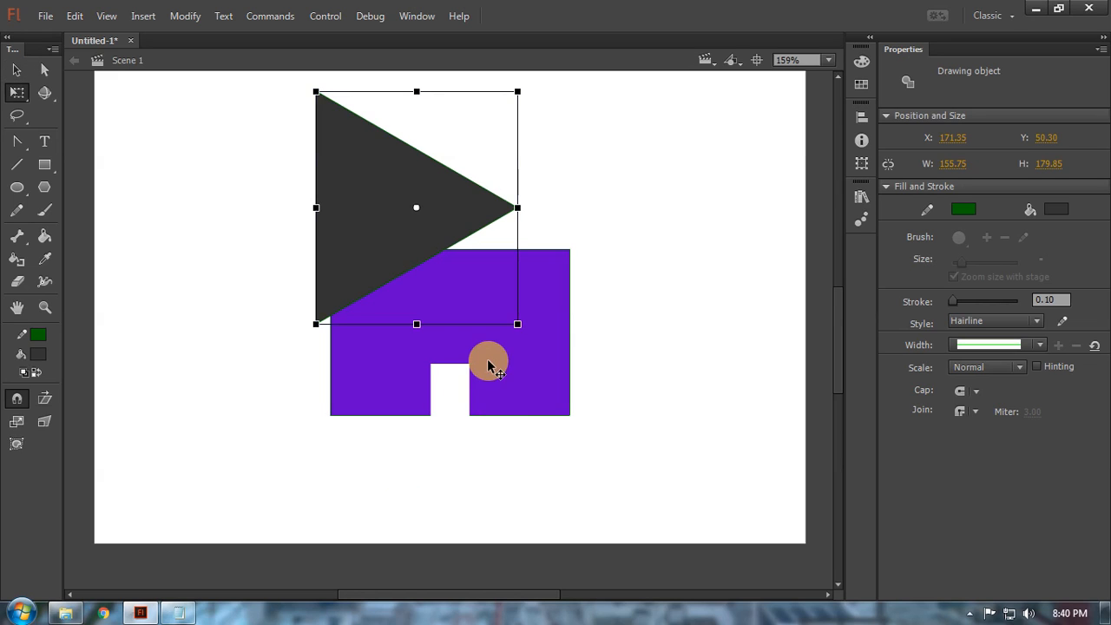
{"action": "left_click_drag", "start_coordinate": [578, 290], "coordinate": [599, 137]}
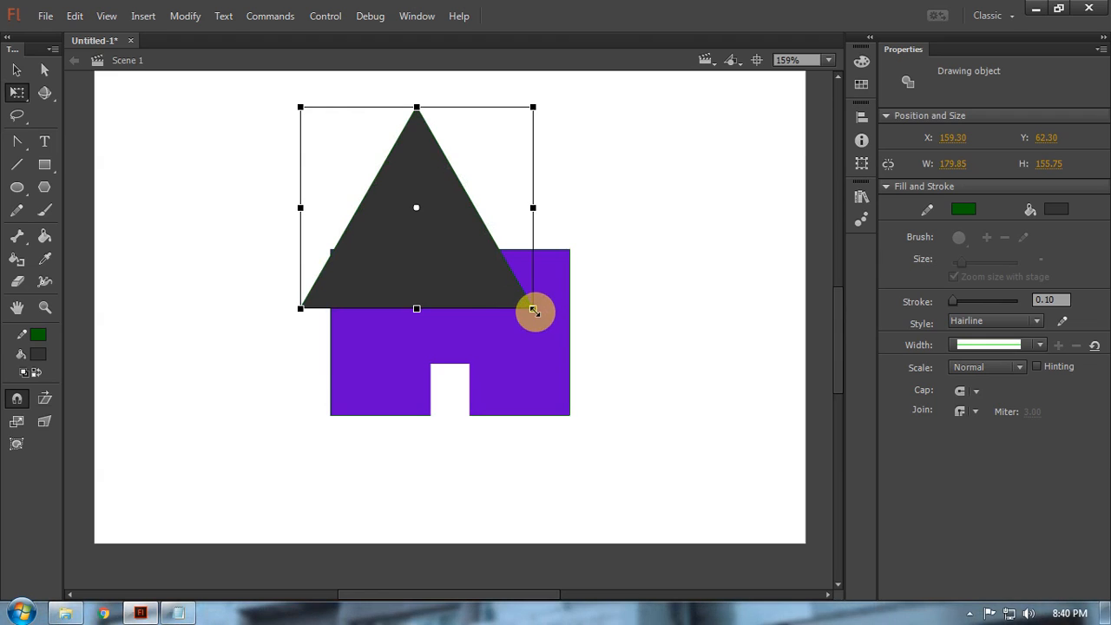
{"action": "left_click_drag", "start_coordinate": [529, 308], "coordinate": [588, 361]}
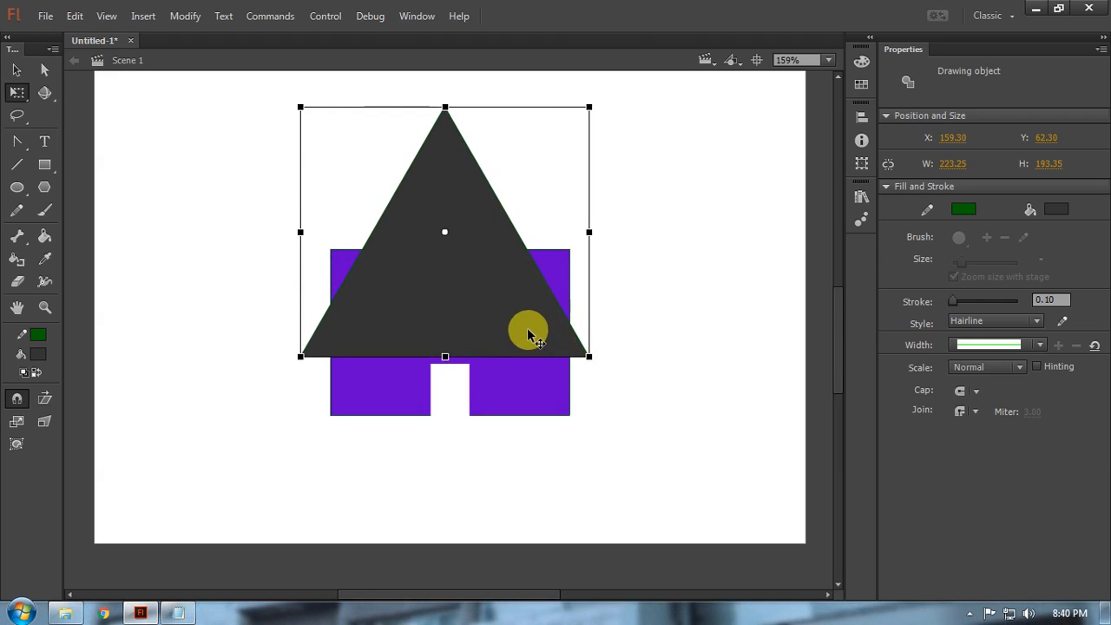
Step: Move the purple house body straight down to about Y 242, and centre the triangle horizontally on the stage
{"action": "left_click_drag", "start_coordinate": [512, 386], "coordinate": [509, 477]}
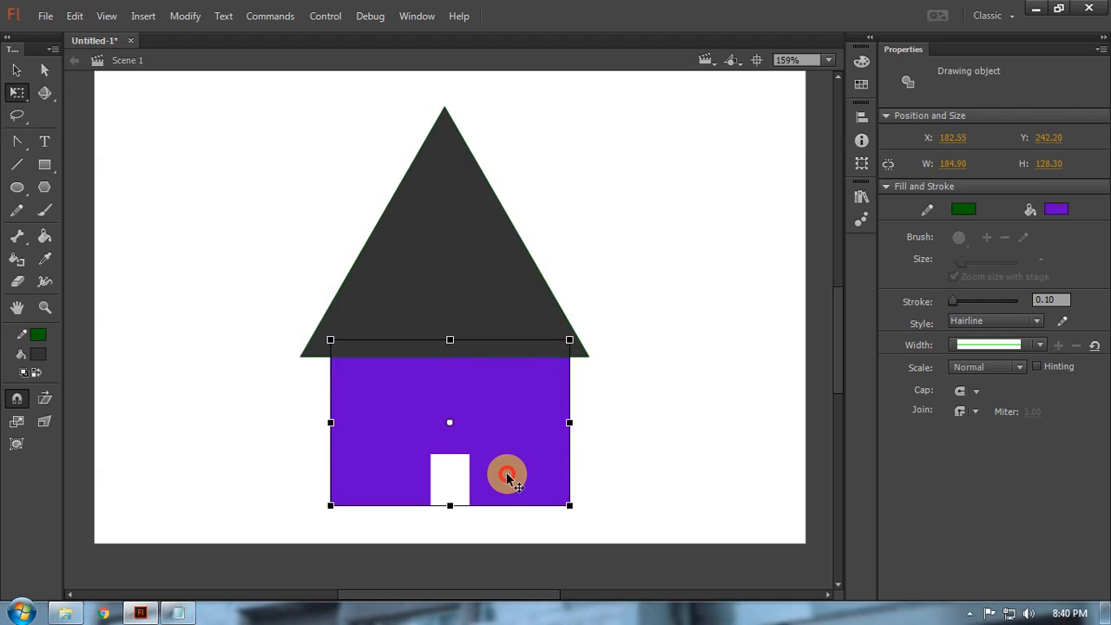
{"action": "left_click", "coordinate": [444, 267]}
{"action": "key", "text": "ctrl+k"}
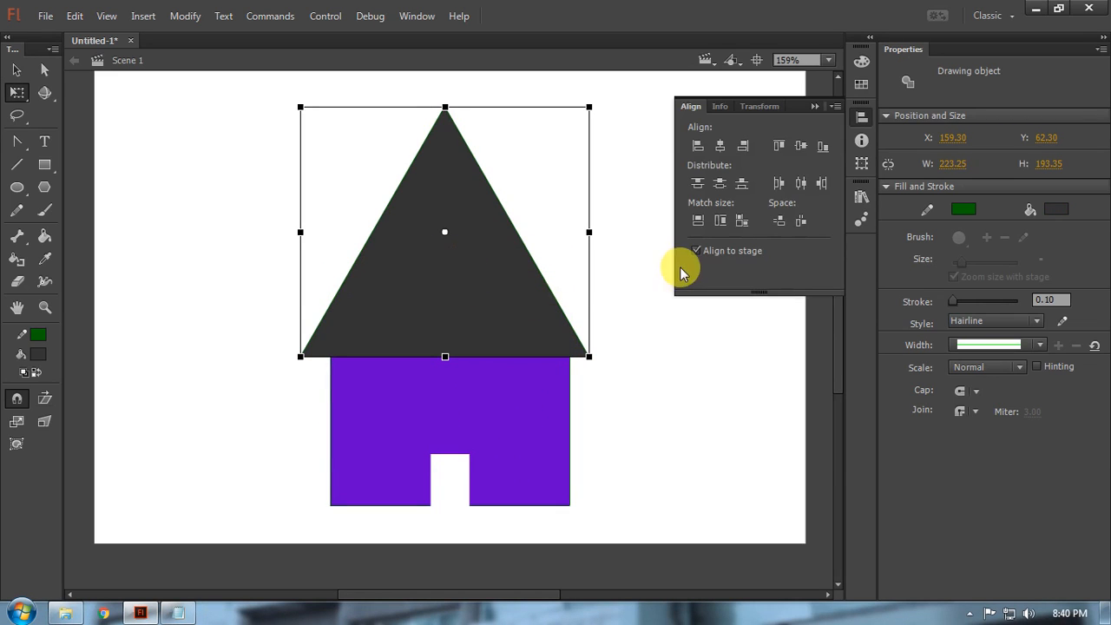
{"action": "left_click", "coordinate": [720, 146]}
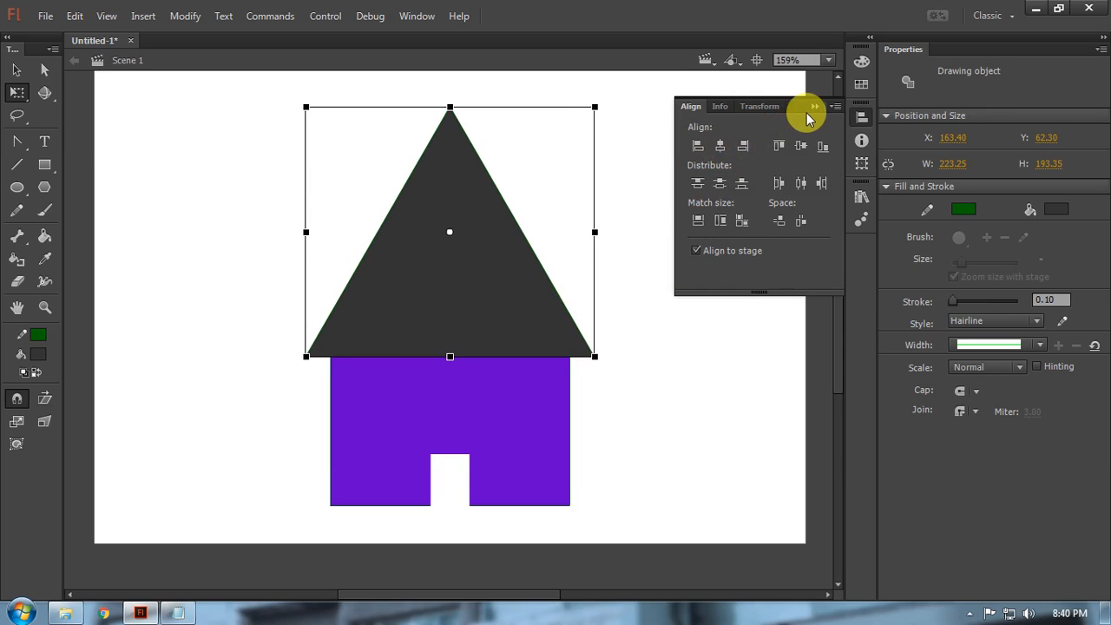
{"action": "left_click", "coordinate": [809, 109]}
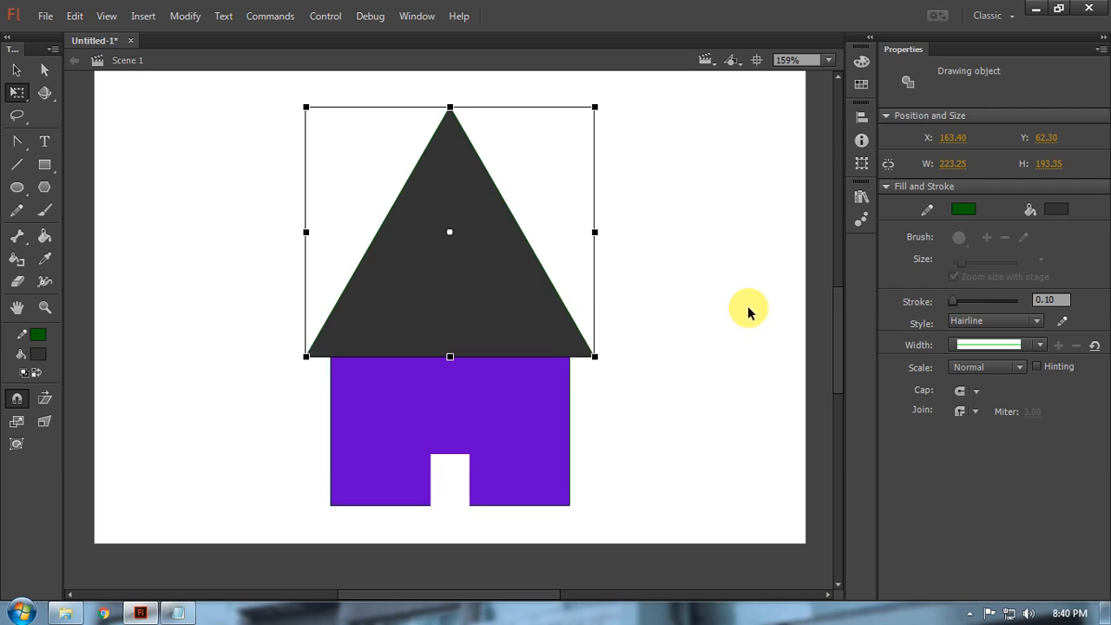
Step: Change the triangle roof's fill to dark navy blue and deselect it
{"action": "left_click", "coordinate": [1056, 209]}
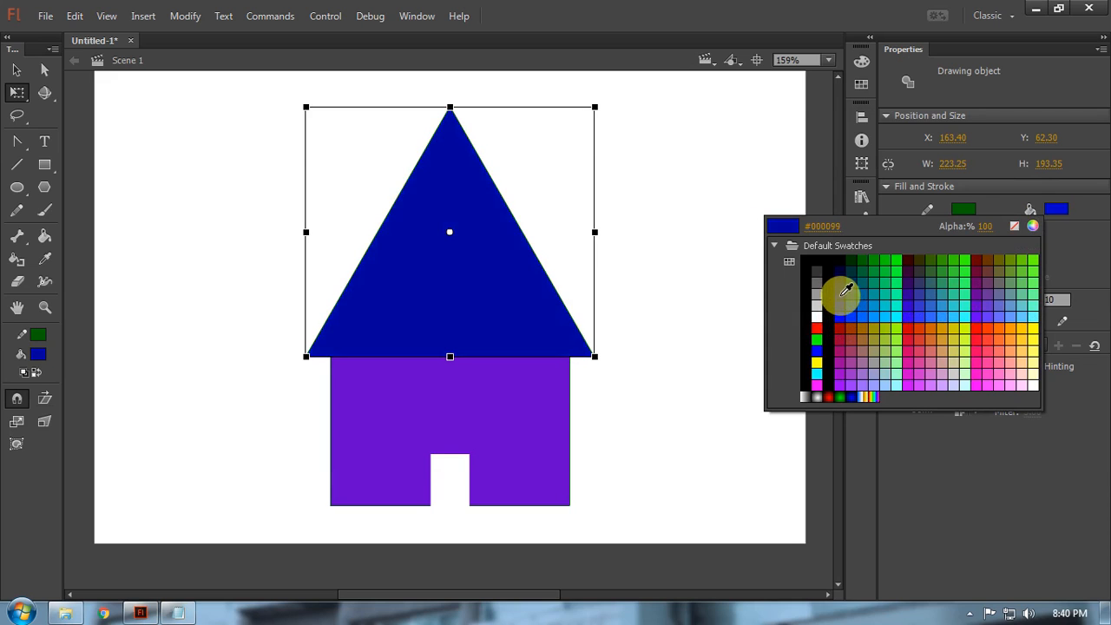
{"action": "left_click", "coordinate": [846, 275]}
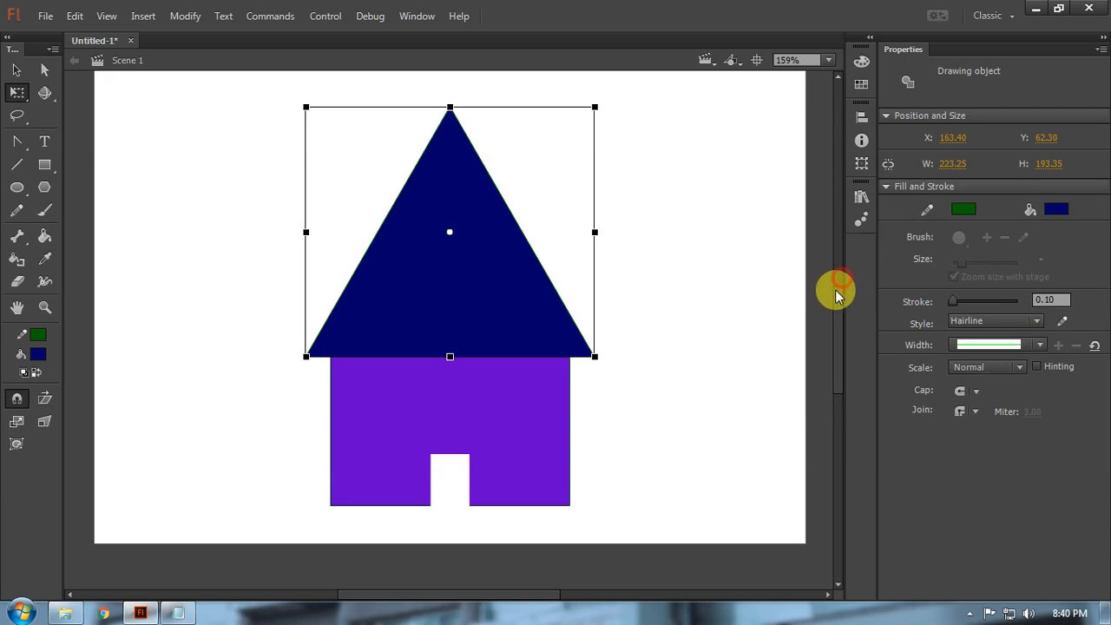
{"action": "left_click", "coordinate": [692, 270]}
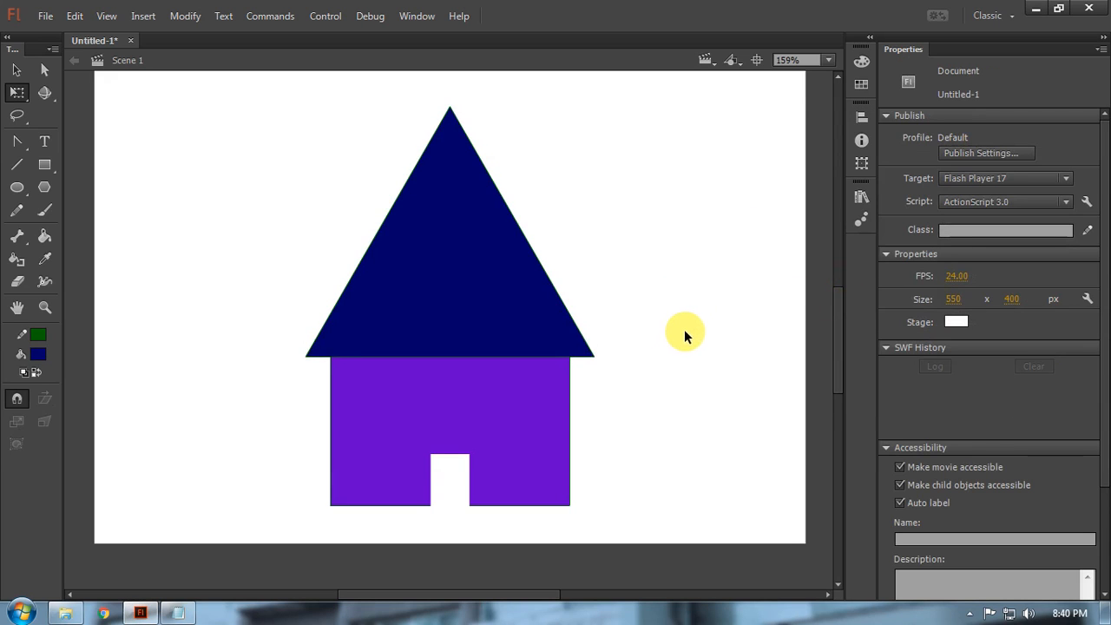
{"action": "left_click_drag", "start_coordinate": [686, 324], "coordinate": [198, 425]}
{"action": "left_click", "coordinate": [651, 407]}
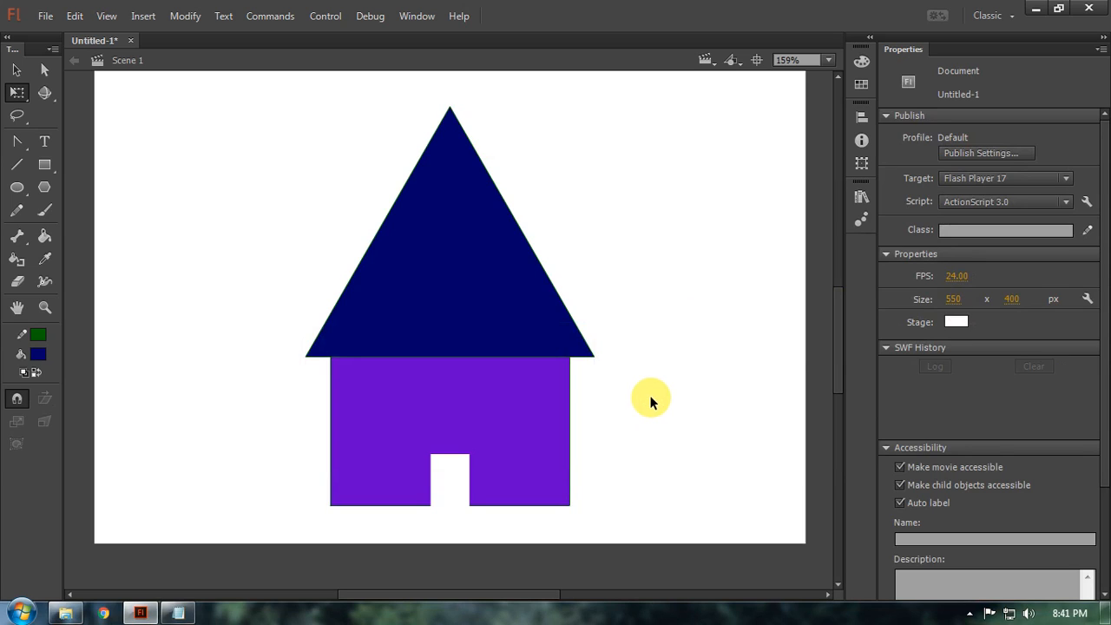
Step: Draw a narrow upright oval of about 8 by 21 px on the empty stage left of the house
{"action": "left_click_drag", "start_coordinate": [197, 287], "coordinate": [421, 535]}
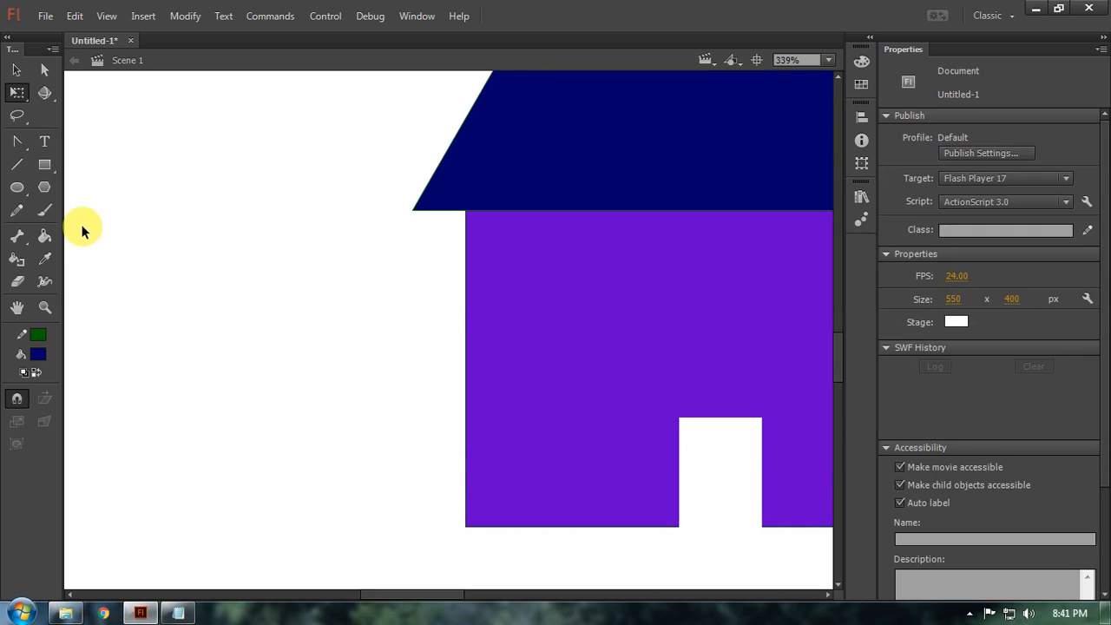
{"action": "left_click", "coordinate": [18, 187]}
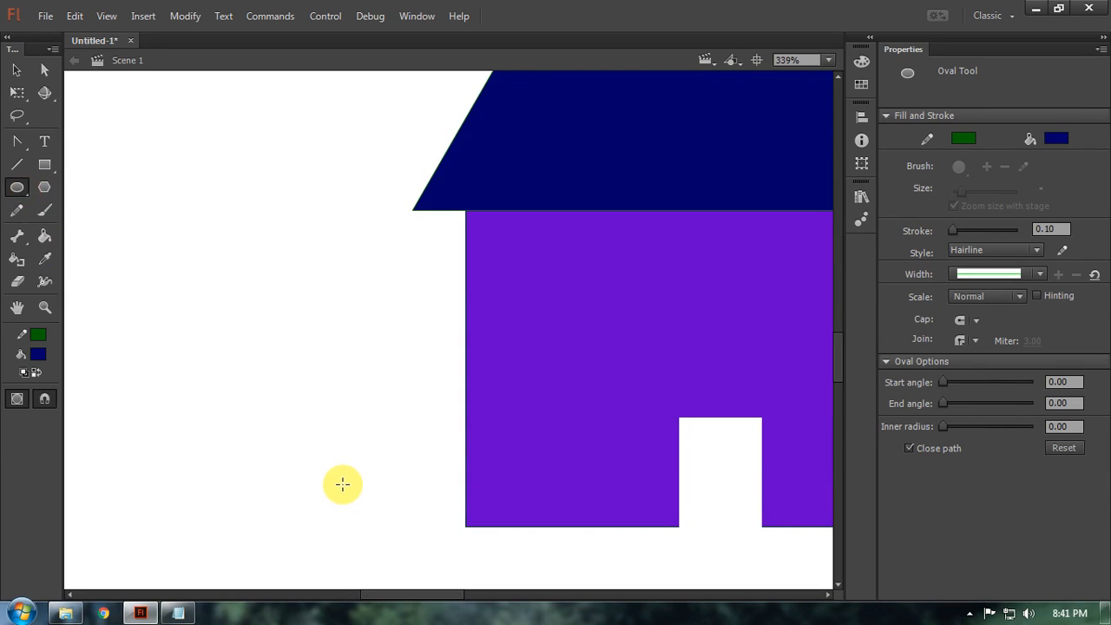
{"action": "mouse_move", "coordinate": [330, 499]}
{"action": "left_mouse_down"}
{"action": "mouse_move", "coordinate": [368, 444]}
{"action": "mouse_move", "coordinate": [353, 440]}
{"action": "left_mouse_up"}
Step: Set the oval's transformation point at its bottom end and rotate it clockwise so it leans right
{"action": "key", "text": "q"}
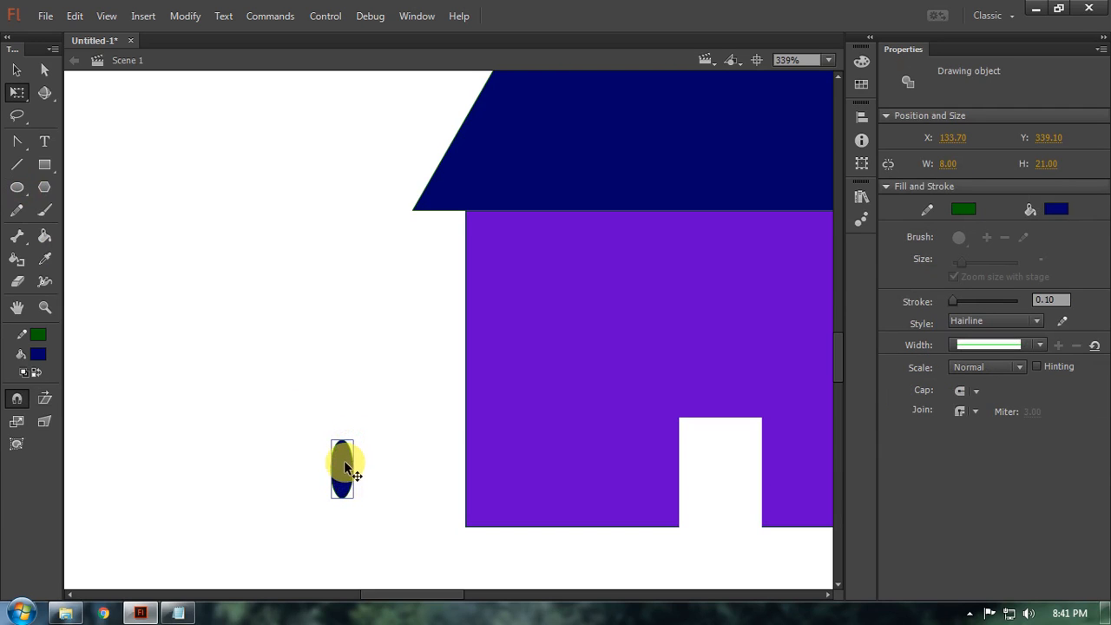
{"action": "left_click_drag", "start_coordinate": [343, 496], "coordinate": [347, 501]}
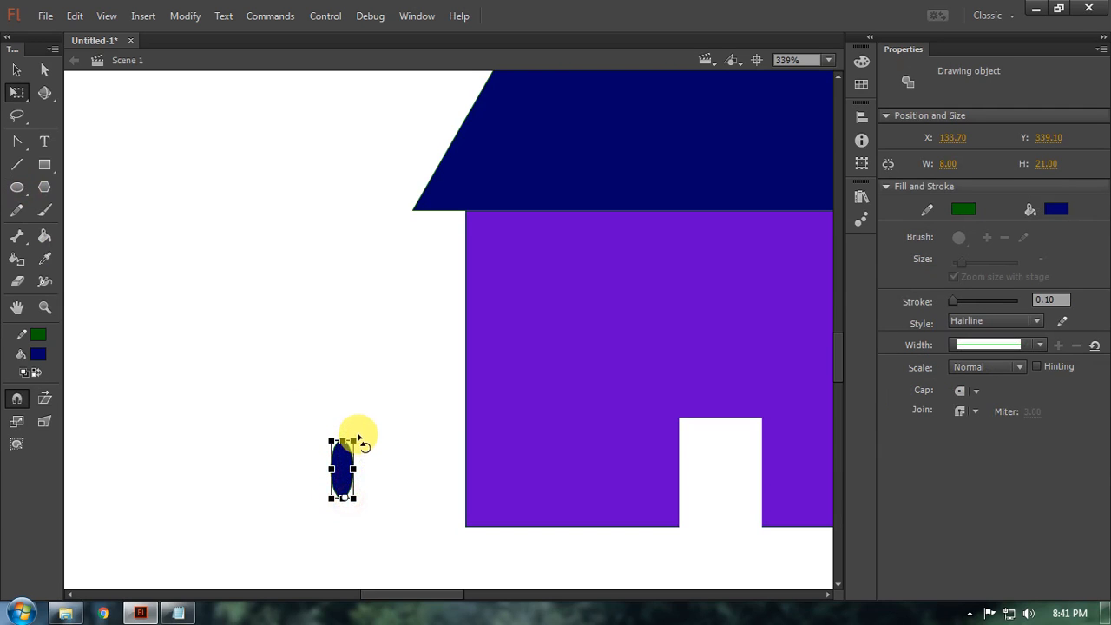
{"action": "left_click_drag", "start_coordinate": [355, 434], "coordinate": [388, 447]}
{"action": "left_click", "coordinate": [397, 506]}
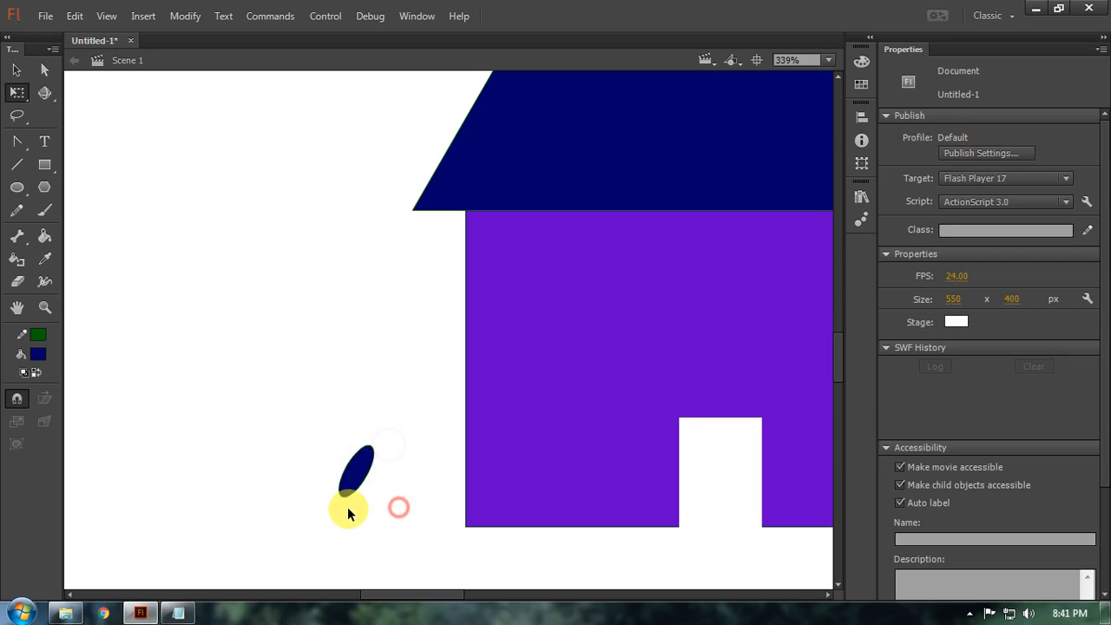
Step: Duplicate the tilted oval twice, staggering the overlapping copies up and to the left
{"action": "scroll", "coordinate": [347, 509], "scroll_direction": "up", "scroll_amount": 3}
{"action": "mouse_move", "coordinate": [447, 433]}
{"action": "left_mouse_down"}
{"action": "mouse_move", "coordinate": [404, 398]}
{"action": "mouse_move", "coordinate": [405, 373]}
{"action": "mouse_move", "coordinate": [415, 380]}
{"action": "mouse_move", "coordinate": [379, 310]}
{"action": "left_mouse_up"}
{"action": "left_click", "coordinate": [526, 452]}
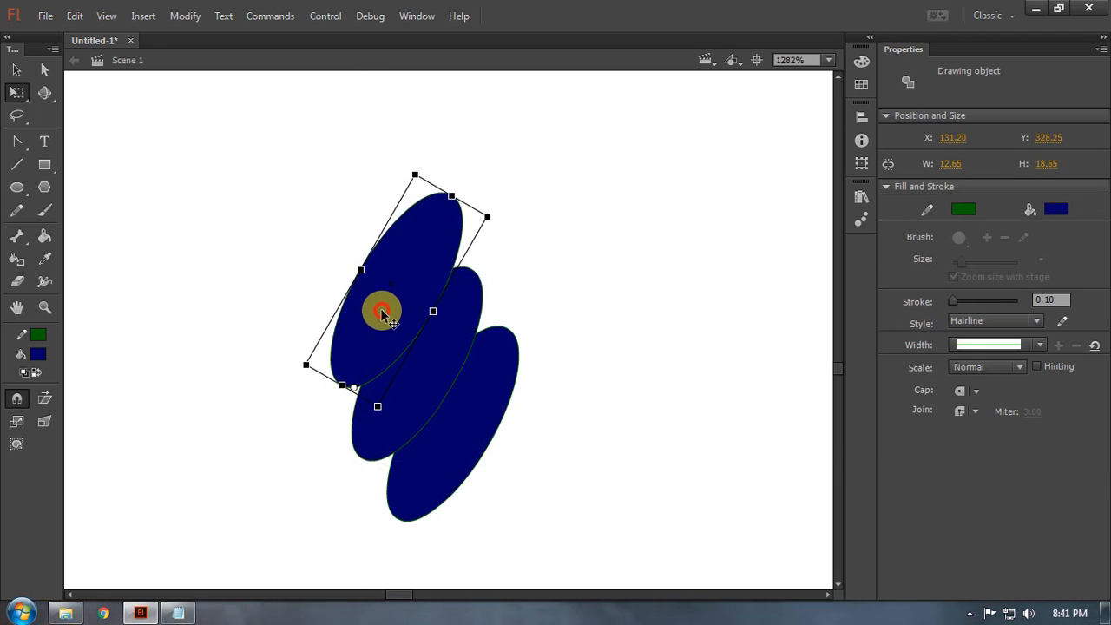
{"action": "left_click", "coordinate": [555, 443]}
{"action": "left_click_drag", "start_coordinate": [563, 443], "coordinate": [665, 435]}
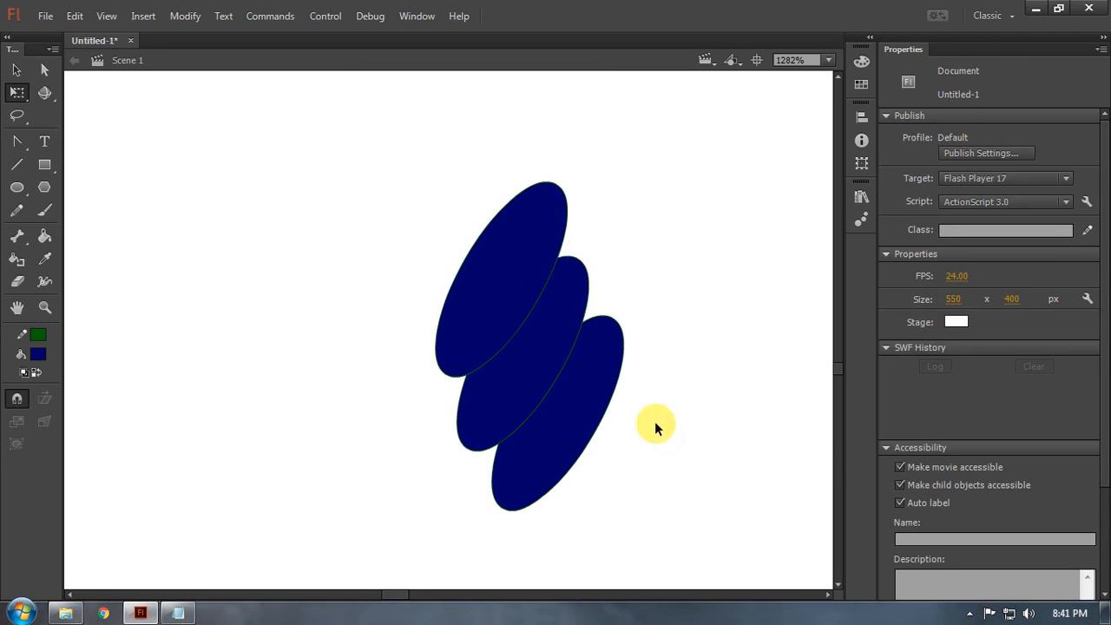
Step: Shift the middle and uppermost ovals slightly up and to the right so the stack is closer to vertical
{"action": "left_click_drag", "start_coordinate": [553, 348], "coordinate": [578, 325]}
{"action": "left_click", "coordinate": [725, 363]}
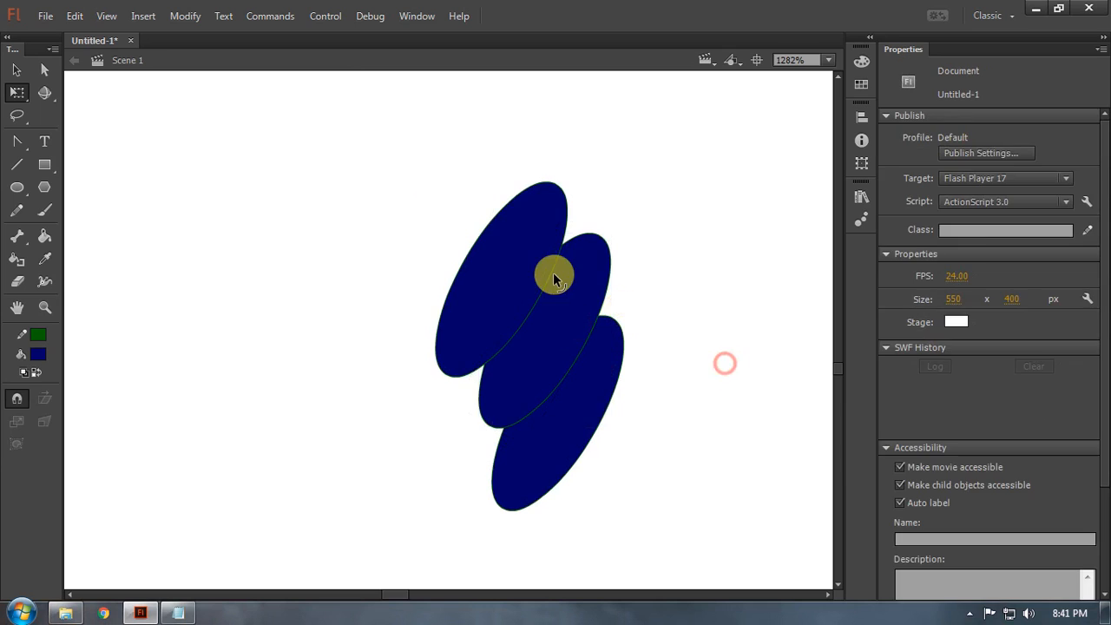
{"action": "left_click_drag", "start_coordinate": [538, 256], "coordinate": [554, 241]}
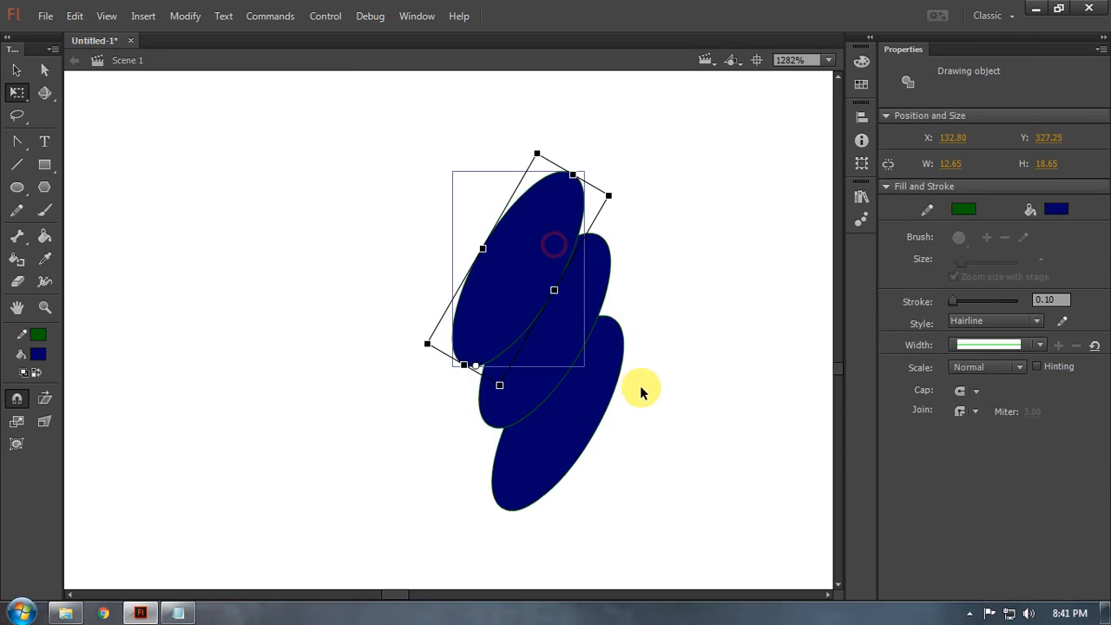
{"action": "left_click", "coordinate": [641, 392]}
{"action": "left_click", "coordinate": [590, 384]}
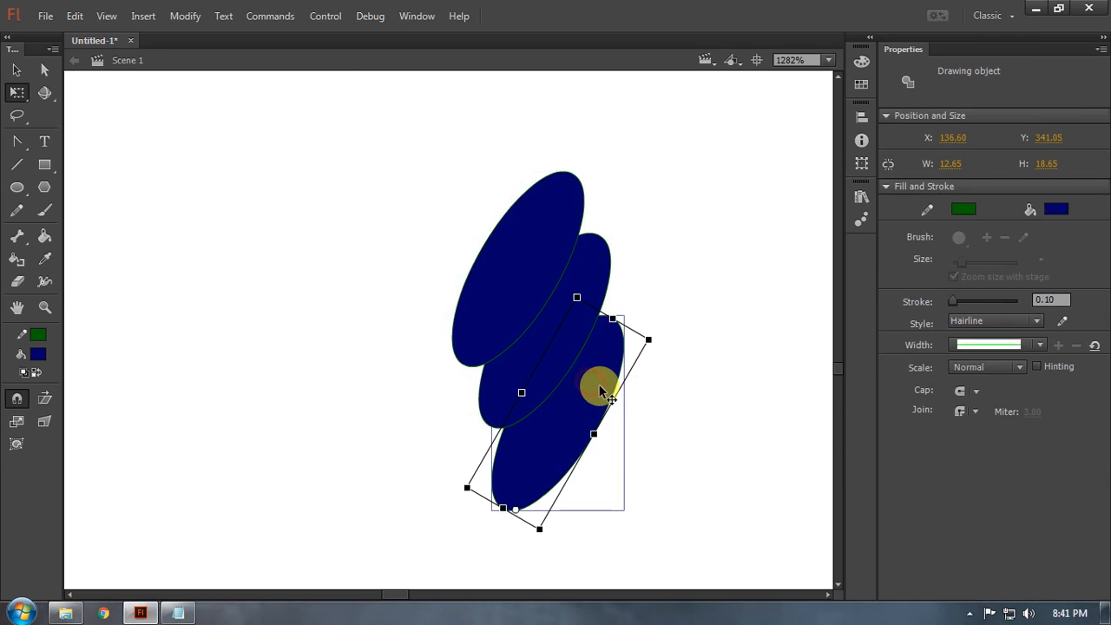
{"action": "left_click", "coordinate": [657, 406]}
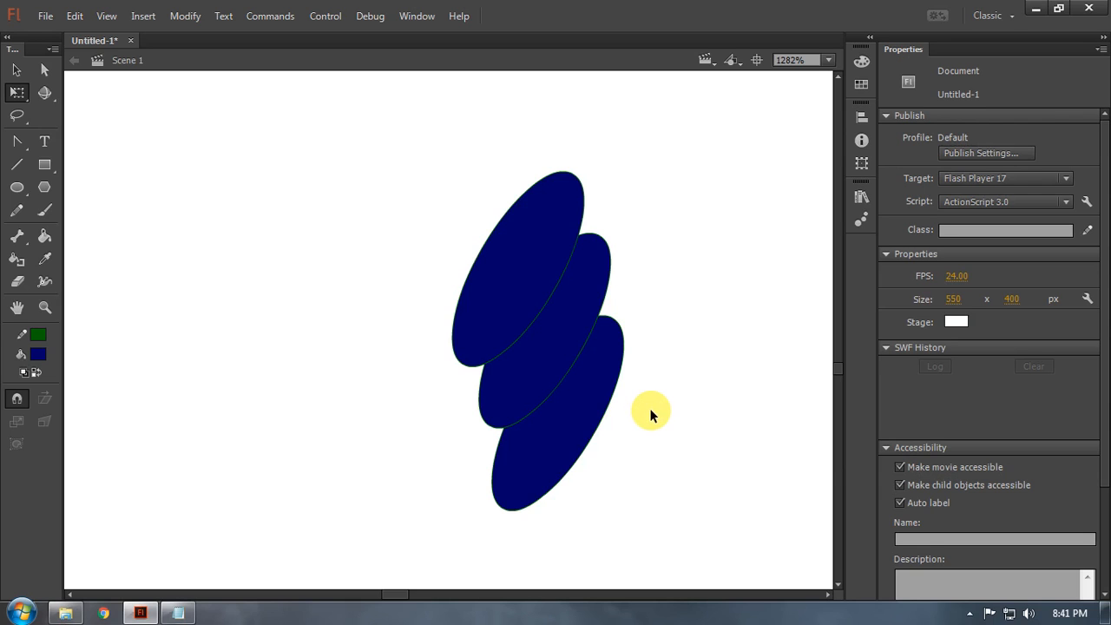
Step: Duplicate the uppermost oval up and to the left to add a fourth overlapping oval to the stack
{"action": "left_click_drag", "start_coordinate": [659, 373], "coordinate": [666, 430]}
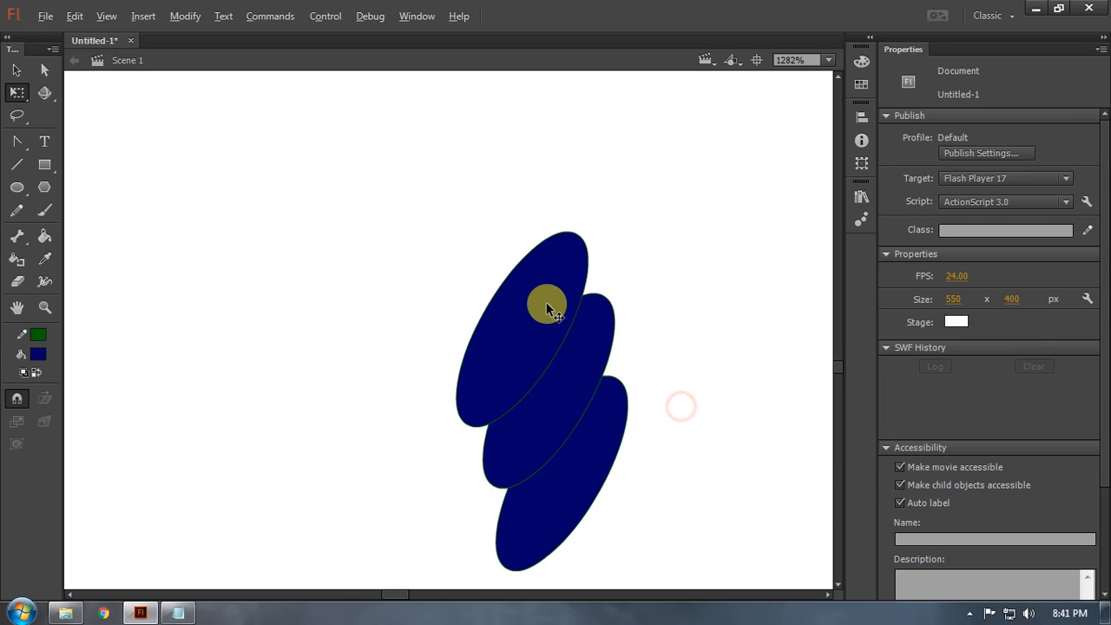
{"action": "left_click_drag", "start_coordinate": [546, 304], "coordinate": [522, 240]}
{"action": "left_click", "coordinate": [694, 381]}
{"action": "scroll", "coordinate": [662, 377], "scroll_direction": "down", "scroll_amount": 3}
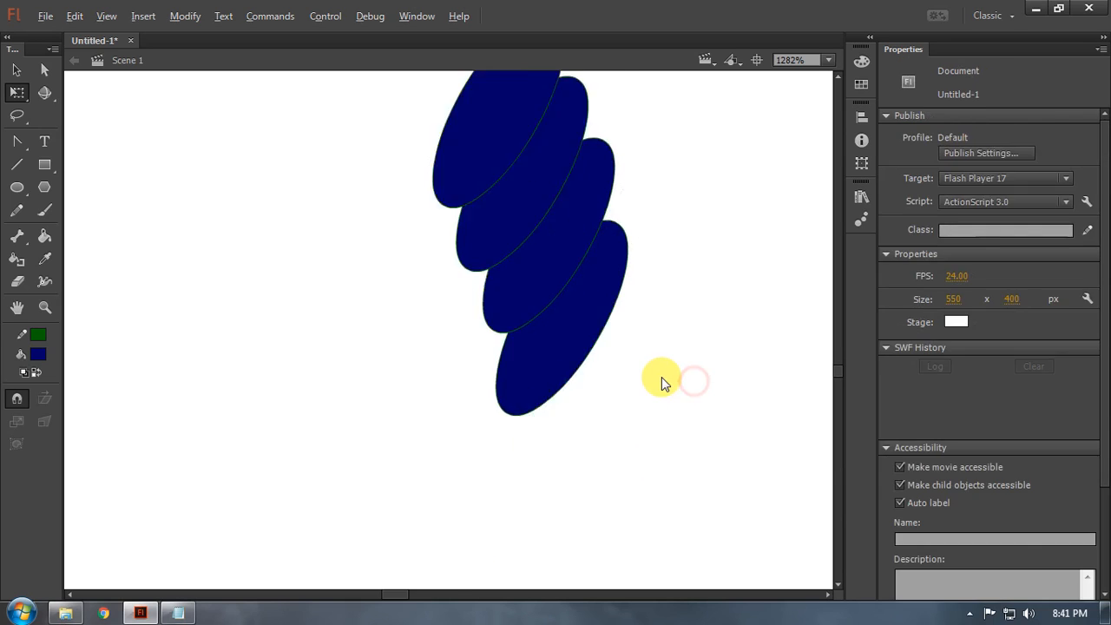
{"action": "scroll", "coordinate": [661, 382], "scroll_direction": "down", "scroll_amount": 3}
{"action": "left_click_drag", "start_coordinate": [631, 235], "coordinate": [631, 450]}
{"action": "scroll", "coordinate": [651, 333], "scroll_direction": "down", "scroll_amount": 2}
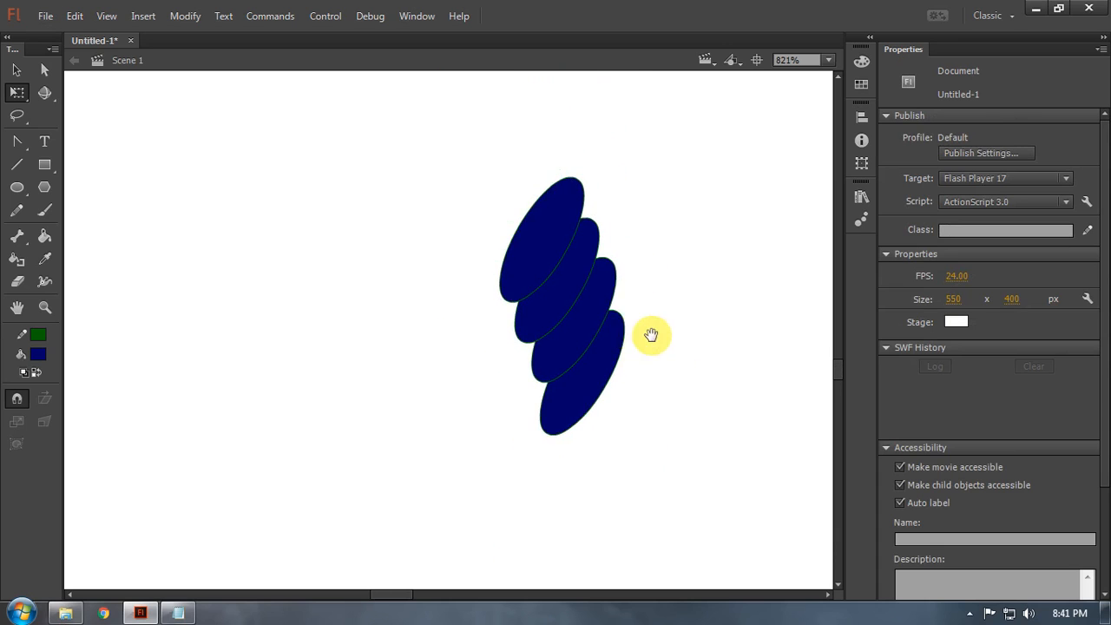
Step: Duplicate the stack of four ovals to its left and flip the copy horizontally
{"action": "left_click_drag", "start_coordinate": [651, 337], "coordinate": [631, 374]}
{"action": "left_click_drag", "start_coordinate": [620, 457], "coordinate": [500, 214]}
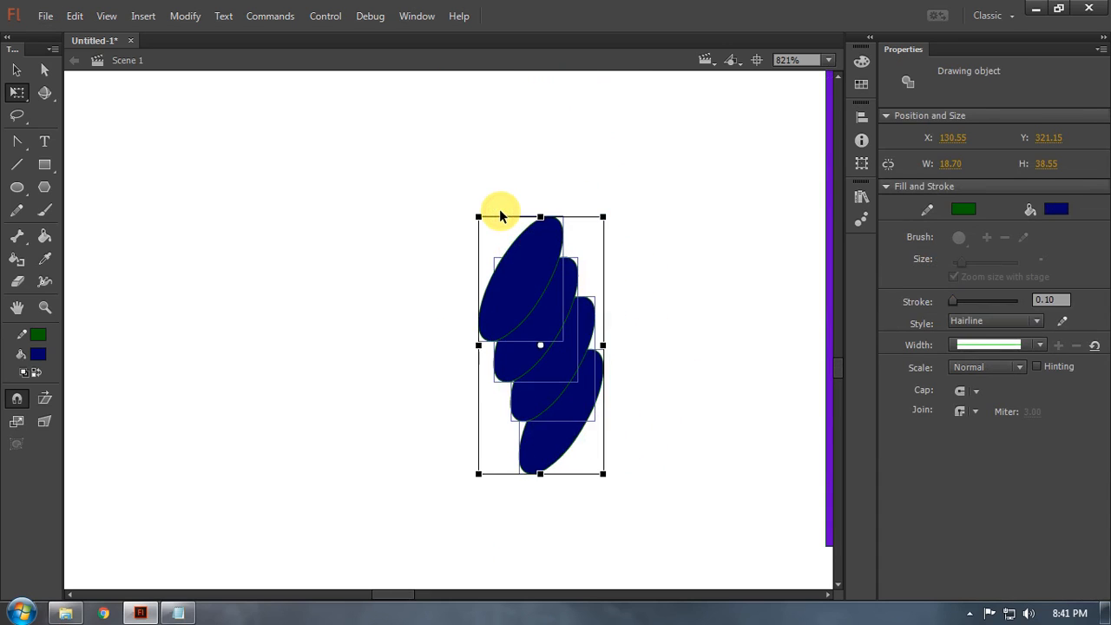
{"action": "key", "text": "ctrl+c"}
{"action": "key", "text": "ctrl+v"}
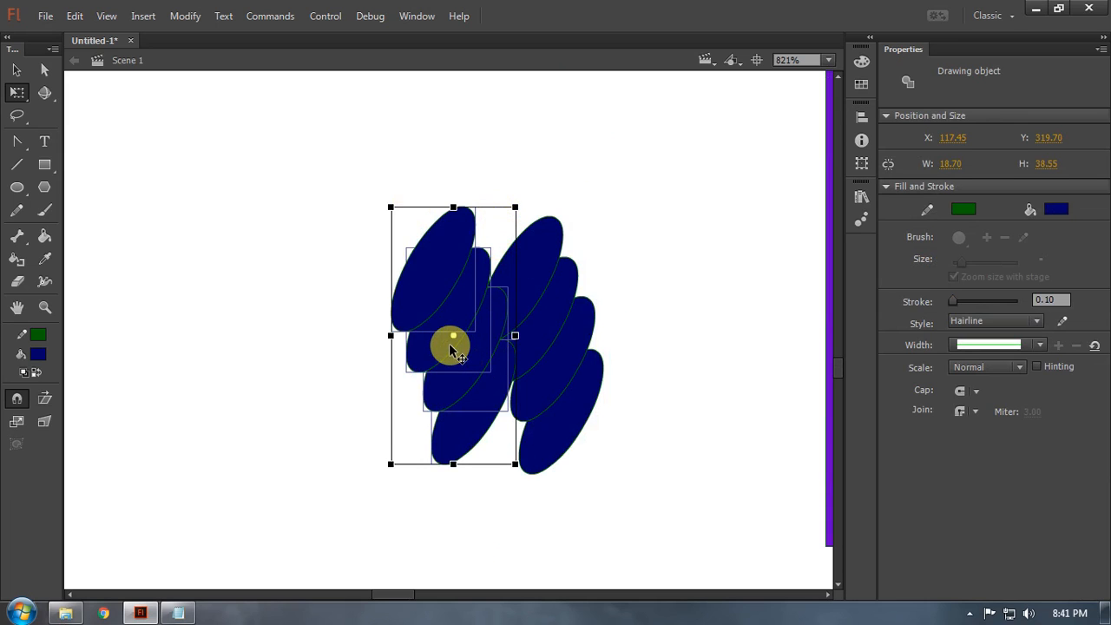
{"action": "left_click", "coordinate": [185, 15]}
{"action": "mouse_move", "coordinate": [248, 178]}
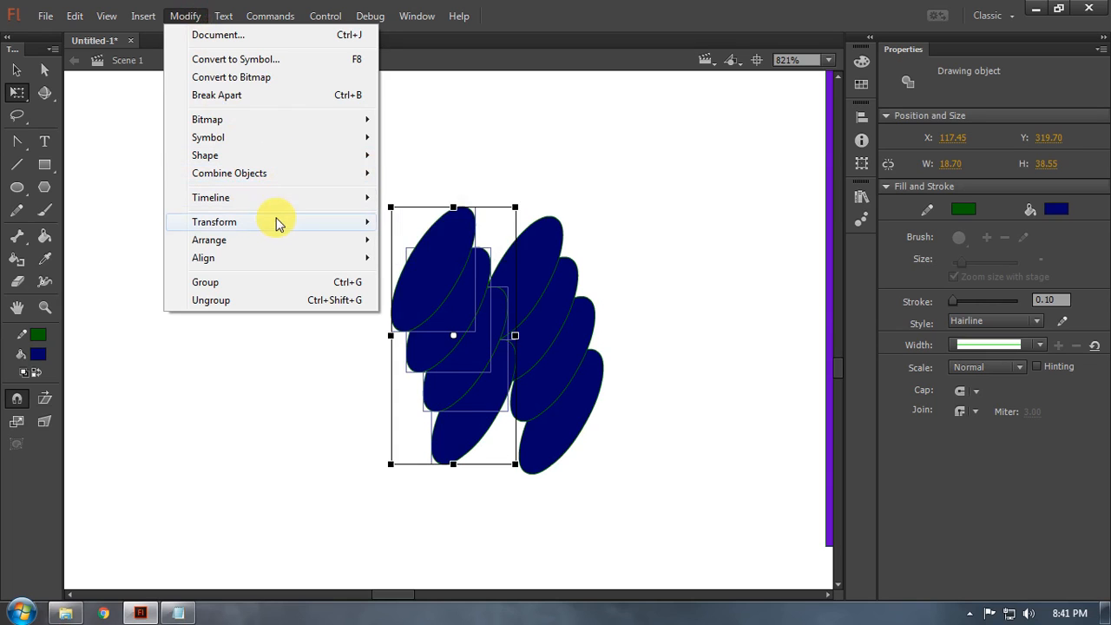
{"action": "mouse_move", "coordinate": [272, 223]}
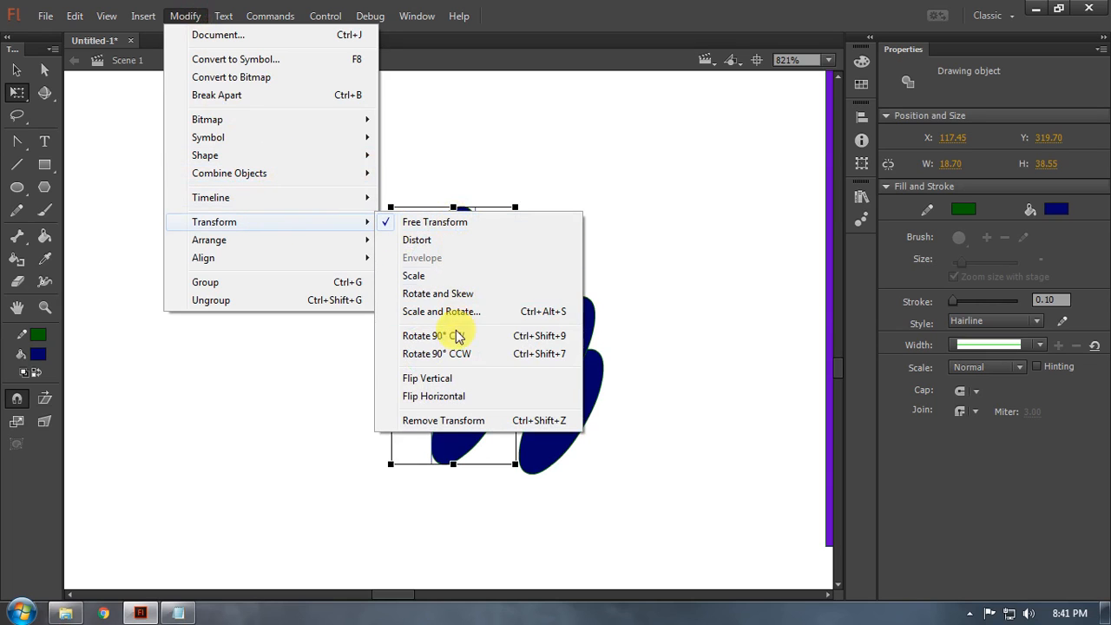
{"action": "left_click", "coordinate": [458, 399]}
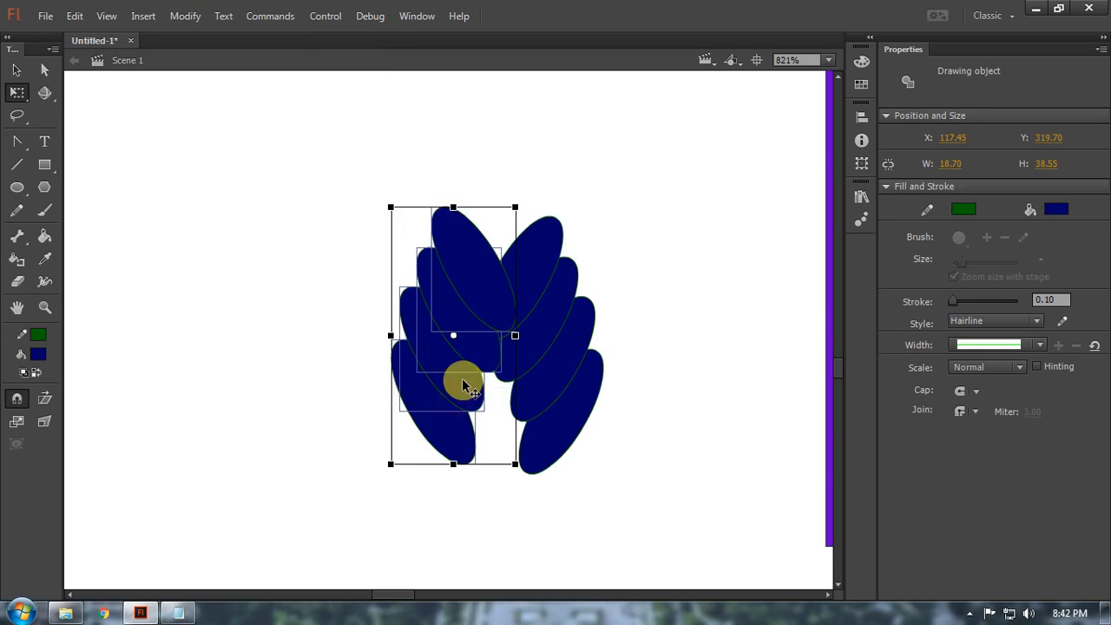
{"action": "right_click", "coordinate": [460, 383]}
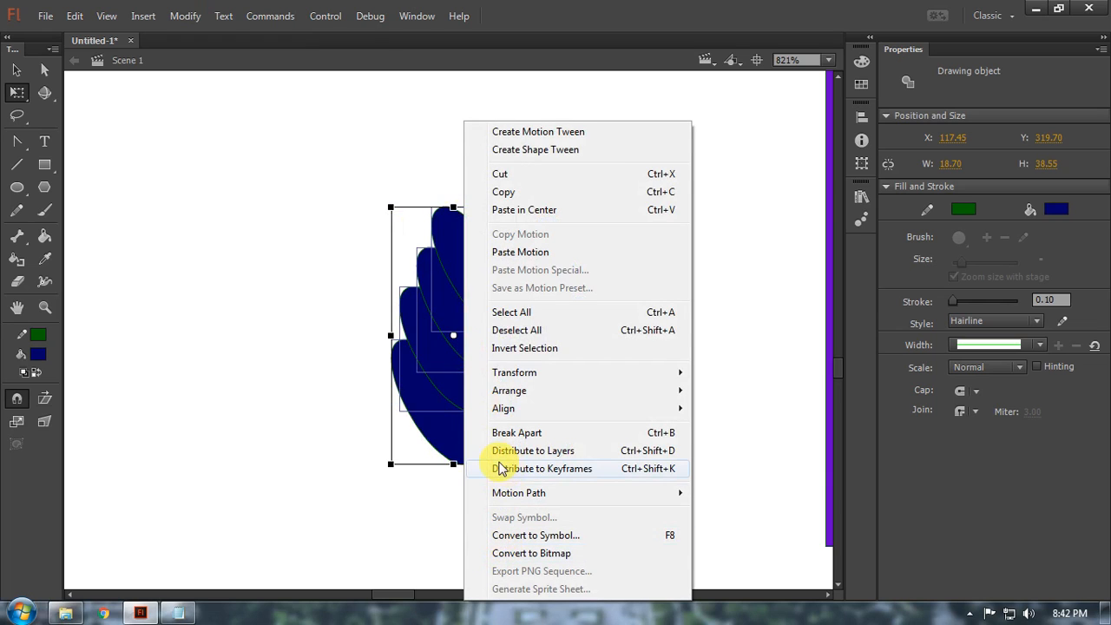
{"action": "mouse_move", "coordinate": [524, 374]}
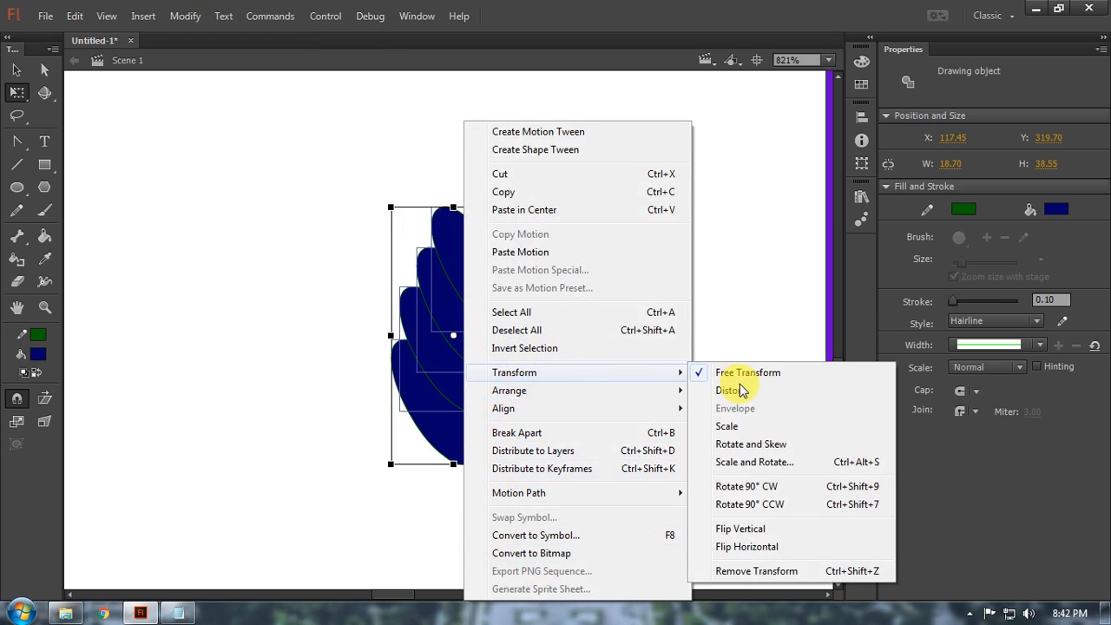
{"action": "key", "text": "Escape"}
Step: Move the flipped ovals to X 125.85, Y 321.15 so they overlap the original stack as a symmetrical leaf
{"action": "left_click", "coordinate": [420, 329]}
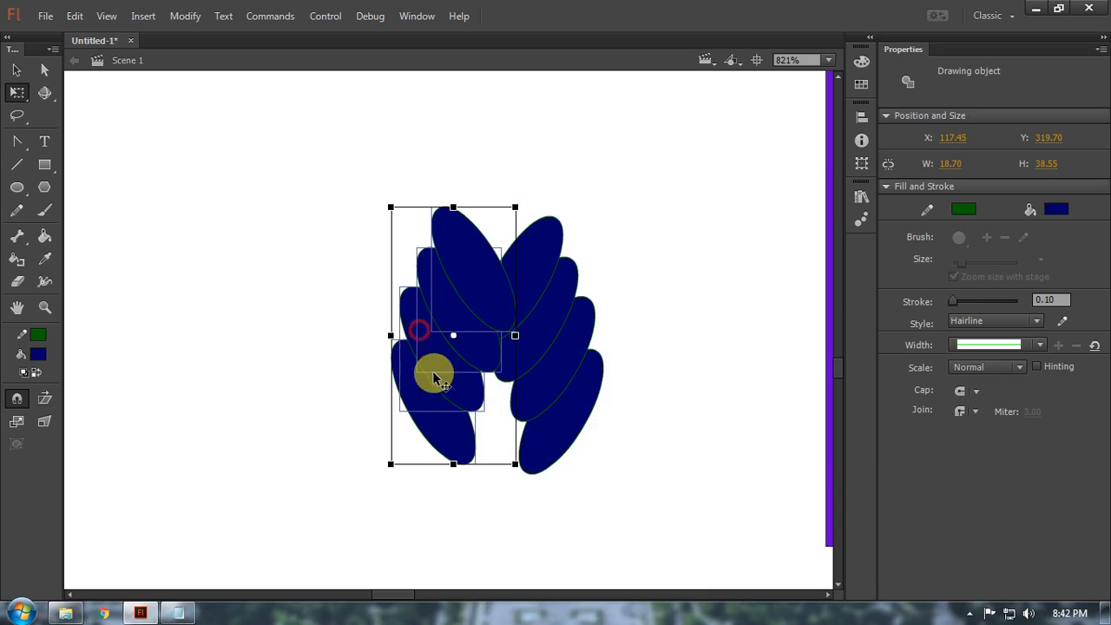
{"action": "left_click", "coordinate": [458, 421]}
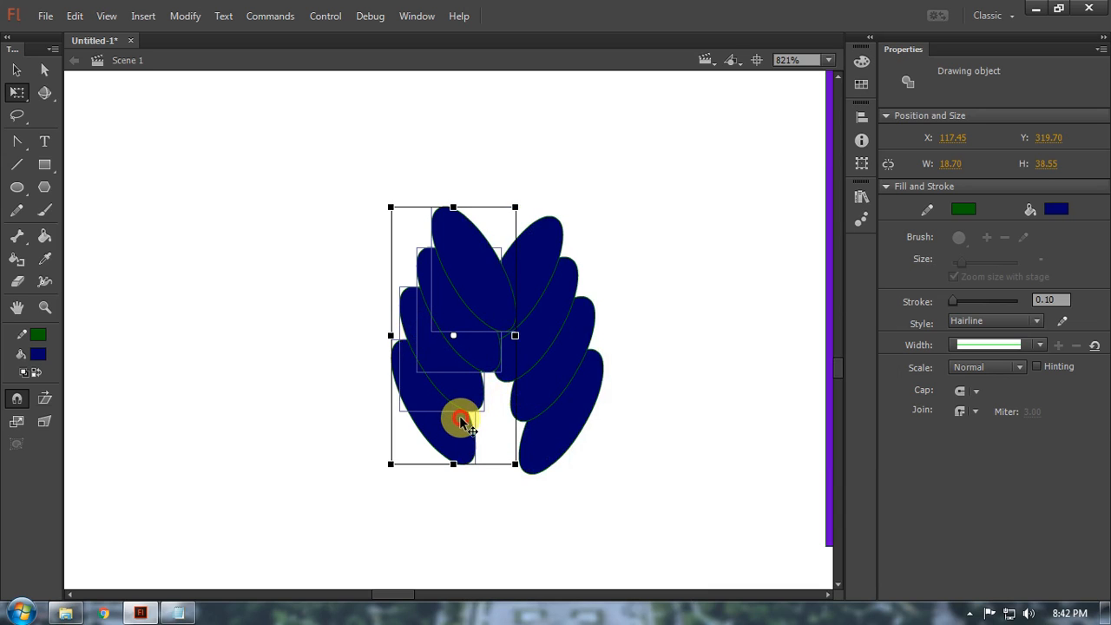
{"action": "left_click_drag", "start_coordinate": [461, 423], "coordinate": [519, 433]}
{"action": "left_click", "coordinate": [615, 454]}
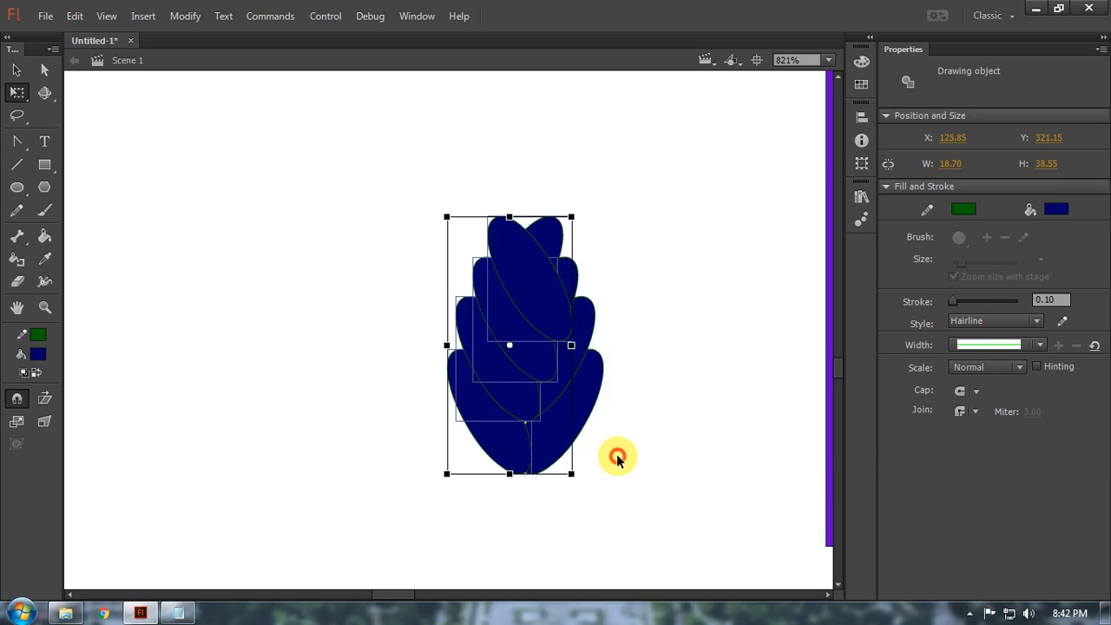
Step: Combine all eight ovals into a single drawing object with Union
{"action": "left_click_drag", "start_coordinate": [654, 198], "coordinate": [363, 553]}
{"action": "left_click", "coordinate": [184, 16]}
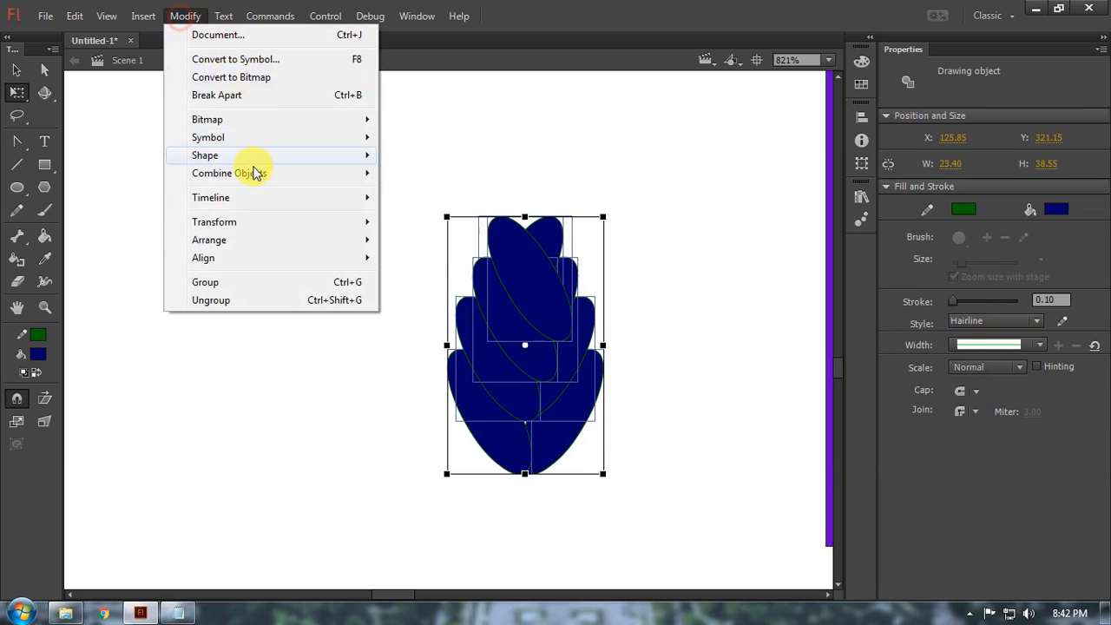
{"action": "left_click", "coordinate": [317, 174]}
{"action": "left_click", "coordinate": [413, 199]}
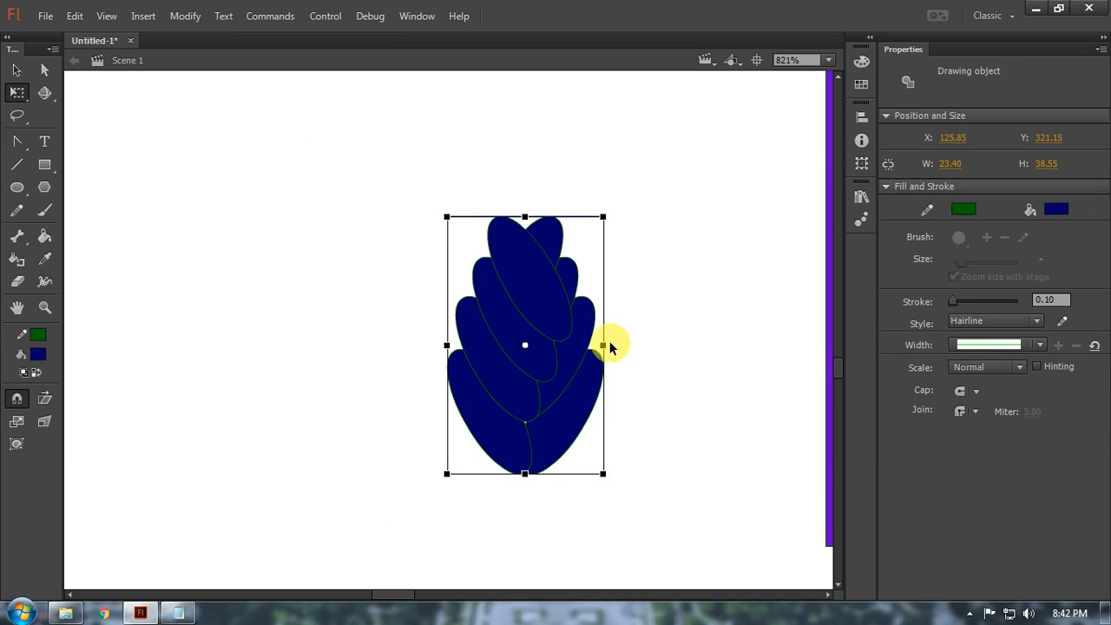
Step: Remove the leaf's stroke, change its fill to medium green and deselect it
{"action": "left_click", "coordinate": [1055, 209]}
{"action": "left_click", "coordinate": [812, 264]}
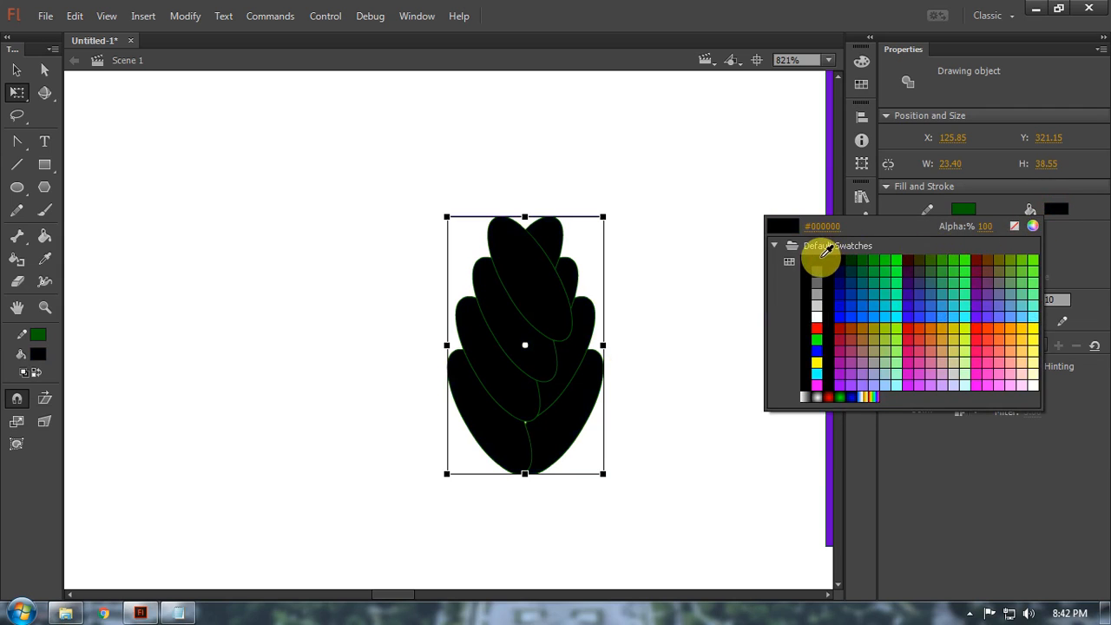
{"action": "left_click", "coordinate": [961, 209]}
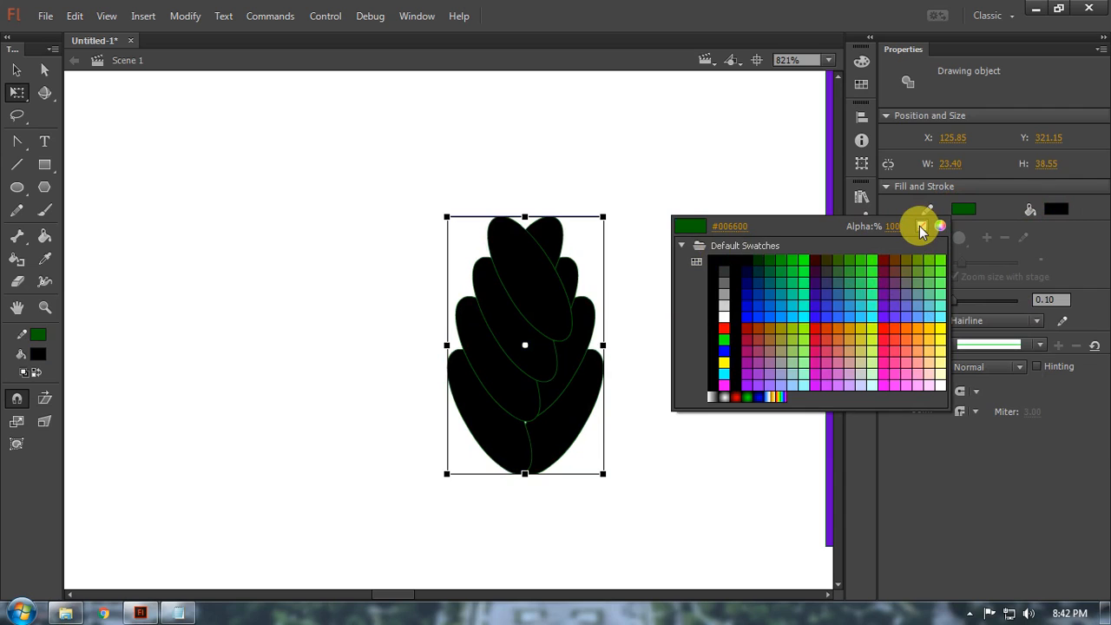
{"action": "left_click", "coordinate": [920, 227]}
{"action": "left_click", "coordinate": [1056, 210]}
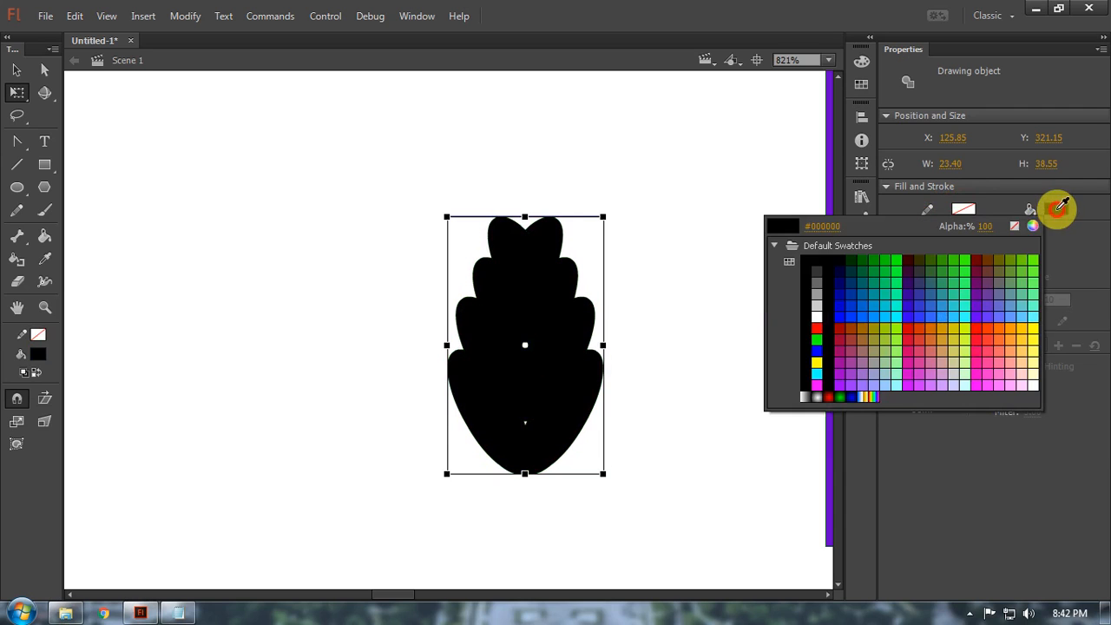
{"action": "left_click", "coordinate": [877, 261]}
{"action": "left_click", "coordinate": [645, 332]}
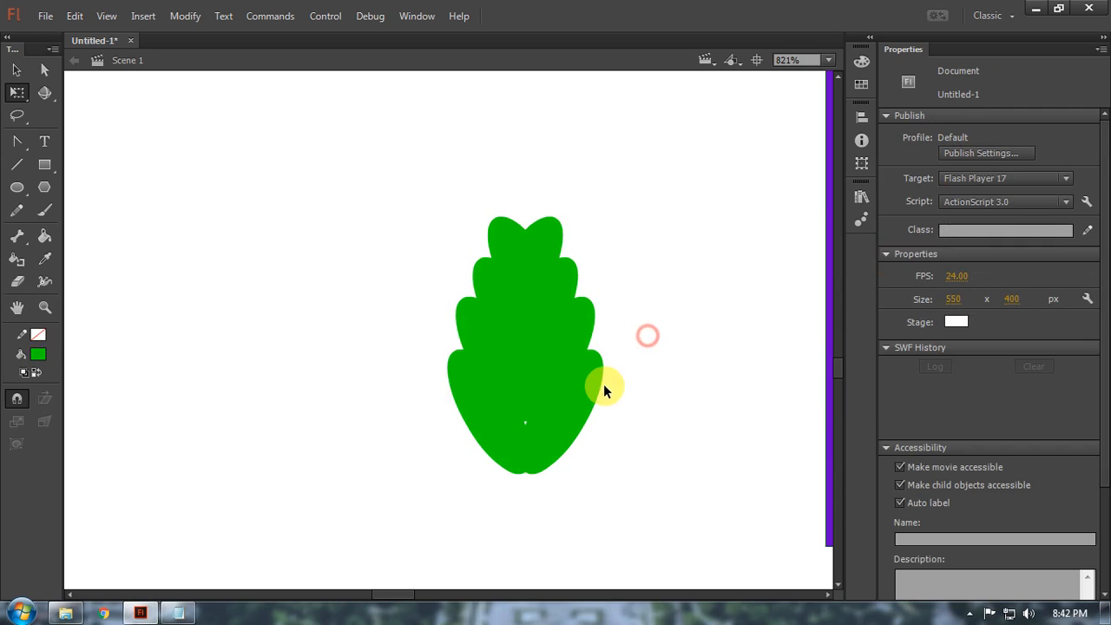
Step: Move the green leaf to the open area left of the house, at about X 122, Y 285
{"action": "scroll", "coordinate": [564, 387], "scroll_direction": "down", "scroll_amount": 1}
{"action": "scroll", "coordinate": [564, 387], "scroll_direction": "down", "scroll_amount": 2}
{"action": "left_click_drag", "start_coordinate": [545, 379], "coordinate": [360, 271]}
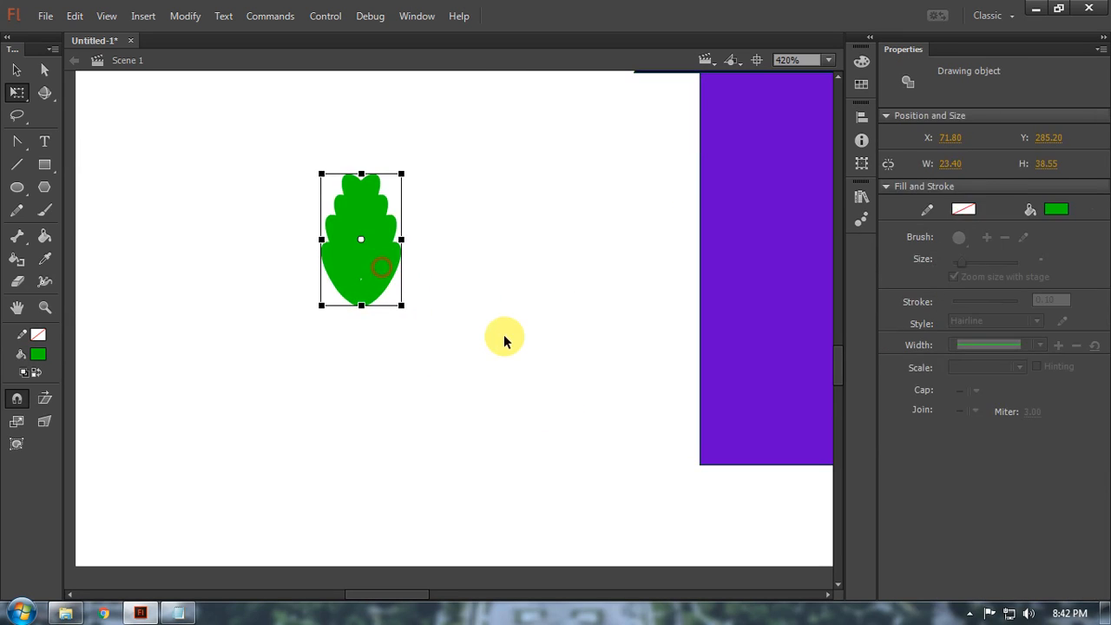
{"action": "left_click", "coordinate": [508, 335]}
{"action": "left_click_drag", "start_coordinate": [475, 314], "coordinate": [489, 370]}
{"action": "left_click_drag", "start_coordinate": [397, 355], "coordinate": [556, 337]}
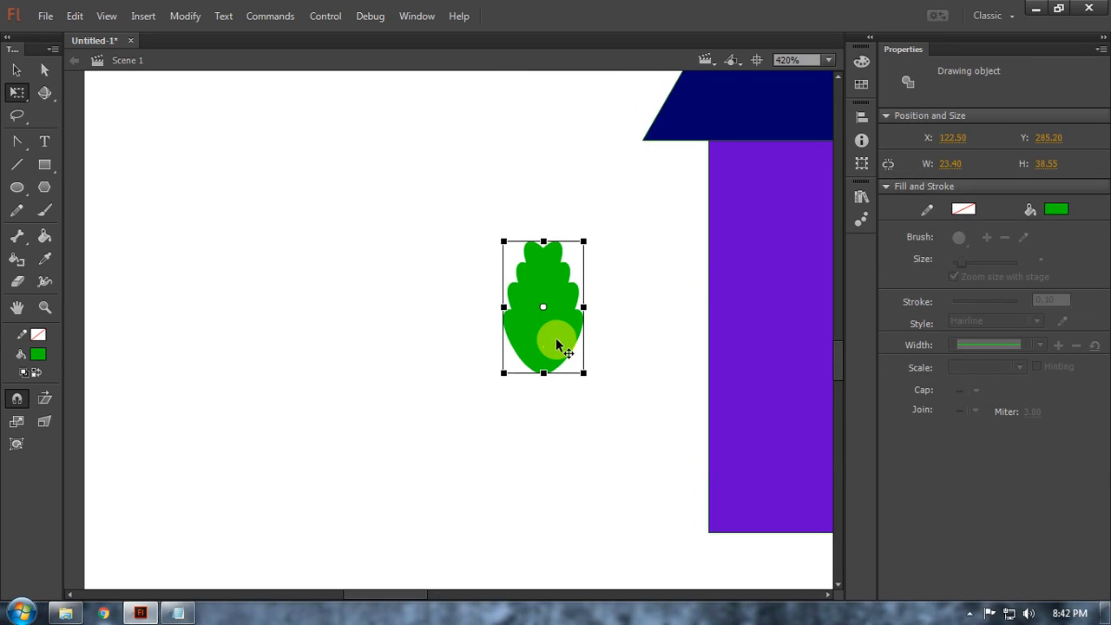
Step: Place the leaf's transformation point at its base, rotate it clockwise to lean right, and deselect it
{"action": "left_click_drag", "start_coordinate": [543, 365], "coordinate": [535, 375]}
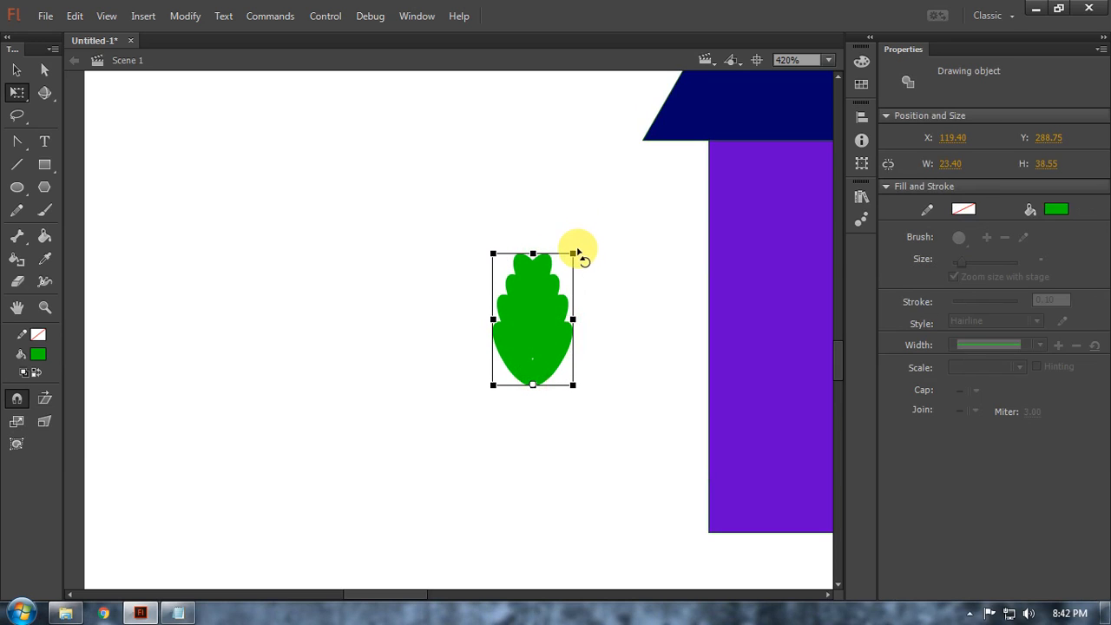
{"action": "left_click_drag", "start_coordinate": [578, 251], "coordinate": [645, 273]}
{"action": "left_click", "coordinate": [616, 404]}
Step: Duplicate the leaf up and to the left, at about X 102.65, Y 266.85, and rotate the copy counterclockwise to lean left
{"action": "left_click_drag", "start_coordinate": [565, 359], "coordinate": [479, 266]}
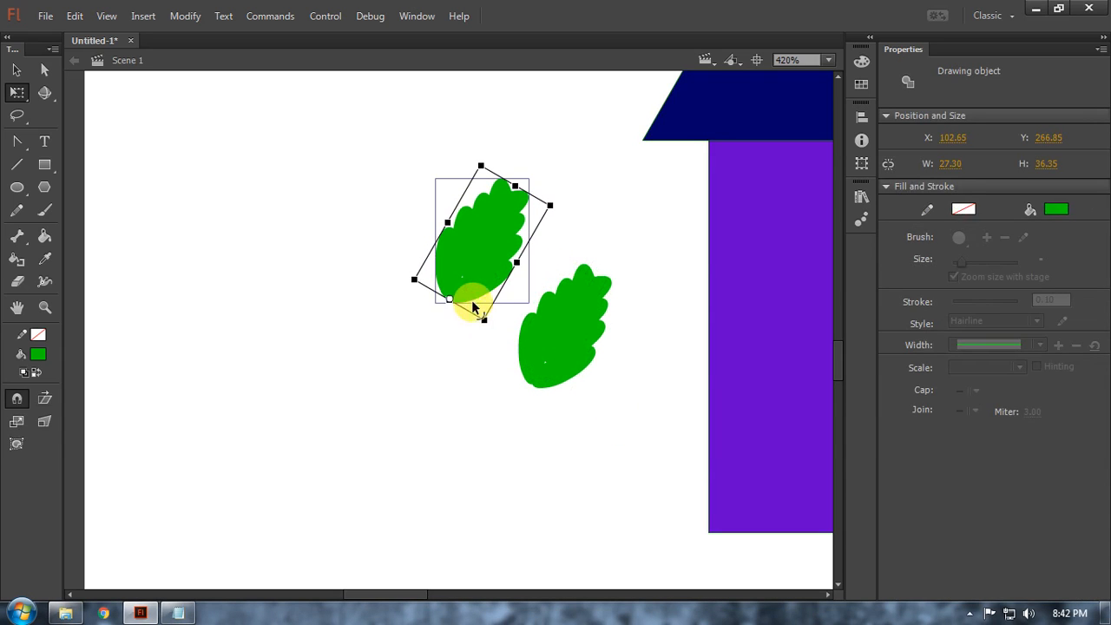
{"action": "left_click_drag", "start_coordinate": [563, 213], "coordinate": [392, 151]}
{"action": "left_click", "coordinate": [471, 383]}
Step: Duplicate the left-leaning leaf above the original leaf, rotate the copy clockwise to lean right, and deselect it
{"action": "left_click_drag", "start_coordinate": [471, 382], "coordinate": [482, 477]}
{"action": "left_click_drag", "start_coordinate": [429, 384], "coordinate": [516, 254]}
{"action": "left_click_drag", "start_coordinate": [480, 144], "coordinate": [637, 185]}
{"action": "left_click", "coordinate": [615, 315]}
{"action": "left_click_drag", "start_coordinate": [614, 315], "coordinate": [595, 404]}
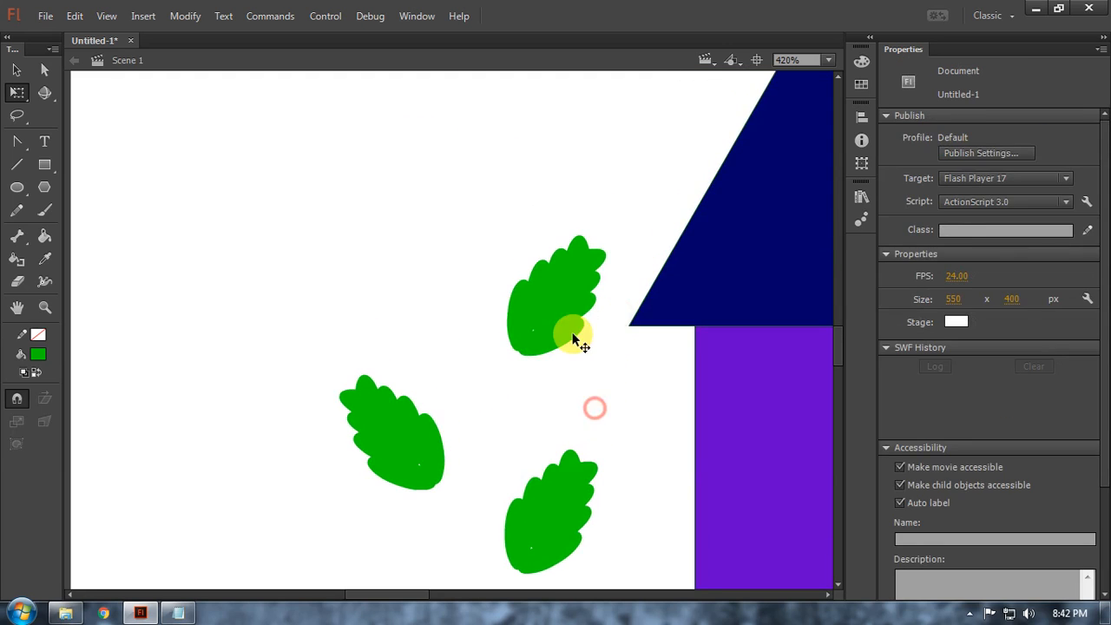
Step: Shrink the upper right-leaning leaf to about 24.60 by 29.95 and deselect it
{"action": "left_click", "coordinate": [570, 330]}
{"action": "left_click_drag", "start_coordinate": [624, 265], "coordinate": [616, 268]}
{"action": "left_click", "coordinate": [620, 409]}
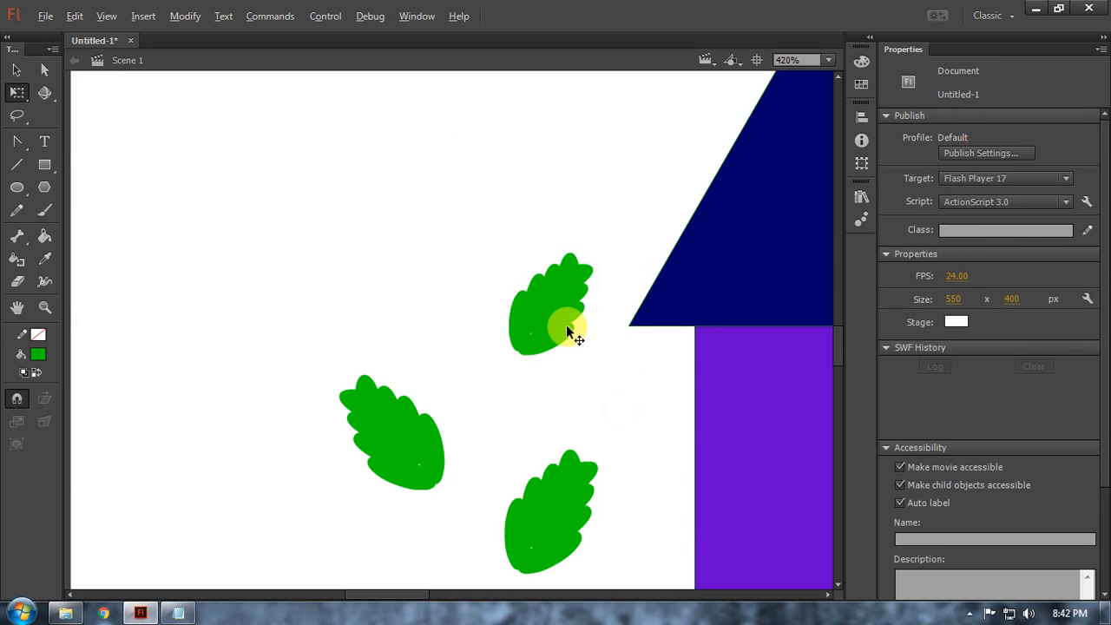
Step: Duplicate the shrunken leaf up and to the left, rotate the copy counterclockwise to lean left, and deselect it
{"action": "left_click_drag", "start_coordinate": [576, 330], "coordinate": [490, 235]}
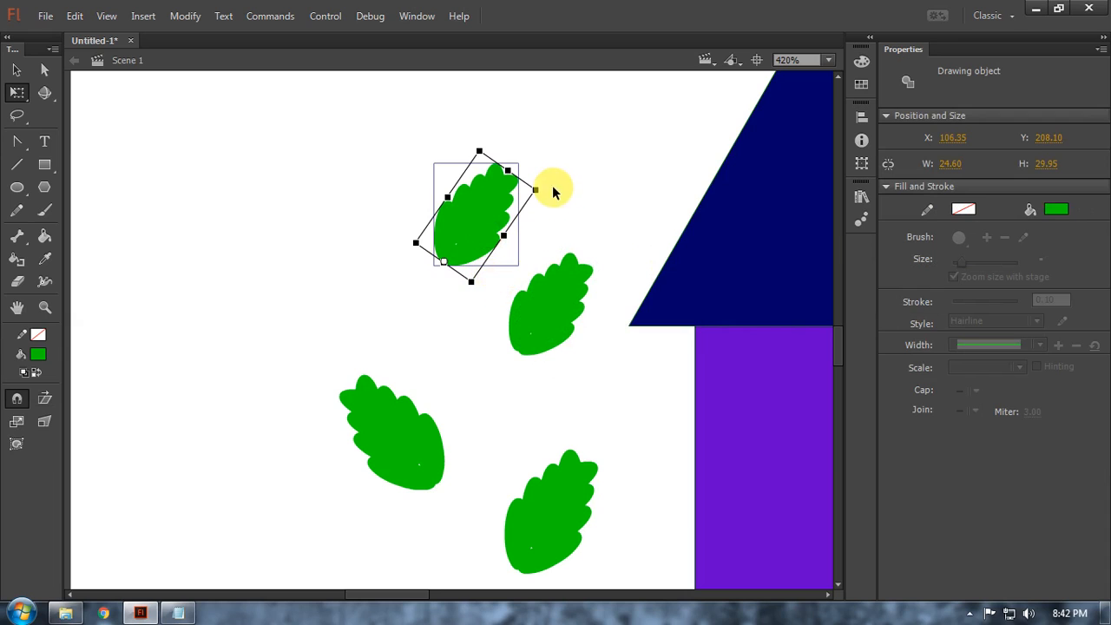
{"action": "left_click_drag", "start_coordinate": [547, 191], "coordinate": [417, 130]}
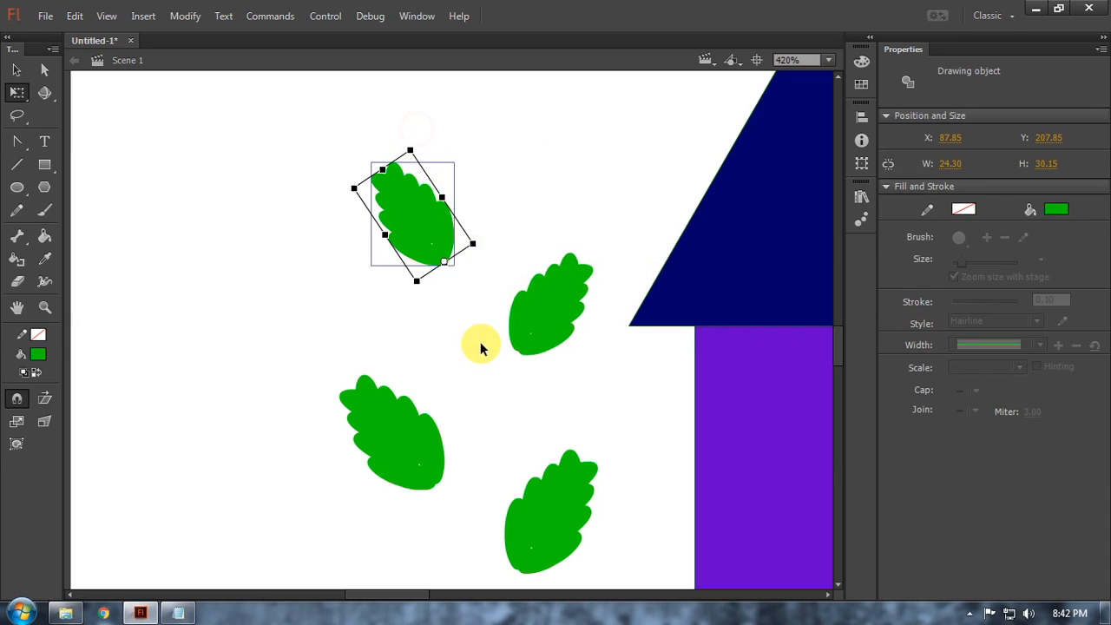
{"action": "left_click", "coordinate": [477, 345]}
{"action": "left_click_drag", "start_coordinate": [472, 318], "coordinate": [473, 343]}
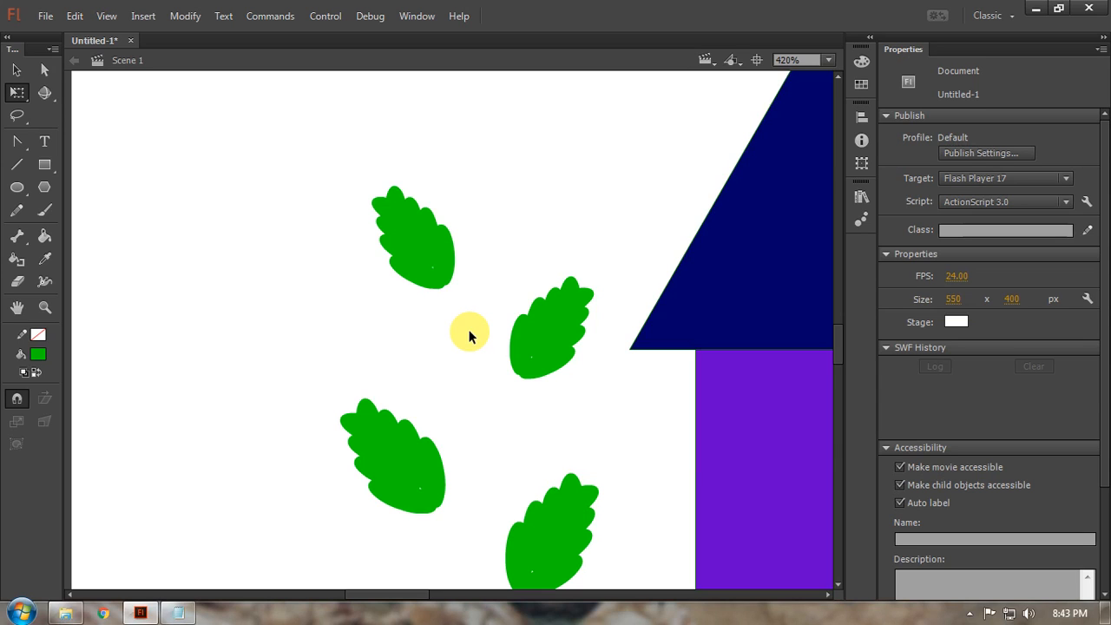
Step: Draw a green circle without stroke, about 26.90 across, in the open area left of the leaves
{"action": "scroll", "coordinate": [469, 337], "scroll_direction": "down", "scroll_amount": 5}
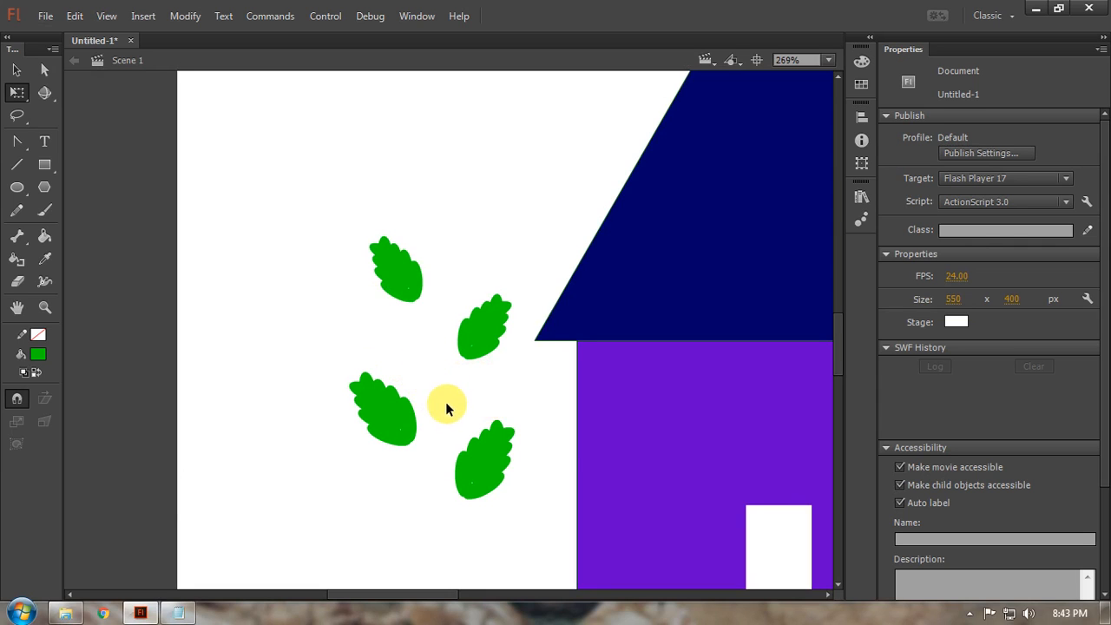
{"action": "left_click_drag", "start_coordinate": [351, 472], "coordinate": [344, 423]}
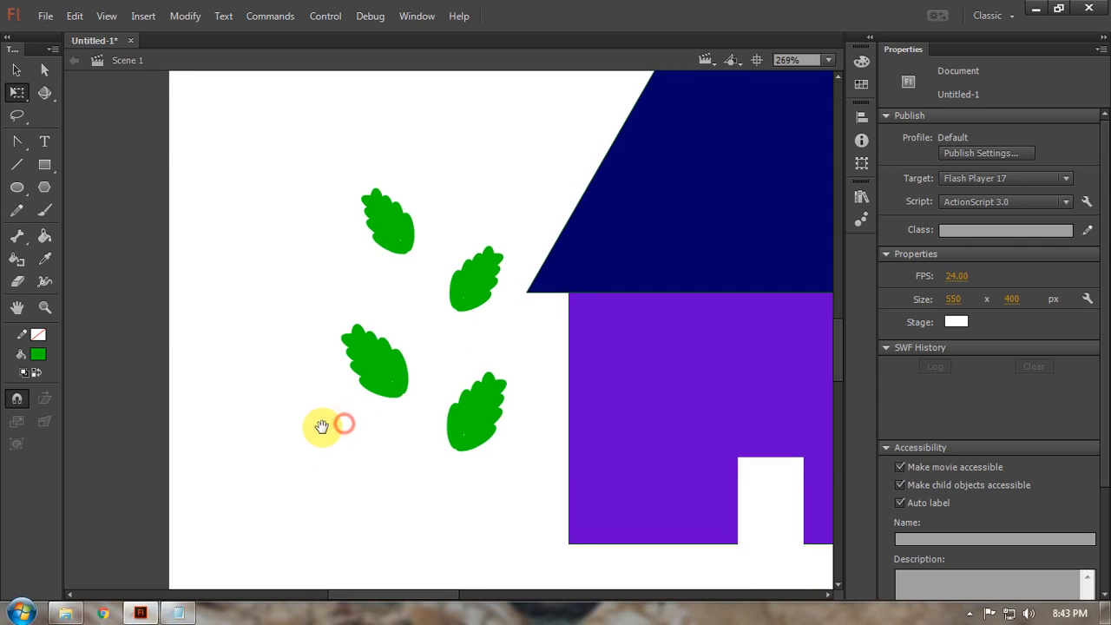
{"action": "left_click", "coordinate": [19, 188]}
{"action": "left_click_drag", "start_coordinate": [244, 387], "coordinate": [296, 444]}
{"action": "scroll", "coordinate": [293, 442], "scroll_direction": "up", "scroll_amount": 5}
{"action": "left_click_drag", "start_coordinate": [341, 342], "coordinate": [304, 458]}
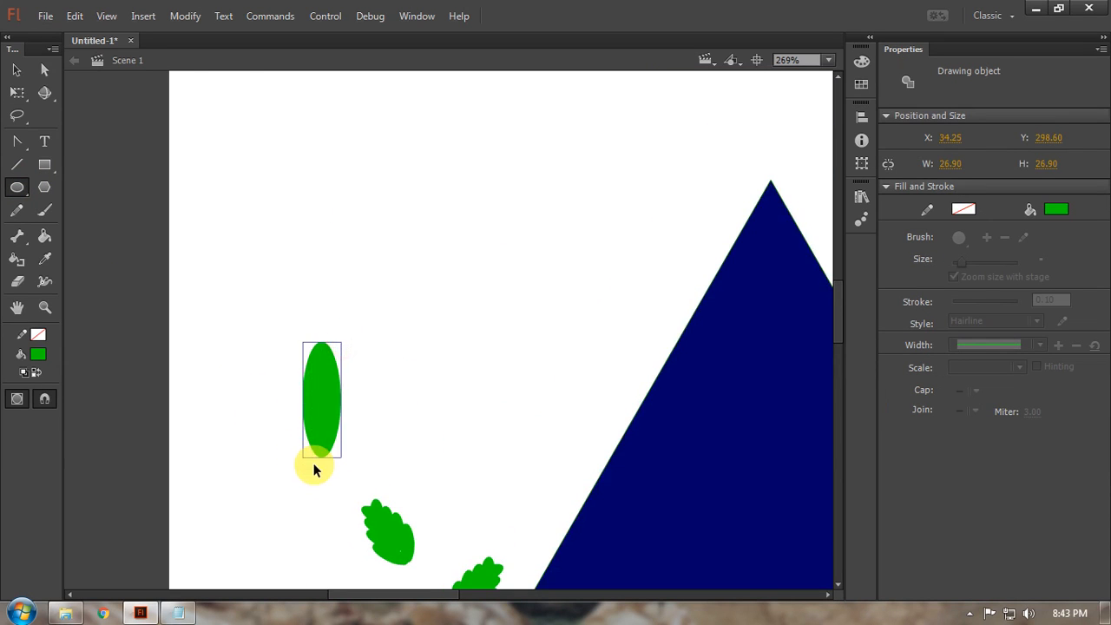
{"action": "key", "text": "ctrl+z"}
Step: Open the green circle's drawing object for editing
{"action": "key", "text": "v"}
{"action": "double_click", "coordinate": [367, 426]}
{"action": "left_click_drag", "start_coordinate": [299, 372], "coordinate": [460, 470]}
{"action": "left_click_drag", "start_coordinate": [454, 471], "coordinate": [451, 492]}
{"action": "left_click", "coordinate": [392, 373]}
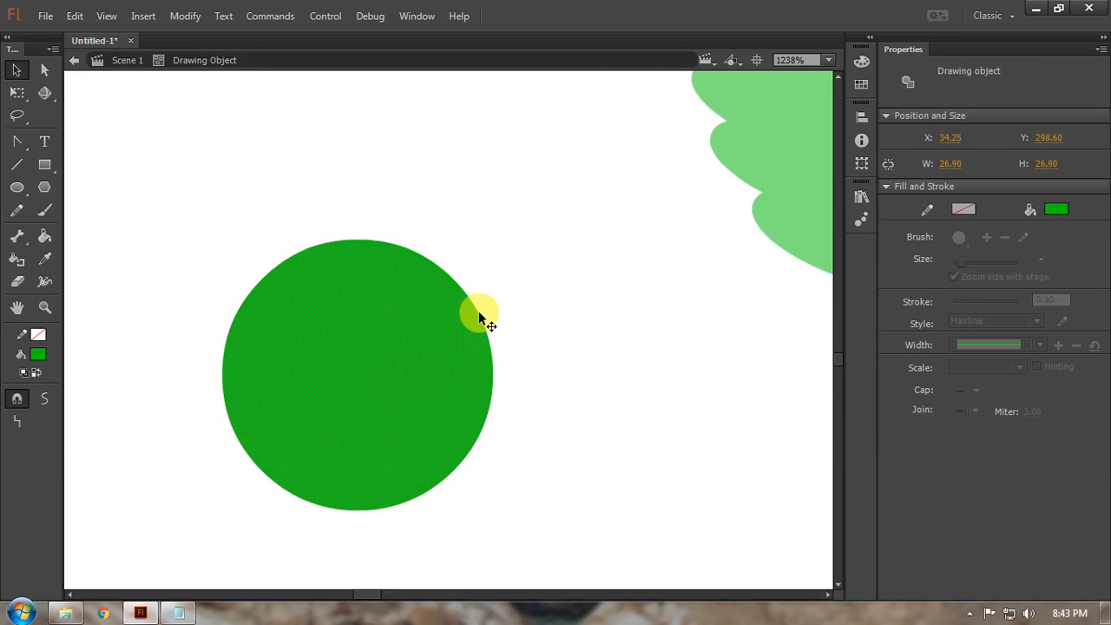
{"action": "left_click", "coordinate": [480, 315]}
{"action": "left_click_drag", "start_coordinate": [466, 283], "coordinate": [512, 260]}
{"action": "key", "text": "ctrl+z"}
Step: Reshape the circle into a teardrop by pulling its lower-left edge outward, then curve its lower-right side inward and left side outward
{"action": "left_click_drag", "start_coordinate": [442, 332], "coordinate": [597, 243]}
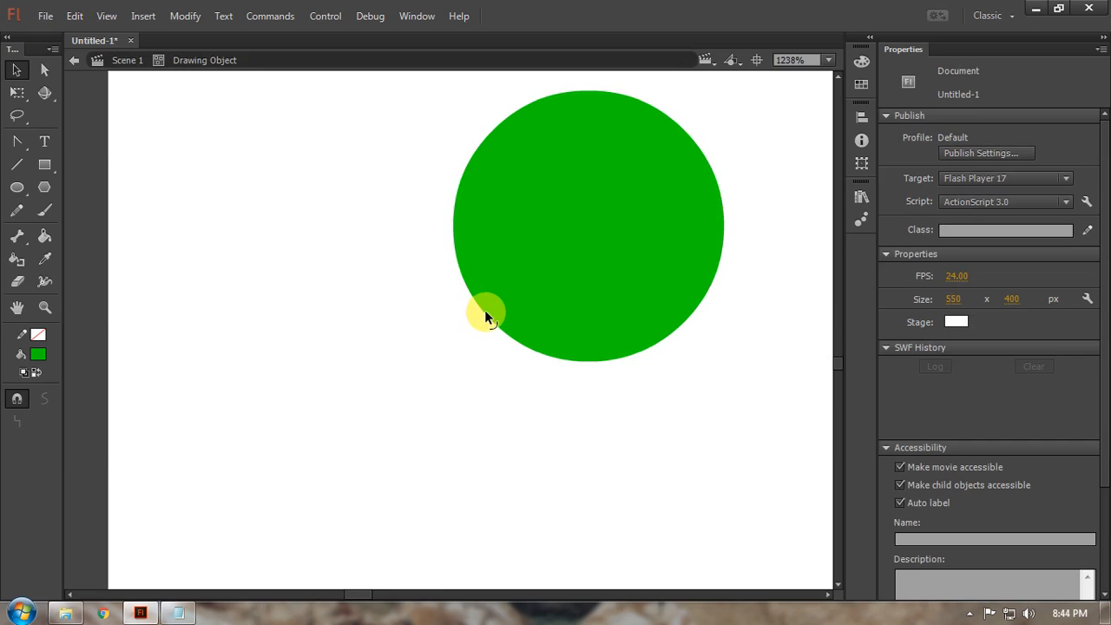
{"action": "left_click_drag", "start_coordinate": [485, 315], "coordinate": [446, 502]}
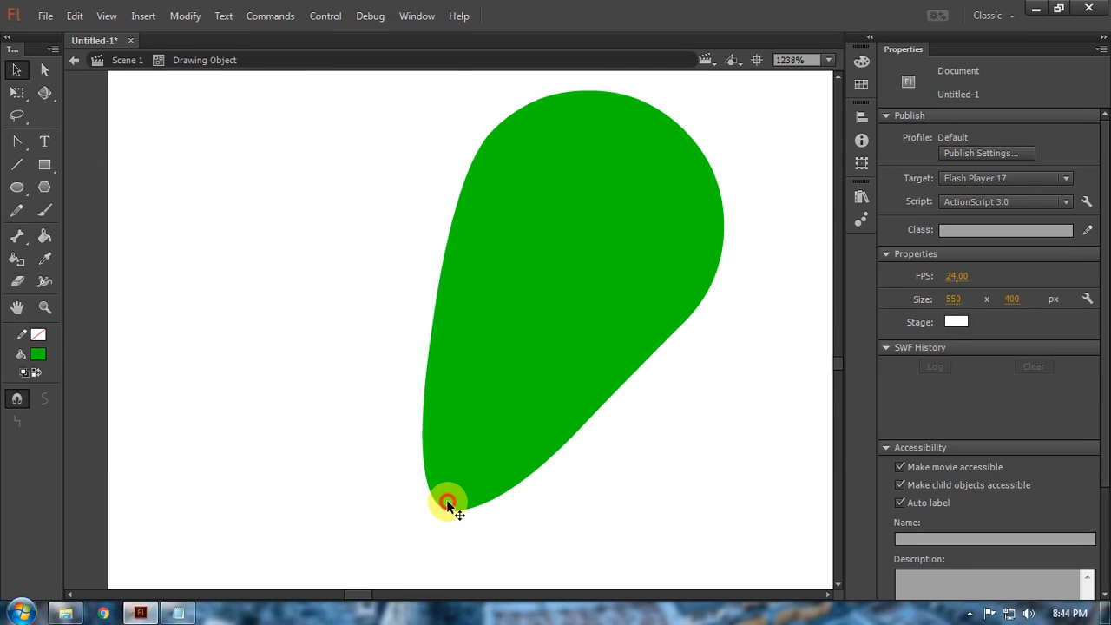
{"action": "left_click_drag", "start_coordinate": [571, 438], "coordinate": [550, 418]}
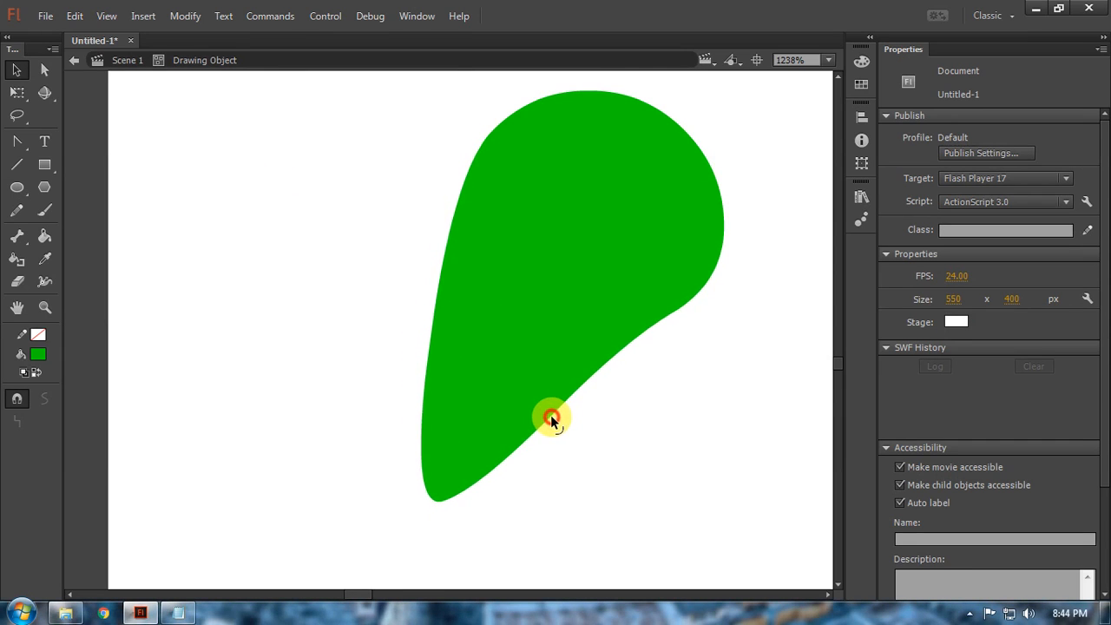
{"action": "left_click_drag", "start_coordinate": [428, 328], "coordinate": [364, 360]}
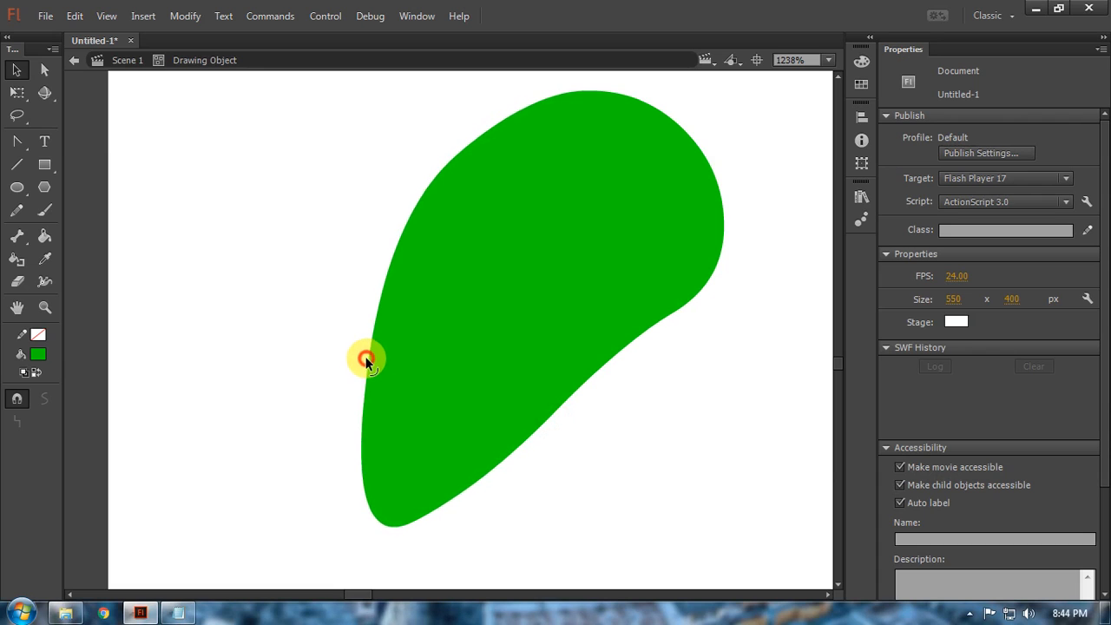
Step: Refine the teardrop with Subselection by adjusting the upper-left anchor's curve handle and moving the lower-right anchor inward
{"action": "key", "text": "a"}
{"action": "left_click", "coordinate": [454, 225]}
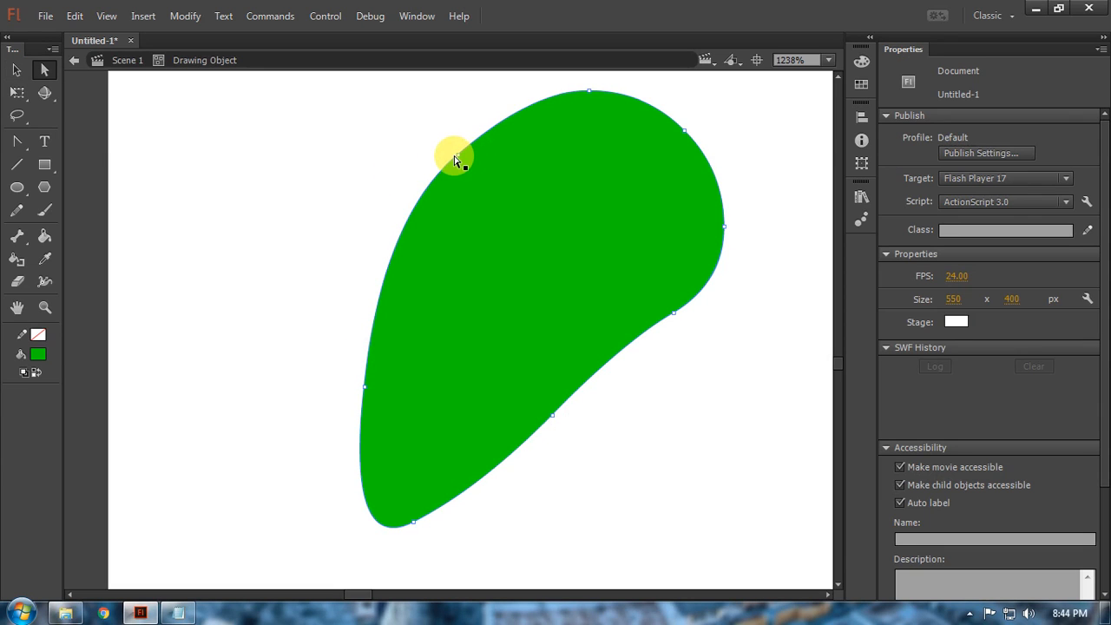
{"action": "left_click", "coordinate": [457, 154]}
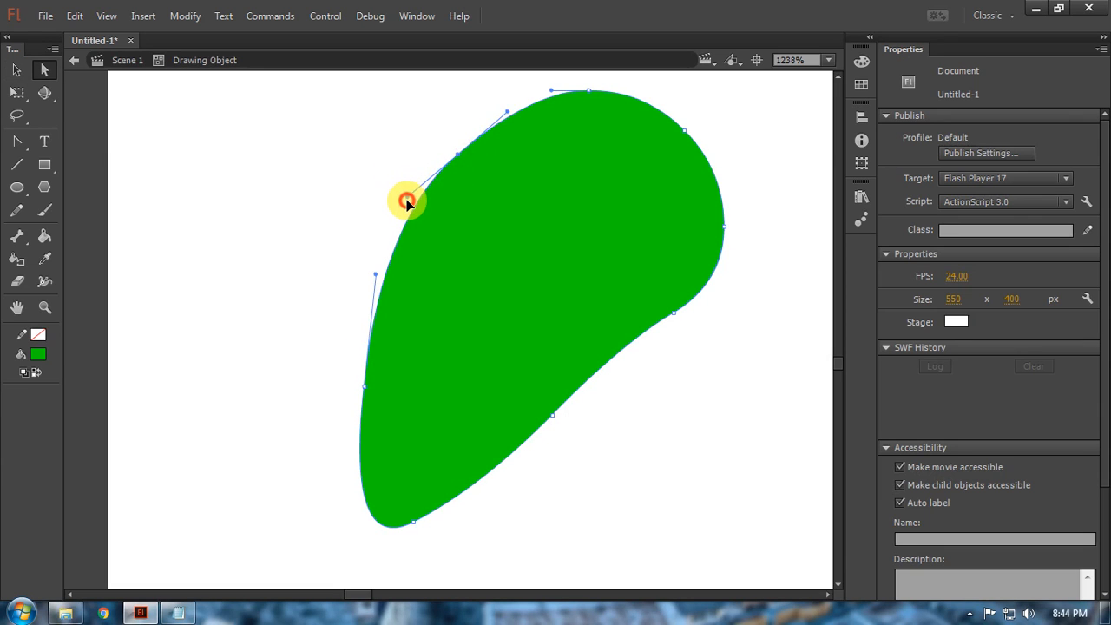
{"action": "left_click_drag", "start_coordinate": [407, 202], "coordinate": [399, 217]}
{"action": "left_click", "coordinate": [536, 415]}
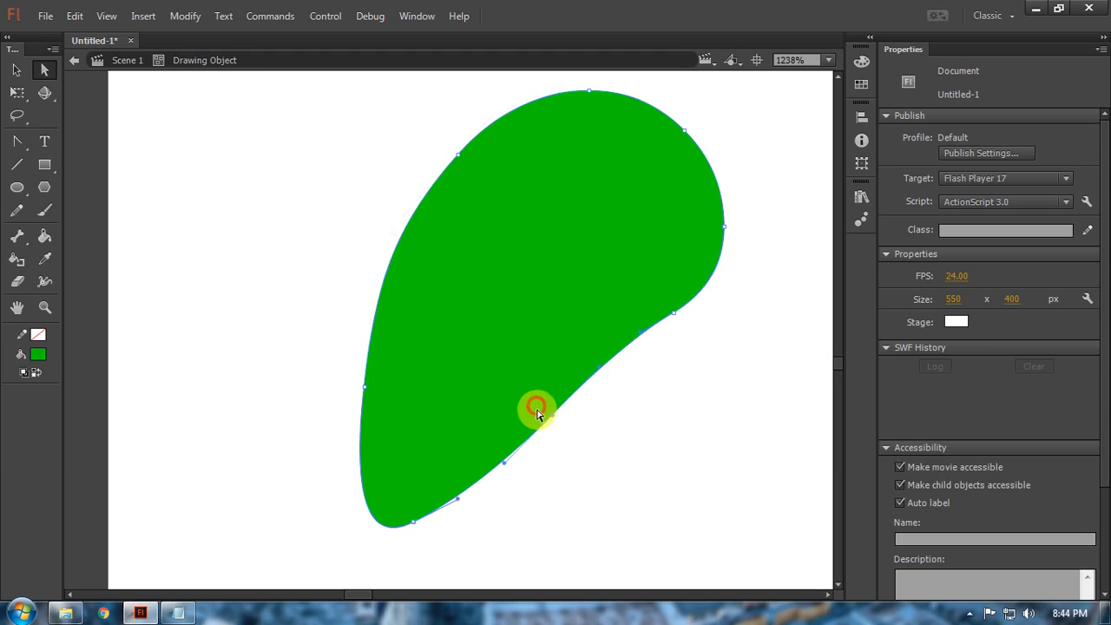
{"action": "left_click_drag", "start_coordinate": [538, 410], "coordinate": [528, 385]}
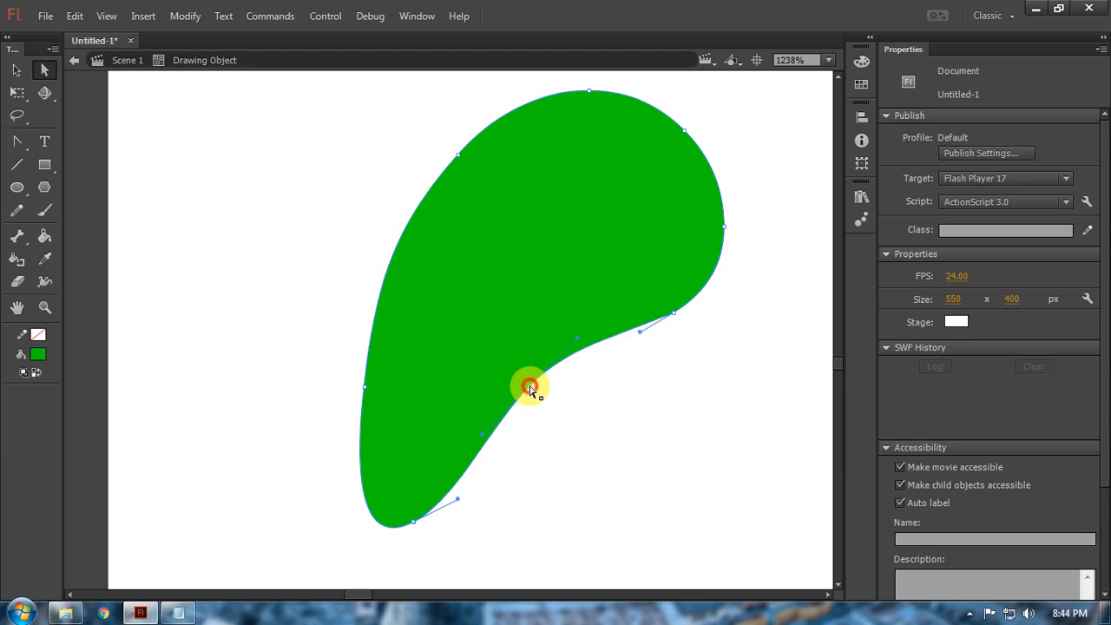
Step: Finish editing the teardrop drawing object and return to Scene 1
{"action": "key", "text": "v"}
{"action": "key", "text": "ctrl+minus"}
{"action": "left_click", "coordinate": [617, 404]}
{"action": "double_click", "coordinate": [670, 387]}
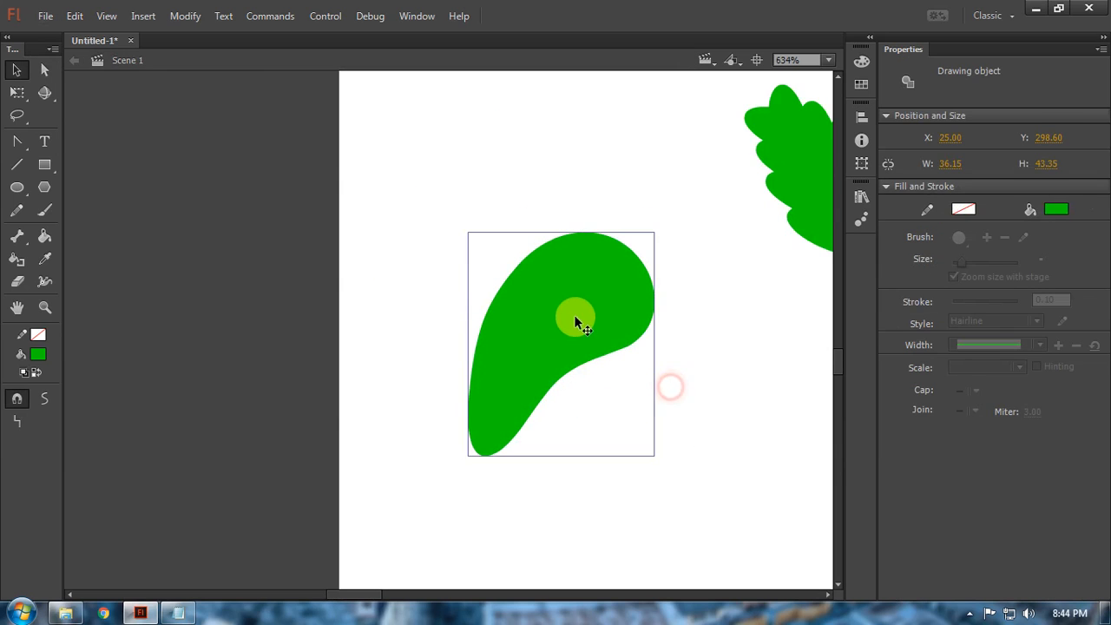
Step: Duplicate the teardrop to its left, flip the copy horizontally, and position it at about X -3.75, Y 285.70
{"action": "left_click_drag", "start_coordinate": [583, 328], "coordinate": [469, 319]}
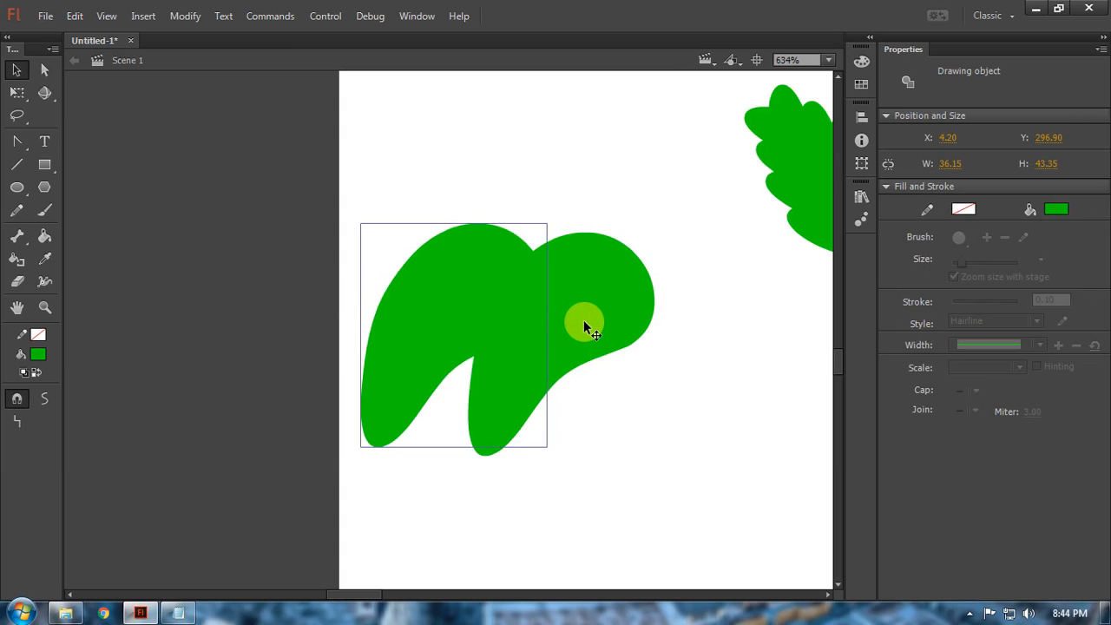
{"action": "right_click", "coordinate": [437, 340]}
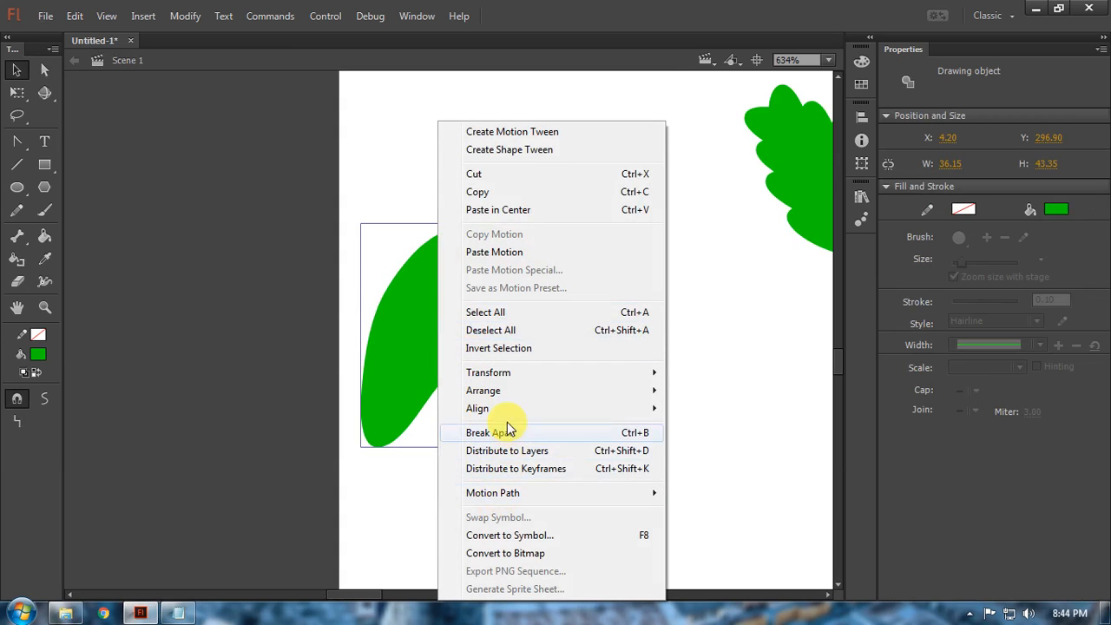
{"action": "mouse_move", "coordinate": [513, 372]}
{"action": "left_click", "coordinate": [736, 542]}
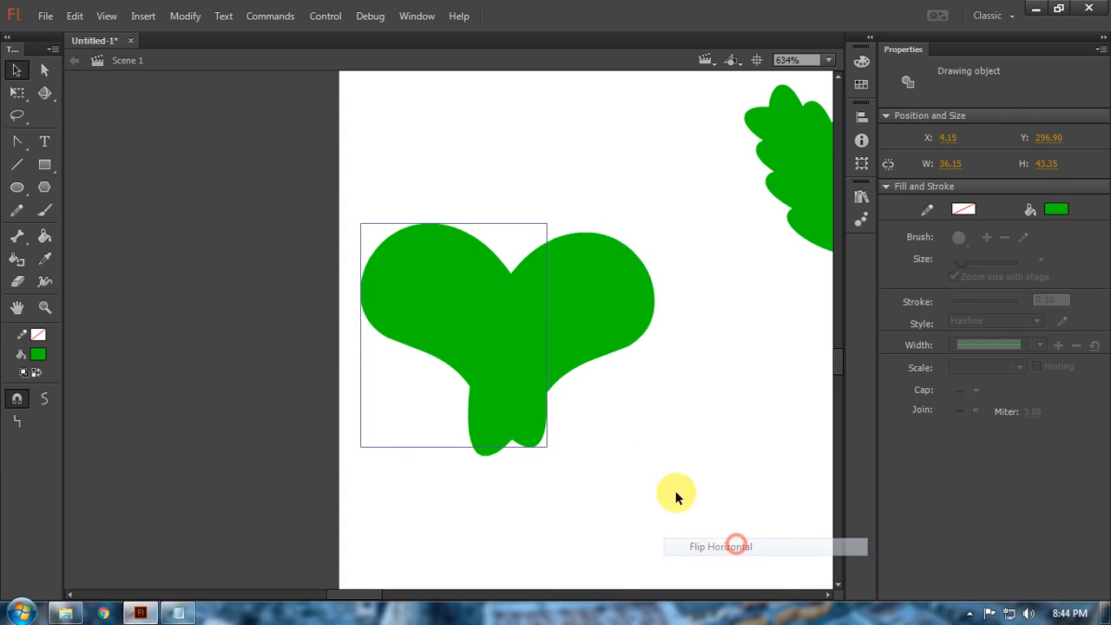
{"action": "left_click_drag", "start_coordinate": [483, 322], "coordinate": [442, 260]}
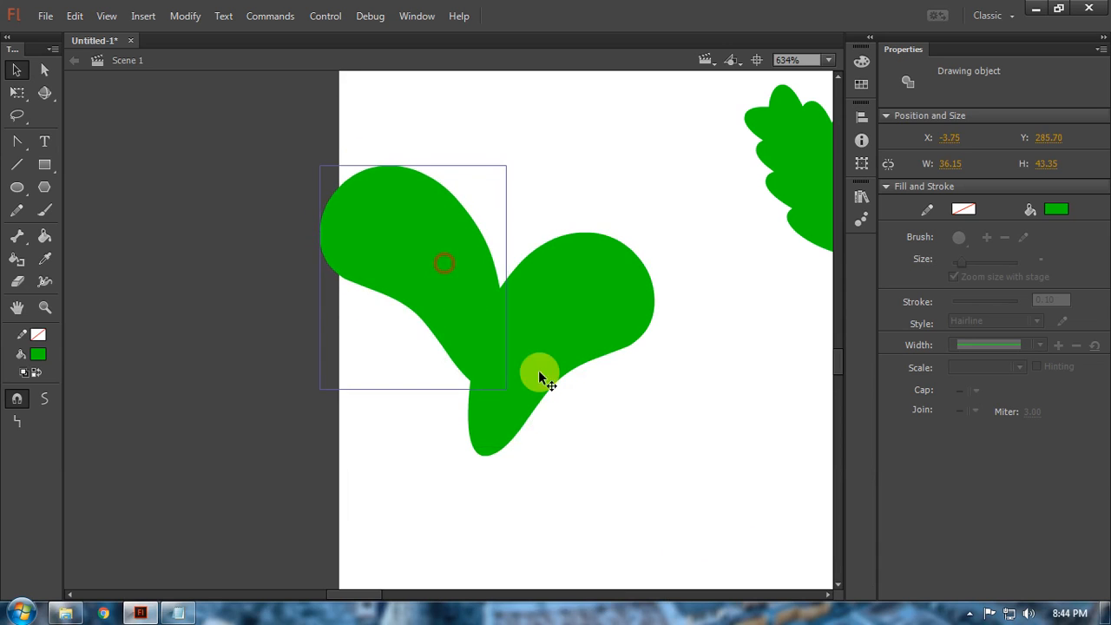
{"action": "left_click", "coordinate": [657, 399]}
Step: Duplicate the right and left teardrops upward to form a second pair above the first
{"action": "scroll", "coordinate": [657, 399], "scroll_direction": "up", "scroll_amount": 3}
{"action": "mouse_move", "coordinate": [582, 451]}
{"action": "left_mouse_down"}
{"action": "mouse_move", "coordinate": [601, 432]}
{"action": "mouse_move", "coordinate": [546, 255]}
{"action": "mouse_move", "coordinate": [554, 278]}
{"action": "left_mouse_up"}
{"action": "left_click", "coordinate": [686, 549]}
{"action": "left_click_drag", "start_coordinate": [446, 371], "coordinate": [445, 178]}
Step: Select both upper teardrops and scale them down together to about 58.60 by 51.20 with Free Transform
{"action": "left_click", "coordinate": [565, 248], "text": "shift"}
{"action": "key", "text": "q"}
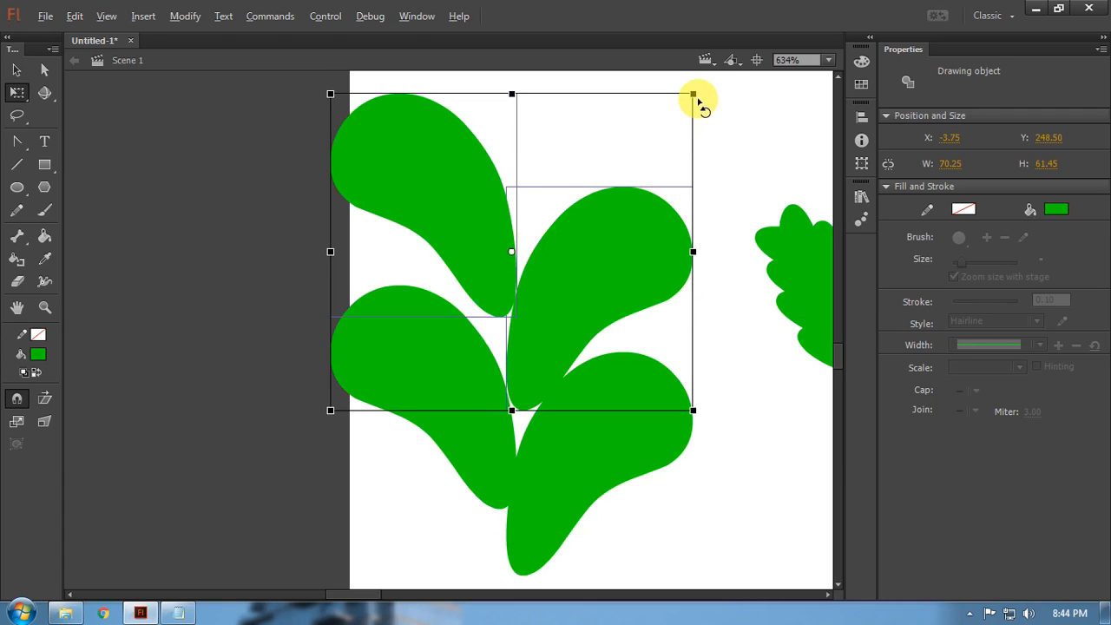
{"action": "left_click_drag", "start_coordinate": [693, 96], "coordinate": [631, 143]}
{"action": "left_click_drag", "start_coordinate": [580, 293], "coordinate": [580, 348]}
{"action": "left_click_drag", "start_coordinate": [630, 151], "coordinate": [662, 95]}
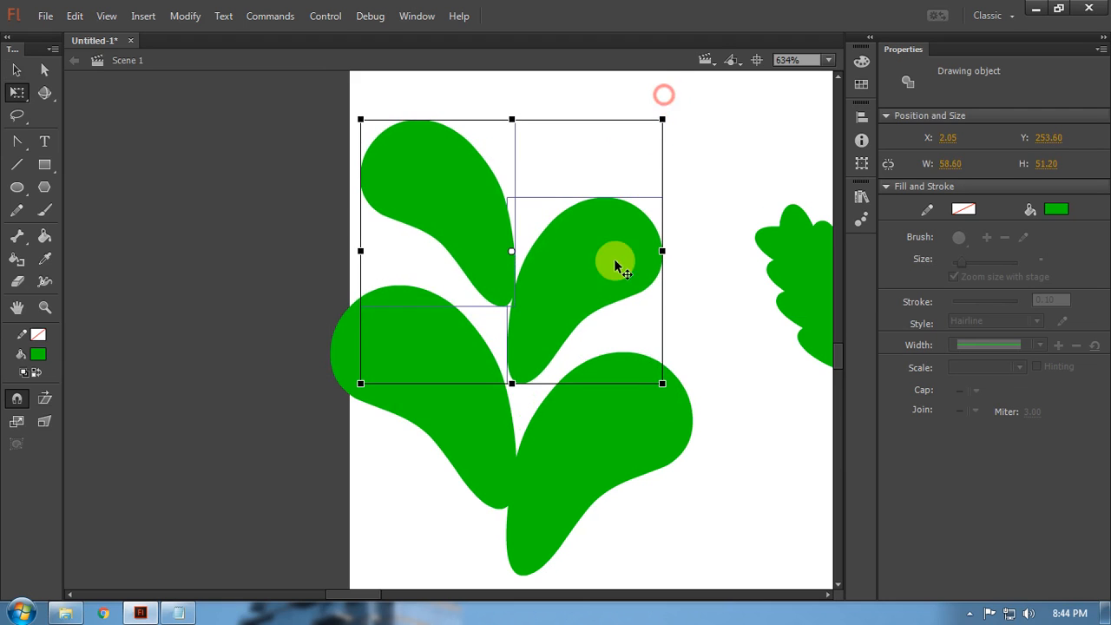
Step: Move the scaled pair down onto the lower teardrops, then adjust the right and left ones individually to close up the stem
{"action": "left_click_drag", "start_coordinate": [614, 260], "coordinate": [571, 376]}
{"action": "left_click_drag", "start_coordinate": [567, 380], "coordinate": [571, 352]}
{"action": "left_click", "coordinate": [706, 330]}
{"action": "left_click_drag", "start_coordinate": [588, 314], "coordinate": [596, 302]}
{"action": "left_click", "coordinate": [610, 168]}
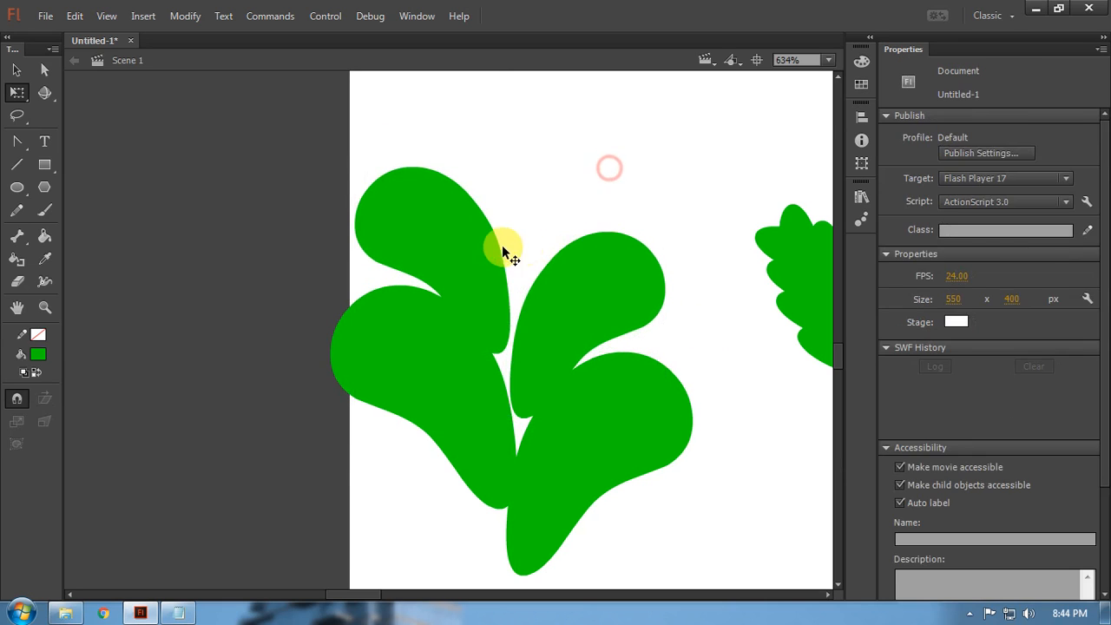
{"action": "mouse_move", "coordinate": [501, 258]}
{"action": "left_mouse_down"}
{"action": "mouse_move", "coordinate": [489, 260]}
{"action": "mouse_move", "coordinate": [492, 251]}
{"action": "left_mouse_up"}
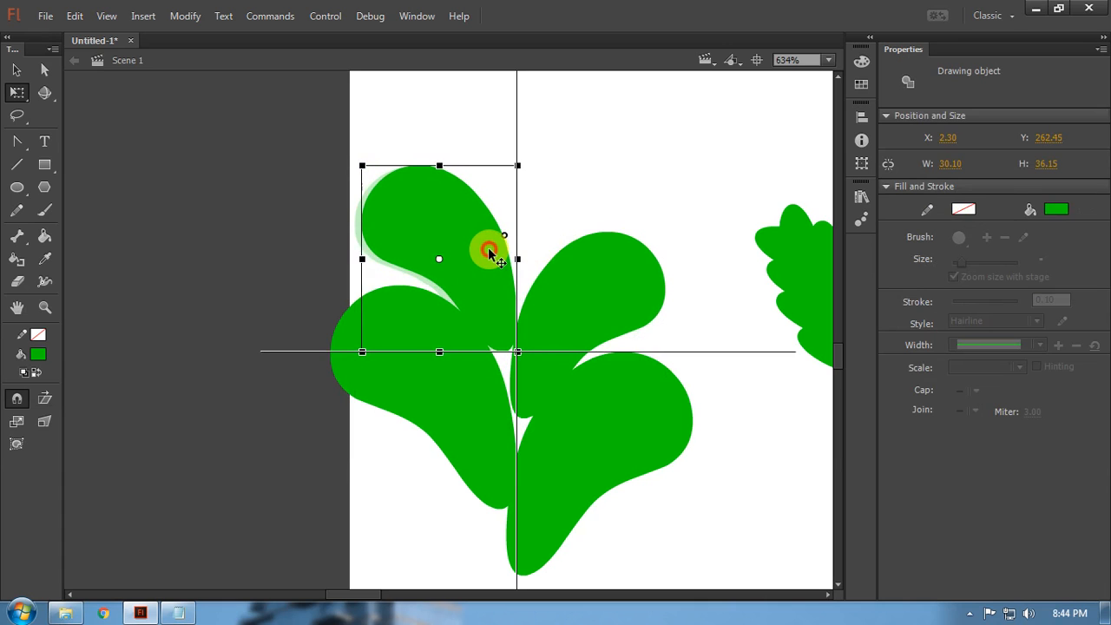
{"action": "left_click", "coordinate": [568, 158]}
Step: Duplicate the upper-right teardrop above itself, shrink the copy to about 23.80 by 28.55, and set it against the stem
{"action": "scroll", "coordinate": [572, 261], "scroll_direction": "up", "scroll_amount": 3}
{"action": "left_click_drag", "start_coordinate": [575, 425], "coordinate": [566, 299]}
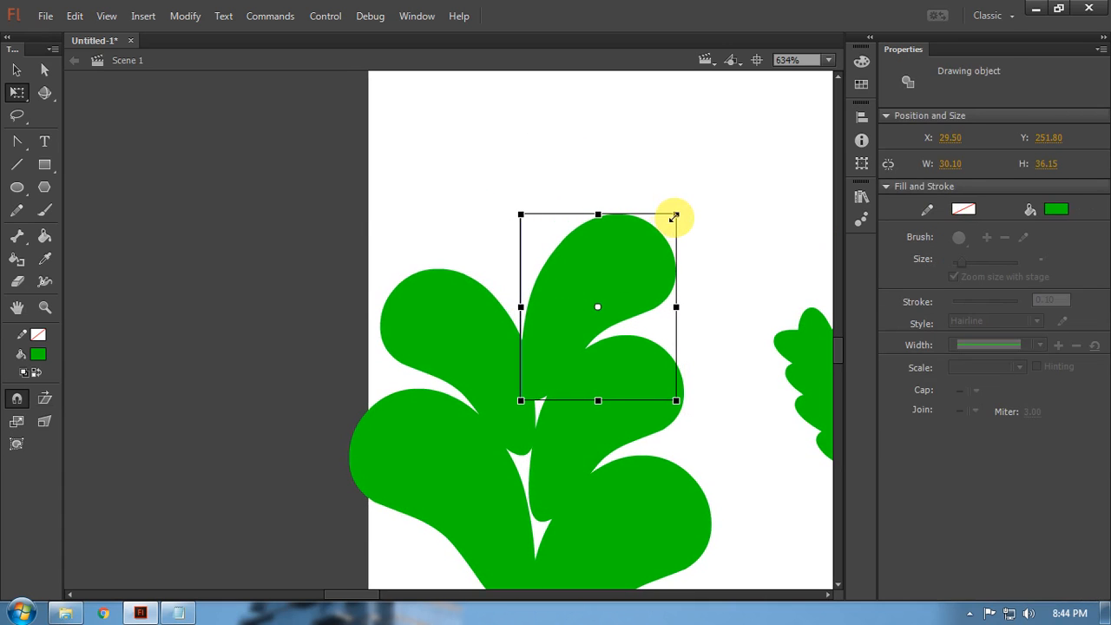
{"action": "left_click_drag", "start_coordinate": [674, 218], "coordinate": [657, 227]}
{"action": "left_click", "coordinate": [687, 261]}
{"action": "left_click", "coordinate": [666, 300]}
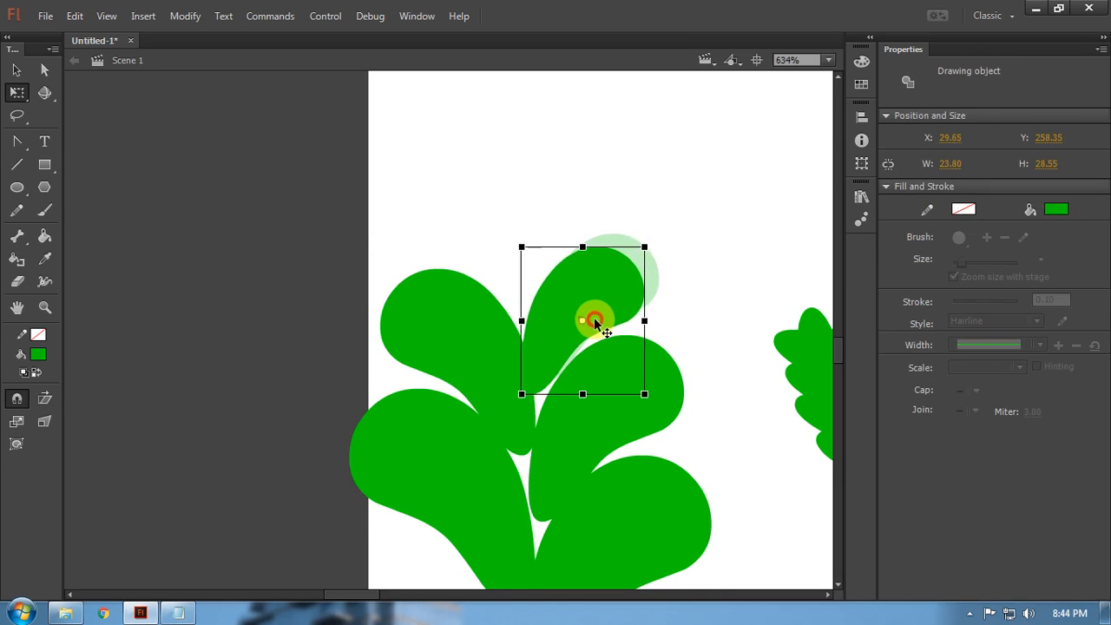
{"action": "key", "text": "ctrl+z"}
{"action": "left_click", "coordinate": [692, 322]}
{"action": "scroll", "coordinate": [594, 373], "scroll_direction": "down", "scroll_amount": 3}
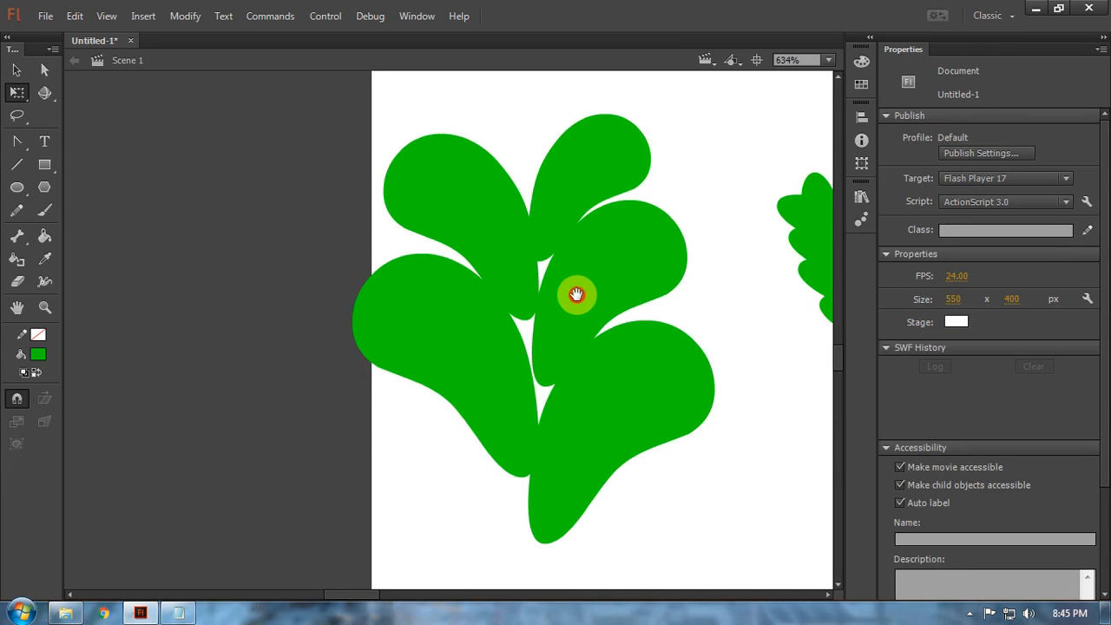
Step: Cover the gaps between the teardrops with a green oval, enlarge it to about 17.60 by 30.20, and adjust the fill-in
{"action": "key", "text": "l"}
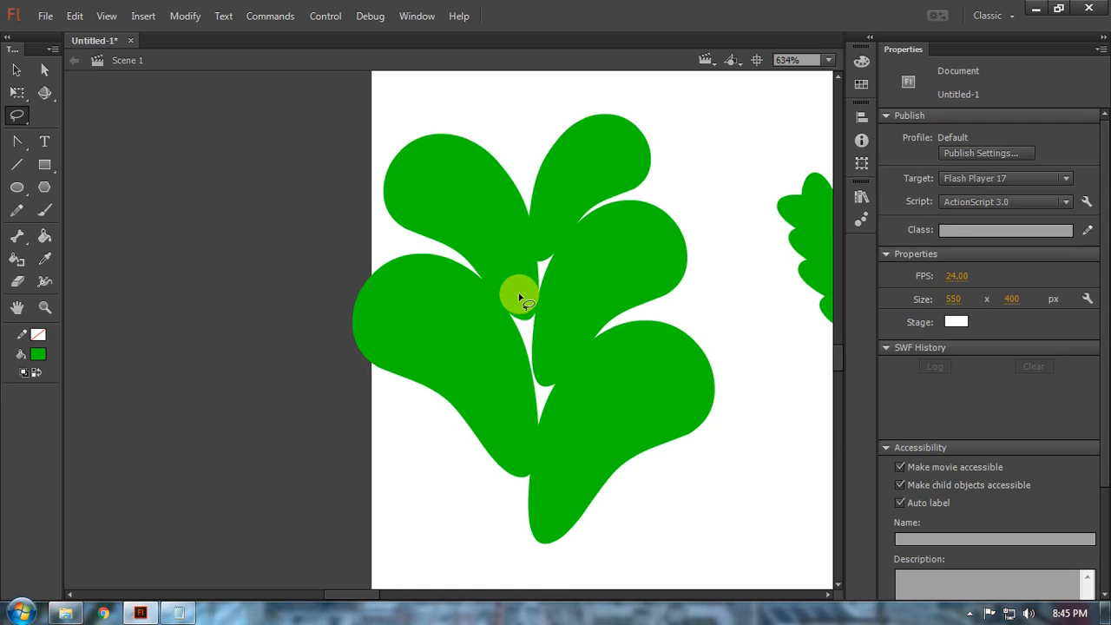
{"action": "key", "text": "o"}
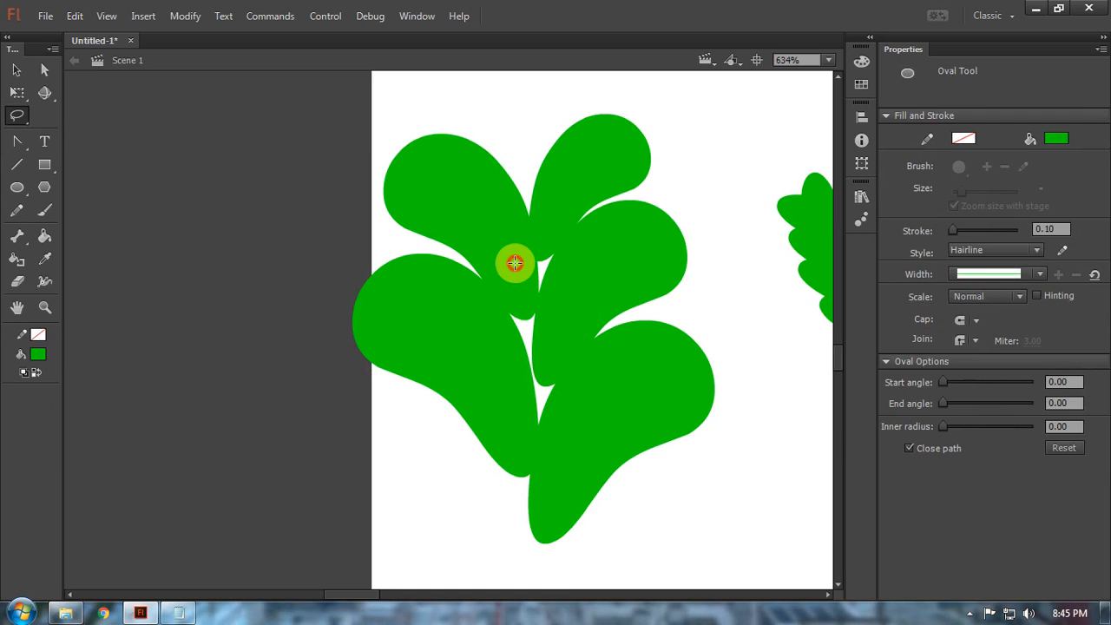
{"action": "mouse_move", "coordinate": [554, 283]}
{"action": "left_mouse_down"}
{"action": "mouse_move", "coordinate": [565, 302]}
{"action": "mouse_move", "coordinate": [509, 315]}
{"action": "mouse_move", "coordinate": [566, 400]}
{"action": "mouse_move", "coordinate": [574, 439]}
{"action": "left_mouse_up"}
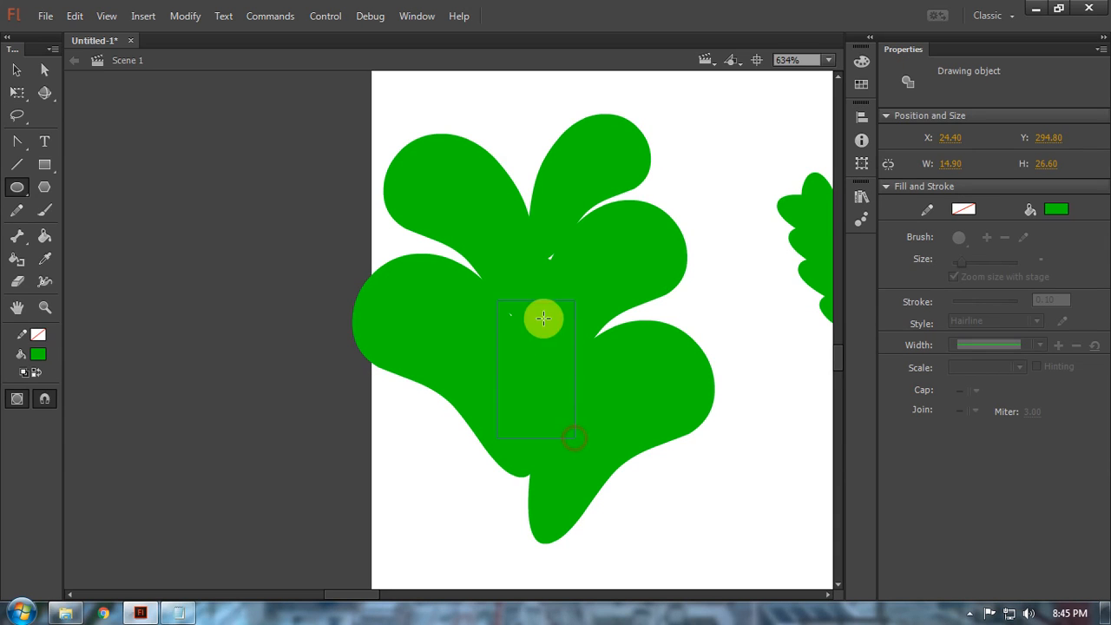
{"action": "key", "text": "q"}
{"action": "left_click_drag", "start_coordinate": [497, 300], "coordinate": [490, 291]}
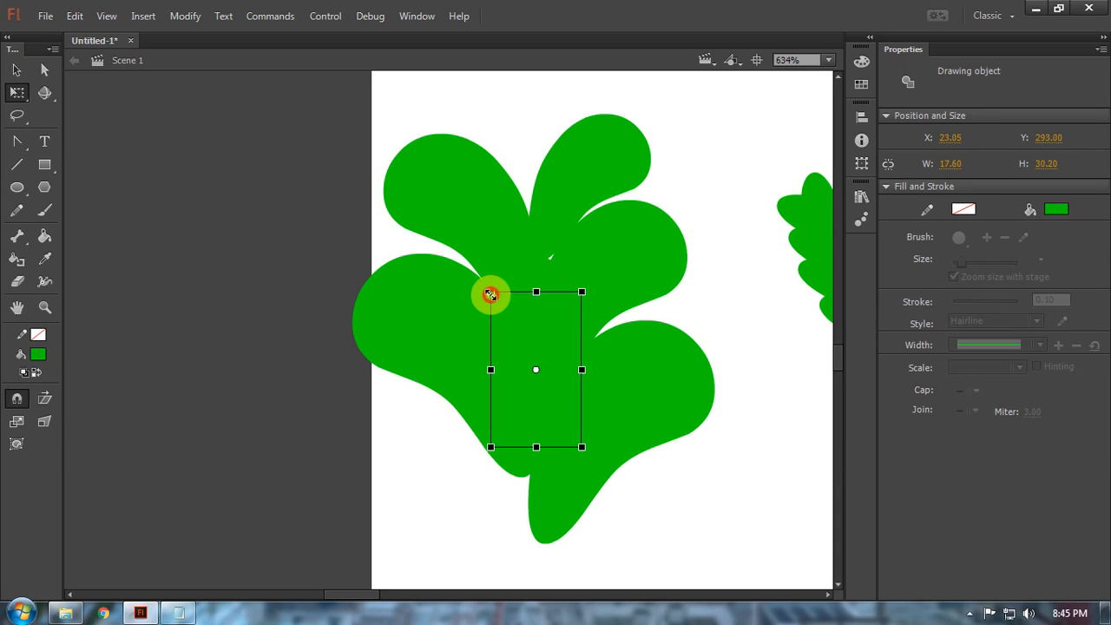
{"action": "mouse_move", "coordinate": [546, 269]}
{"action": "left_mouse_down"}
{"action": "mouse_move", "coordinate": [568, 240]}
{"action": "mouse_move", "coordinate": [557, 287]}
{"action": "left_mouse_up"}
{"action": "left_click", "coordinate": [704, 483]}
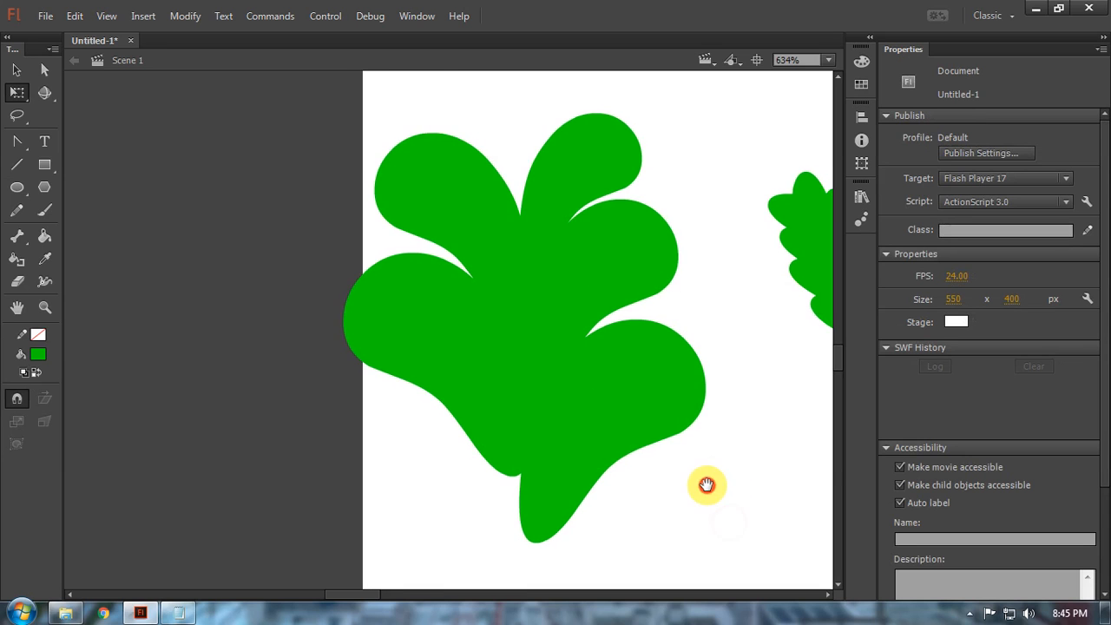
Step: Move a scalloped leaf onto the top of the teardrop plant and rotate it nearly upright with Free Transform
{"action": "scroll", "coordinate": [588, 377], "scroll_direction": "down", "scroll_amount": 3}
{"action": "left_click_drag", "start_coordinate": [588, 377], "coordinate": [625, 418]}
{"action": "left_click_drag", "start_coordinate": [704, 355], "coordinate": [432, 355]}
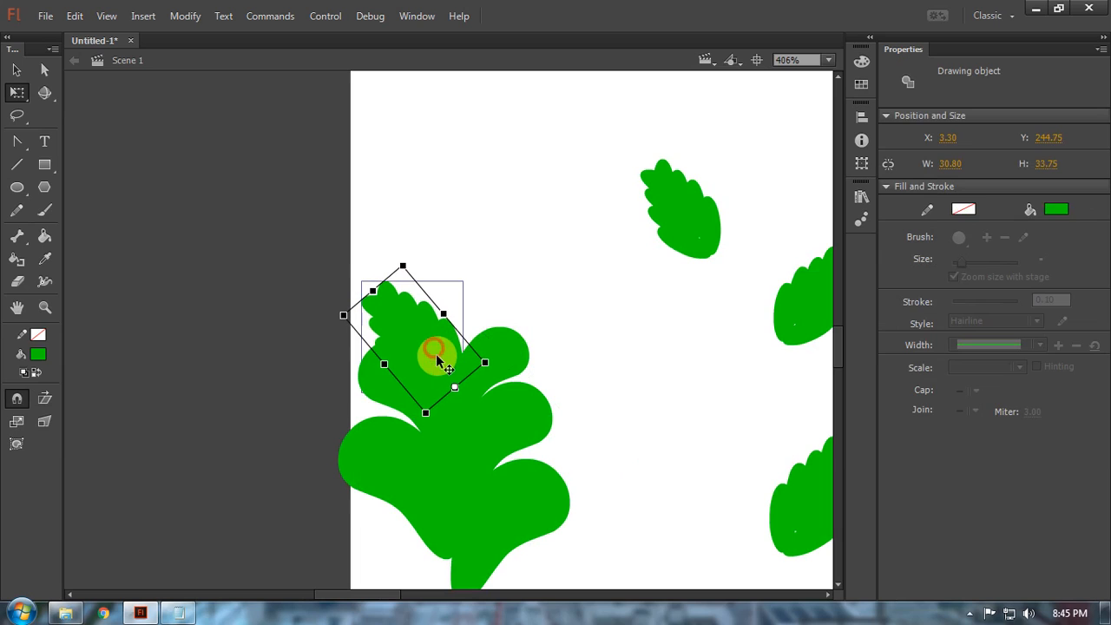
{"action": "left_click_drag", "start_coordinate": [402, 251], "coordinate": [464, 226]}
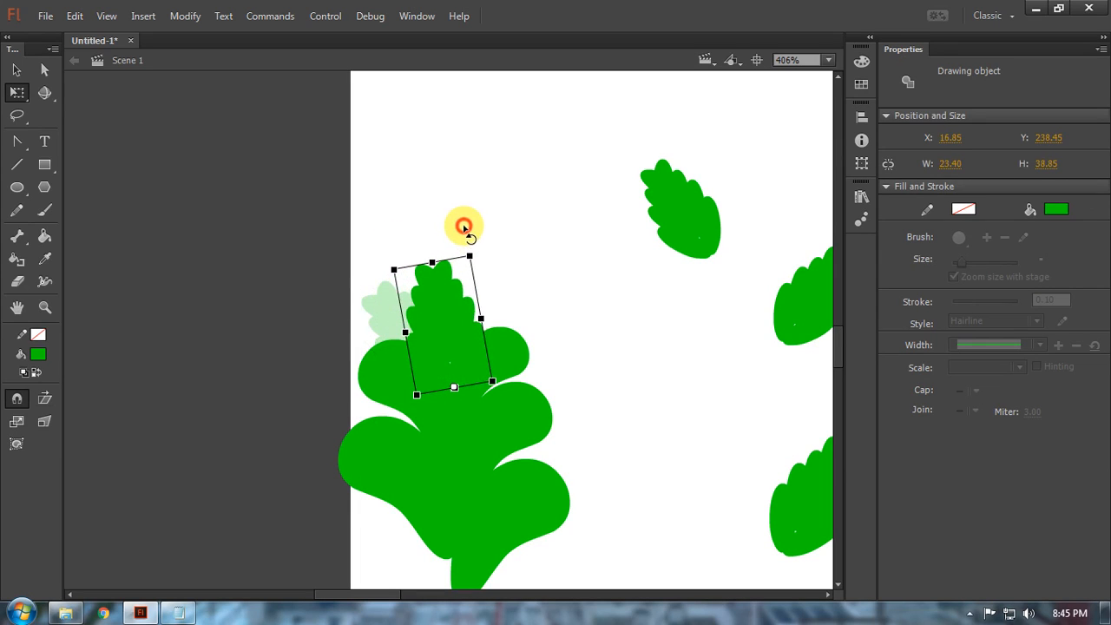
Step: Fill the scalloped leaf with red, bring it in front of the green teardrops, and deselect it
{"action": "left_click", "coordinate": [1055, 213]}
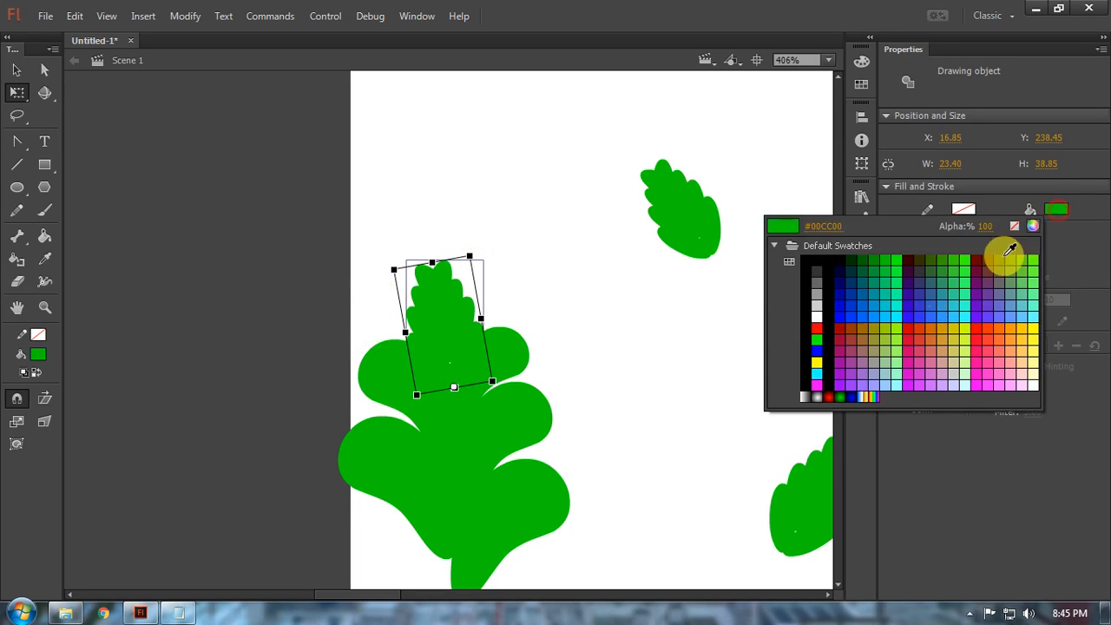
{"action": "left_click", "coordinate": [818, 326]}
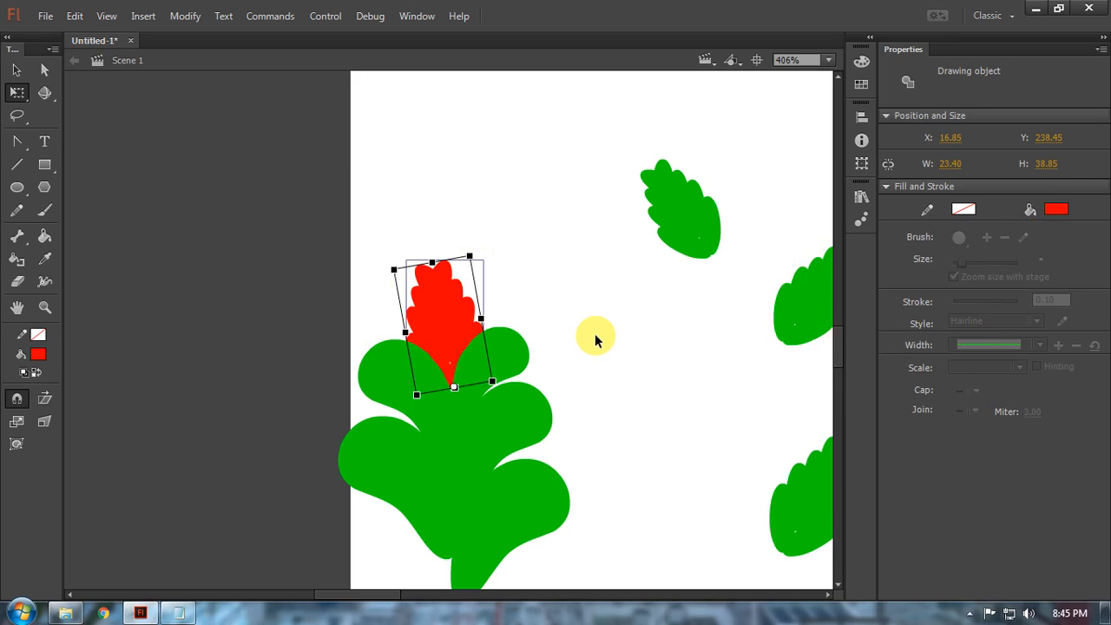
{"action": "left_click", "coordinate": [643, 391]}
{"action": "left_click_drag", "start_coordinate": [644, 393], "coordinate": [605, 348]}
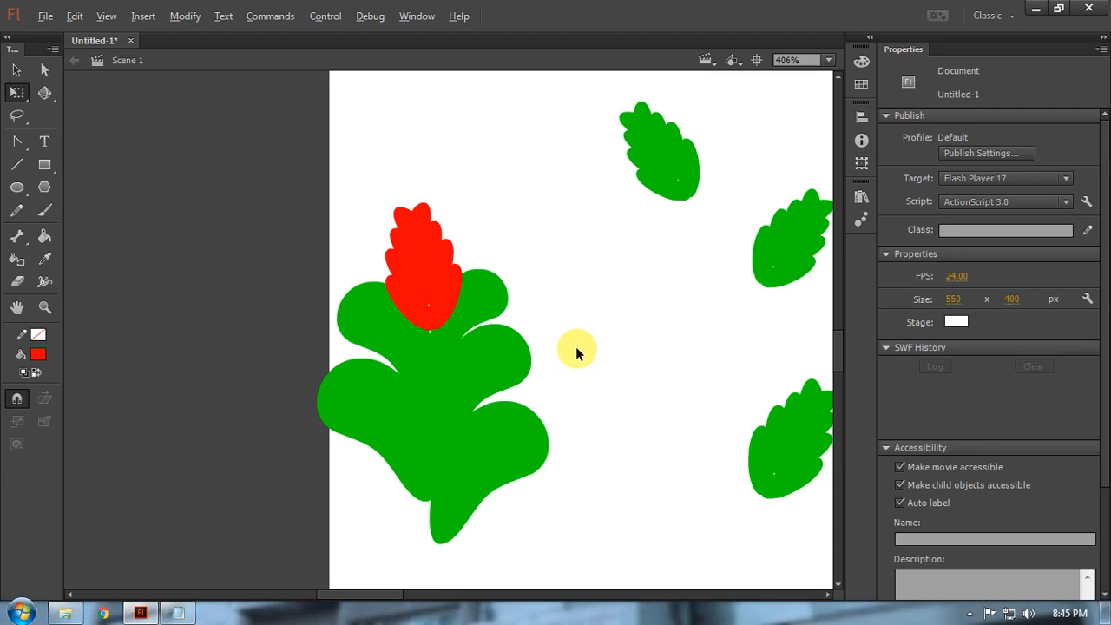
Step: Switch to the Notepad notes and add the line "Arange Forward ----> Ctrl+ Up Arrow" below the Transform Tool entry
{"action": "key", "text": "alt+Tab"}
{"action": "scroll", "coordinate": [402, 464], "scroll_direction": "down", "scroll_amount": 3}
{"action": "left_click", "coordinate": [52, 293]}
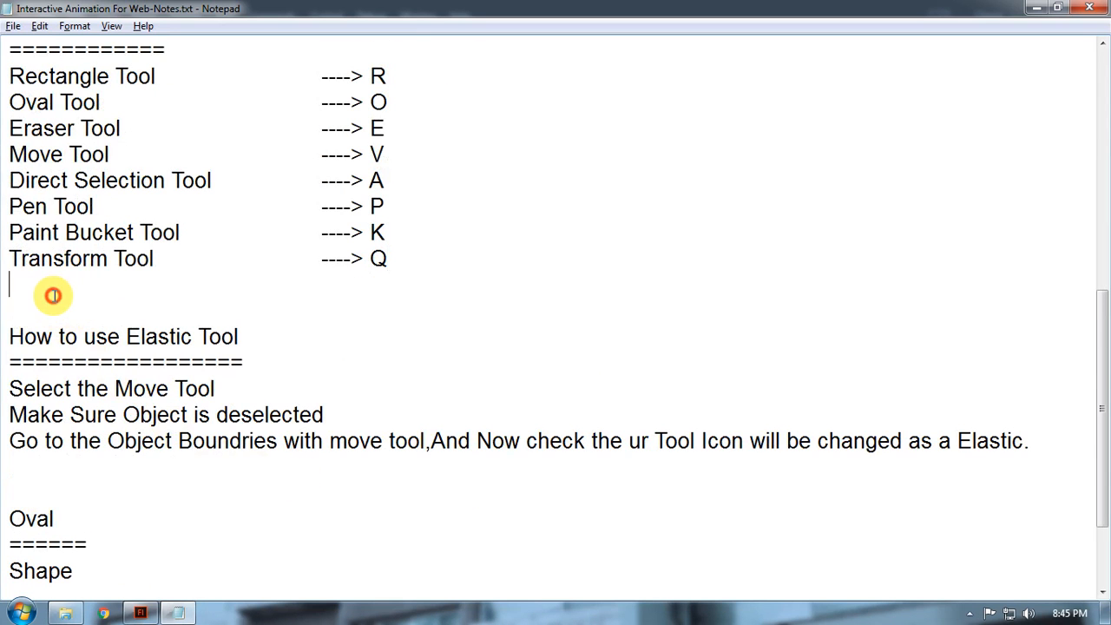
{"action": "type", "text": "Arange"}
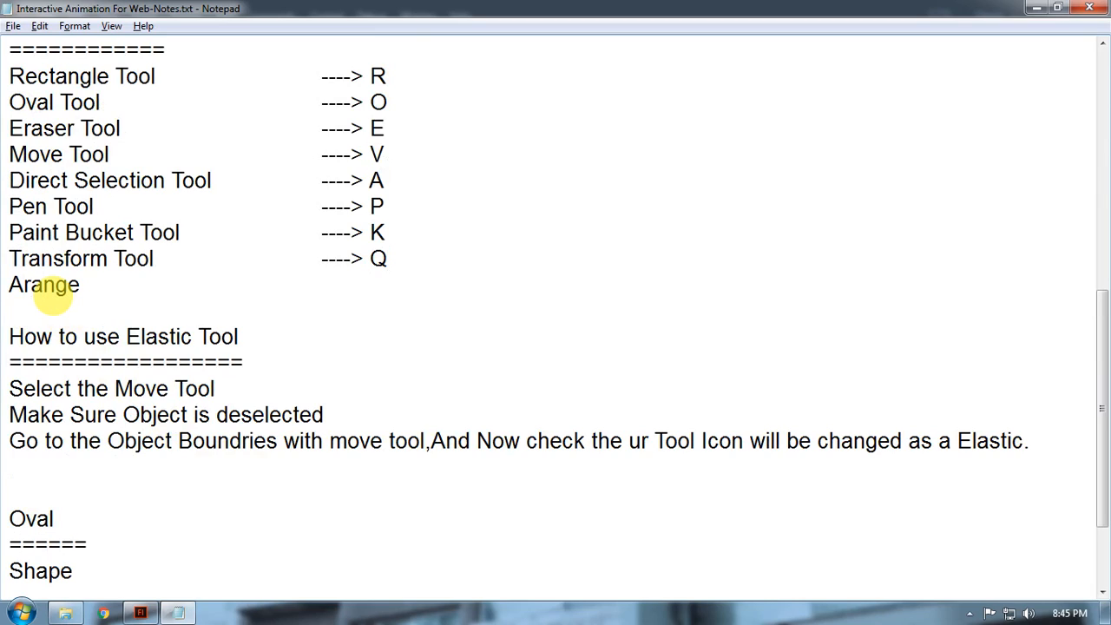
{"action": "type", "text": " Foe"}
{"action": "key", "text": "BackSpace"}
{"action": "type", "text": "rward\t----> "}
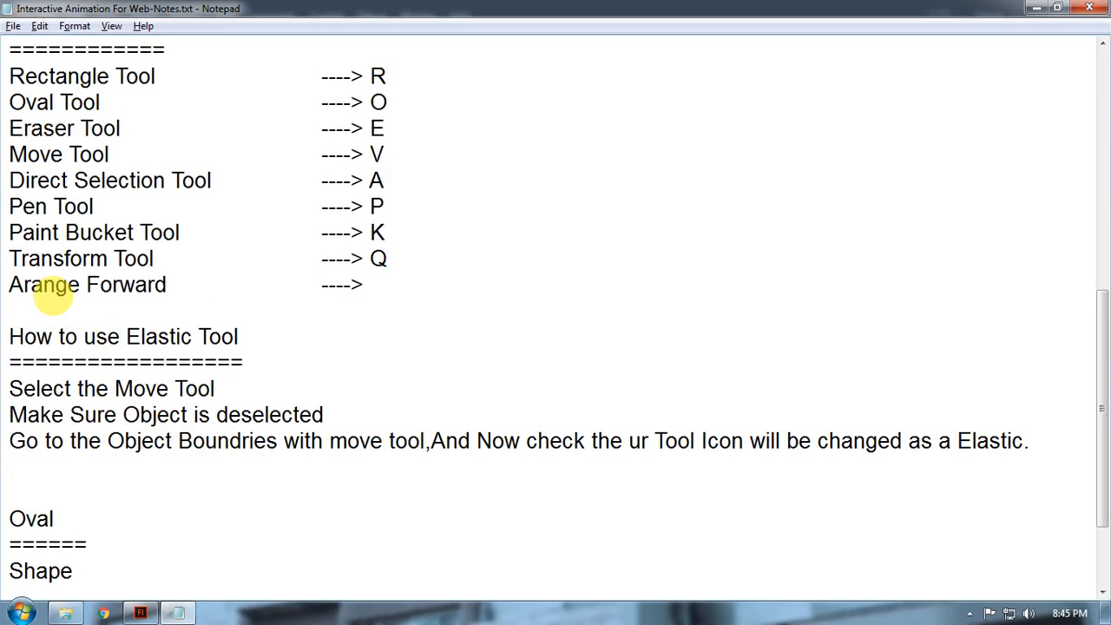
{"action": "type", "text": "Ctrl+ Up"}
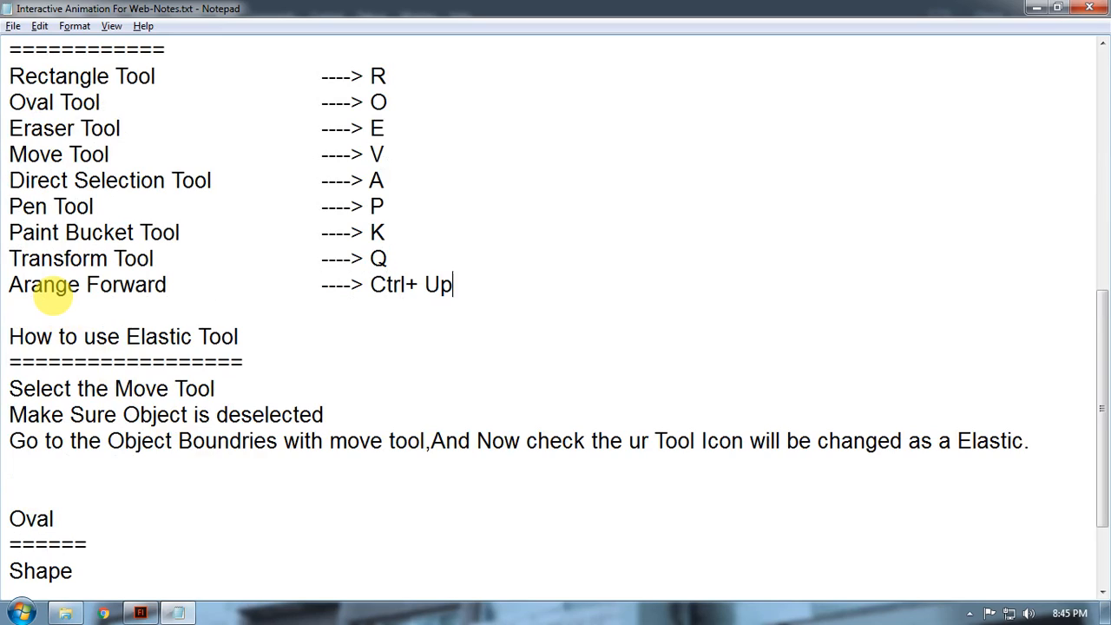
{"action": "type", "text": " Arrow"}
Step: Duplicate the Arange Forward line below itself and change "Forward" to "Backward" in the copy
{"action": "key", "text": "shift+Home"}
{"action": "key", "text": "ctrl+c"}
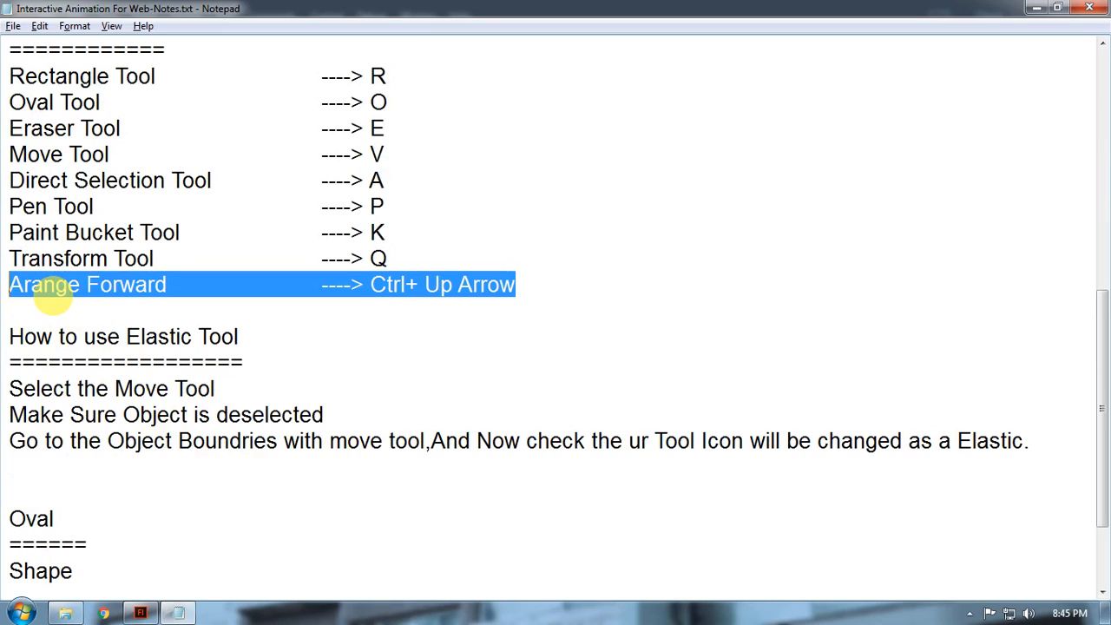
{"action": "key", "text": "End"}
{"action": "key", "text": "Return"}
{"action": "key", "text": "ctrl+v"}
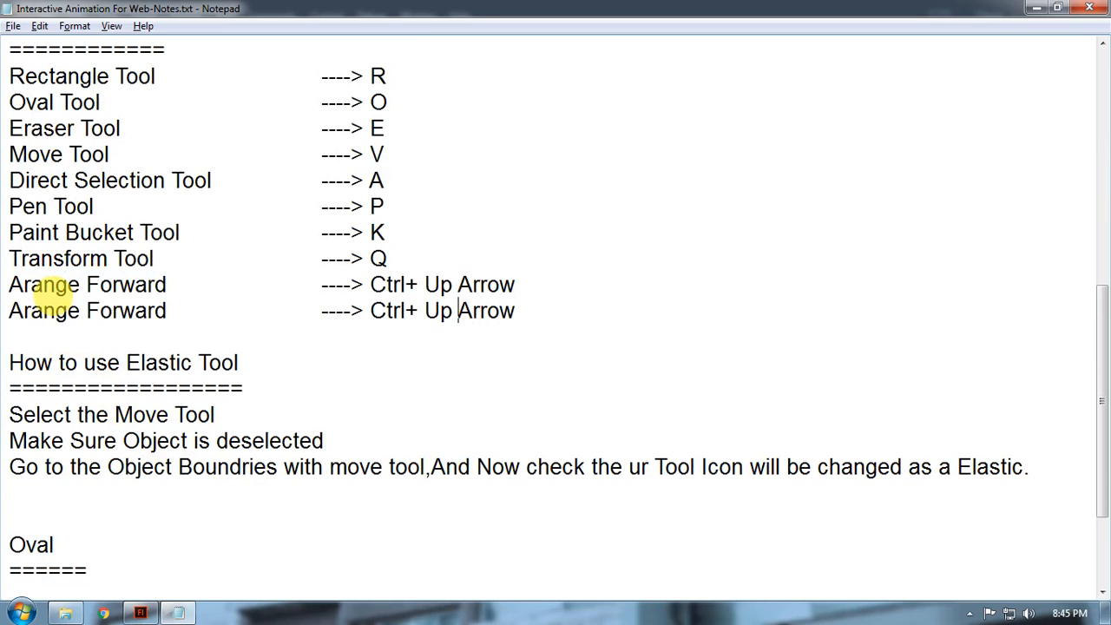
{"action": "key", "text": "Left"}
{"action": "key", "text": "Left"}
{"action": "key", "text": "Left"}
{"action": "key", "text": "Left"}
{"action": "key", "text": "Left"}
{"action": "key", "text": "Left"}
{"action": "key", "text": "Left"}
{"action": "key", "text": "Left"}
{"action": "key", "text": "Left"}
{"action": "key", "text": "shift+Right"}
{"action": "key", "text": "shift+Right"}
{"action": "key", "text": "shift+Right"}
{"action": "key", "text": "shift+Right"}
{"action": "key", "text": "shift+Right"}
{"action": "key", "text": "shift+Right"}
{"action": "key", "text": "shift+Right"}
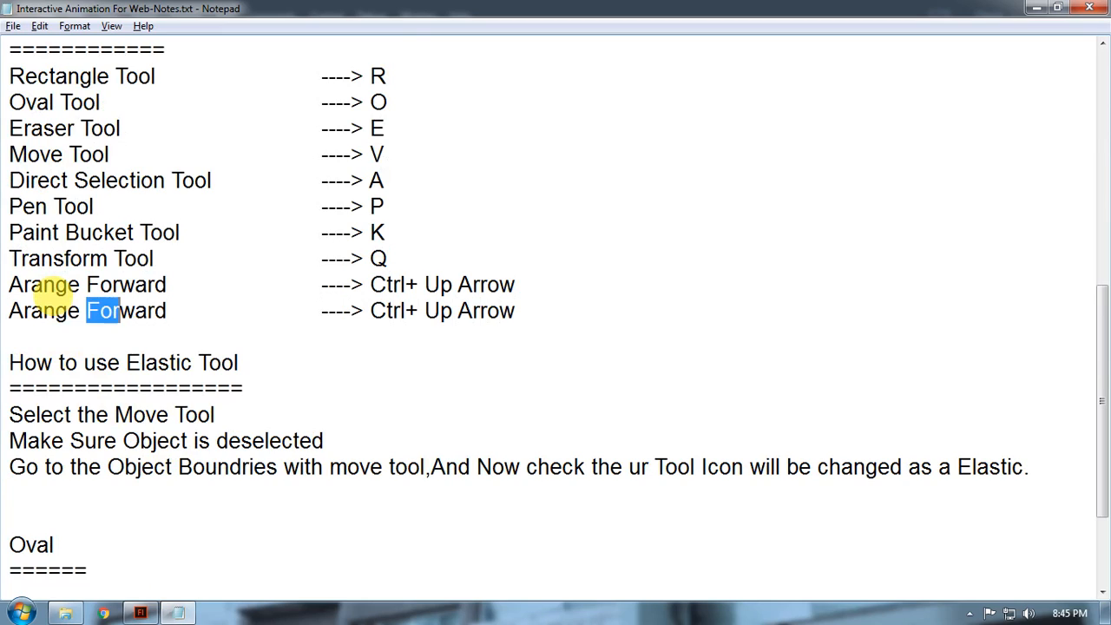
{"action": "type", "text": "Bac"}
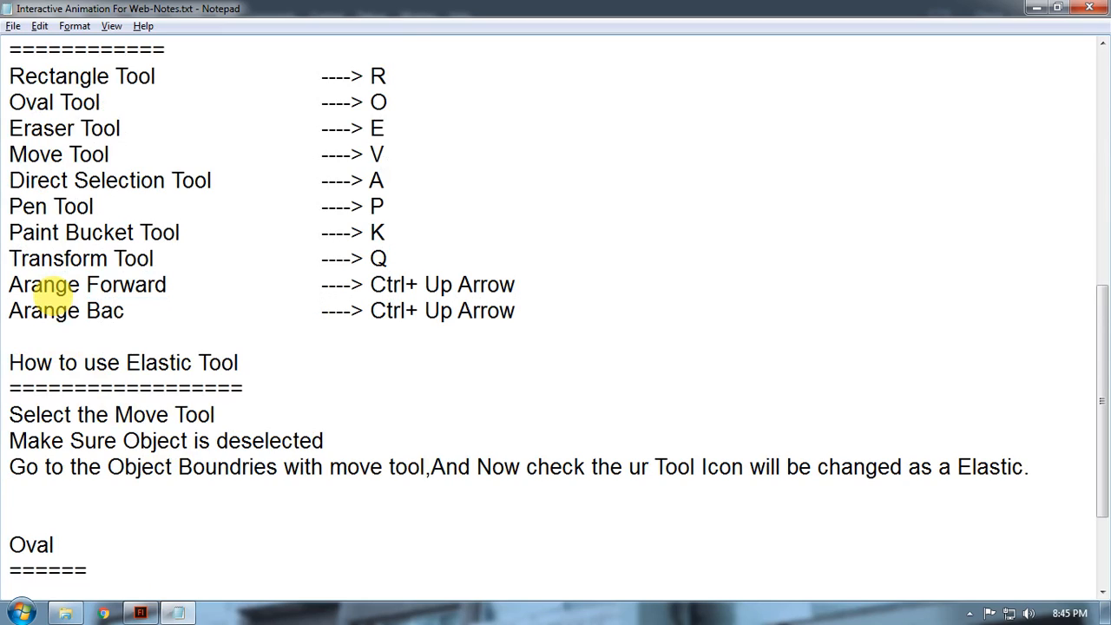
{"action": "type", "text": "kward"}
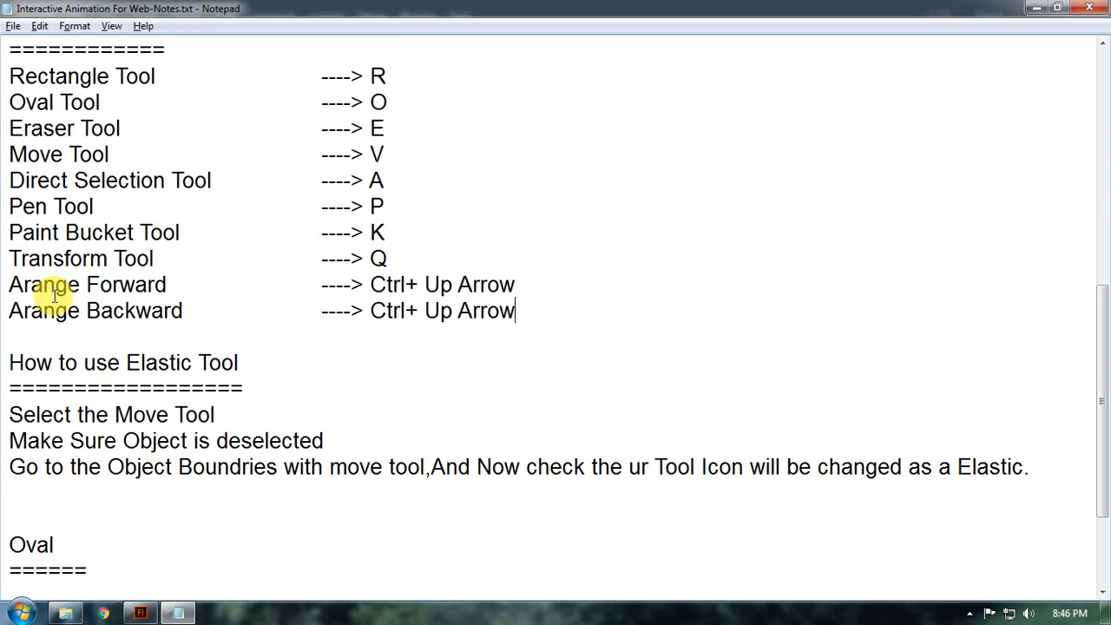
Step: Change "Up" to "Down" in the Arange Backward shortcut
{"action": "key", "text": "Left"}
{"action": "key", "text": "Left"}
{"action": "key", "text": "Left"}
{"action": "key", "text": "Left"}
{"action": "key", "text": "shift+Left"}
{"action": "key", "text": "shift+Left"}
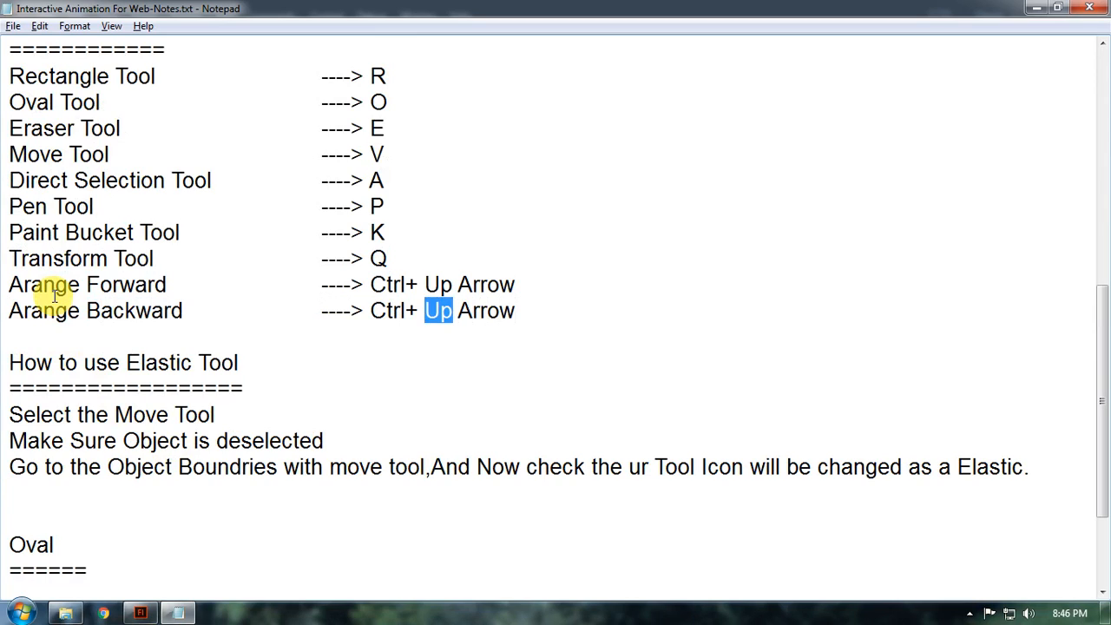
{"action": "type", "text": "Down"}
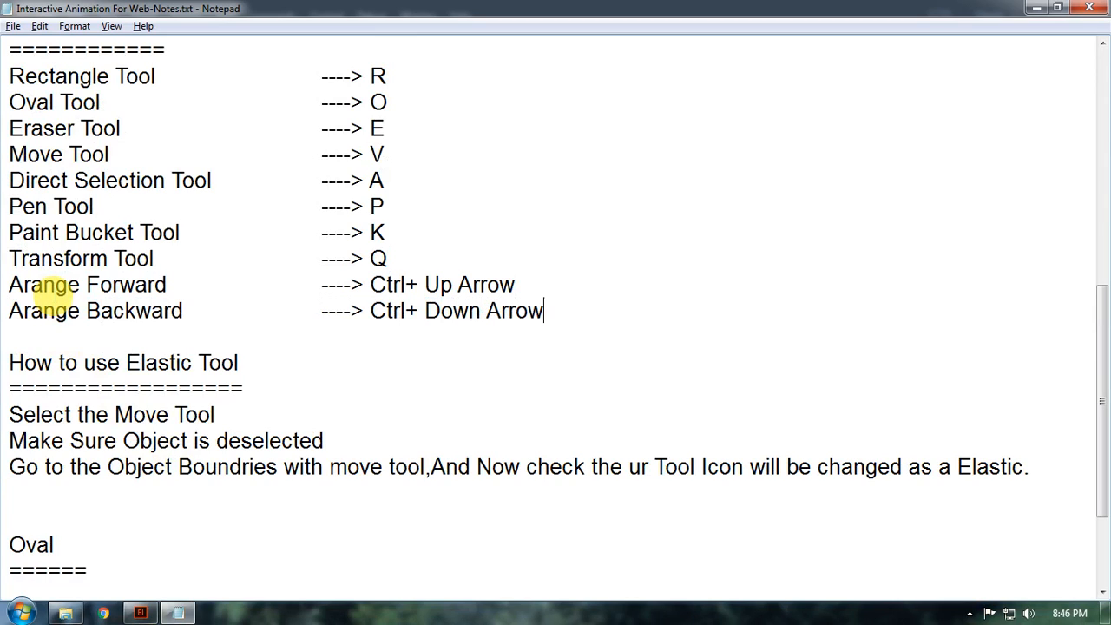
Step: Paste another copy of the Arange Forward line below Arange Backward and rename it "Arange Front"
{"action": "key", "text": "End"}
{"action": "key", "text": "Return"}
{"action": "key", "text": "ctrl+v"}
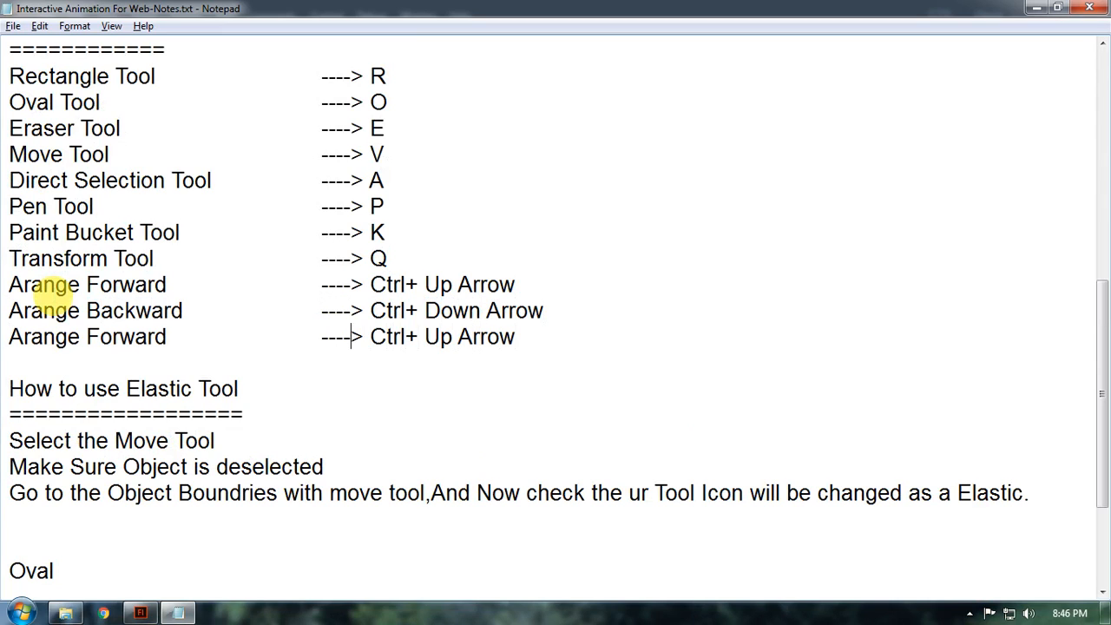
{"action": "key", "text": "Left"}
{"action": "key", "text": "Left"}
{"action": "key", "text": "shift+Right"}
{"action": "key", "text": "shift+Right"}
{"action": "key", "text": "shift+Right"}
{"action": "key", "text": "shift+Right"}
{"action": "key", "text": "shift+Right"}
{"action": "key", "text": "shift+Right"}
{"action": "key", "text": "shift+Right"}
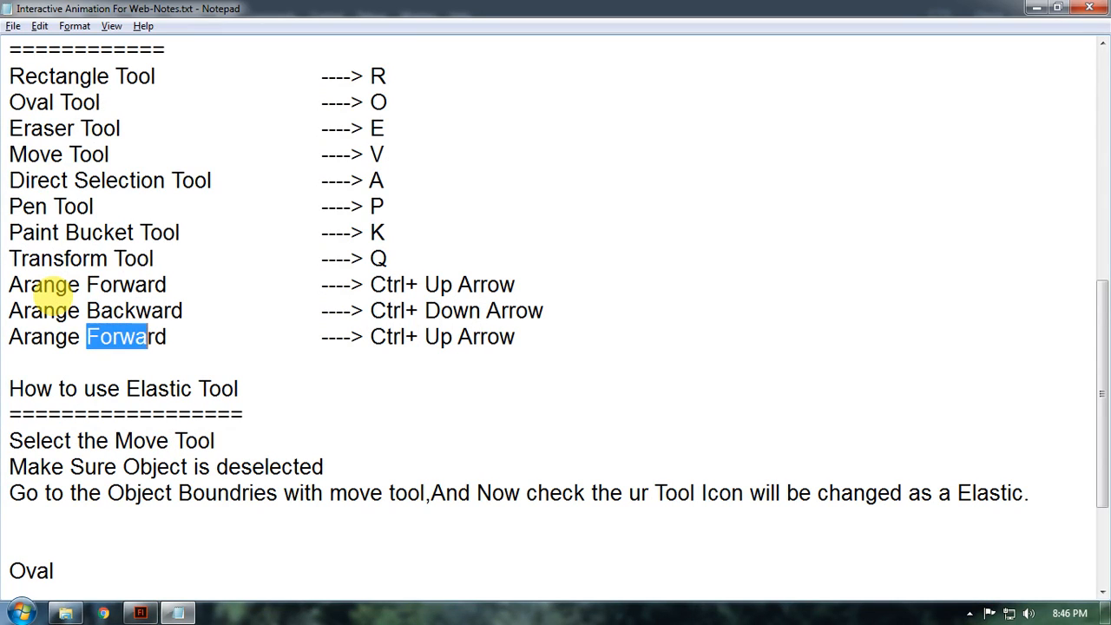
{"action": "type", "text": "Front"}
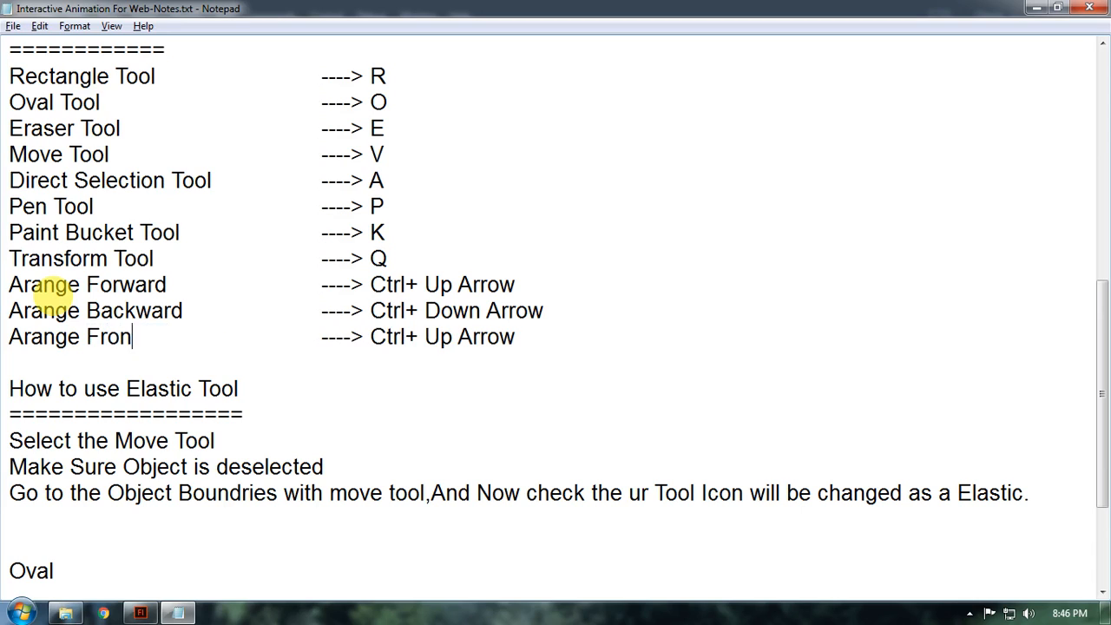
Step: Paste one more copy of the line below Arange Front and rename it "Arange Back"
{"action": "key", "text": "Return"}
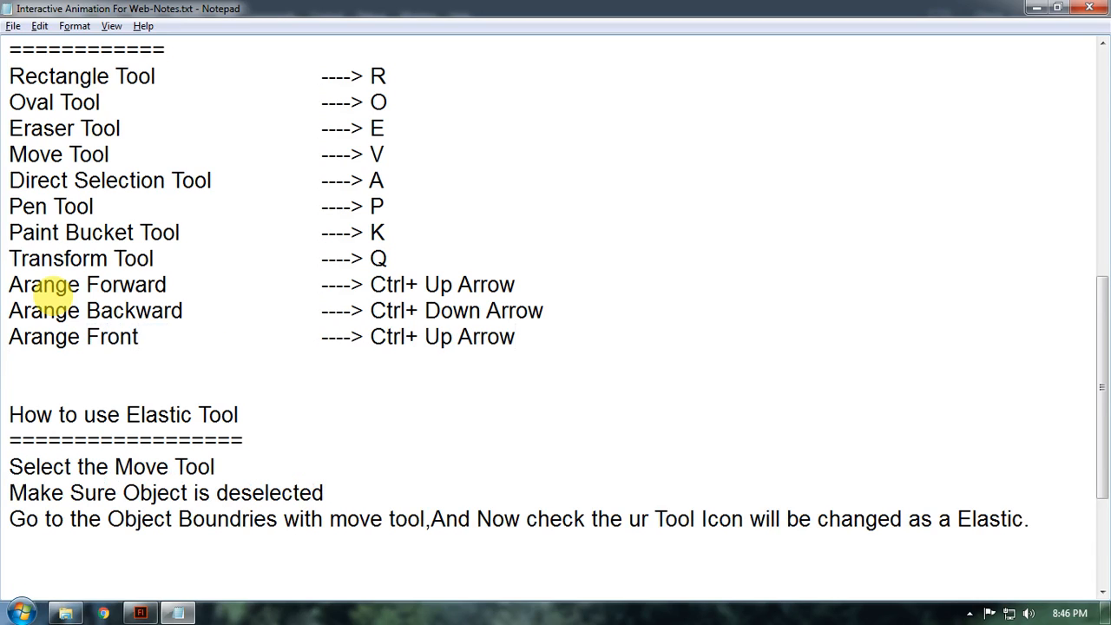
{"action": "key", "text": "ctrl+v"}
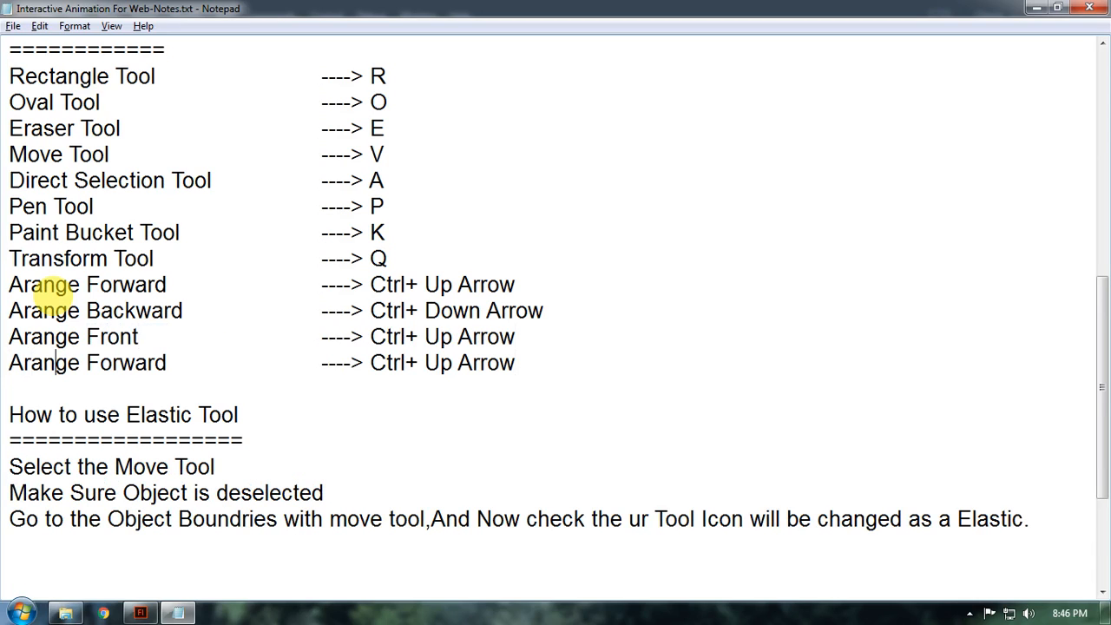
{"action": "key", "text": "Right"}
{"action": "key", "text": "shift+Right"}
{"action": "key", "text": "shift+Right"}
{"action": "key", "text": "shift+Right"}
{"action": "key", "text": "shift+Right"}
{"action": "key", "text": "shift+Right"}
{"action": "key", "text": "shift+Right"}
{"action": "key", "text": "shift+Right"}
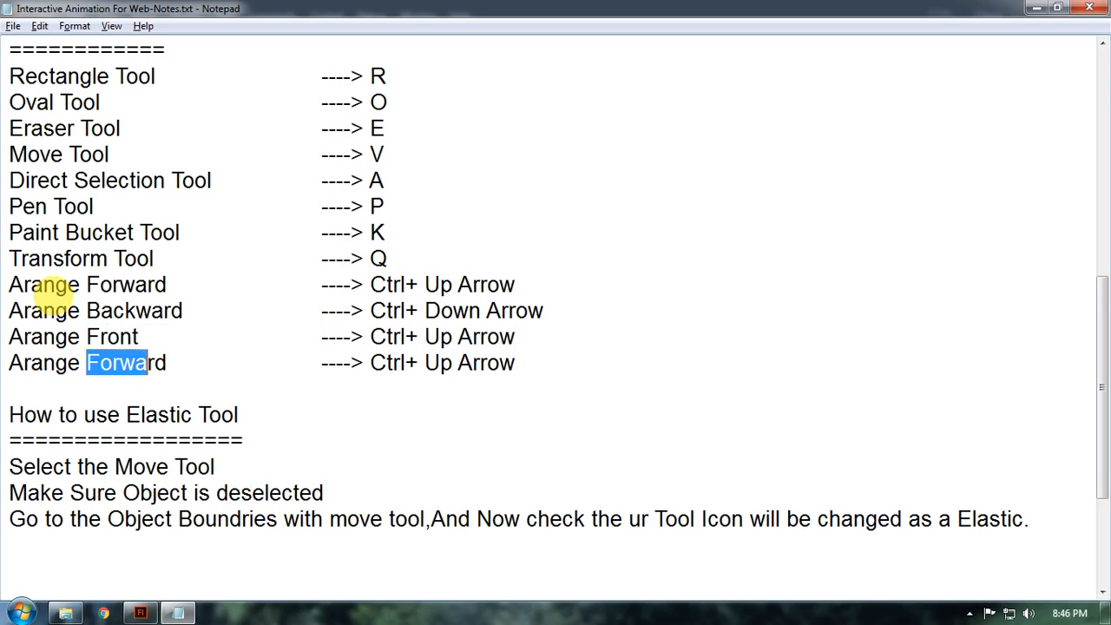
{"action": "type", "text": "Back"}
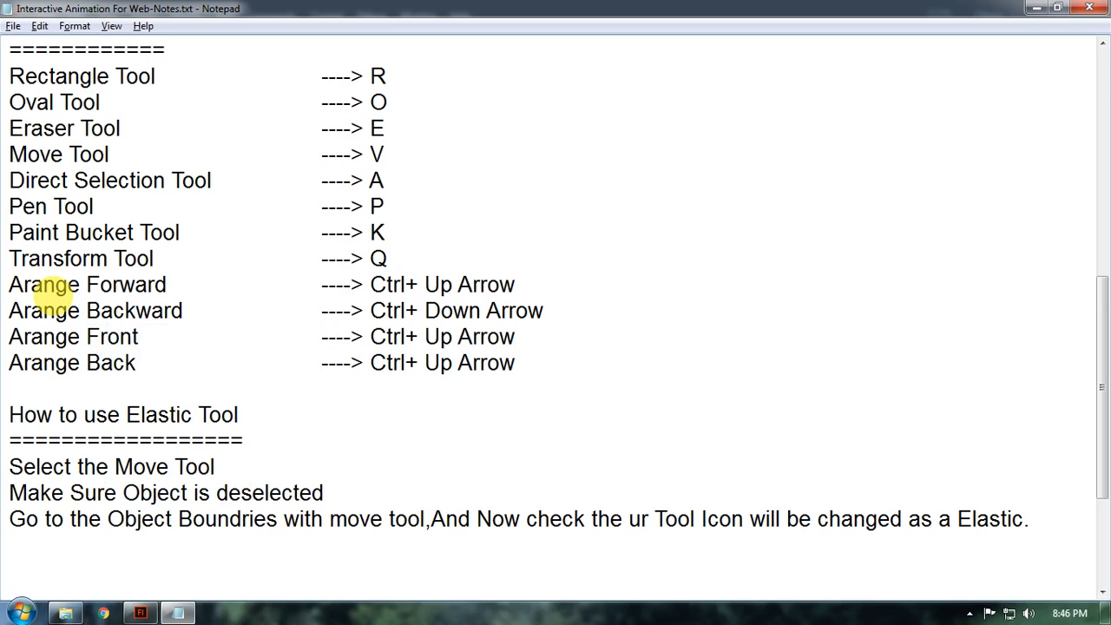
Step: Insert "Shift+" after "Ctrl+" in both the Arange Front and Arange Back shortcuts
{"action": "key", "text": "Up"}
{"action": "type", "text": "Shift"}
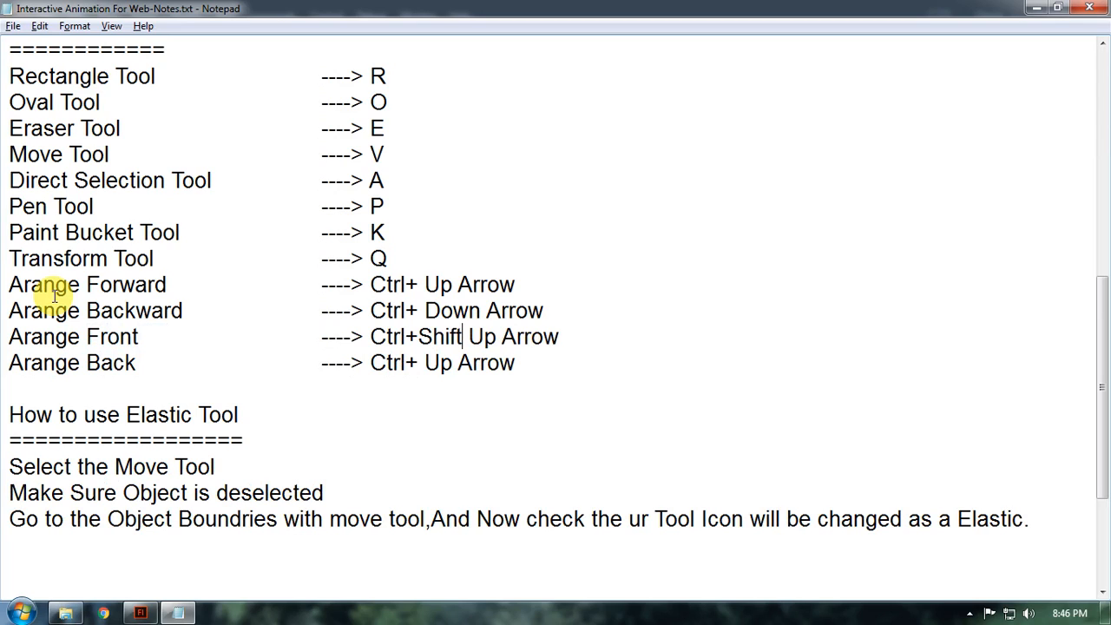
{"action": "type", "text": "+"}
{"action": "key", "text": "Down"}
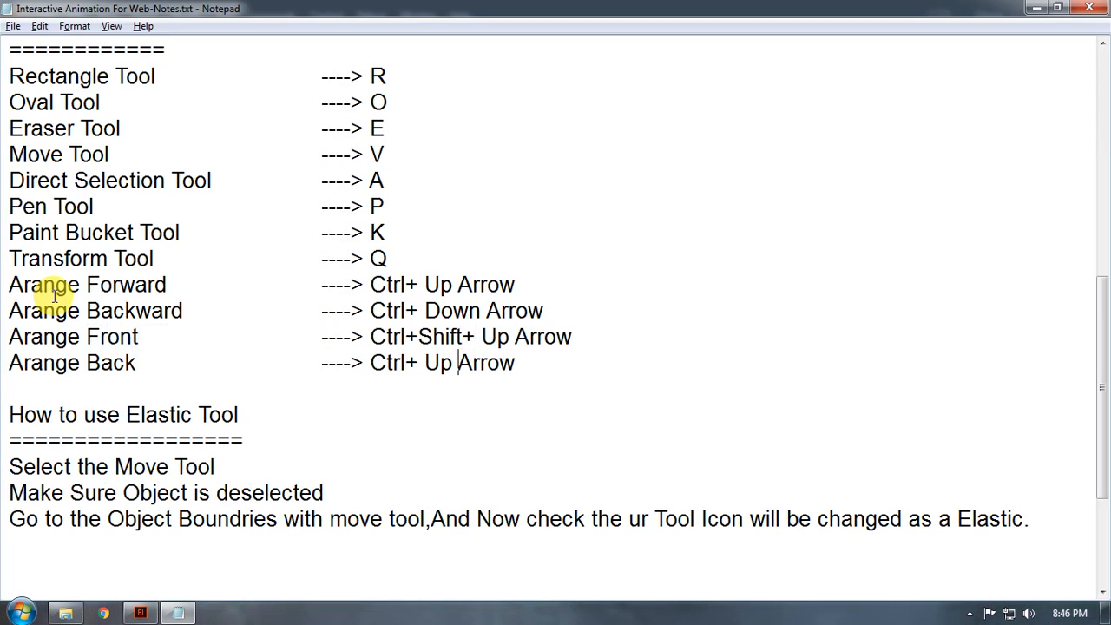
{"action": "type", "text": "S"}
{"action": "key", "text": "BackSpace"}
{"action": "key", "text": "BackSpace"}
{"action": "type", "text": "Shift"}
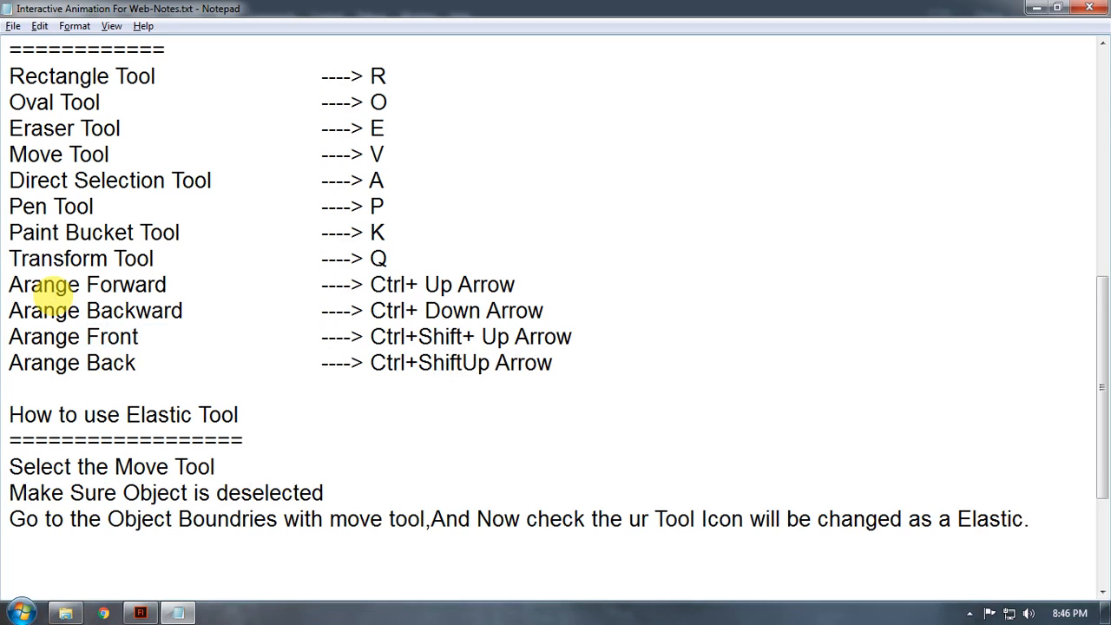
{"action": "type", "text": "+"}
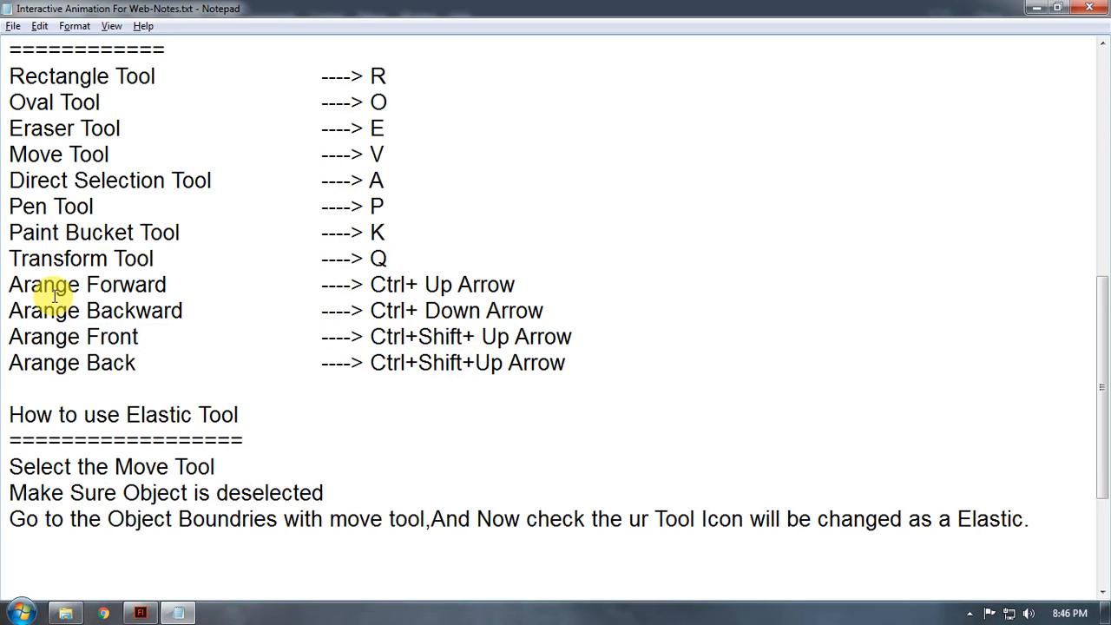
Step: Remove the extra space in the Arange Front shortcut and make the Arange Back shortcut read "Ctrl+Shift+Down Arrow"
{"action": "key", "text": "Up"}
{"action": "key", "text": "BackSpace"}
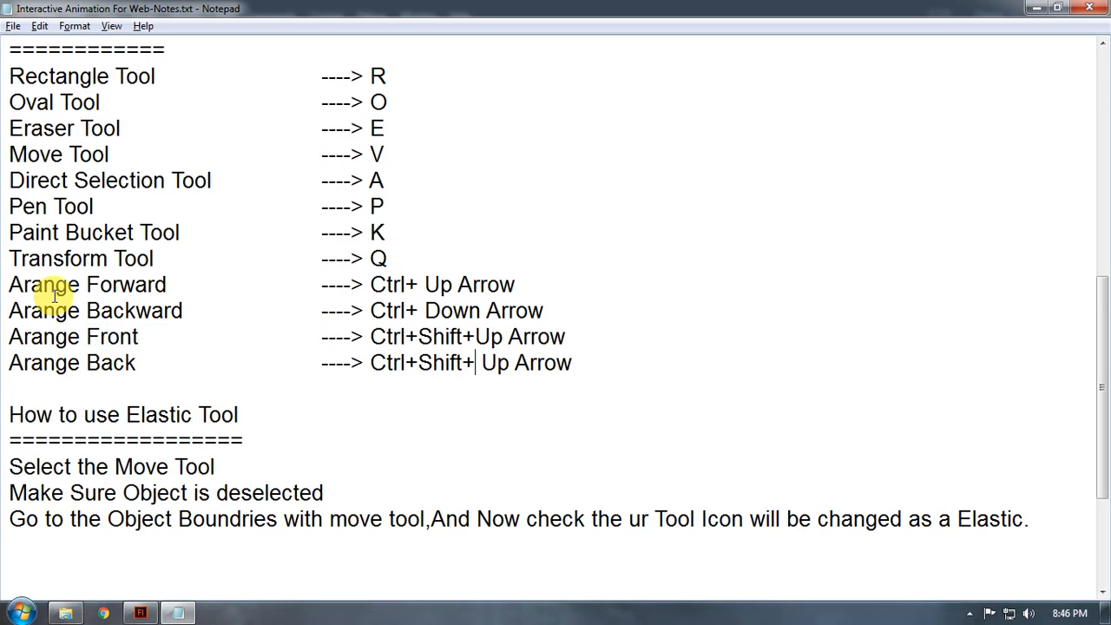
{"action": "key", "text": "Delete"}
{"action": "key", "text": "shift+Right"}
{"action": "key", "text": "shift+Right"}
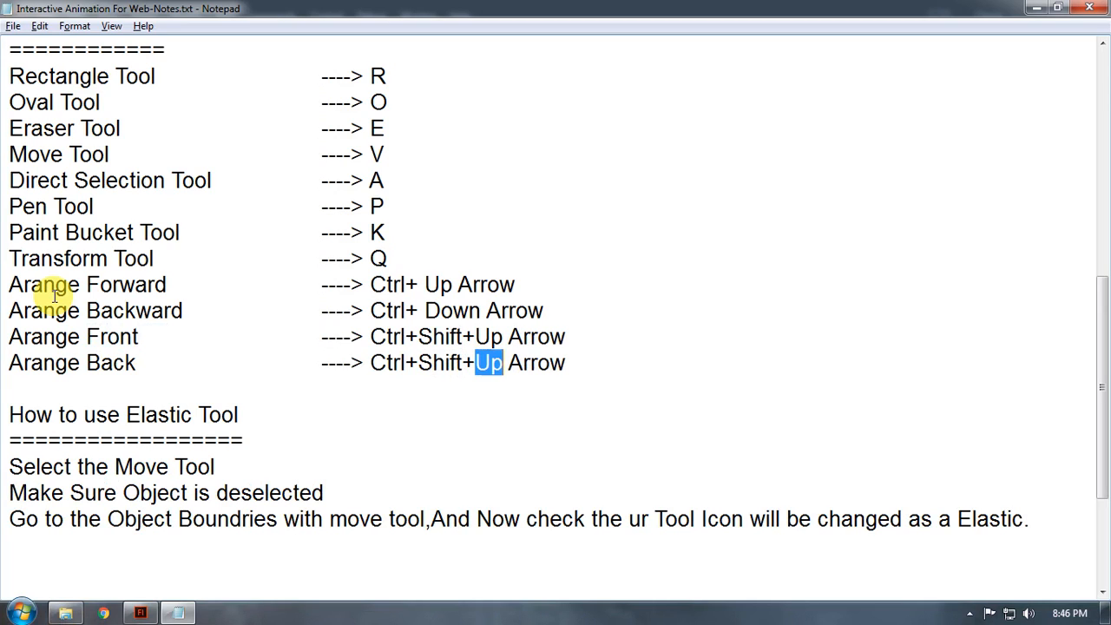
{"action": "type", "text": "Down"}
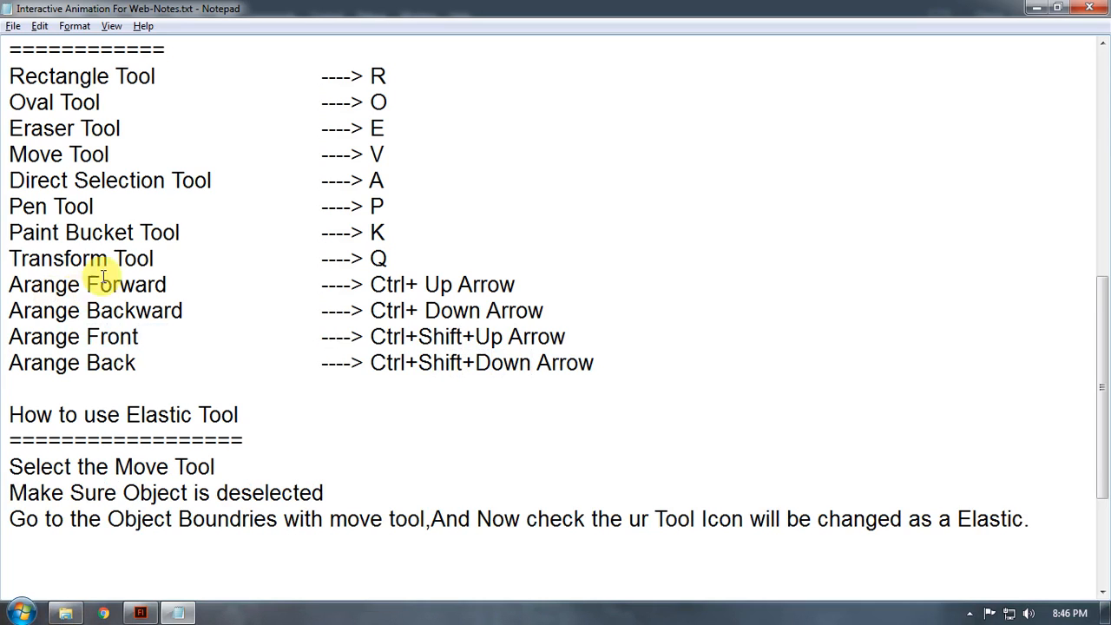
Step: Cut the four Arange lines and paste them lower down, with several blank lines separating them from the Tools Shortcut list
{"action": "left_click_drag", "start_coordinate": [596, 364], "coordinate": [3, 283]}
{"action": "key", "text": "ctrl+c"}
{"action": "key", "text": "Delete"}
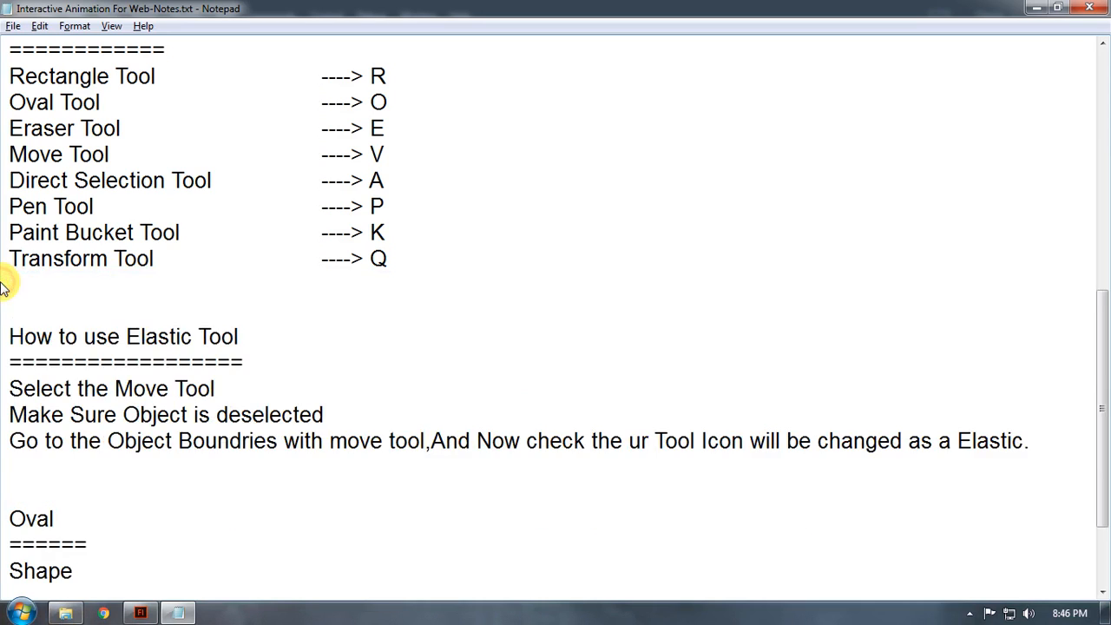
{"action": "scroll", "coordinate": [322, 255], "scroll_direction": "up", "scroll_amount": 6}
{"action": "scroll", "coordinate": [368, 331], "scroll_direction": "down", "scroll_amount": 1}
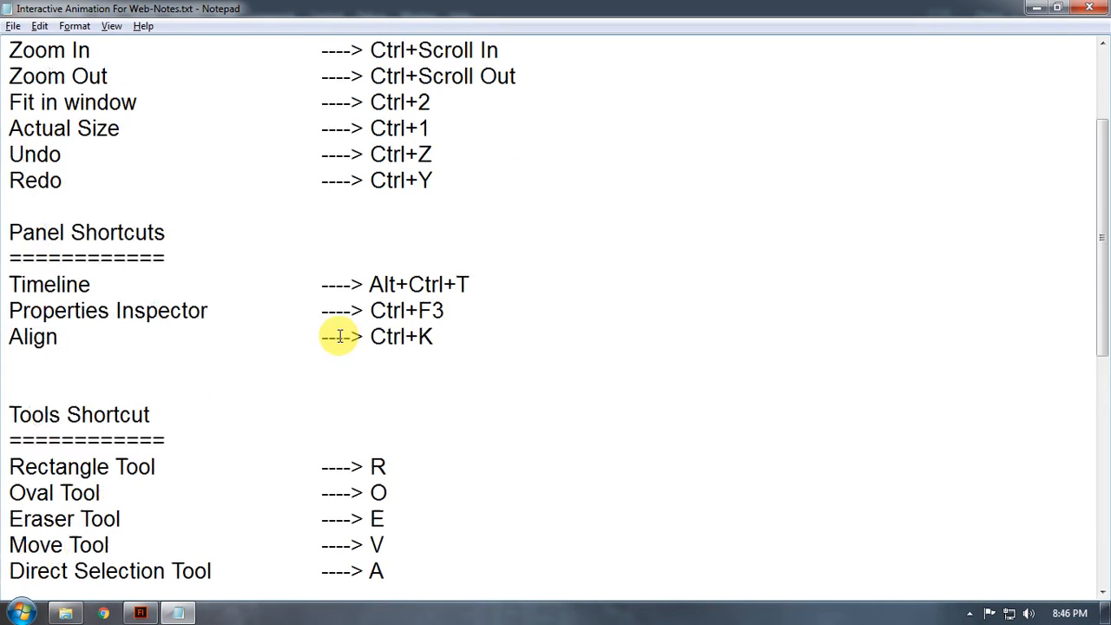
{"action": "scroll", "coordinate": [46, 374], "scroll_direction": "down", "scroll_amount": 5}
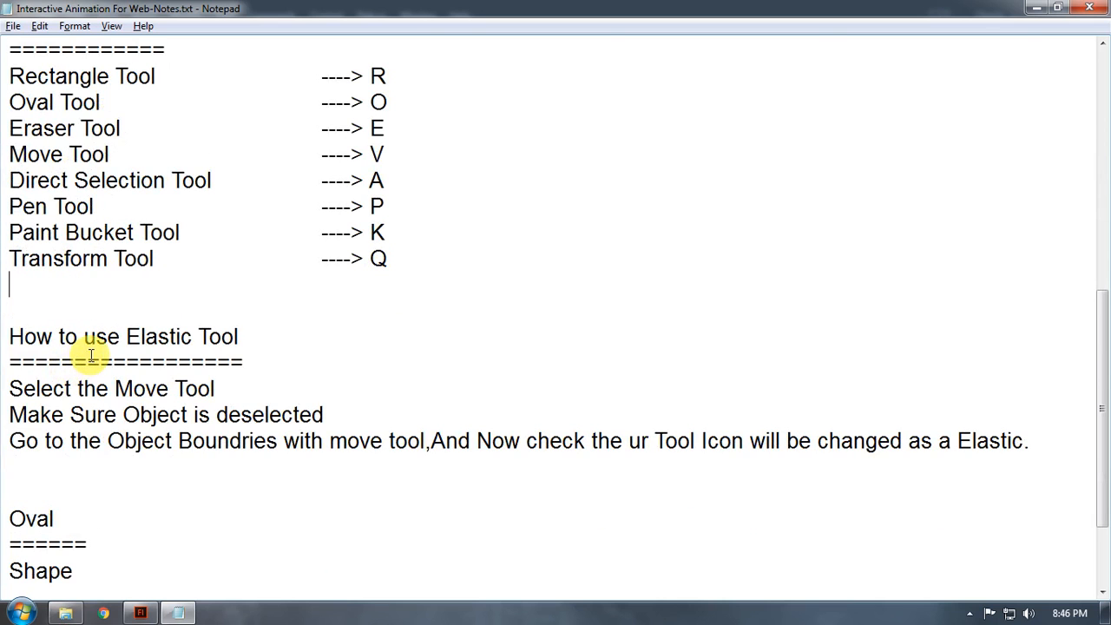
{"action": "scroll", "coordinate": [73, 365], "scroll_direction": "up", "scroll_amount": 2}
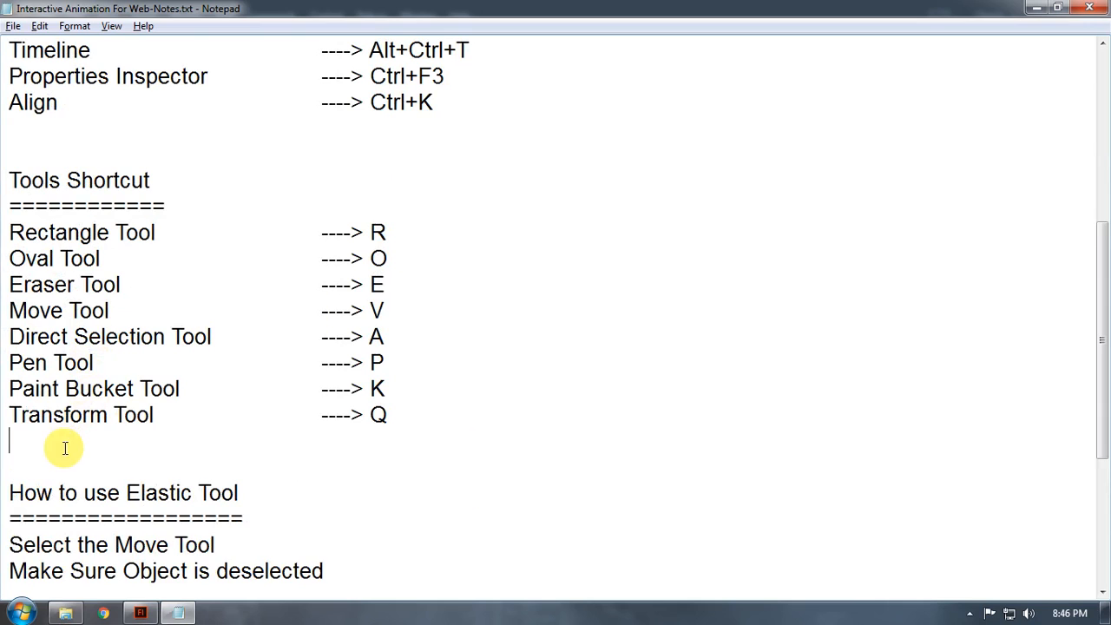
{"action": "key", "text": "Return"}
{"action": "key", "text": "Return"}
{"action": "key", "text": "Return"}
{"action": "key", "text": "Return"}
{"action": "key", "text": "ctrl+v"}
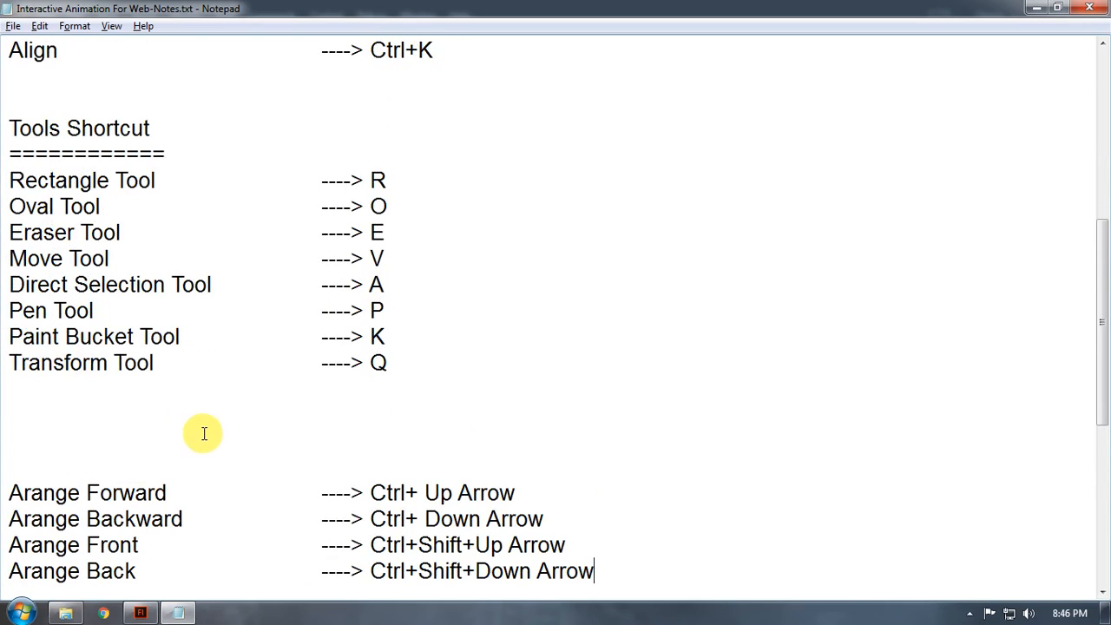
Step: Add an "Options" heading directly above the Arange Forward line and underline it with "======"
{"action": "scroll", "coordinate": [157, 425], "scroll_direction": "down", "scroll_amount": 2}
{"action": "left_click", "coordinate": [56, 319]}
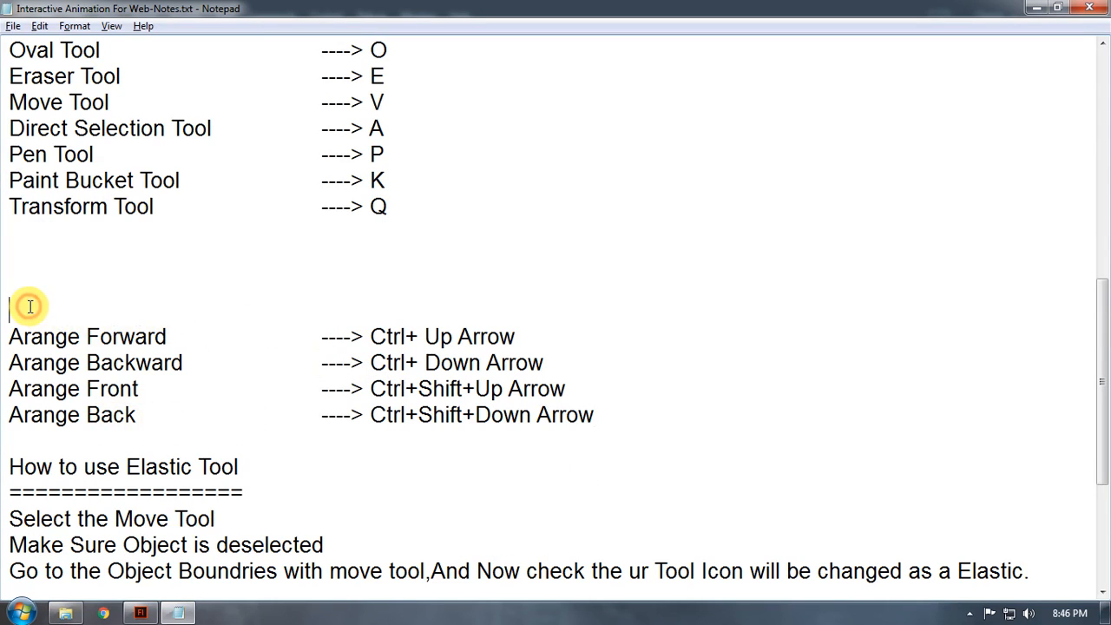
{"action": "type", "text": "OPtions"}
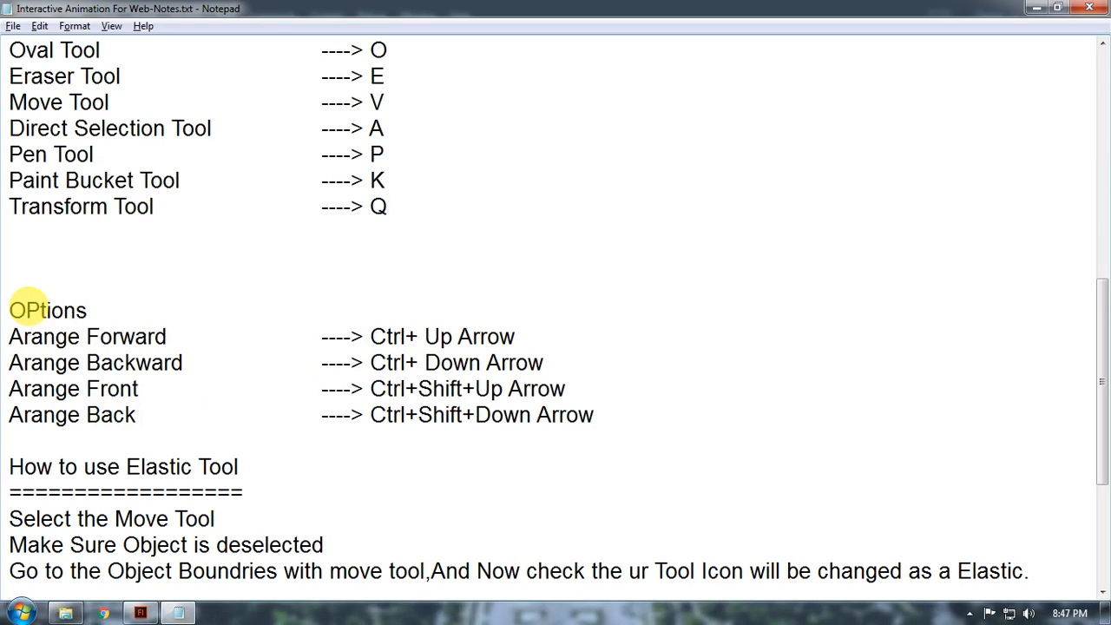
{"action": "left_click_drag", "start_coordinate": [42, 310], "coordinate": [26, 310]}
{"action": "key", "text": "BackSpace"}
{"action": "type", "text": "p"}
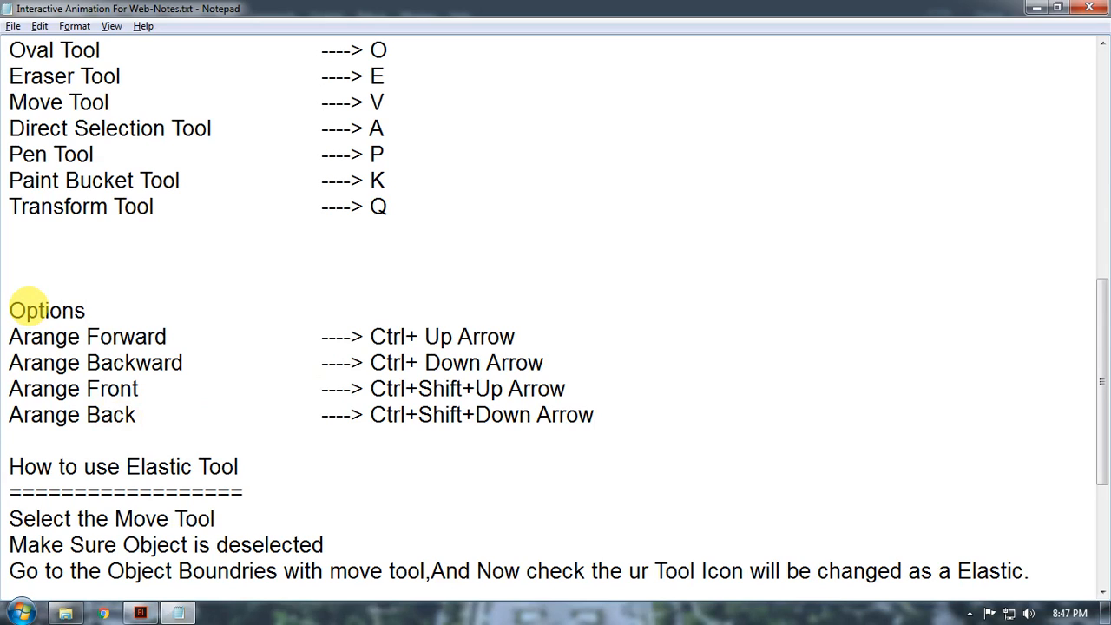
{"action": "type", "text": ":"}
{"action": "key", "text": "Return"}
{"action": "type", "text": "======"}
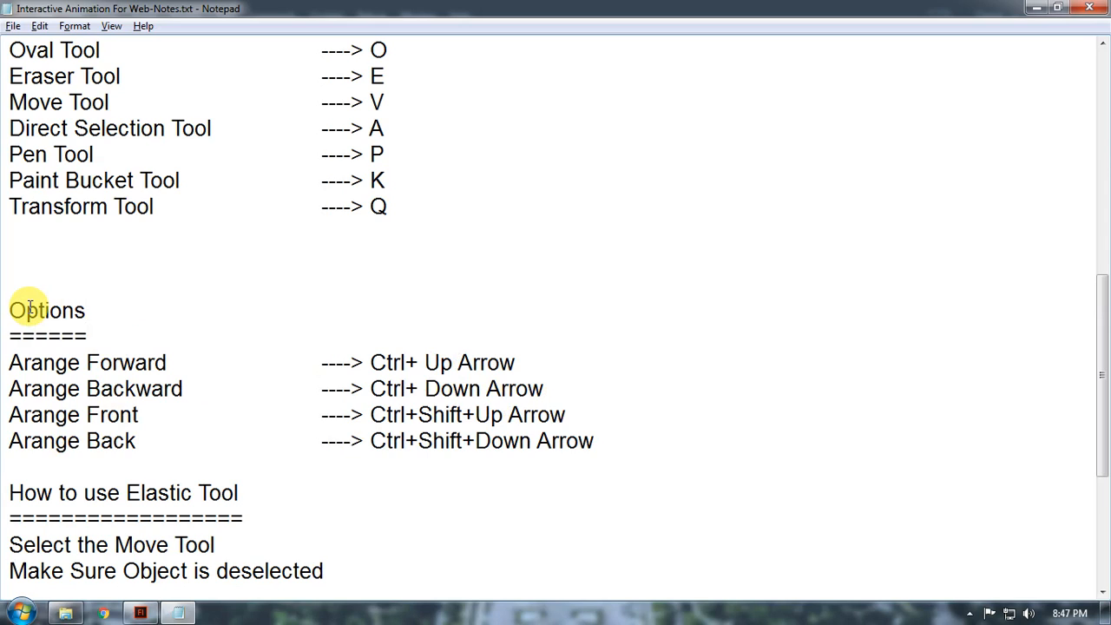
Step: Insert a blank line between the Options underline and the Arange Forward line
{"action": "key", "text": "alt+Tab"}
{"action": "key", "text": "alt+Tab"}
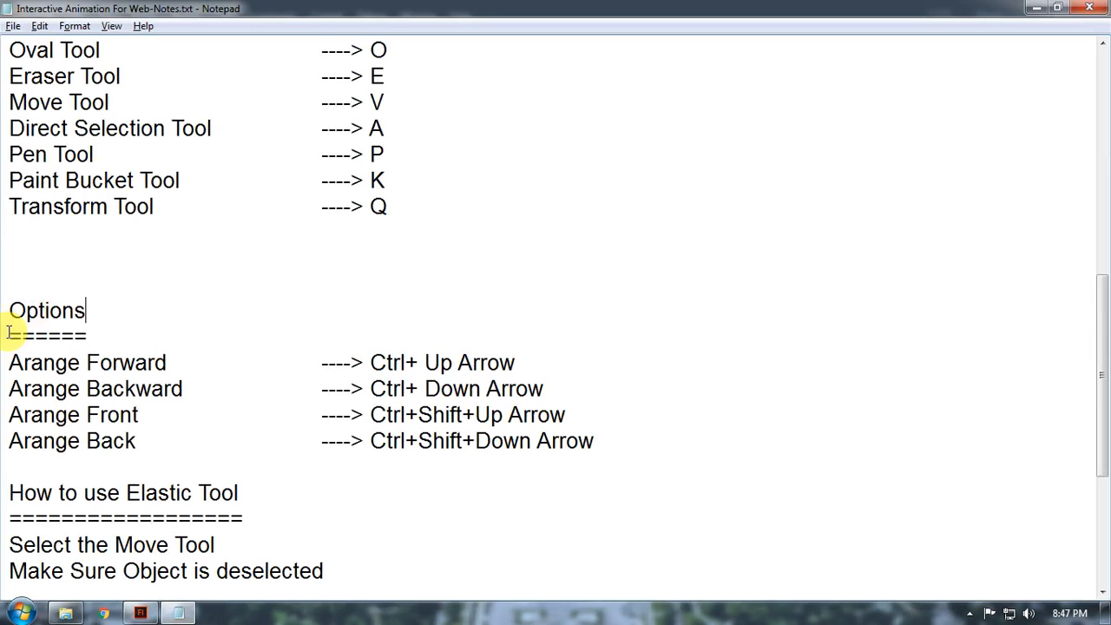
{"action": "left_click", "coordinate": [139, 341]}
{"action": "key", "text": "Return"}
Step: Switch to Flash, send the red leaf on top of the green plant backward, and deselect it
{"action": "key", "text": "alt+Tab"}
{"action": "left_click", "coordinate": [428, 262]}
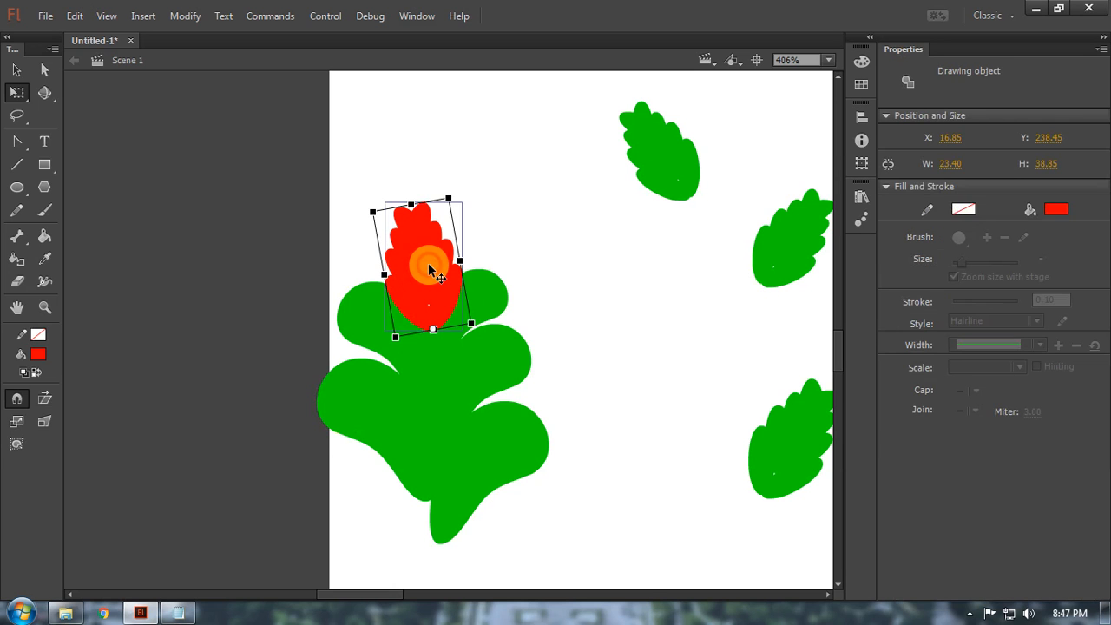
{"action": "right_click", "coordinate": [428, 265]}
{"action": "mouse_move", "coordinate": [495, 392]}
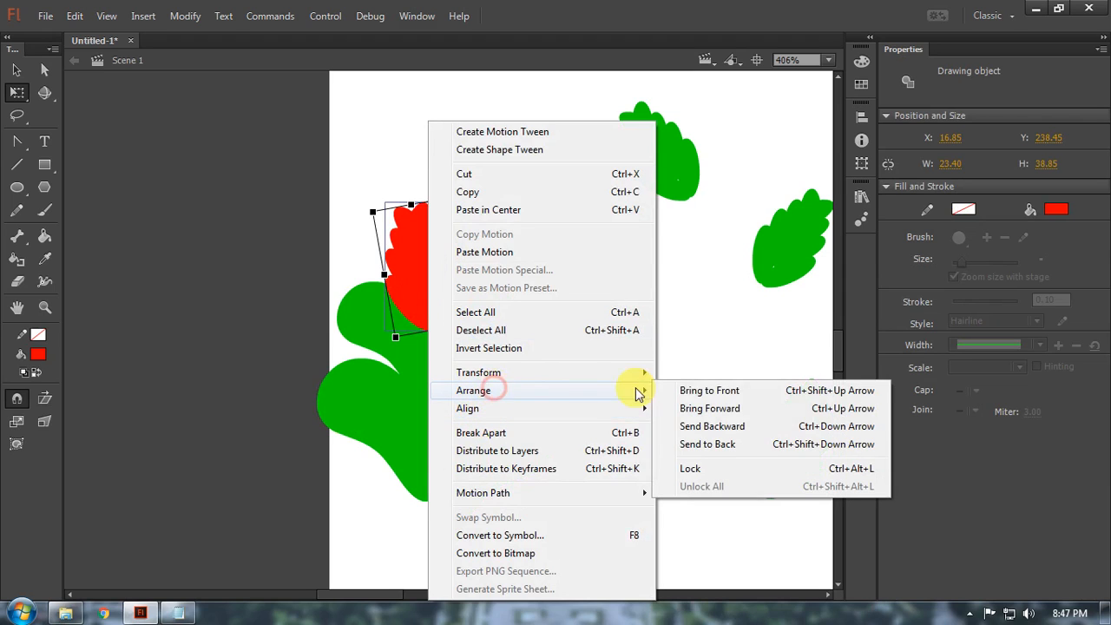
{"action": "left_click", "coordinate": [826, 426]}
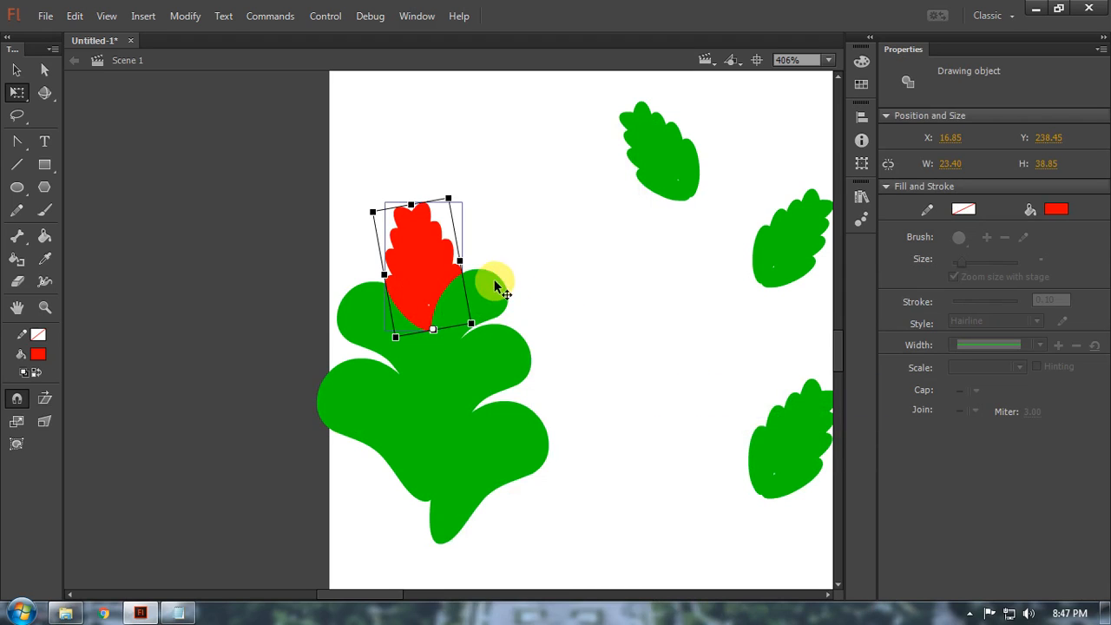
{"action": "left_click", "coordinate": [543, 308]}
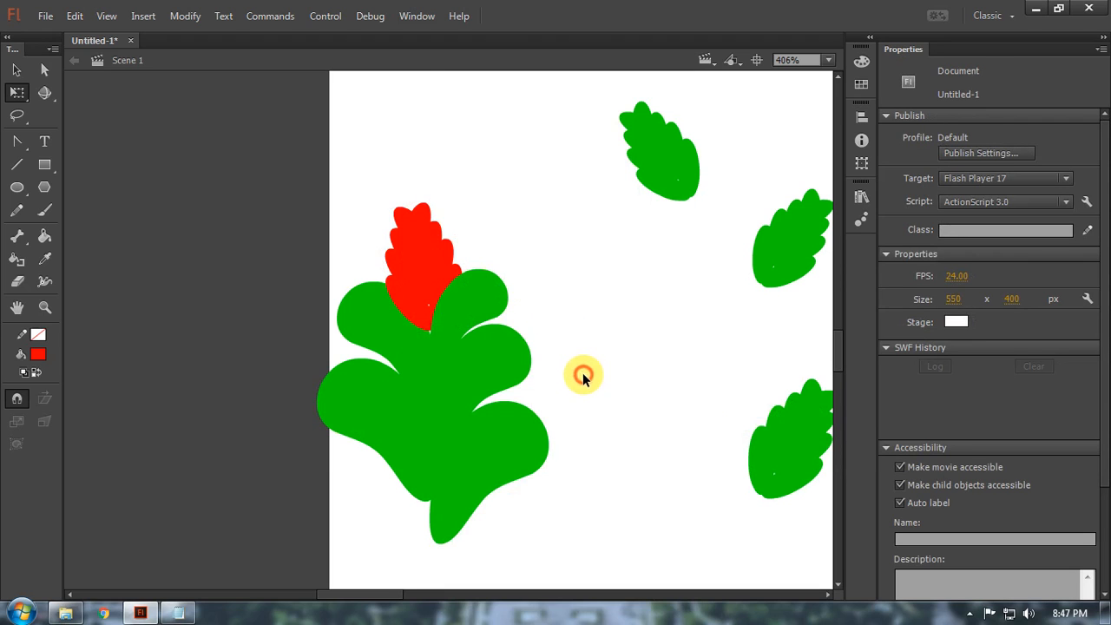
Step: Select the red leaf together with all the green plant leaves and group them
{"action": "scroll", "coordinate": [573, 373], "scroll_direction": "down", "scroll_amount": 3}
{"action": "left_click_drag", "start_coordinate": [293, 203], "coordinate": [508, 510]}
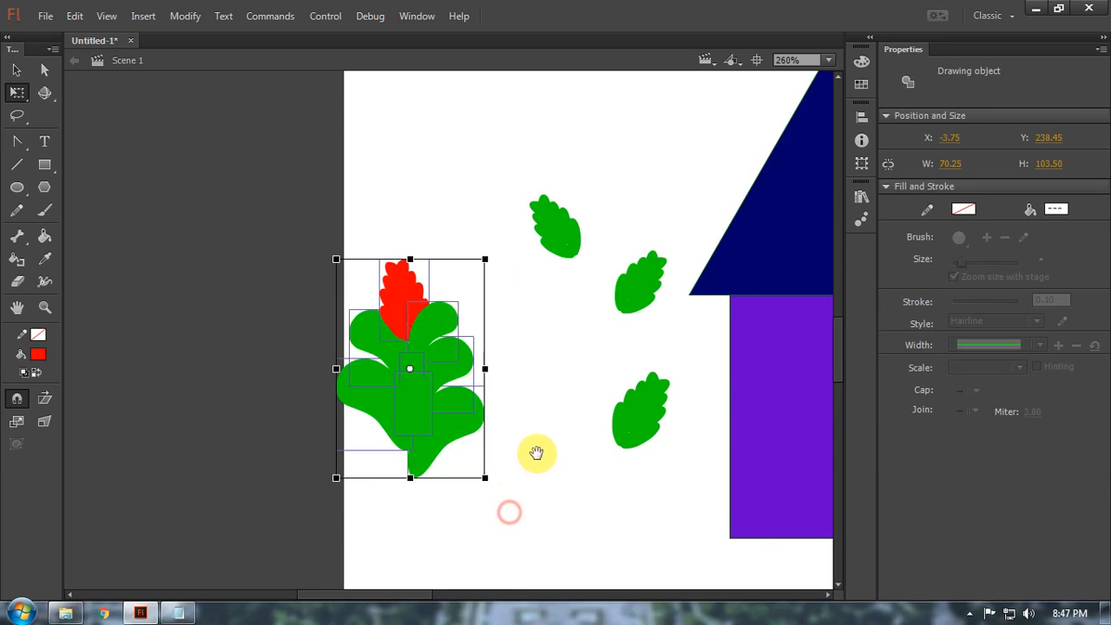
{"action": "scroll", "coordinate": [461, 451], "scroll_direction": "right", "scroll_amount": 2}
{"action": "key", "text": "ctrl+g"}
Step: In the Notepad notes, add "Group -----> Ctrl+G" below Arange Back, separated by a blank line
{"action": "key", "text": "alt+Tab"}
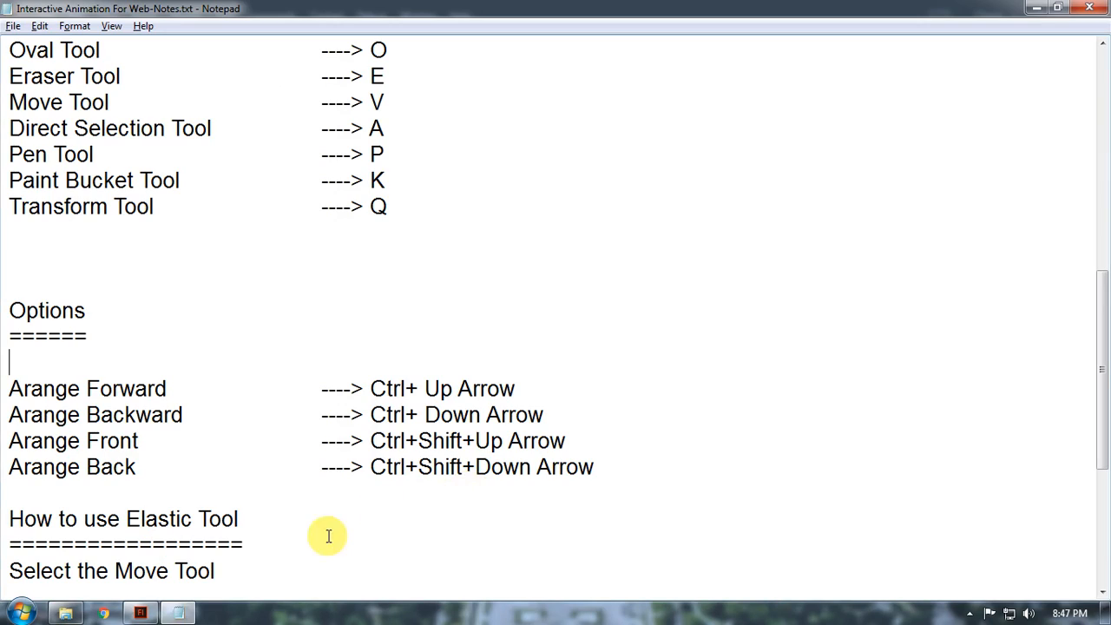
{"action": "left_click", "coordinate": [628, 468]}
{"action": "key", "text": "Return"}
{"action": "key", "text": "Return"}
{"action": "type", "text": "G"}
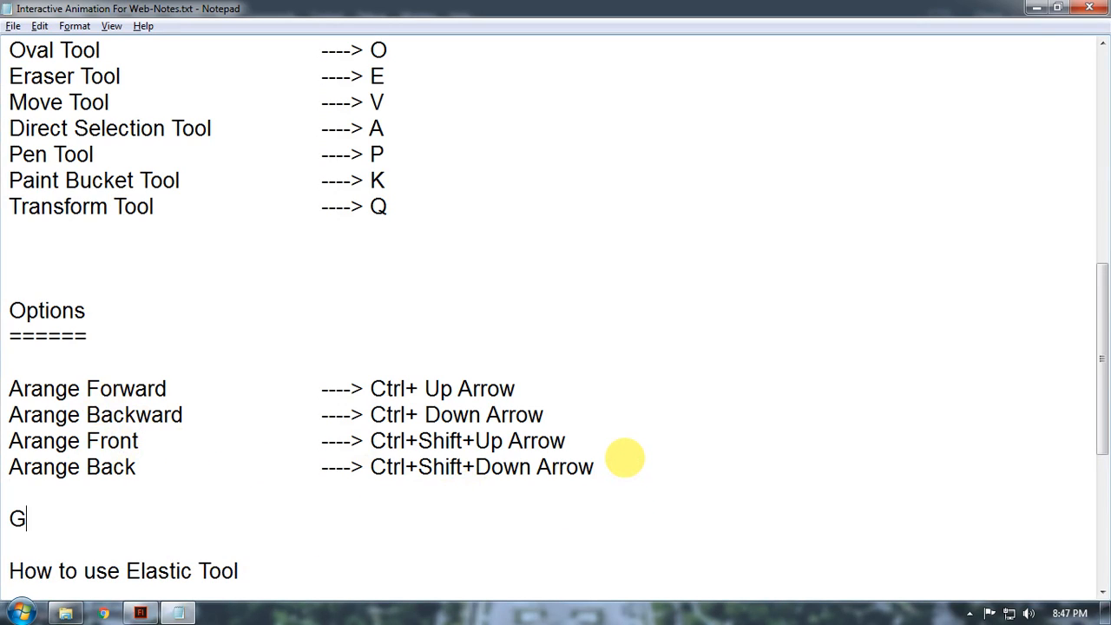
{"action": "type", "text": "roup"}
{"action": "key", "text": "Tab"}
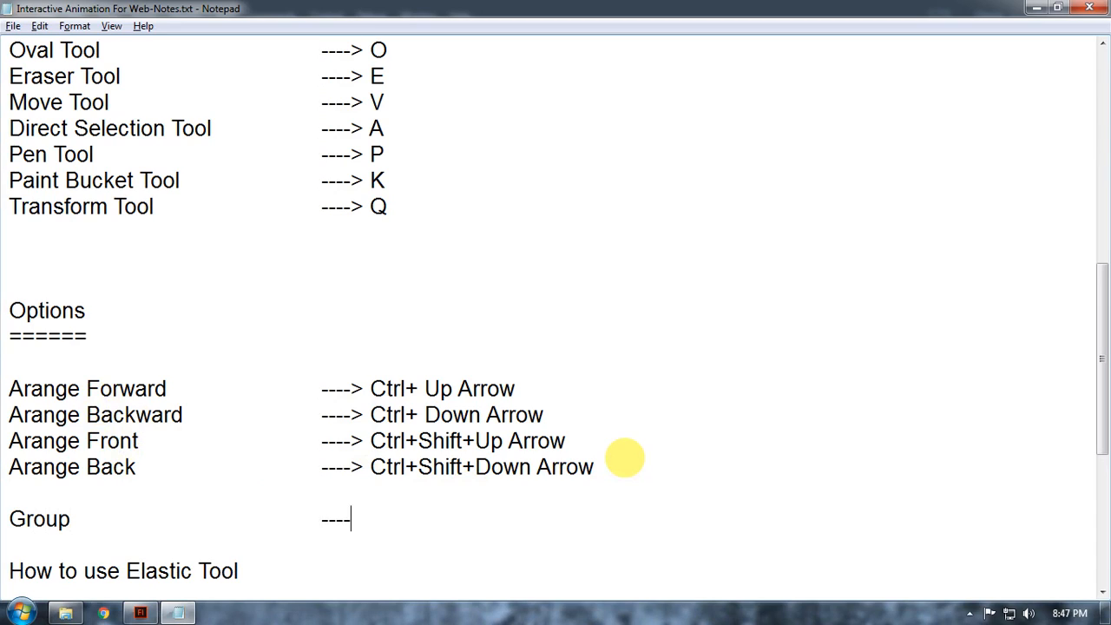
{"action": "type", "text": "-----> CtrlG"}
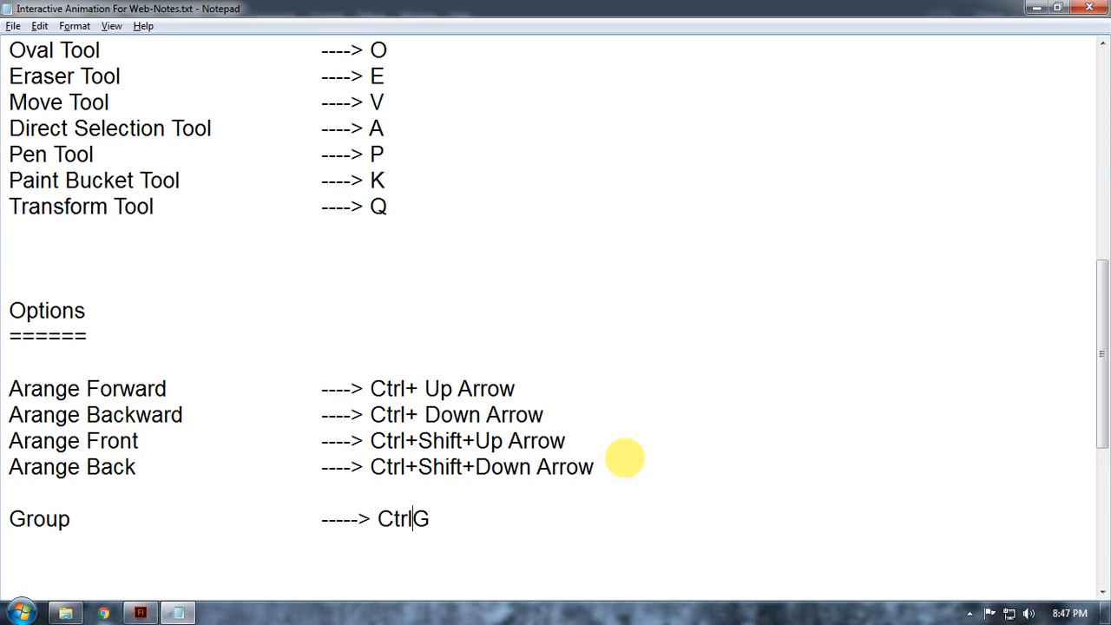
{"action": "type", "text": "+_"}
{"action": "key", "text": "BackSpace"}
Step: Duplicate the Group line below itself, rename the copy "UnGroup" and insert "Shift+" before its Ctrl+G shortcut
{"action": "key", "text": "End"}
{"action": "key", "text": "shift+Home"}
{"action": "key", "text": "ctrl+c"}
{"action": "key", "text": "End"}
{"action": "key", "text": "Return"}
{"action": "key", "text": "ctrl+v"}
{"action": "key", "text": "Home"}
{"action": "type", "text": "U"}
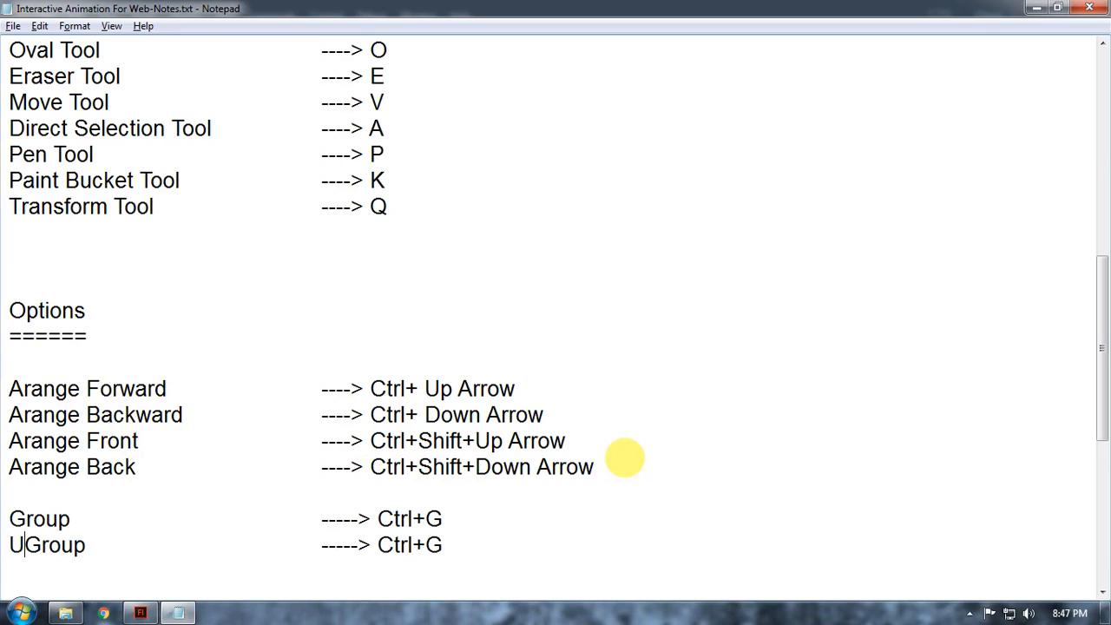
{"action": "type", "text": "n"}
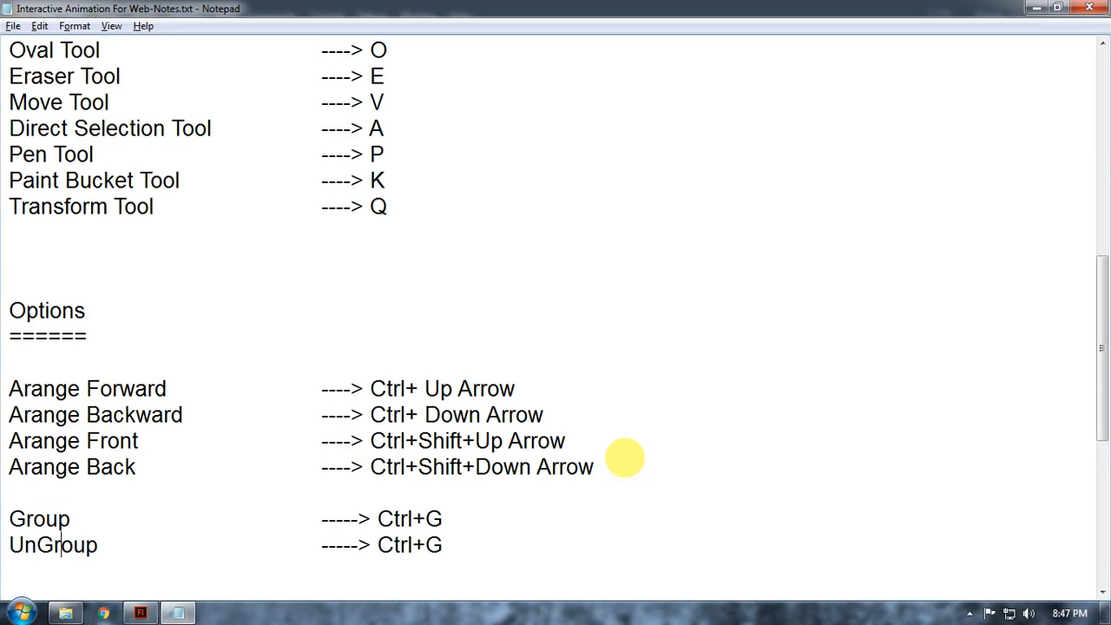
{"action": "type", "text": "Shift+"}
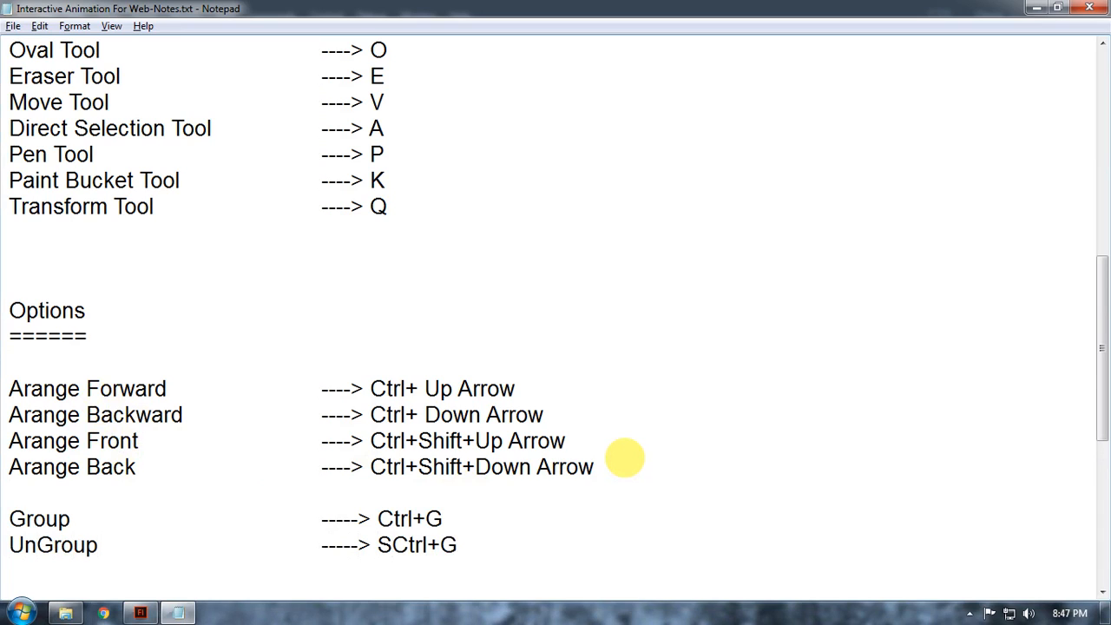
Step: Switch back to Flash and ungroup the plant with the red leaf, leaving nothing selected
{"action": "key", "text": "alt+Tab"}
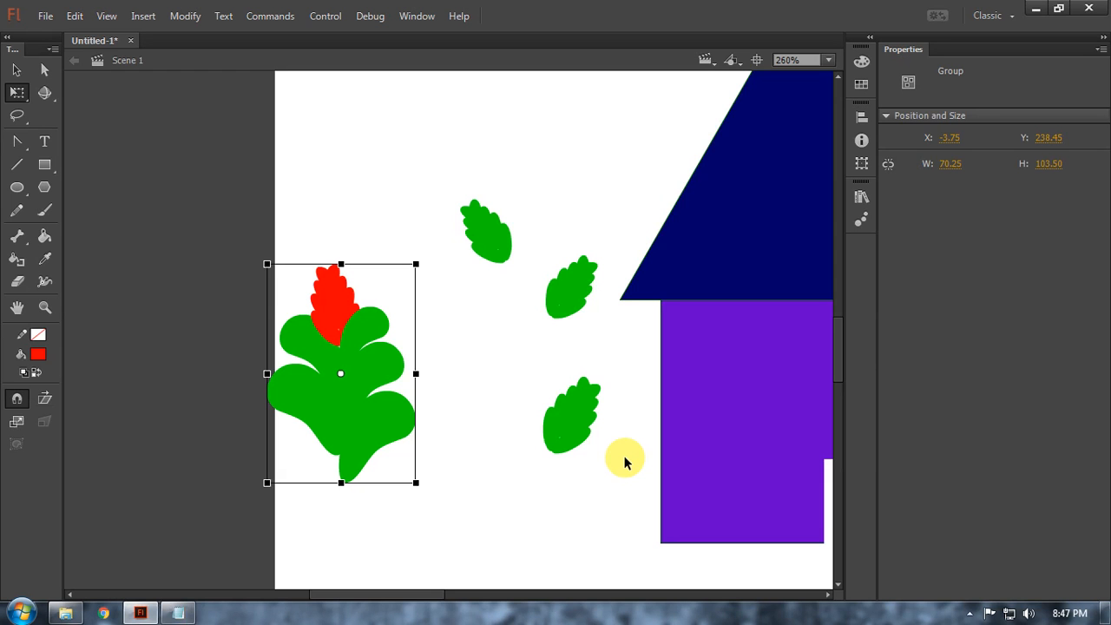
{"action": "key", "text": "ctrl+shift+g"}
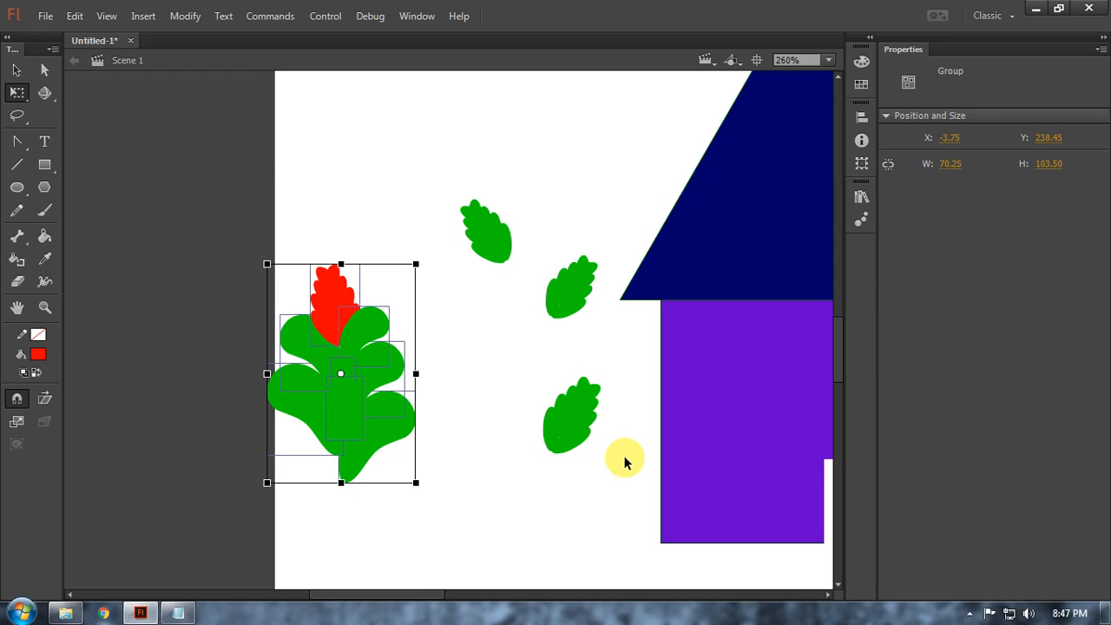
{"action": "left_click", "coordinate": [471, 466]}
{"action": "left_click", "coordinate": [360, 415]}
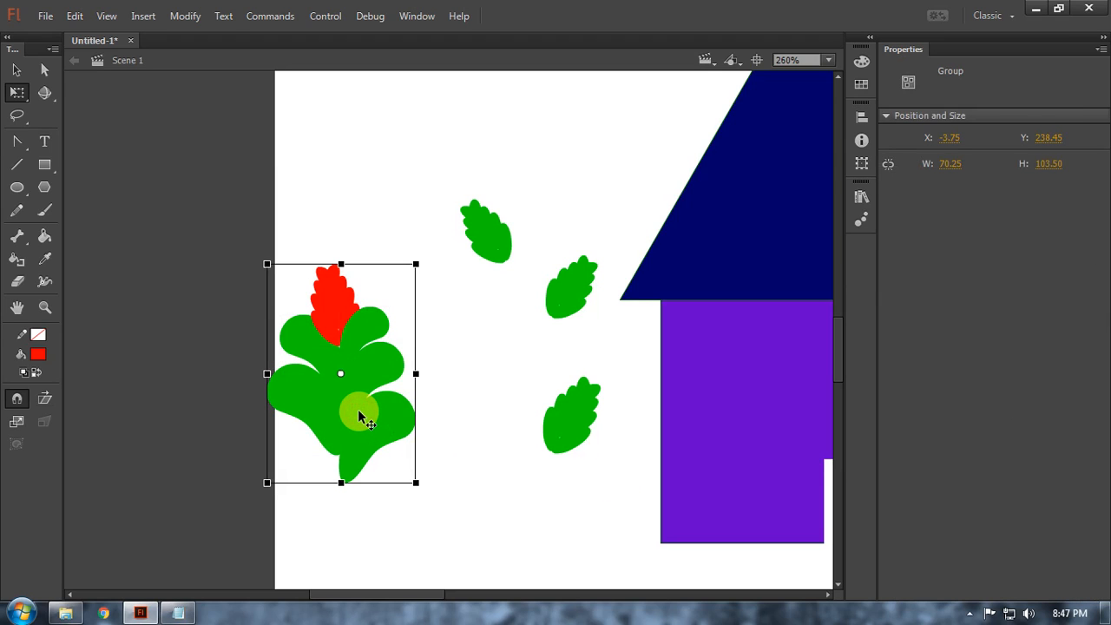
{"action": "key", "text": "ctrl+shift+g"}
{"action": "left_click", "coordinate": [442, 443]}
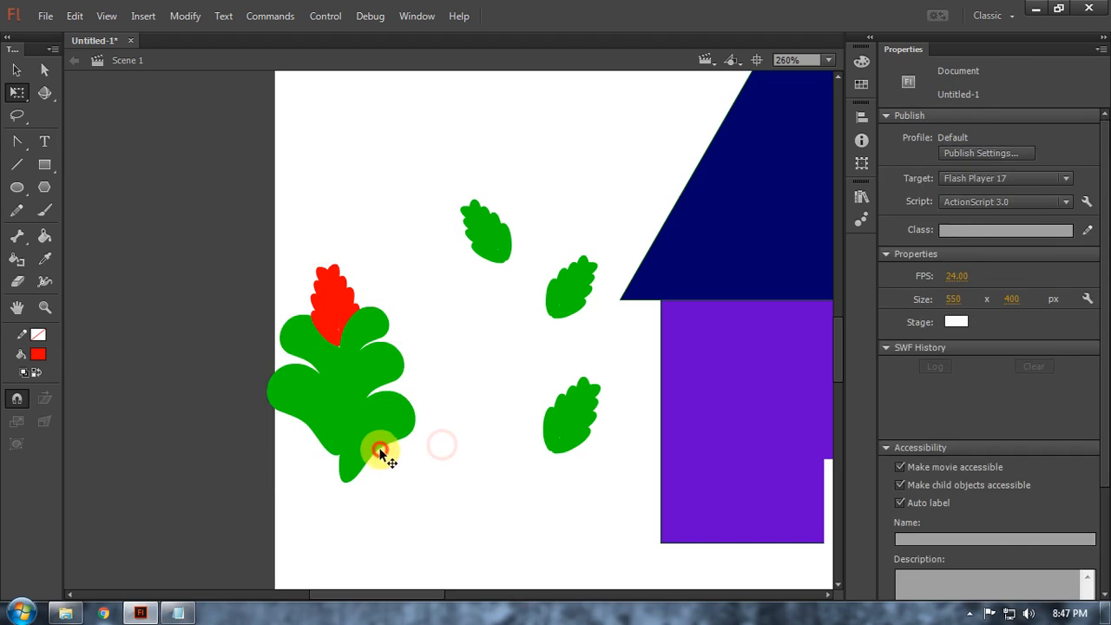
Step: Pull the plant's lower-right leaf away from the other leaves, and restore it to its original place
{"action": "left_click_drag", "start_coordinate": [379, 452], "coordinate": [417, 491]}
{"action": "left_click_drag", "start_coordinate": [300, 417], "coordinate": [298, 380]}
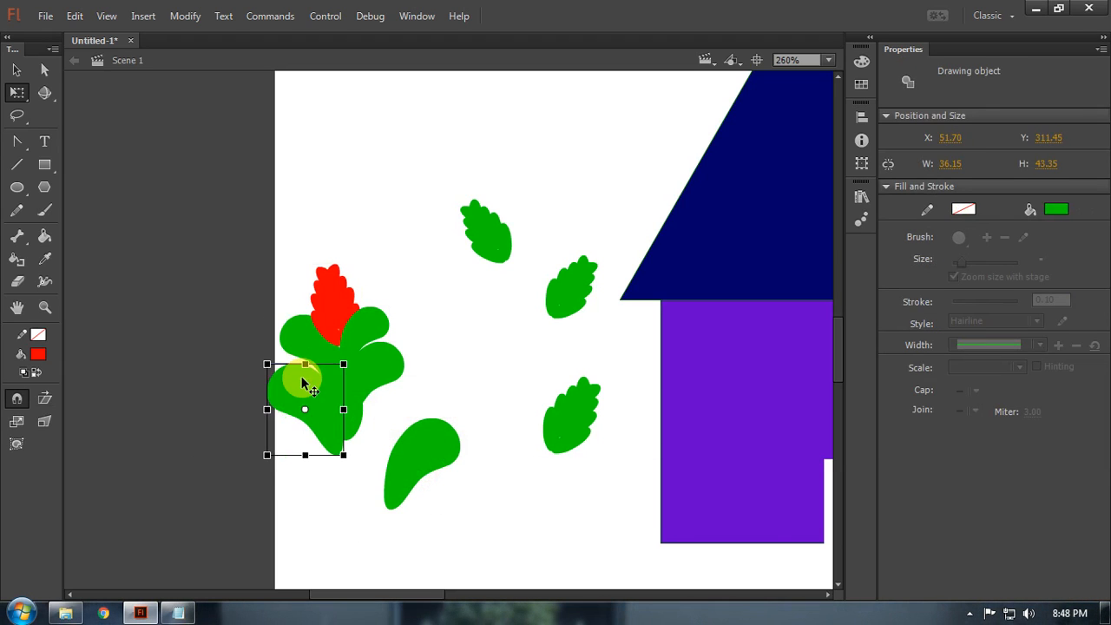
{"action": "left_click_drag", "start_coordinate": [438, 478], "coordinate": [393, 452]}
{"action": "left_click", "coordinate": [398, 446]}
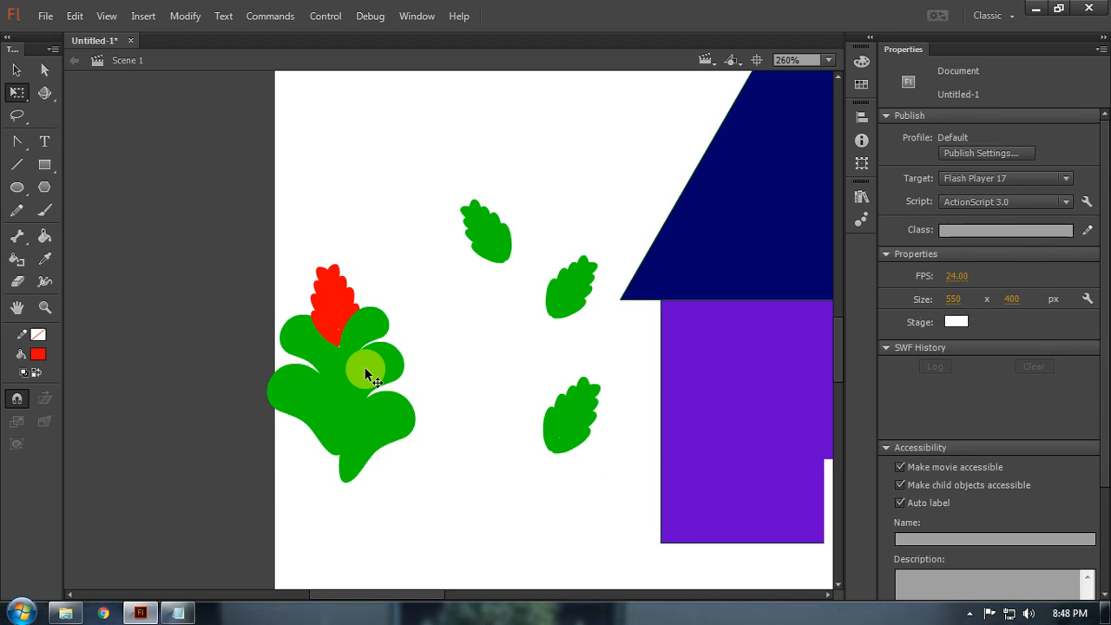
Step: Select all the parts of the plant and break them apart, then pick the small central piece
{"action": "left_click", "coordinate": [365, 366]}
{"action": "left_click", "coordinate": [382, 418]}
{"action": "key", "text": "ctrl+a"}
{"action": "left_click", "coordinate": [352, 385]}
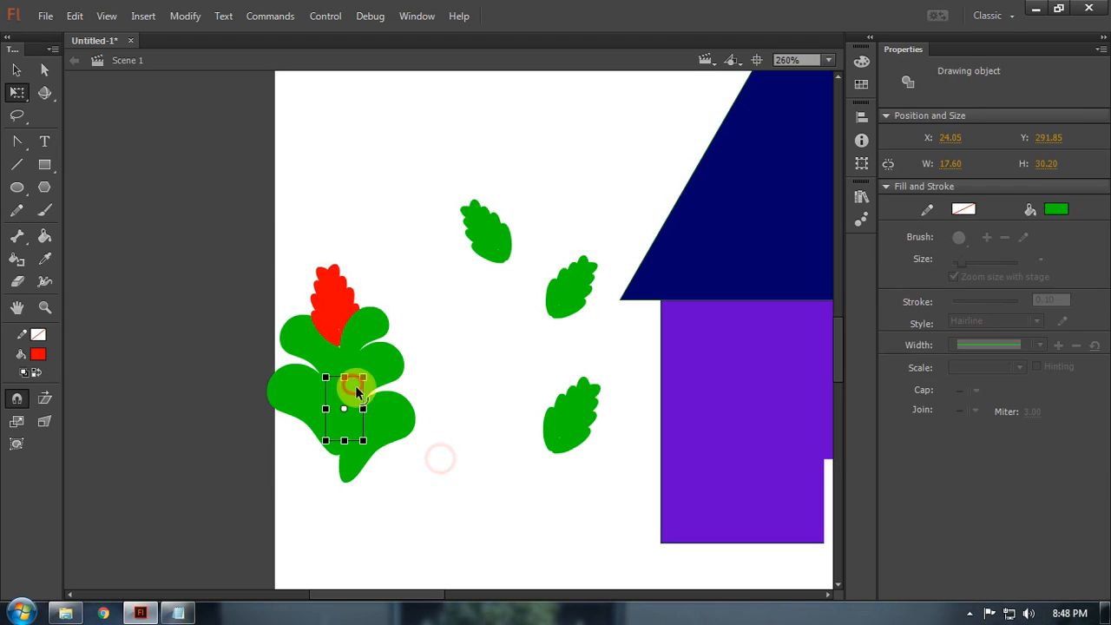
{"action": "left_click", "coordinate": [366, 393]}
{"action": "key", "text": "ctrl+a"}
{"action": "key", "text": "ctrl+b"}
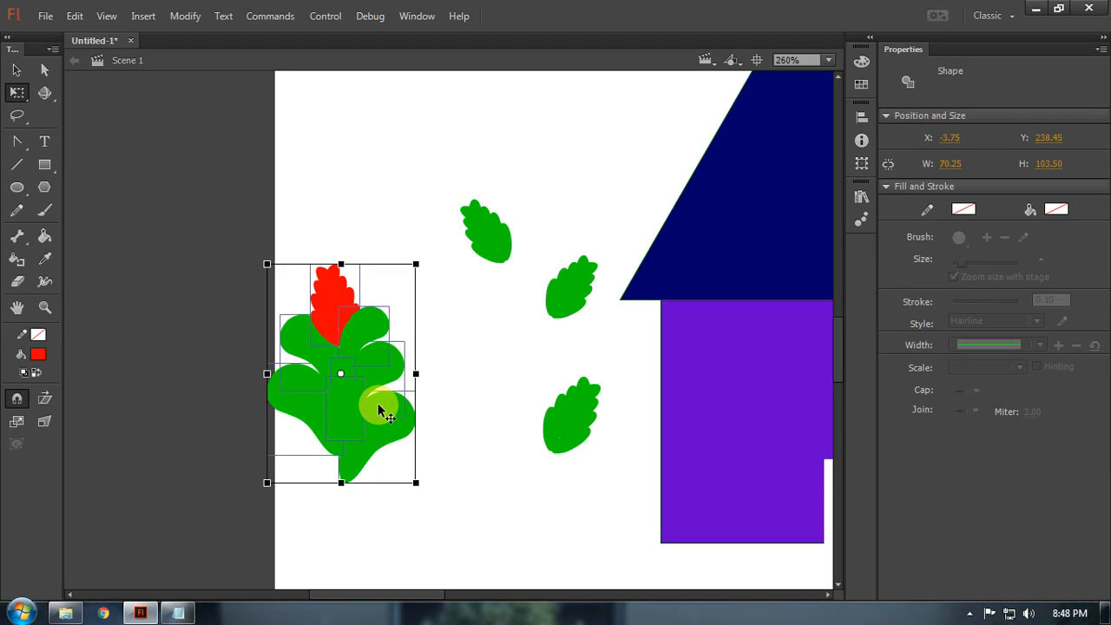
{"action": "left_click", "coordinate": [379, 408]}
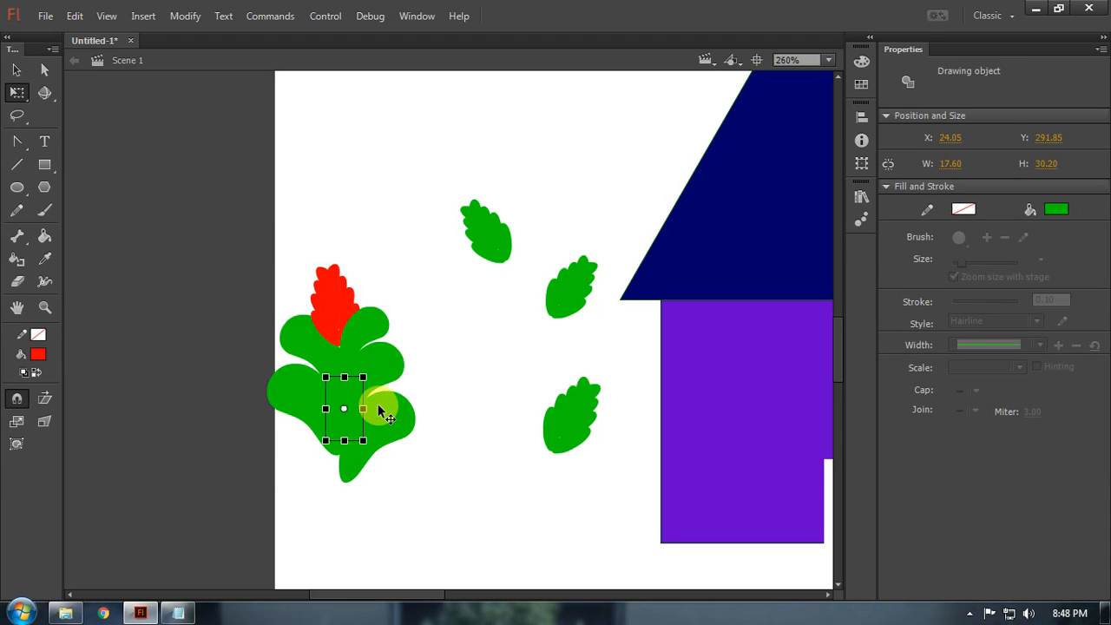
Step: Select the red leaf and all the green plant parts again and regroup them
{"action": "left_click", "coordinate": [413, 459]}
{"action": "mouse_move", "coordinate": [245, 227]}
{"action": "left_mouse_down"}
{"action": "mouse_move", "coordinate": [421, 528]}
{"action": "mouse_move", "coordinate": [422, 518]}
{"action": "left_mouse_up"}
{"action": "key", "text": "ctrl+g"}
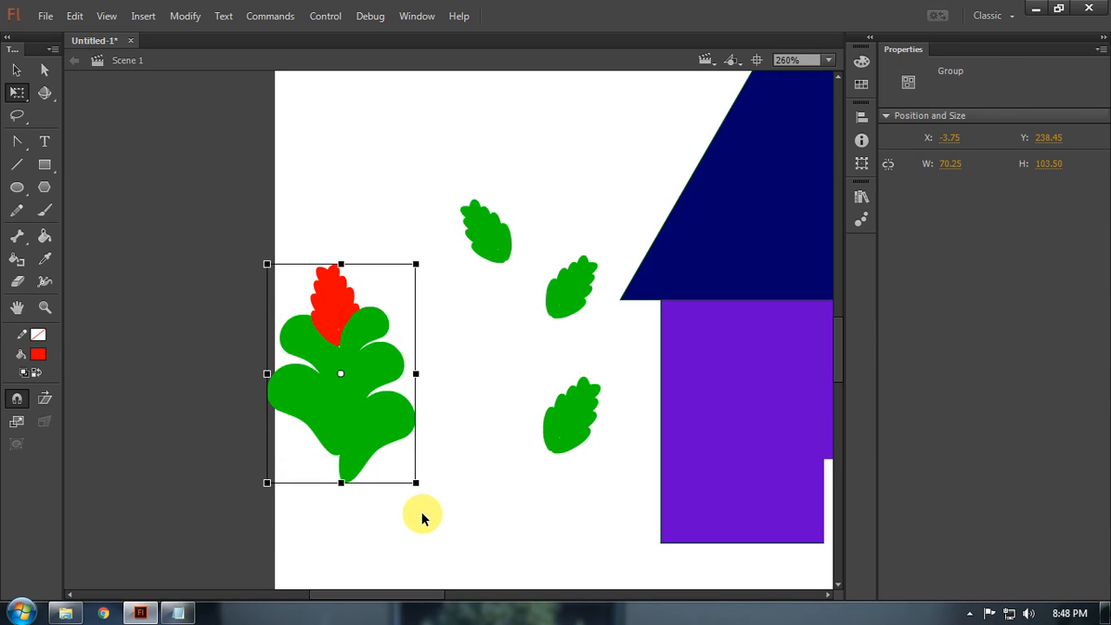
{"action": "left_click", "coordinate": [435, 528]}
{"action": "left_click", "coordinate": [365, 405]}
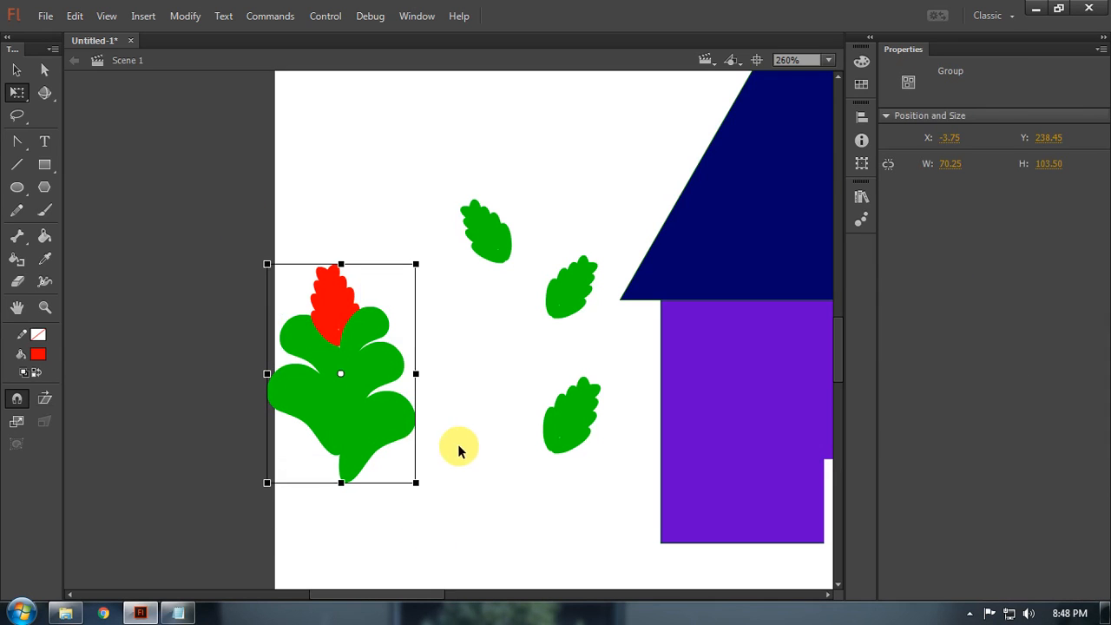
Step: Move the plant group toward the house, to about X 65 and Y 272
{"action": "key", "text": "ctrl+minus"}
{"action": "key", "text": "space"}
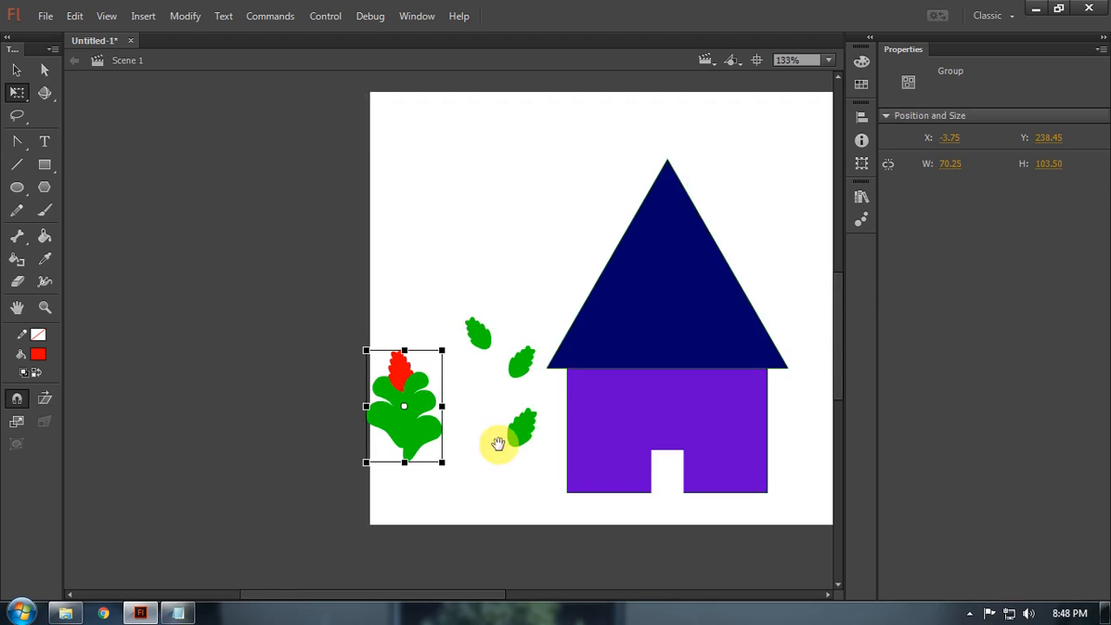
{"action": "left_click_drag", "start_coordinate": [547, 440], "coordinate": [454, 449]}
{"action": "left_click", "coordinate": [360, 516]}
{"action": "left_click_drag", "start_coordinate": [317, 465], "coordinate": [391, 498]}
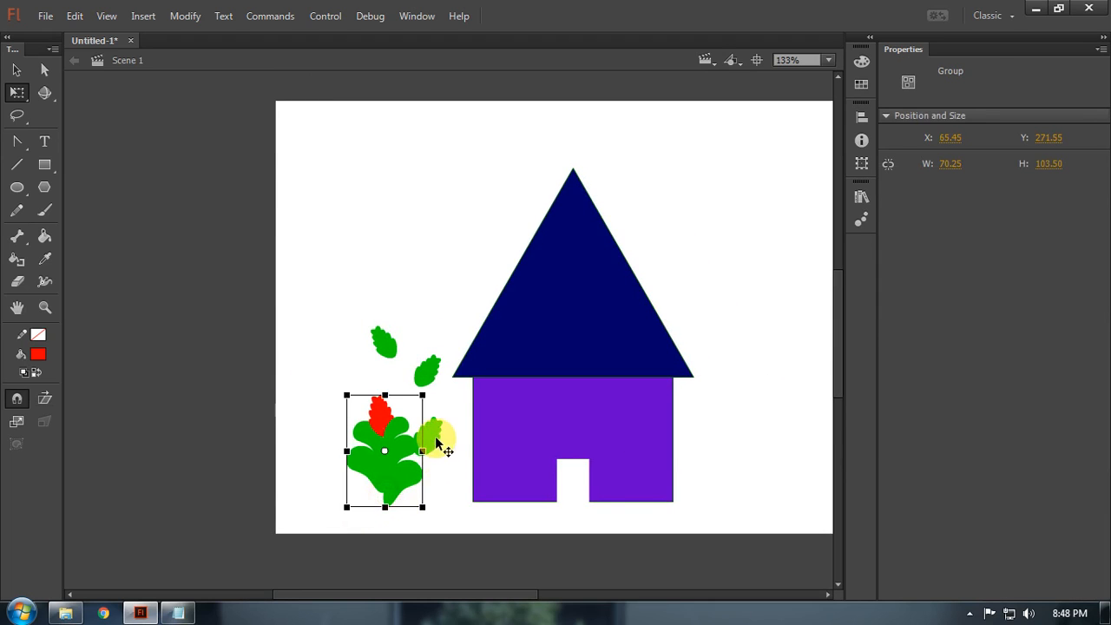
Step: Gather the three loose green leaves above the plant into one selection and delete them
{"action": "left_click_drag", "start_coordinate": [440, 440], "coordinate": [334, 331]}
{"action": "left_click", "coordinate": [378, 351], "text": "shift"}
{"action": "left_click", "coordinate": [423, 371], "text": "shift"}
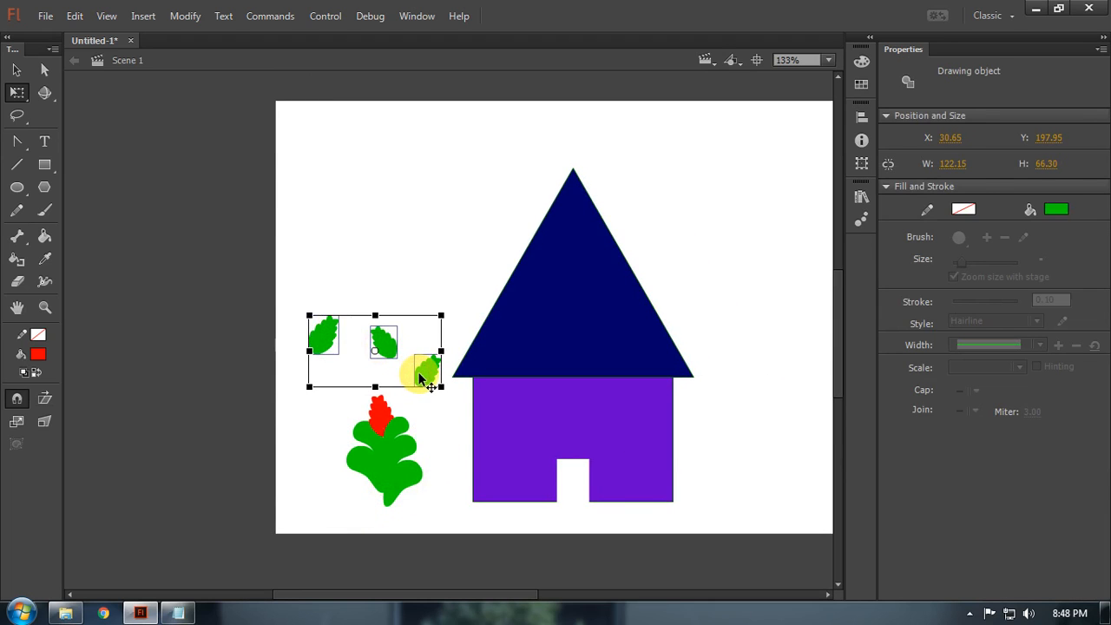
{"action": "key", "text": "Delete"}
{"action": "left_click_drag", "start_coordinate": [444, 493], "coordinate": [335, 461]}
{"action": "left_click", "coordinate": [424, 525]}
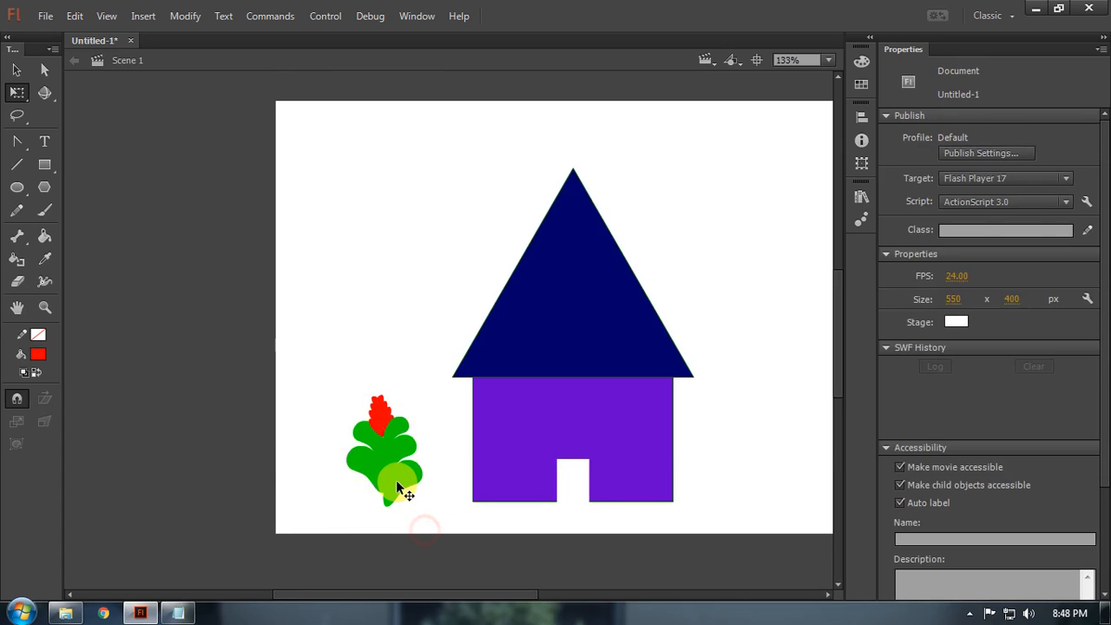
Step: Move the plant group closer to the house, to about X 93 and Y 264, and shrink it to roughly half its size
{"action": "left_click_drag", "start_coordinate": [399, 488], "coordinate": [428, 480]}
{"action": "key", "text": "space"}
{"action": "left_click_drag", "start_coordinate": [429, 484], "coordinate": [354, 469]}
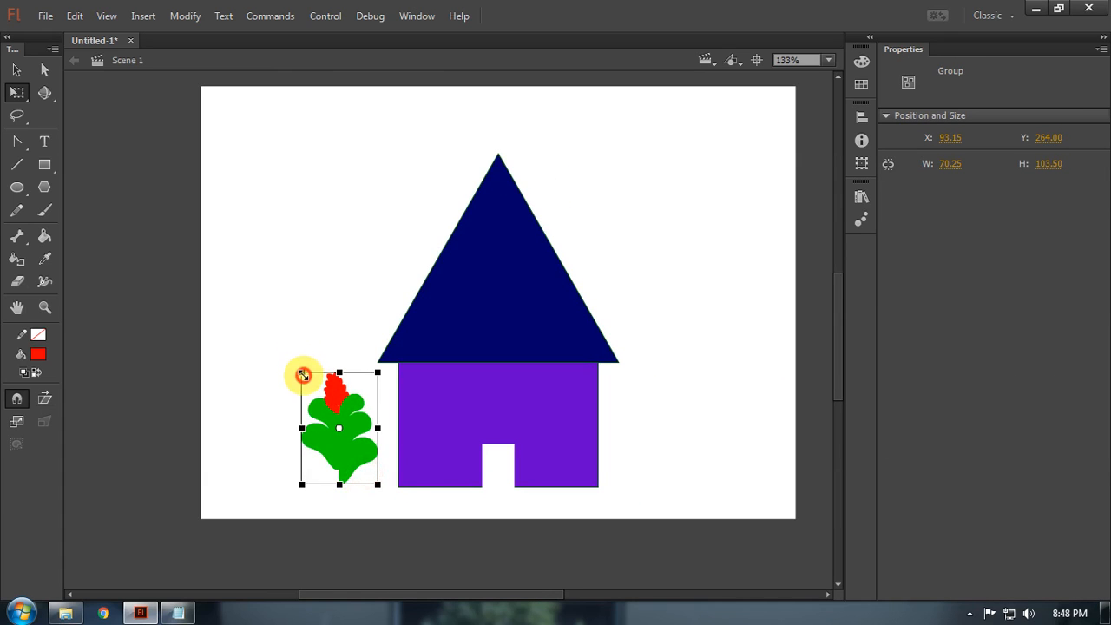
{"action": "left_click_drag", "start_coordinate": [303, 373], "coordinate": [318, 396]}
Step: Undo the accidental move of the purple house body, then select the house body and roof and group them
{"action": "left_click_drag", "start_coordinate": [451, 423], "coordinate": [452, 334]}
{"action": "key", "text": "ctrl+z"}
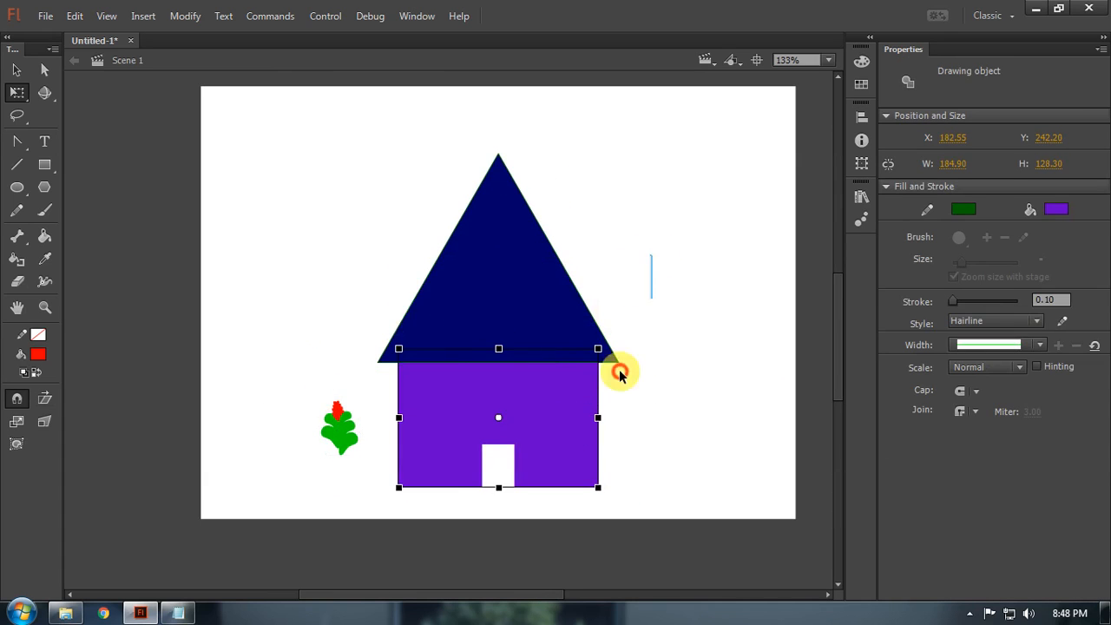
{"action": "left_click_drag", "start_coordinate": [651, 253], "coordinate": [397, 508]}
{"action": "key", "text": "ctrl+g"}
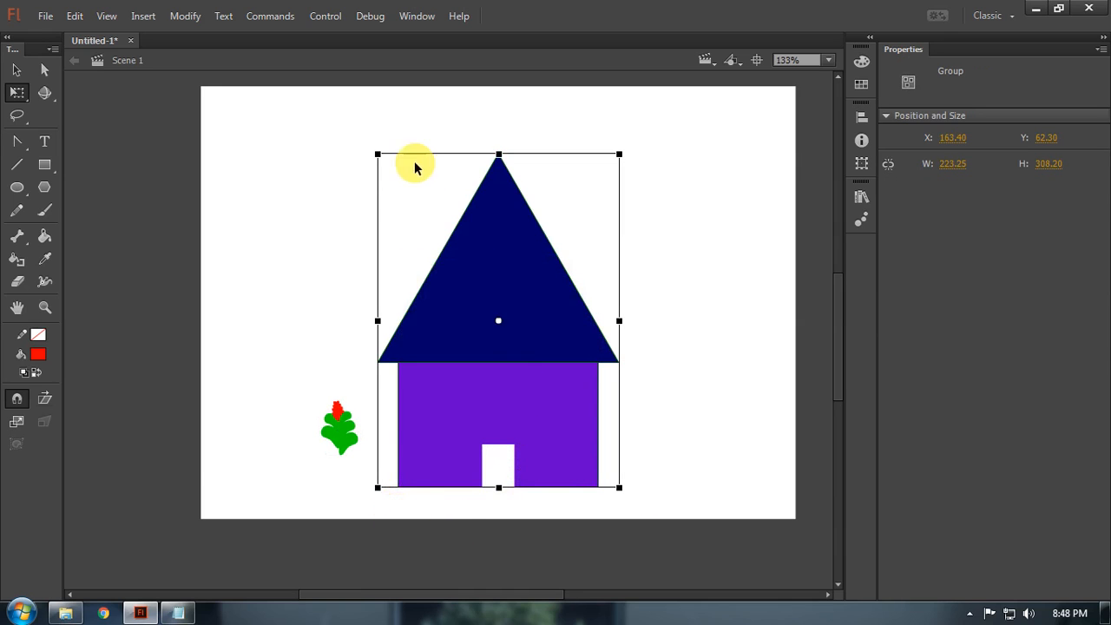
Step: Shrink the house group to about 88 by 122 and move it toward the right side of the stage
{"action": "left_click_drag", "start_coordinate": [379, 157], "coordinate": [452, 253]}
{"action": "left_click", "coordinate": [544, 459]}
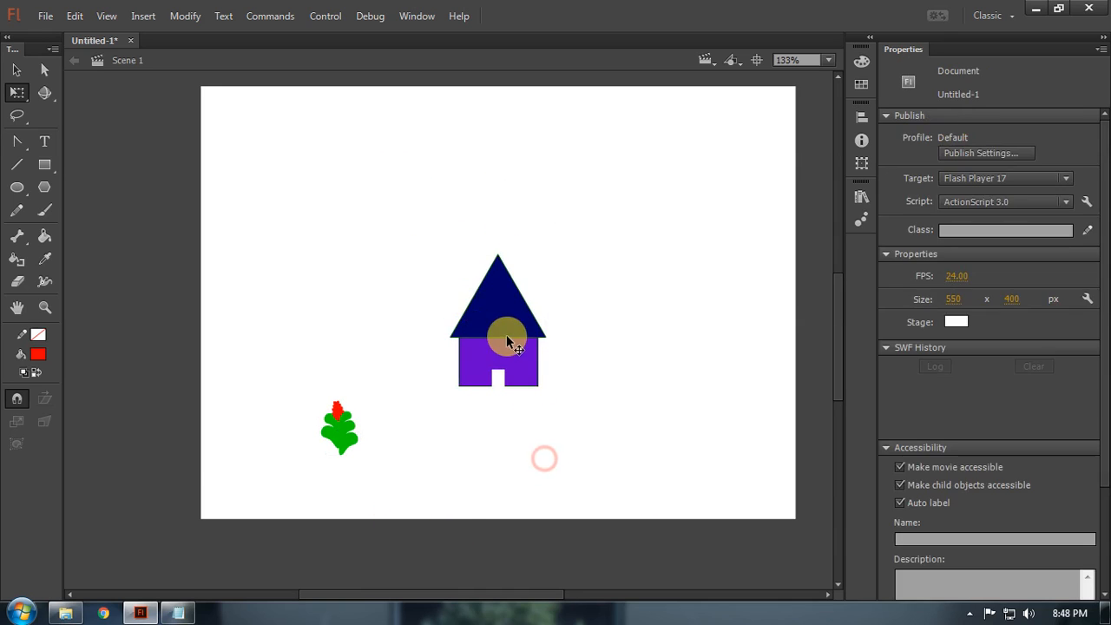
{"action": "left_click_drag", "start_coordinate": [506, 334], "coordinate": [685, 325]}
{"action": "left_click", "coordinate": [544, 476]}
Step: Move the plant group beside the house and place a smaller copy of it below the house's right corner
{"action": "left_click_drag", "start_coordinate": [335, 443], "coordinate": [722, 414]}
{"action": "left_click", "coordinate": [563, 467]}
{"action": "left_click", "coordinate": [577, 399]}
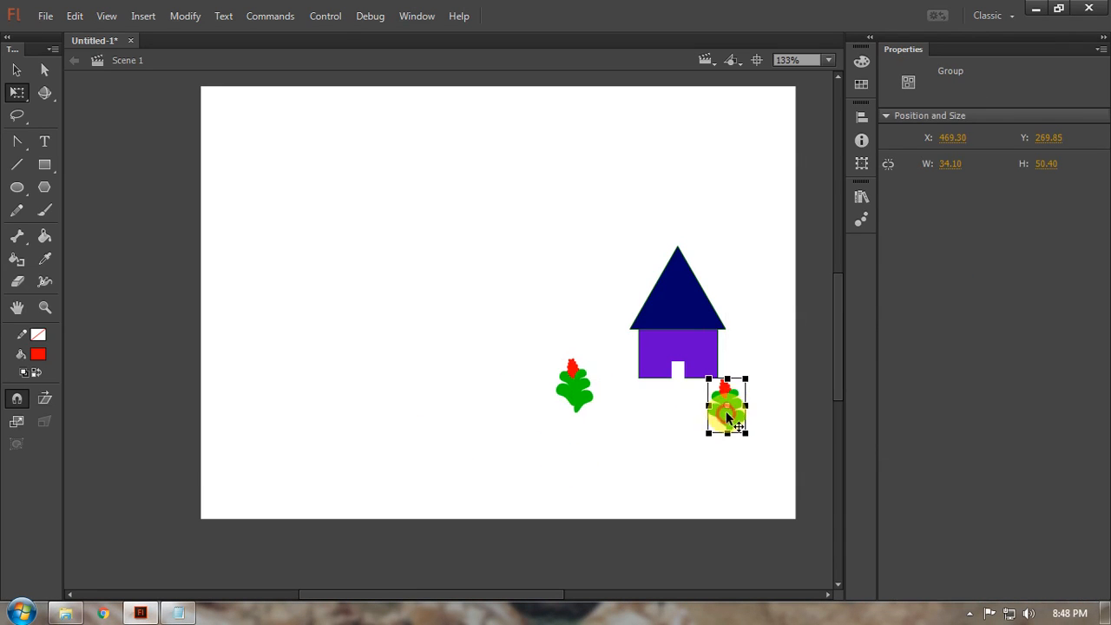
{"action": "left_click_drag", "start_coordinate": [744, 376], "coordinate": [735, 382]}
{"action": "left_click", "coordinate": [708, 453]}
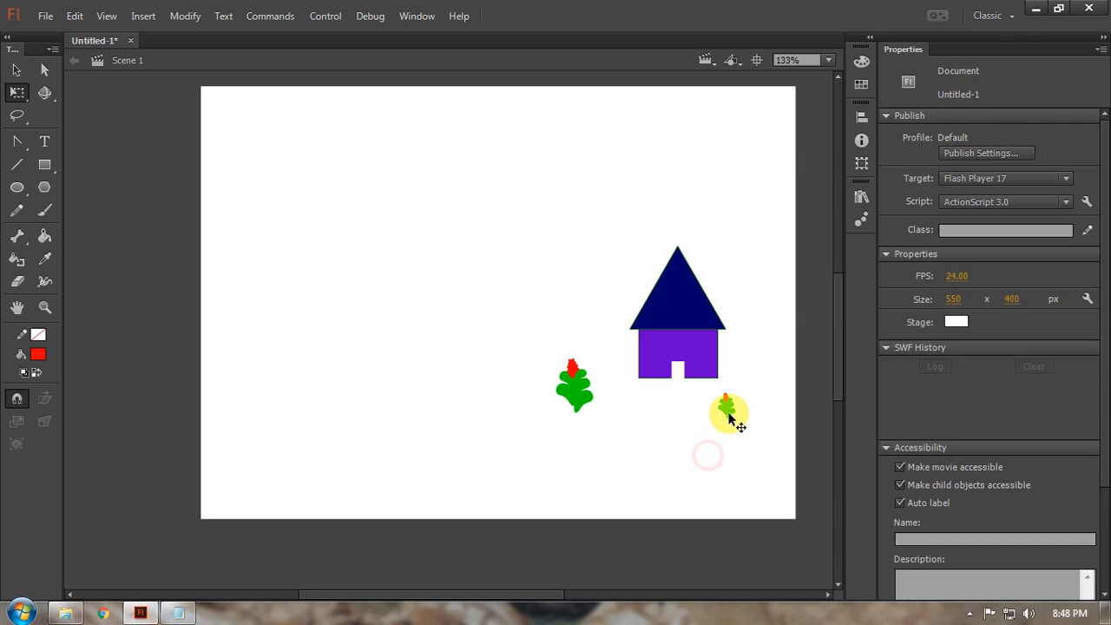
Step: Move the small plant copy near the house's door and enlarge it to about 46 by 68
{"action": "left_click_drag", "start_coordinate": [736, 420], "coordinate": [665, 374]}
{"action": "left_click", "coordinate": [646, 483]}
{"action": "left_click", "coordinate": [699, 425]}
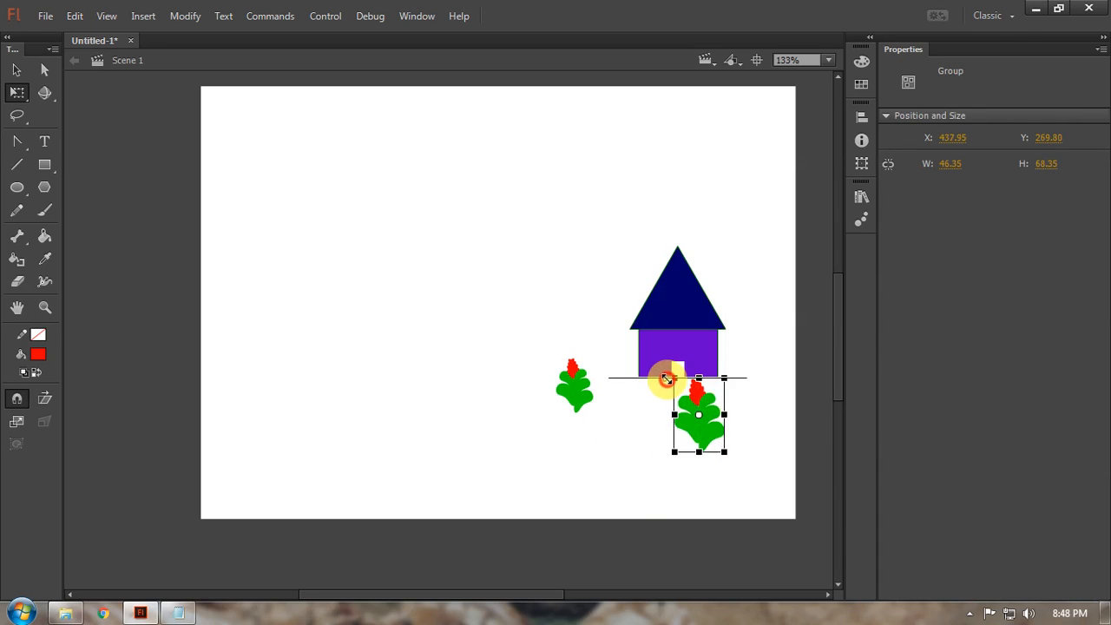
{"action": "left_click", "coordinate": [651, 491]}
Step: Copy the plant left of the house to a spot lower left and scale it to about 30 by 44
{"action": "left_click_drag", "start_coordinate": [581, 401], "coordinate": [521, 444]}
{"action": "left_click_drag", "start_coordinate": [497, 406], "coordinate": [503, 412]}
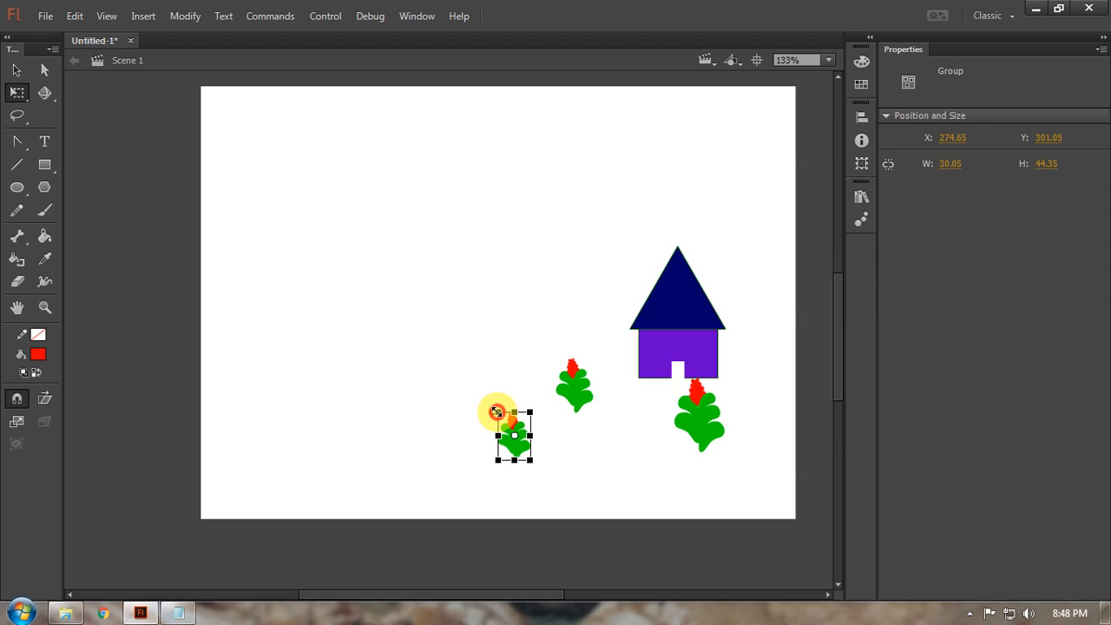
{"action": "left_click", "coordinate": [652, 466]}
Step: Copy the plant by the door to the stage's bottom edge and enlarge it to about 80 by 118
{"action": "left_click_drag", "start_coordinate": [683, 448], "coordinate": [616, 512]}
{"action": "left_click_drag", "start_coordinate": [589, 458], "coordinate": [568, 437]}
{"action": "left_click", "coordinate": [721, 494]}
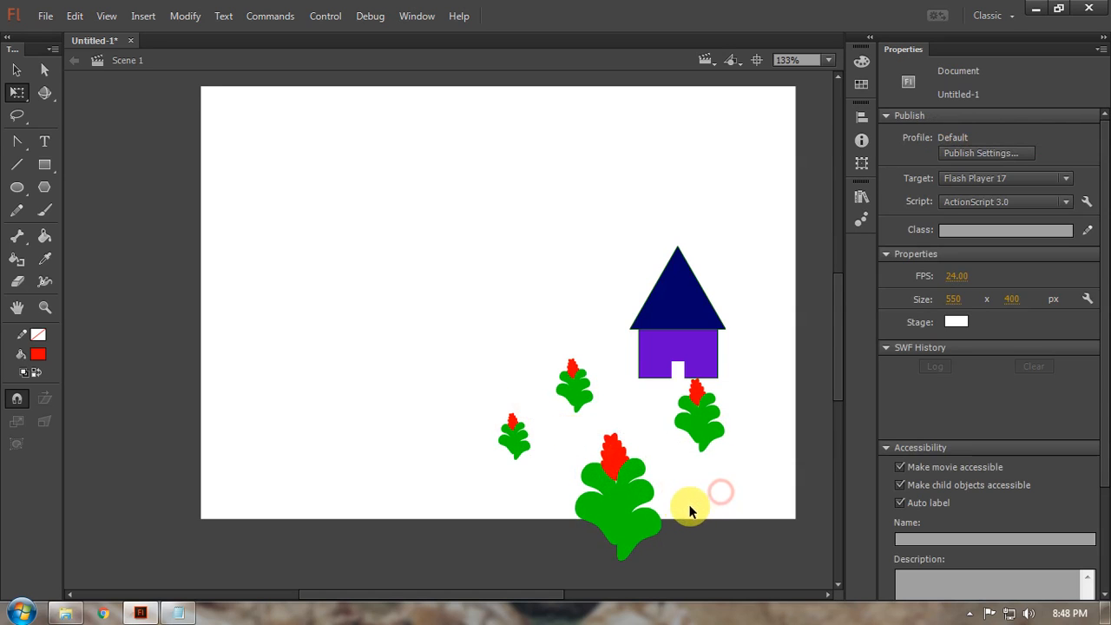
Step: Shift the large plant slightly left to about X 346, Y 320, and the door plant up to about X 439, Y 260
{"action": "scroll", "coordinate": [678, 500], "scroll_direction": "up", "scroll_amount": 1}
{"action": "left_click_drag", "start_coordinate": [687, 492], "coordinate": [664, 492]}
{"action": "left_click_drag", "start_coordinate": [682, 420], "coordinate": [682, 407]}
{"action": "left_click", "coordinate": [674, 478]}
Step: Draw a closed curved path outline with the Pen tool, running from the stage's bottom edge up to the house door
{"action": "key", "text": "p"}
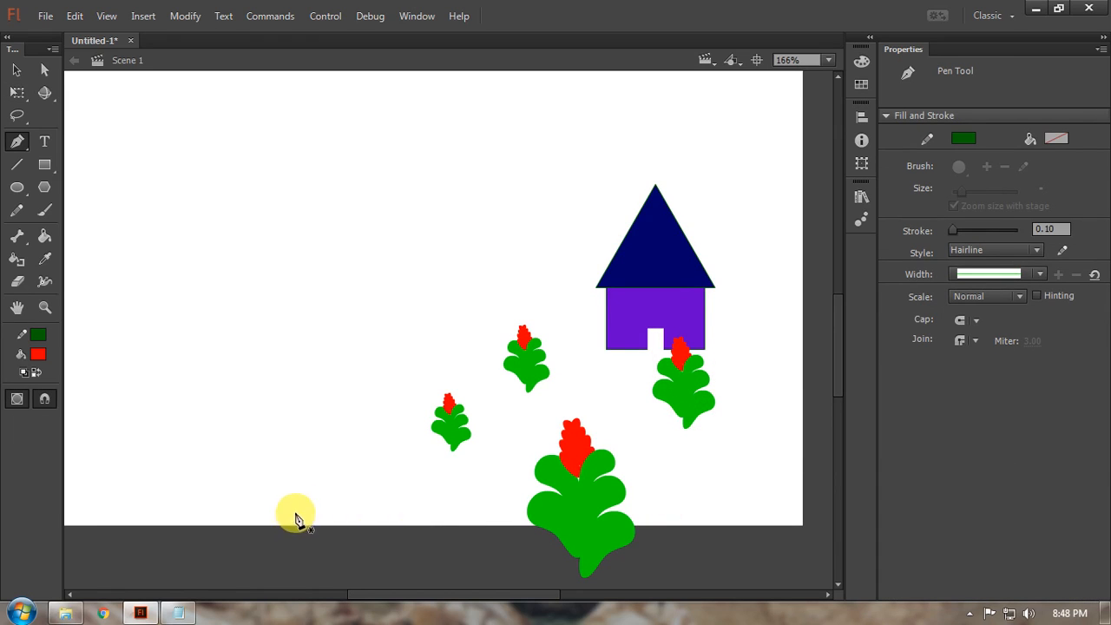
{"action": "left_click", "coordinate": [254, 524]}
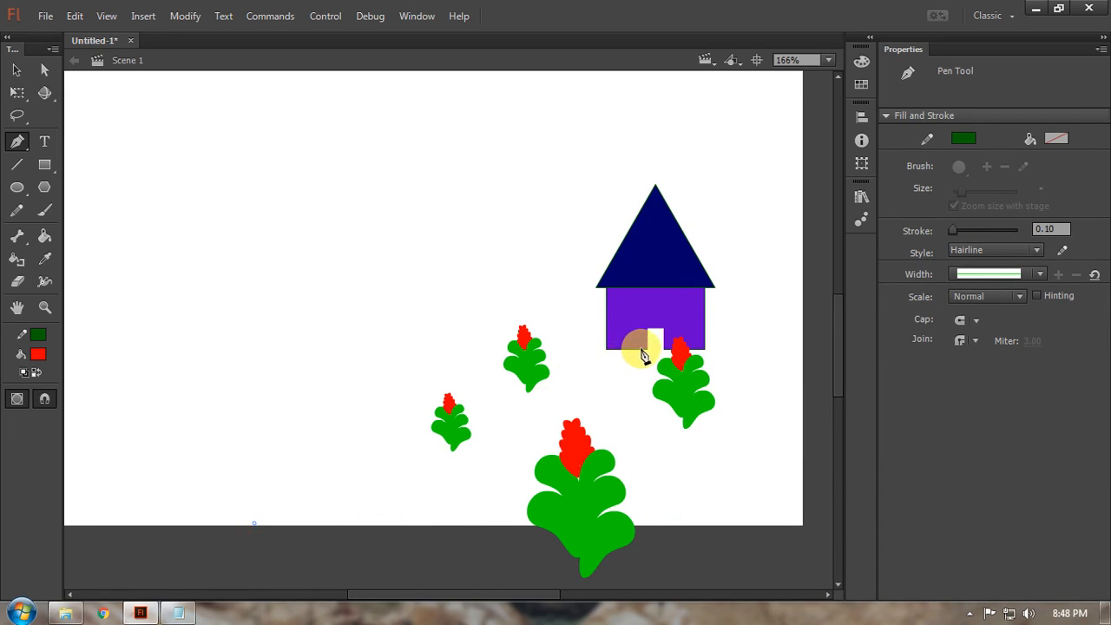
{"action": "left_click_drag", "start_coordinate": [648, 354], "coordinate": [761, 261]}
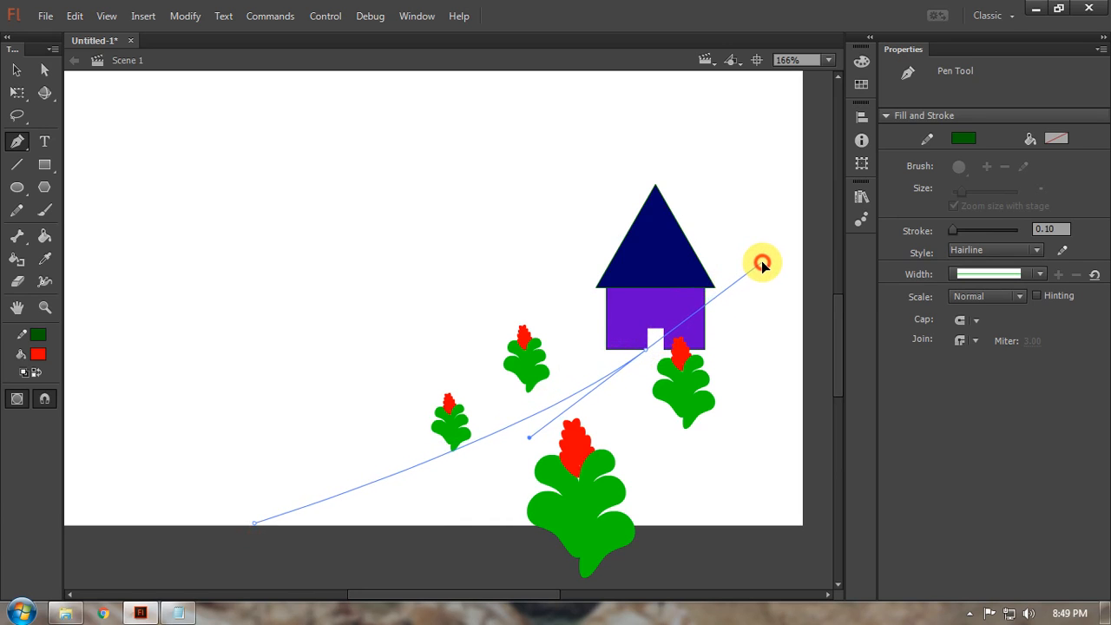
{"action": "left_click", "coordinate": [662, 352]}
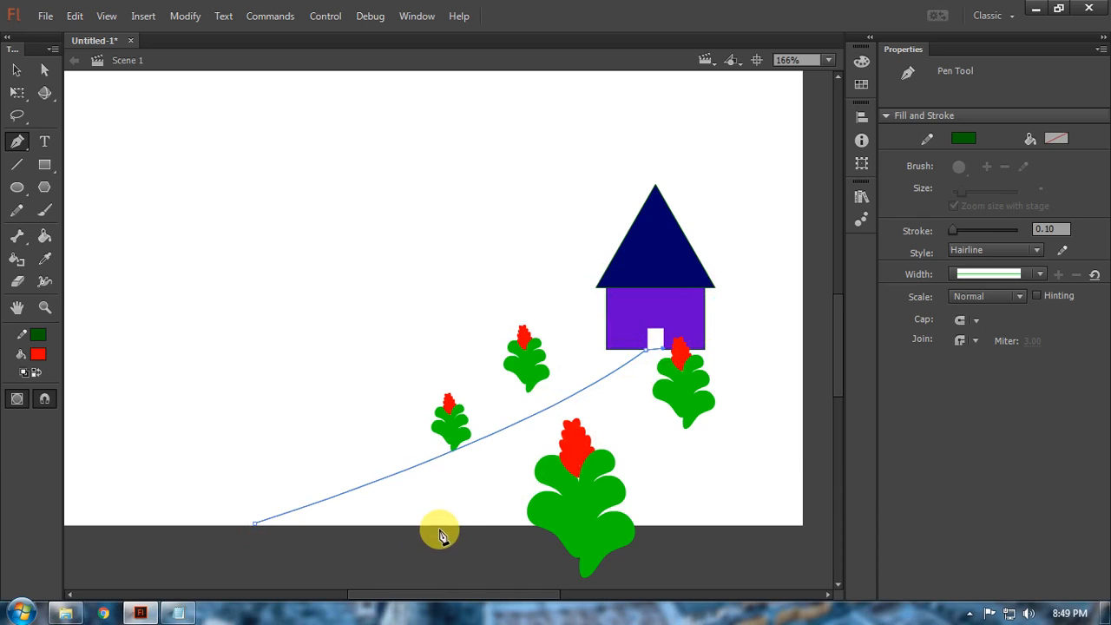
{"action": "left_click_drag", "start_coordinate": [469, 526], "coordinate": [293, 588]}
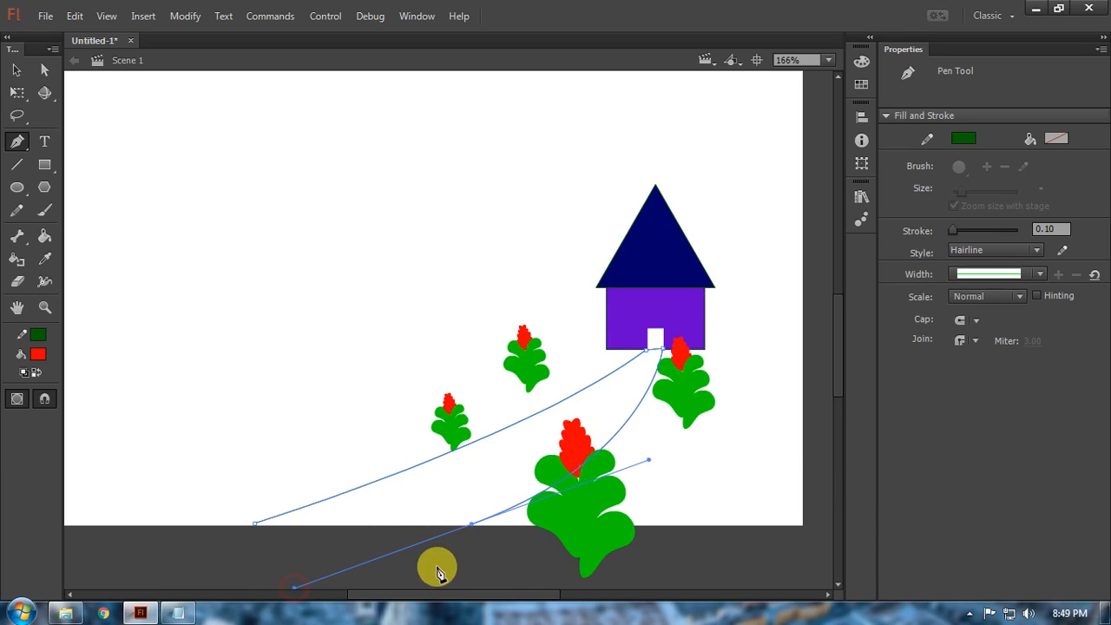
{"action": "left_click", "coordinate": [469, 525]}
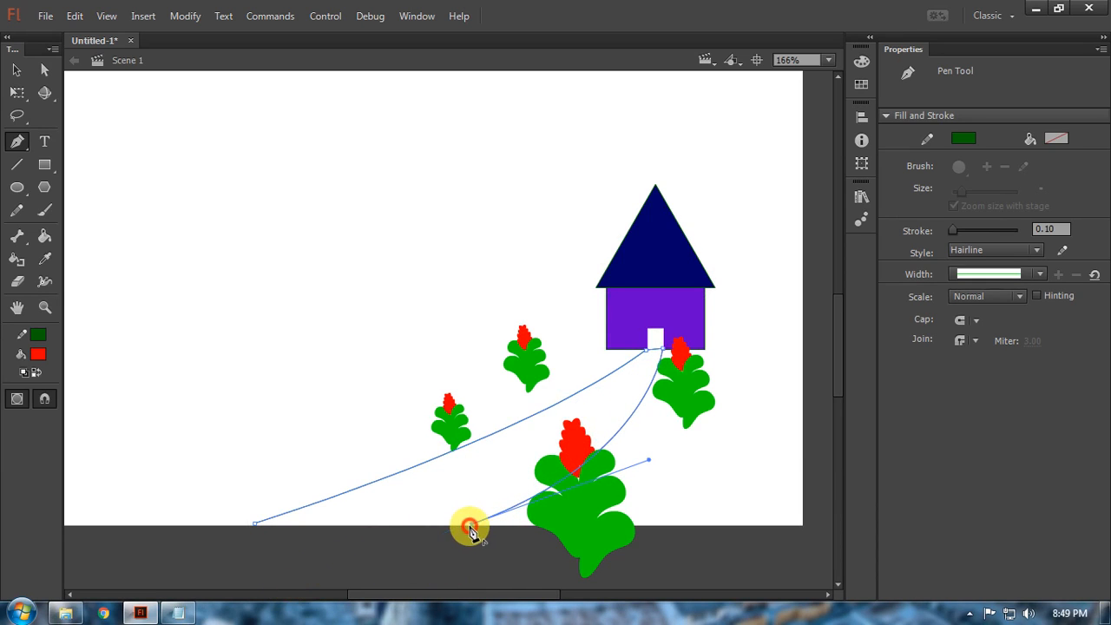
{"action": "left_click", "coordinate": [256, 524]}
{"action": "scroll", "coordinate": [381, 513], "scroll_direction": "down", "scroll_amount": 2}
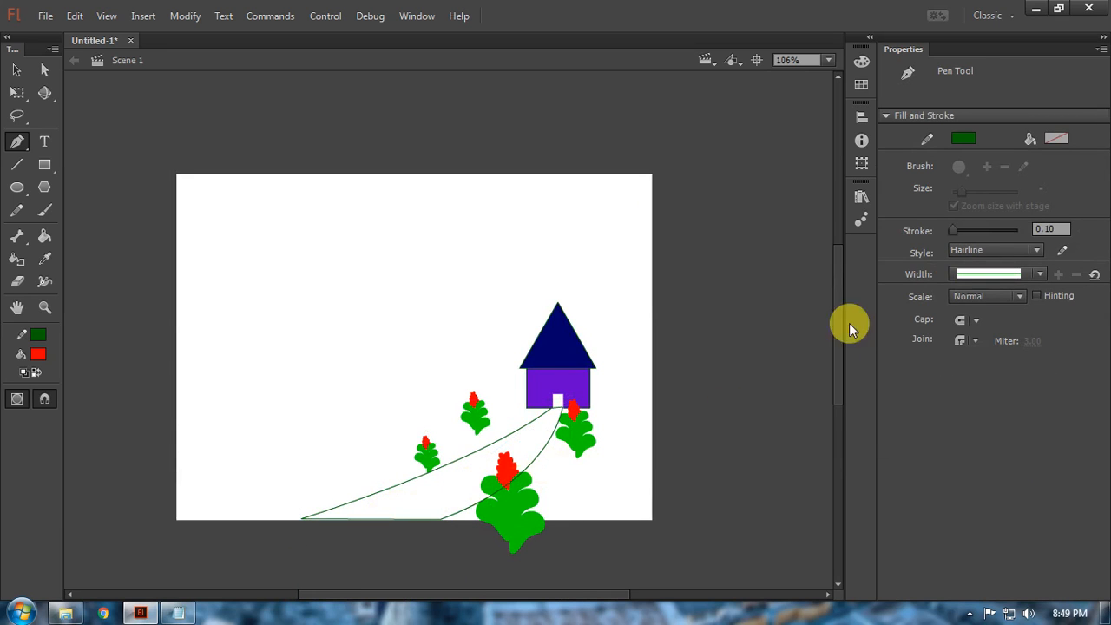
Step: Fill the curved path shape with light yellow and remove its stroke
{"action": "key", "text": "v"}
{"action": "double_click", "coordinate": [539, 452]}
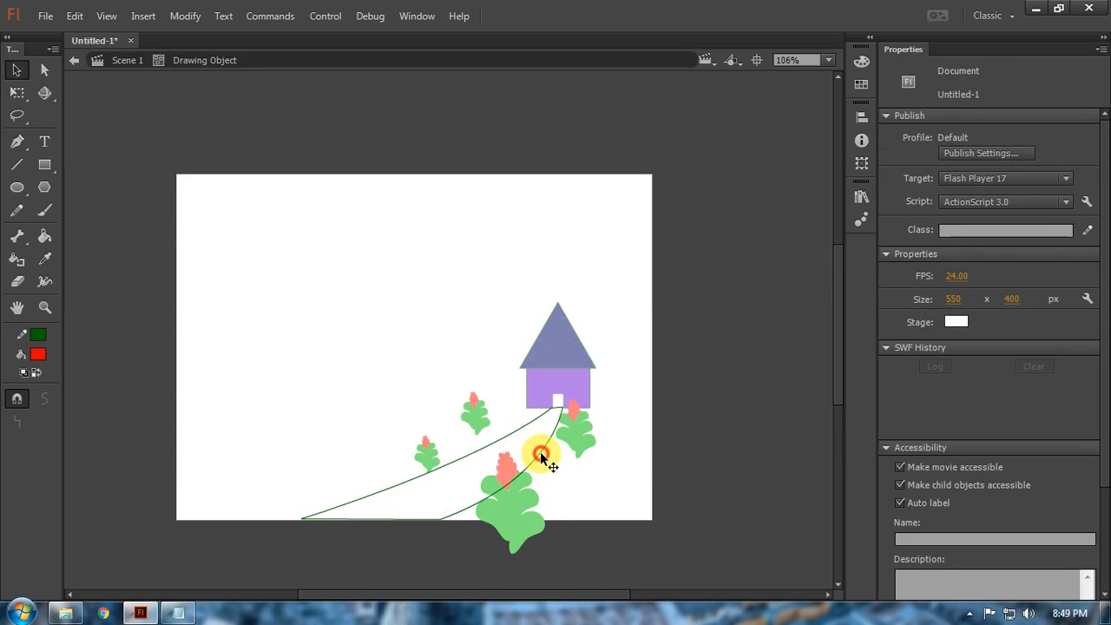
{"action": "double_click", "coordinate": [575, 478]}
{"action": "left_click", "coordinate": [1057, 209]}
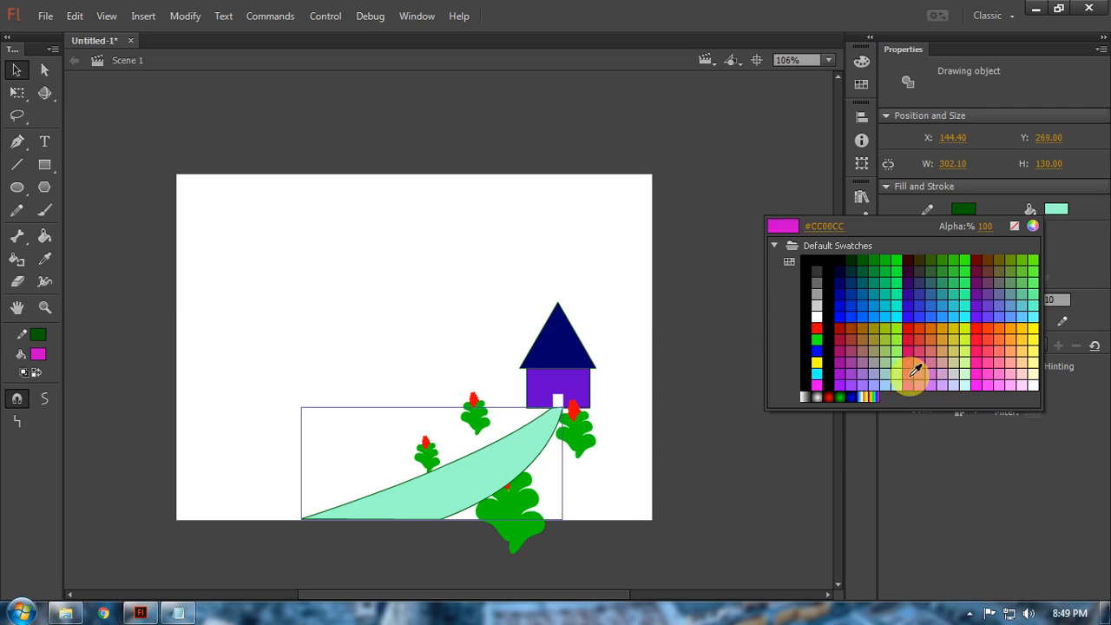
{"action": "left_click", "coordinate": [1034, 357]}
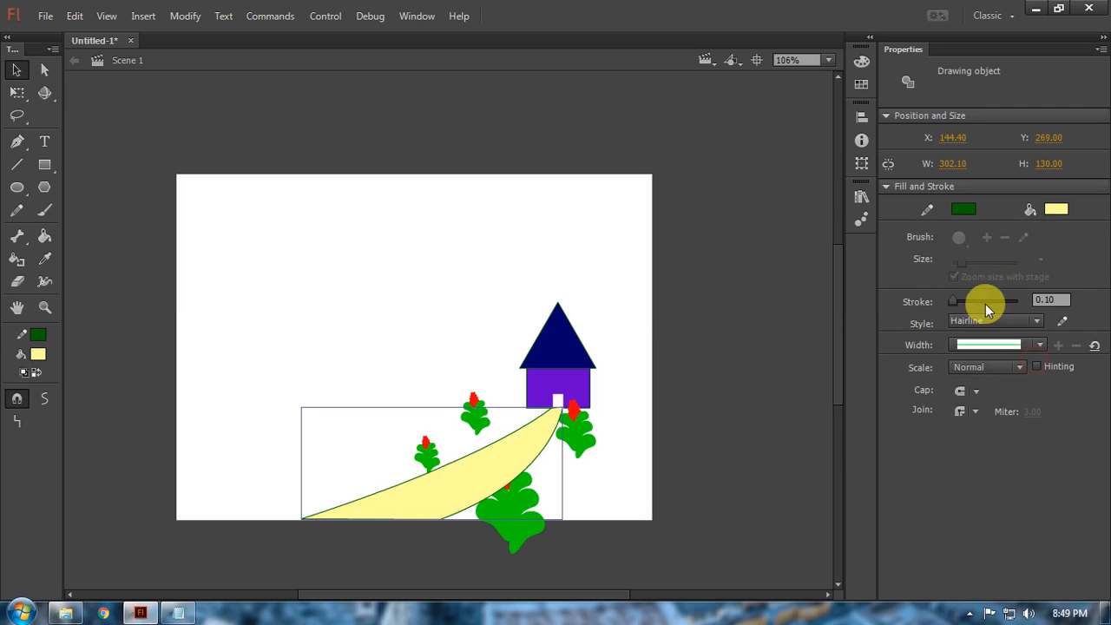
{"action": "left_click", "coordinate": [963, 209]}
{"action": "left_click", "coordinate": [918, 228]}
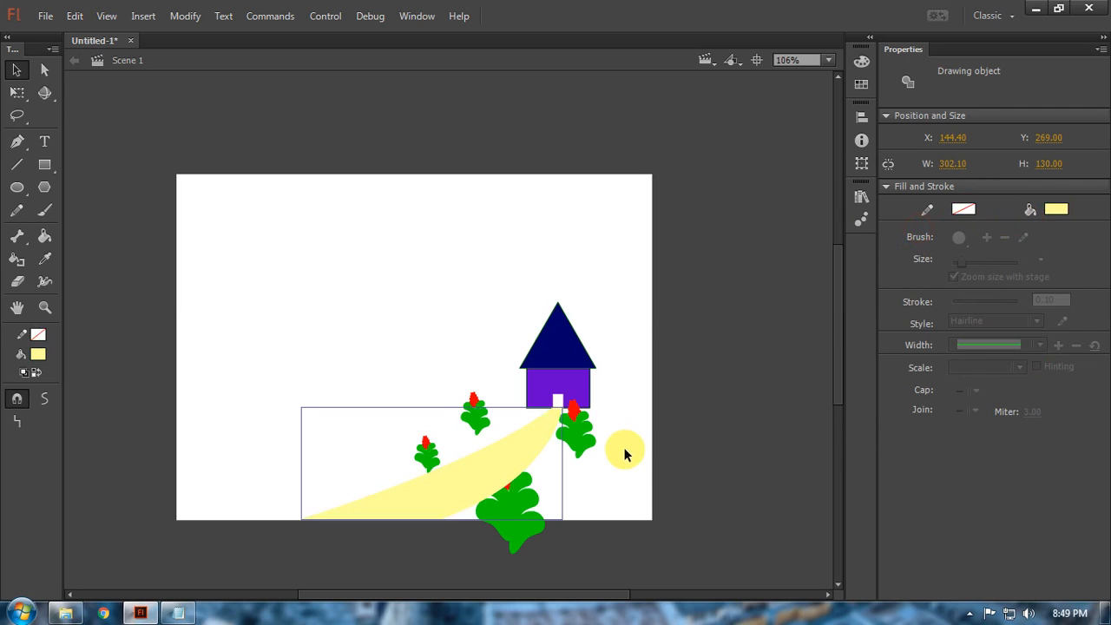
{"action": "left_click", "coordinate": [620, 461]}
Step: Try nudging the house group down and up against the top of the path
{"action": "left_click", "coordinate": [566, 351]}
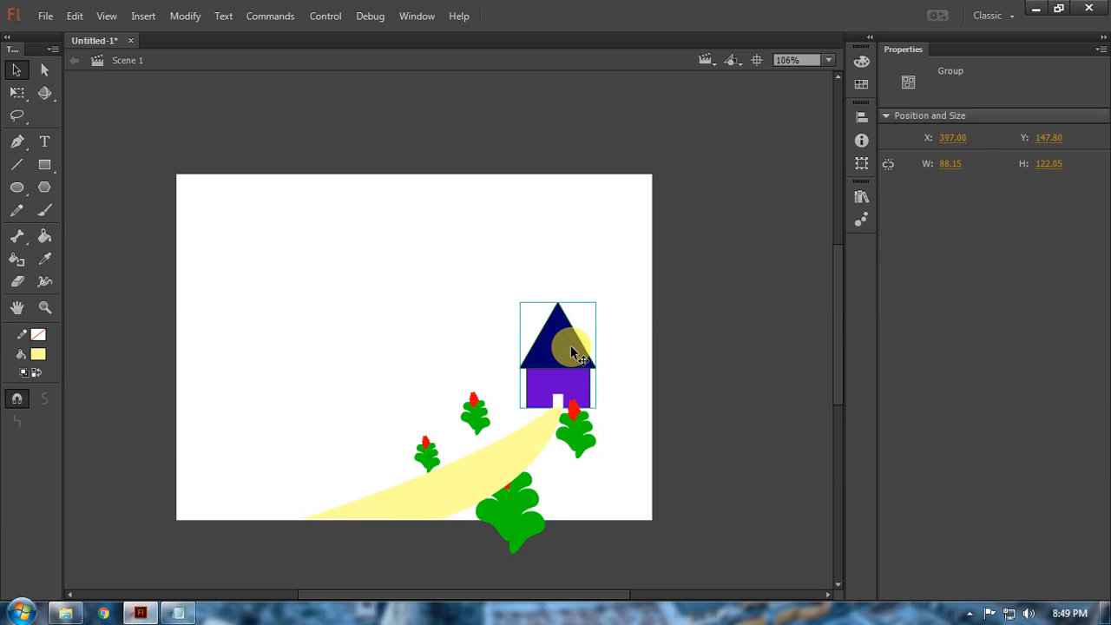
{"action": "key", "text": "shift+Down"}
{"action": "key", "text": "shift+Up"}
{"action": "key", "text": "Down"}
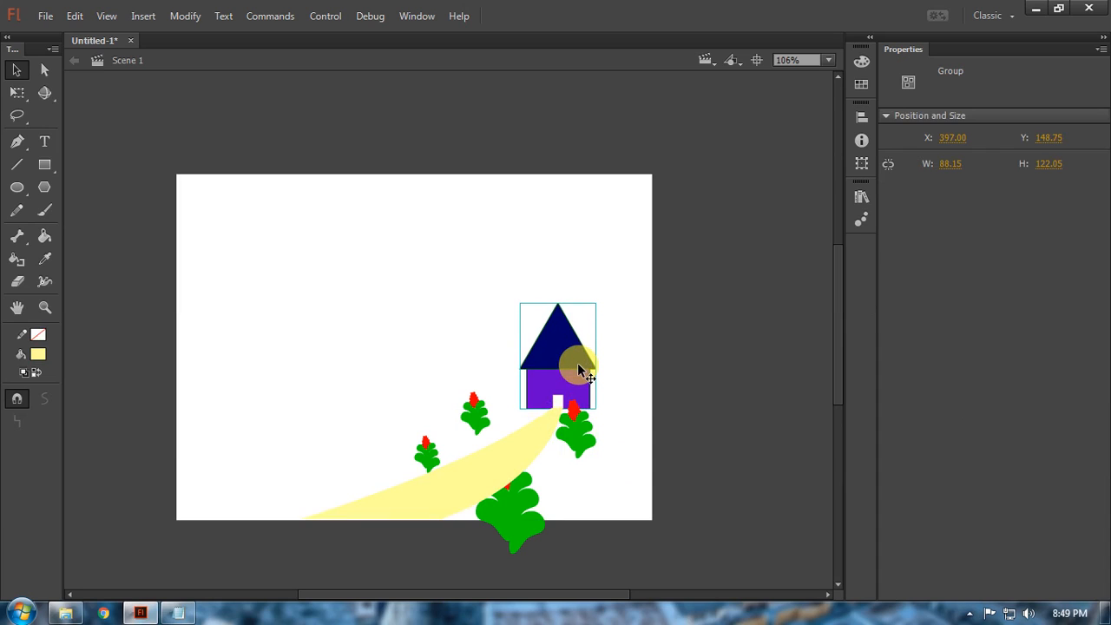
{"action": "key", "text": "Up"}
{"action": "key", "text": "Up"}
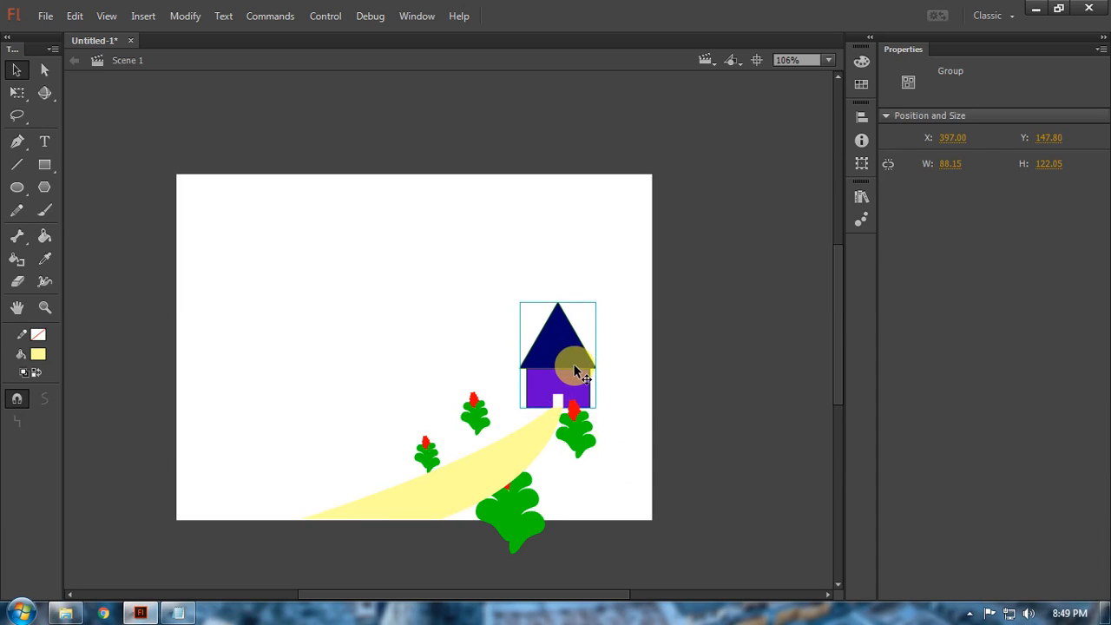
Step: Raise the plant beside the door slightly, and bring the large plant in front of the path at about X 305, Y 325
{"action": "left_click", "coordinate": [586, 450]}
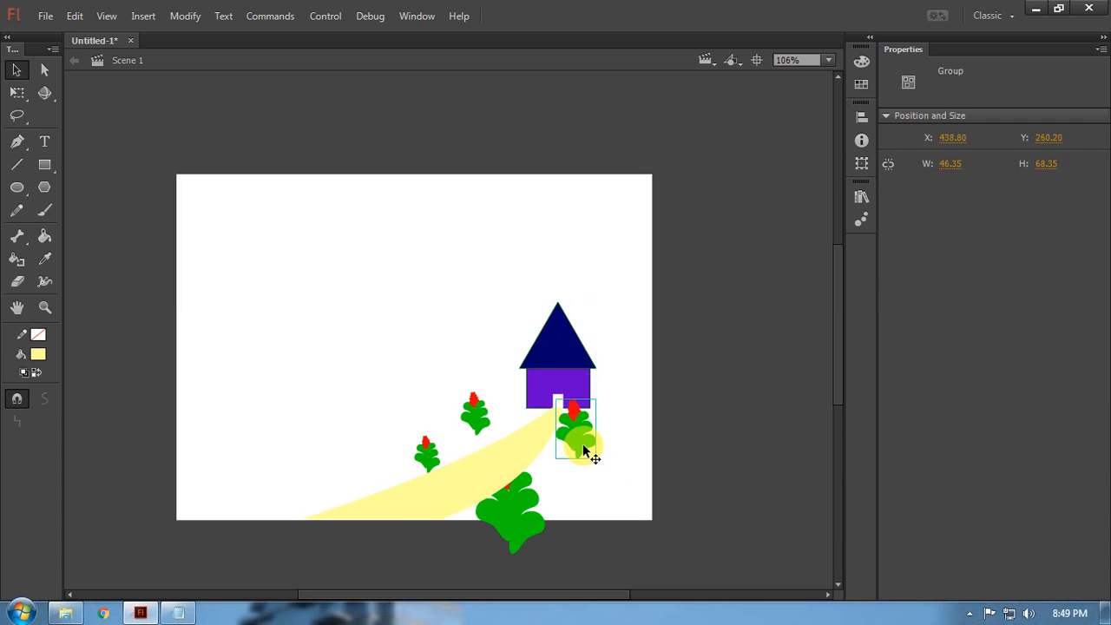
{"action": "left_click_drag", "start_coordinate": [581, 440], "coordinate": [578, 442]}
{"action": "left_click", "coordinate": [512, 532]}
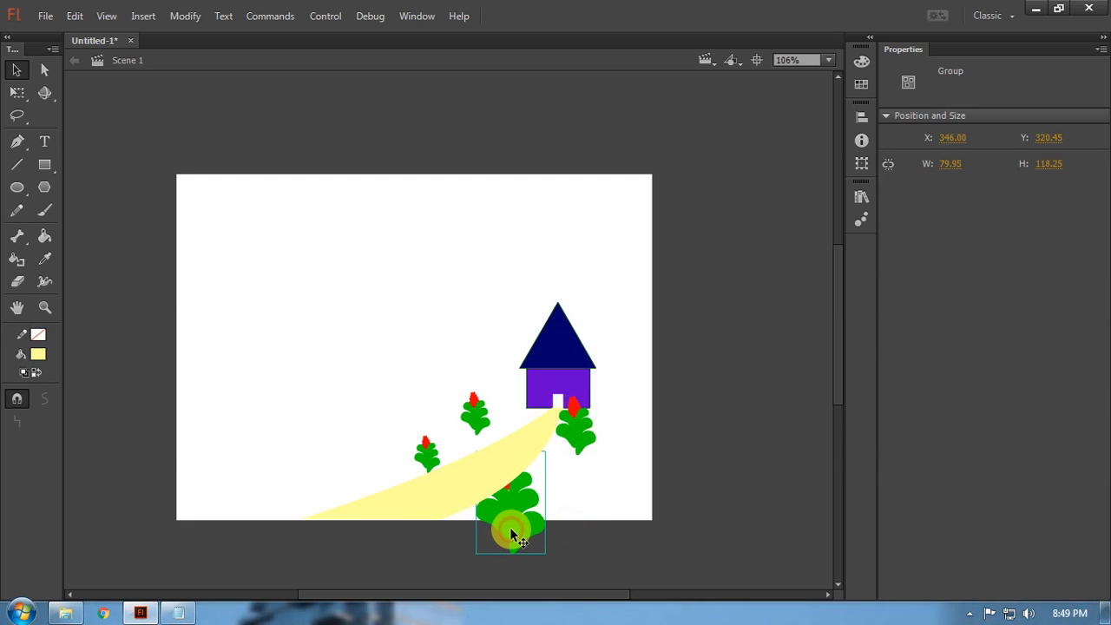
{"action": "left_click_drag", "start_coordinate": [512, 530], "coordinate": [476, 534]}
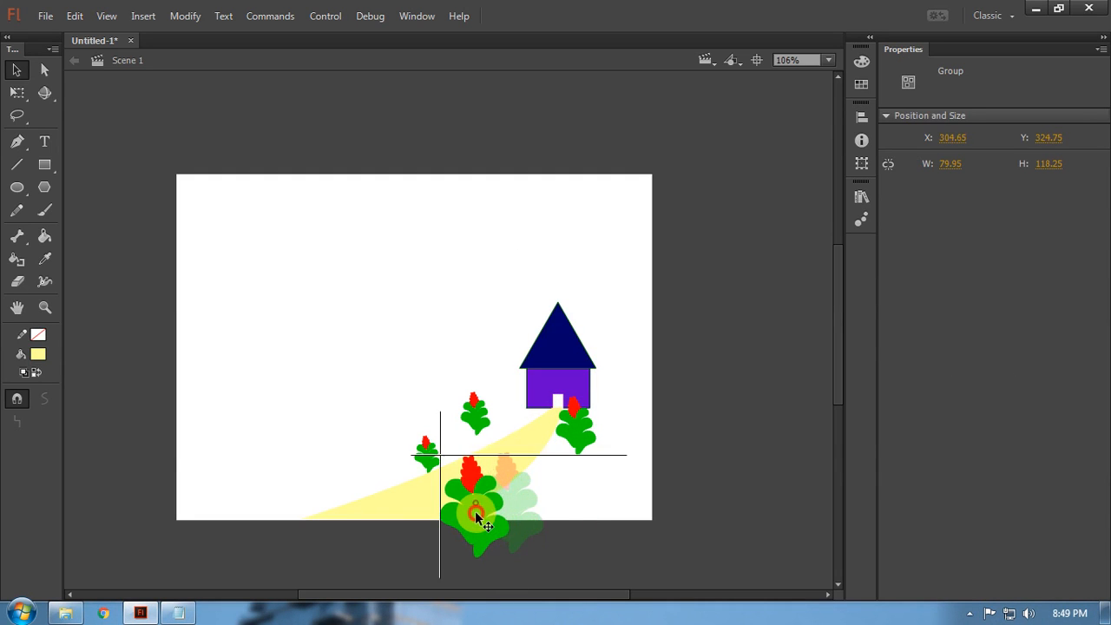
{"action": "left_click", "coordinate": [568, 516]}
Step: Move the plant left of the house closer to the path, to about X 359, Y 269
{"action": "left_click", "coordinate": [428, 464]}
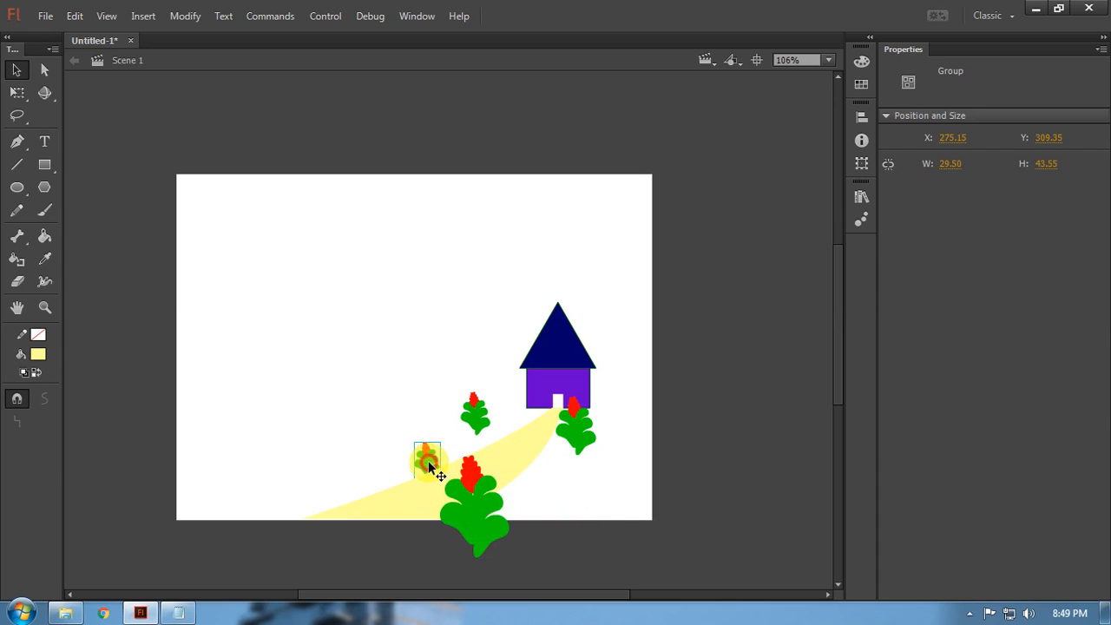
{"action": "left_click", "coordinate": [579, 509]}
{"action": "left_click_drag", "start_coordinate": [484, 422], "coordinate": [506, 431]}
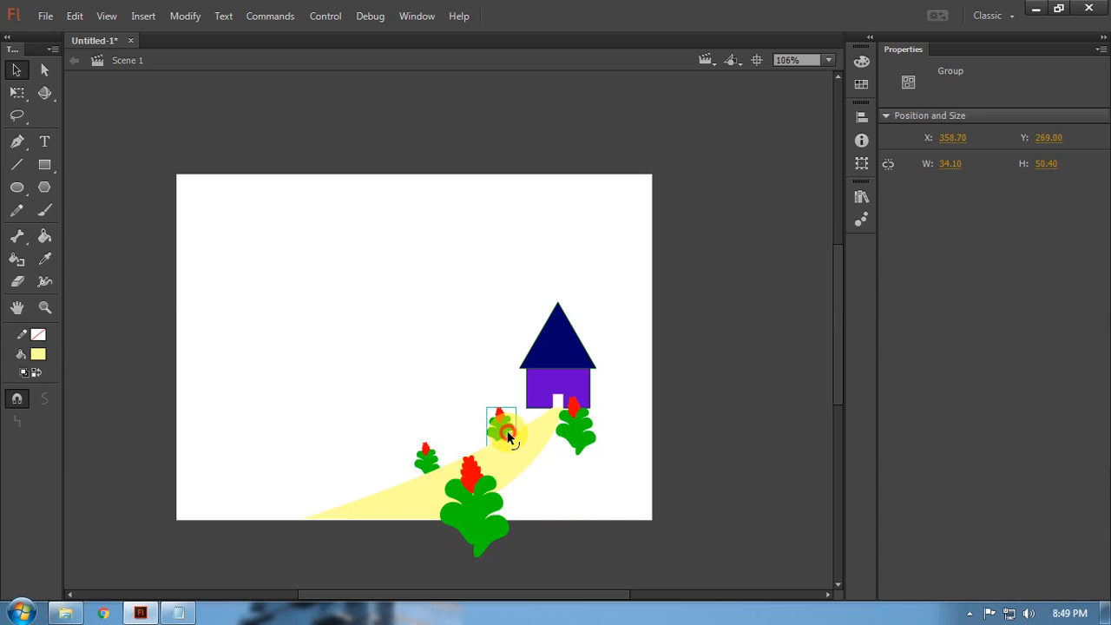
{"action": "left_click", "coordinate": [599, 509]}
Step: Show the Timeline and add a new layer above Layer 1
{"action": "scroll", "coordinate": [575, 480], "scroll_direction": "down", "scroll_amount": 2}
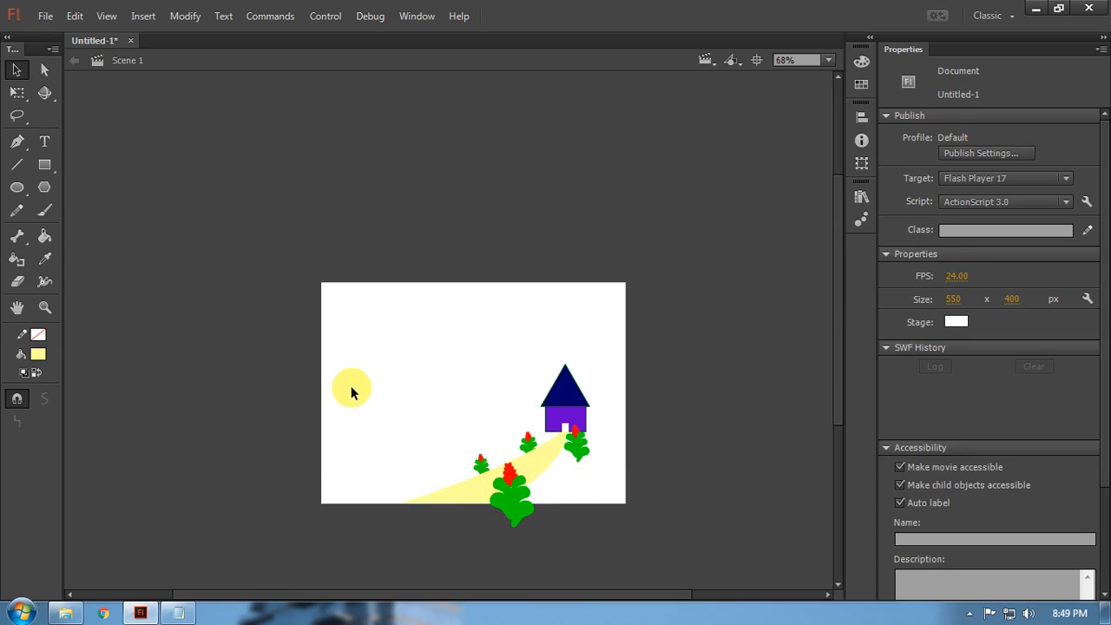
{"action": "key", "text": "m"}
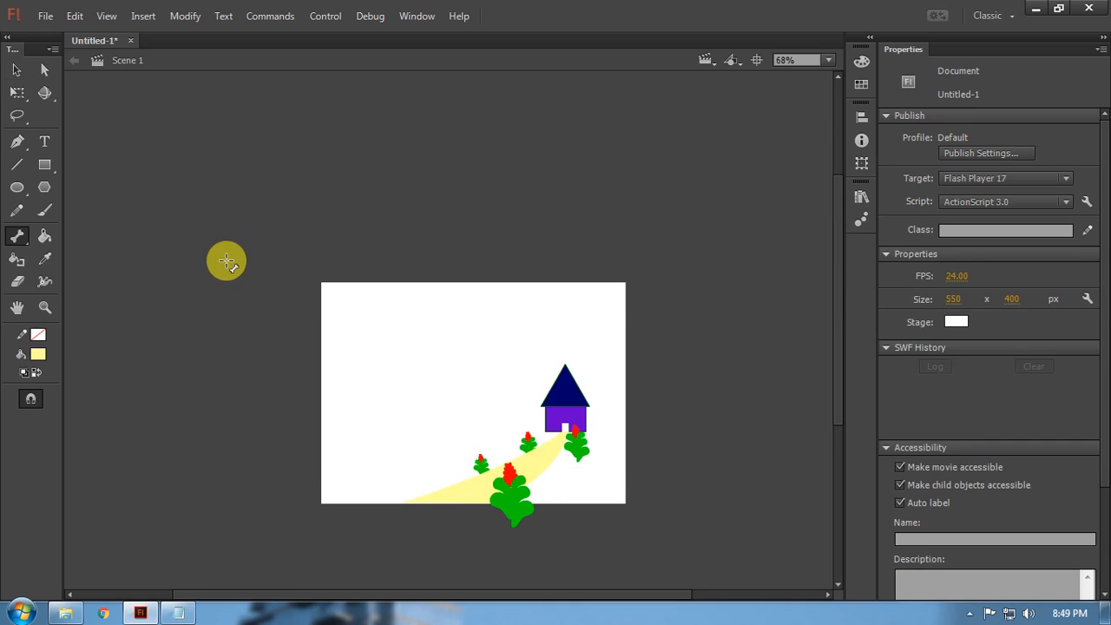
{"action": "key", "text": "ctrl+alt+t"}
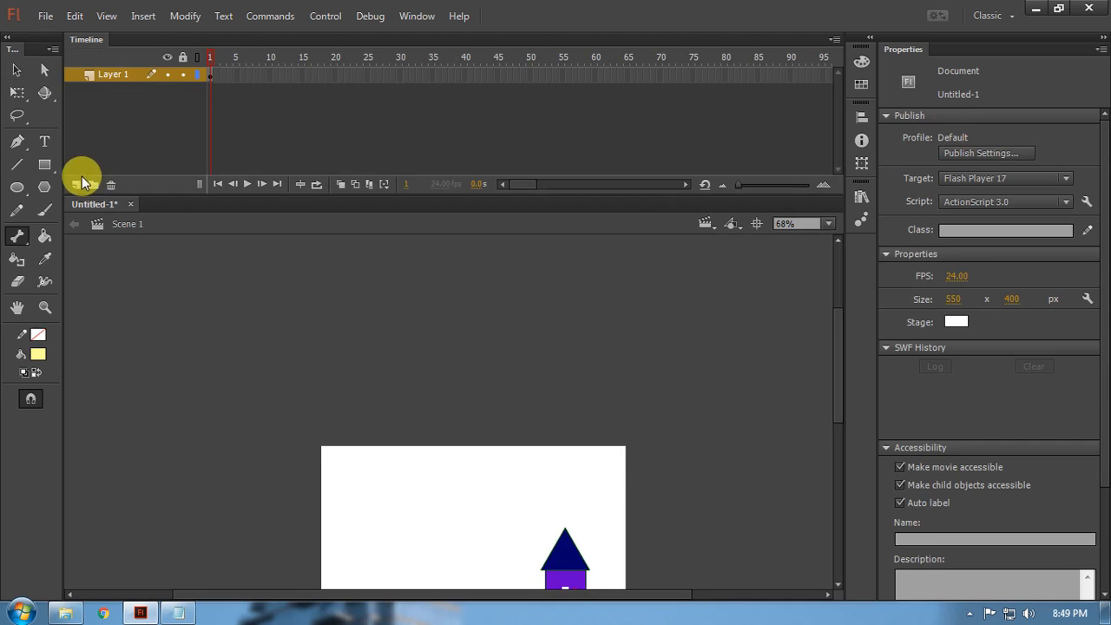
{"action": "left_click", "coordinate": [74, 187]}
{"action": "scroll", "coordinate": [309, 347], "scroll_direction": "down", "scroll_amount": 3}
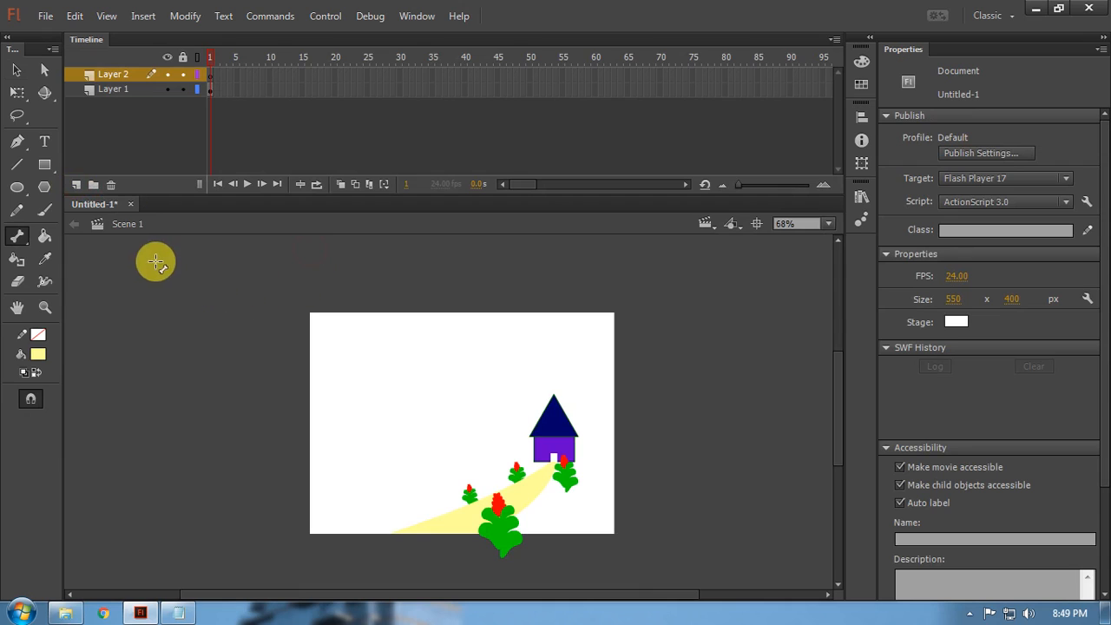
Step: Draw a rectangle of about 1020 by 581 over the whole stage on Layer 2 and fill it with black
{"action": "key", "text": "r"}
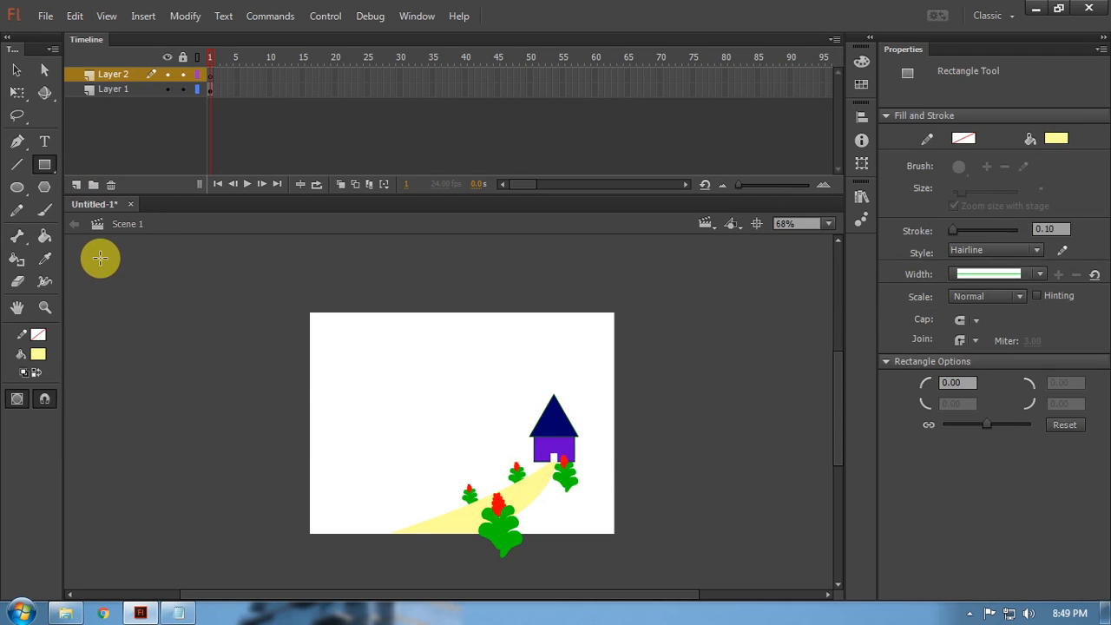
{"action": "mouse_move", "coordinate": [145, 277]}
{"action": "left_mouse_down"}
{"action": "mouse_move", "coordinate": [660, 526]}
{"action": "mouse_move", "coordinate": [746, 587]}
{"action": "left_mouse_up"}
{"action": "scroll", "coordinate": [637, 417], "scroll_direction": "down", "scroll_amount": 2}
{"action": "key", "text": "v"}
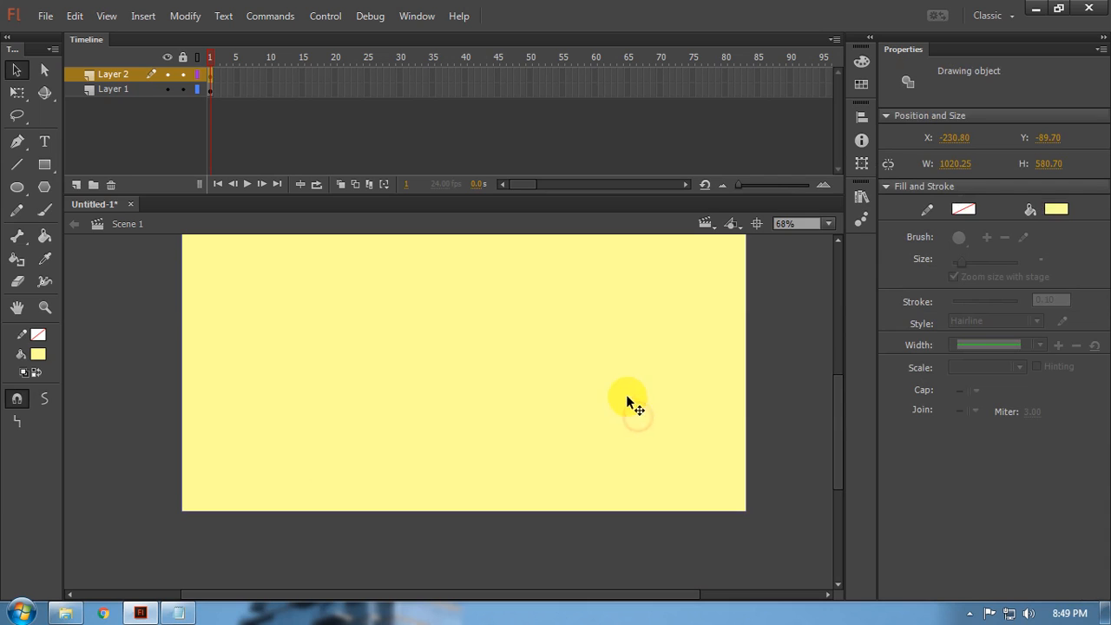
{"action": "left_click", "coordinate": [1060, 216]}
{"action": "left_click", "coordinate": [816, 258]}
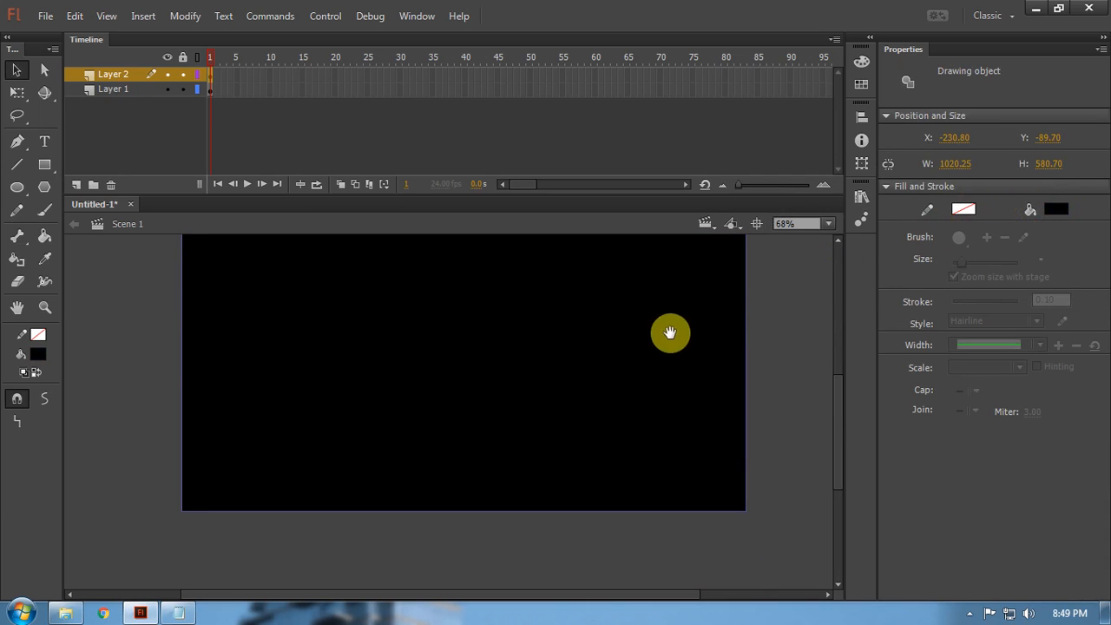
Step: Duplicate the black rectangle in place, center the copy on the stage, and match its width and height to the stage
{"action": "left_click_drag", "start_coordinate": [670, 333], "coordinate": [690, 422]}
{"action": "scroll", "coordinate": [540, 348], "scroll_direction": "down", "scroll_amount": 2}
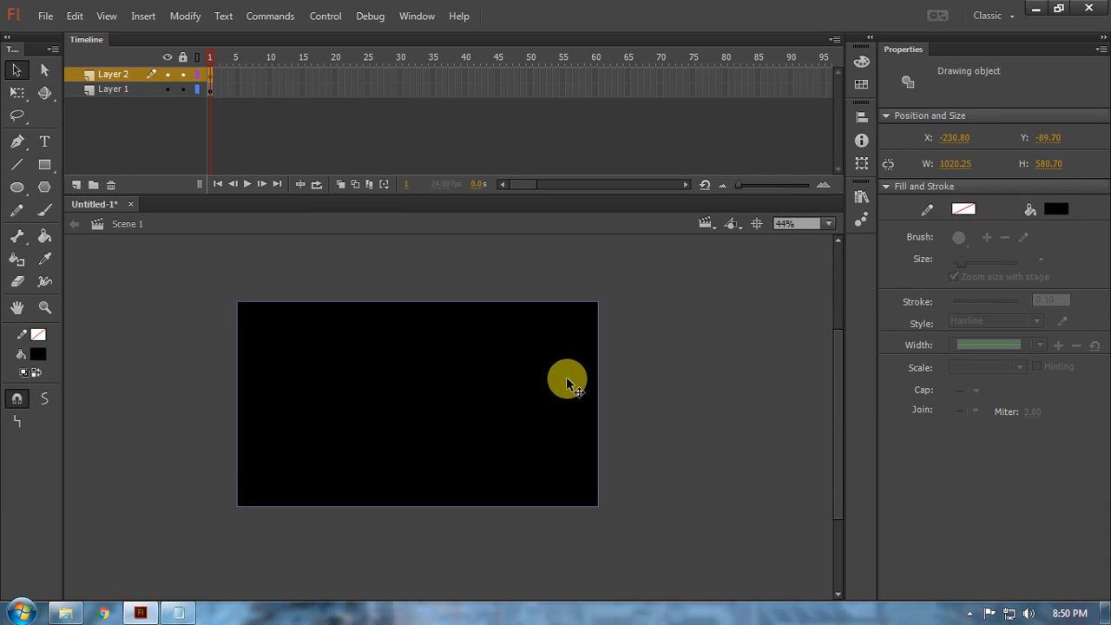
{"action": "key", "text": "ctrl+k"}
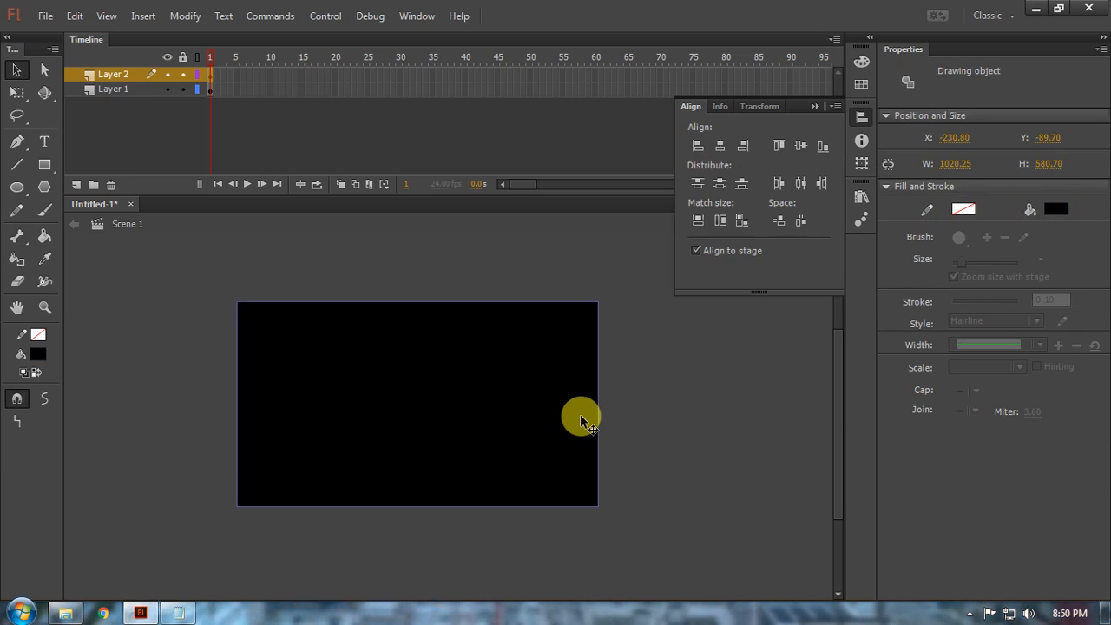
{"action": "left_click", "coordinate": [723, 148]}
{"action": "left_click", "coordinate": [799, 144]}
{"action": "left_click", "coordinate": [717, 222]}
{"action": "left_click", "coordinate": [700, 223]}
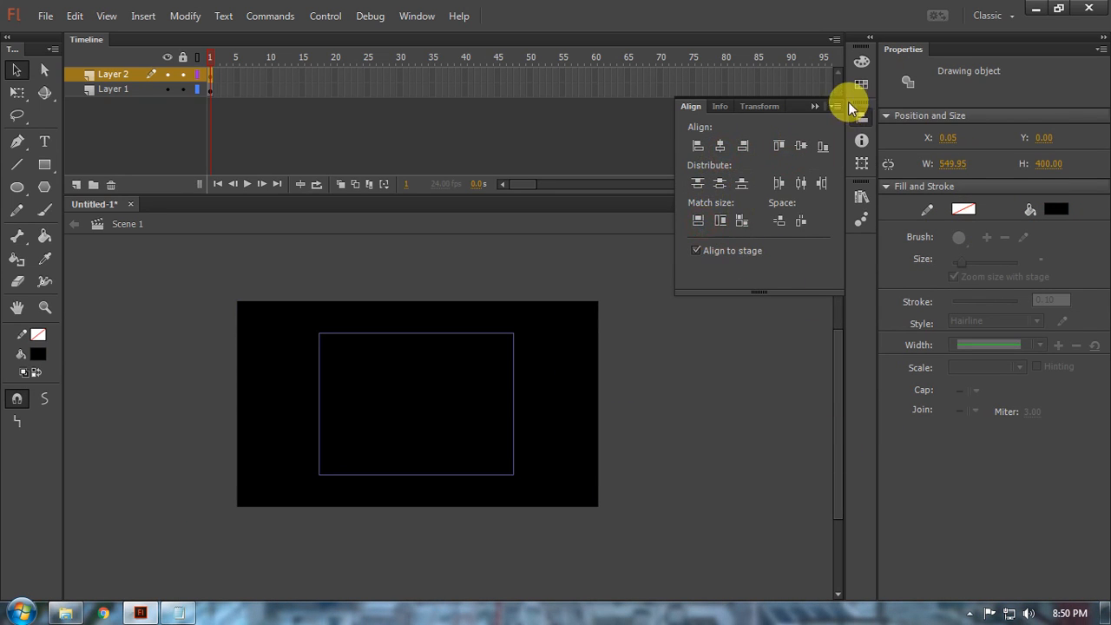
Step: Select both black rectangles and punch the stage-sized one out of the larger one with Combine Objects
{"action": "left_click", "coordinate": [819, 105]}
{"action": "left_click", "coordinate": [526, 352]}
{"action": "left_click", "coordinate": [184, 15]}
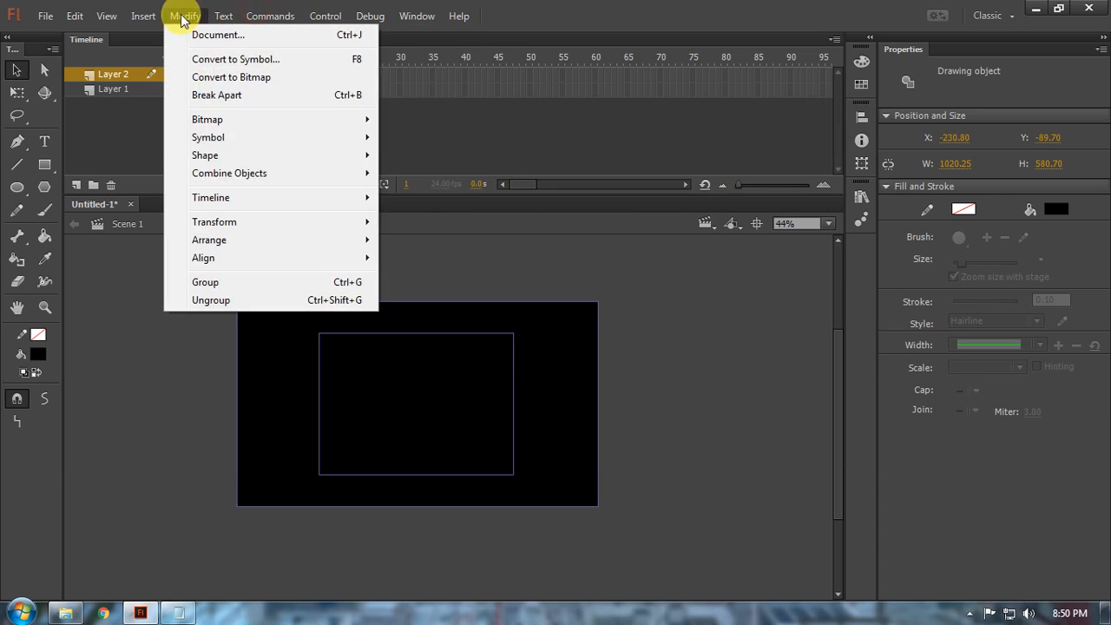
{"action": "left_click", "coordinate": [421, 233]}
{"action": "left_click", "coordinate": [663, 396]}
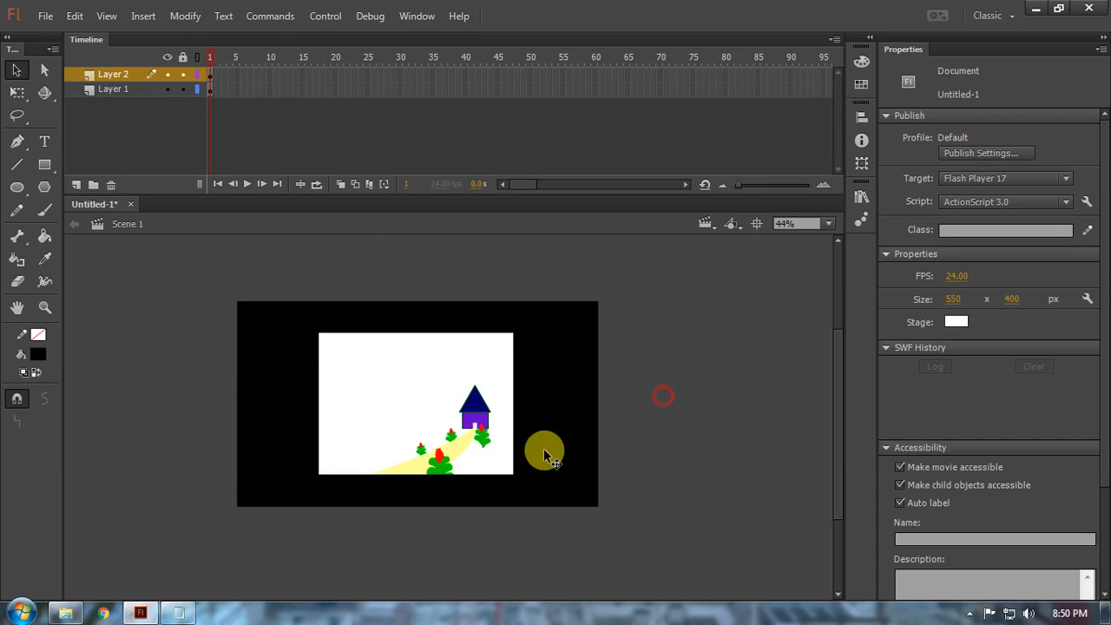
Step: Examine the framed house scene up close and in a test movie, and close the movie preview
{"action": "key", "text": "q"}
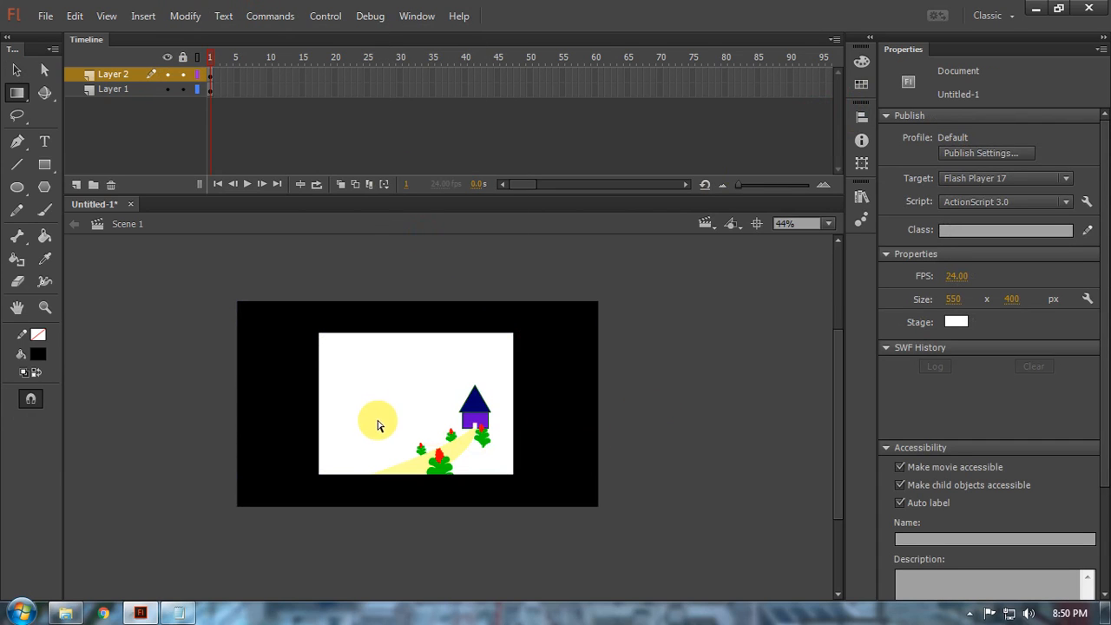
{"action": "left_click_drag", "start_coordinate": [377, 425], "coordinate": [431, 438]}
{"action": "key", "text": "v"}
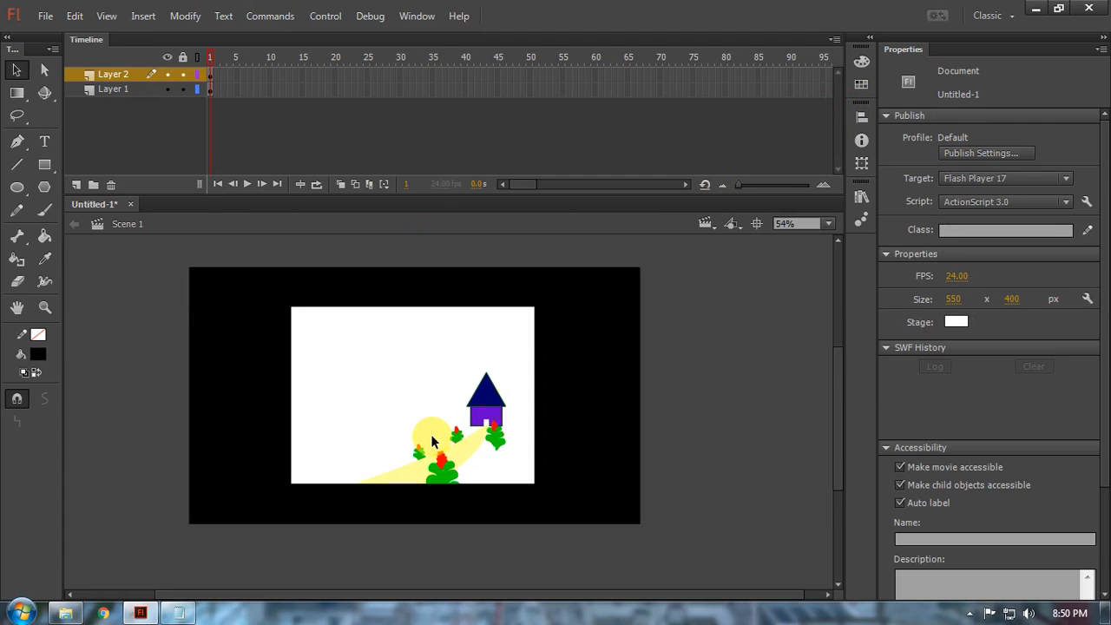
{"action": "key", "text": "ctrl+equal"}
{"action": "left_click_drag", "start_coordinate": [538, 501], "coordinate": [615, 482]}
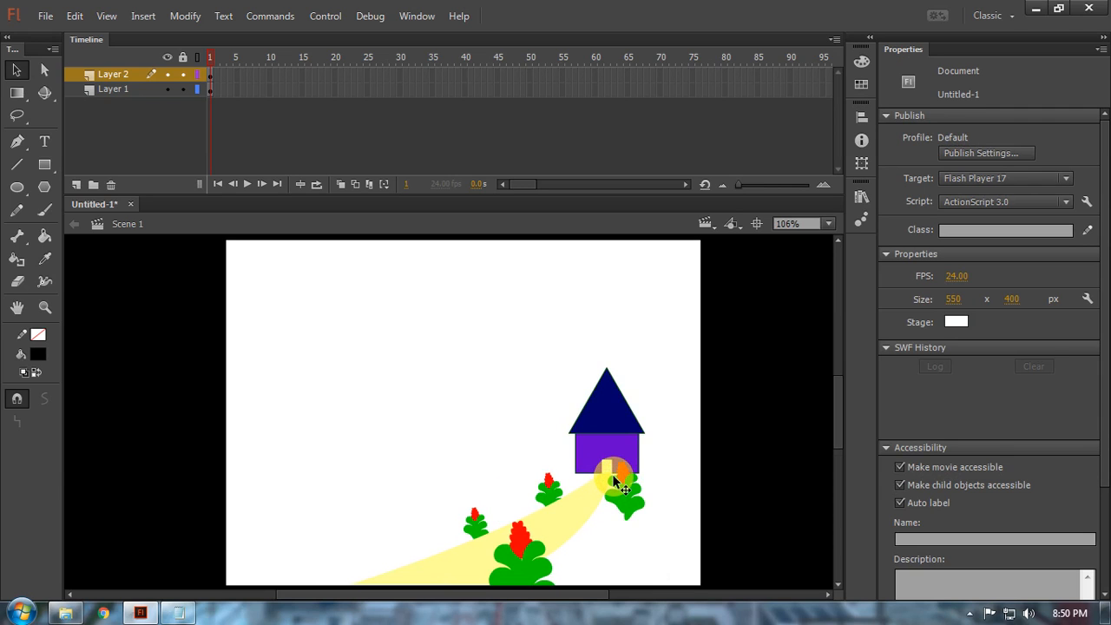
{"action": "key", "text": "ctrl+Return"}
{"action": "left_click", "coordinate": [727, 125]}
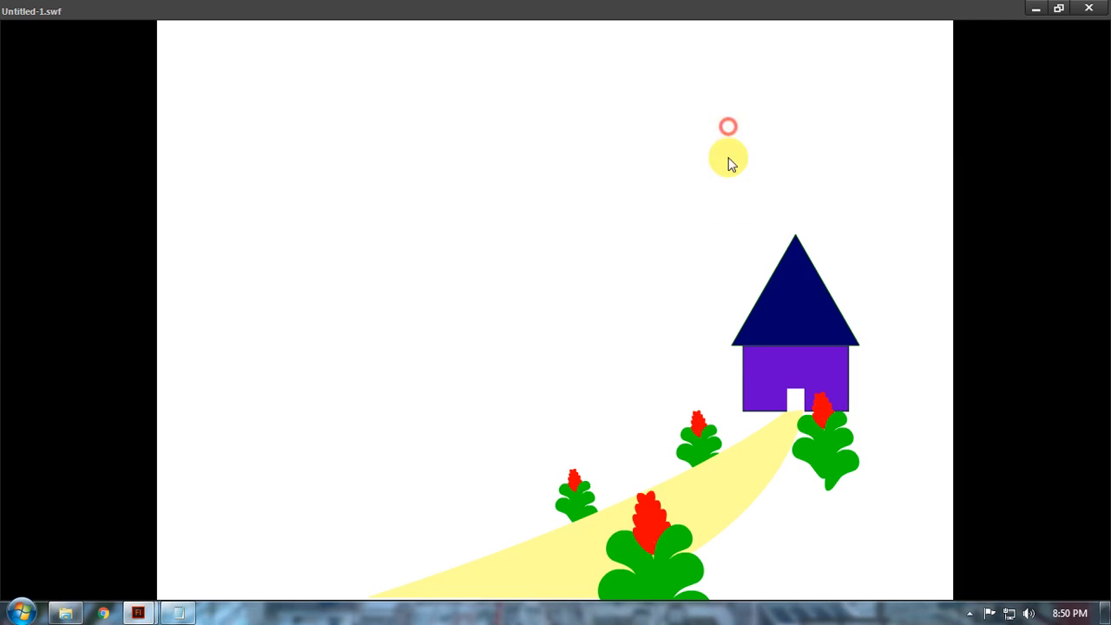
{"action": "left_click", "coordinate": [1095, 8]}
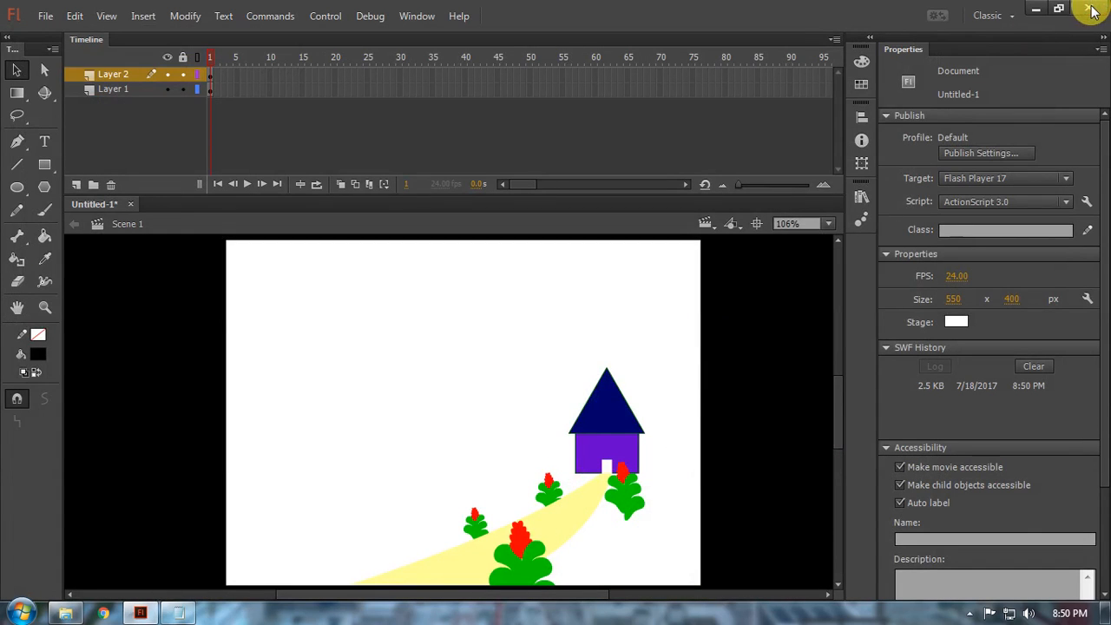
Step: Remove the black frame from Layer 2 so only the house scene remains
{"action": "scroll", "coordinate": [489, 375], "scroll_direction": "down", "scroll_amount": 1}
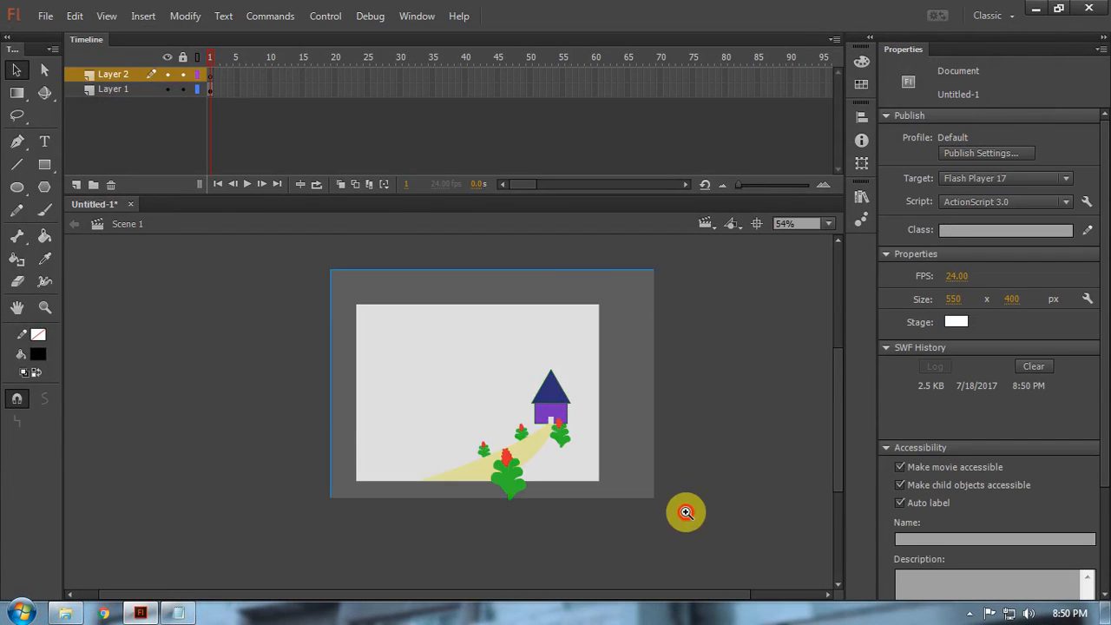
{"action": "scroll", "coordinate": [685, 511], "scroll_direction": "up", "scroll_amount": 1}
{"action": "left_click_drag", "start_coordinate": [650, 508], "coordinate": [660, 512]}
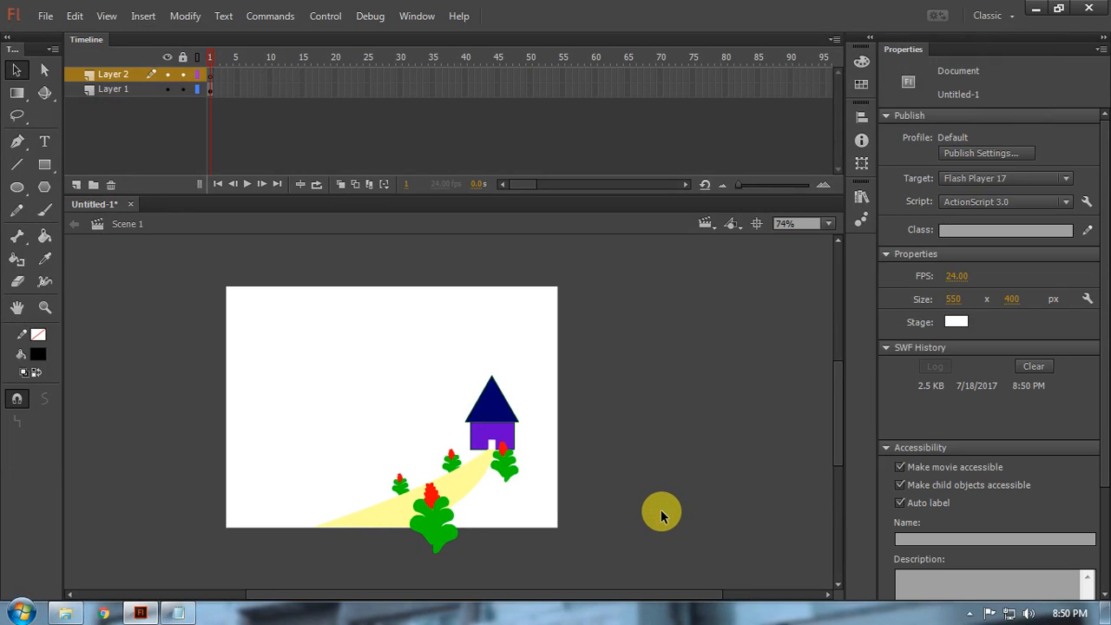
Step: Switch to Chrome and search Google for "2d boy"
{"action": "left_click", "coordinate": [115, 614]}
{"action": "left_click", "coordinate": [322, 40]}
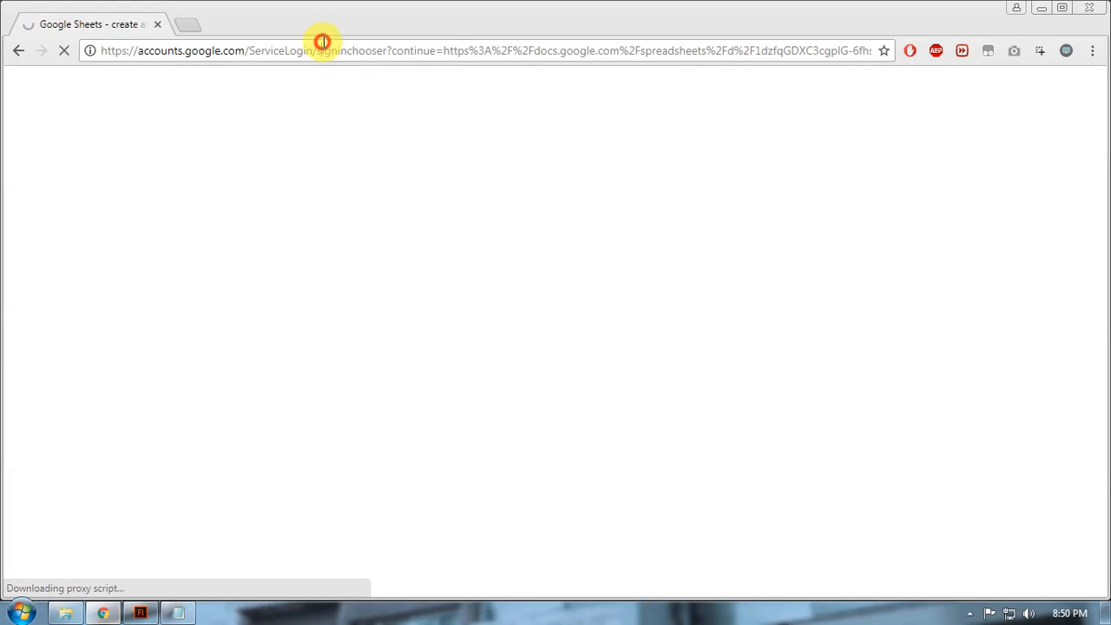
{"action": "left_click_drag", "start_coordinate": [387, 13], "coordinate": [382, 7]}
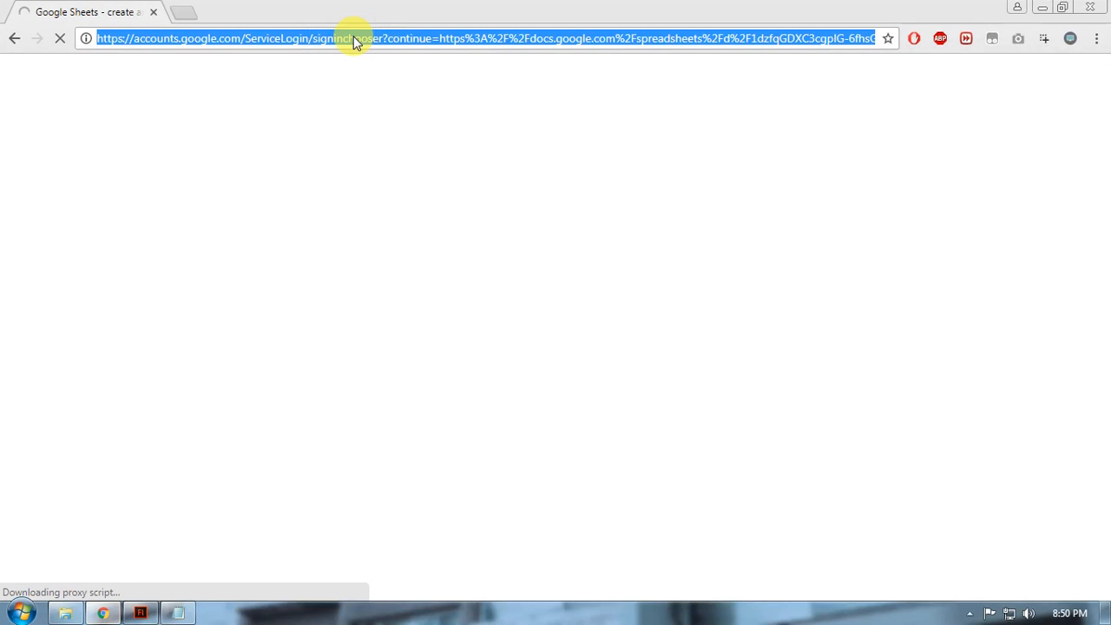
{"action": "type", "text": "2d"}
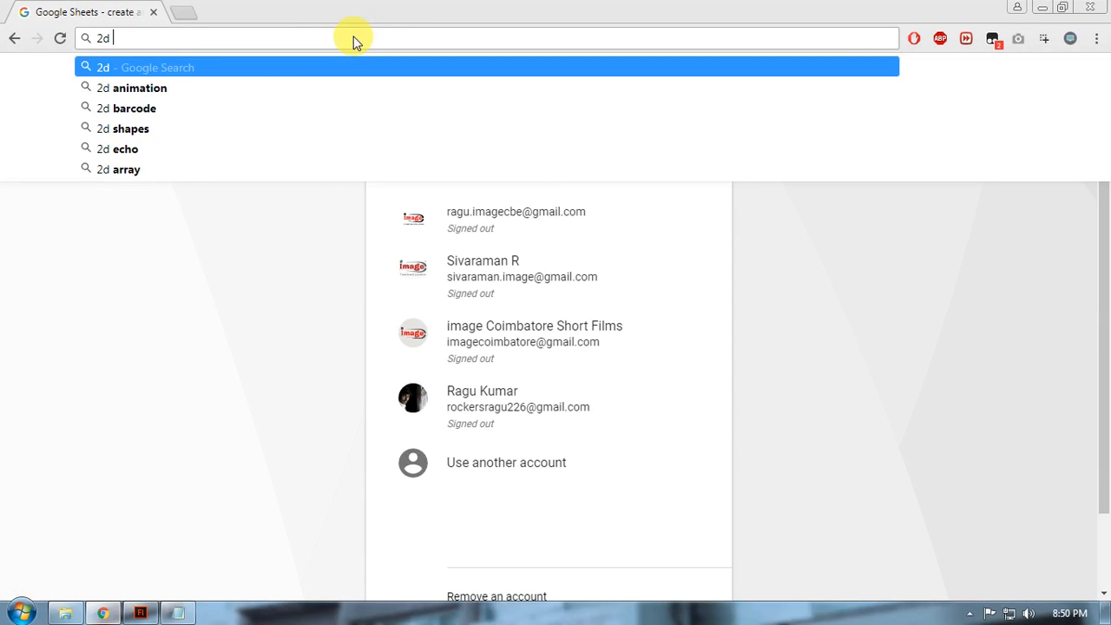
{"action": "type", "text": " boy"}
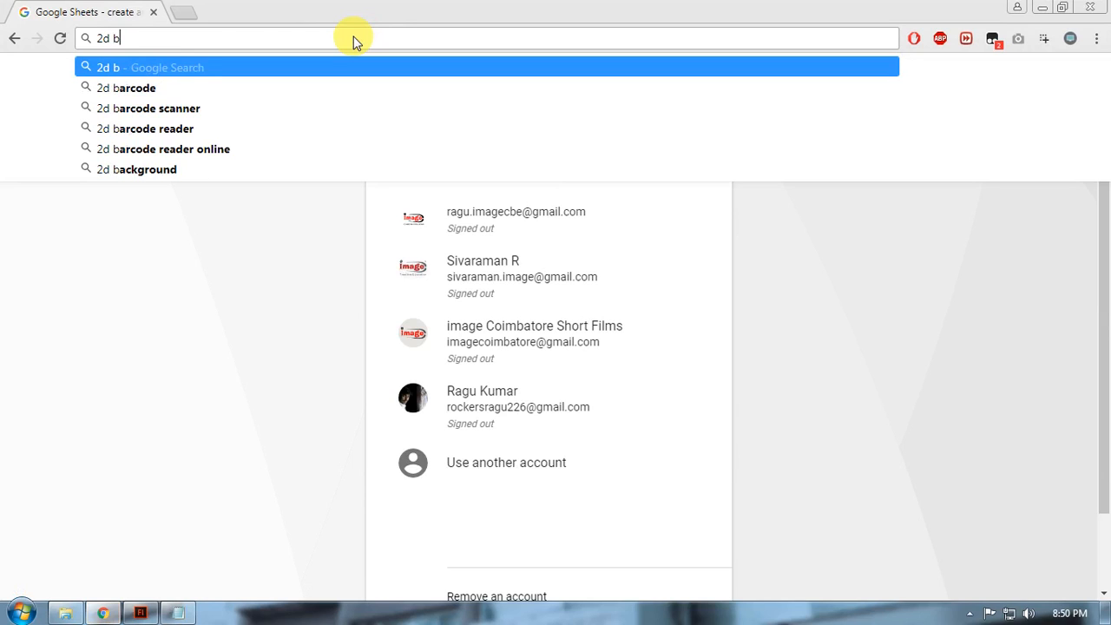
{"action": "key", "text": "Return"}
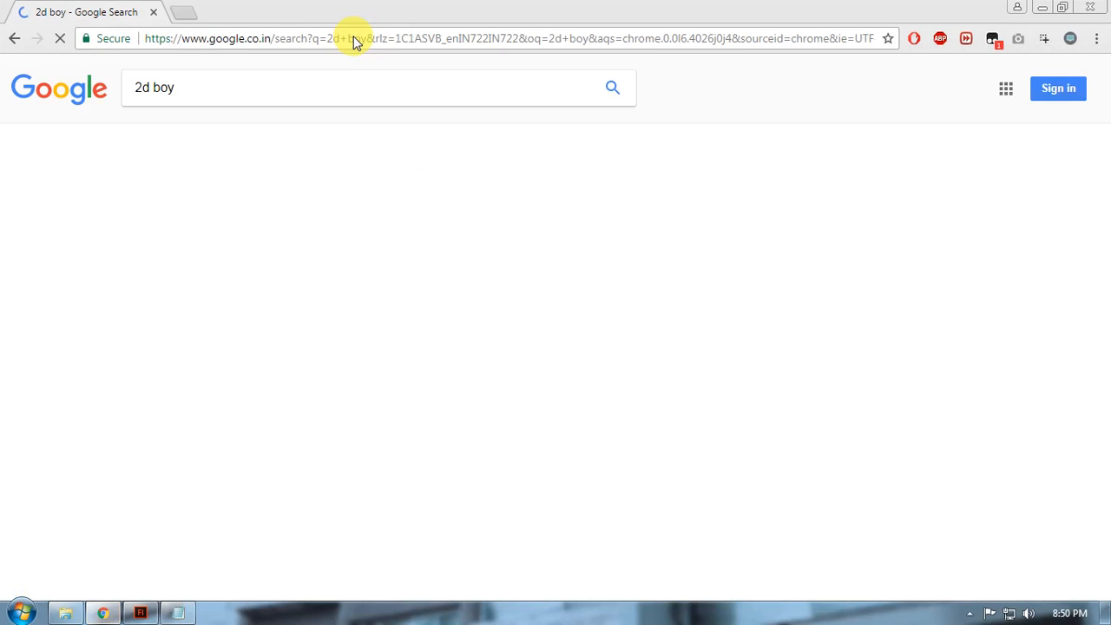
Step: Show the image results and refine the search to "2d boy character"
{"action": "left_click", "coordinate": [195, 140]}
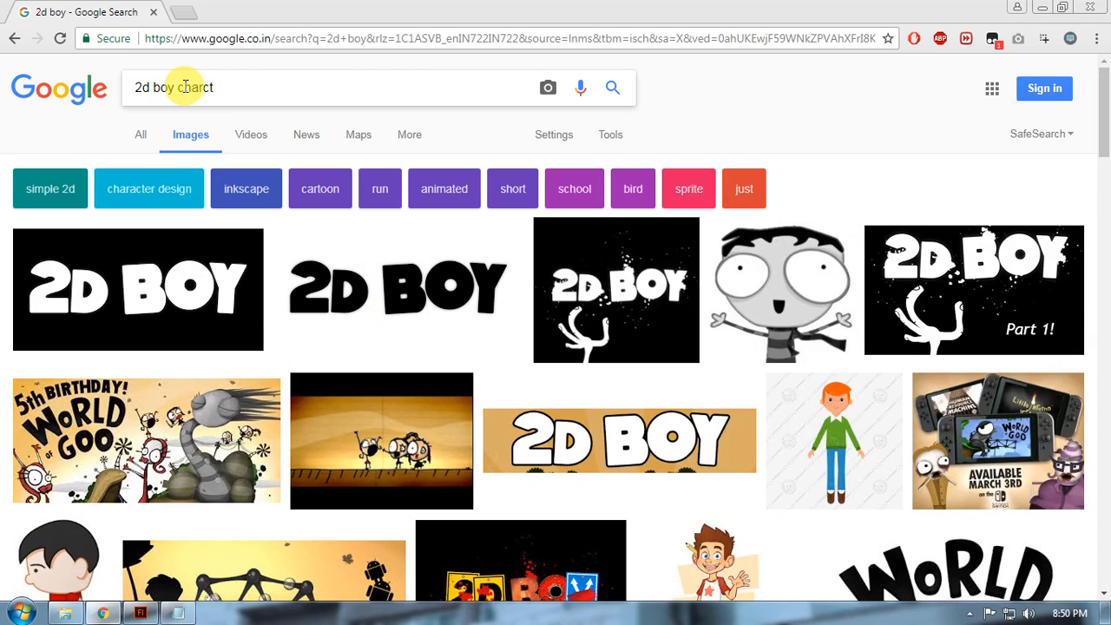
{"action": "key", "text": "Return"}
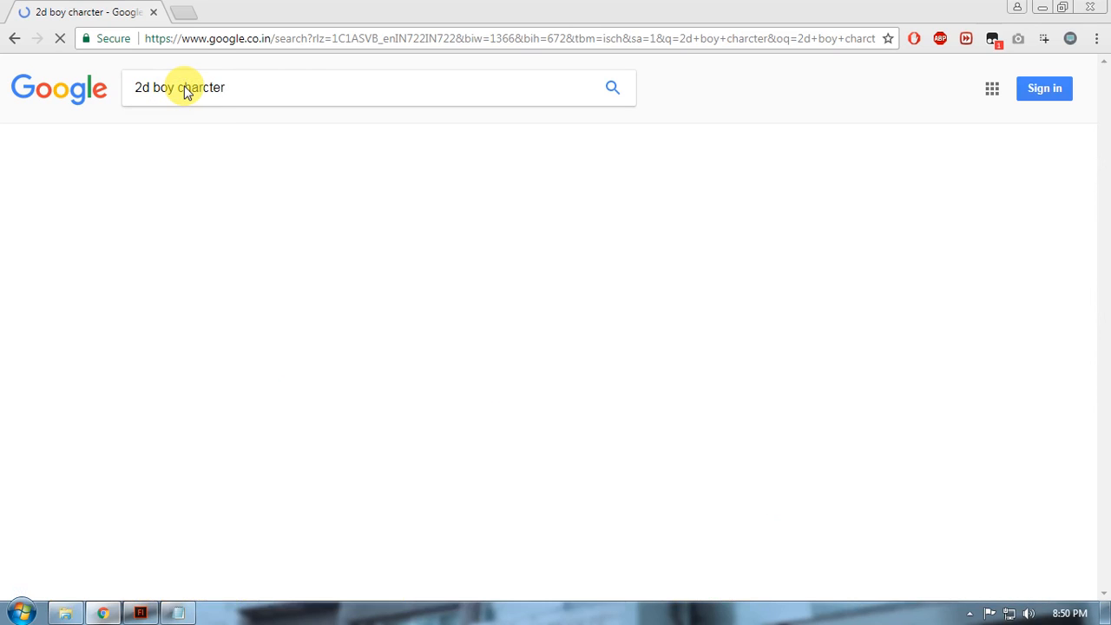
{"action": "left_click", "coordinate": [211, 236]}
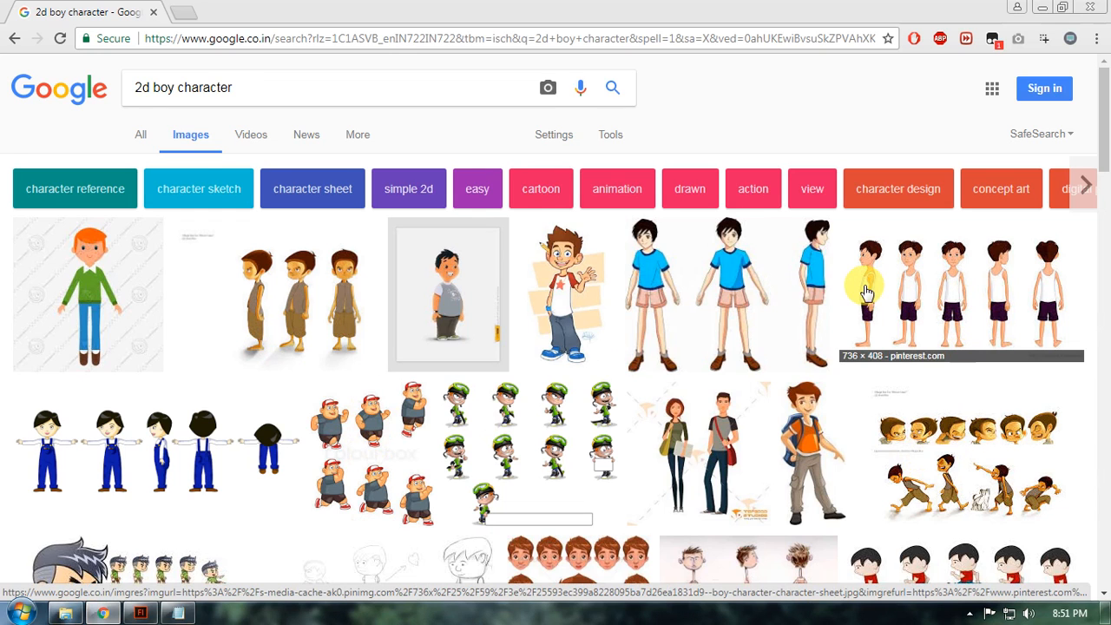
Step: Open the 736 × 408 Pinterest boy character sheet at full size and start saving the image
{"action": "left_click", "coordinate": [957, 298]}
{"action": "left_click", "coordinate": [831, 322]}
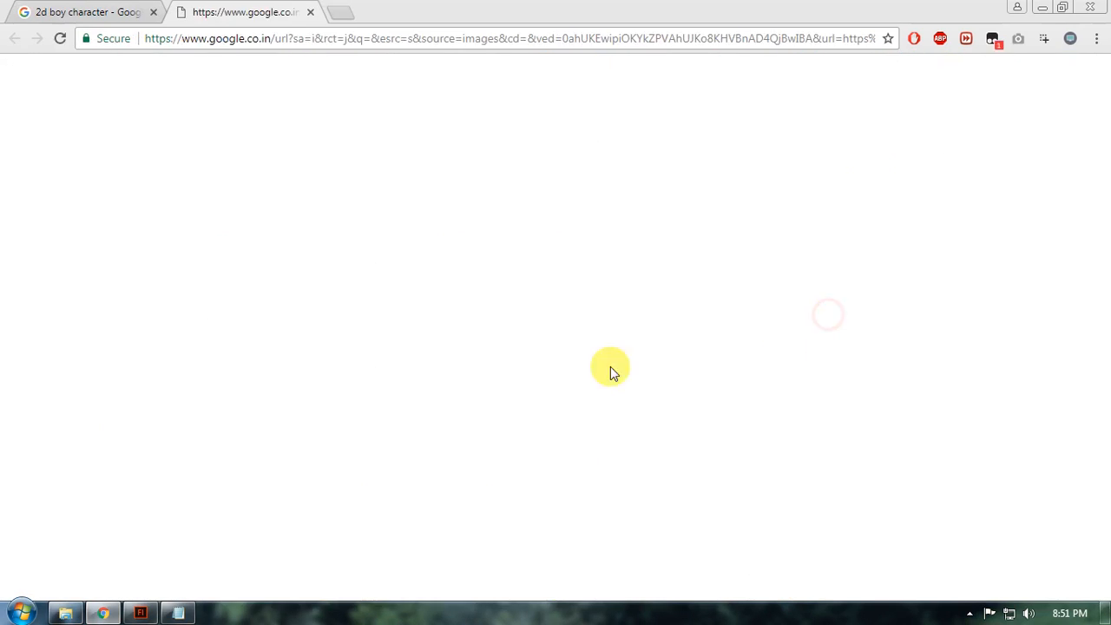
{"action": "right_click", "coordinate": [543, 331]}
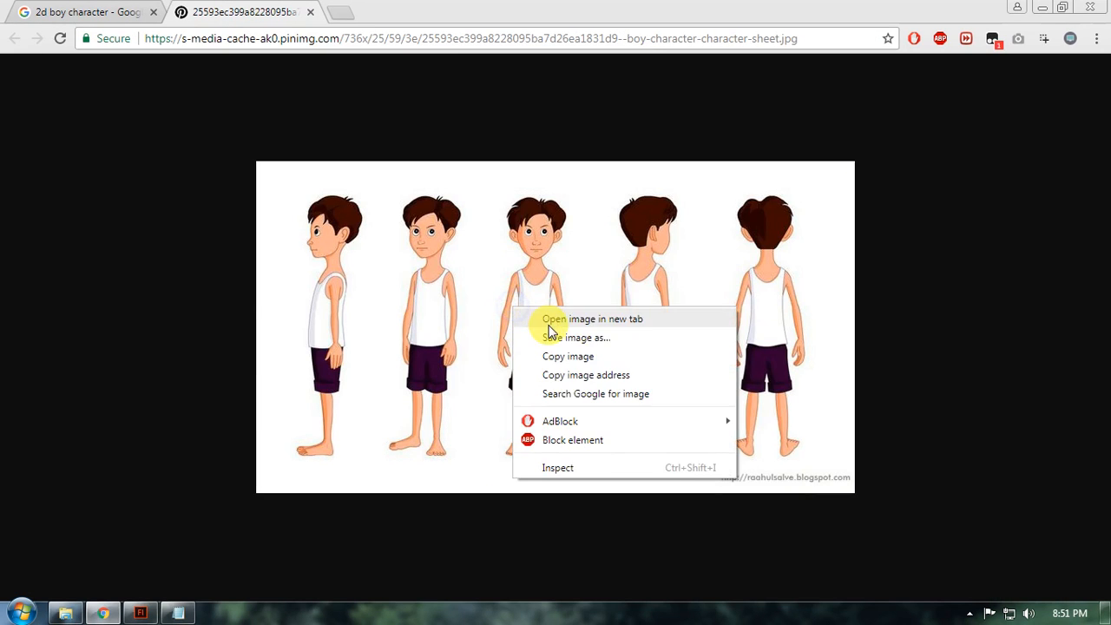
{"action": "left_click", "coordinate": [548, 335]}
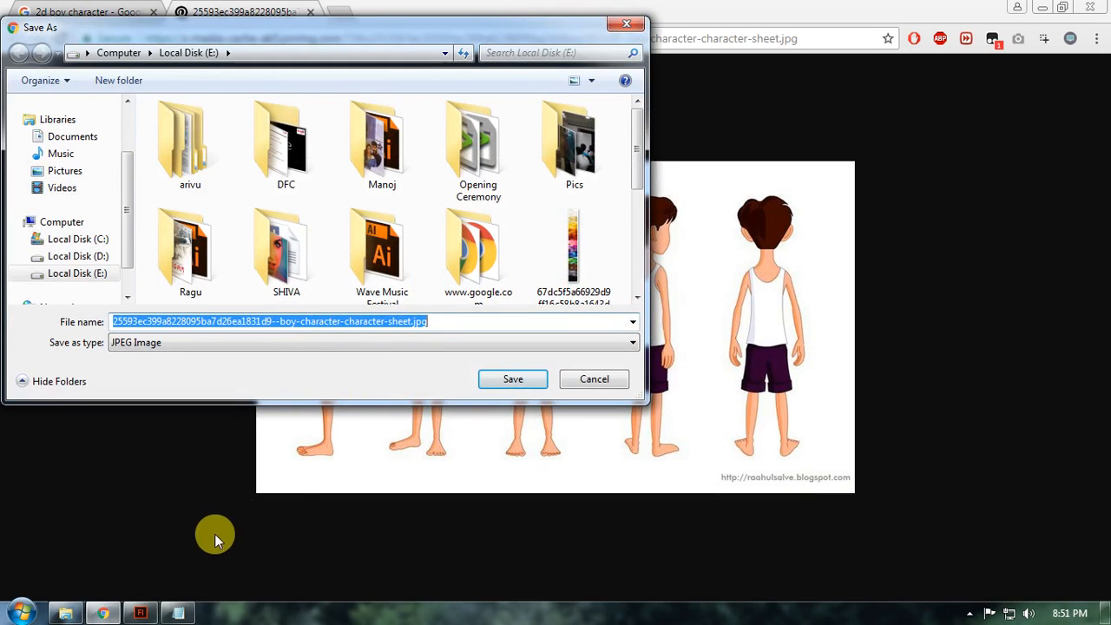
Step: Copy the Common folder's network path from Windows Explorer and use it as the image's save location
{"action": "left_click", "coordinate": [65, 613]}
{"action": "left_click", "coordinate": [500, 35]}
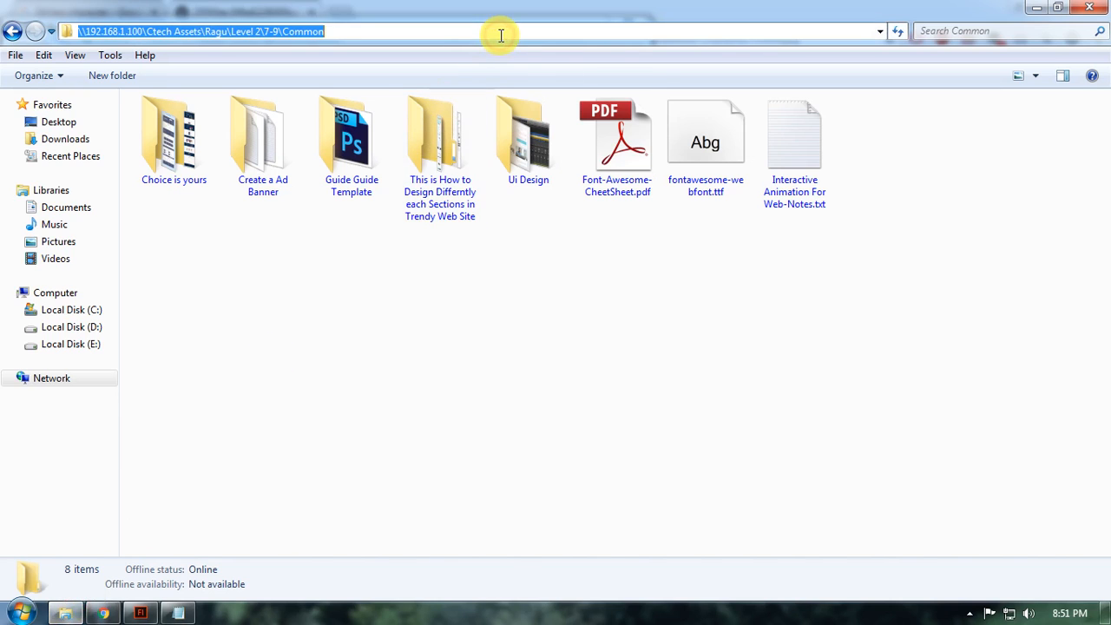
{"action": "key", "text": "ctrl+c"}
{"action": "key", "text": "alt+Tab"}
{"action": "key", "text": "ctrl+v"}
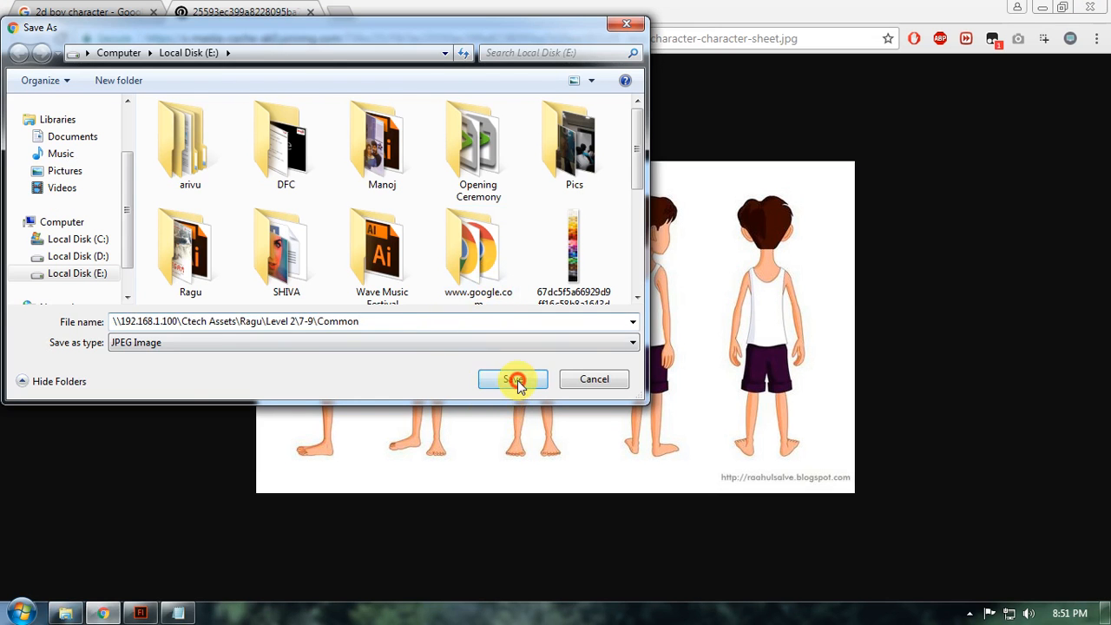
{"action": "left_click", "coordinate": [517, 383]}
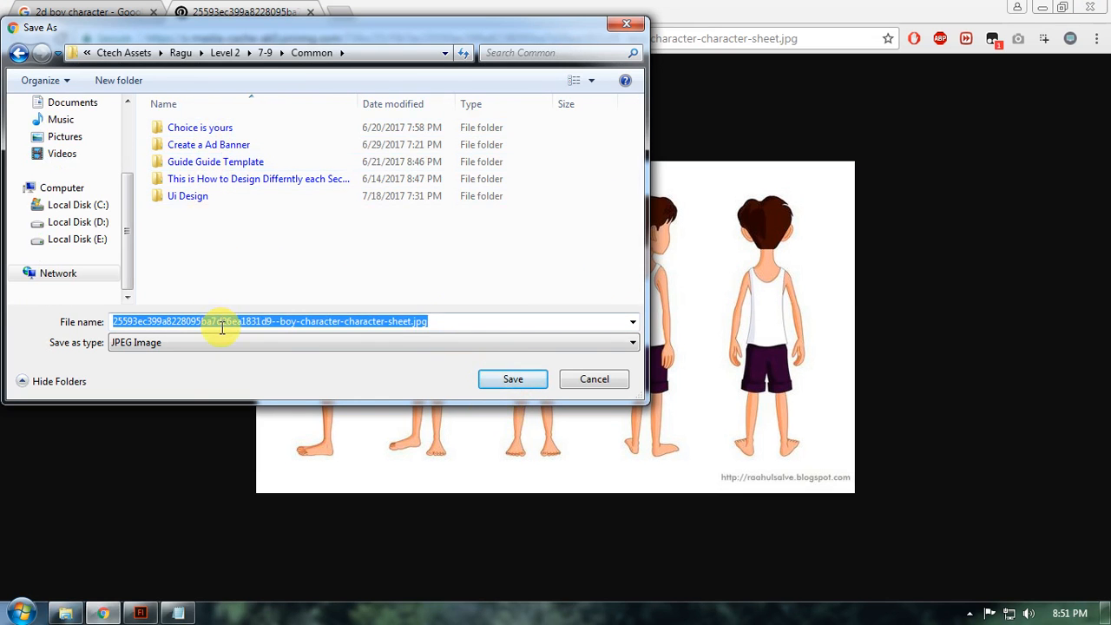
Step: Save the character sheet as "life Boy" in JPEG format and close its browser tab
{"action": "type", "text": "2D"}
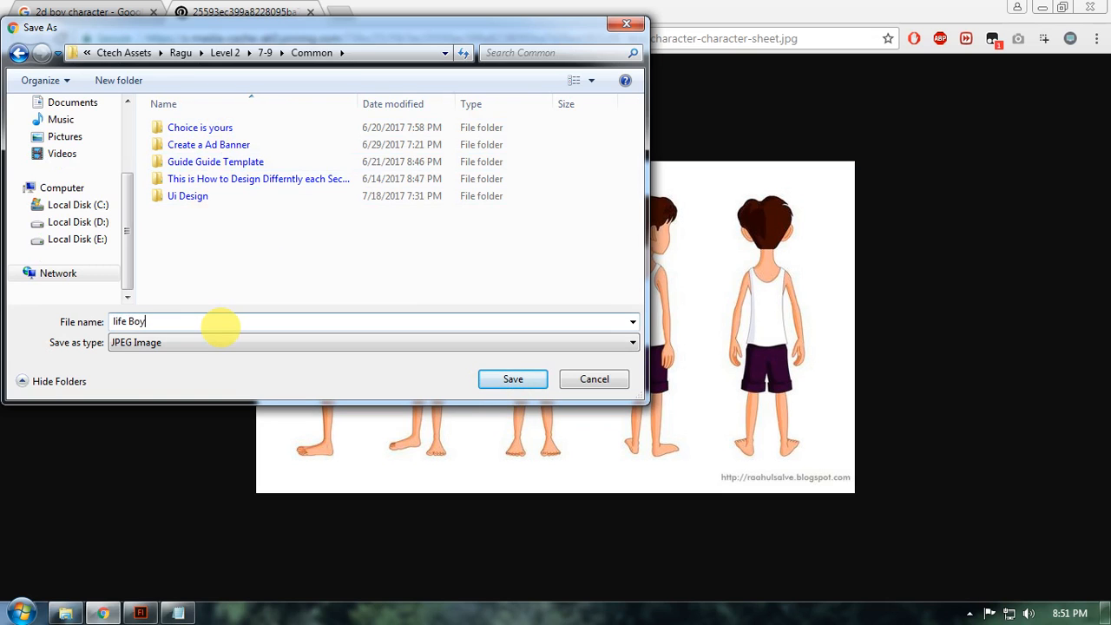
{"action": "key", "text": "Return"}
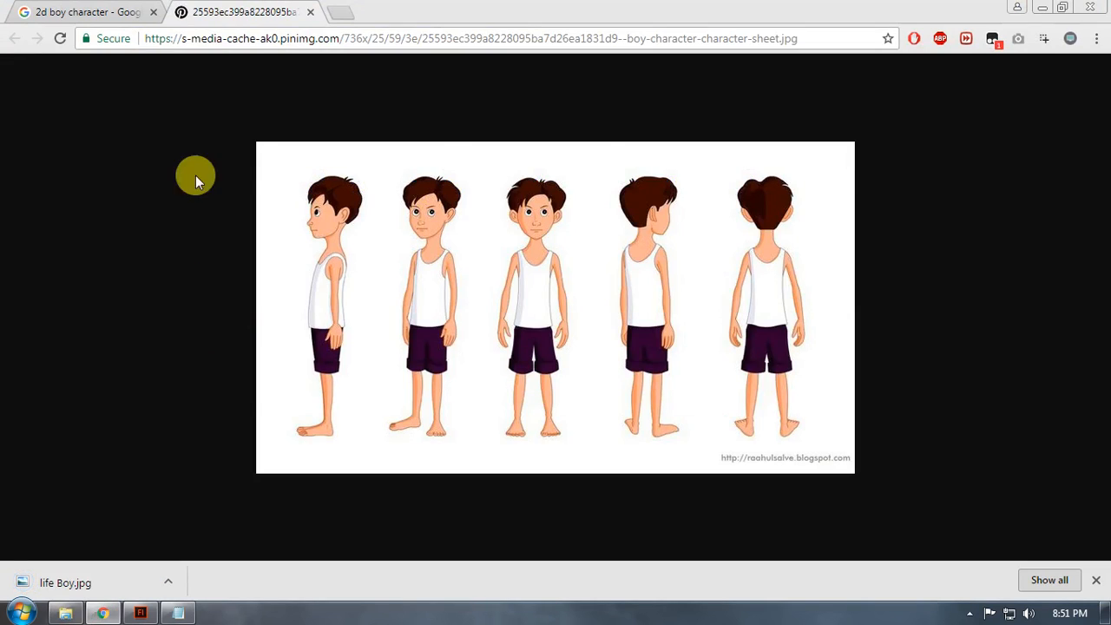
{"action": "middle_click", "coordinate": [223, 12]}
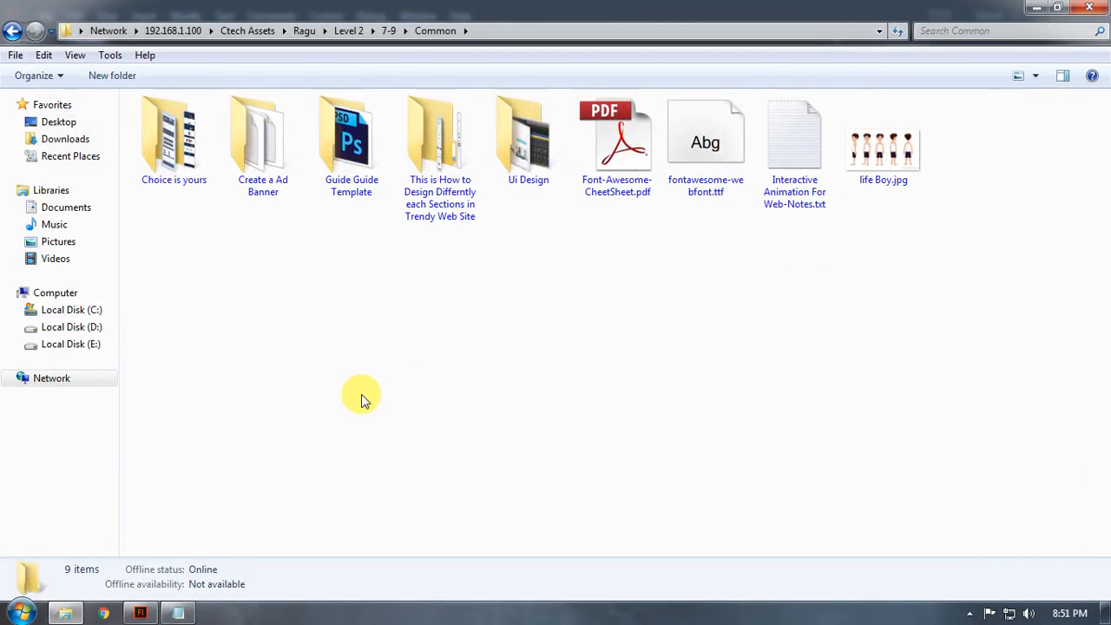
Step: Remove the blank line between the Arange Back and Group entries in the Notepad notes, and return to Flash
{"action": "left_click", "coordinate": [178, 613]}
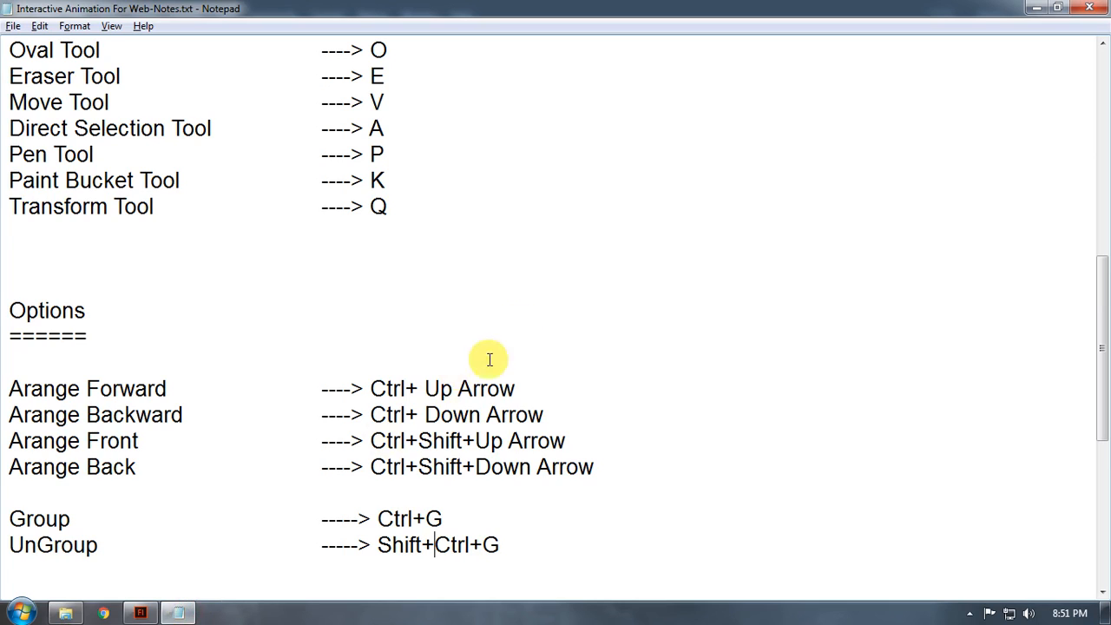
{"action": "scroll", "coordinate": [336, 315], "scroll_direction": "down", "scroll_amount": 1}
{"action": "scroll", "coordinate": [336, 315], "scroll_direction": "down", "scroll_amount": 3}
{"action": "scroll", "coordinate": [269, 275], "scroll_direction": "up", "scroll_amount": 3}
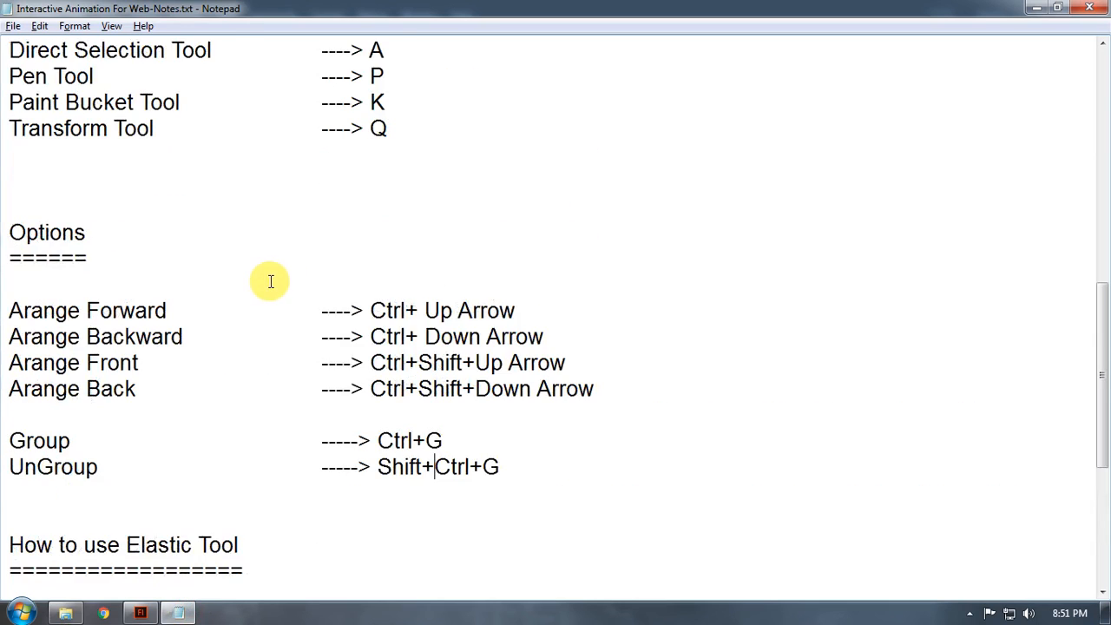
{"action": "scroll", "coordinate": [303, 327], "scroll_direction": "down", "scroll_amount": 2}
{"action": "scroll", "coordinate": [355, 315], "scroll_direction": "up", "scroll_amount": 1}
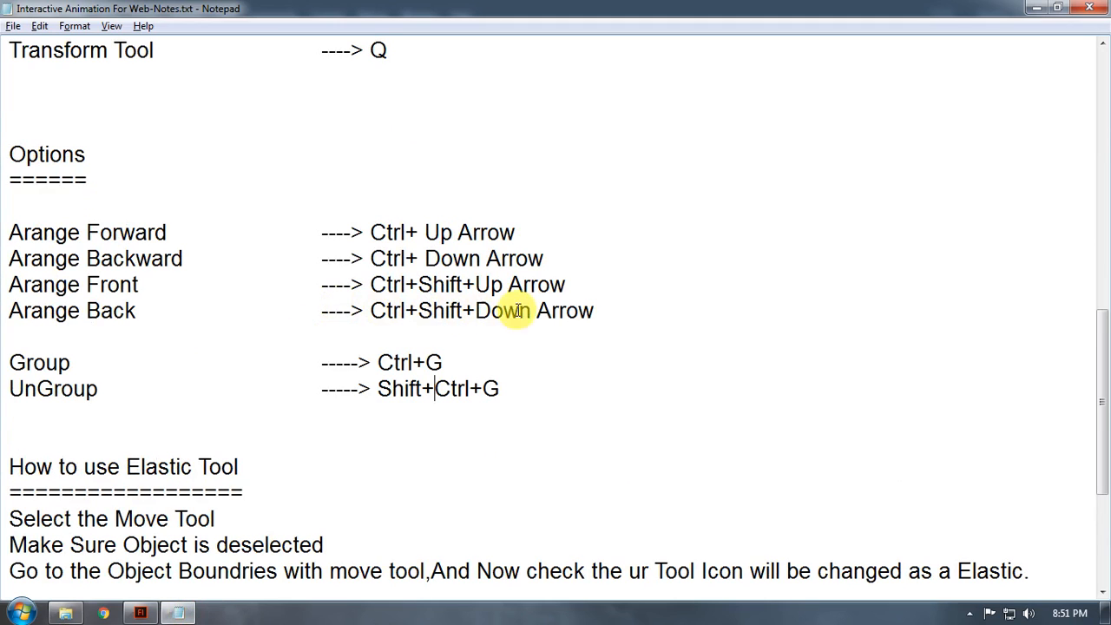
{"action": "left_click", "coordinate": [613, 306]}
{"action": "key", "text": "Delete"}
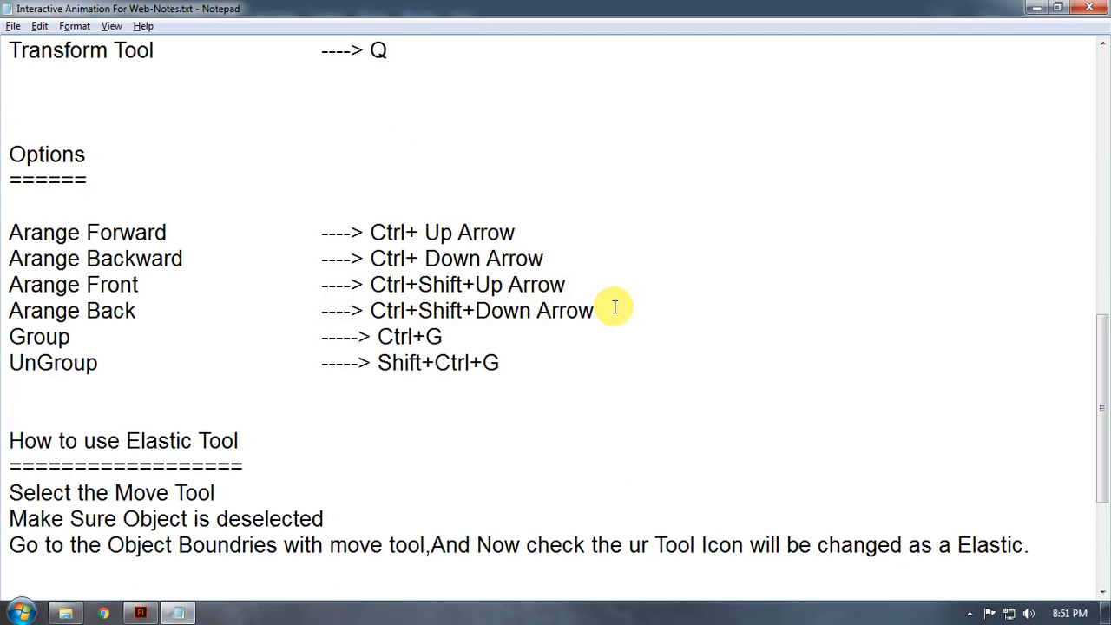
{"action": "left_click", "coordinate": [140, 612]}
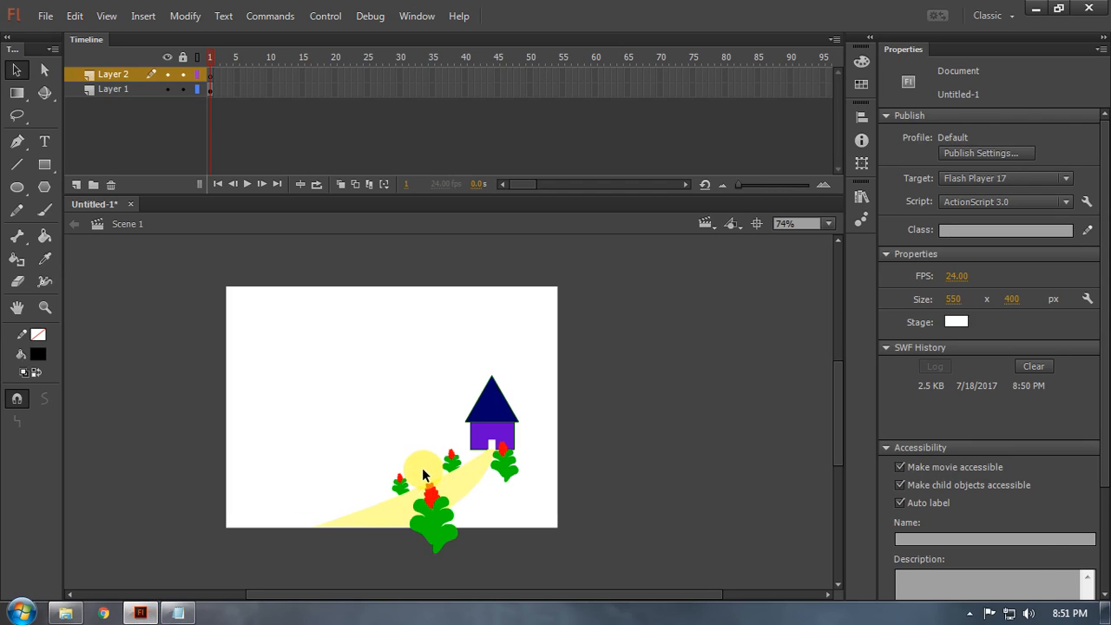
{"action": "left_click", "coordinate": [968, 614]}
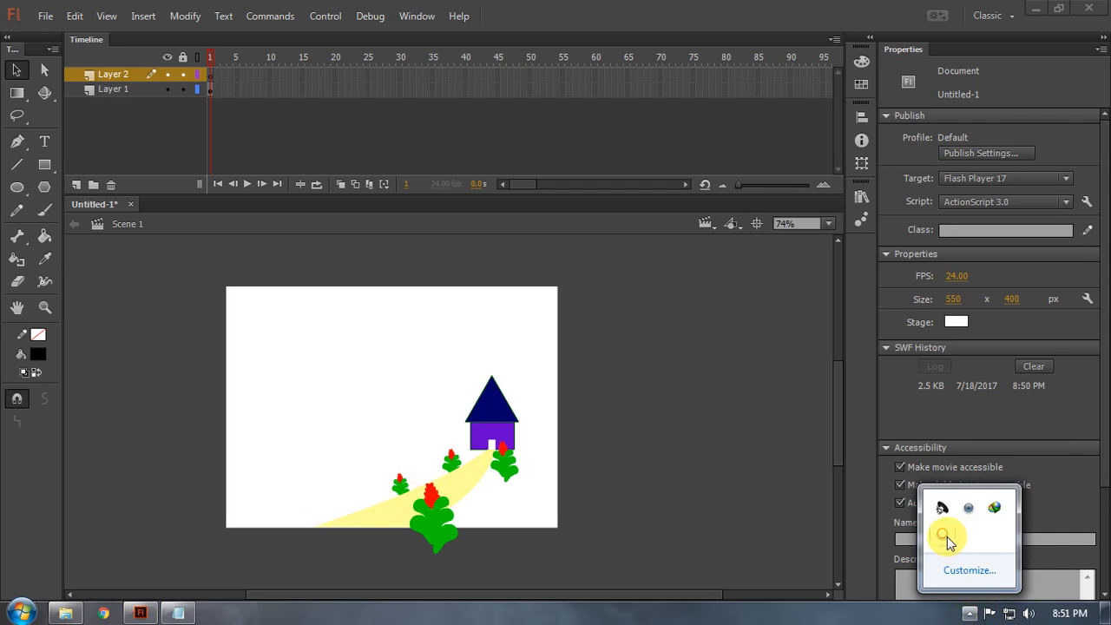